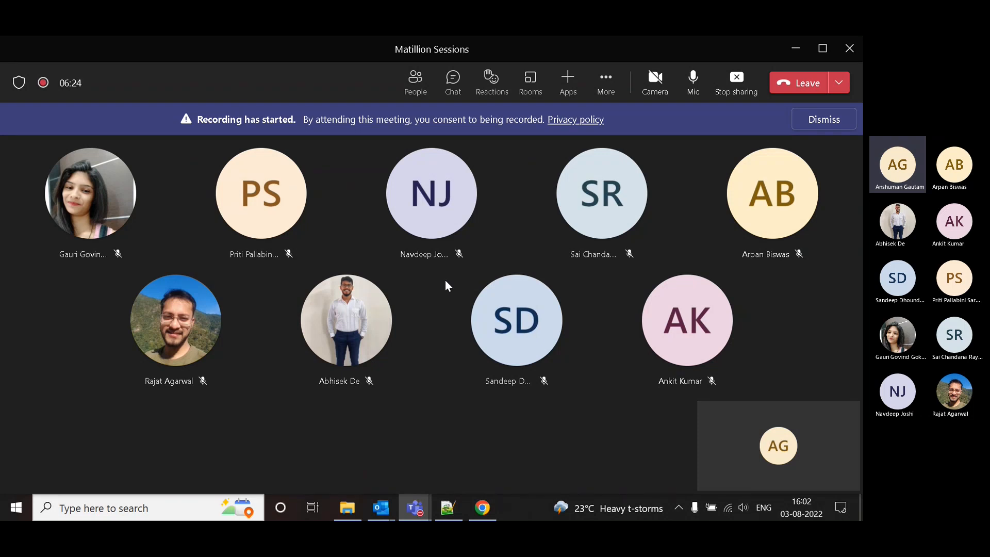
Switch to Chrome, open the bookmarked Matillion ETL login page and log in with the saved account e-mail and password.
click(482, 508)
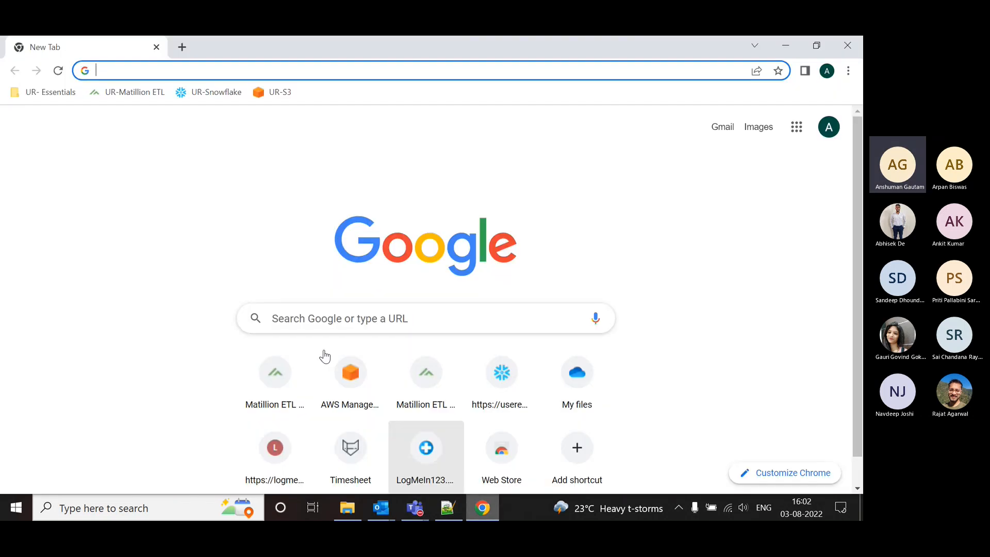
click(127, 100)
click(422, 211)
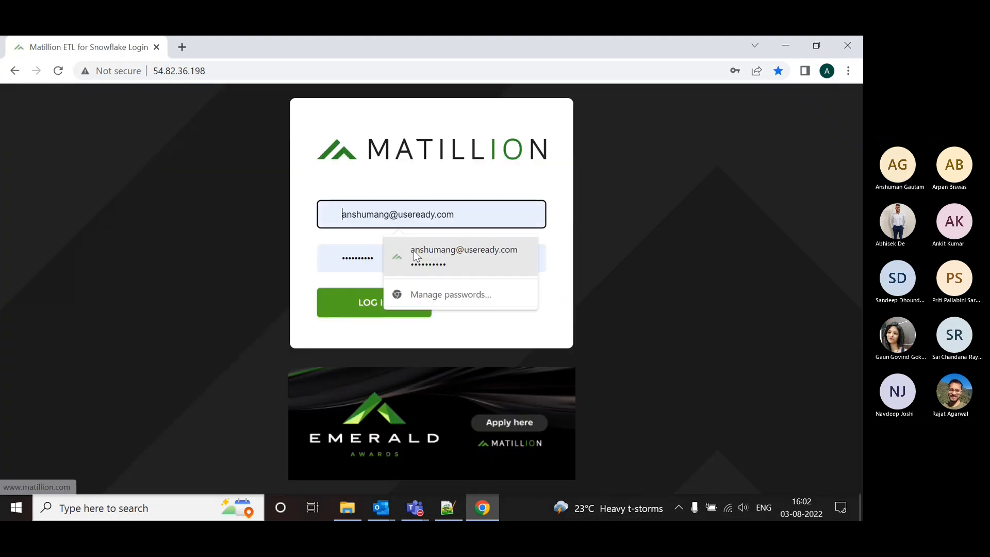
click(414, 249)
click(392, 308)
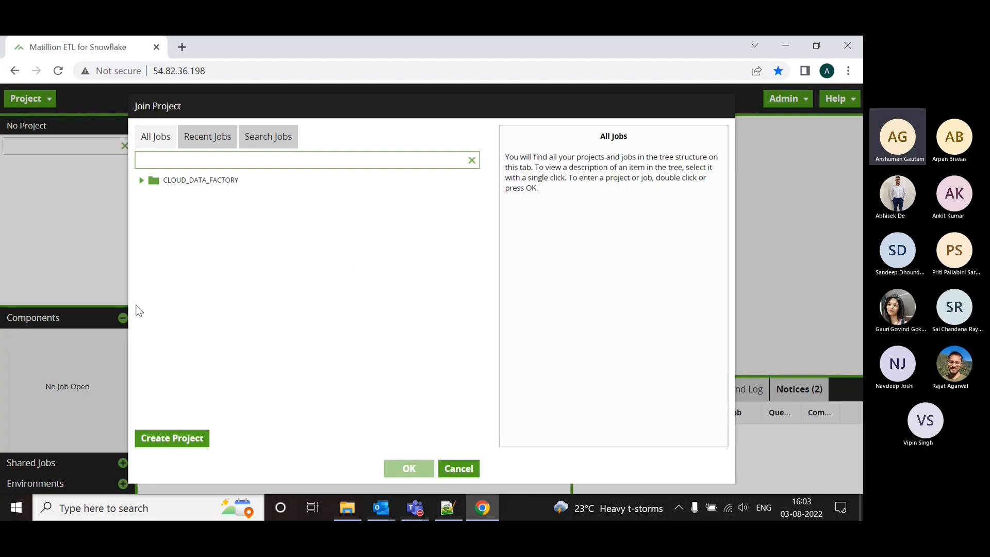
Join the Mat_Sessions project in the CLOUD_DATA_FACTORY group and enlarge the project tree and properties panes.
click(142, 179)
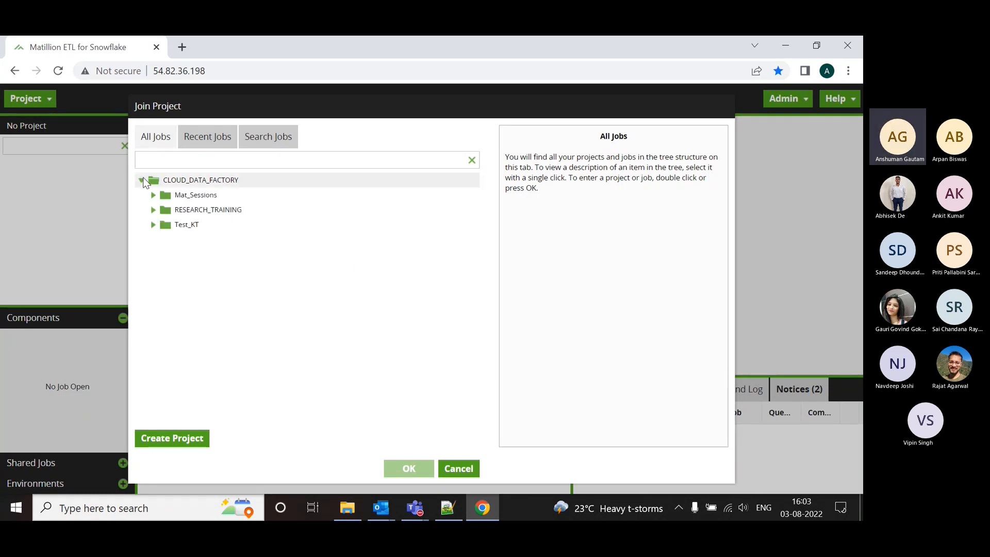
click(195, 194)
click(418, 469)
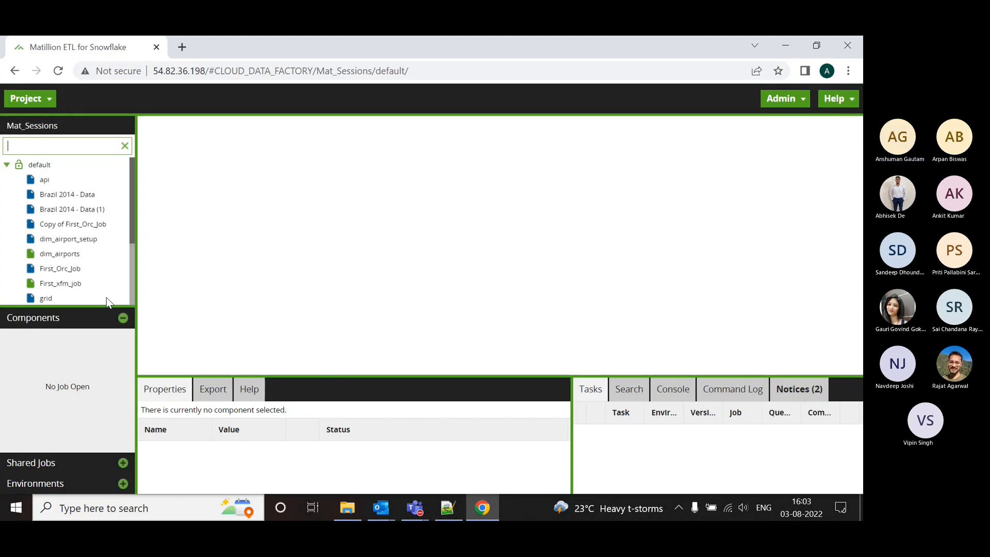
drag(137, 283, 194, 302)
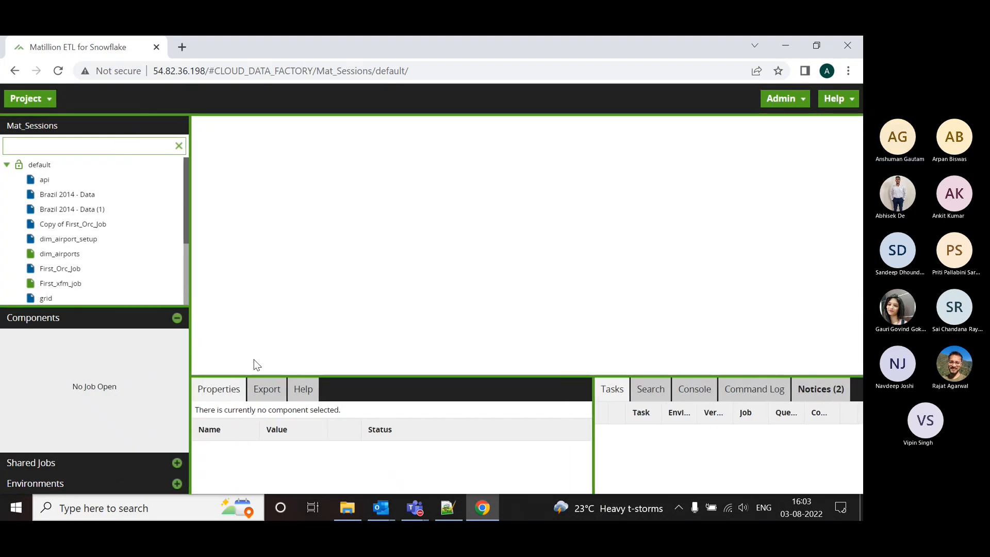
mouse_move(424, 375)
mouse_down()
mouse_move(431, 364)
mouse_move(417, 357)
mouse_up()
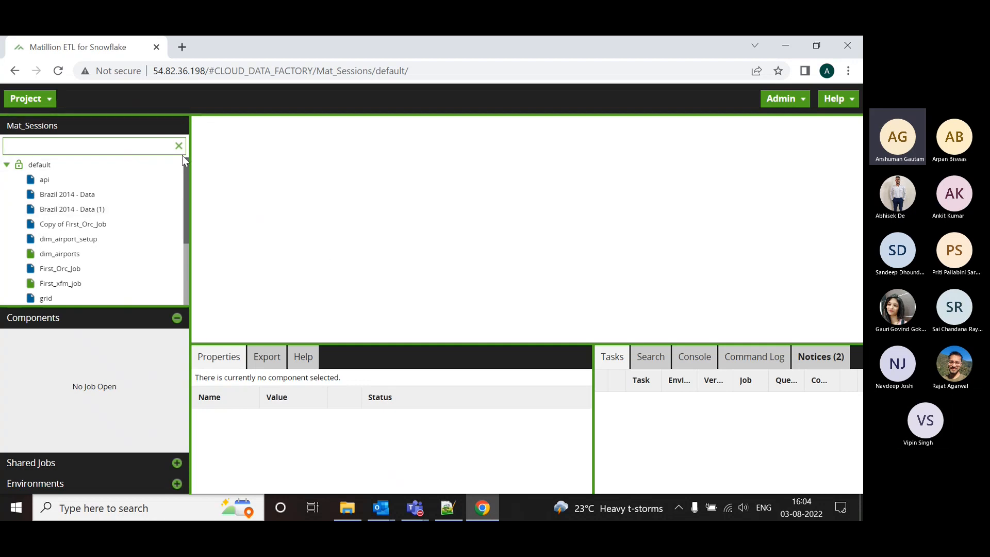
Start a project import and load export_brazil_2014_data_687f72 (1).json from the Downloads folder as its source file.
click(36, 100)
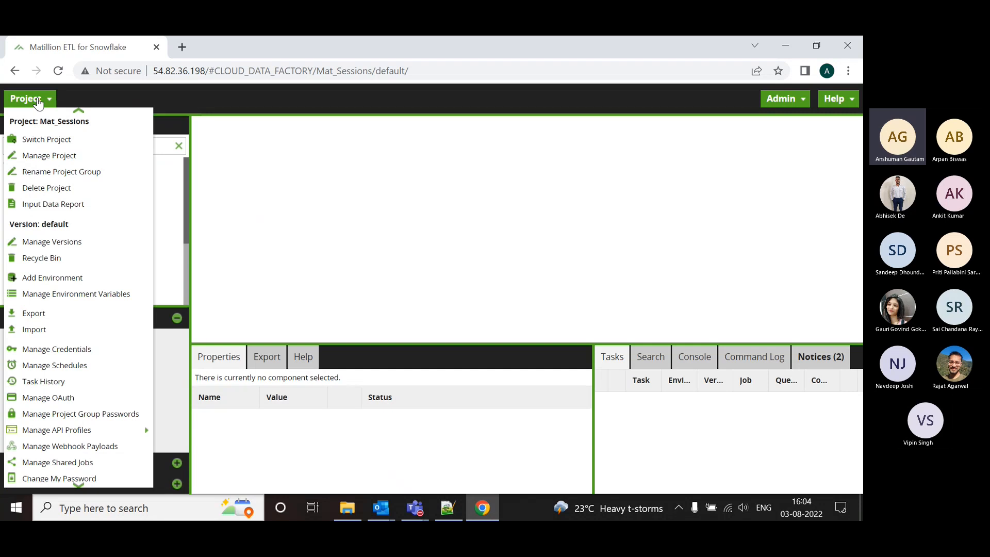
click(34, 330)
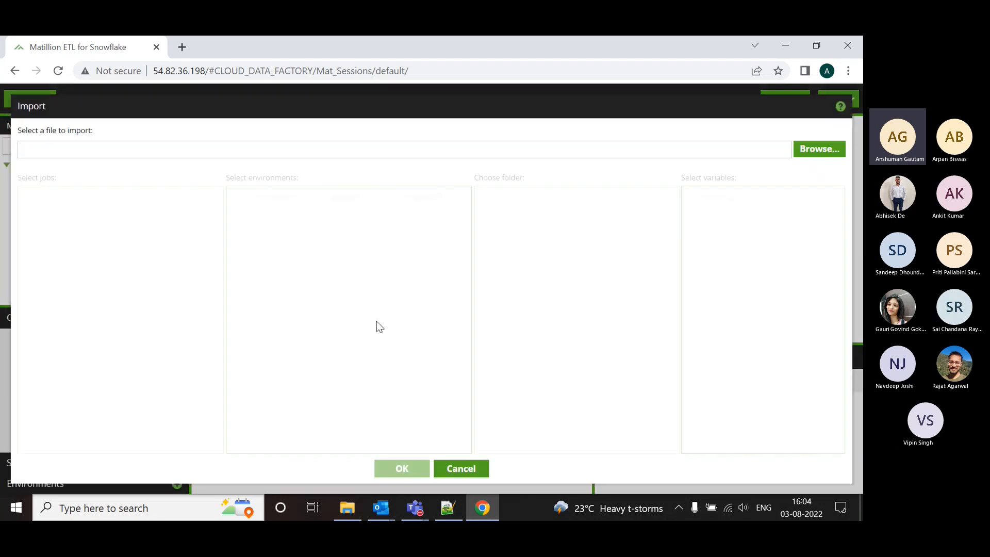
click(818, 154)
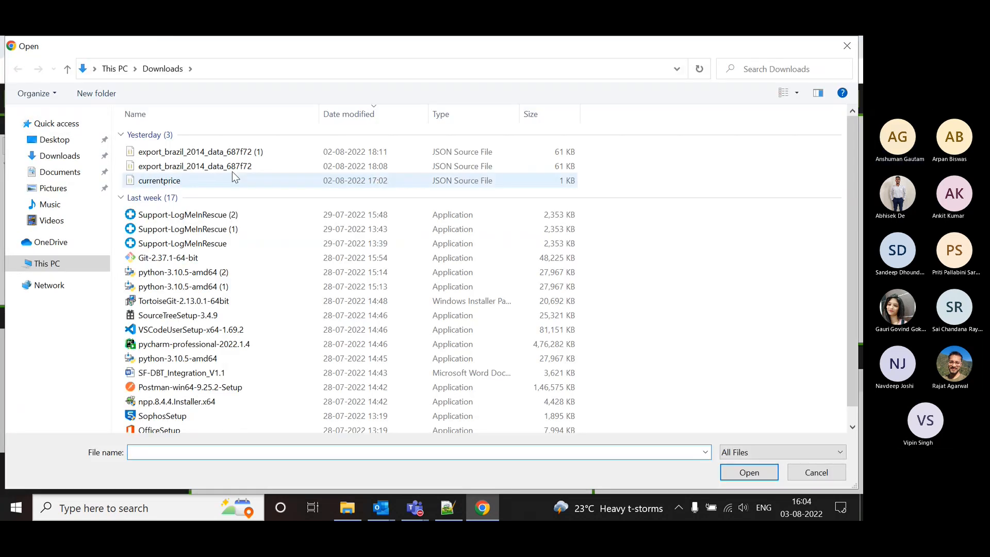
click(201, 152)
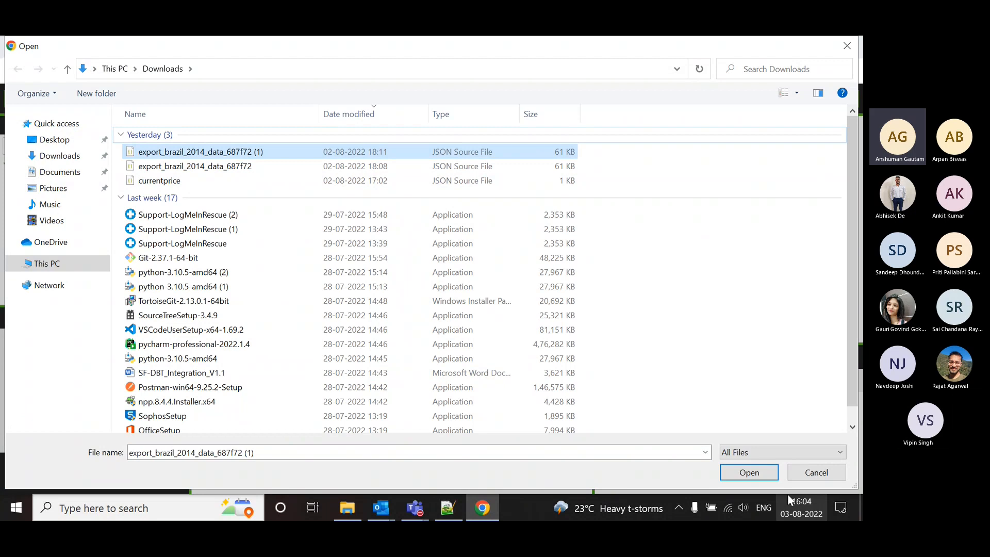
click(749, 472)
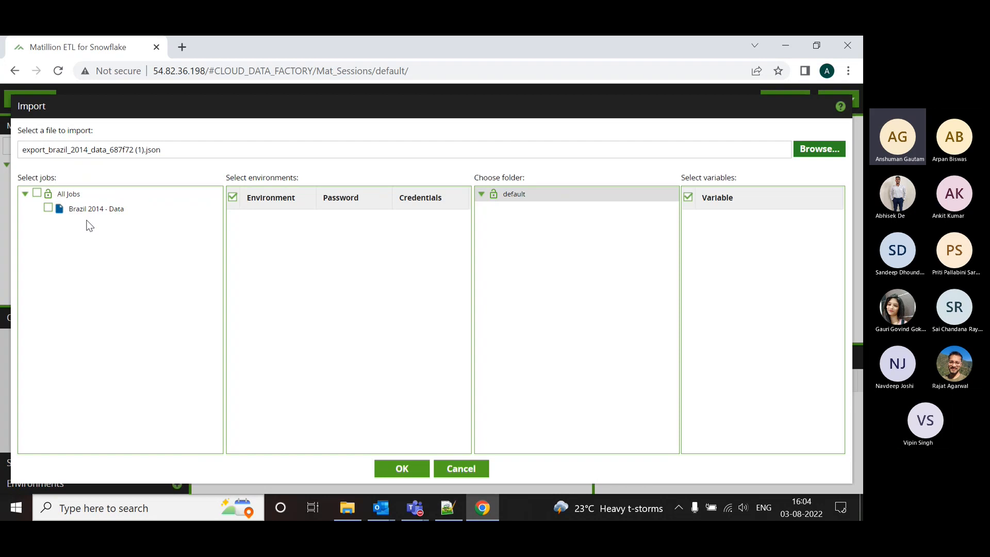
Include all jobs from the loaded file, import them into the default folder and close the import dialog.
click(37, 194)
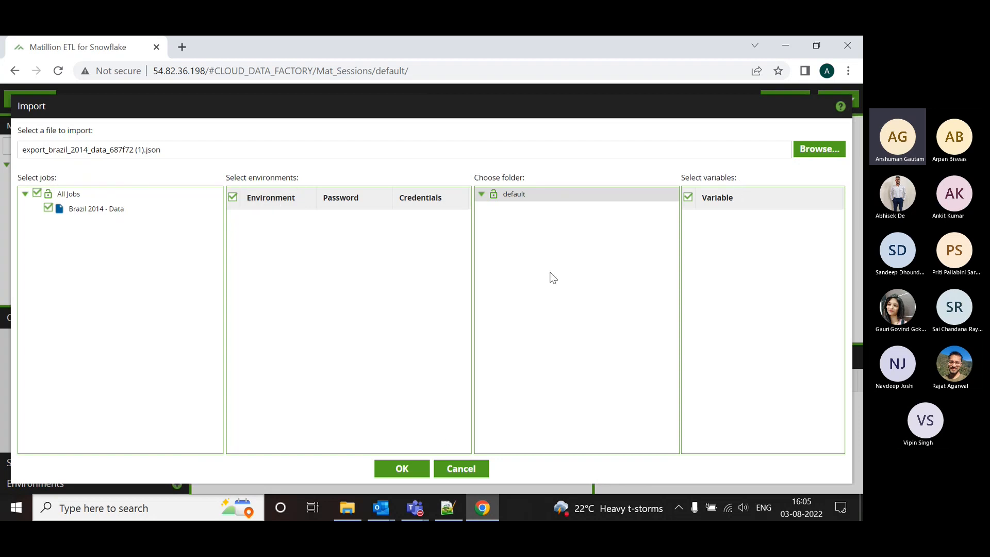
click(419, 471)
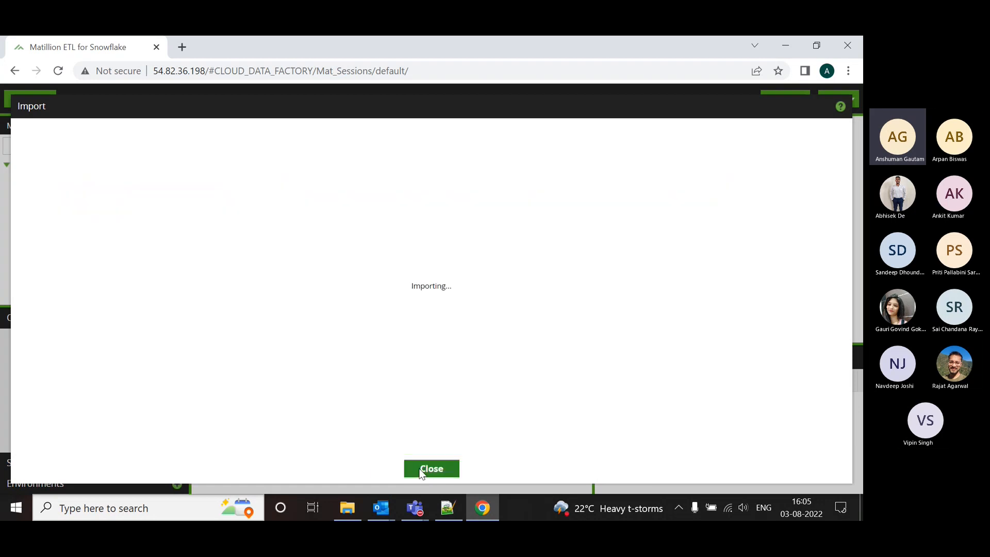
click(421, 470)
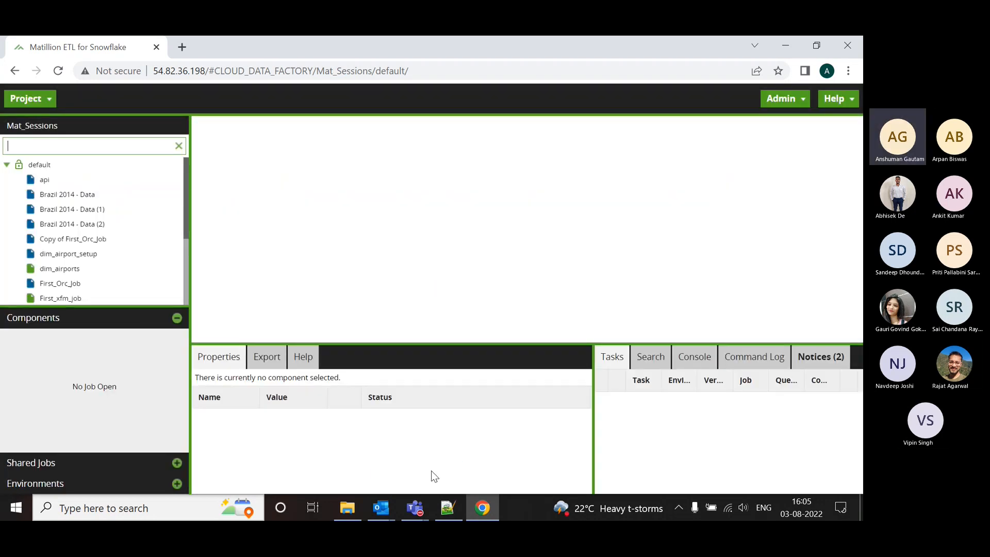
Open the Brazil 2014 - Data (2) job and reposition Start 0 level with the SQL Script component.
double_click(103, 225)
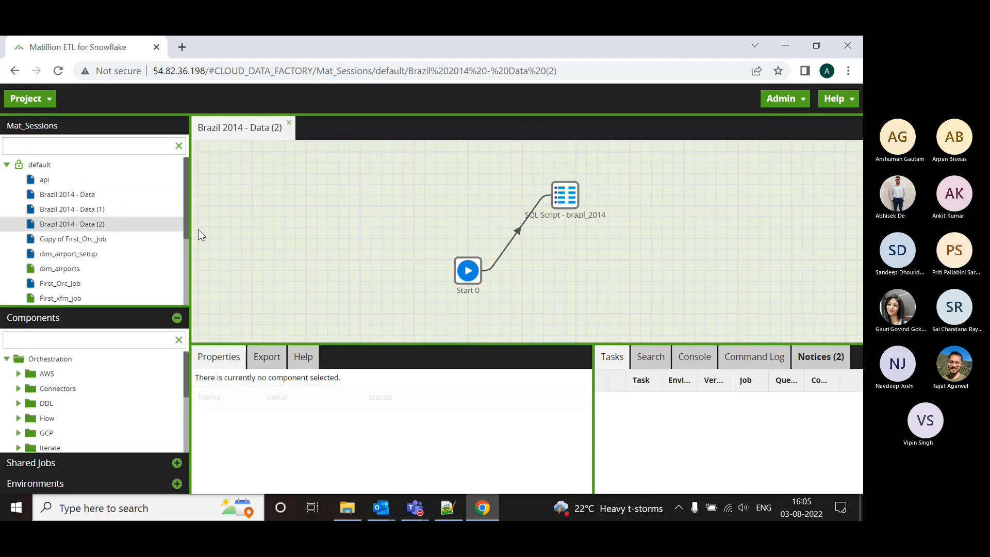
drag(416, 274, 264, 198)
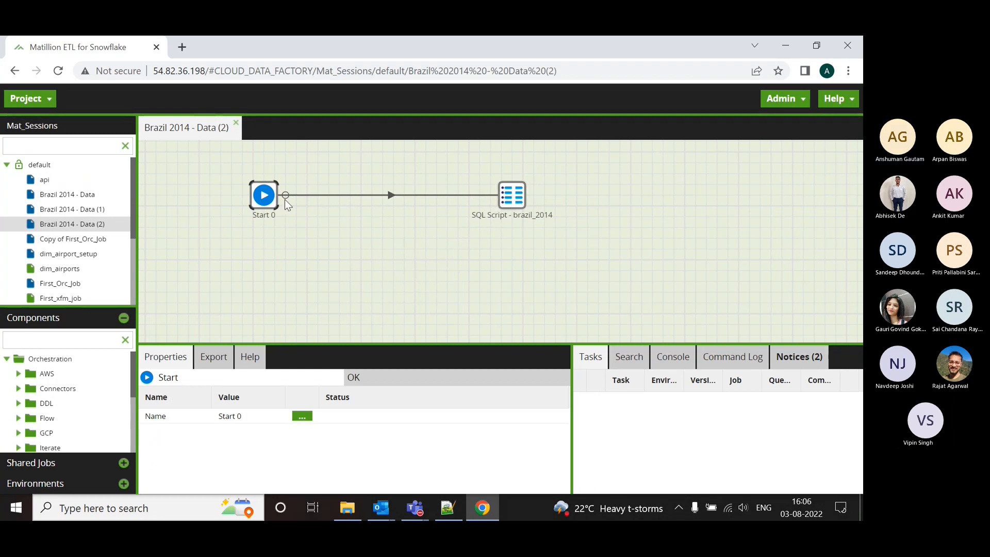
Show the properties of the SQL Script - brazil_2014 component, enlarging the properties area and widening its Value column.
click(507, 196)
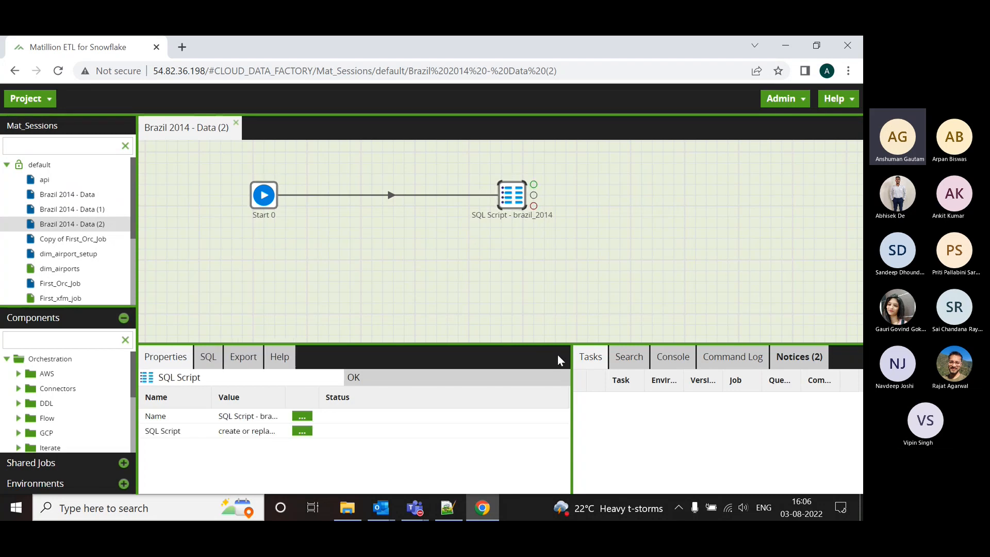
drag(556, 351, 601, 279)
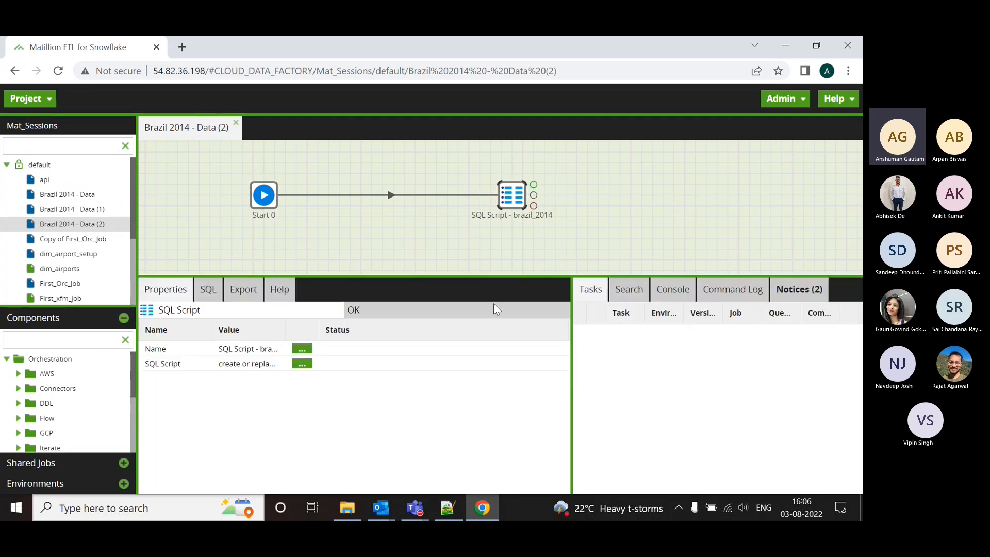
drag(285, 328, 507, 329)
drag(165, 329, 234, 330)
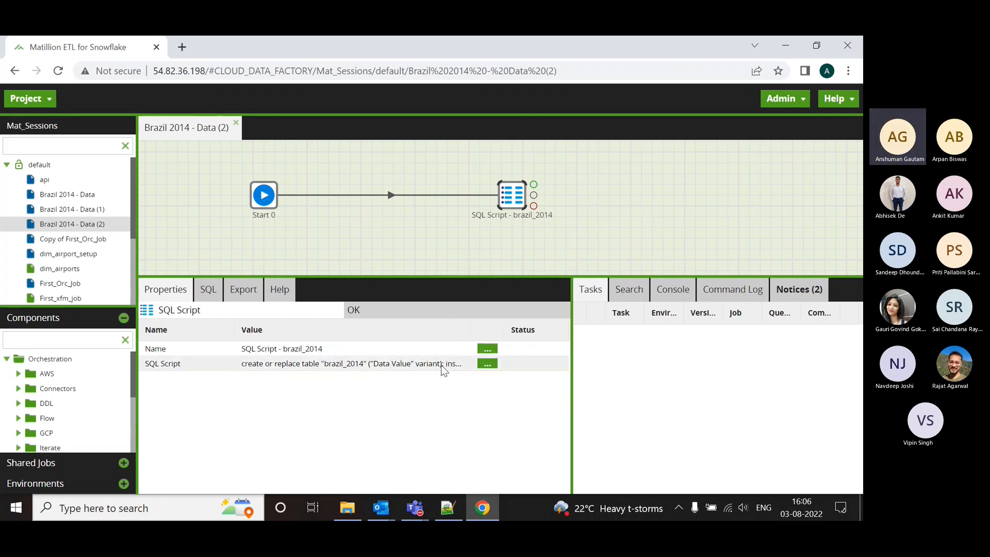
Open the component's SQL script, review the create table and insert statements, and accept the script as is.
click(487, 364)
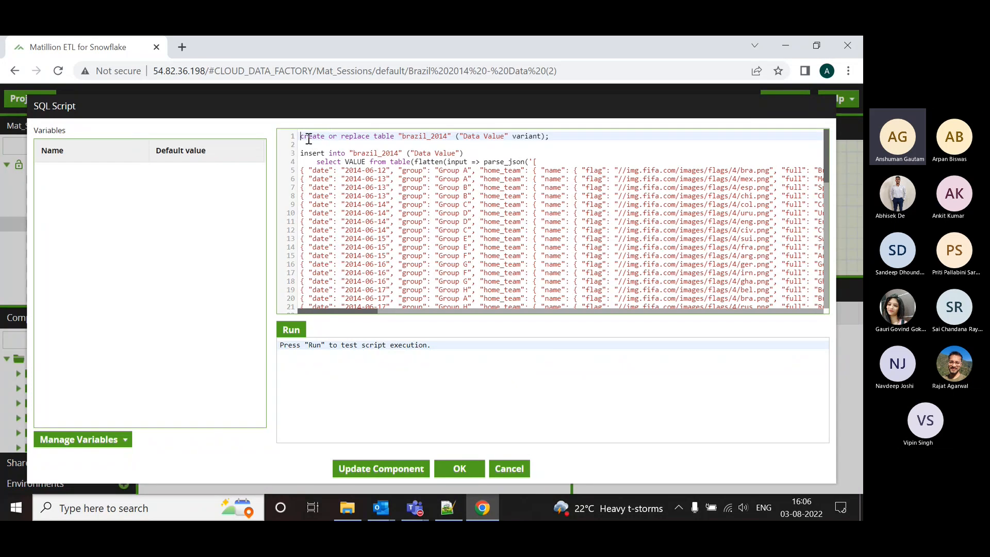
drag(560, 137, 301, 137)
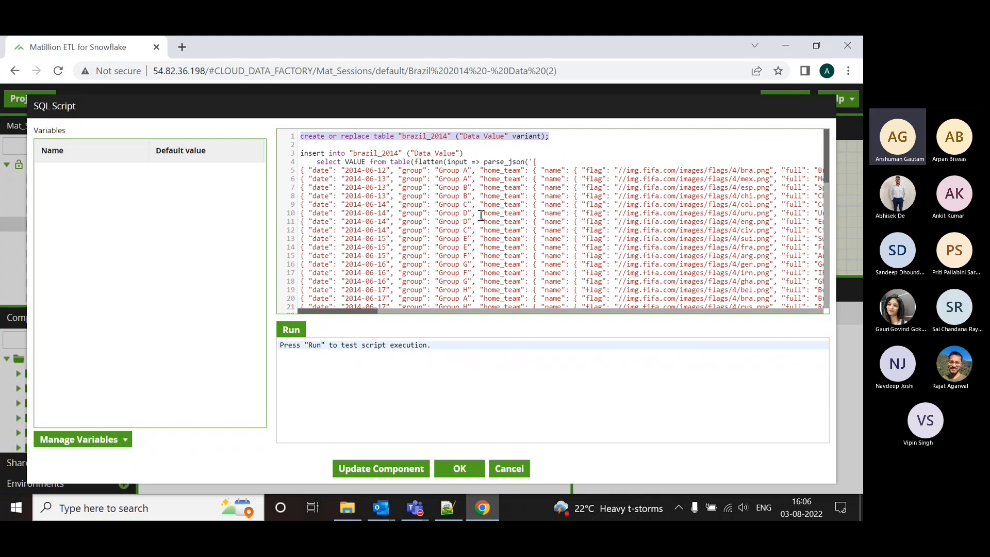
scroll(480, 215, down, 10)
scroll(481, 288, up, 10)
click(475, 470)
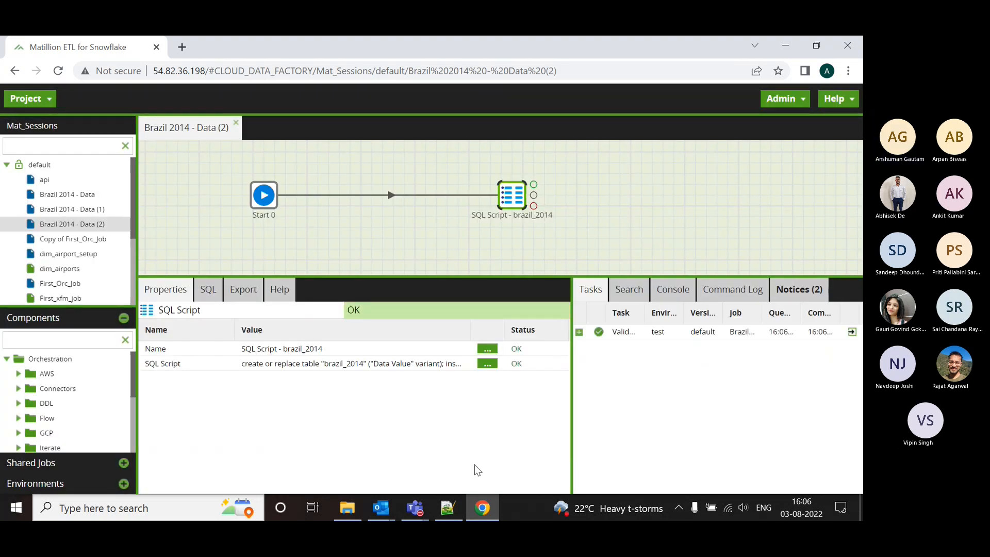
Run the Brazil 2014 - Data (2) job in the test environment and expand the run's task details.
right_click(568, 172)
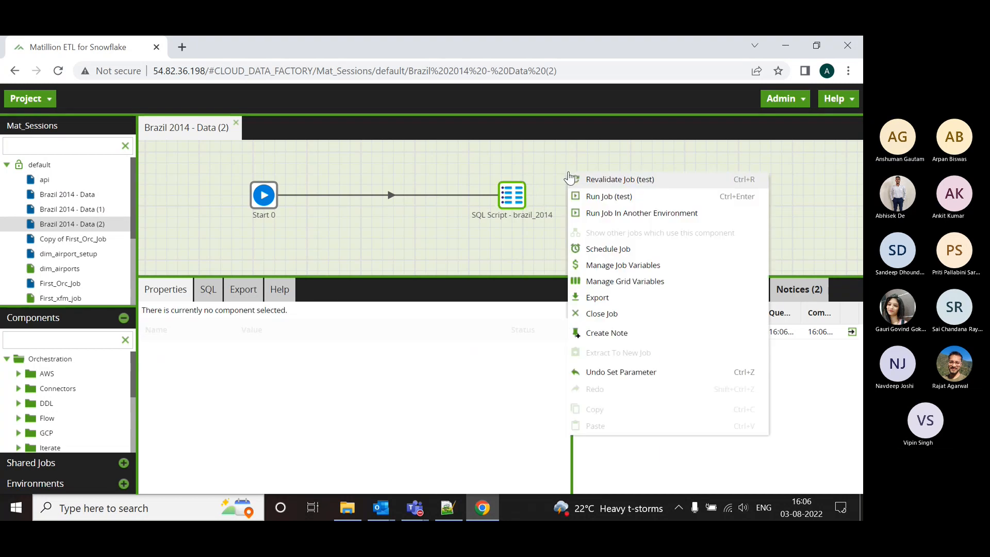
click(607, 199)
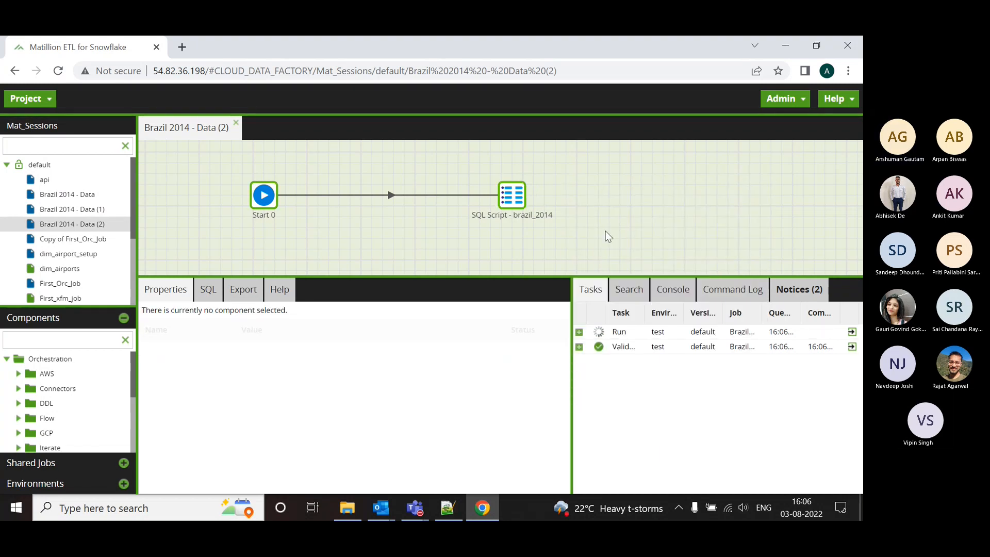
click(578, 332)
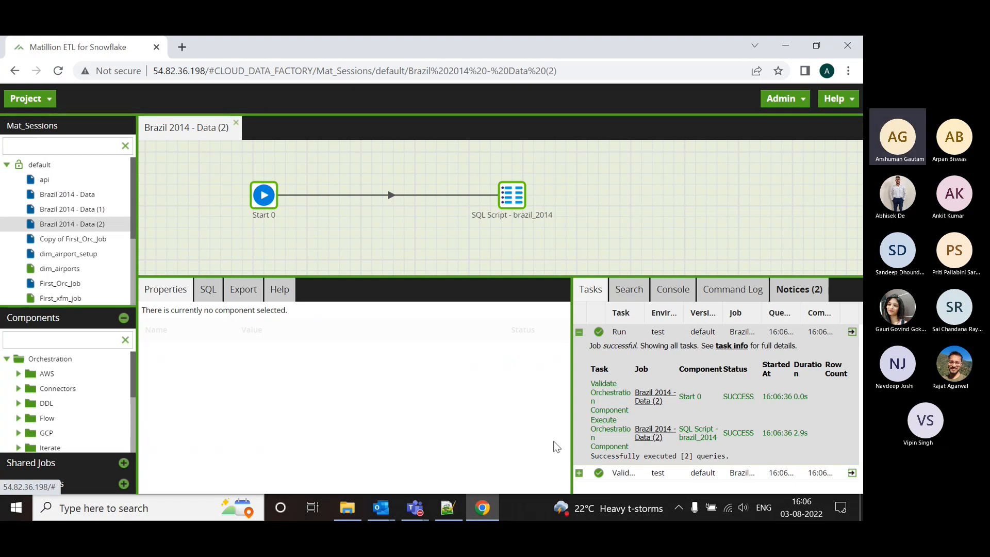
Examine the generated SQL of the SQL Script - brazil_2014 component, including its JSON match records.
click(209, 289)
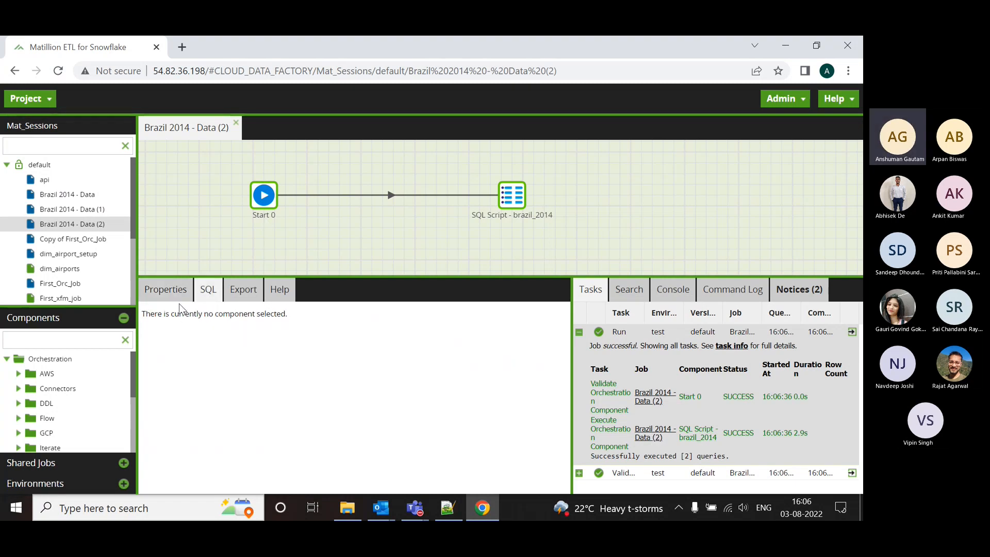
click(165, 289)
click(512, 195)
click(208, 289)
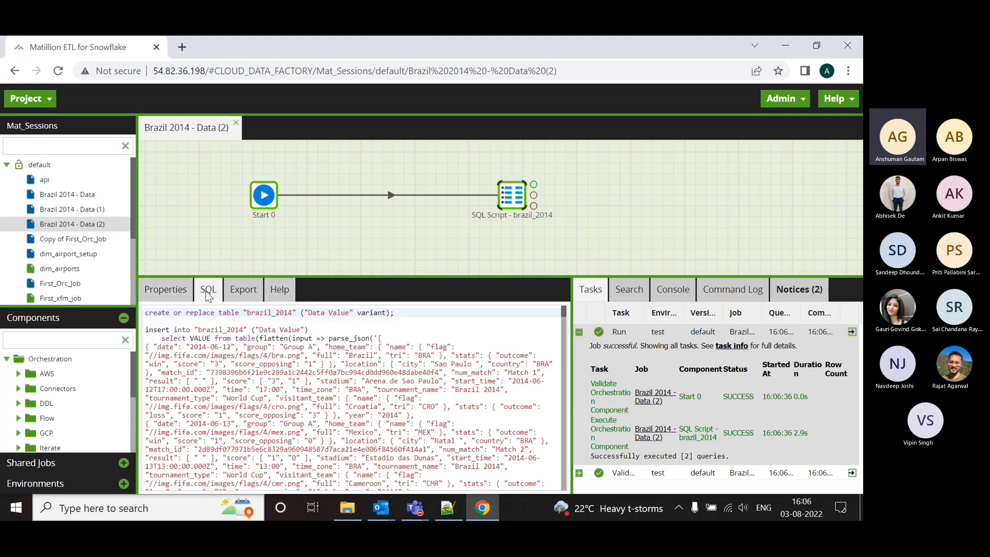
scroll(353, 429, down, 5)
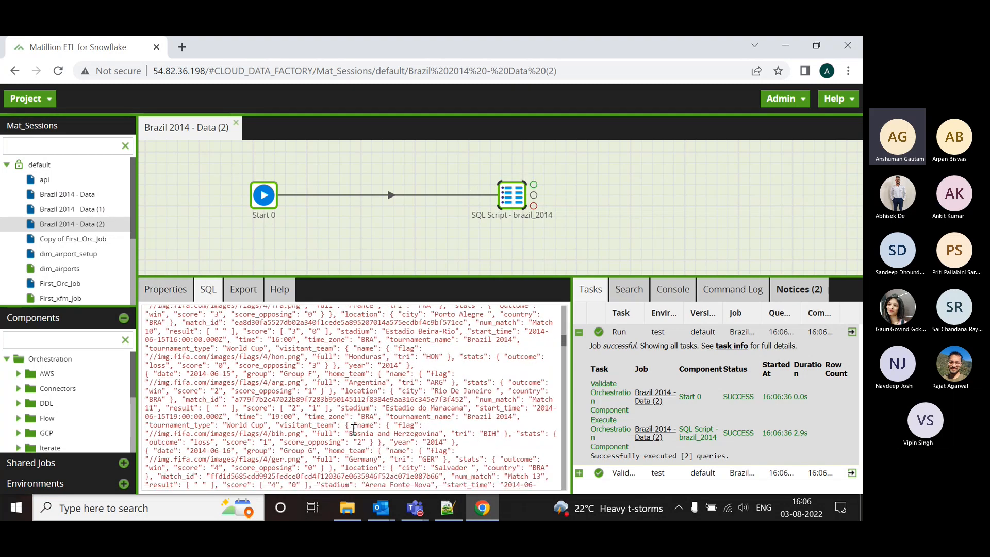
scroll(353, 429, down, 5)
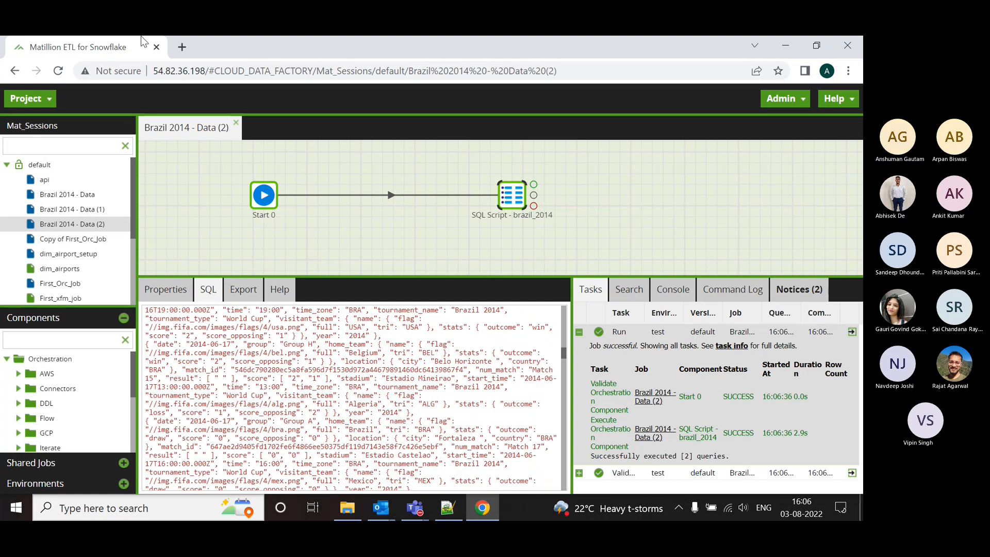
Open the bookmarked Snowflake console in a new browser tab and sign in with the account username and password.
click(182, 47)
click(196, 94)
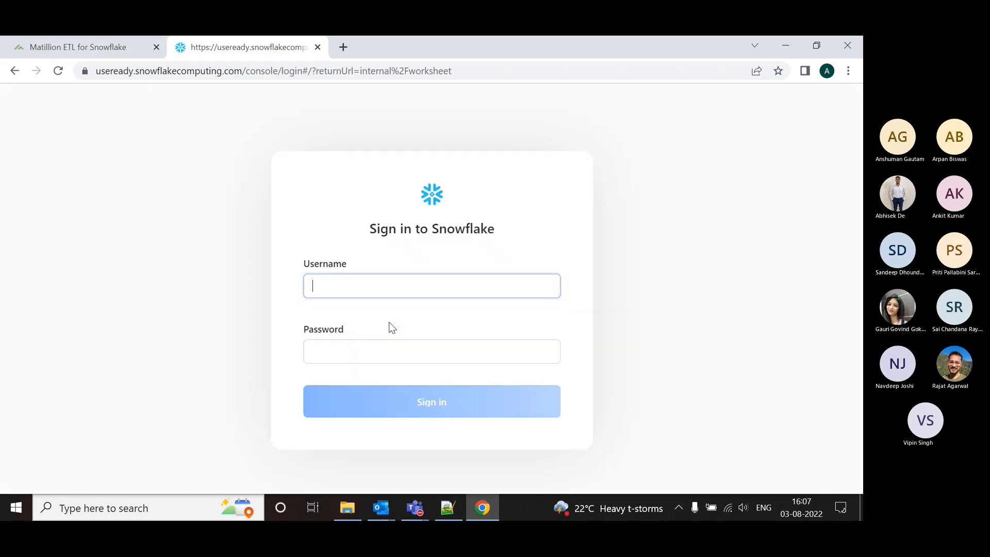
click(414, 399)
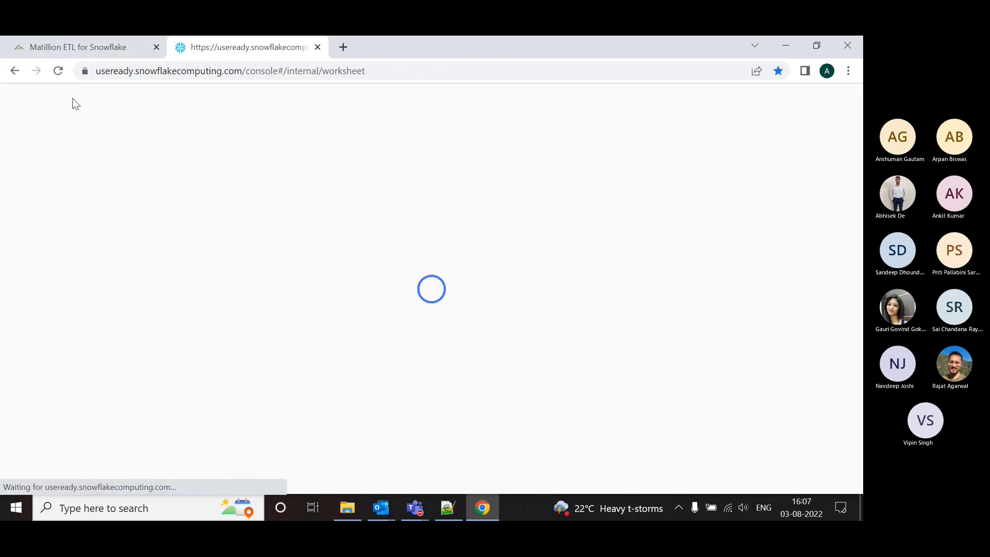
Switch back to Matillion and review the test environment's Snowflake connection and its default role, warehouse, database and schema.
click(89, 51)
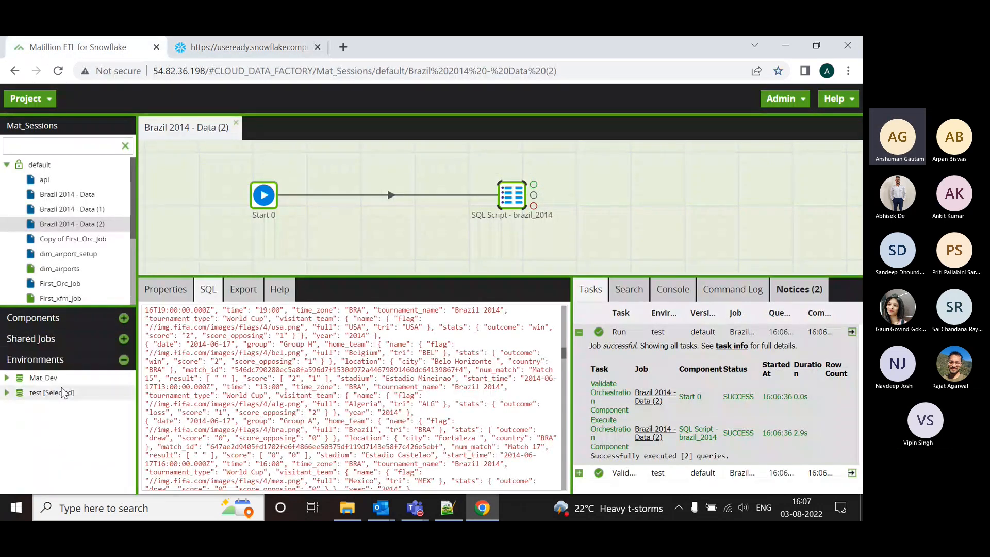
right_click(43, 393)
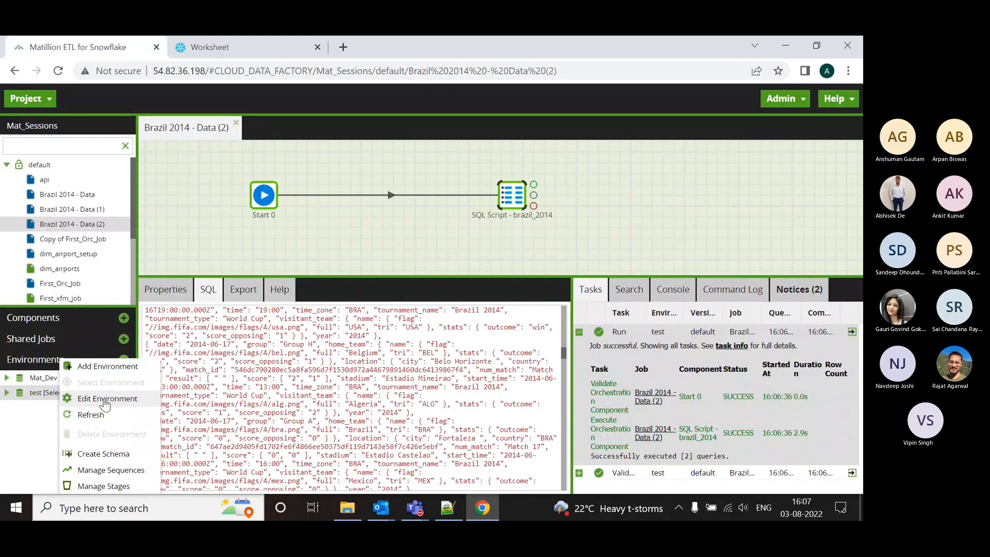
click(105, 399)
click(498, 443)
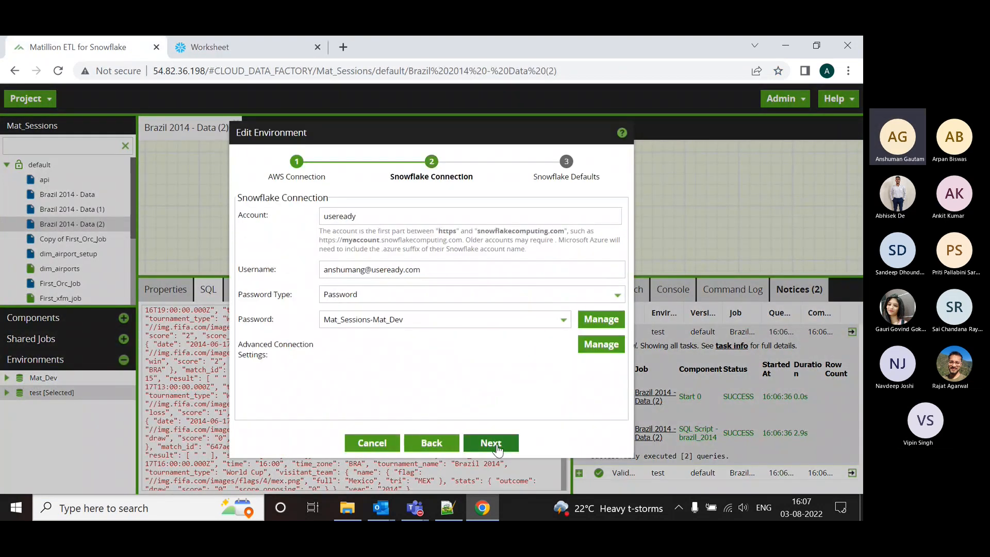
click(494, 444)
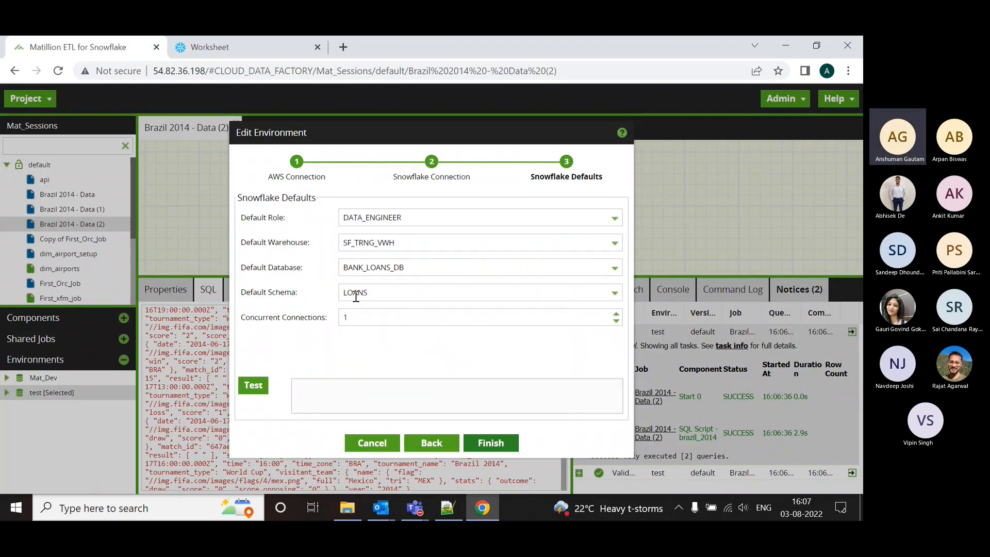
click(470, 449)
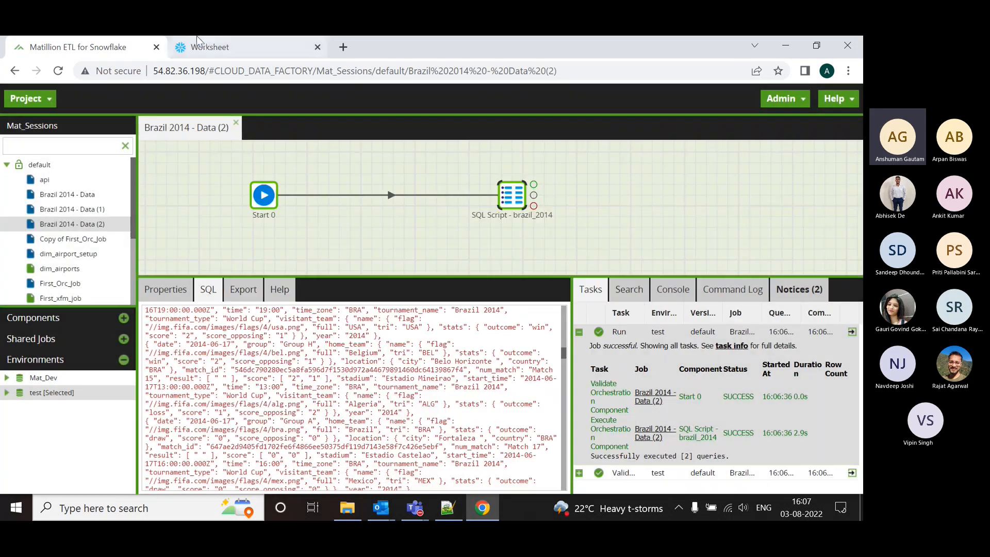
Switch to the Snowflake worksheet and look through the tables in the LOANS schema of BANK_LOANS_DB.
click(206, 48)
scroll(132, 276, down, 3)
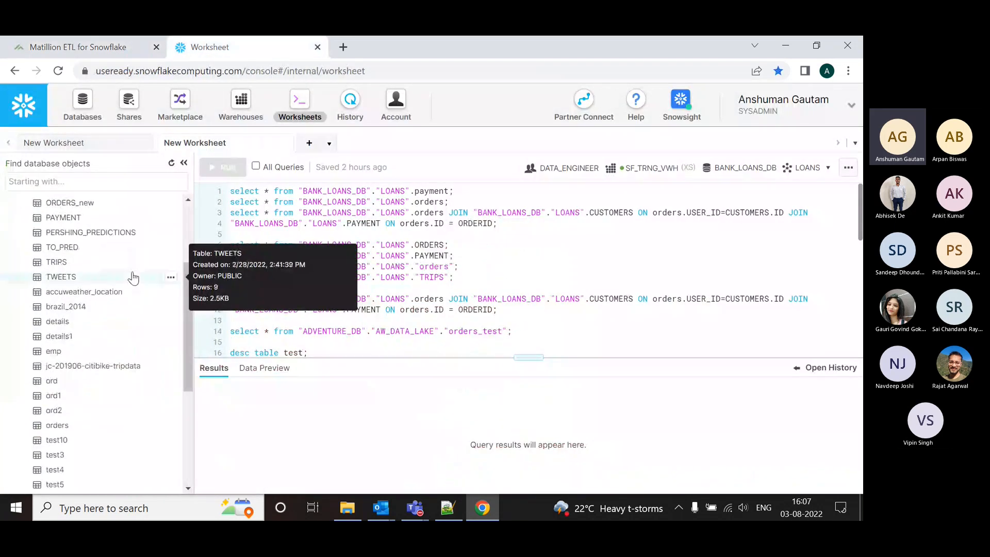
scroll(133, 277, up, 3)
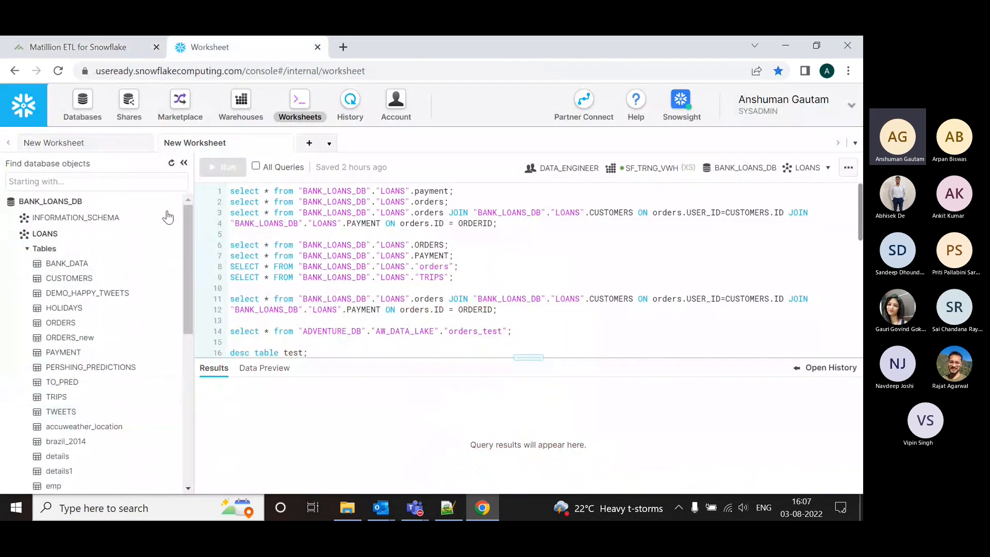
scroll(138, 285, down, 4)
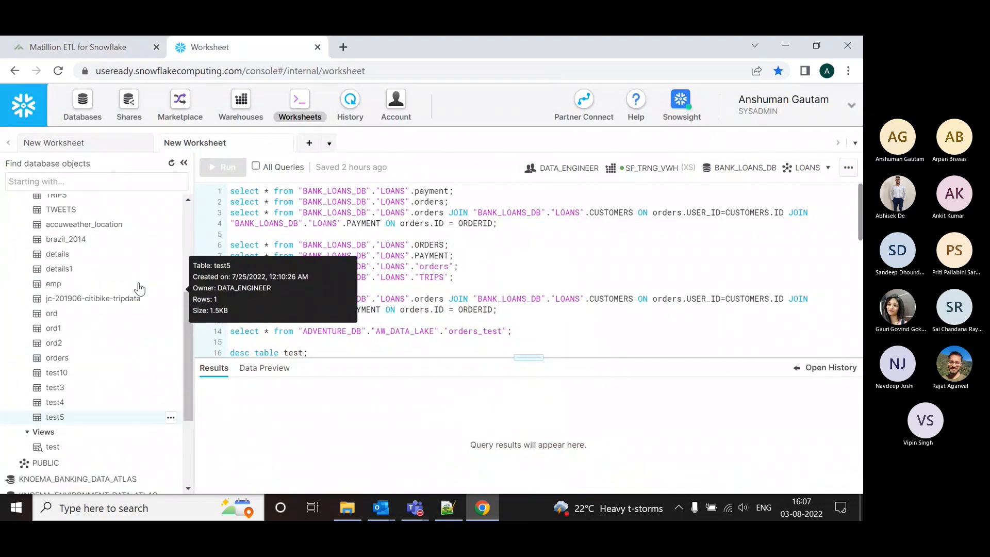
scroll(139, 289, up, 1)
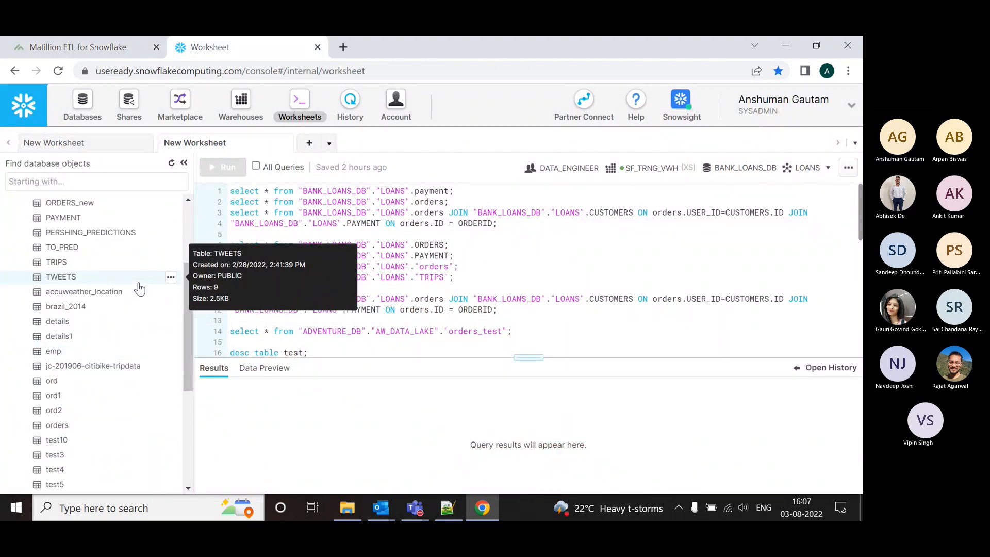
scroll(139, 289, up, 1)
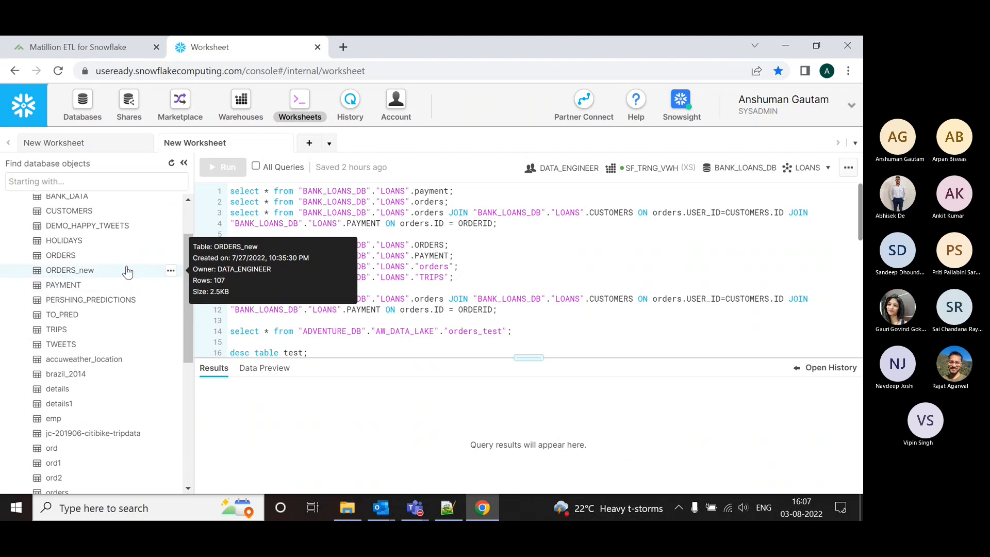
scroll(148, 283, up, 1)
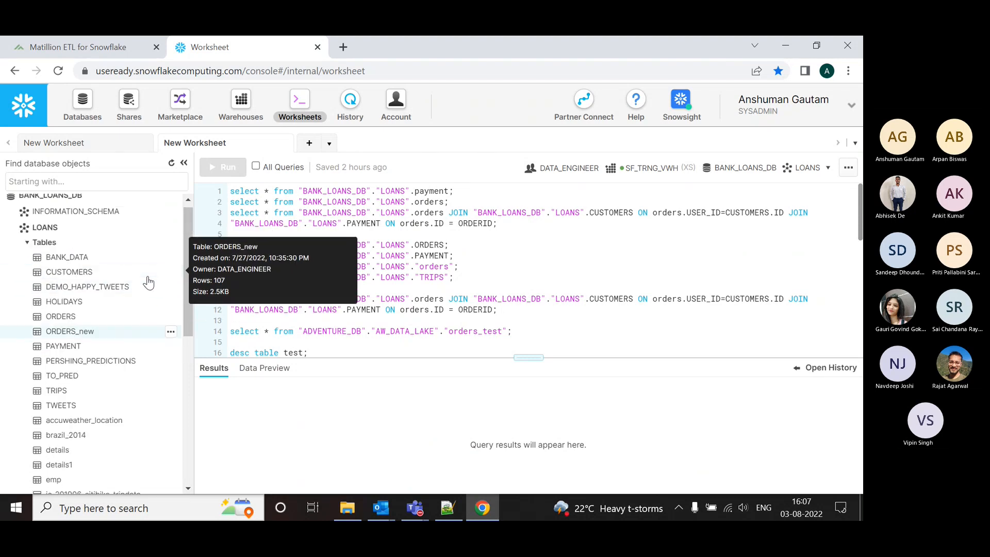
scroll(148, 282, up, 1)
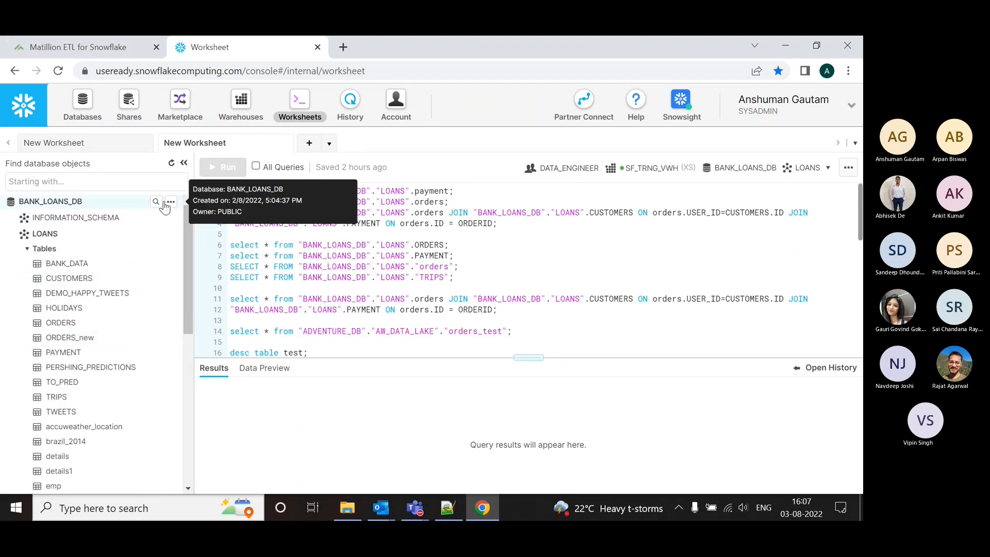
Refresh the database object list, open the brazil_2014 table's details and check its column name and data type.
click(172, 163)
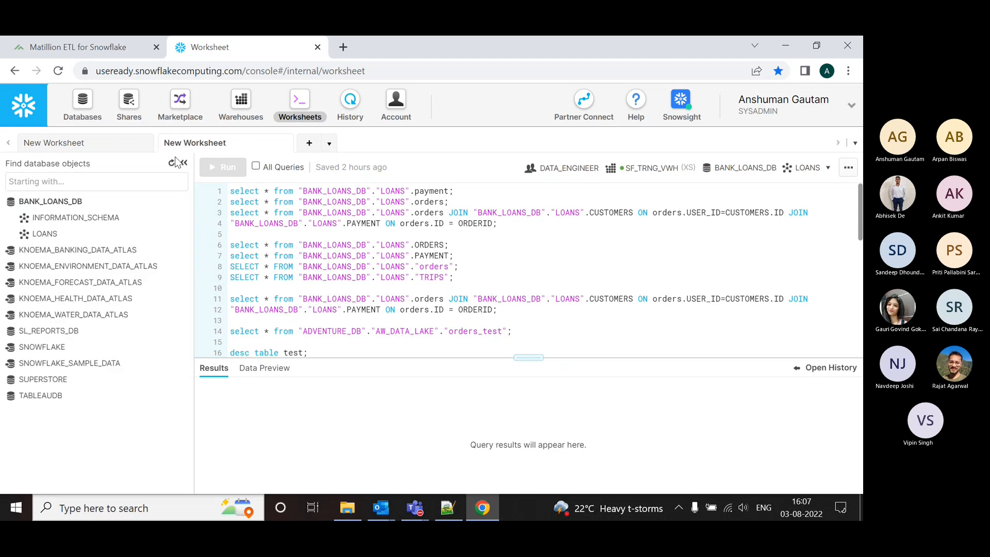
scroll(142, 294, down, 1)
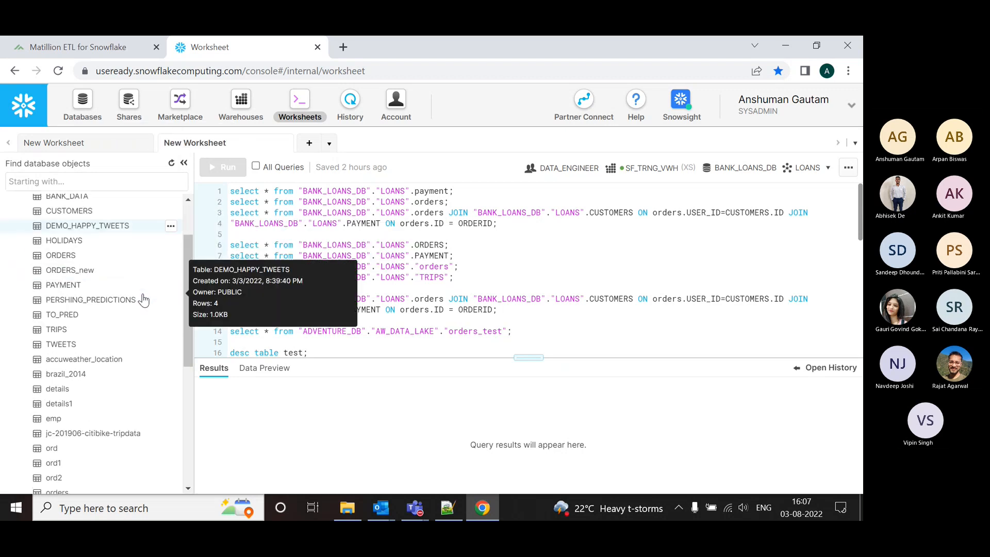
click(111, 380)
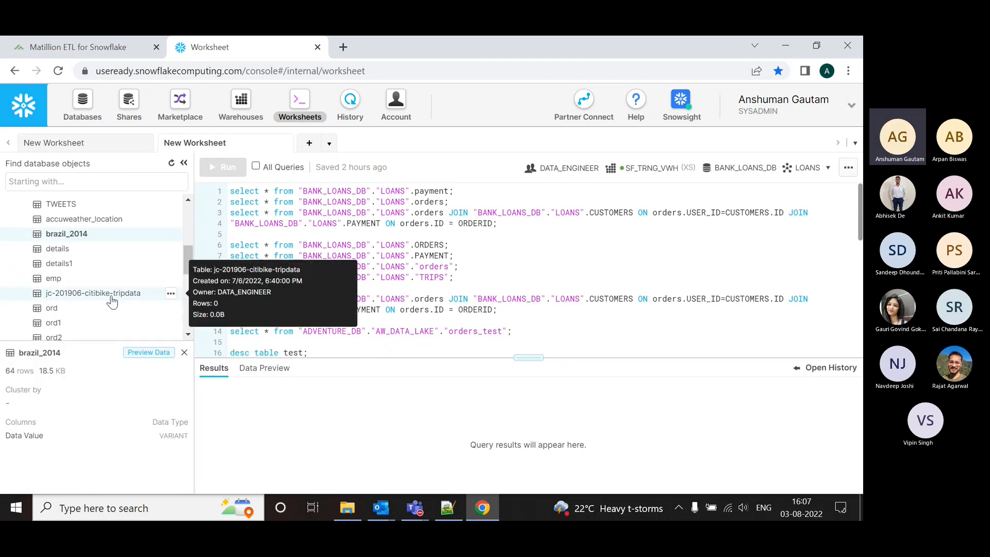
scroll(118, 268, down, 1)
drag(49, 437, 5, 436)
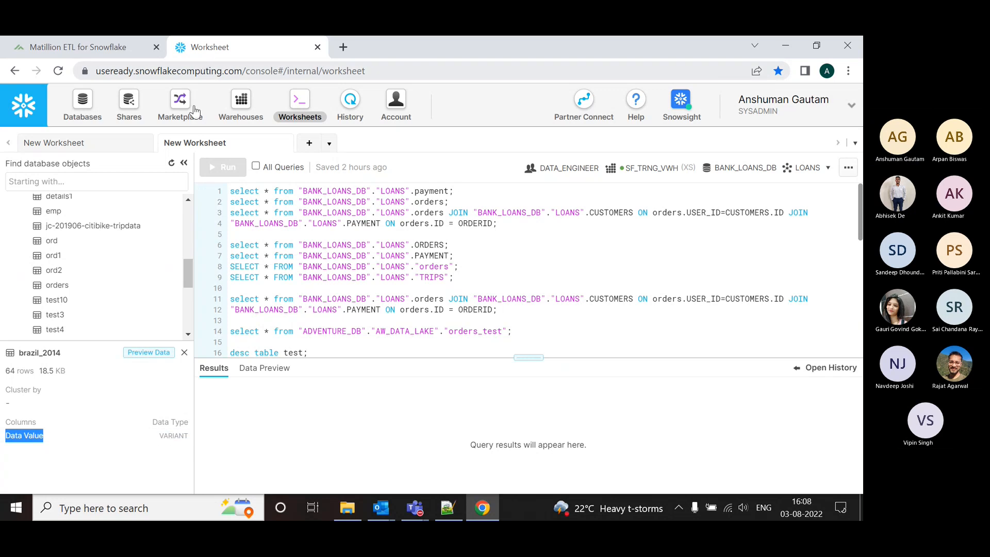
double_click(176, 436)
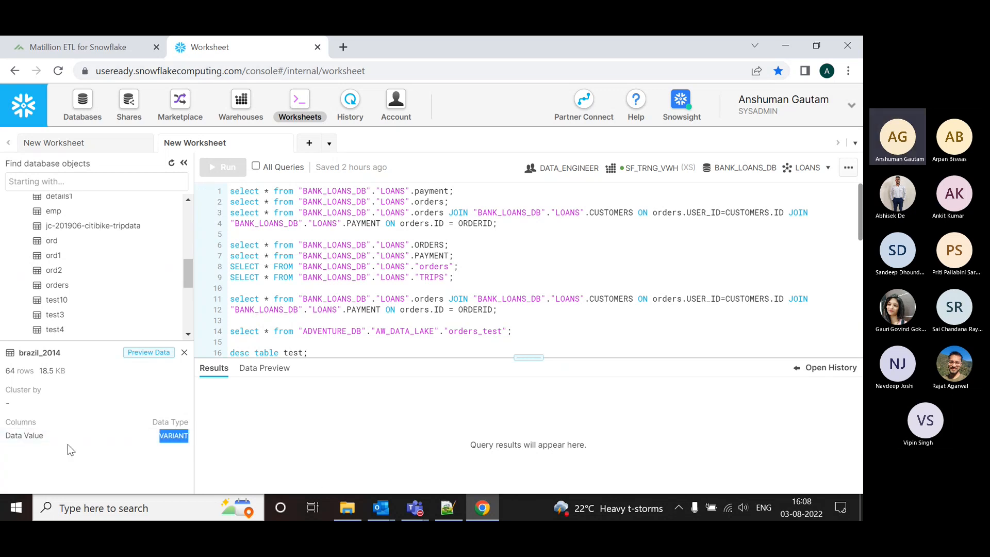
drag(49, 438, 2, 436)
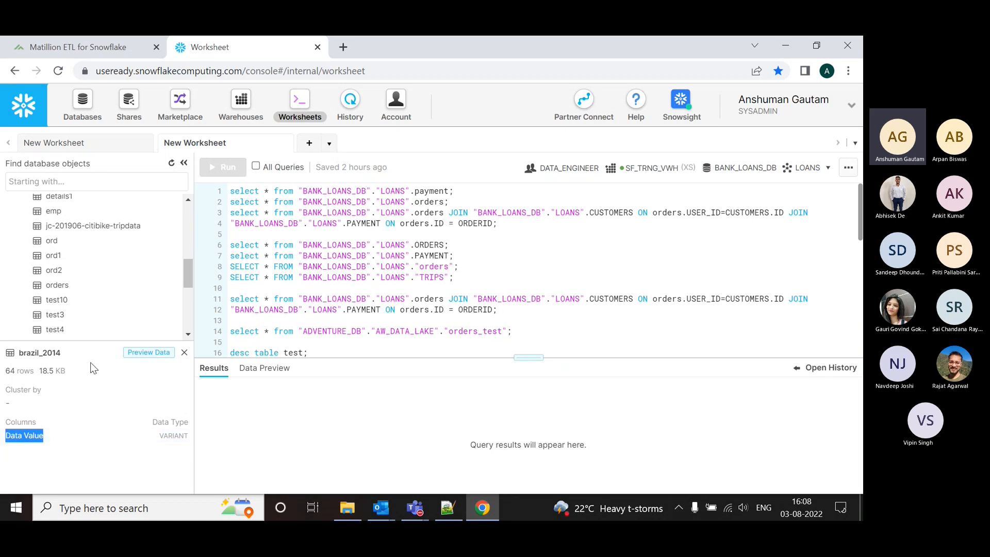
Return to Matillion and review the table name, column and data type in the generated SQL's create table statement.
click(112, 41)
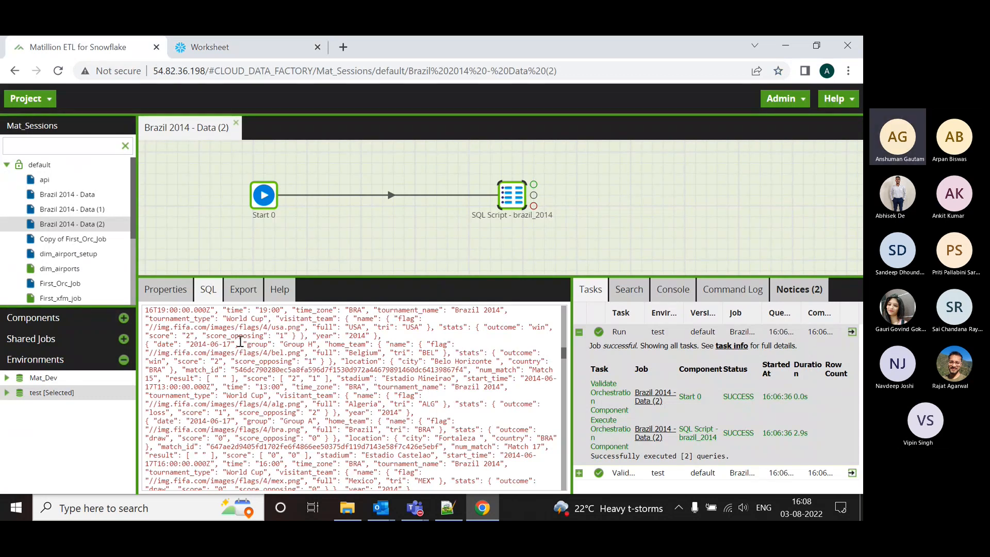
scroll(279, 395, up, 10)
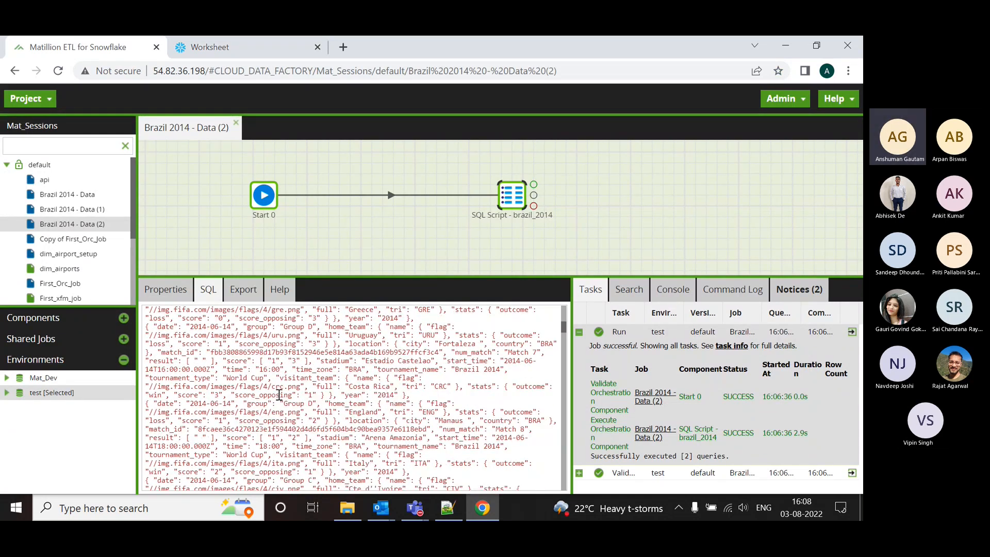
scroll(279, 394, up, 6)
scroll(280, 396, up, 2)
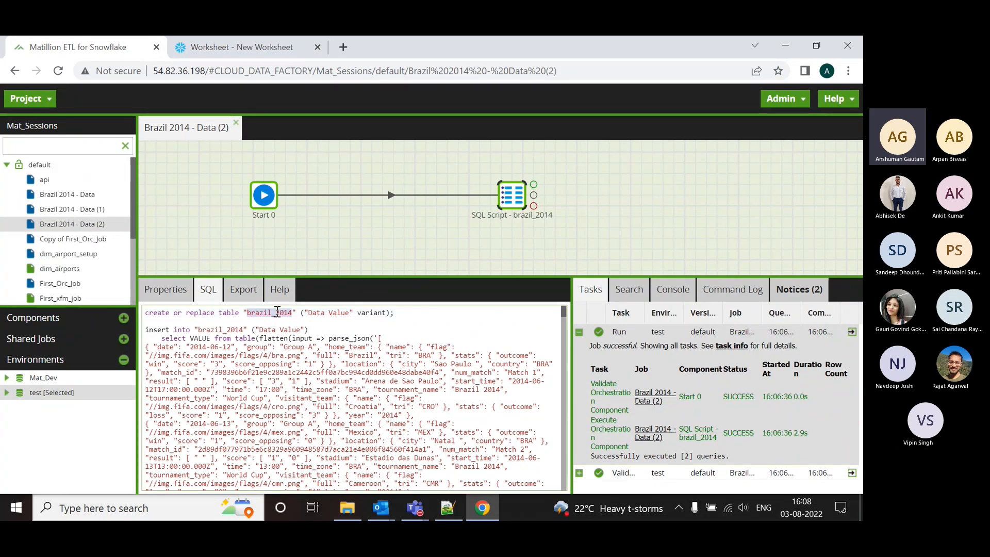
double_click(338, 313)
double_click(375, 312)
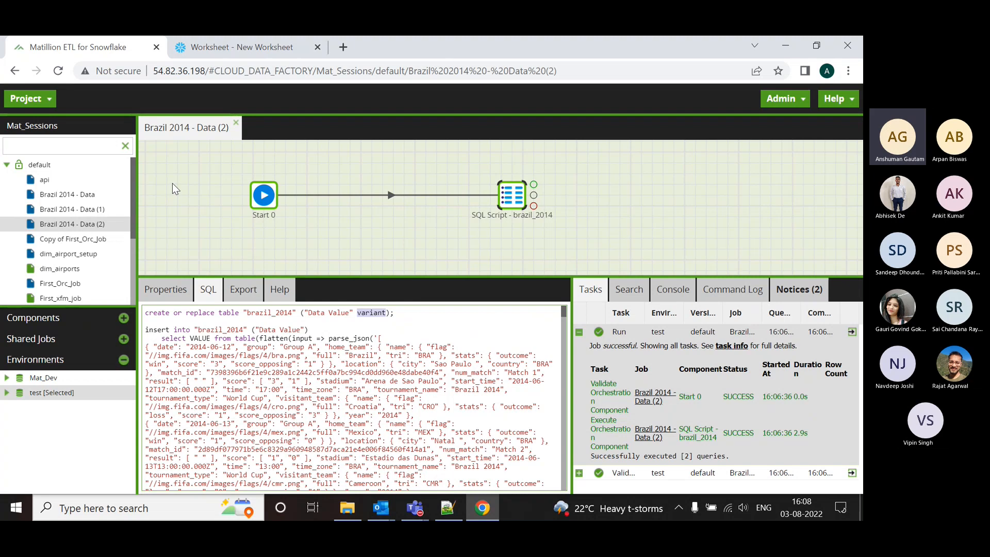
Add a transformation job named Brazil_json_data under the default version and switch to it.
right_click(68, 168)
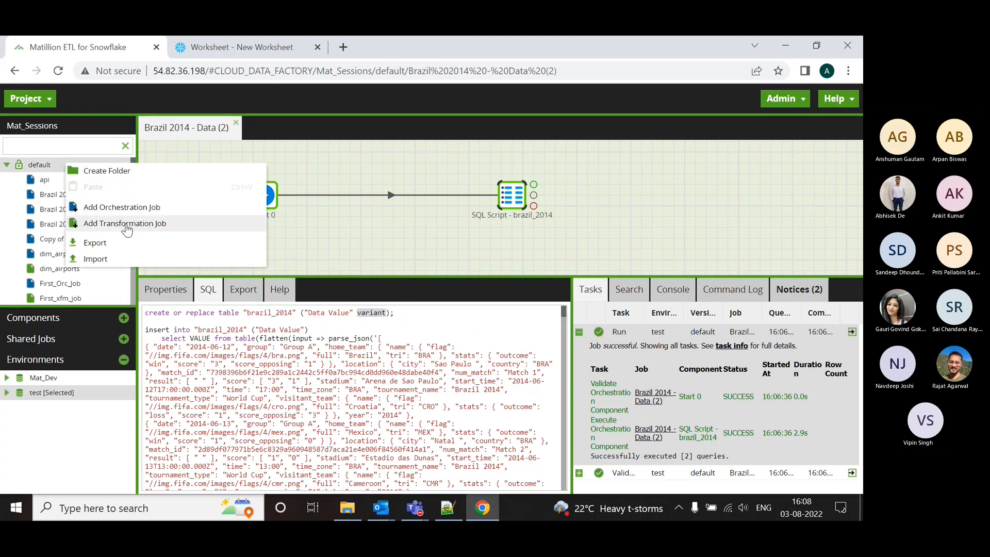
click(103, 223)
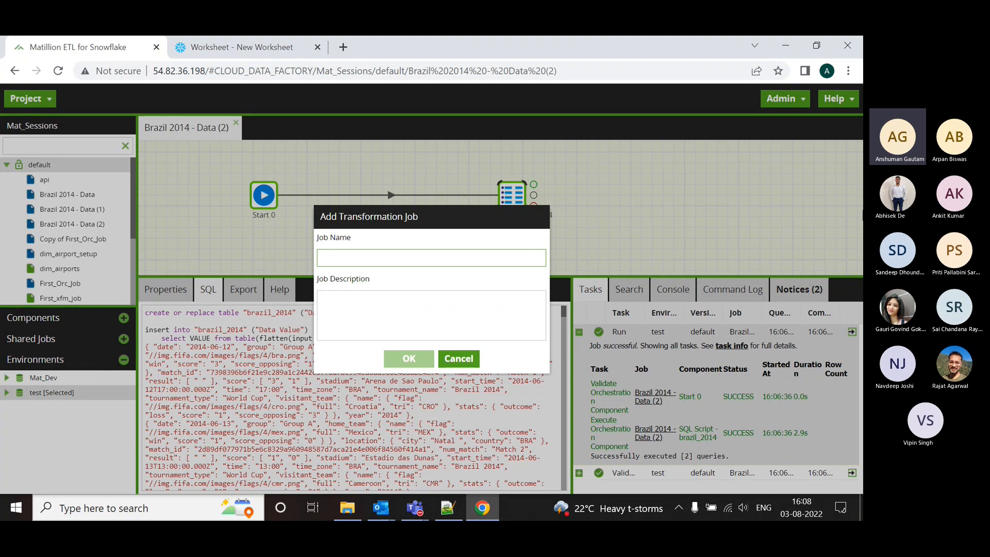
text(Brazil)
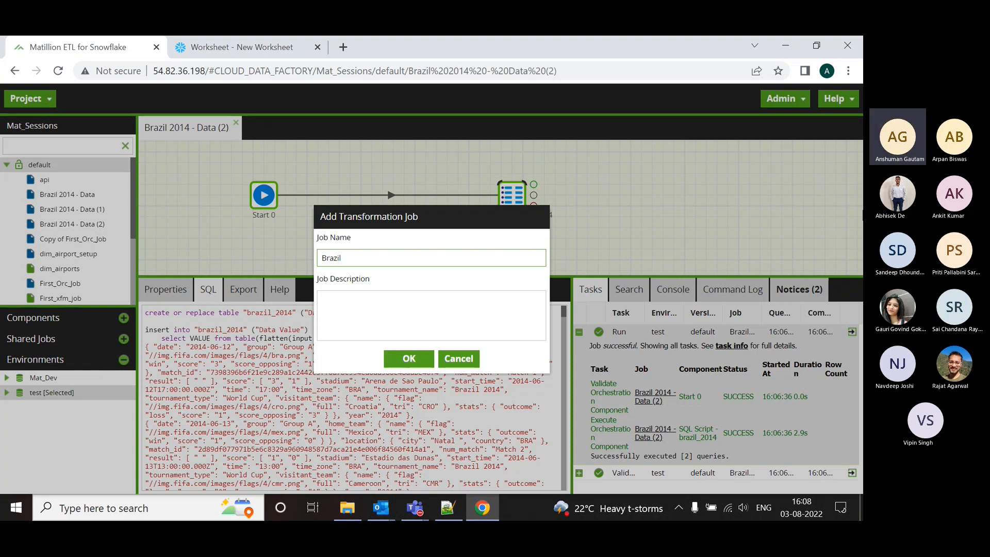
text(_json_data)
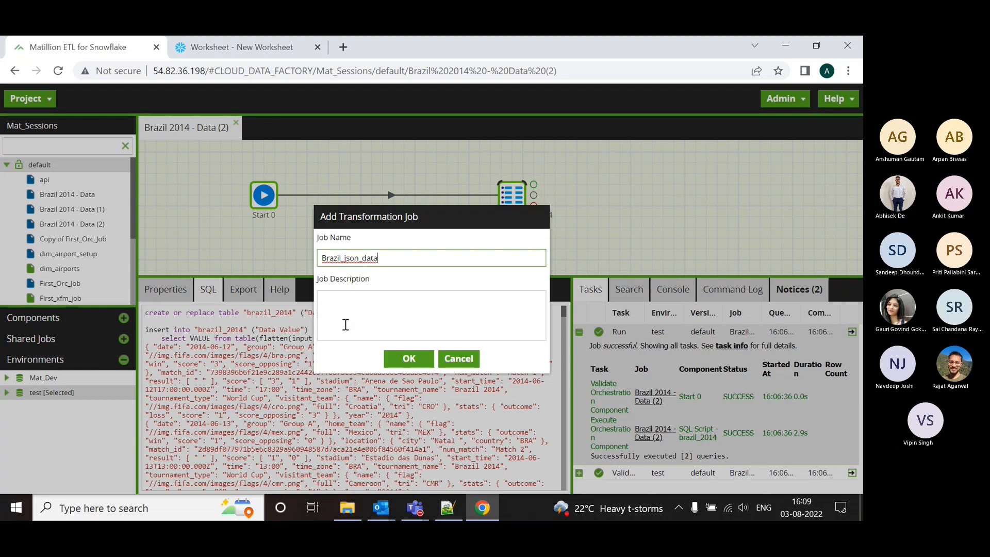
click(399, 358)
click(413, 326)
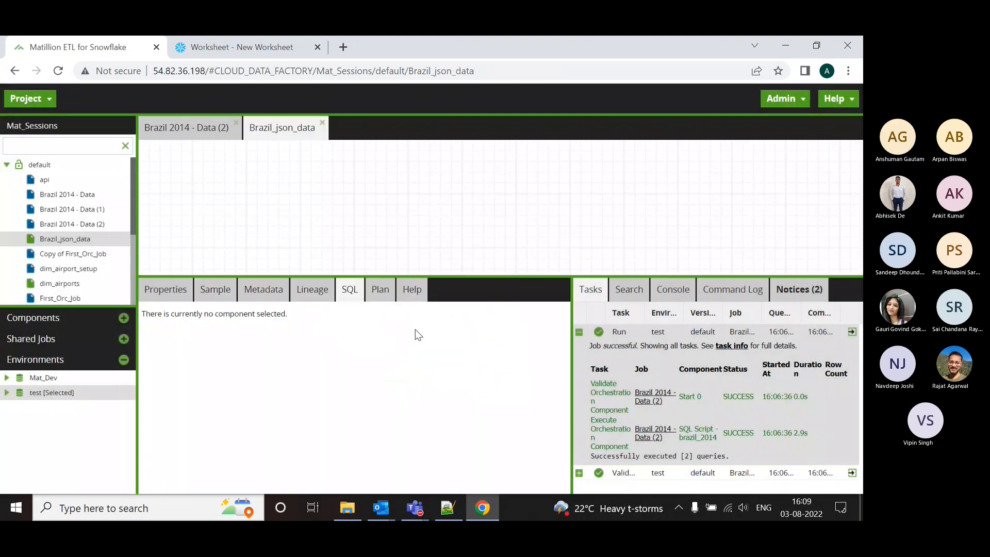
Search the components for "tabl", place a Table Input on the Brazil_json_data canvas and show its properties.
click(71, 318)
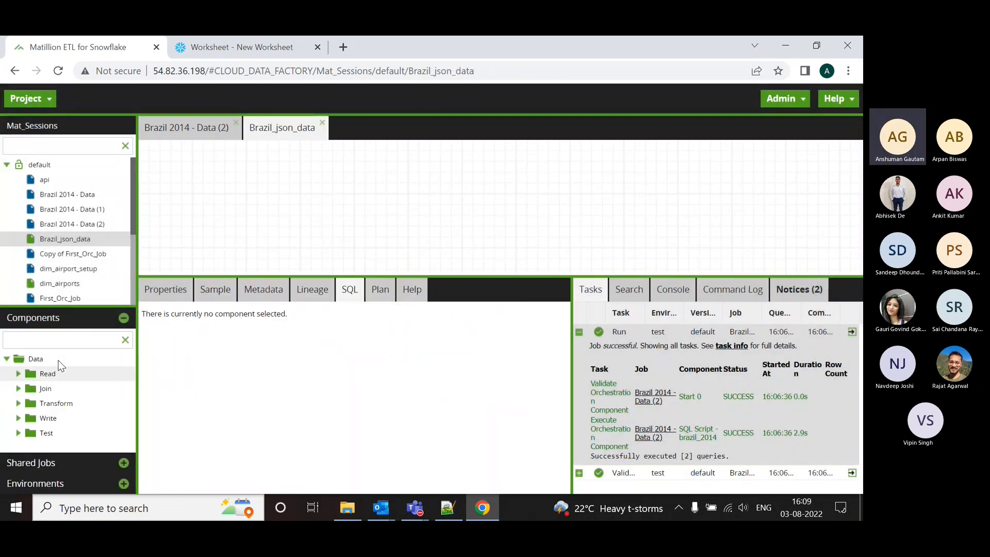
click(56, 338)
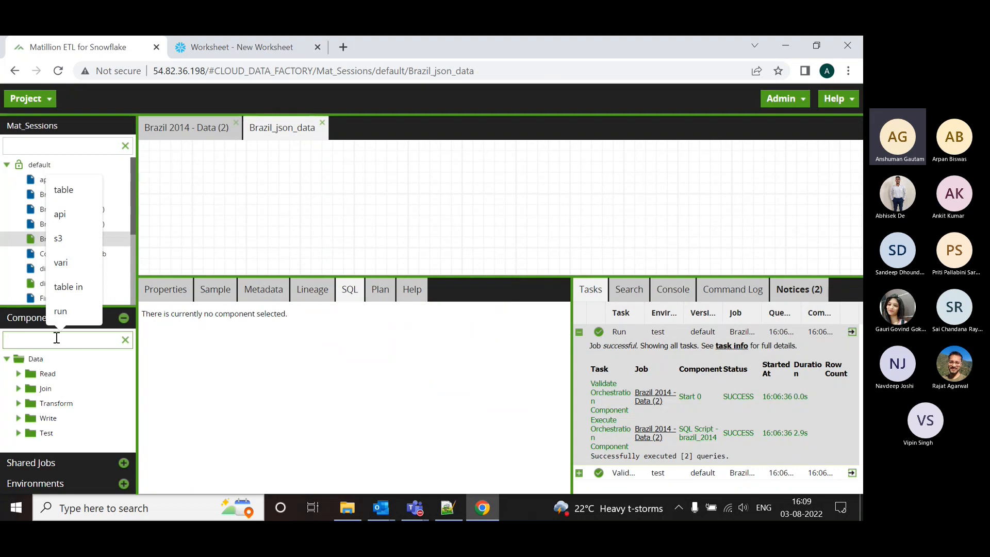
text(tabl)
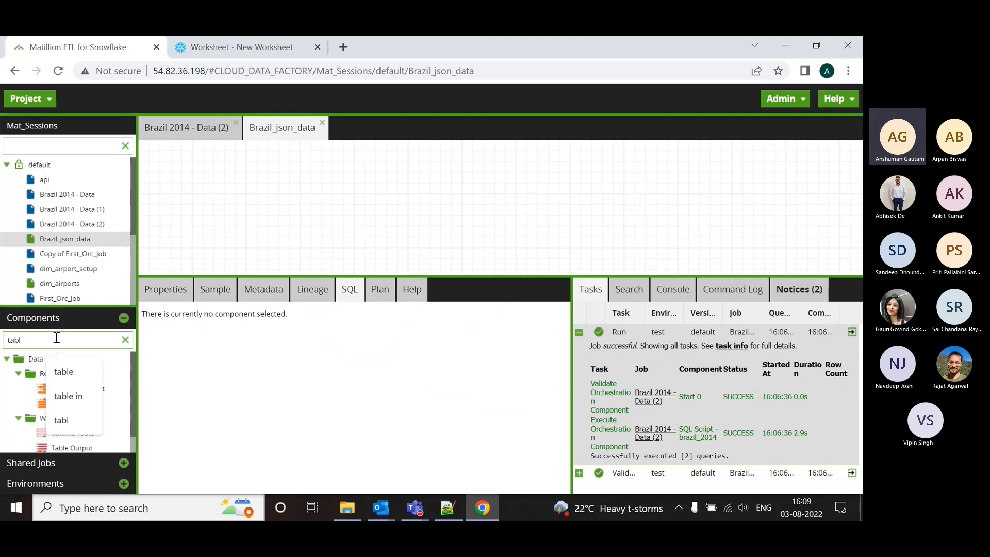
click(30, 396)
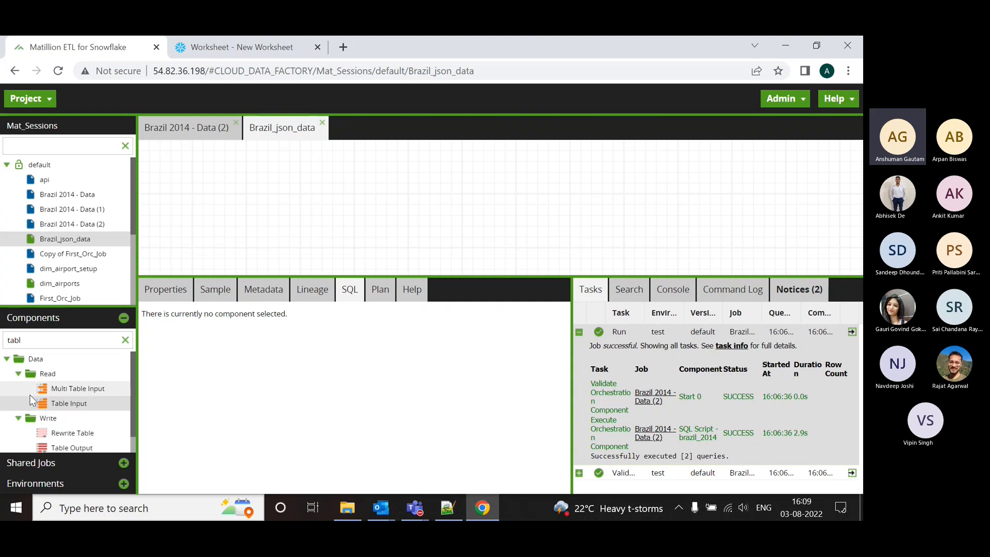
drag(30, 395, 312, 199)
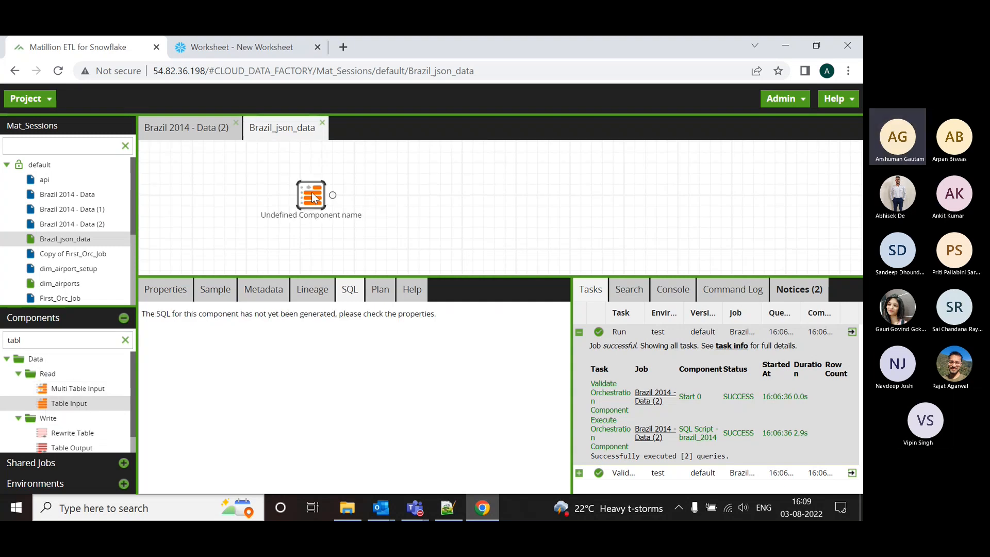
drag(518, 276, 507, 364)
drag(310, 196, 246, 196)
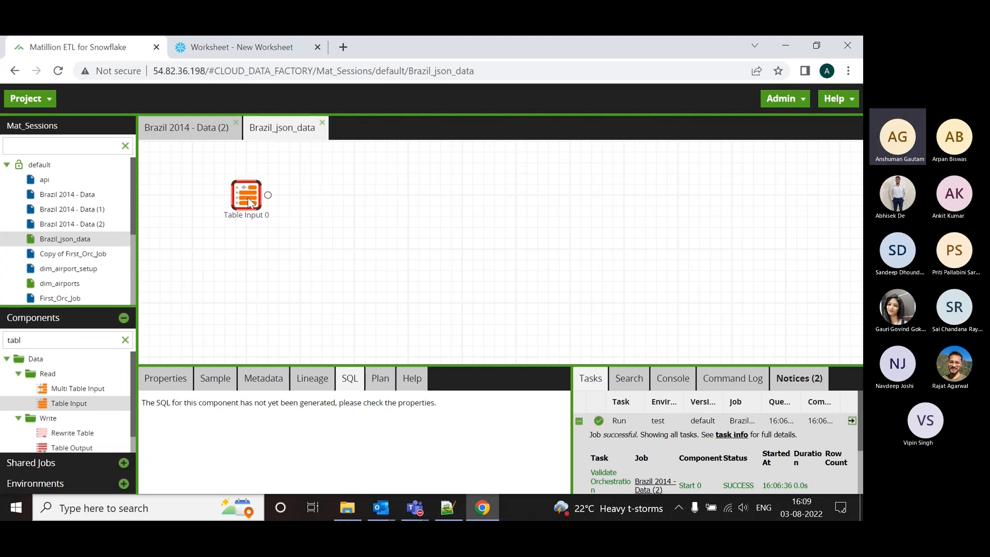
drag(395, 364, 402, 266)
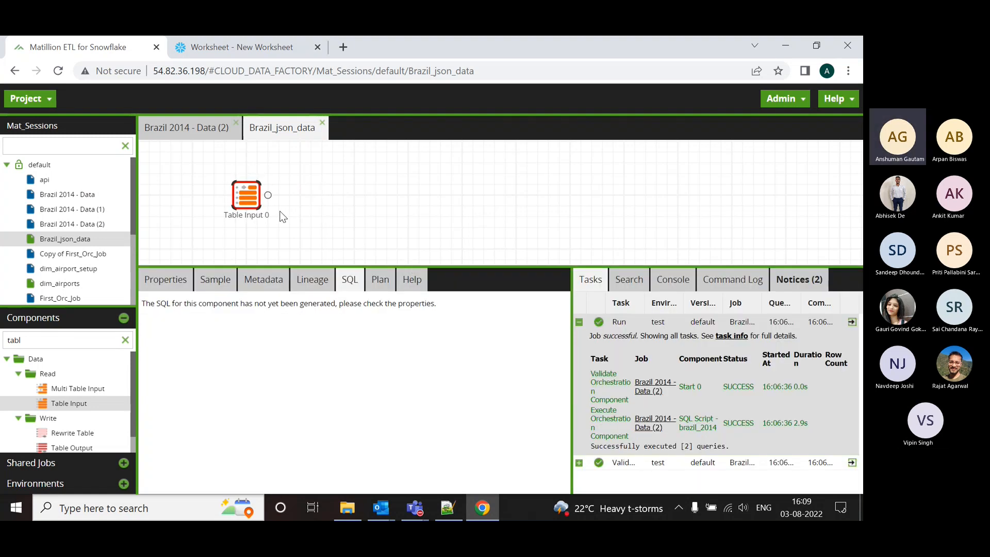
click(181, 288)
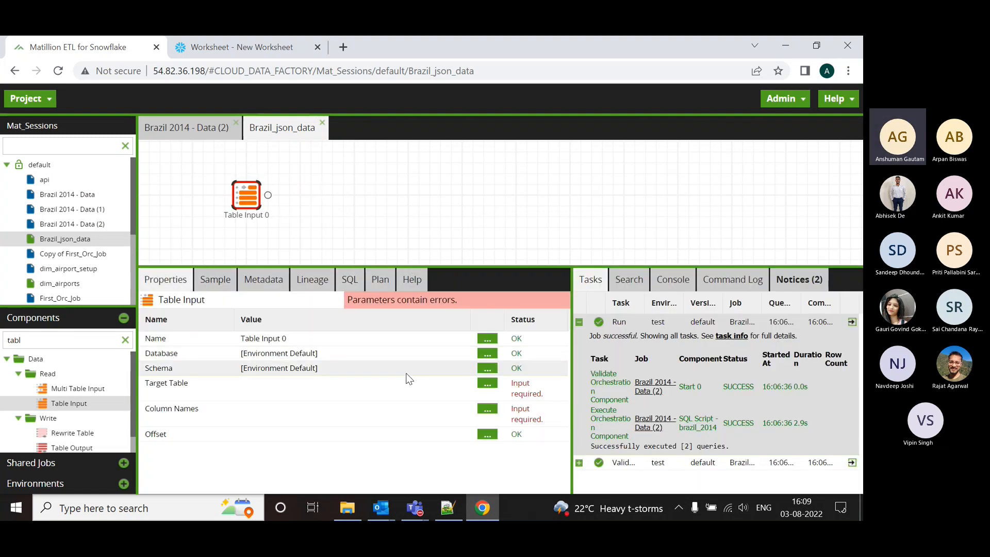
Set the Table Input's target table to brazil_2014 and include the Data Value column in its column names.
click(488, 384)
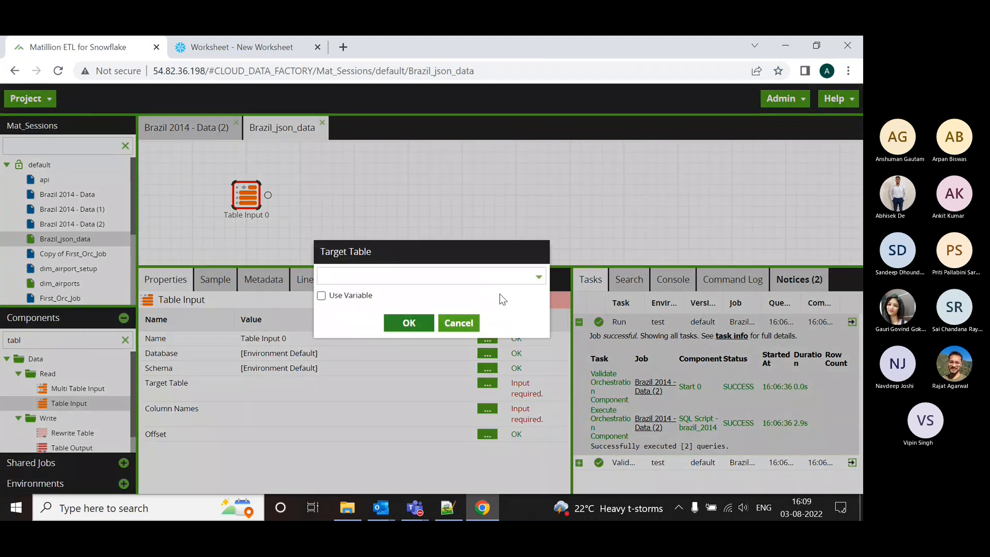
click(522, 277)
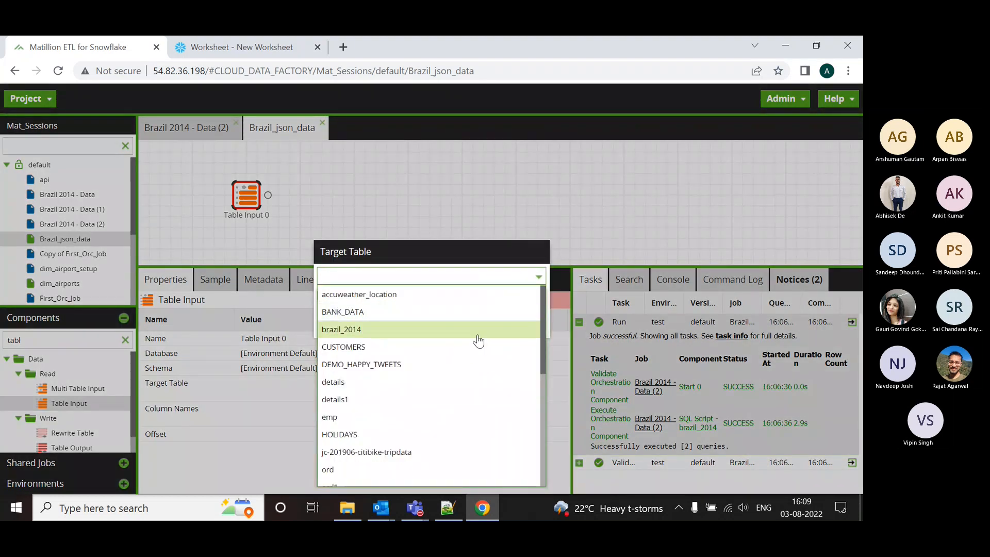
click(441, 331)
click(405, 323)
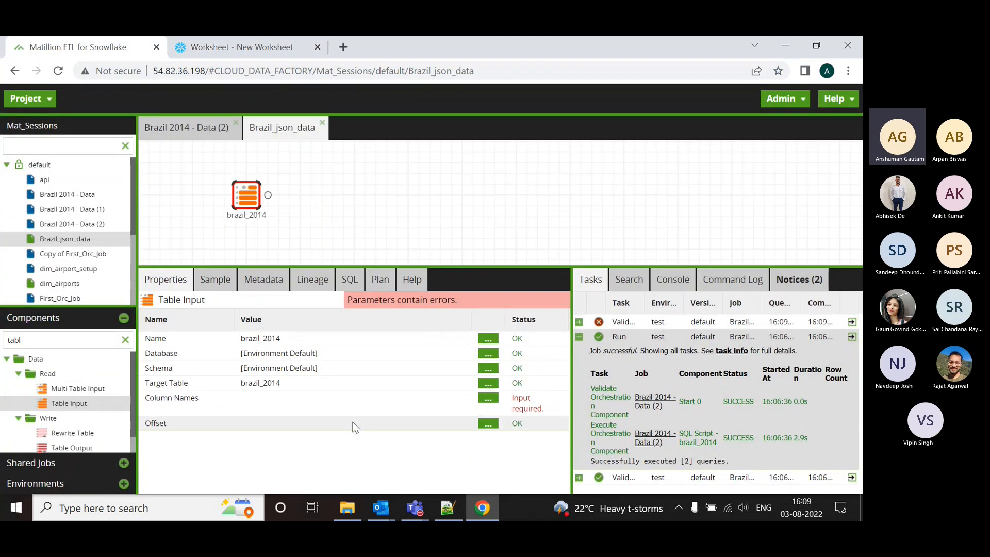
click(488, 398)
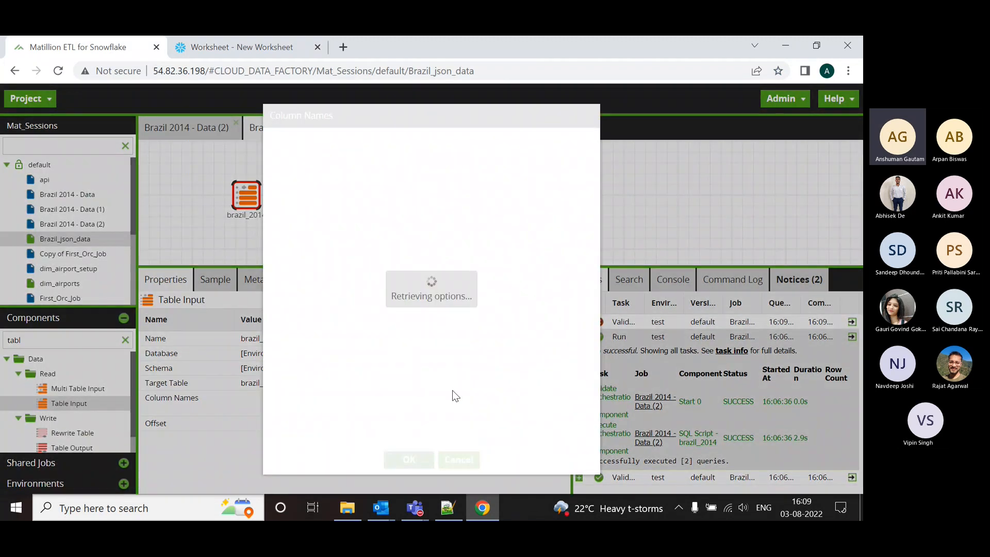
click(301, 169)
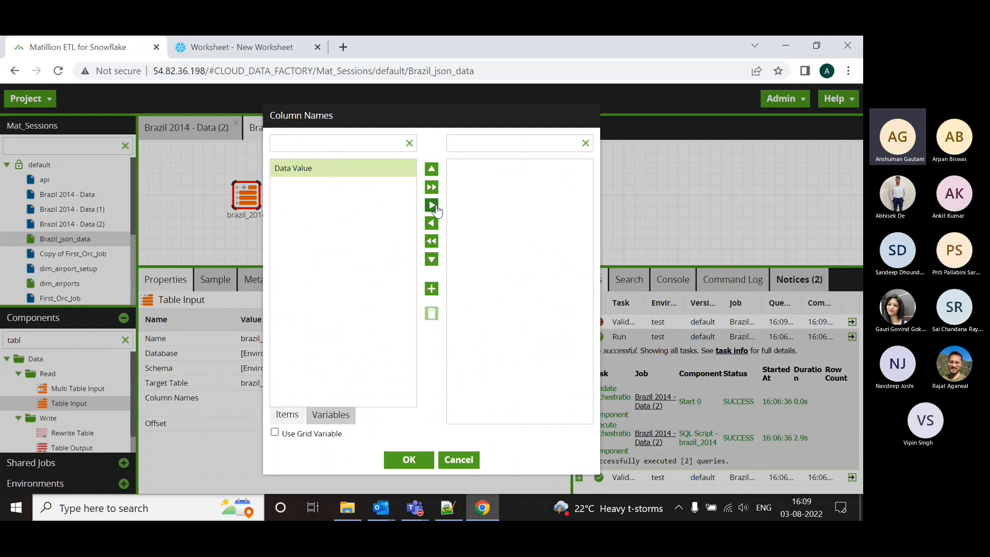
click(432, 205)
click(409, 459)
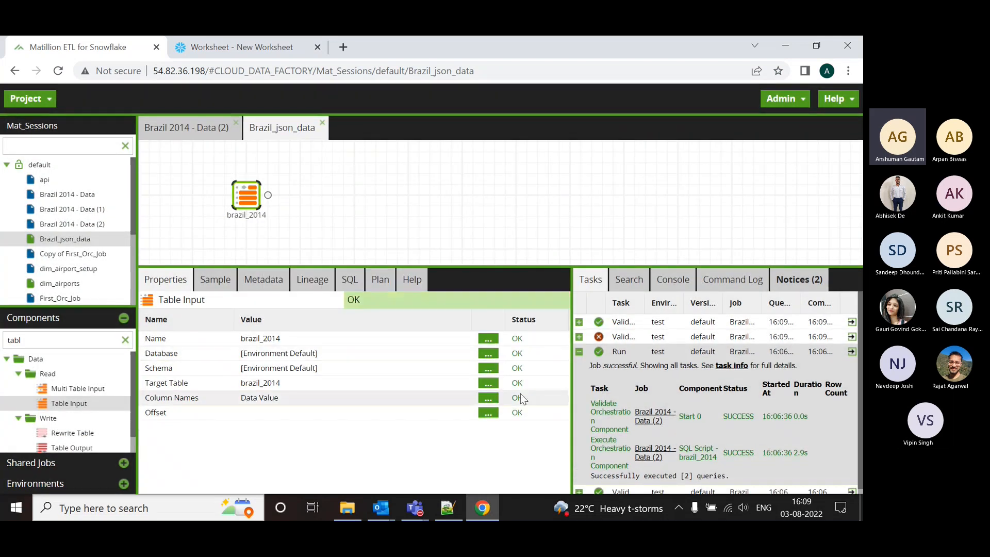
Sample the brazil_2014 component's data, widen the Data Value column, retrieve the row count and examine the JSON records.
click(216, 280)
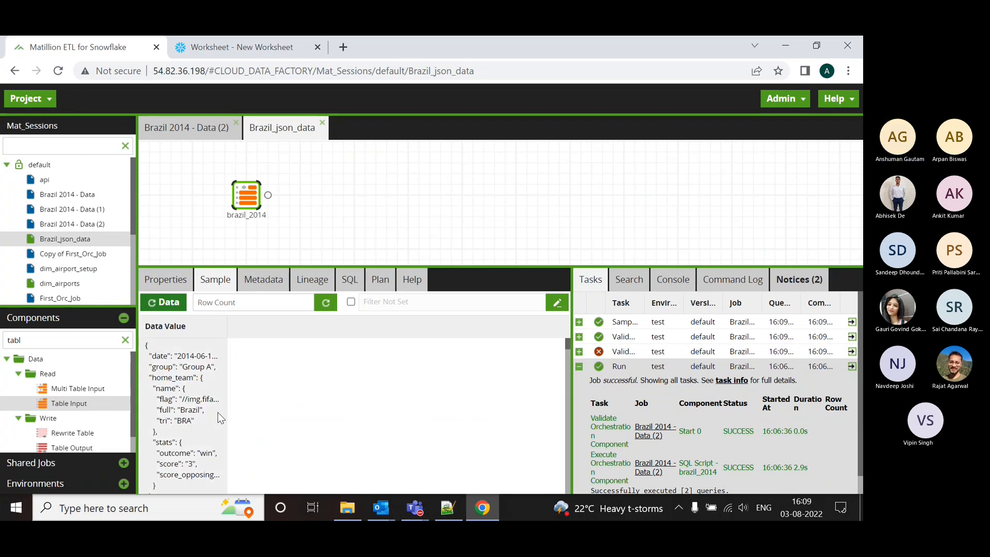
drag(226, 335, 481, 322)
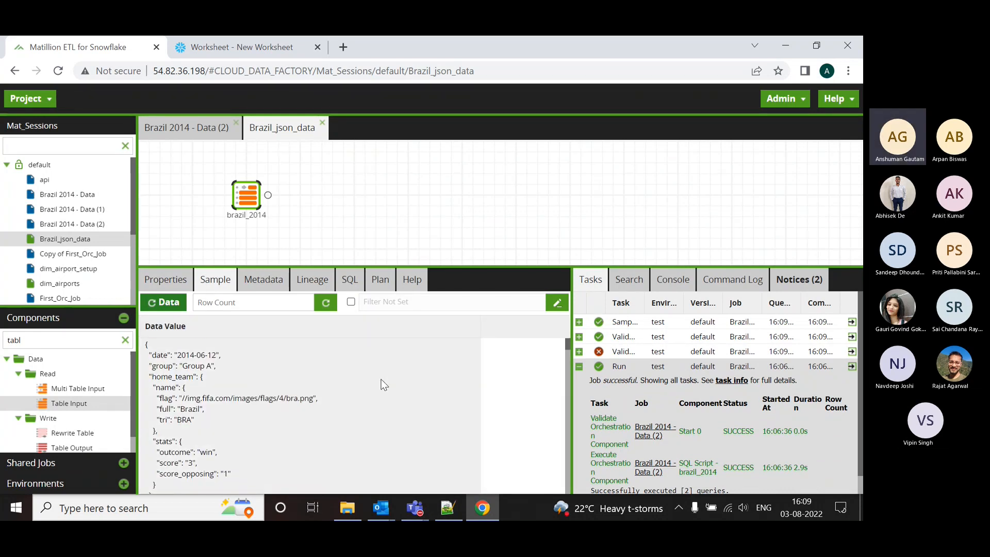
scroll(383, 385, down, 15)
mouse_move(567, 353)
mouse_down()
mouse_move(564, 422)
mouse_move(570, 372)
mouse_up()
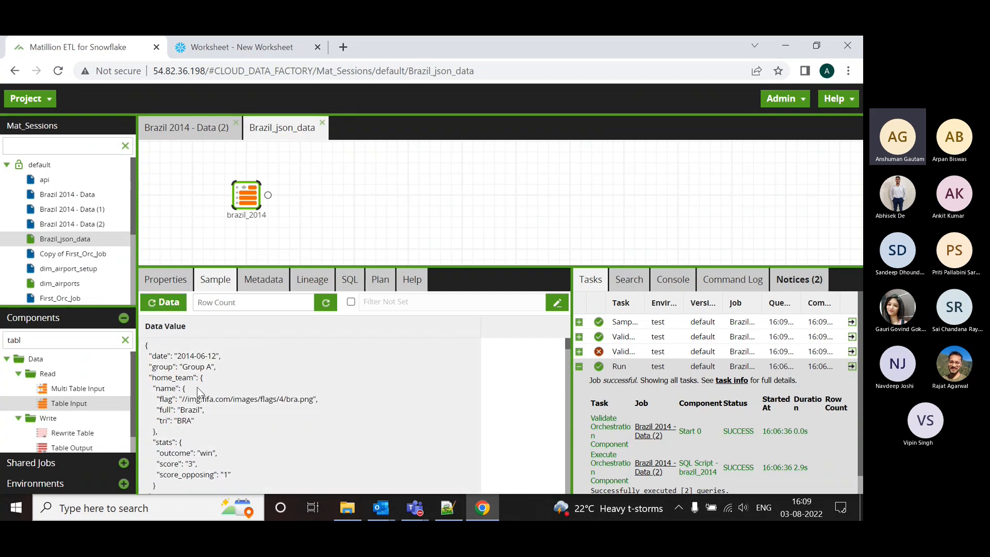
click(322, 308)
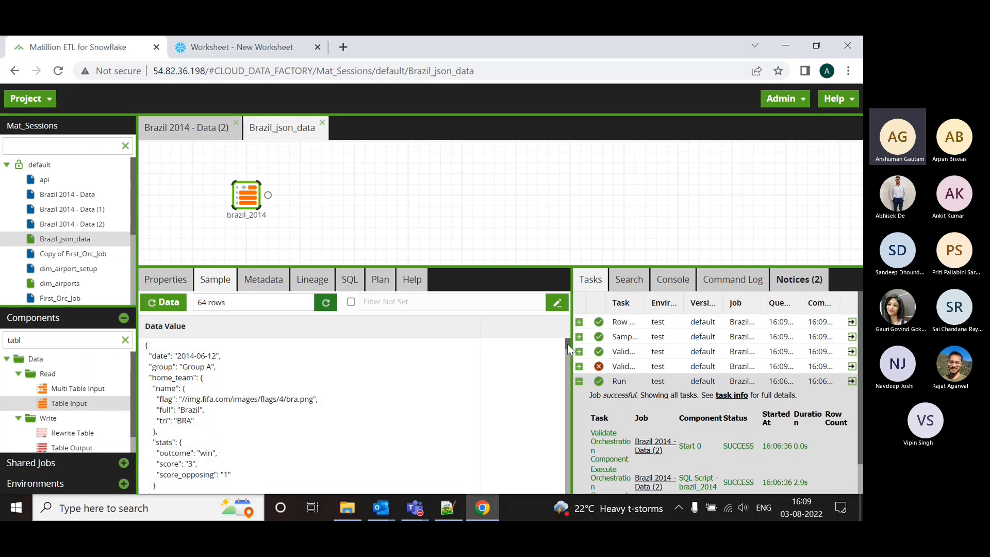
drag(567, 344, 567, 354)
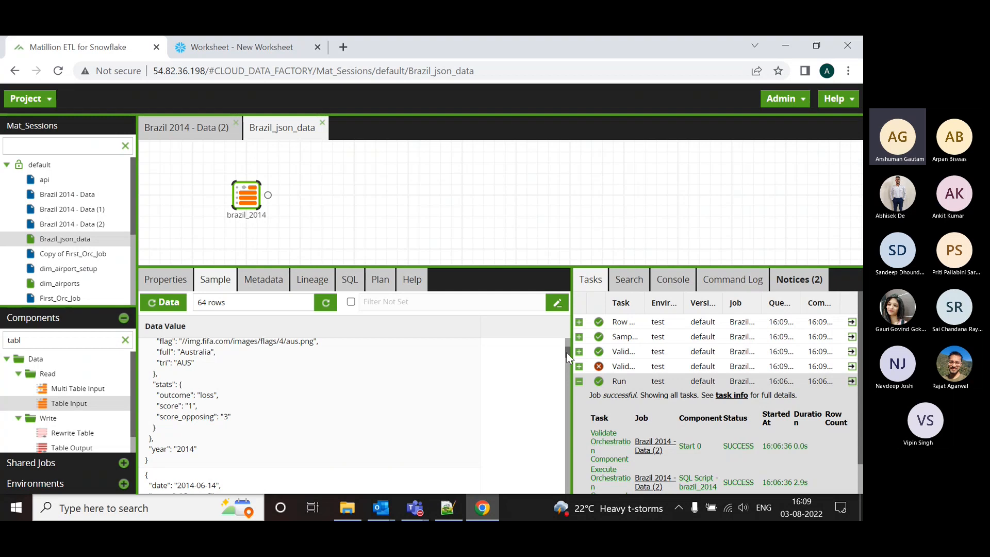
scroll(567, 353, down, 5)
mouse_move(567, 351)
mouse_down()
mouse_move(567, 375)
mouse_move(566, 338)
mouse_up()
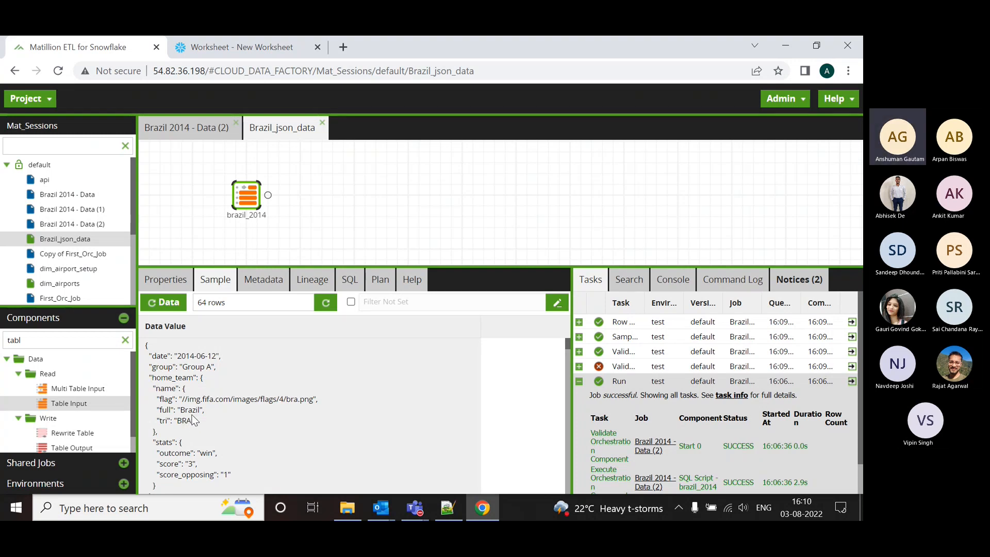
Enlarge the job canvas and move the brazil_2014 component slightly lower on it.
drag(432, 266, 434, 353)
drag(247, 195, 247, 227)
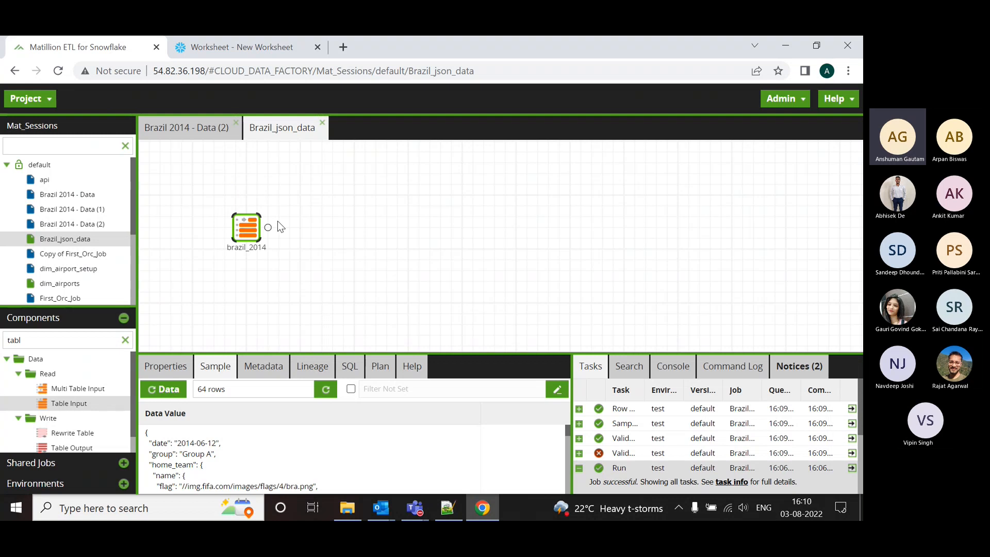
click(29, 99)
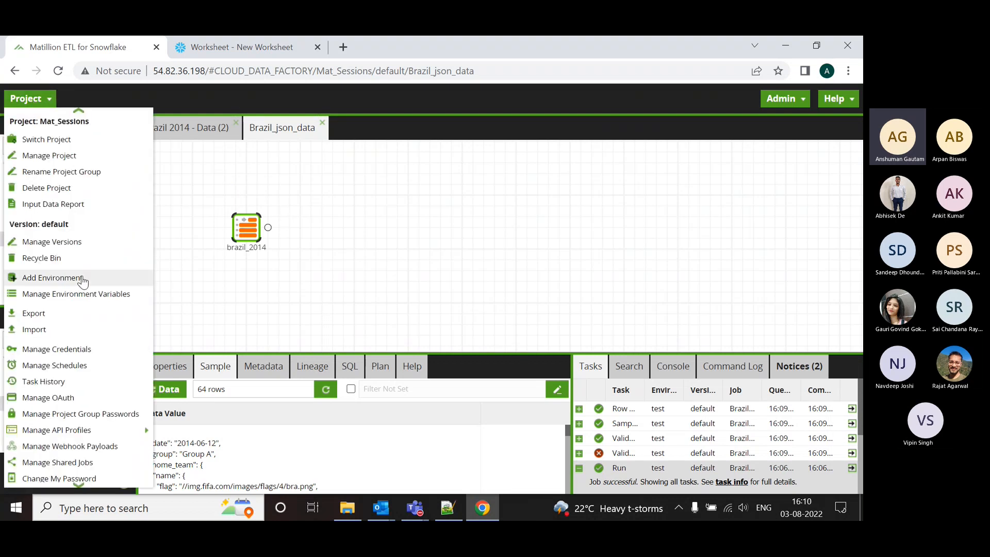
click(237, 309)
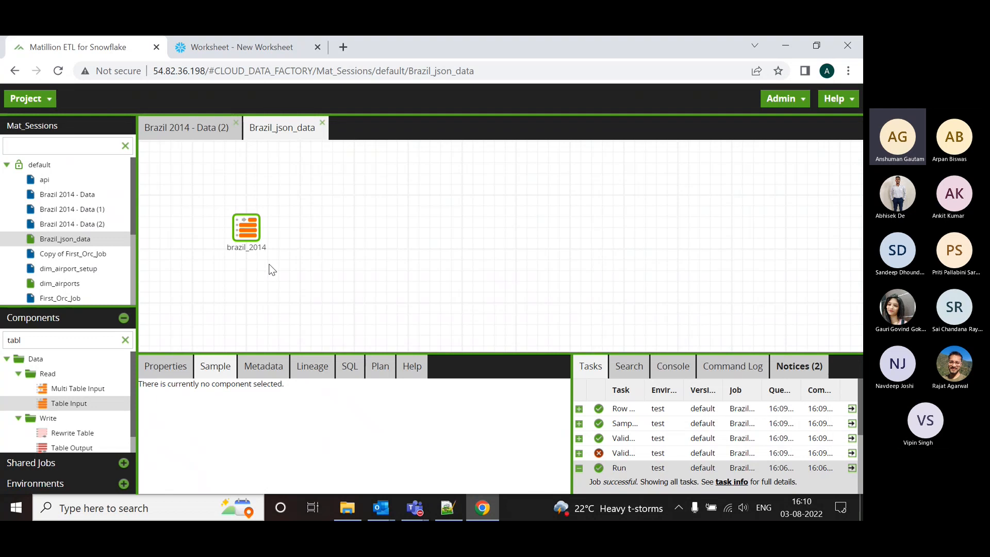
click(247, 227)
click(186, 367)
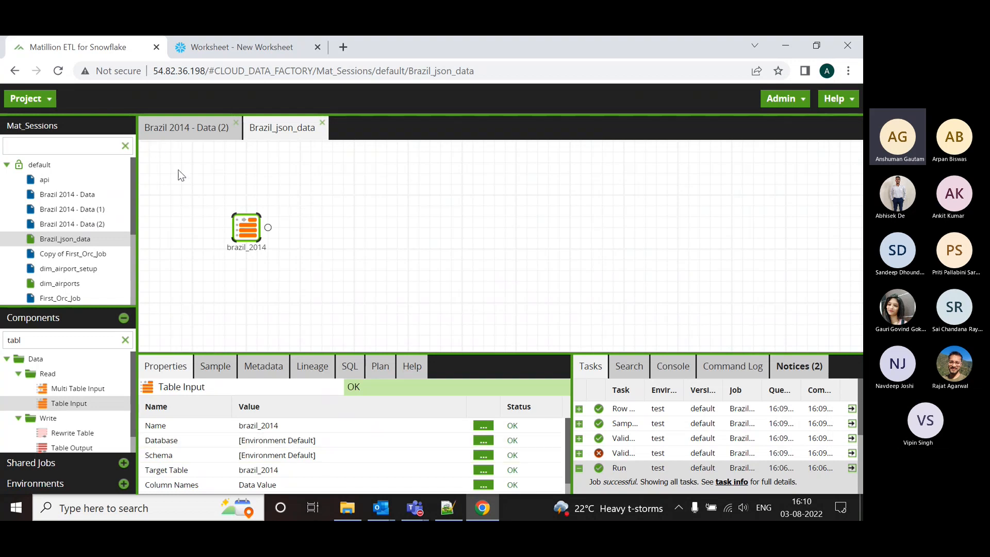
click(49, 99)
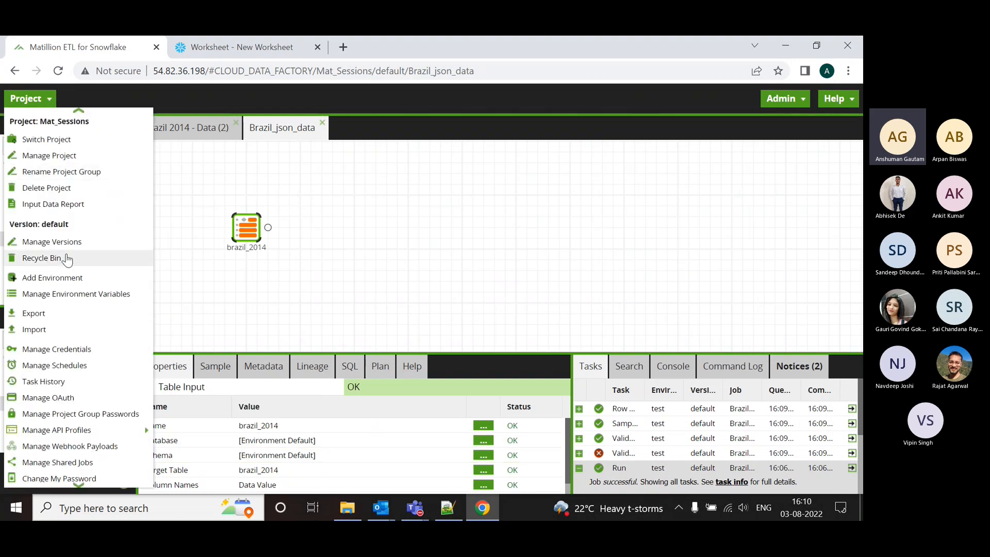
click(170, 191)
scroll(120, 213, down, 3)
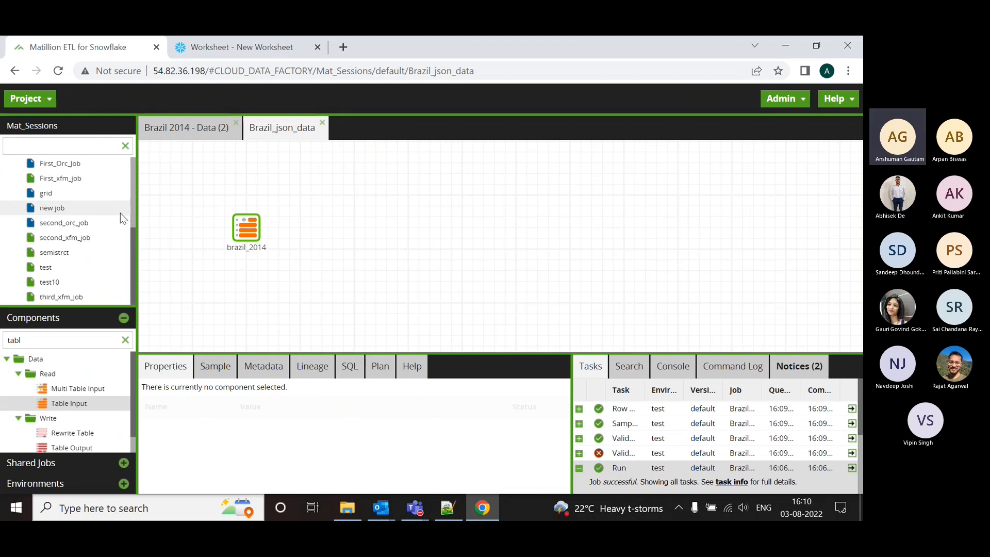
scroll(98, 283, up, 3)
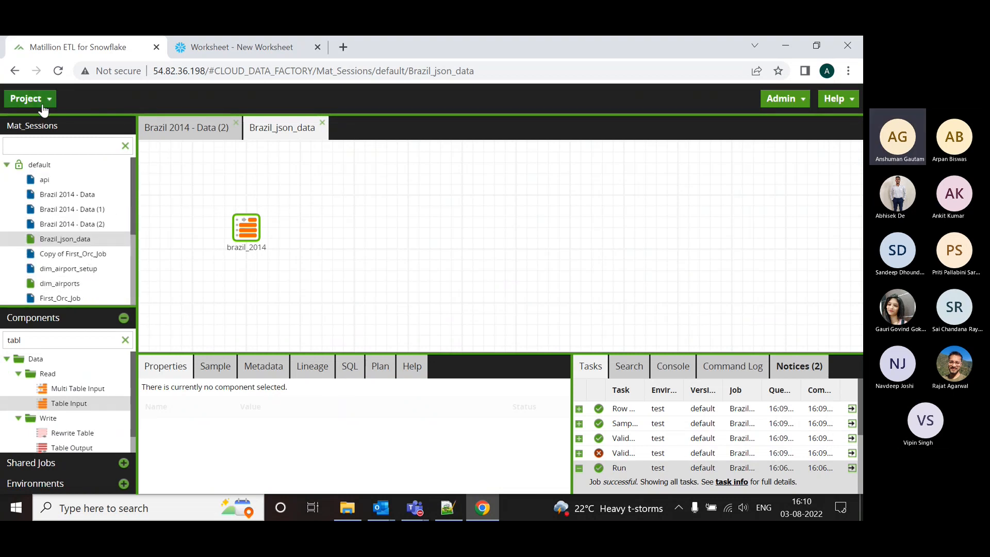
Switch to the Test_KT project in the CLOUD_DATA_FACTORY group.
click(23, 99)
click(68, 139)
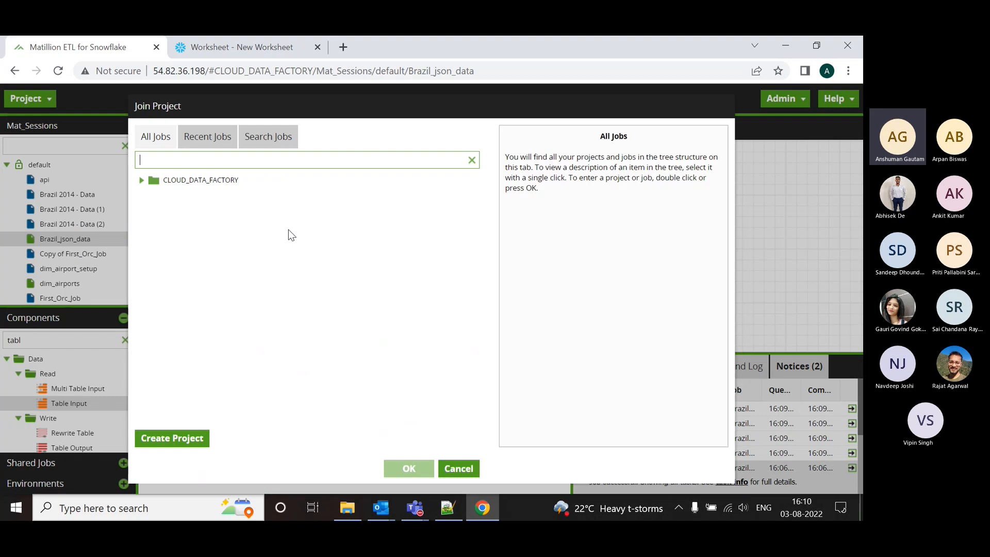
click(142, 180)
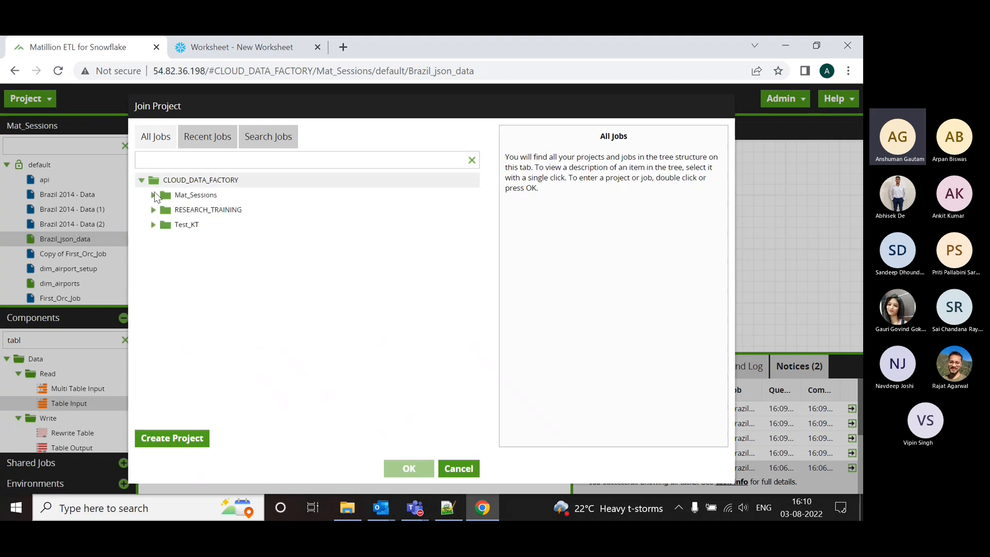
click(168, 224)
click(409, 468)
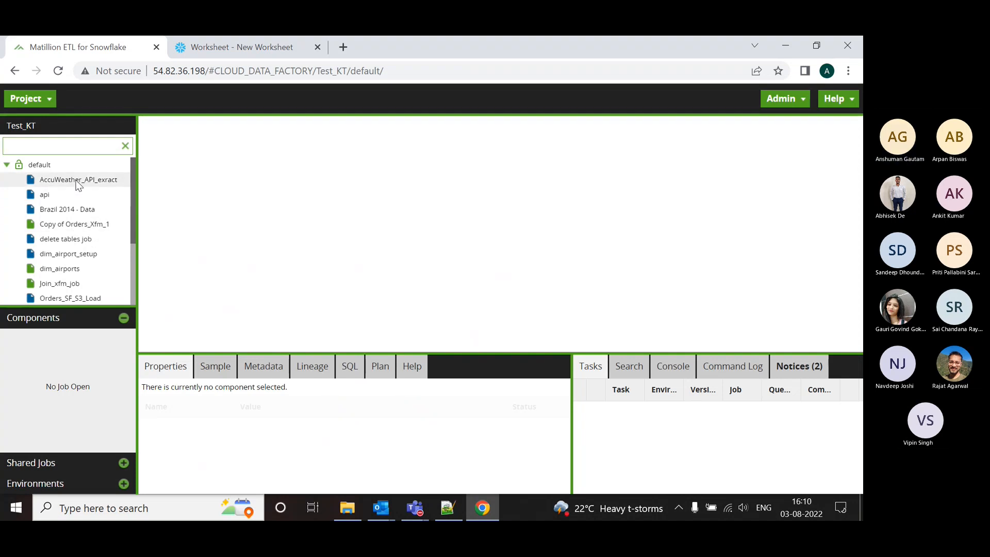
Open the transformation job named test and place a Table Input on its canvas.
scroll(83, 203, down, 3)
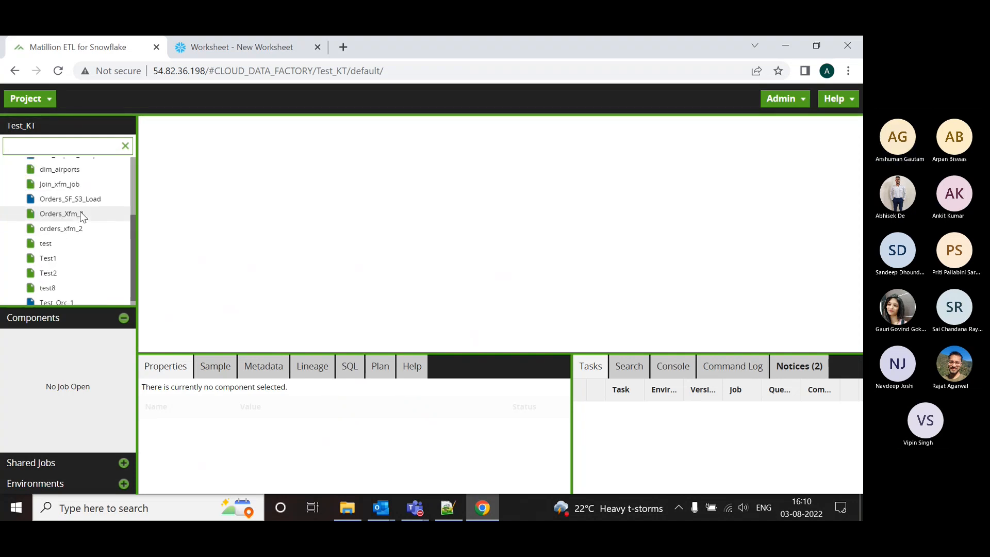
double_click(88, 238)
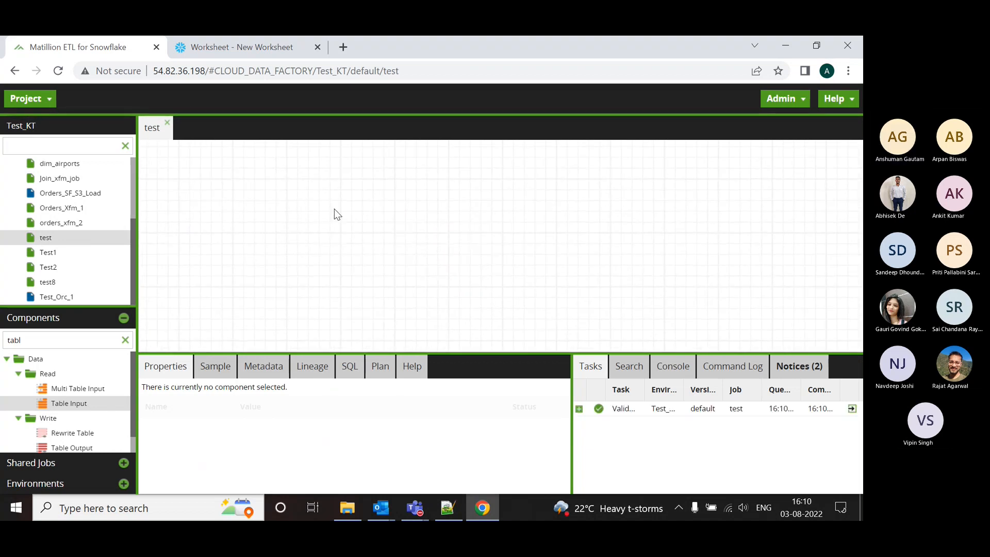
drag(70, 404, 351, 208)
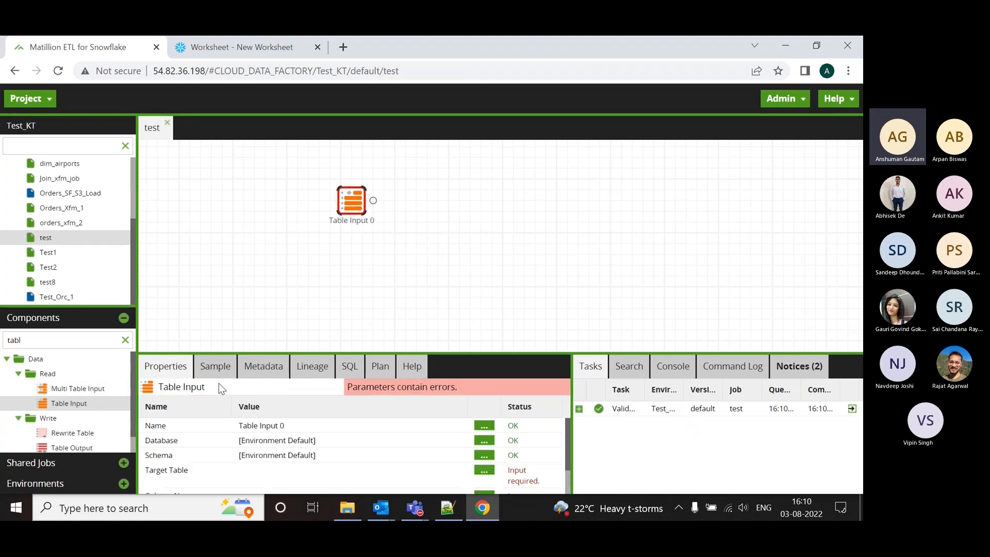
Set the new Table Input's target table to accuweather_location and include the Data Value column in its column names.
drag(442, 354, 464, 272)
click(489, 388)
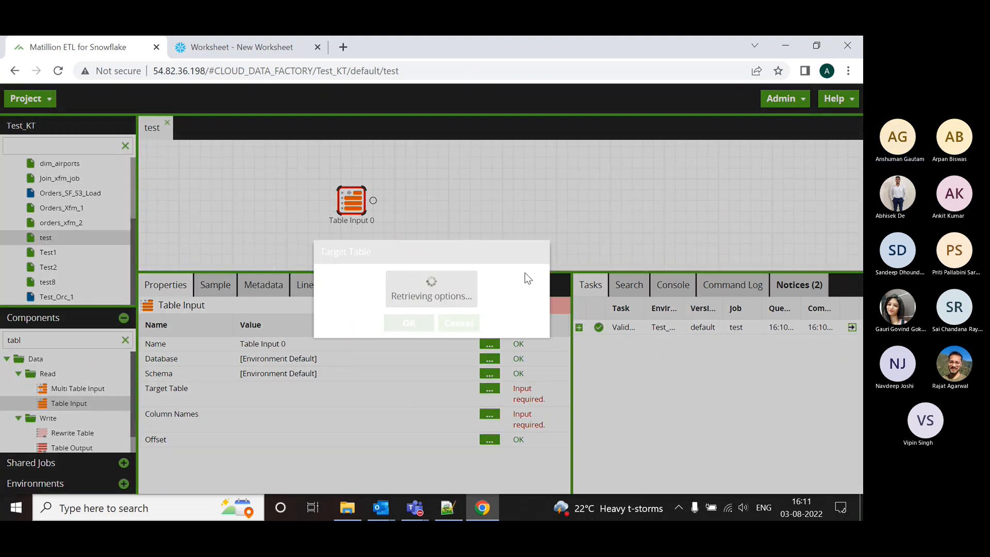
click(496, 294)
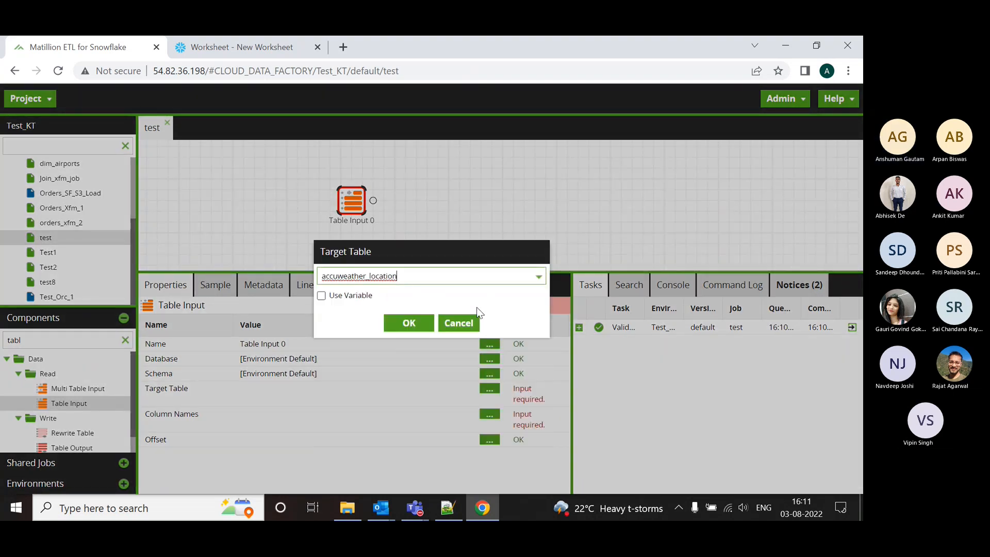
click(414, 323)
click(489, 403)
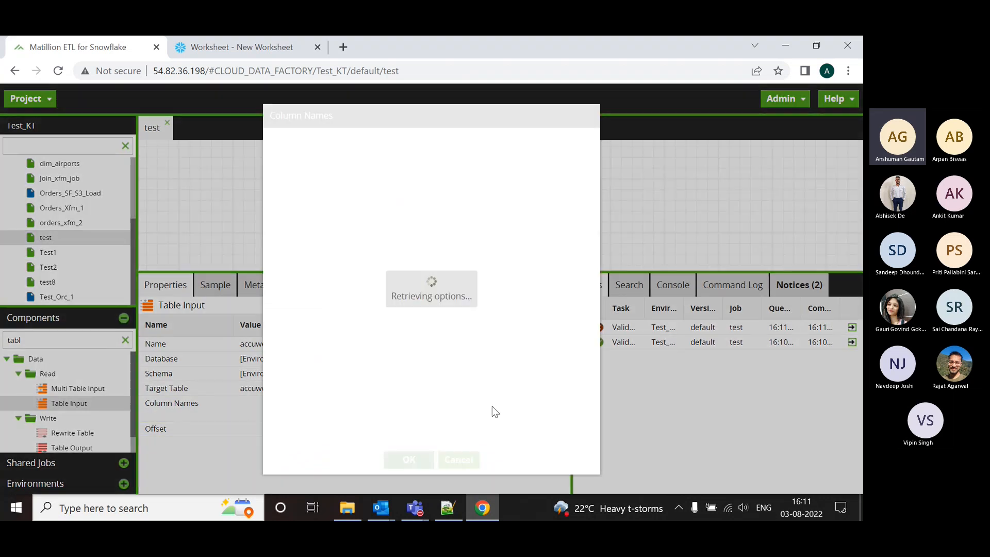
click(325, 171)
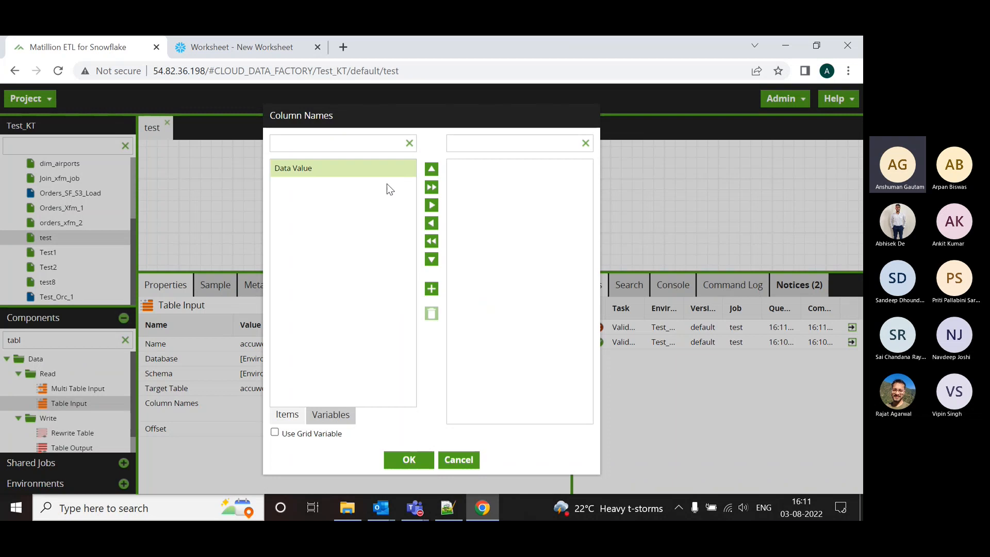
click(432, 205)
click(430, 463)
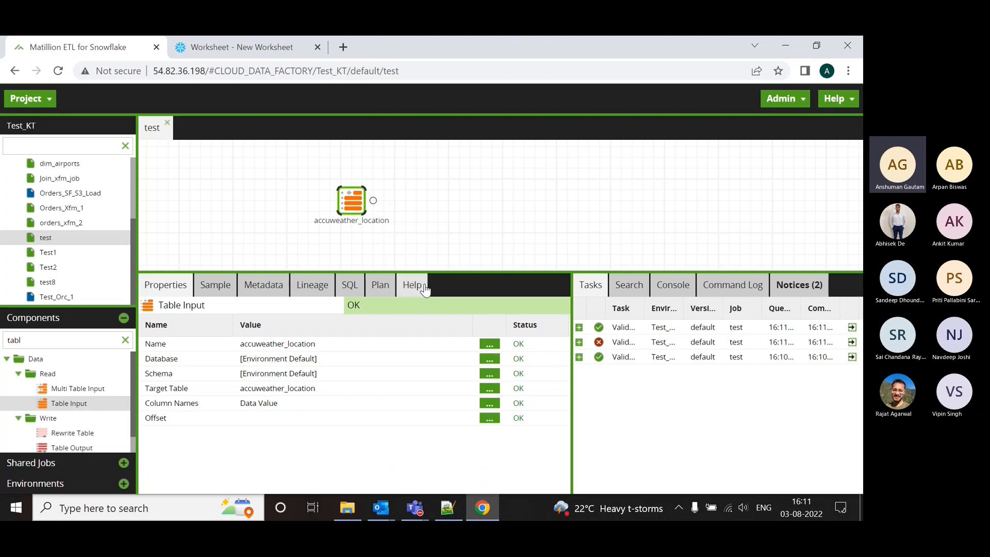
Sample the accuweather_location component's data, retrieve its row count and examine the JSON records.
click(216, 286)
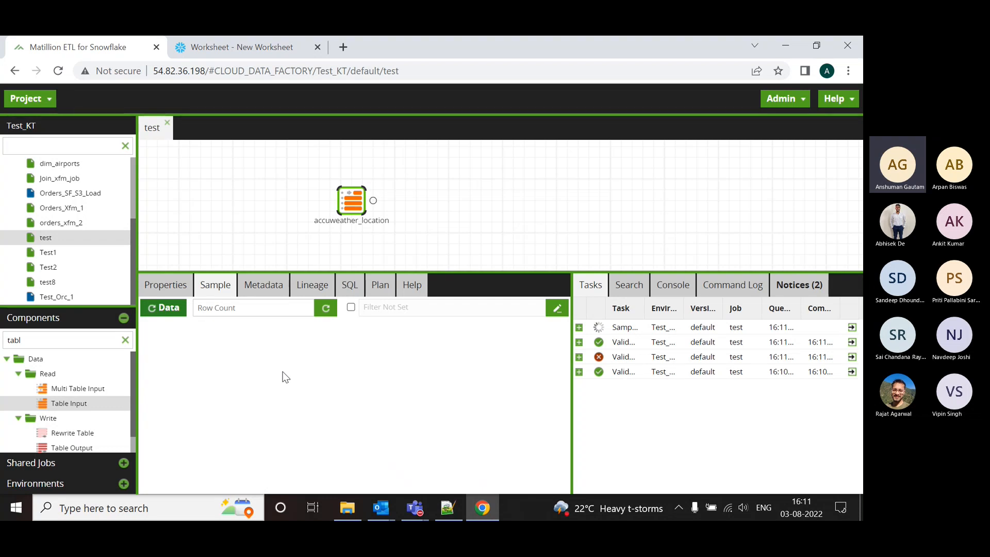
scroll(215, 387, down, 5)
scroll(209, 383, down, 5)
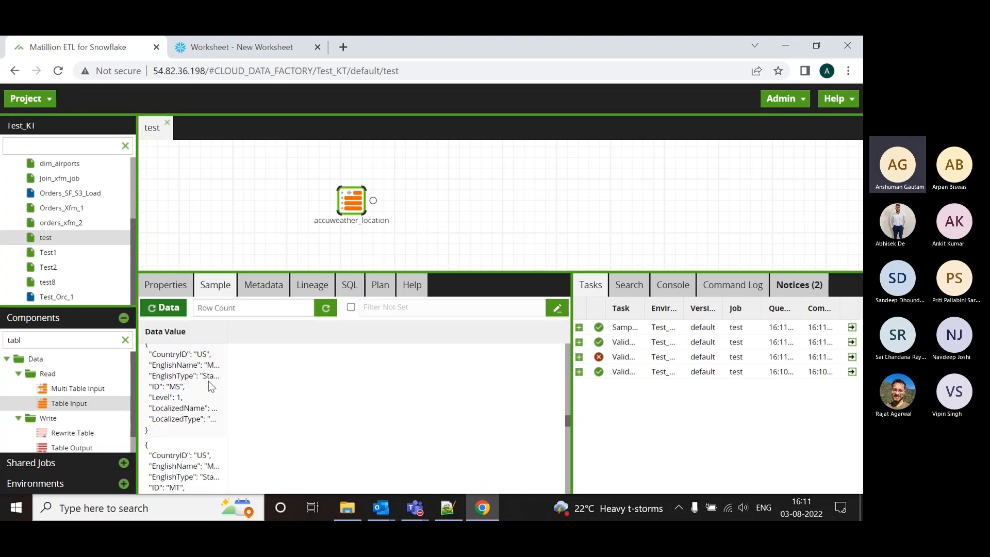
click(326, 309)
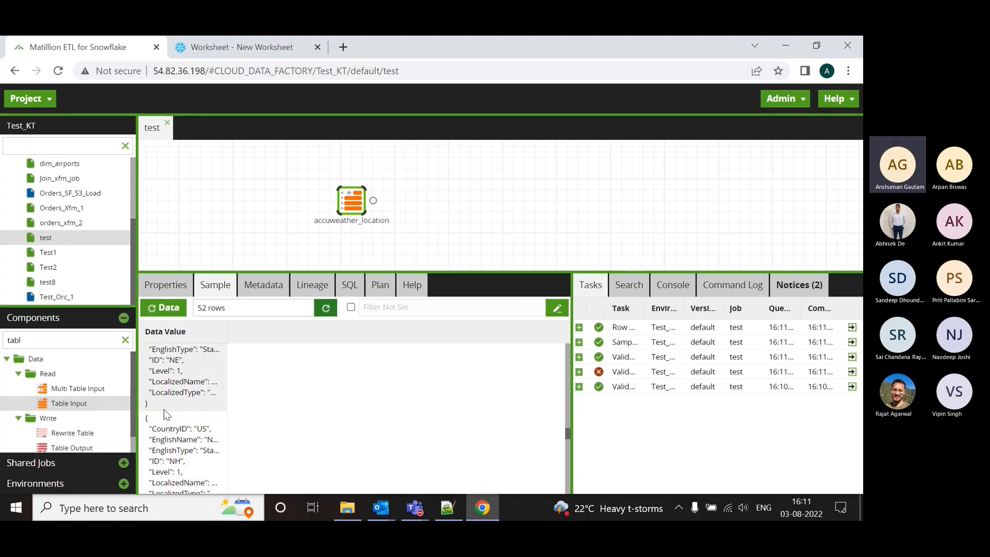
scroll(166, 414, down, 3)
scroll(154, 454, down, 3)
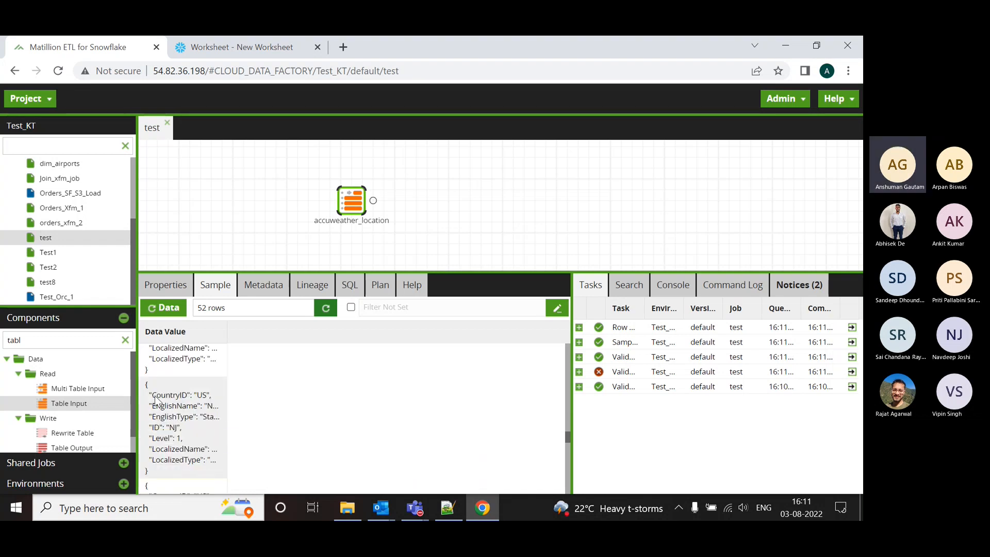
scroll(164, 464, down, 3)
drag(258, 312, 201, 310)
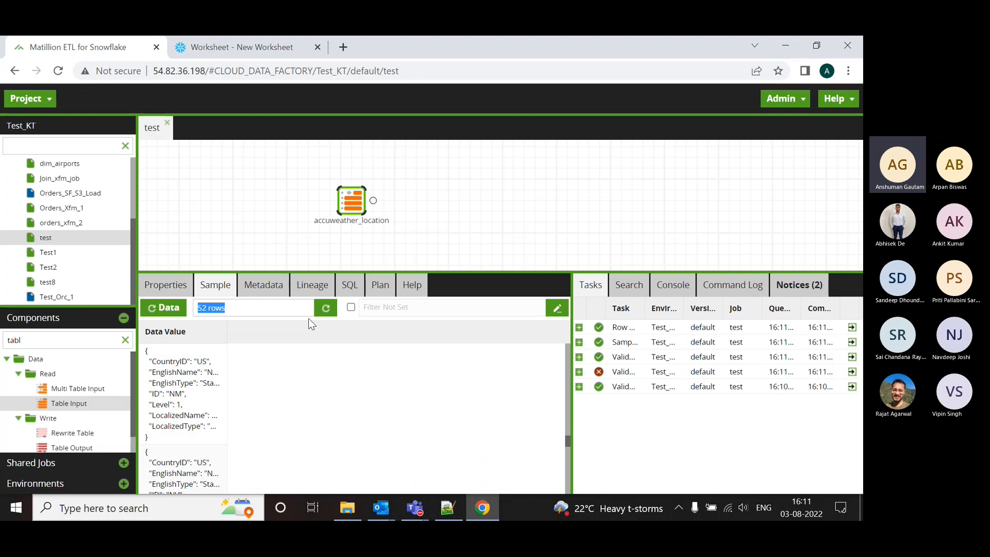
Create an orchestration job named Api_S3_eg in the default version and switch to it.
drag(464, 271, 461, 361)
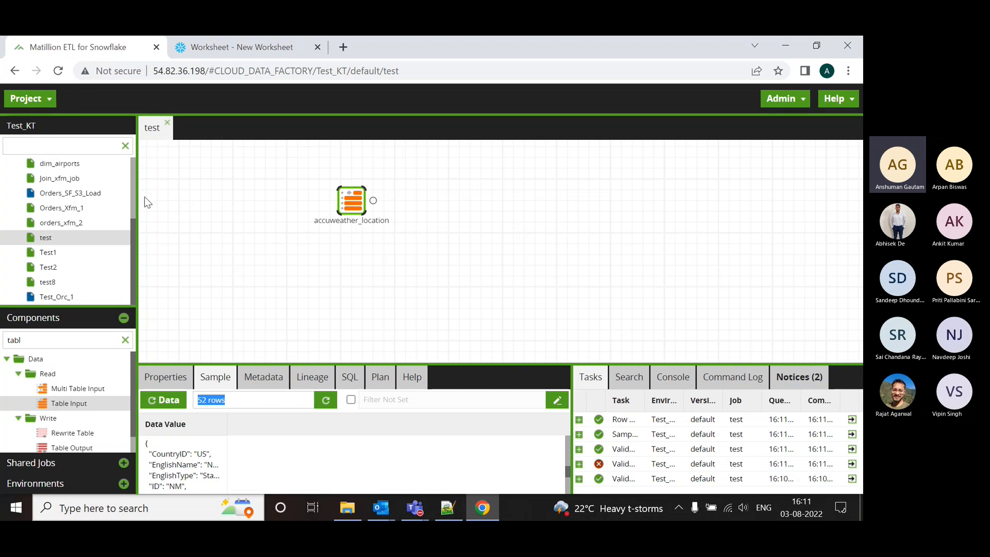
scroll(94, 206, up, 3)
right_click(44, 165)
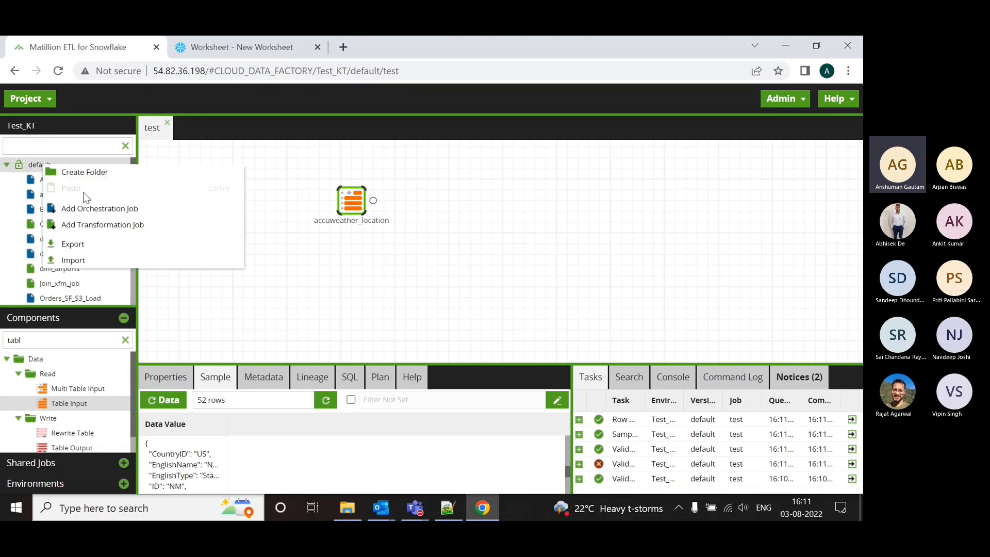
click(90, 213)
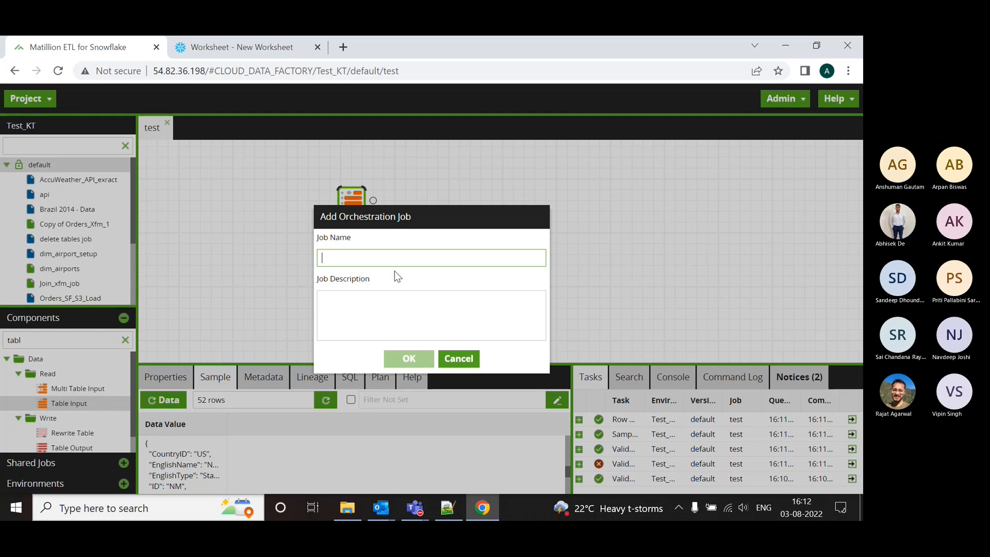
text(Api_)
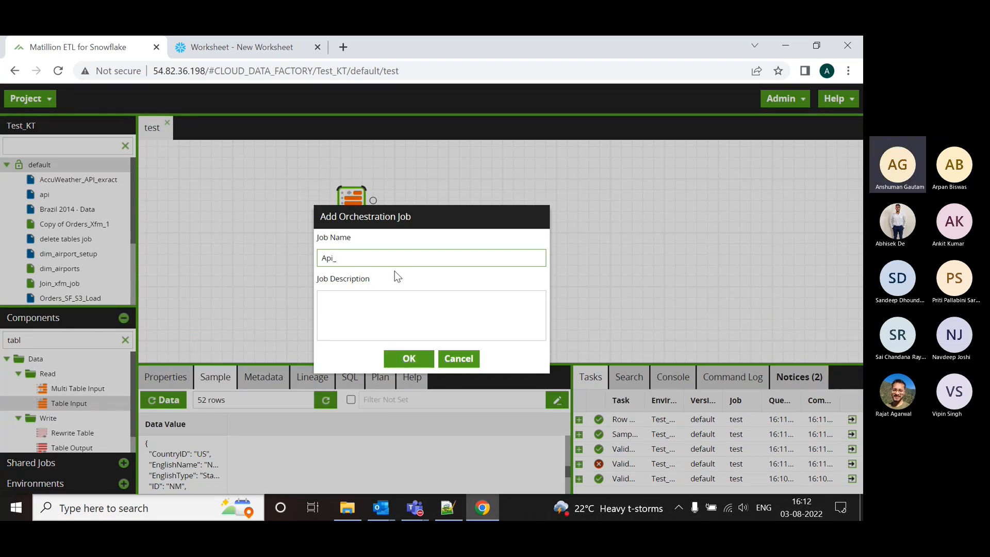
text(S3_eg)
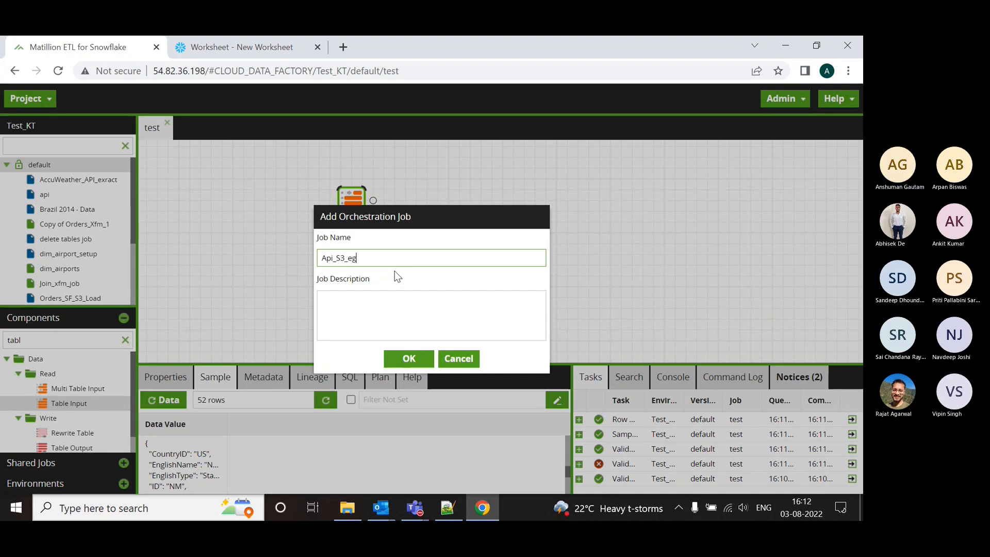
click(409, 359)
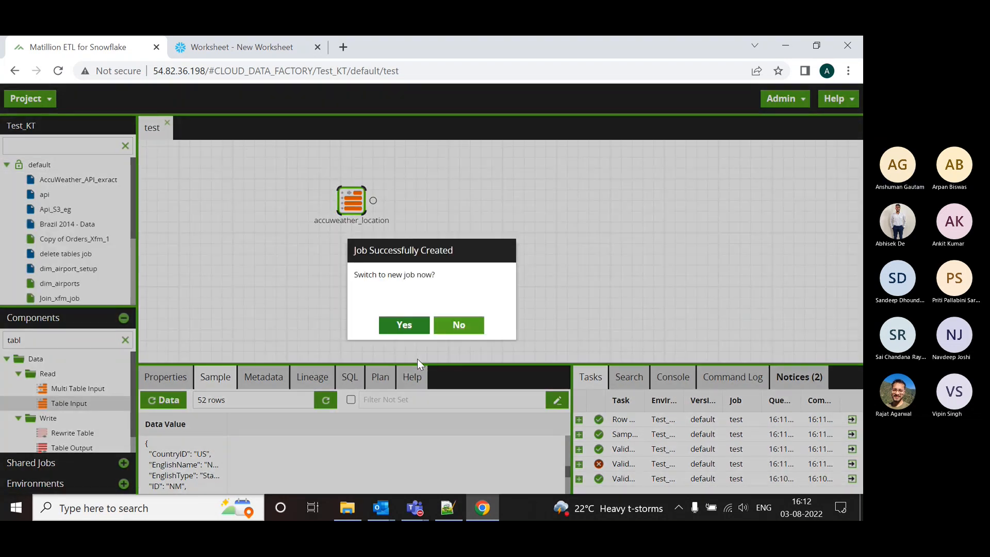
click(416, 329)
Reposition the Start component, then add a Create Table component connected after it and space the two apart.
drag(490, 240, 250, 220)
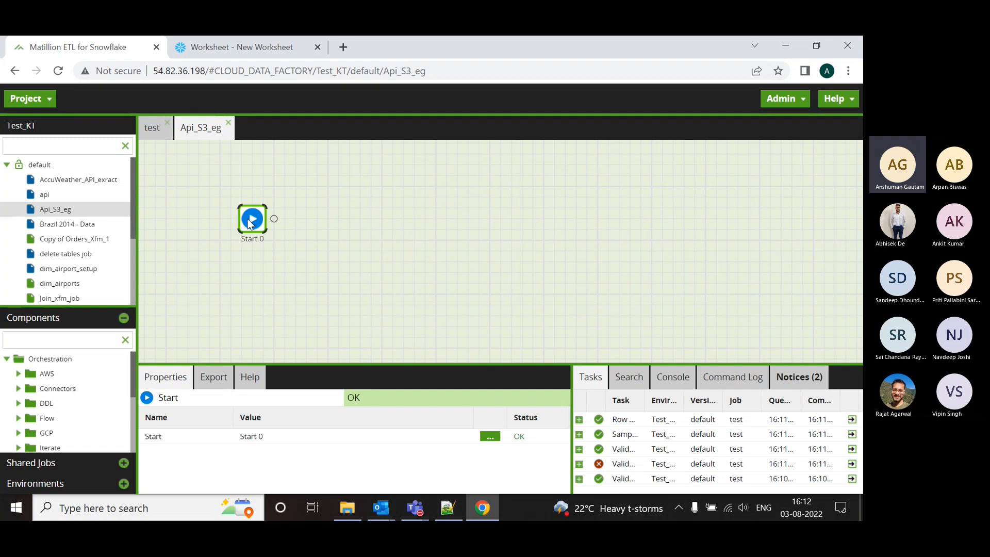
click(60, 340)
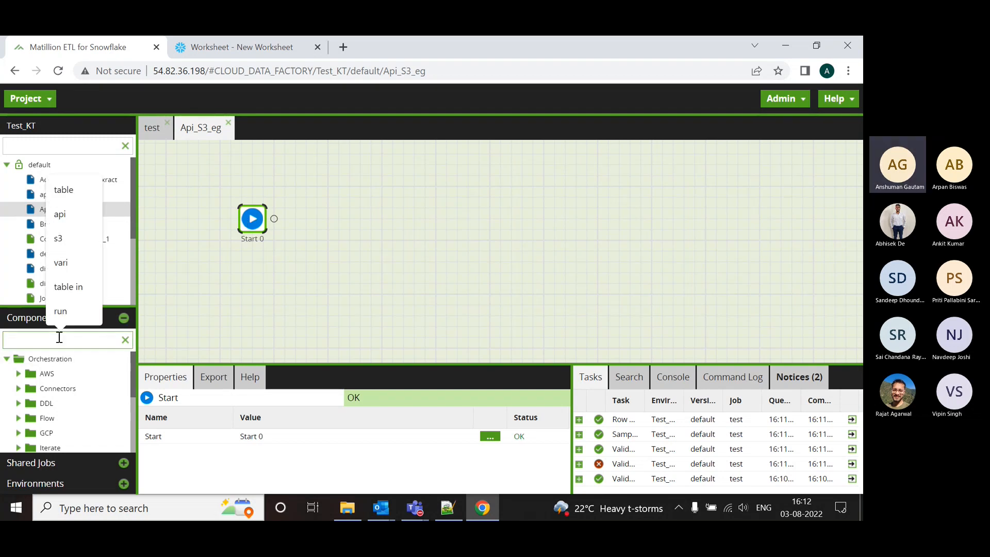
text(cre)
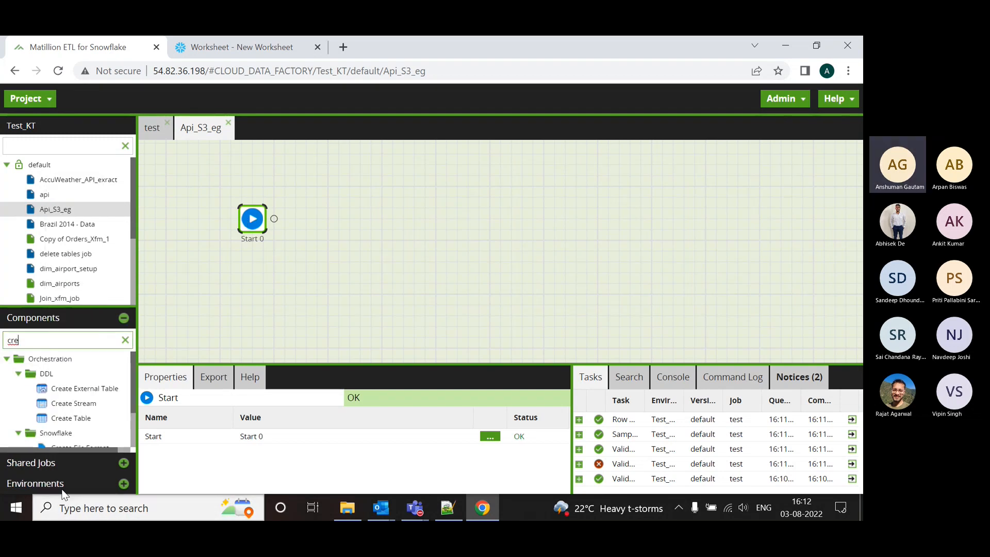
drag(63, 417, 317, 228)
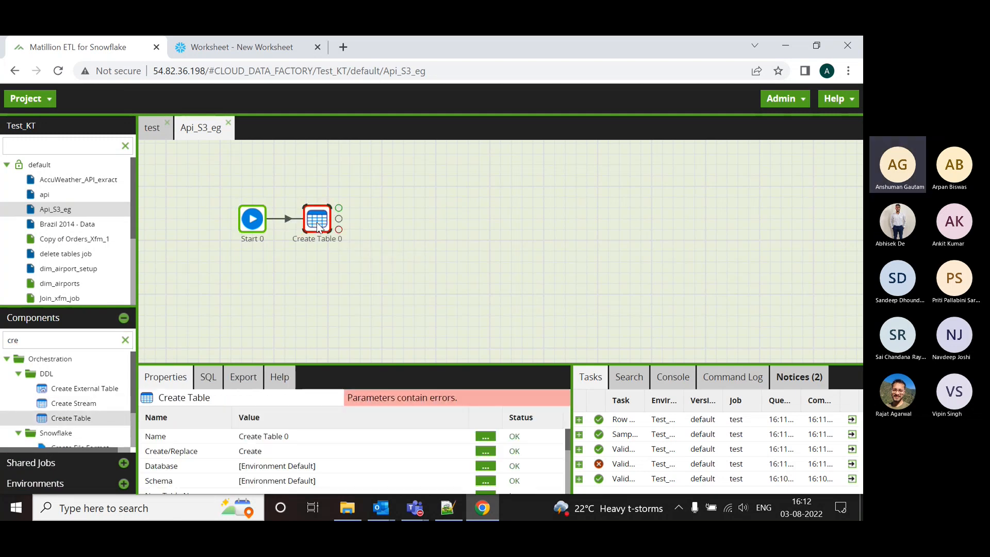
drag(318, 227, 361, 227)
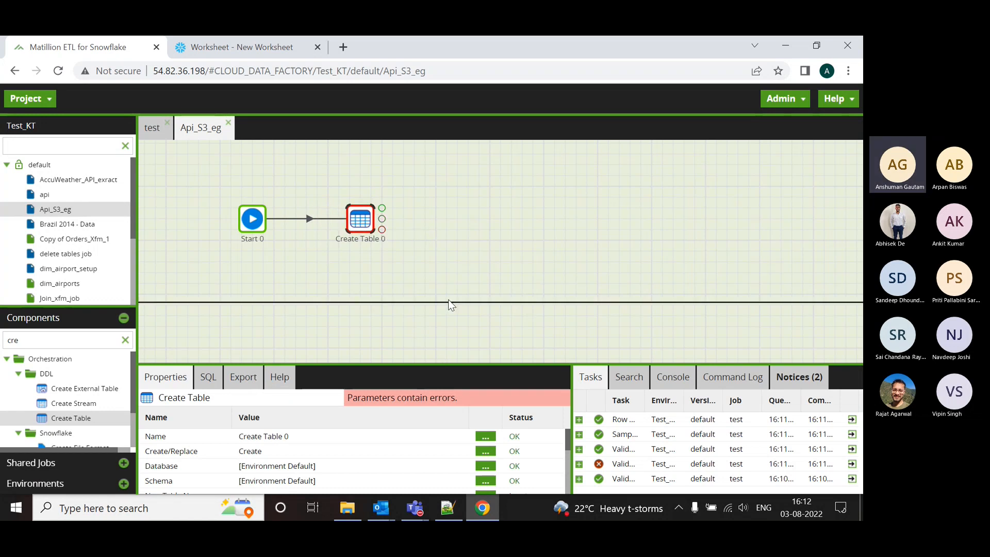
Set the Create Table component's new table name to Brazil_new.
drag(442, 363, 444, 294)
click(485, 428)
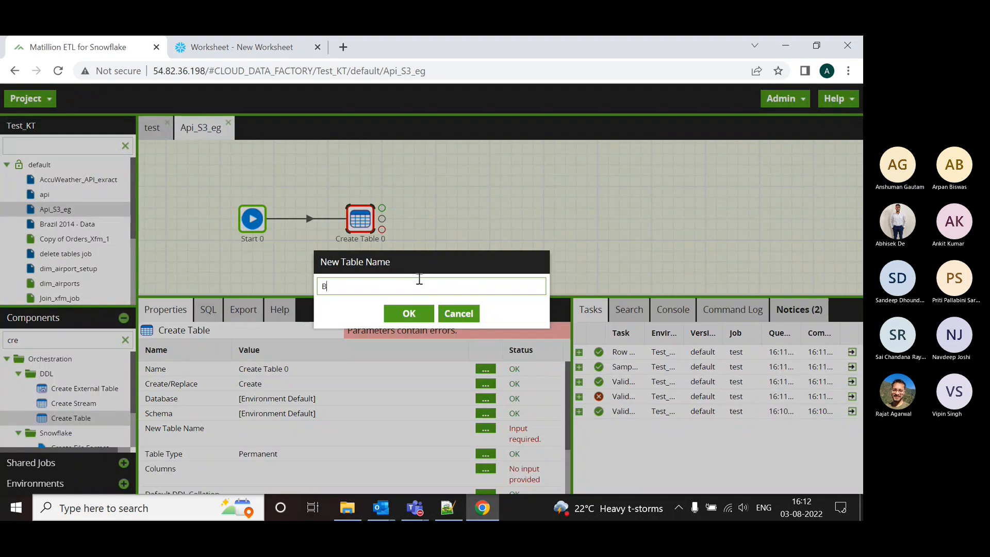
text(il_n)
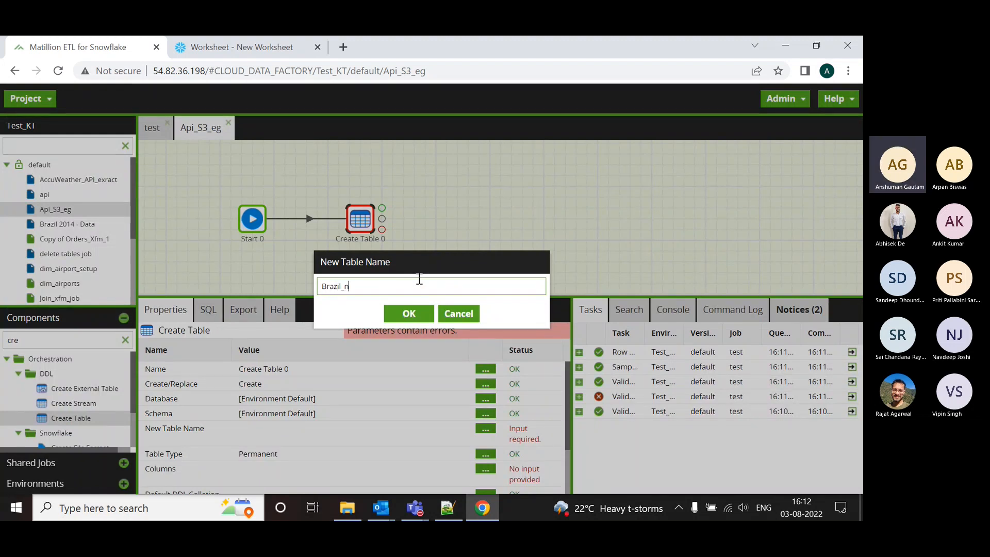
text(ew)
click(409, 313)
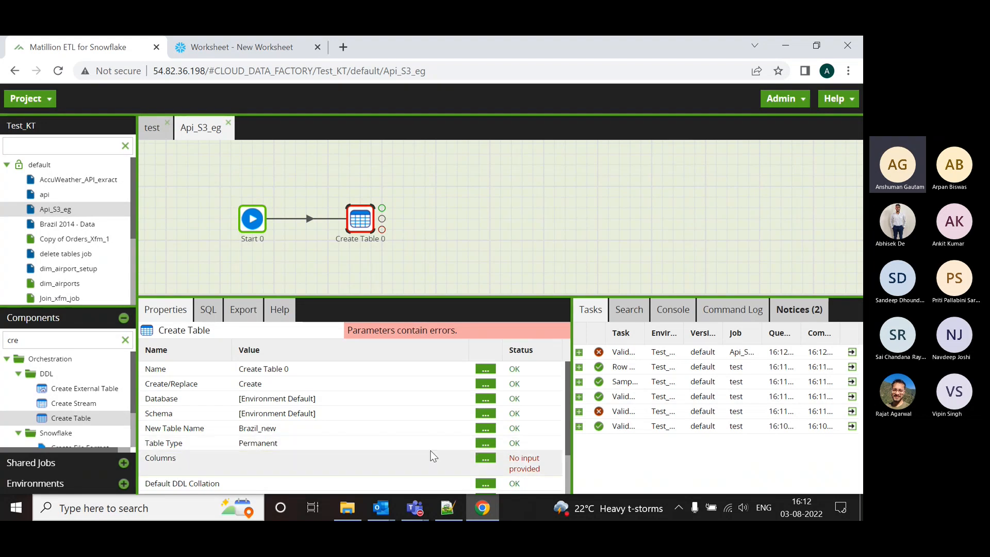
Define one column named Data Value for the Brazil_new table, keeping the VARCHAR data type.
click(485, 458)
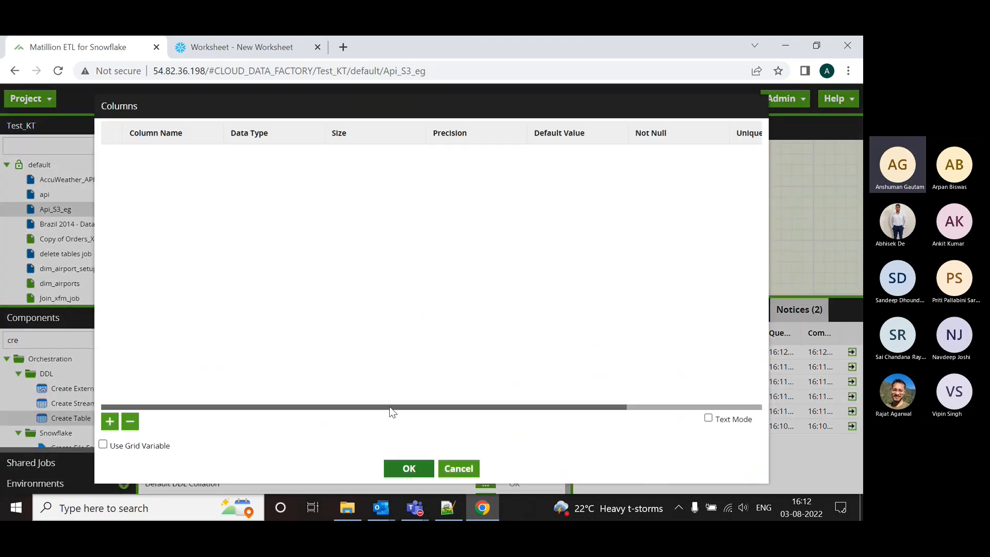
click(110, 422)
click(166, 158)
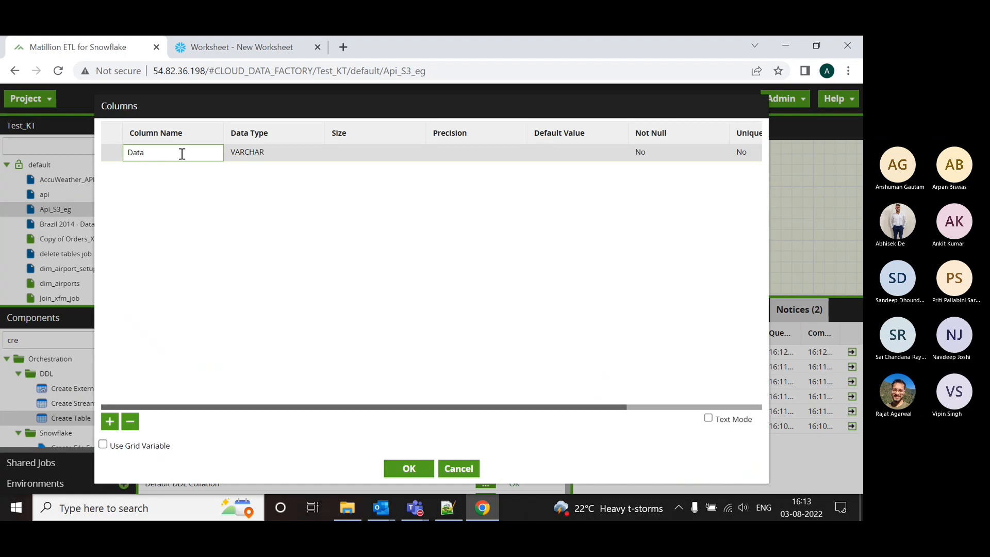
text(Data Va)
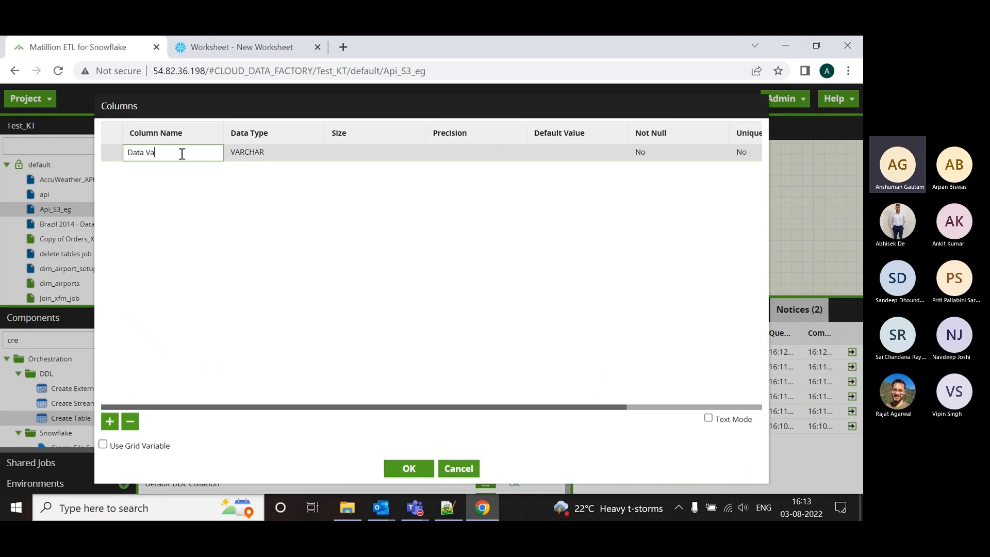
text(lue)
click(410, 468)
Find the S3 Load component and place it connected to the success output of Create Table 0.
scroll(405, 436, down, 2)
scroll(384, 234, up, 3)
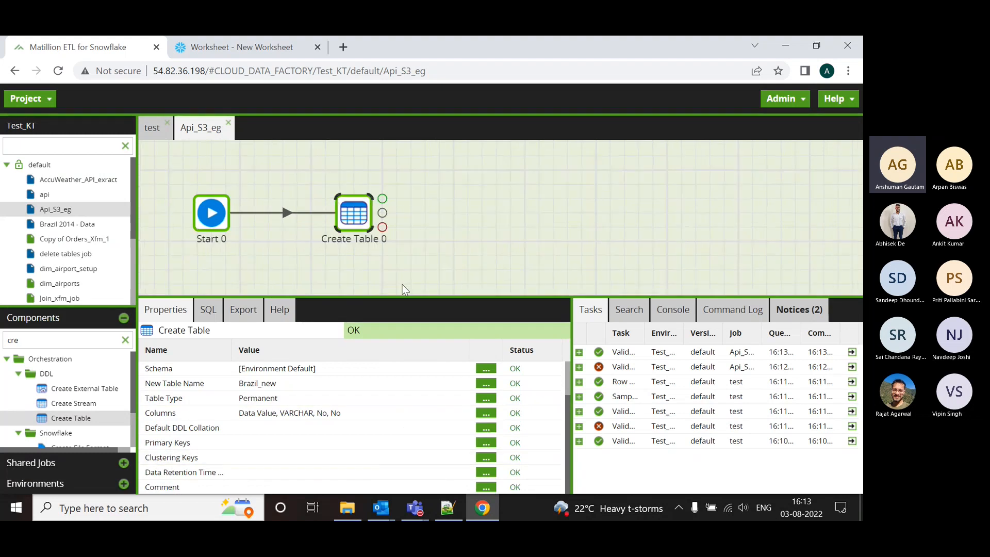
scroll(446, 252, down, 2)
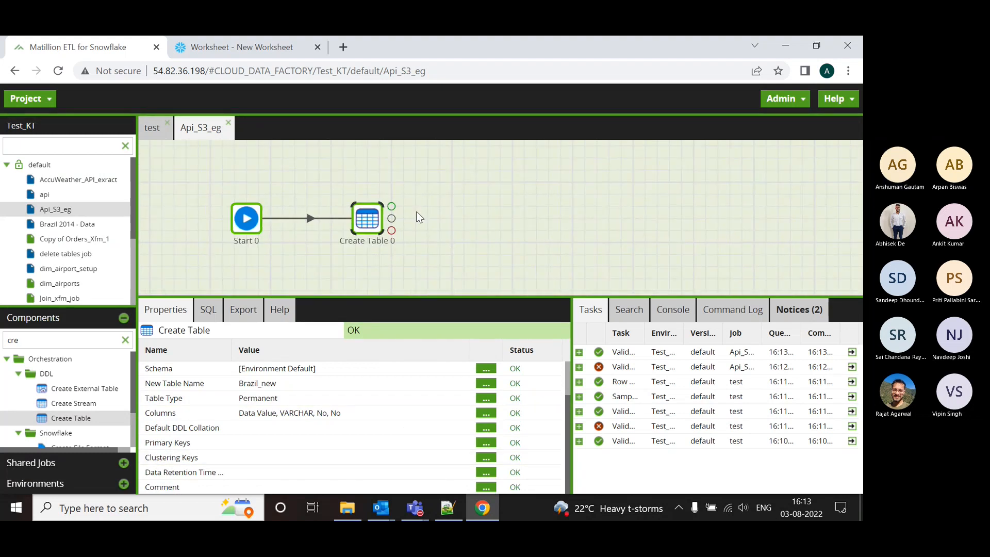
drag(24, 339, 2, 342)
text(s3)
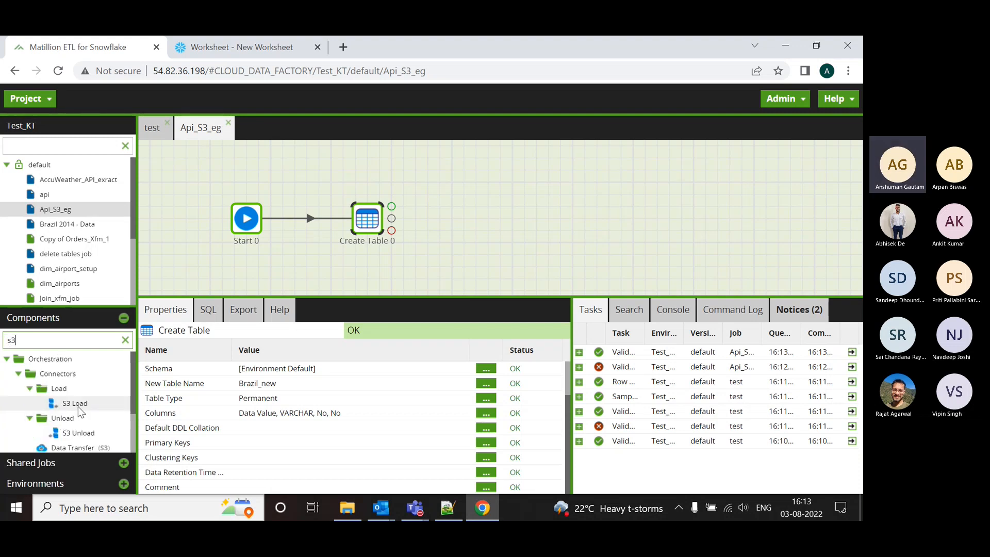
drag(75, 403, 454, 219)
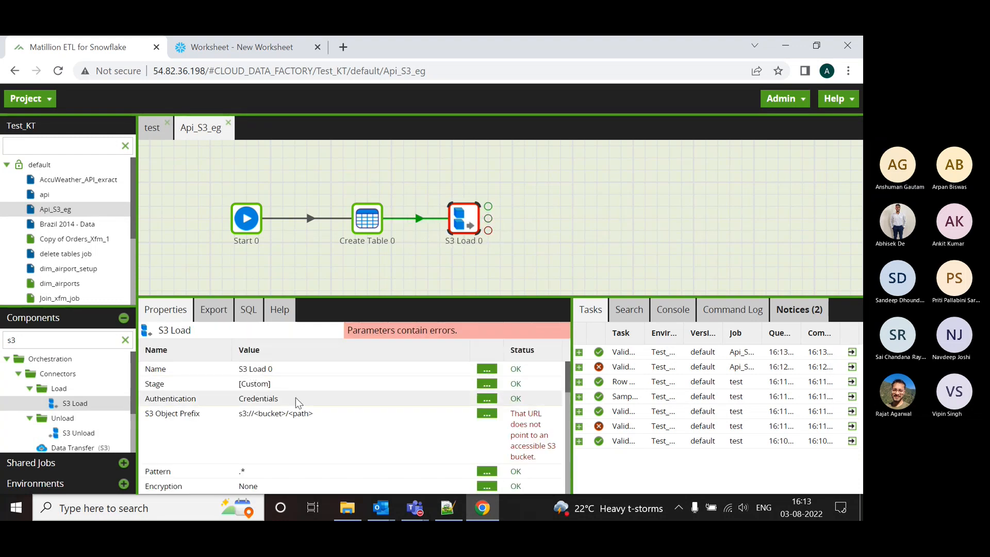
Set the S3 Load's object prefix to the root of the personal ur-test-s3 bucket.
click(486, 413)
click(312, 238)
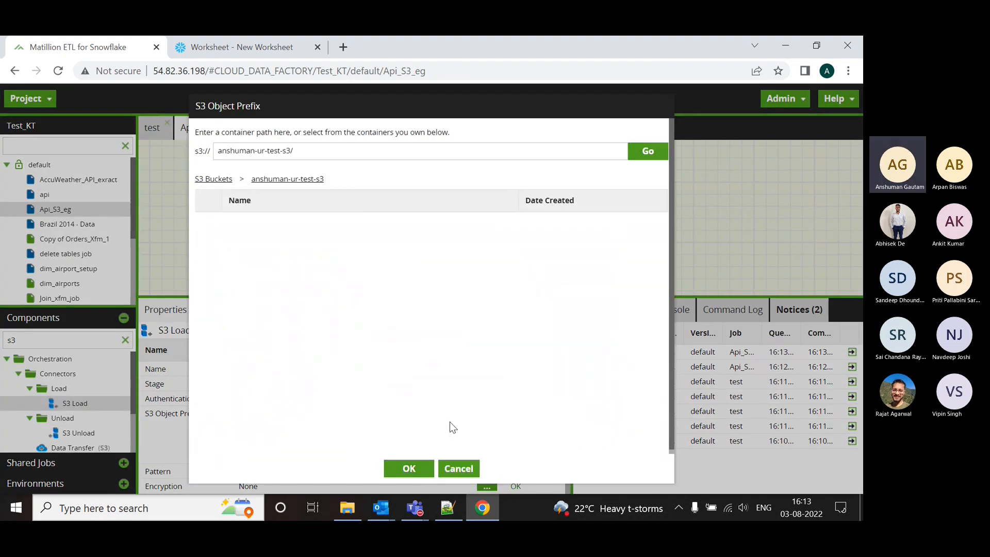
click(407, 467)
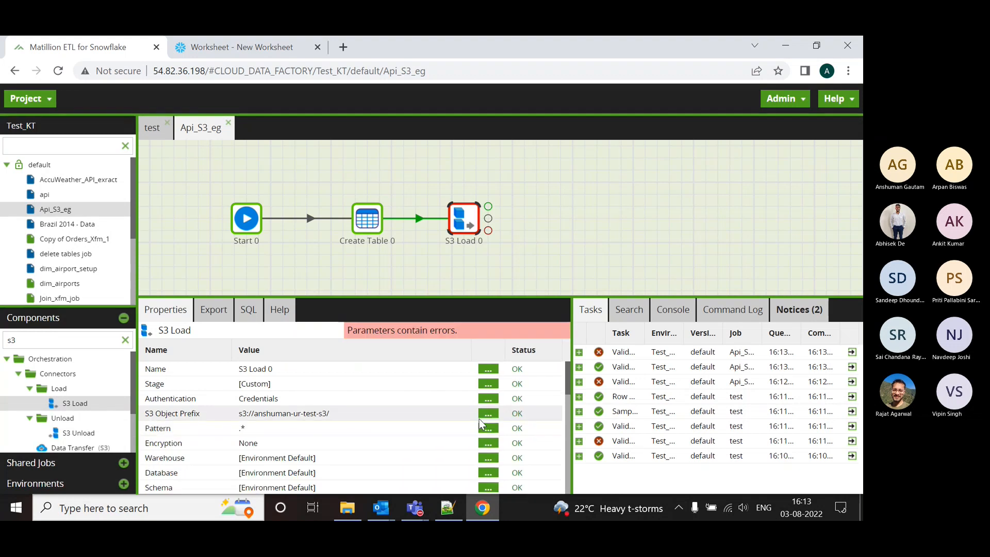
Try to select Brazil_new as the S3 Load's target table.
scroll(398, 416, down, 2)
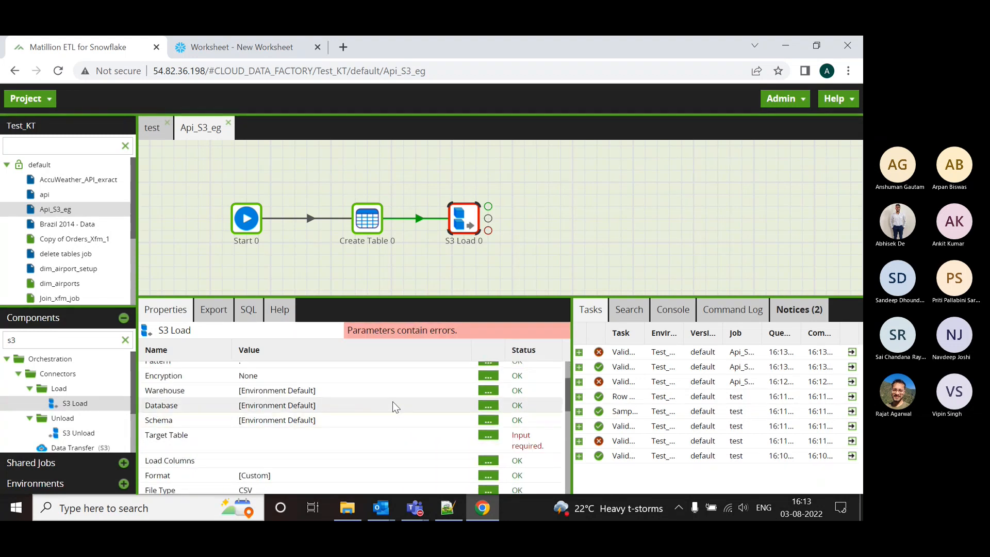
click(486, 436)
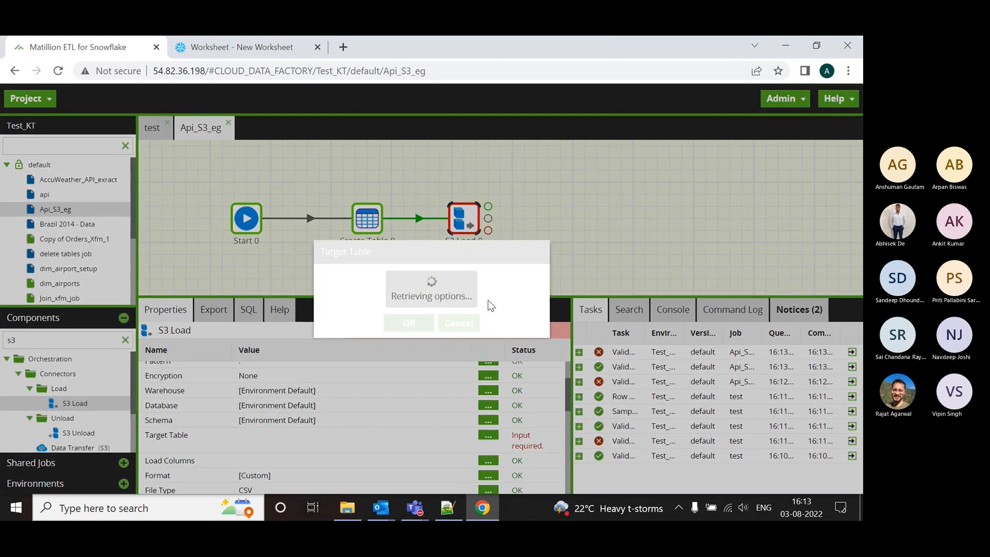
click(518, 281)
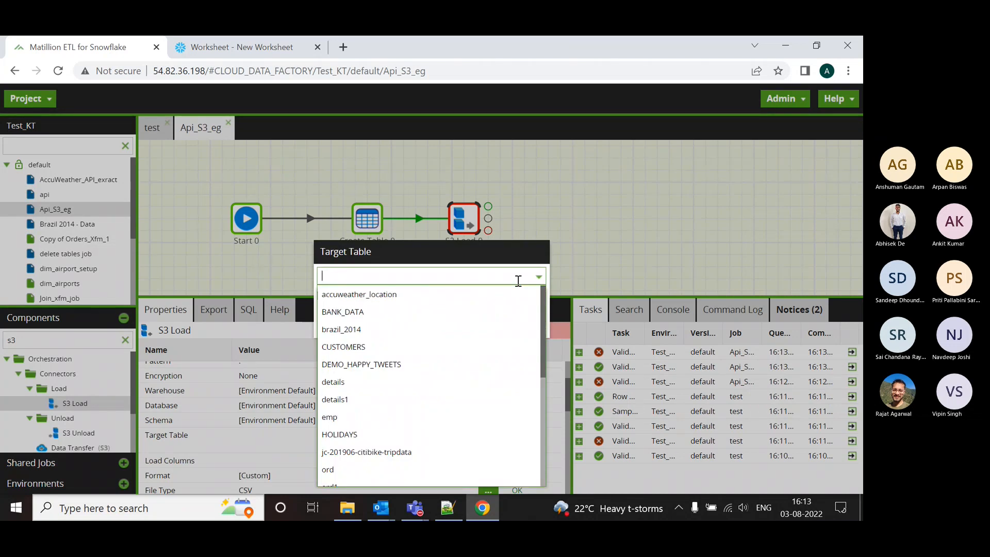
click(535, 277)
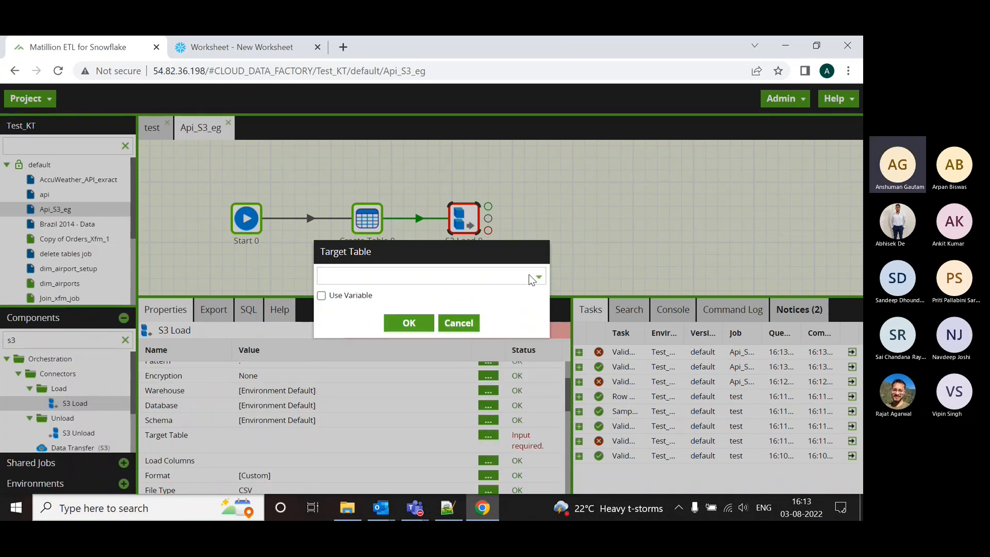
click(426, 330)
Run only the Create Table component in the Test_KT environment and expand the run's task details.
click(376, 219)
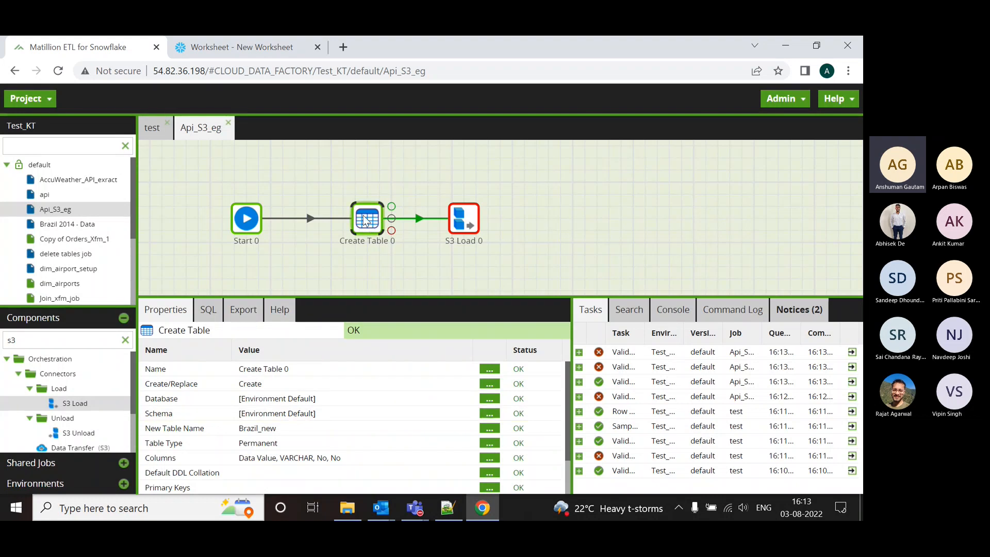
right_click(369, 226)
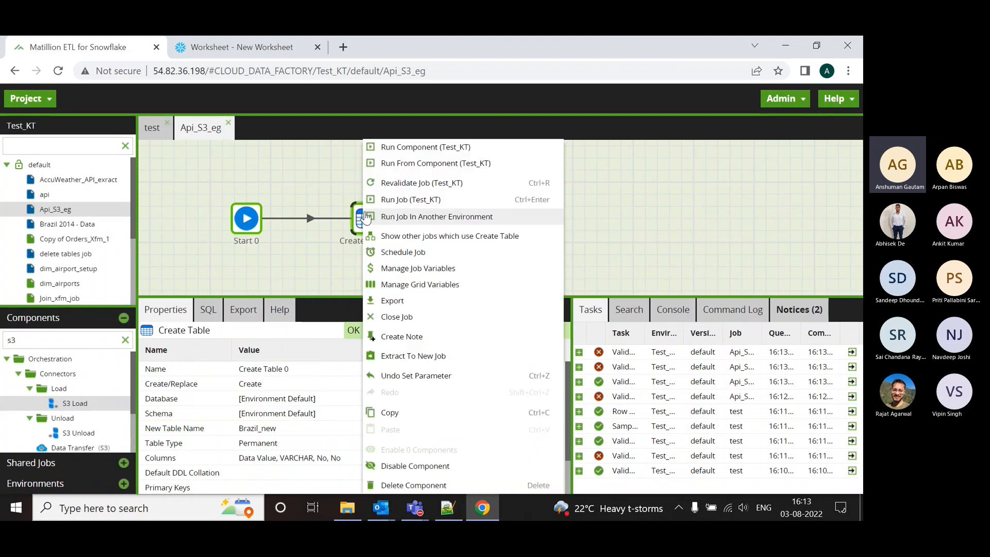
click(420, 148)
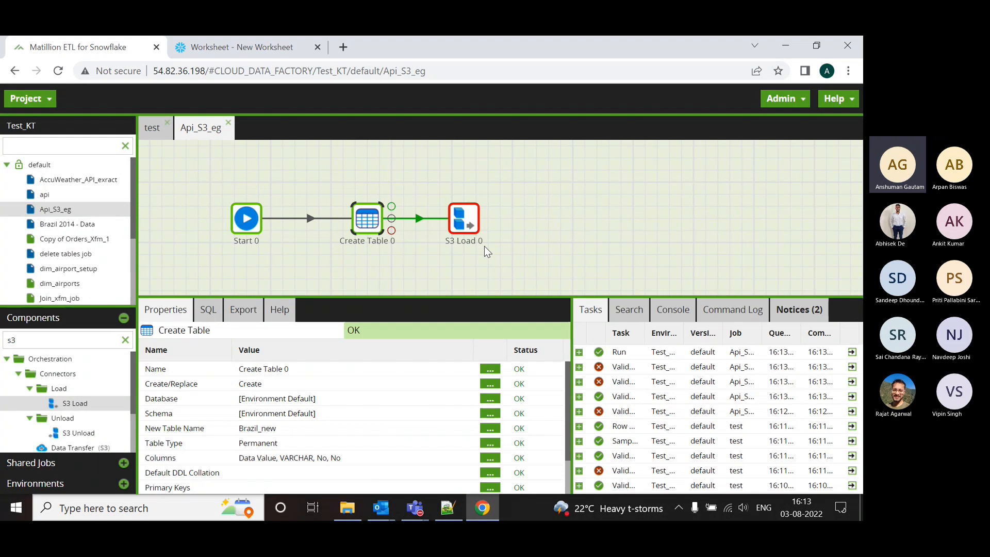
click(579, 352)
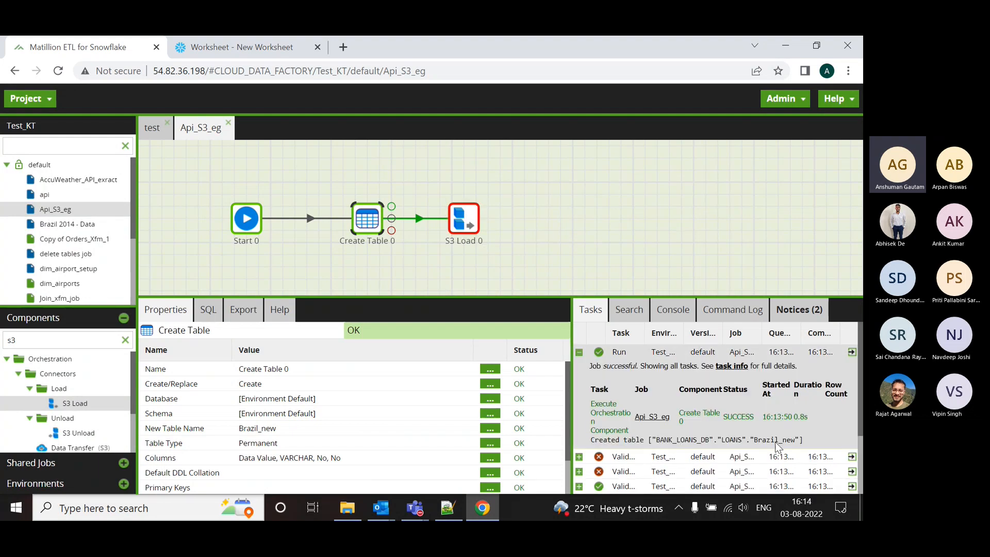
Open the S3 Load's pattern for editing, and examine the objects stored in the personal ur-test-s3 bucket in the AWS S3 console.
click(464, 219)
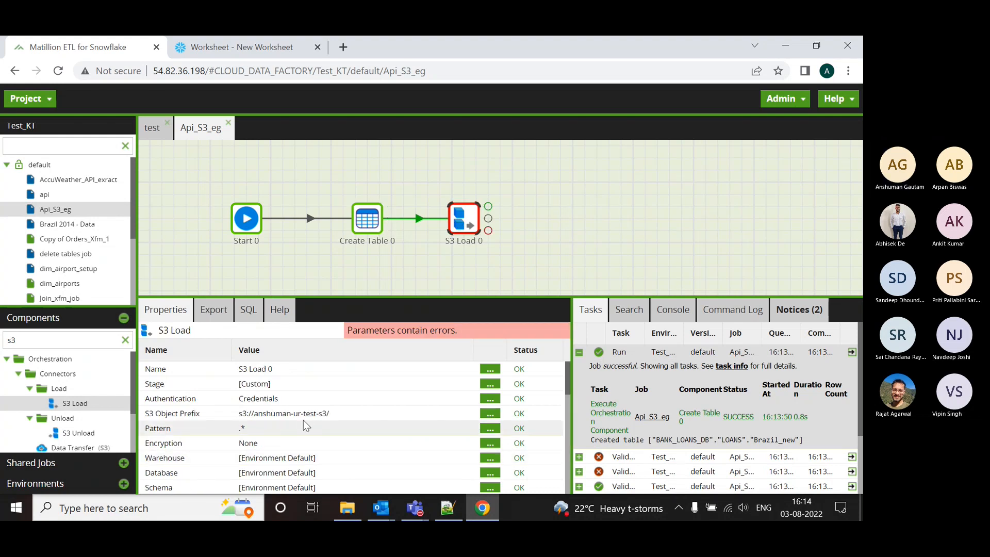
click(489, 428)
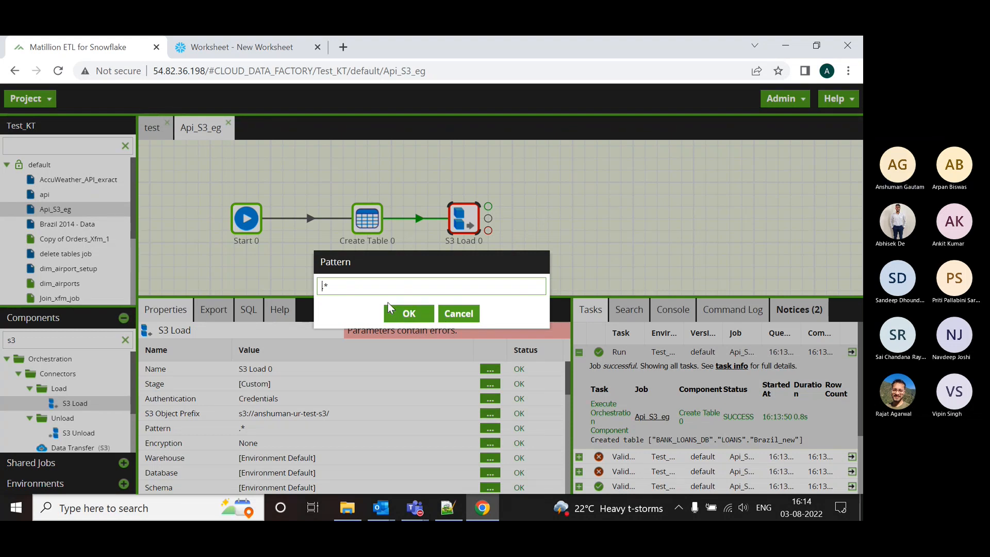
click(343, 47)
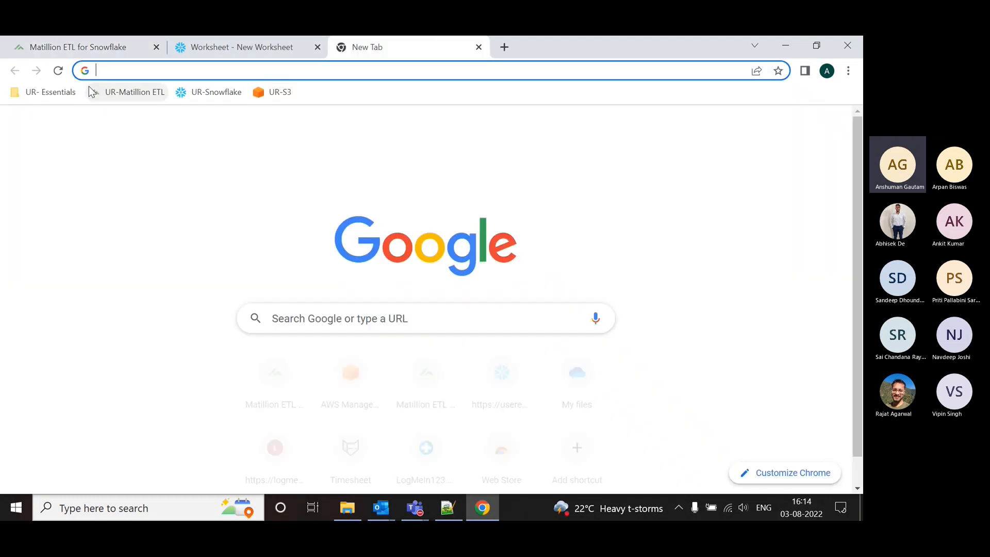
click(273, 93)
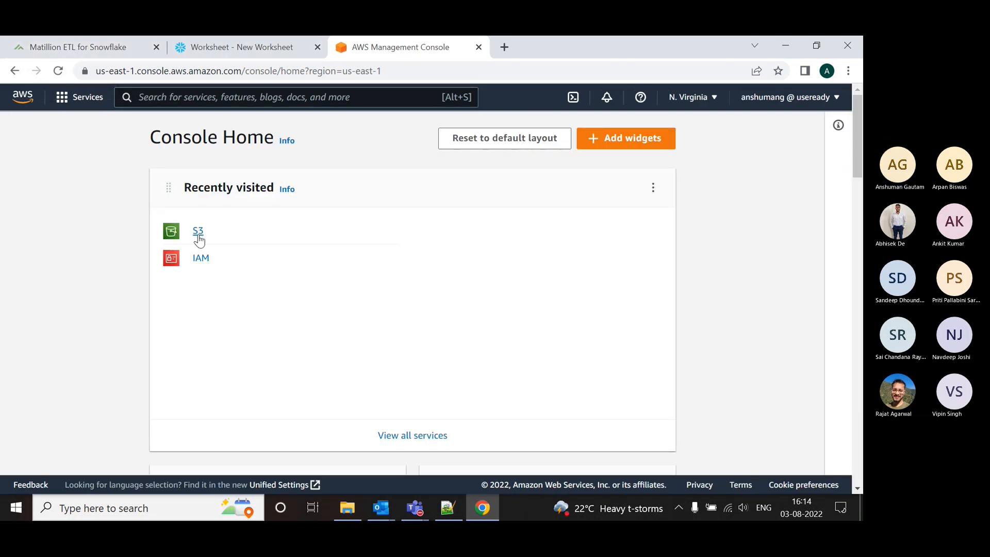
click(197, 231)
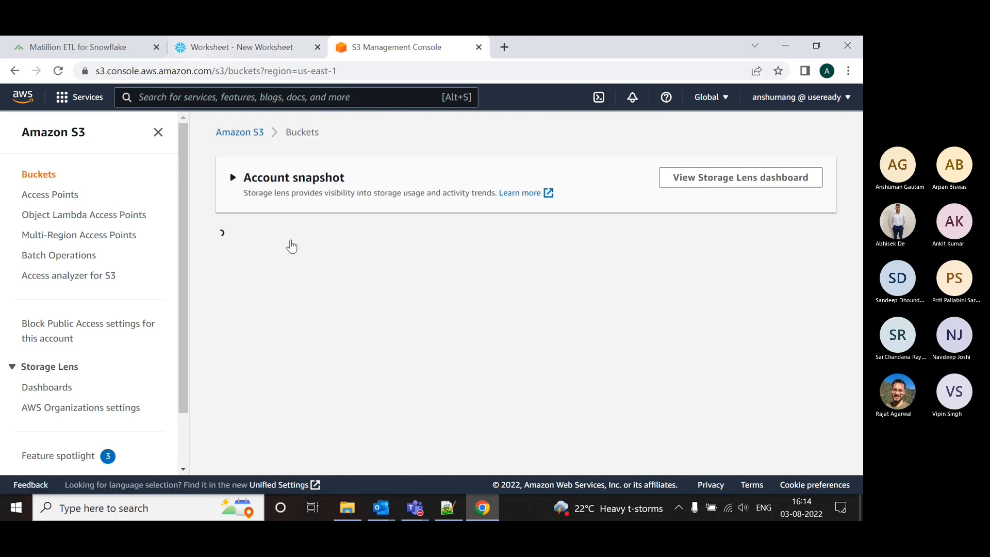
scroll(387, 367, down, 4)
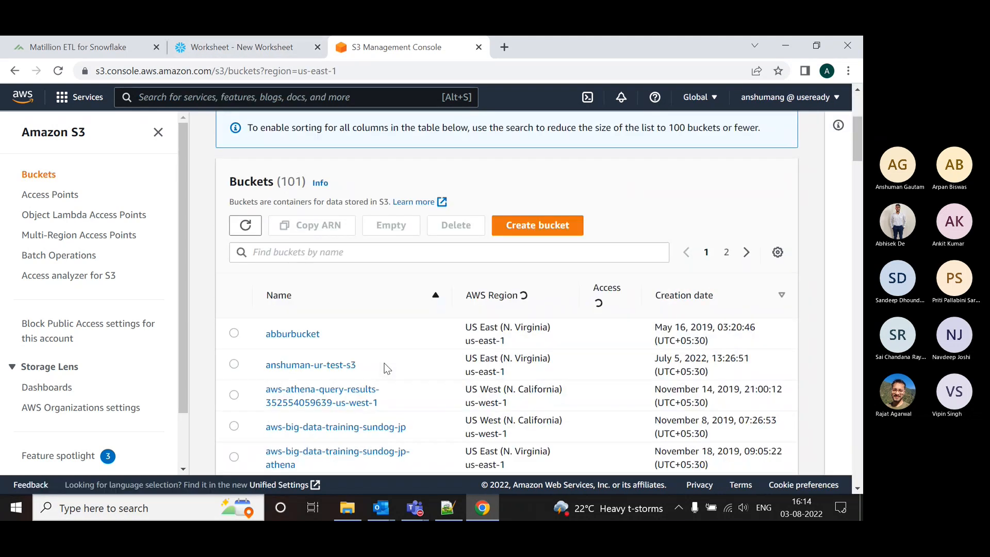
click(350, 365)
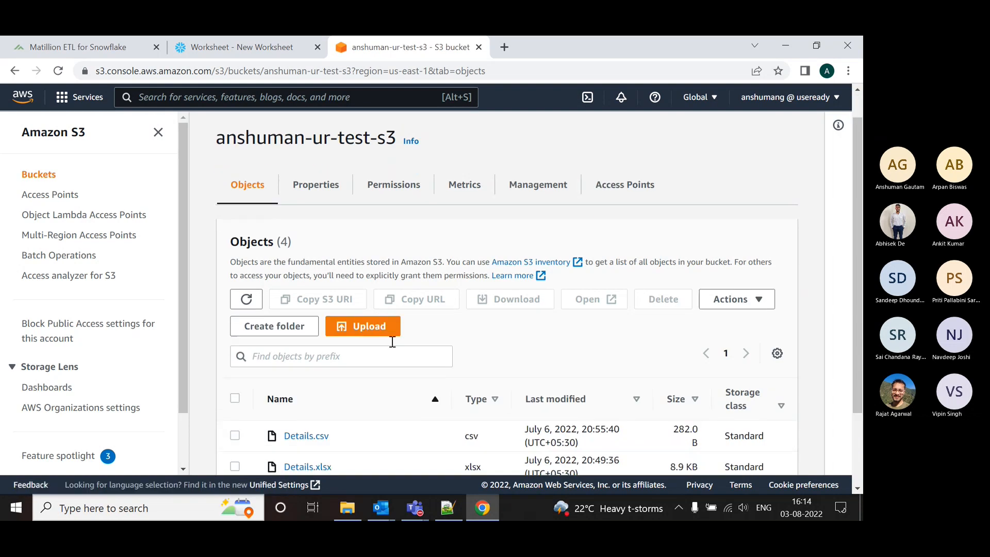
scroll(392, 342, down, 2)
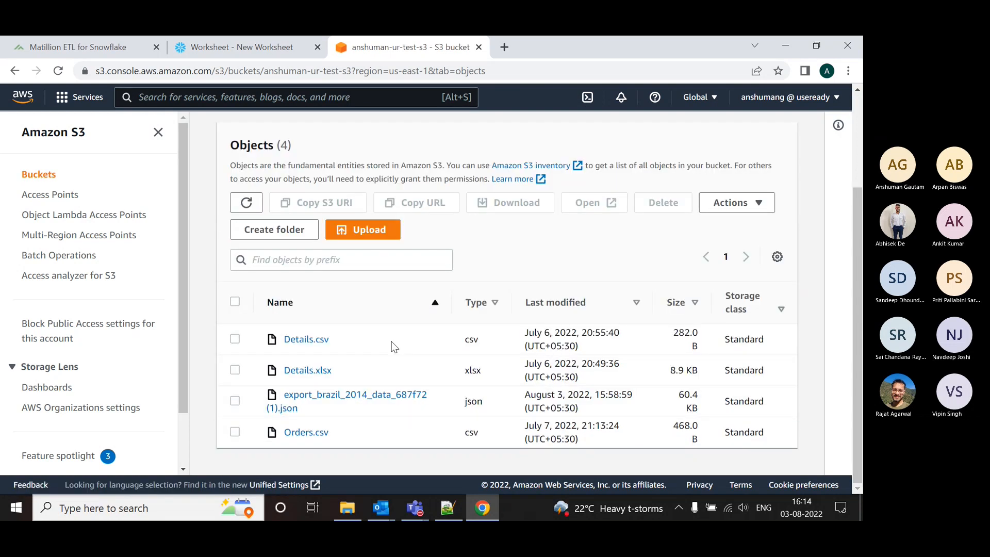
Return to Matillion and set the S3 Load's file pattern to .json.
click(237, 48)
click(150, 54)
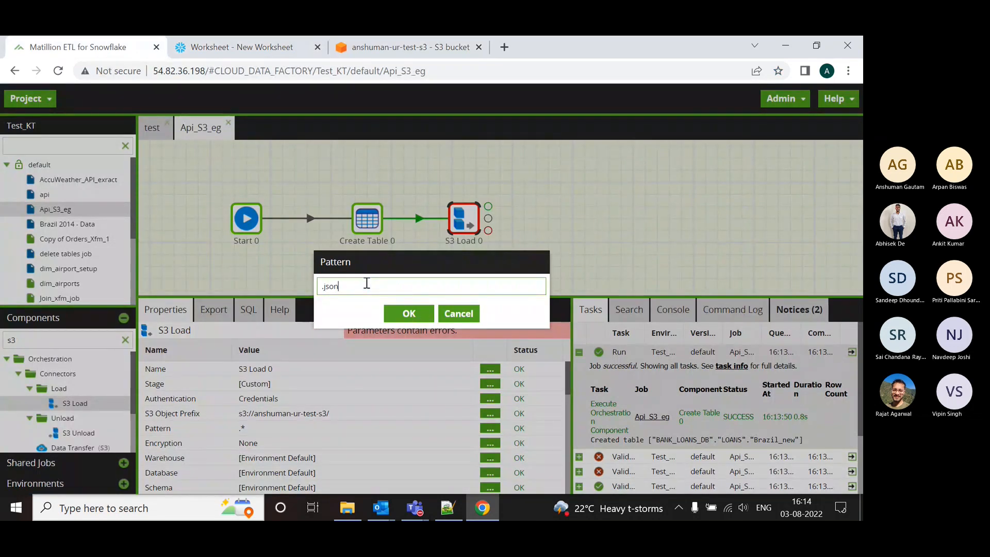
click(409, 315)
Select Brazil_new as the S3 Load's target table.
scroll(447, 432, down, 1)
scroll(447, 432, down, 2)
scroll(447, 432, up, 1)
click(490, 436)
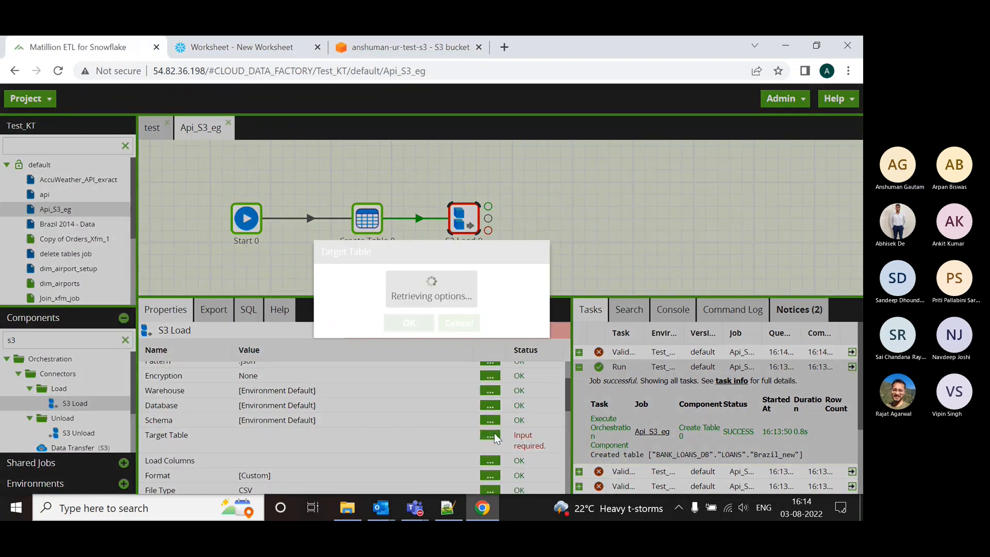
click(538, 277)
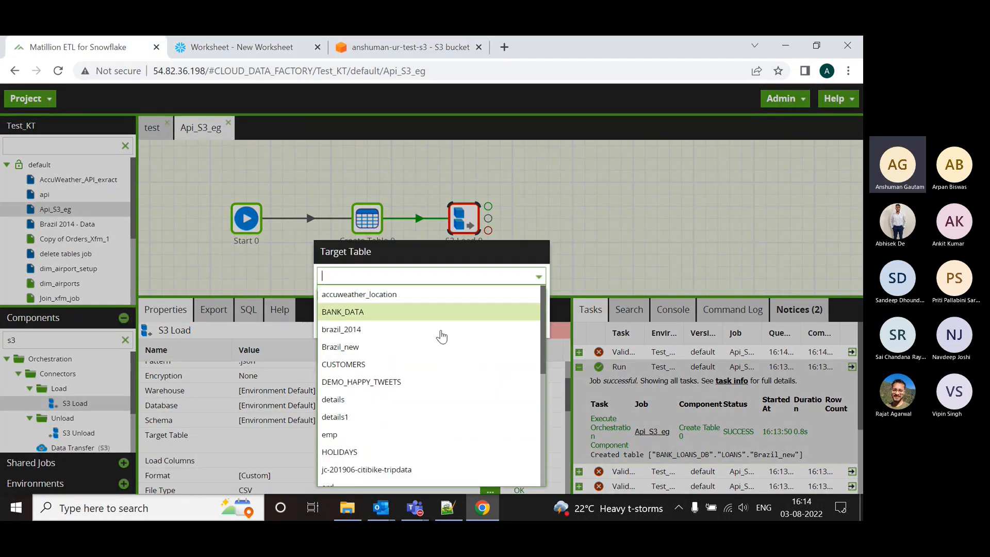
click(402, 345)
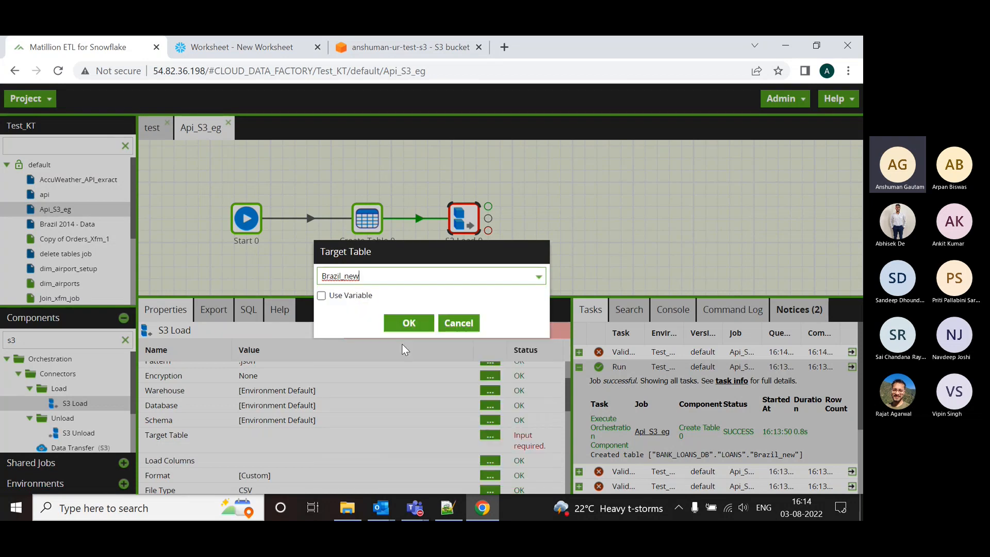
click(407, 324)
Run the whole Api_S3_eg job in the Test_KT environment and expand the run's task details.
scroll(450, 414, down, 5)
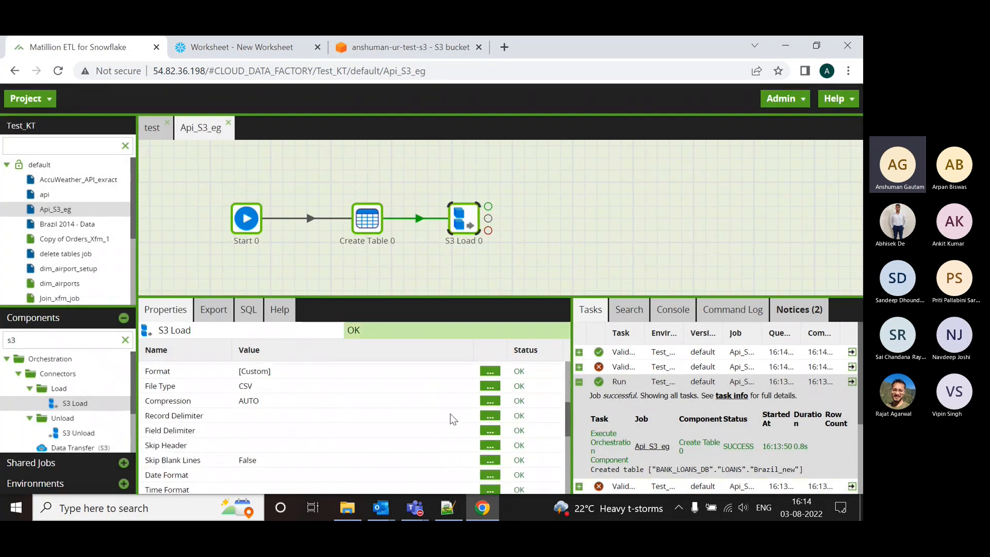
scroll(450, 414, down, 3)
drag(495, 296, 496, 391)
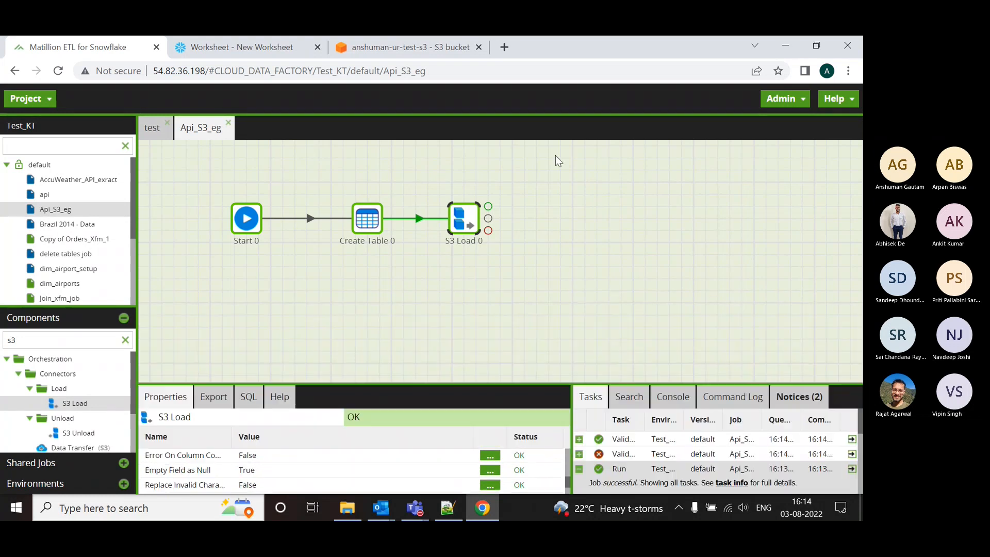
right_click(550, 198)
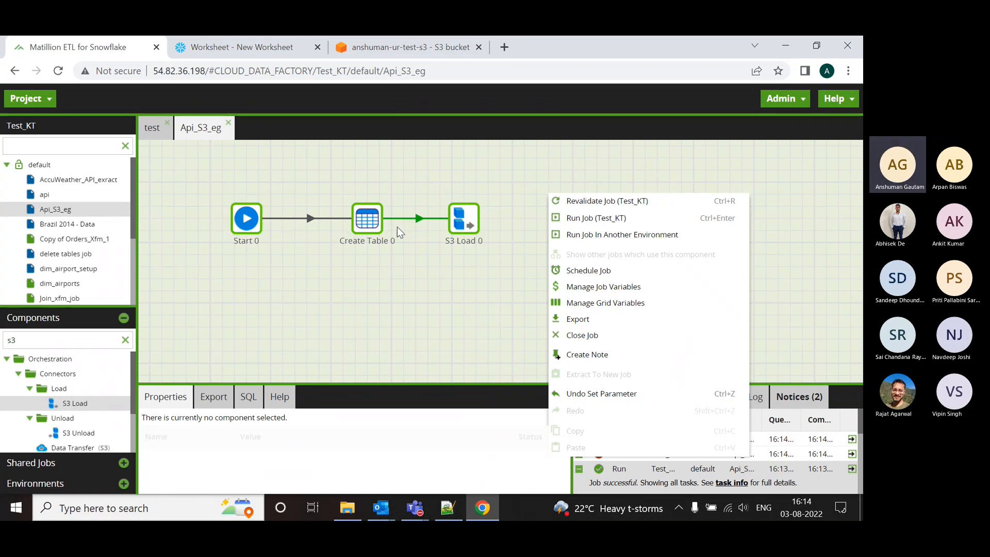
click(609, 212)
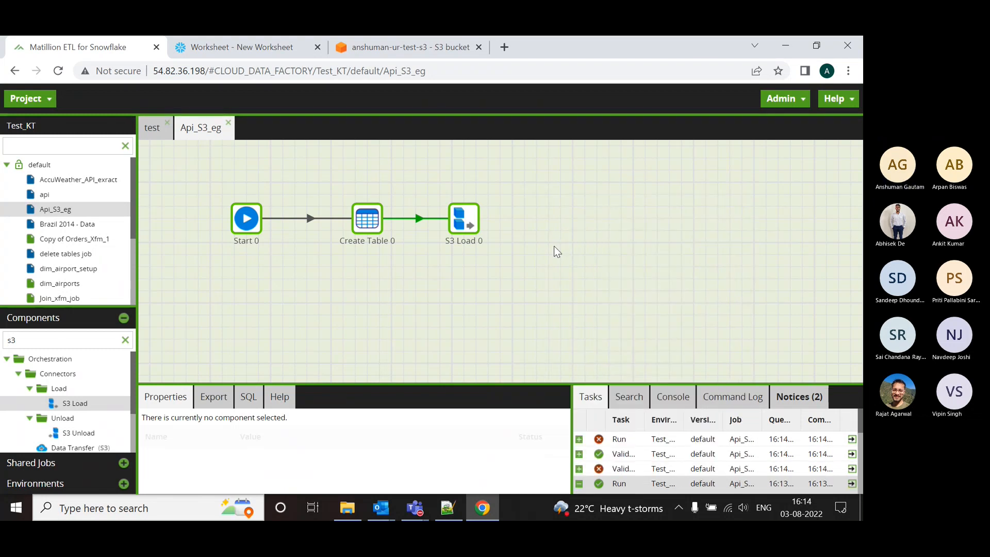
click(578, 441)
drag(610, 385, 598, 262)
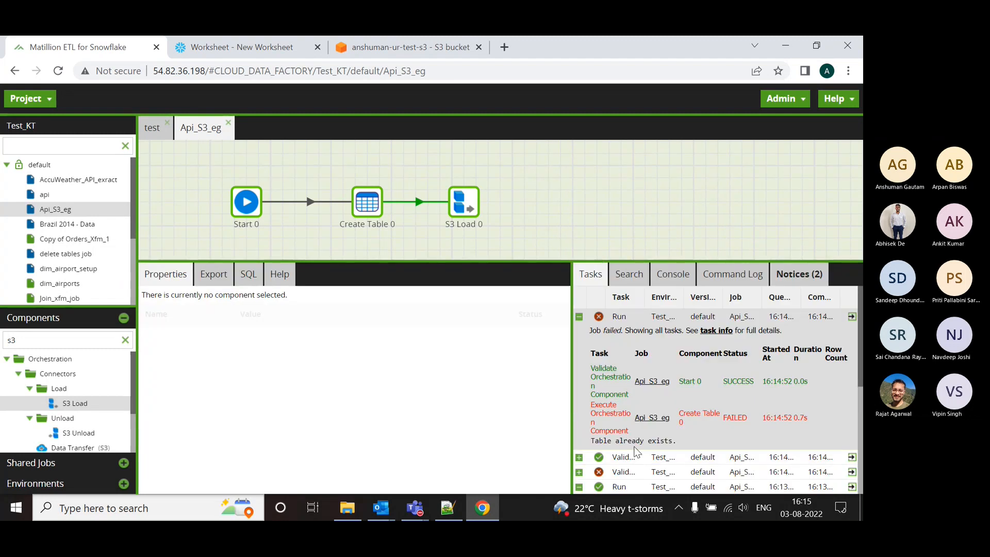
Change Create Table 0's Create/Replace option so the job can run when Brazil_new already exists.
drag(450, 268, 464, 318)
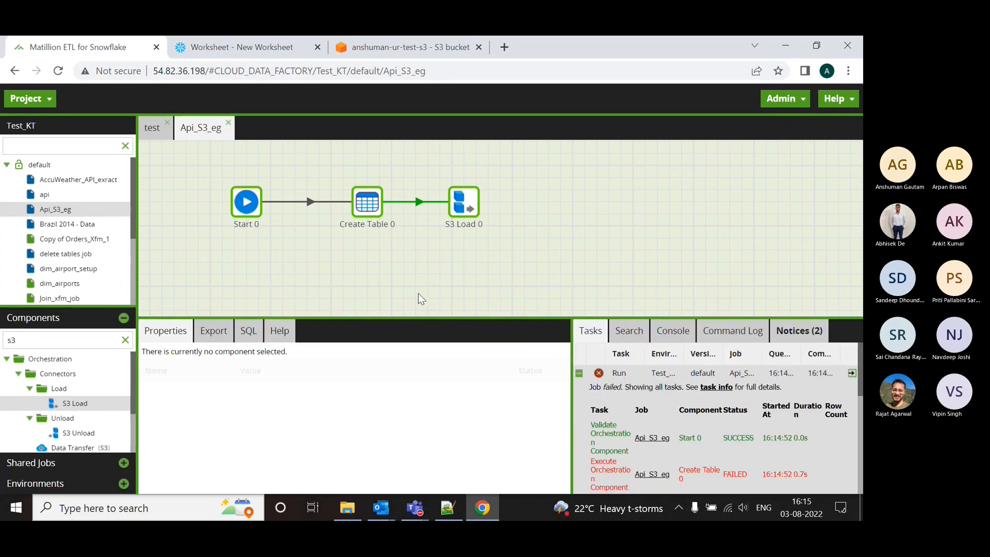
click(367, 204)
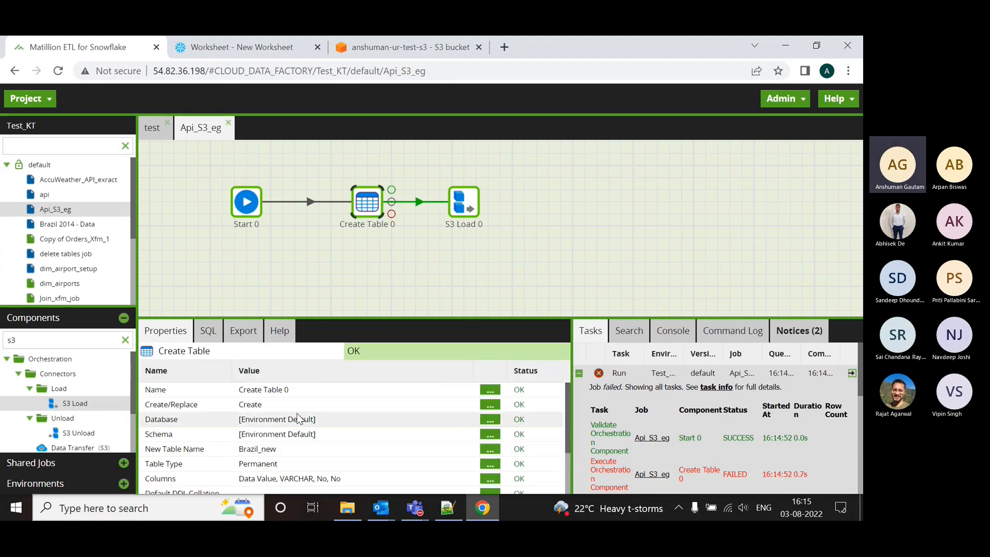
click(486, 409)
click(486, 273)
click(449, 327)
click(409, 323)
Rerun the Api_S3_eg job in Test_KT and examine the new run's details for each component.
right_click(546, 184)
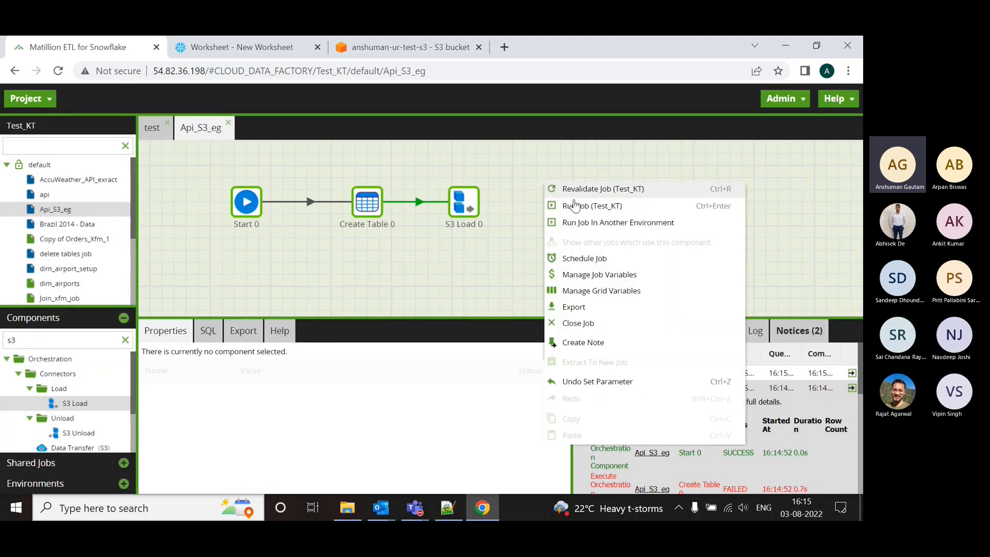
click(572, 206)
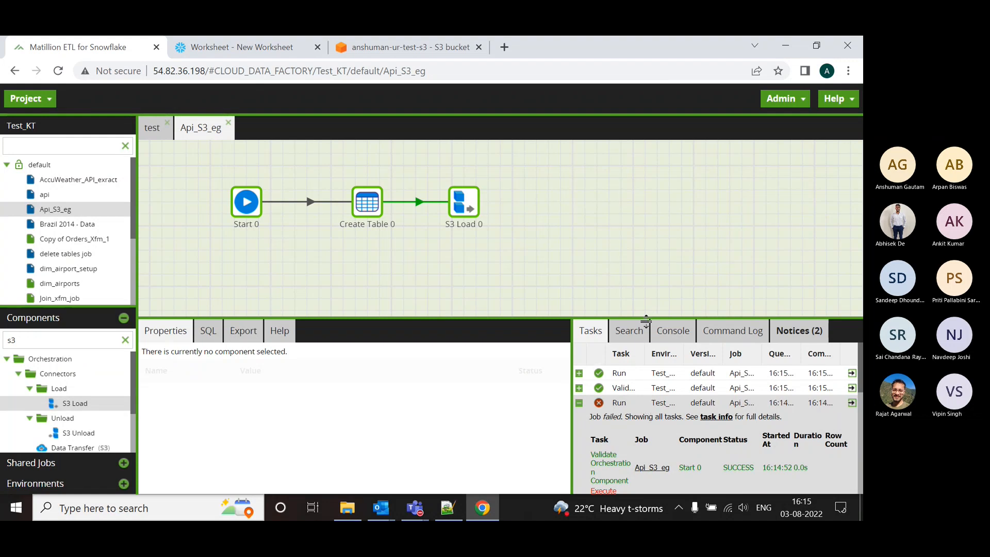
scroll(737, 446, down, 3)
scroll(732, 435, up, 3)
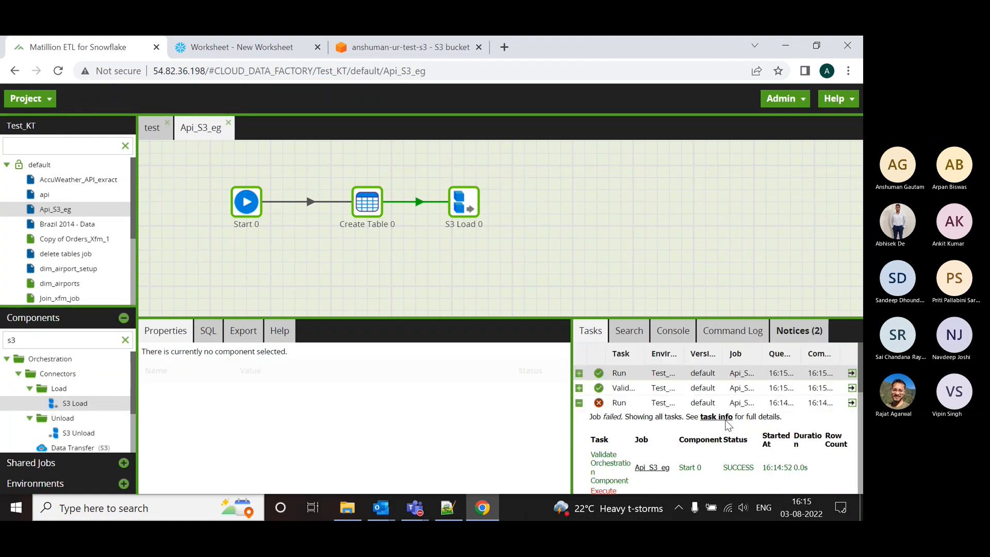
click(579, 372)
scroll(774, 460, down, 2)
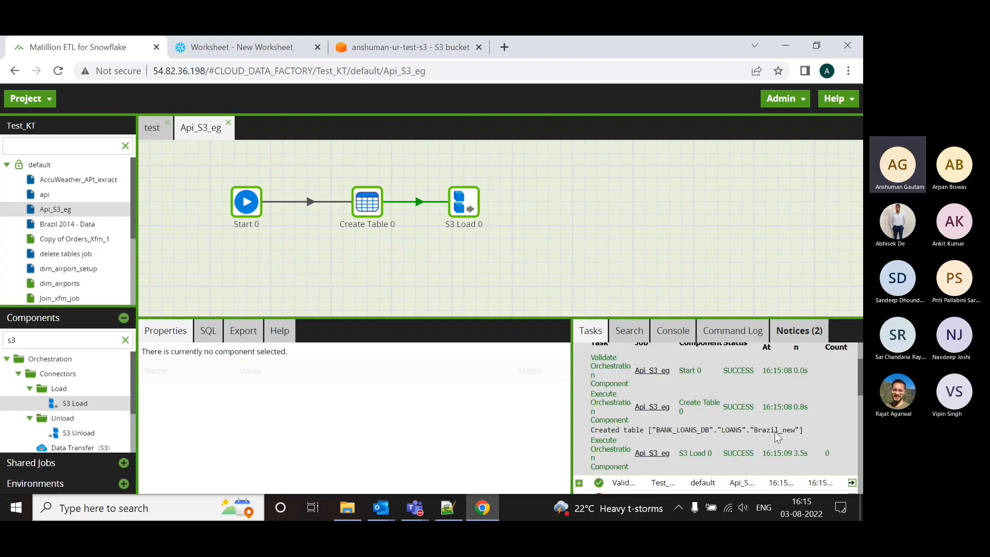
In the test job, set the accuweather_location Table Input's target table to Brazil_new.
click(153, 127)
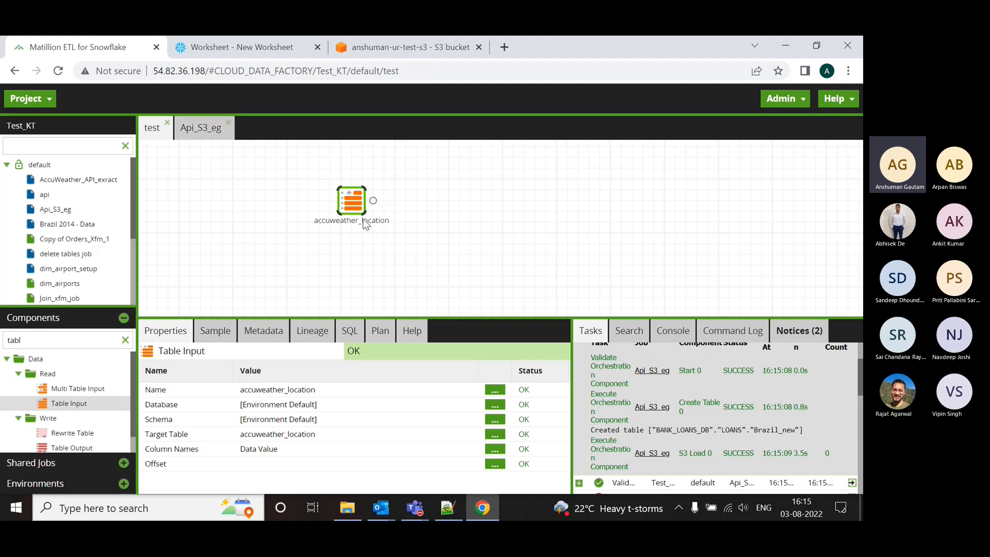
click(494, 434)
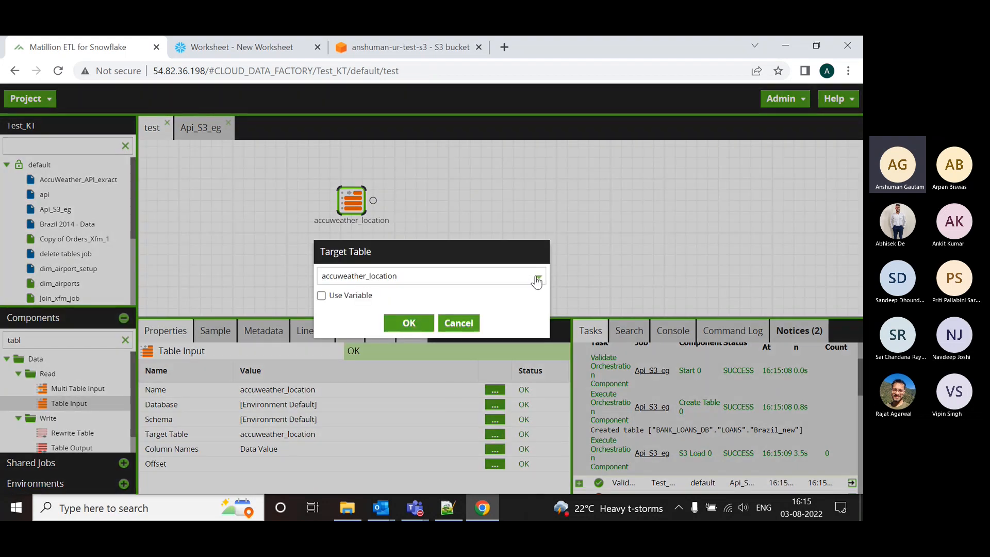
click(537, 278)
click(376, 346)
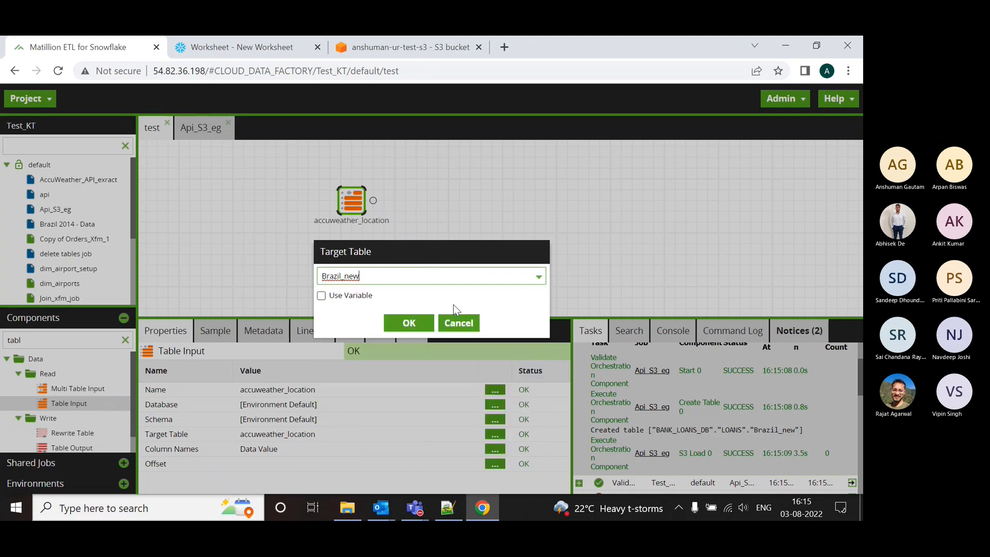
click(428, 319)
Sample the Table Input's data, check the sample task's details and refresh the row count.
click(213, 332)
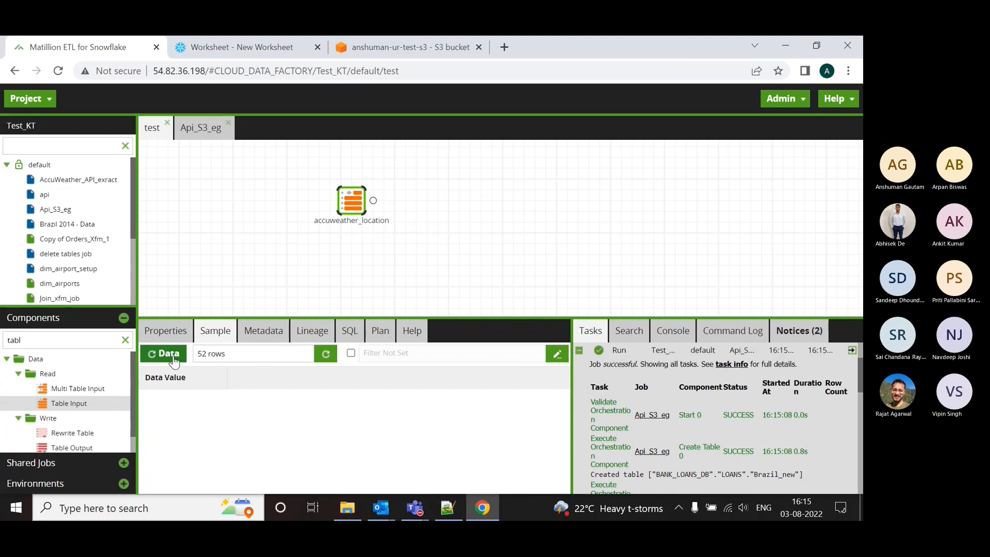
scroll(667, 397, up, 2)
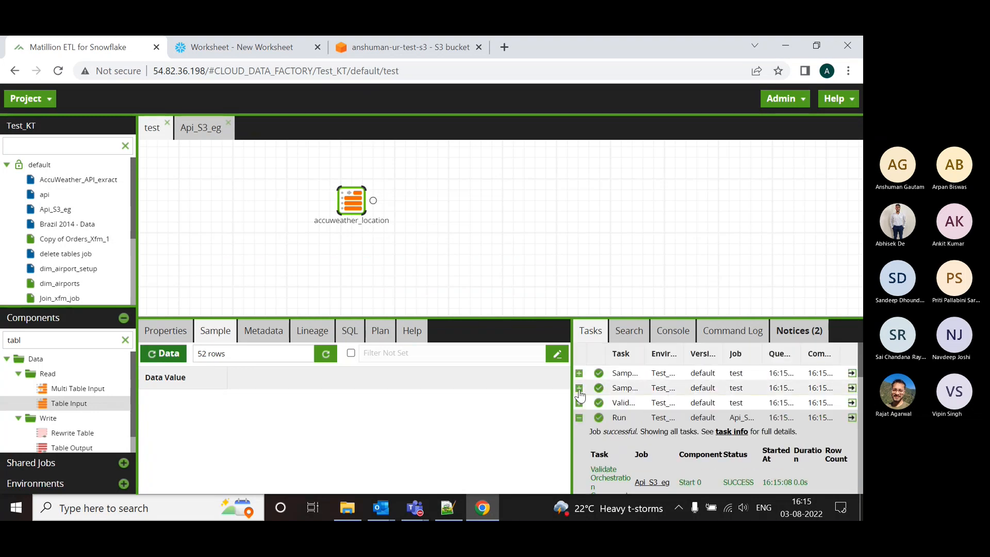
click(579, 373)
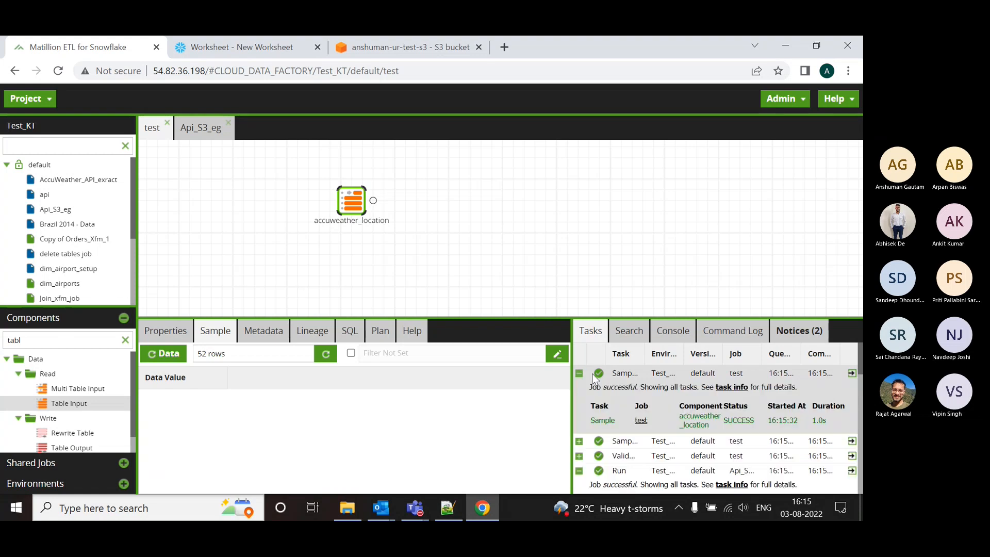
click(326, 354)
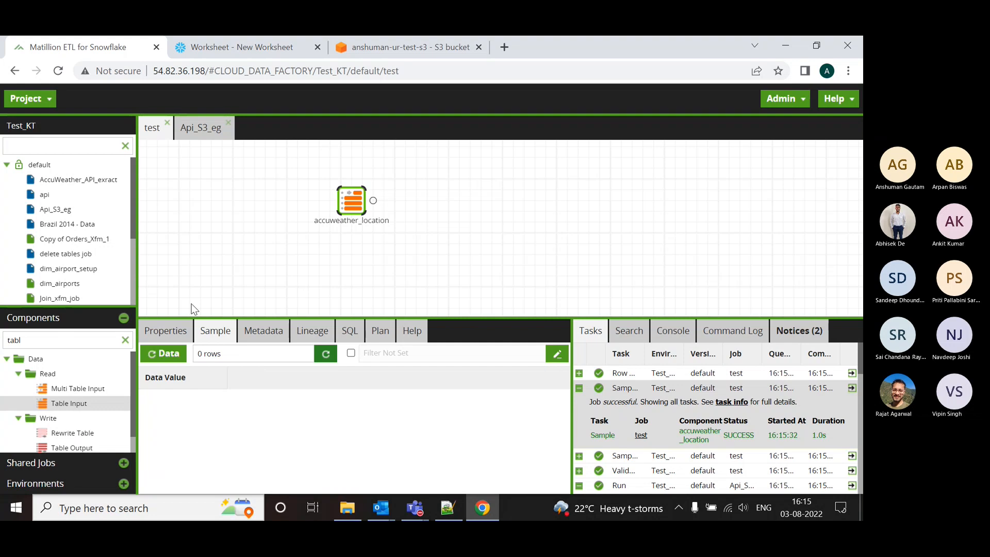
In the Api_S3_eg job, set the file type of the S3 Load 0 component to JSON.
click(205, 133)
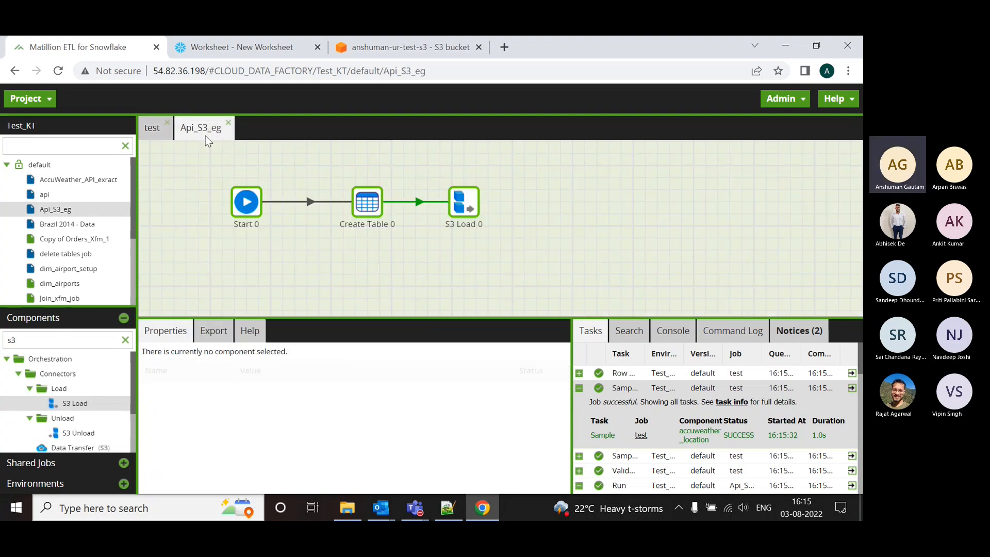
click(458, 199)
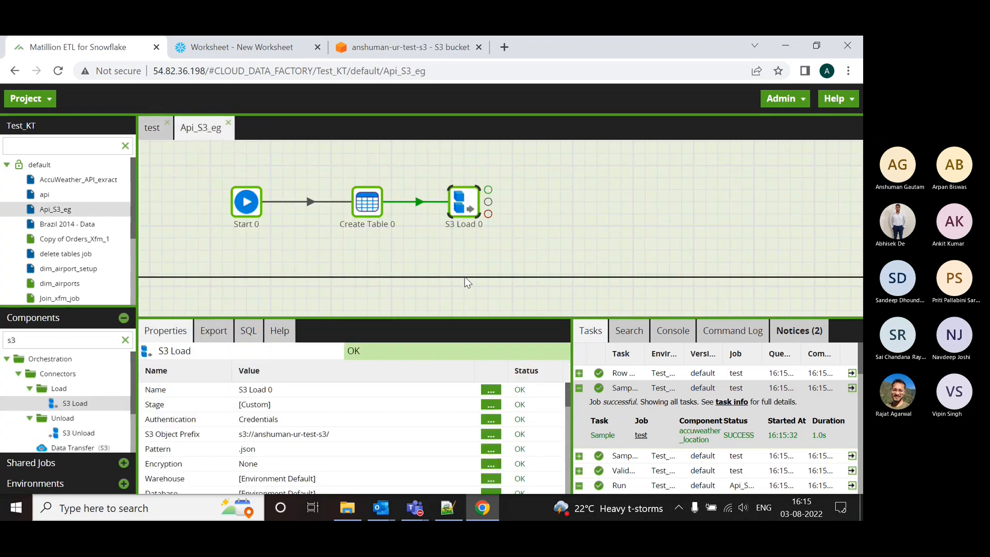
drag(467, 282, 466, 277)
scroll(419, 386, down, 2)
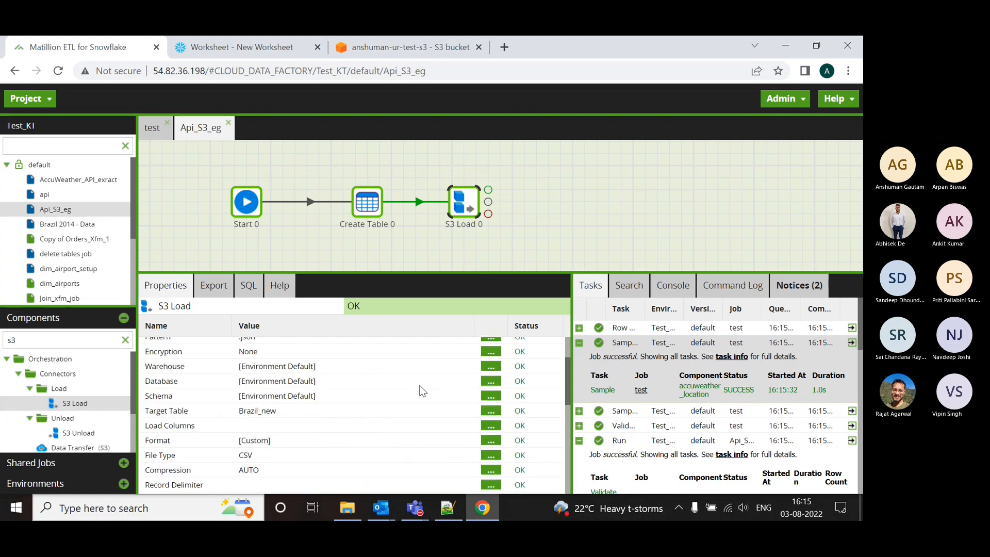
scroll(422, 390, down, 2)
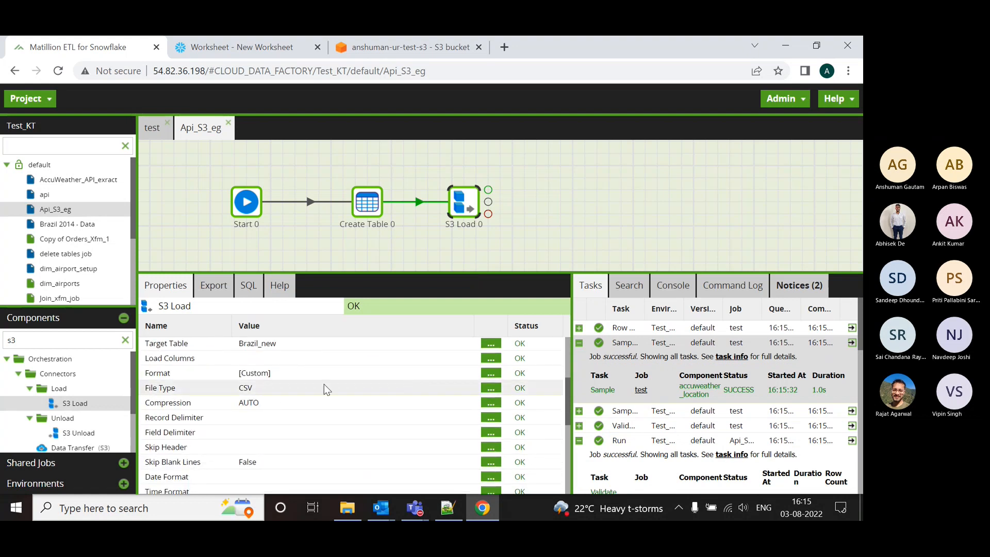
click(482, 393)
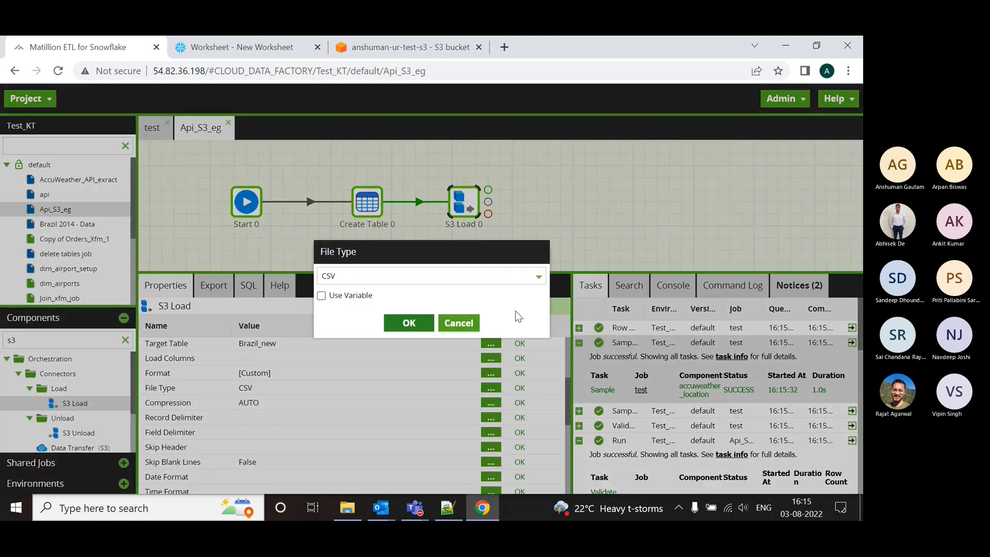
click(534, 278)
click(443, 330)
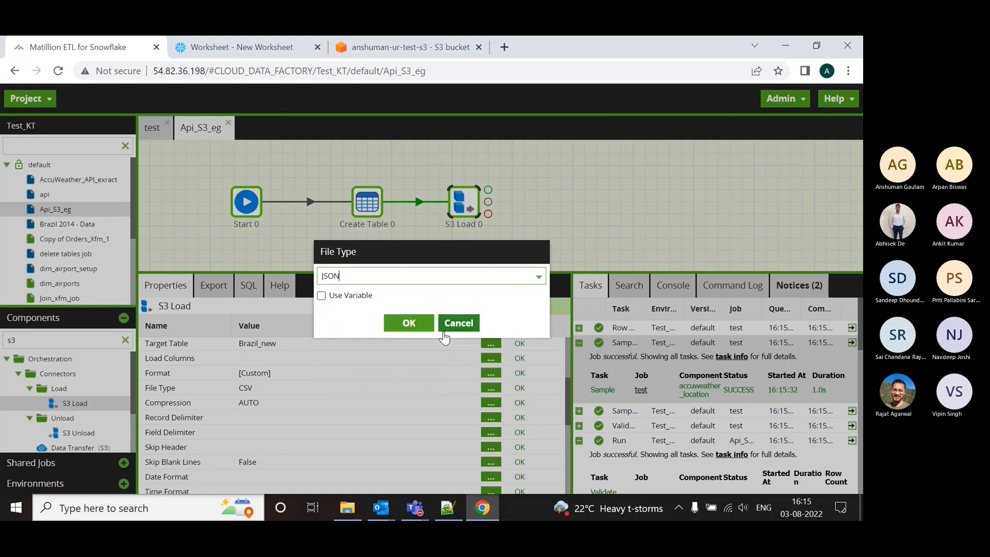
click(428, 323)
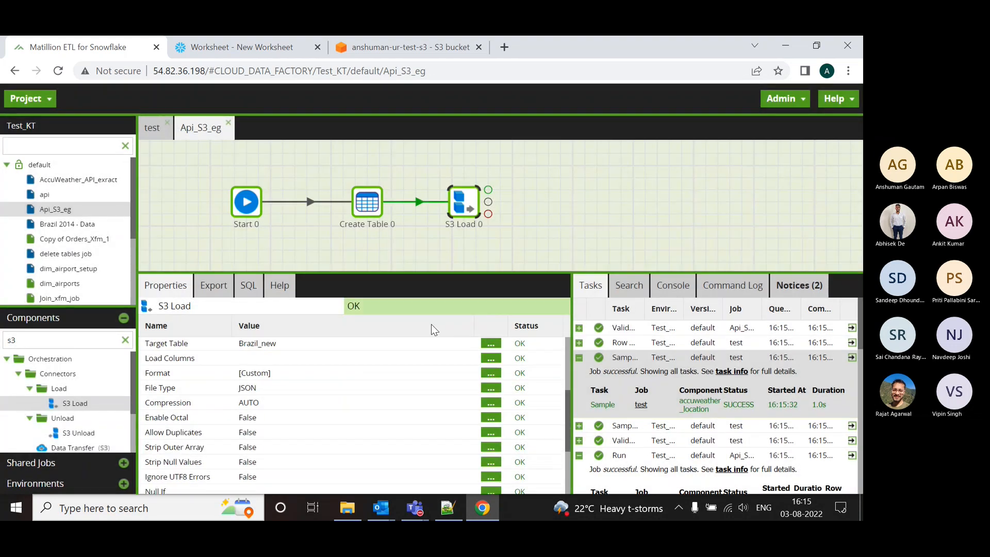
scroll(428, 412, down, 2)
scroll(426, 415, up, 4)
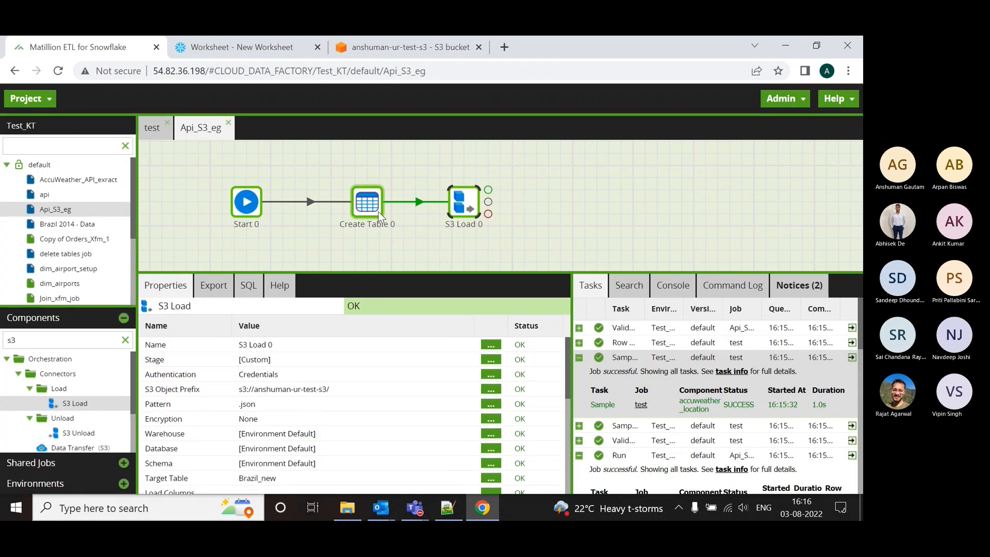
Change Create Table 0's new table name to Brazil_newer.
click(367, 202)
click(491, 404)
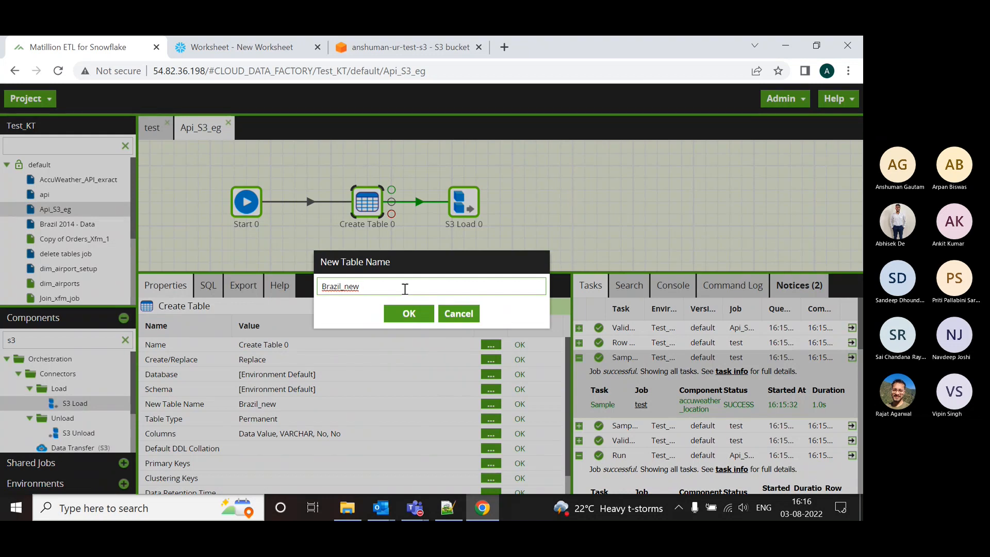
text(er)
click(389, 314)
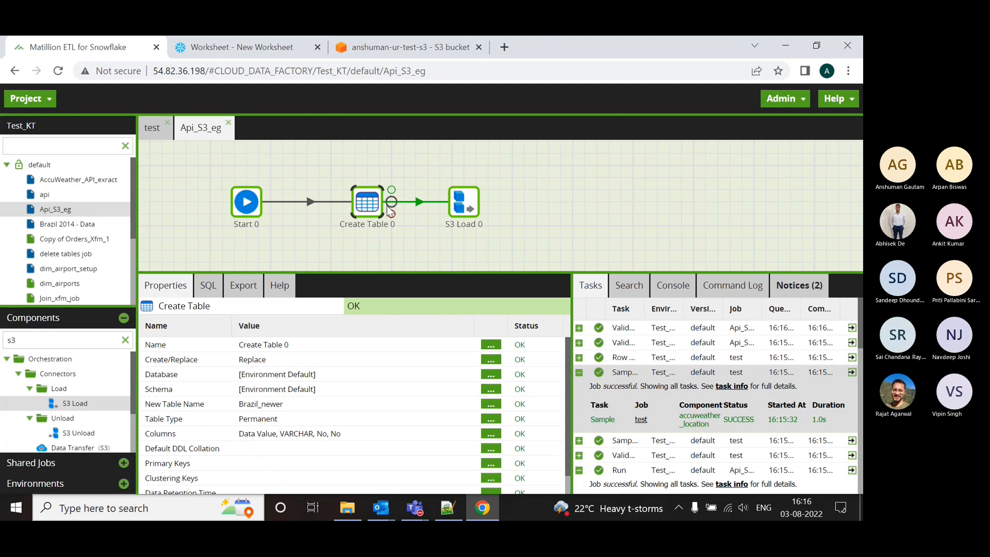
Run the Api_S3_eg job in Test_KT and examine the status of each component in the run.
right_click(530, 171)
click(570, 196)
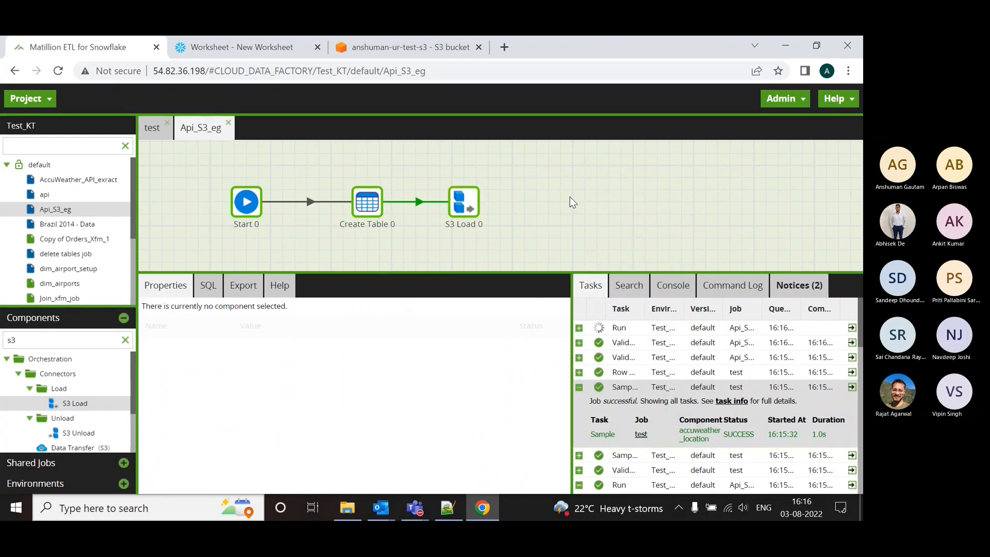
click(579, 328)
scroll(749, 417, down, 1)
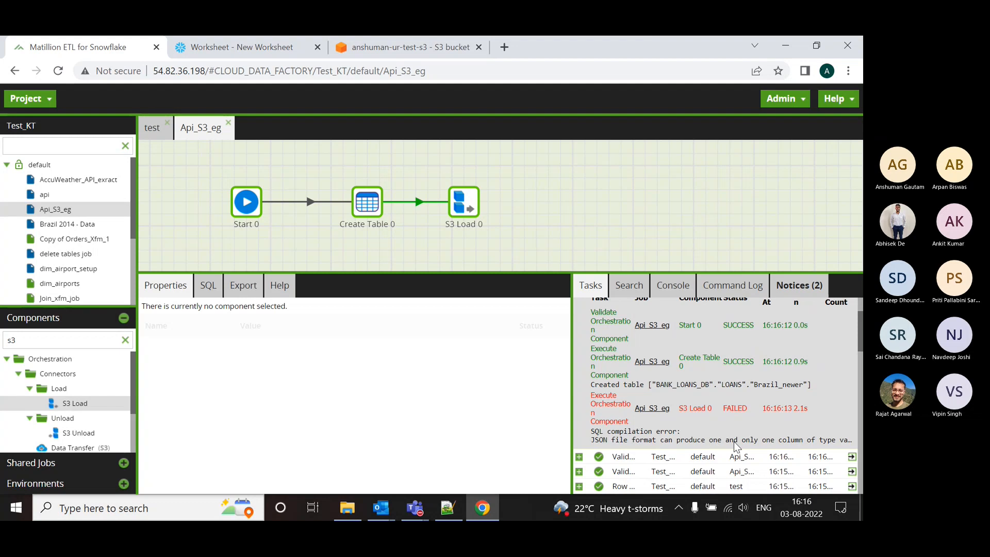
scroll(792, 374, up, 1)
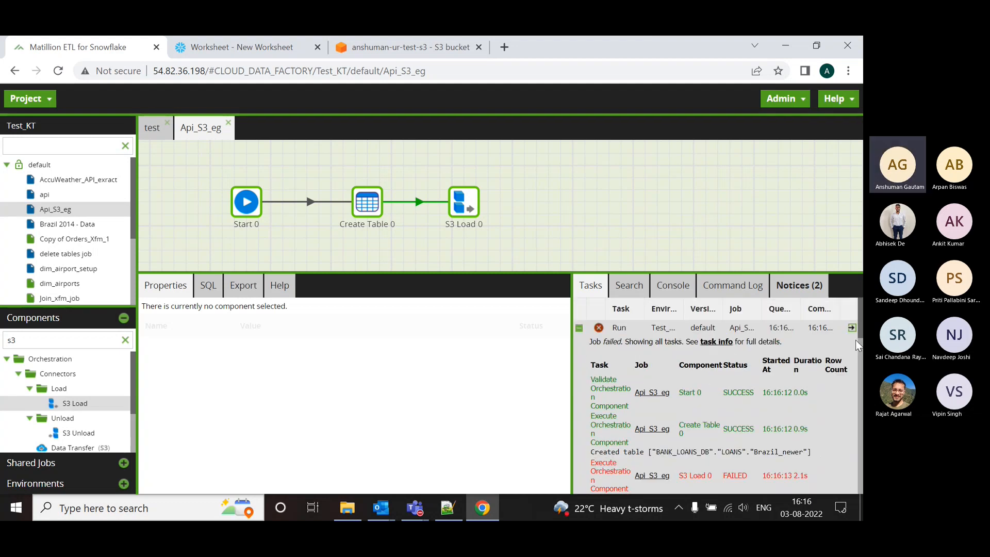
Open the run's full task details, read S3 Load 0's complete task message and return to the Api_S3_eg job.
click(852, 328)
click(155, 191)
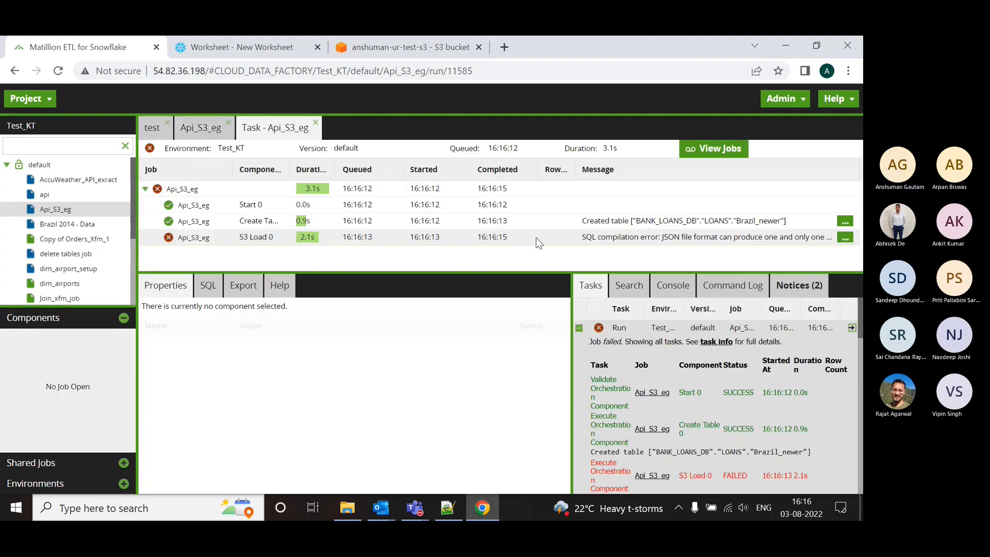
click(844, 237)
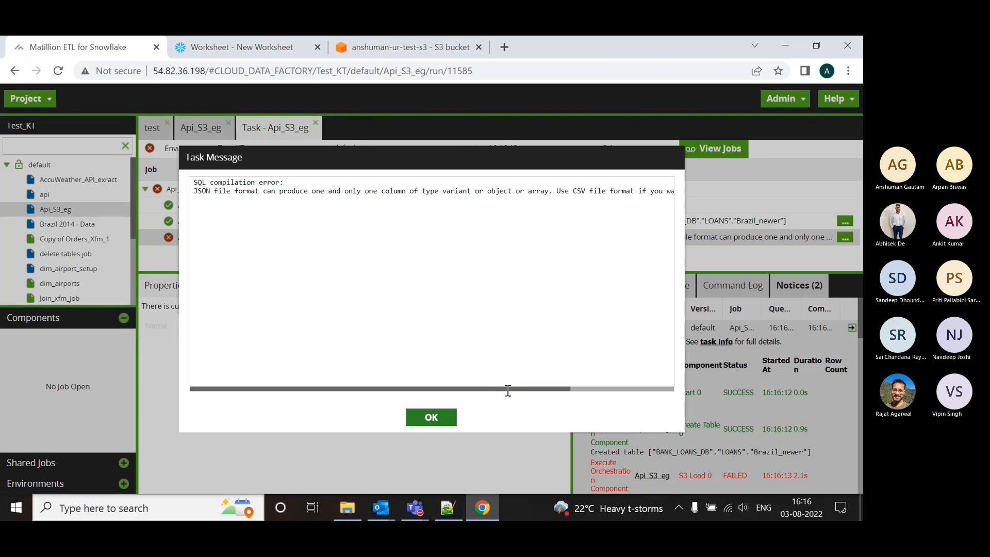
drag(508, 389, 623, 392)
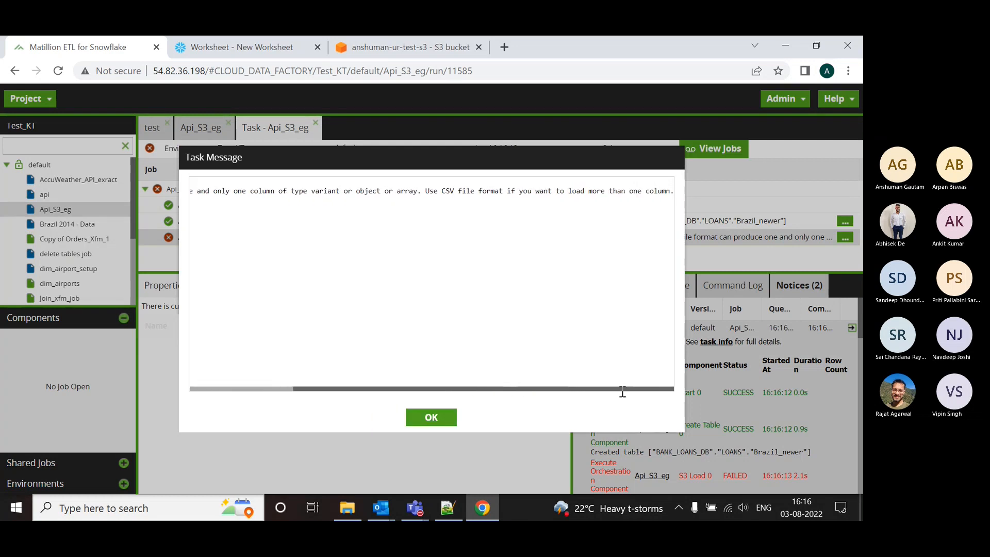
click(454, 417)
click(206, 128)
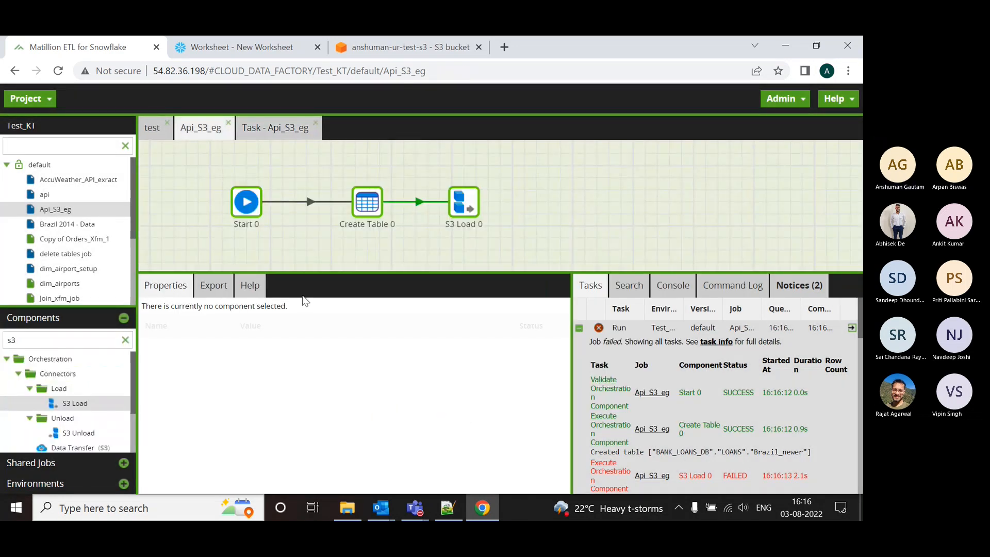
Change the data type of Create Table 0's Data Value column to VARIANT.
click(367, 206)
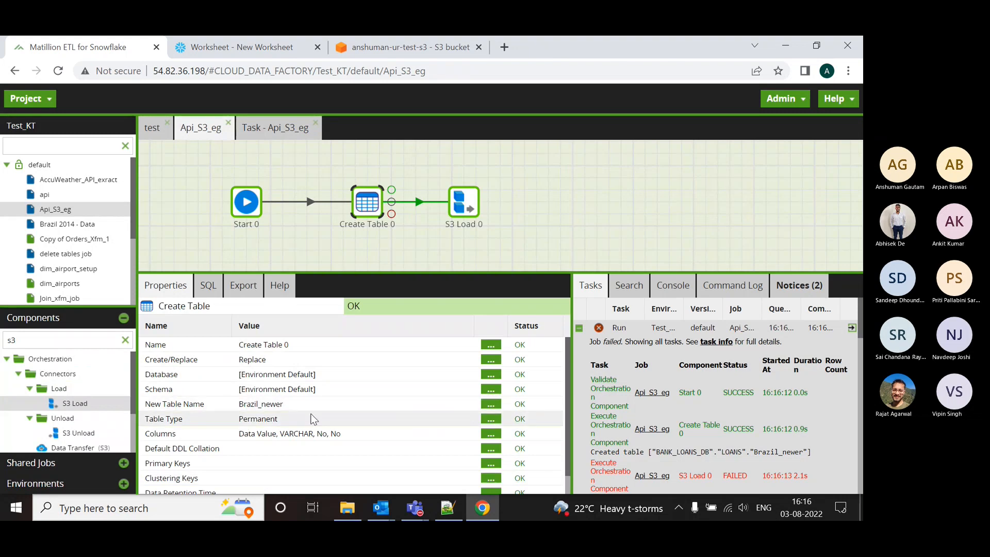
click(490, 433)
click(256, 159)
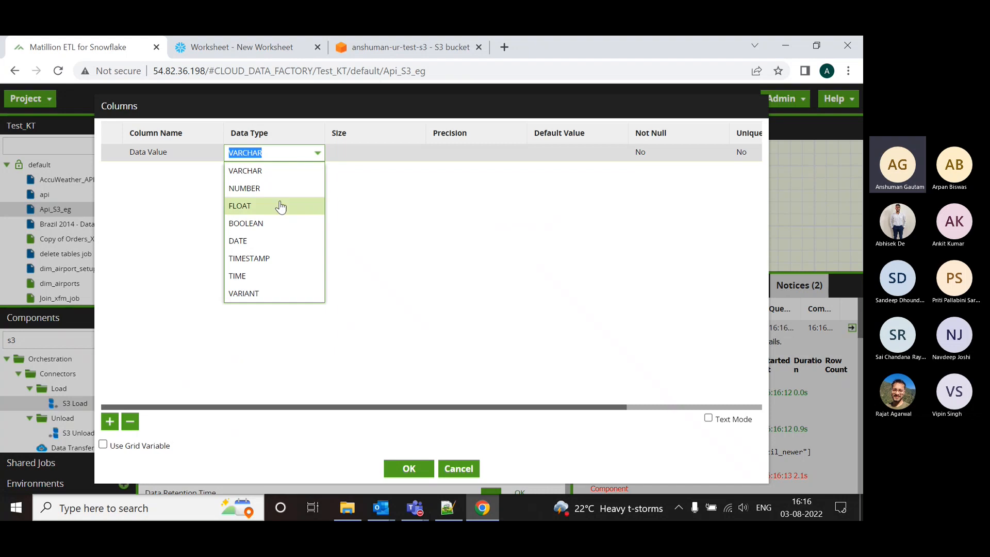
click(270, 294)
click(408, 467)
Rerun the job in Test_KT with the VARIANT column and check the component results.
right_click(536, 192)
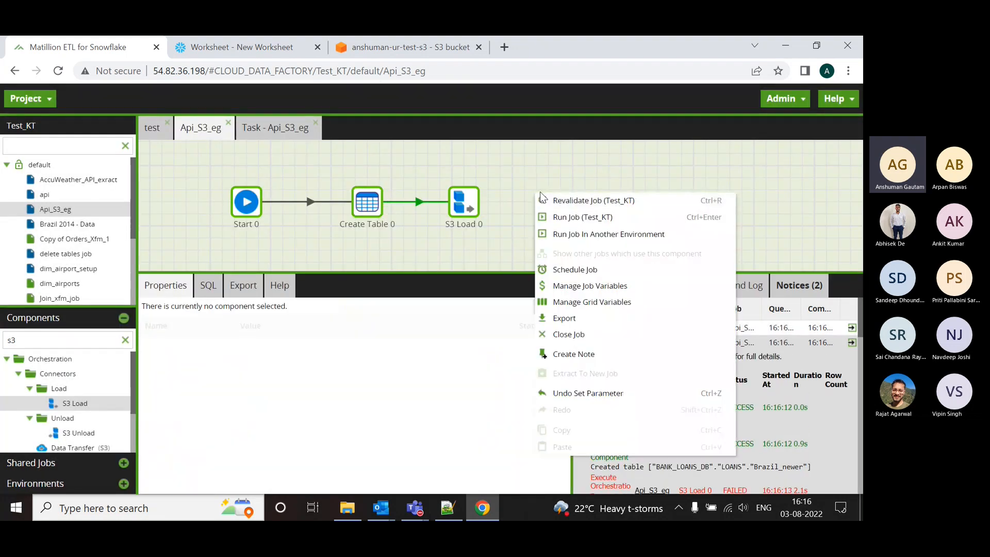
click(573, 215)
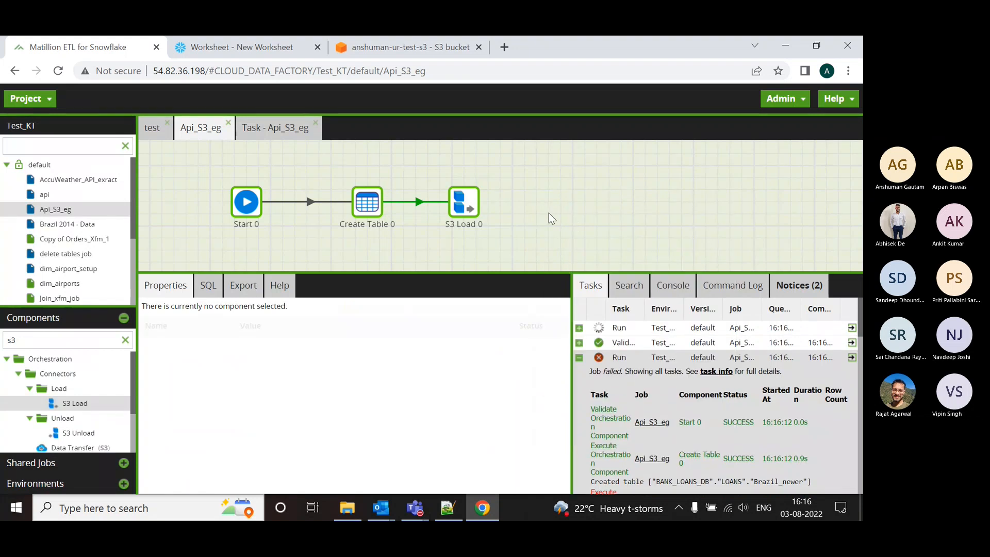
click(579, 329)
scroll(743, 413, down, 1)
scroll(744, 412, down, 1)
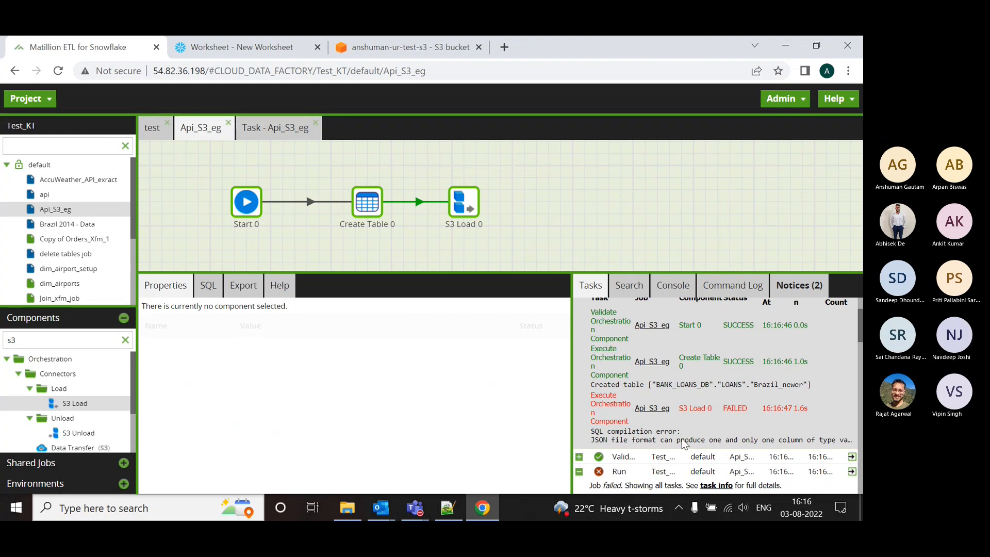
Delete the Data Value column from Create Table 0's column definitions.
click(358, 208)
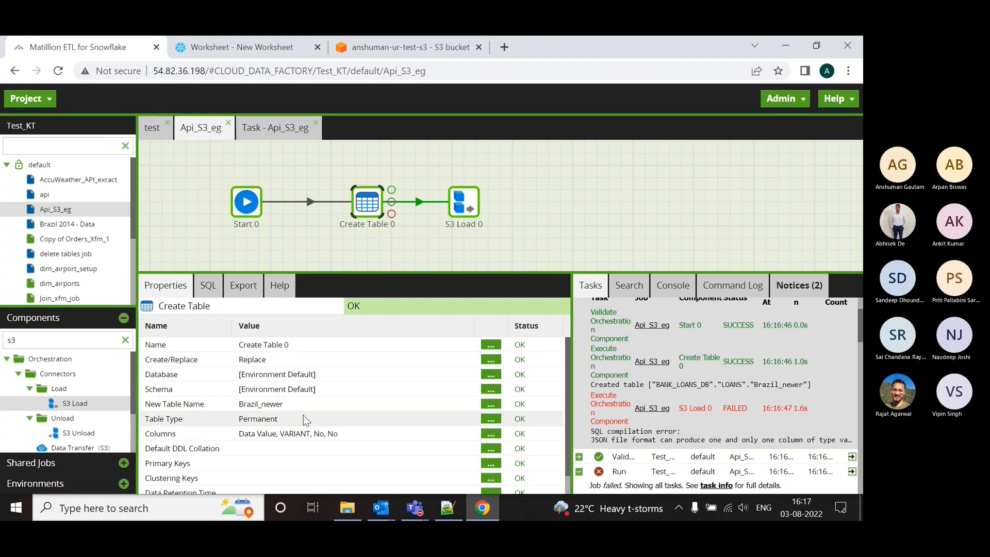
click(490, 434)
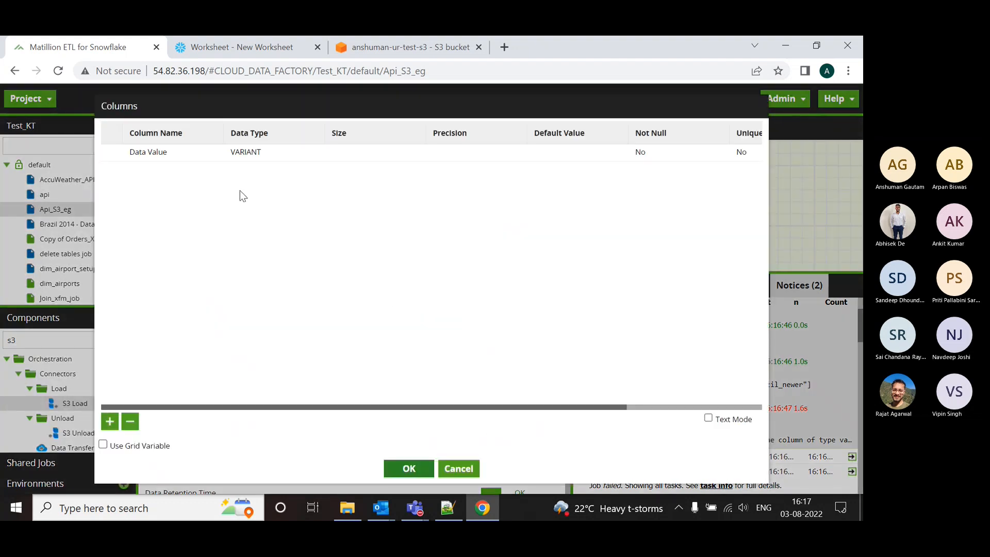
click(301, 155)
click(130, 421)
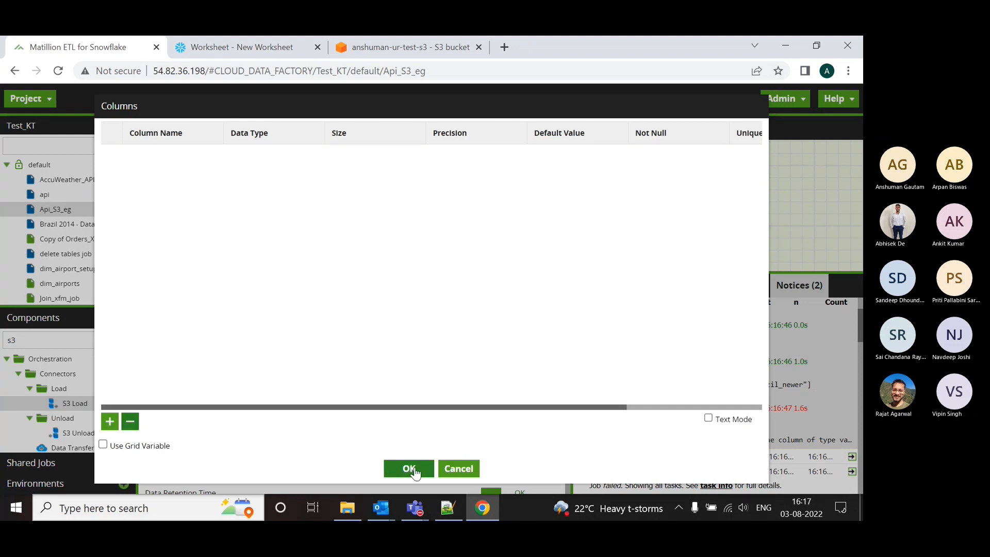
click(409, 469)
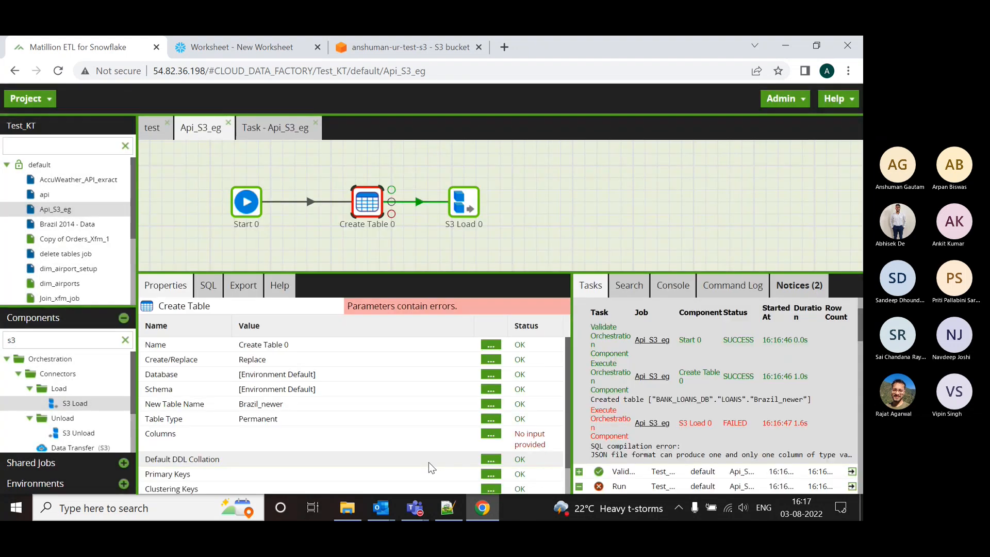
Add a column named DT with data type VARIANT to Create Table 0.
click(490, 433)
click(110, 421)
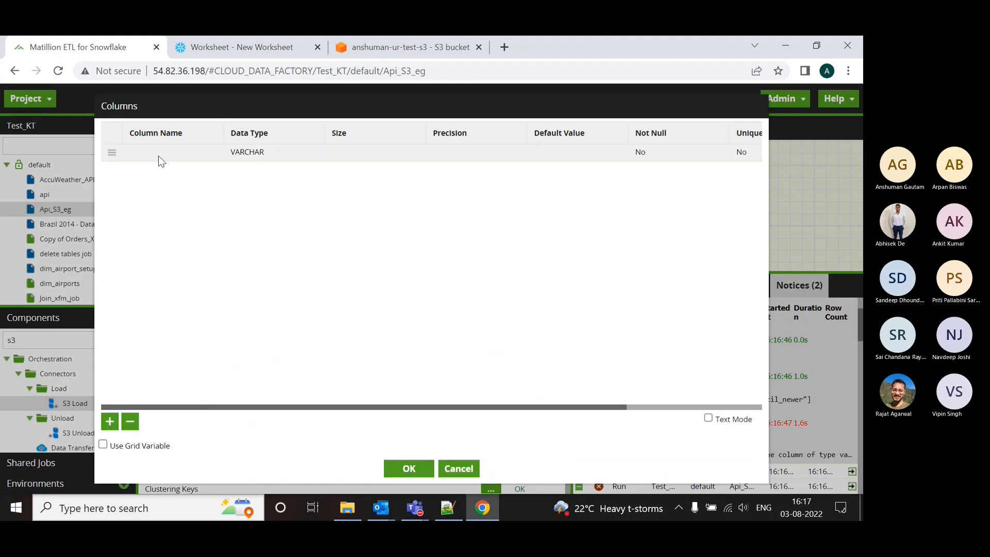
click(286, 153)
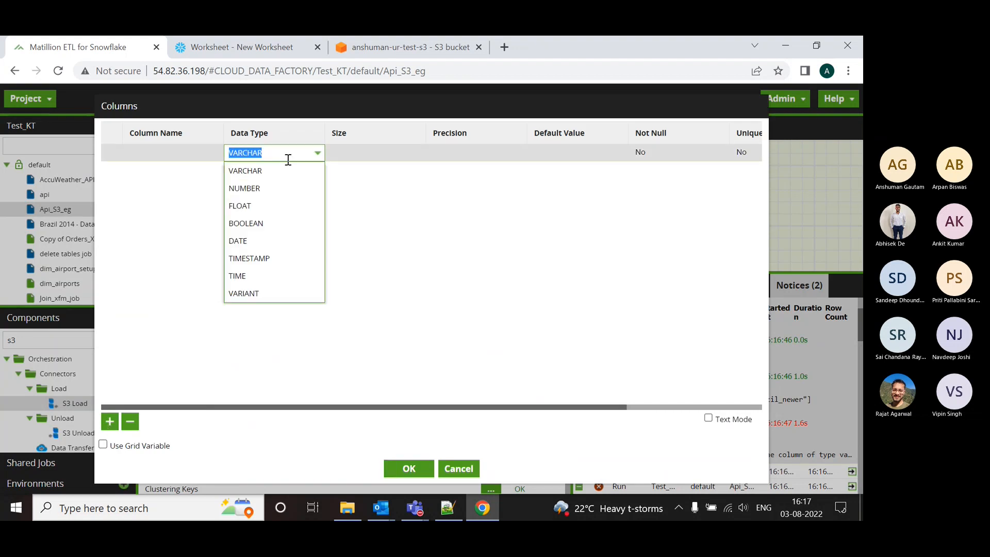
click(274, 294)
click(186, 156)
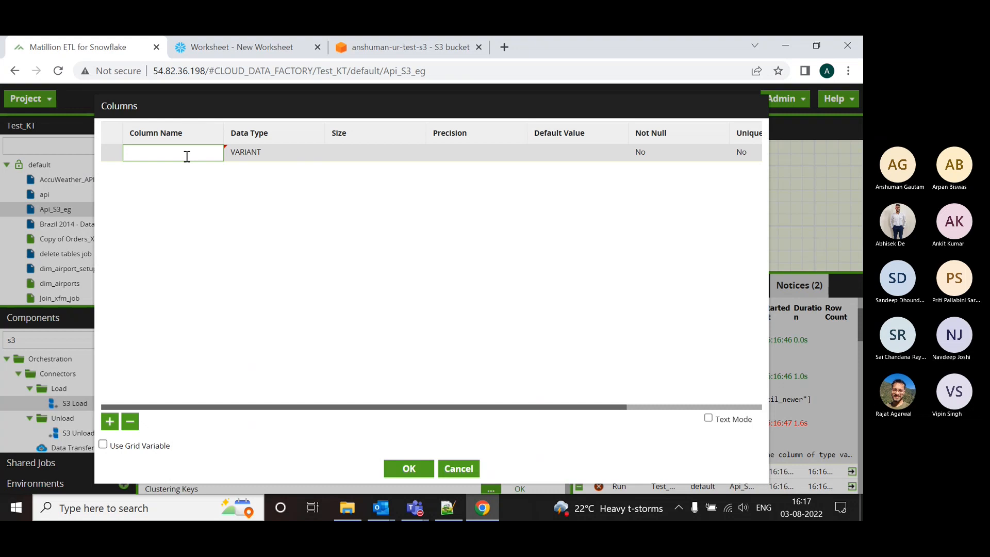
text(DT)
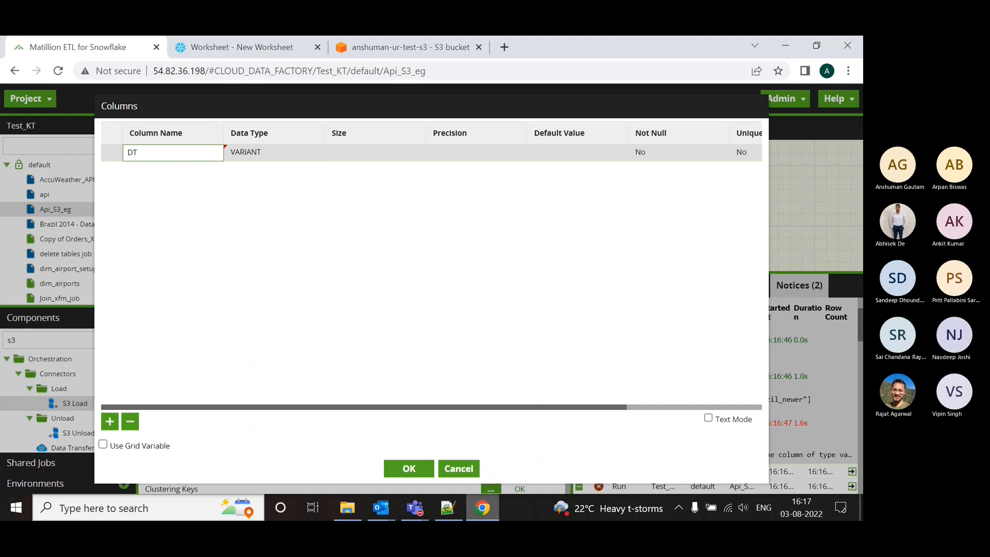
click(409, 474)
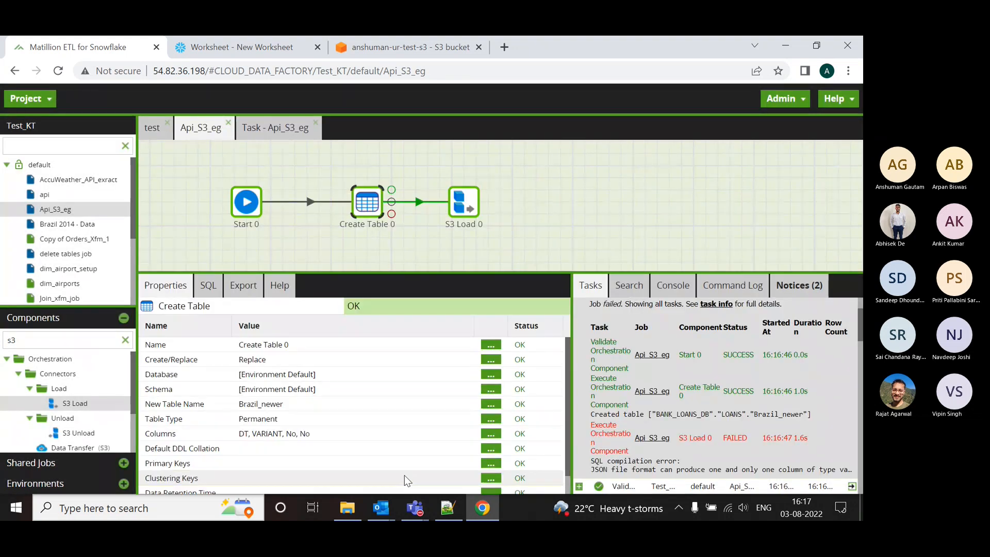
Run Api_S3_eg again in Test_KT with the DT column and open S3 Load 0's task message.
right_click(520, 176)
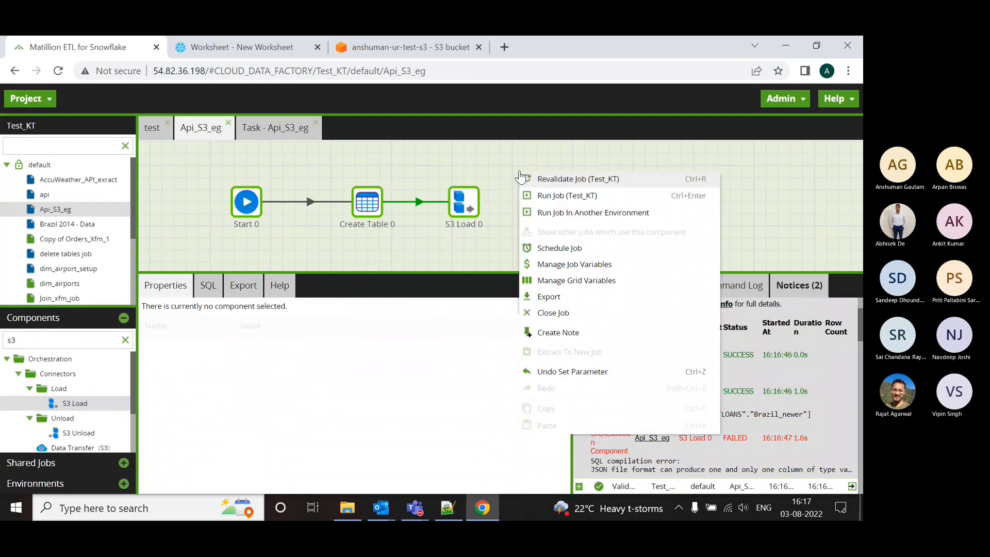
click(554, 195)
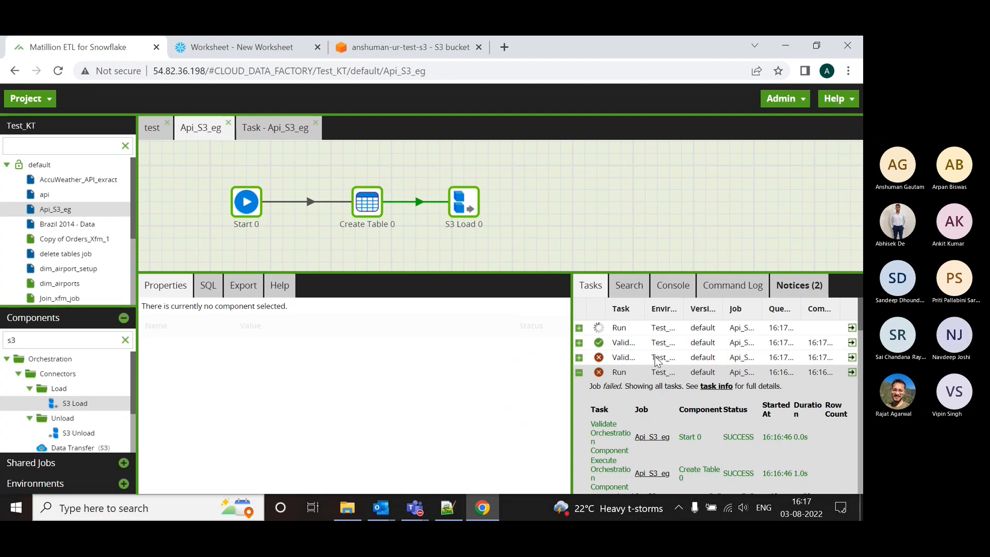
click(579, 328)
scroll(679, 407, down, 3)
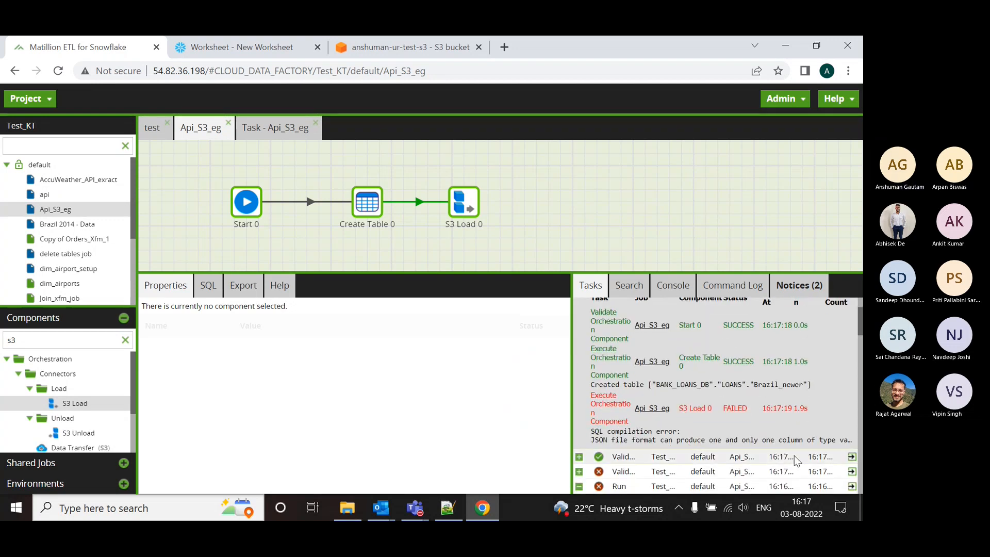
click(796, 442)
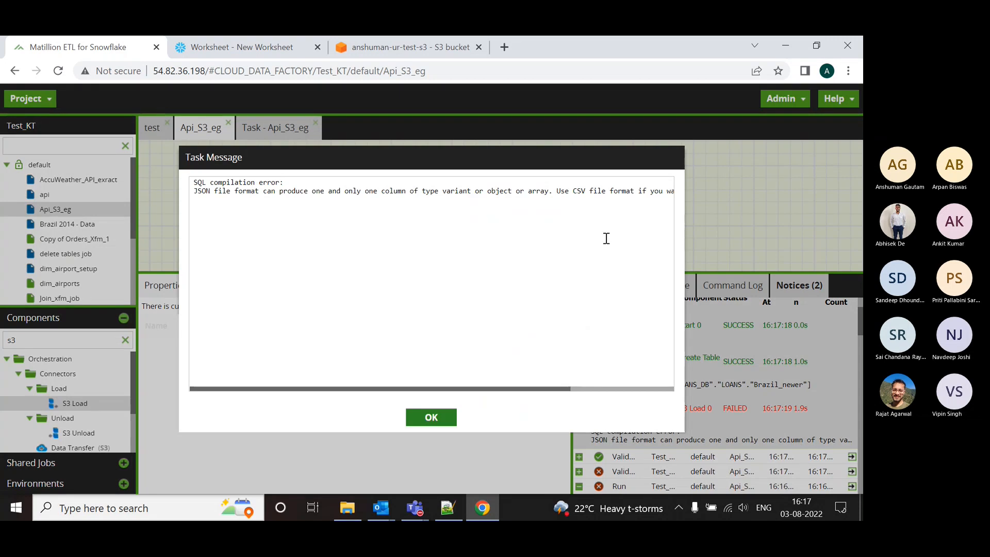
Close the task message and set S3 Load 0's Pattern to export_brazil_2014_data_687f72 (1).json, copied from the S3 bucket listing.
drag(515, 391, 621, 390)
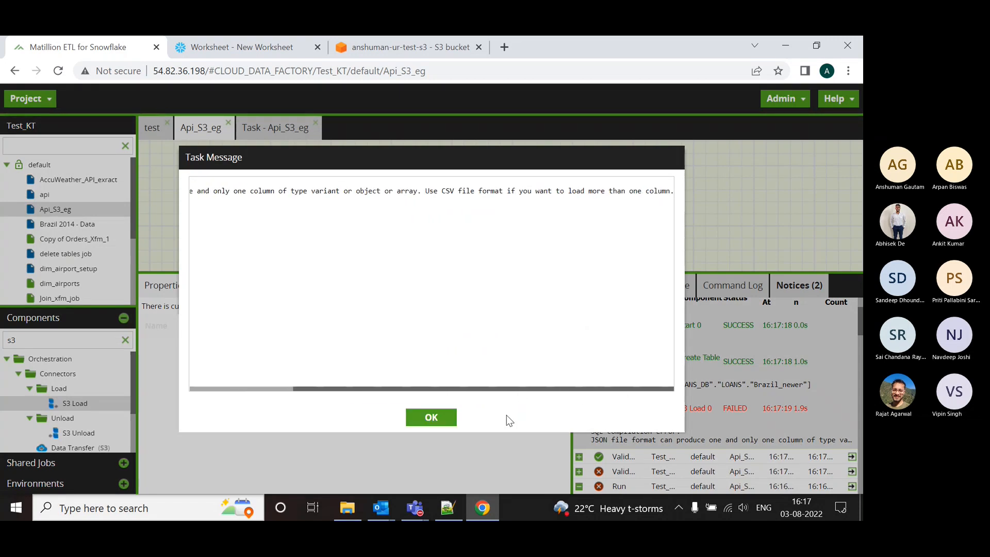
click(447, 420)
click(460, 202)
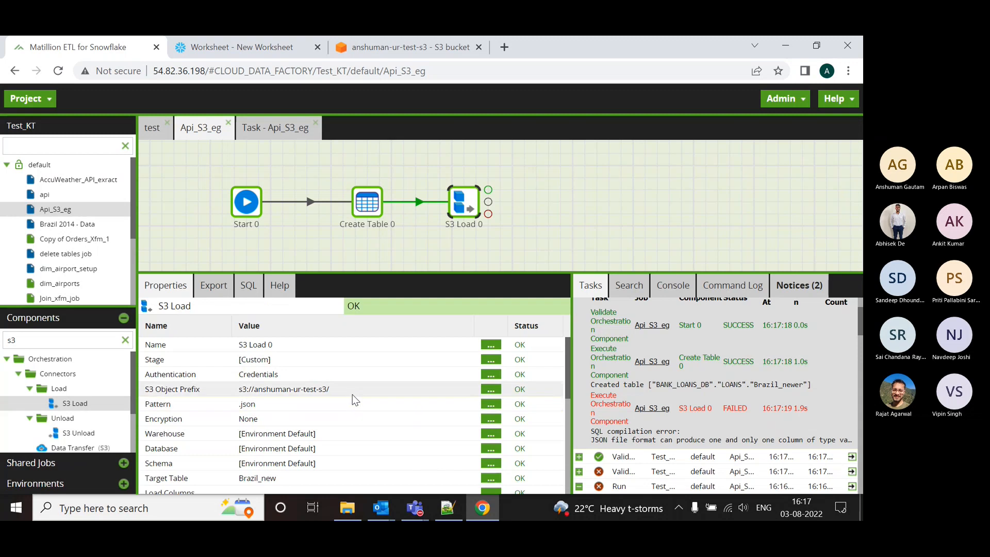
click(490, 404)
drag(341, 286, 320, 289)
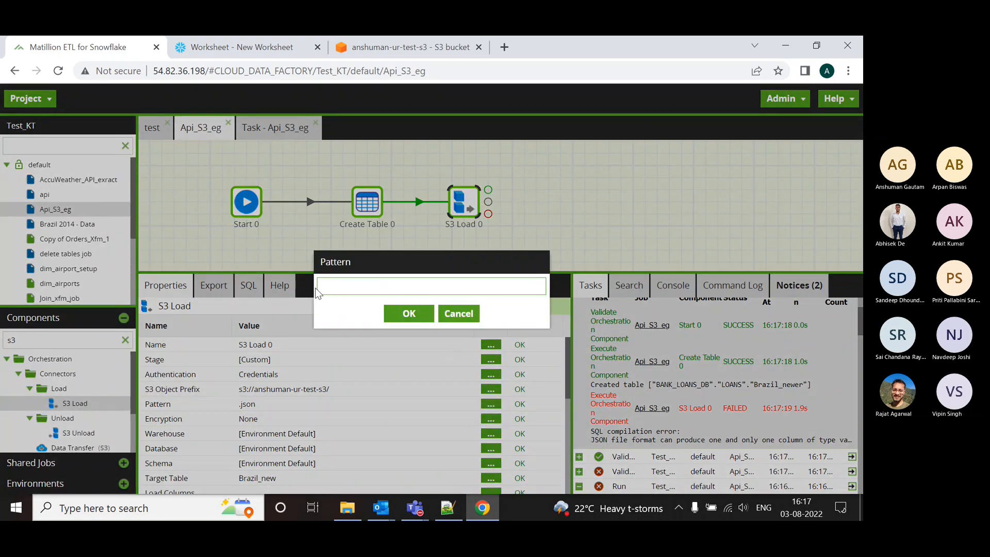
click(438, 48)
drag(433, 407, 285, 398)
key(ctrl+c)
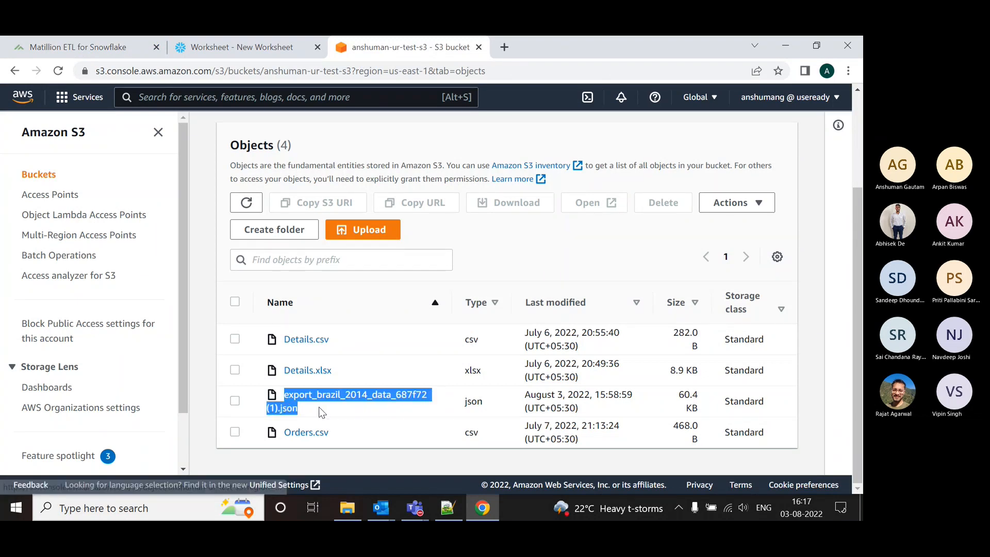
click(225, 44)
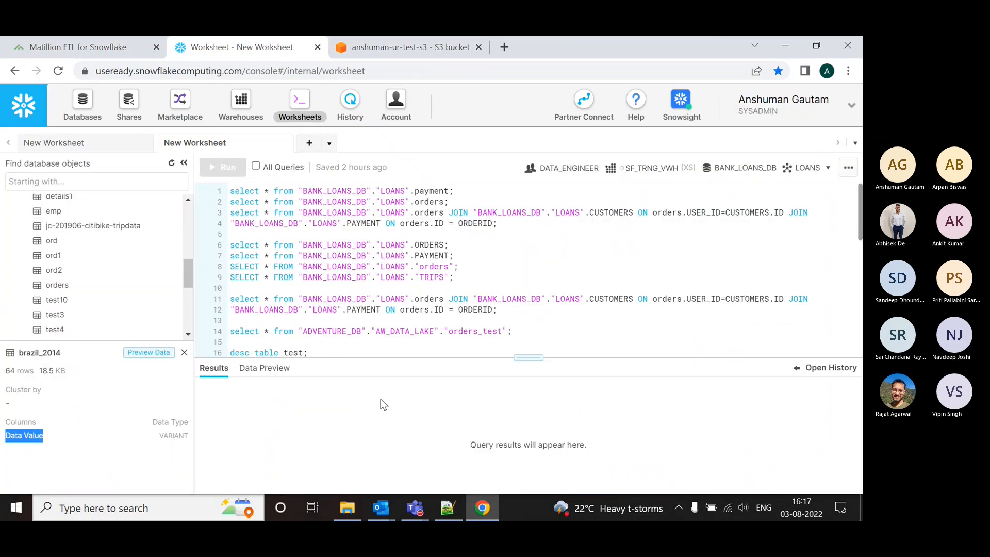
click(129, 47)
key(ctrl+v)
click(411, 316)
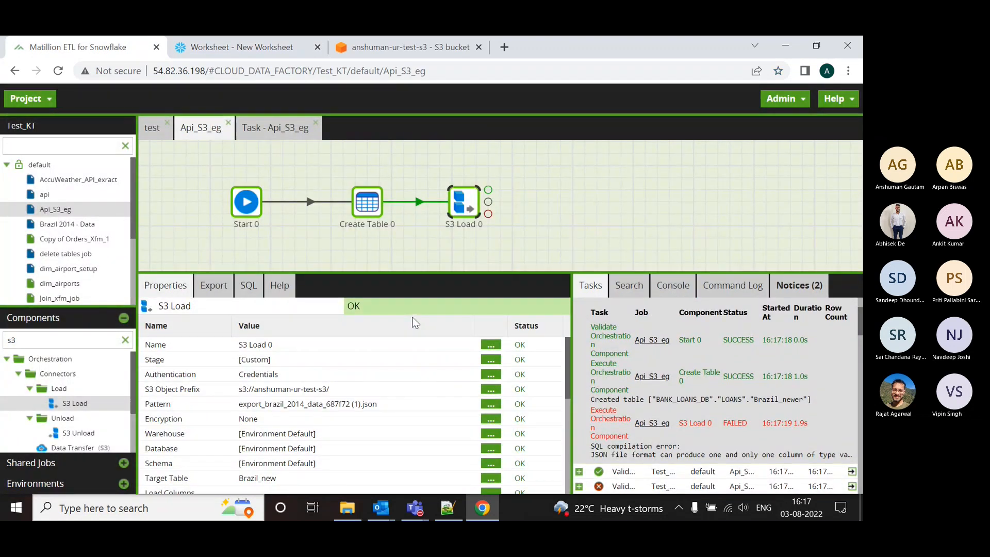
Run Api_S3_eg in Test_KT with the full file name as pattern and review S3 Load 0's properties.
right_click(564, 173)
click(605, 196)
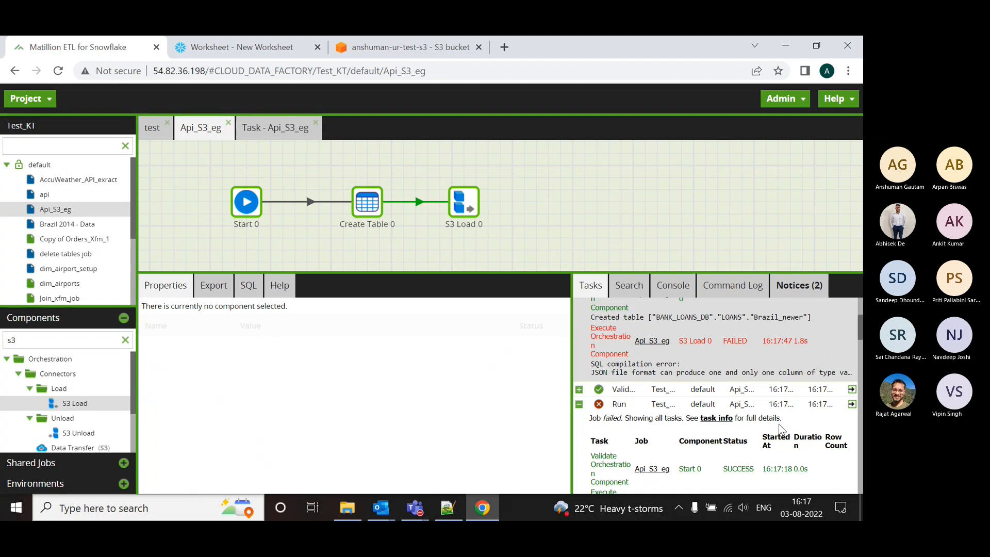
click(463, 202)
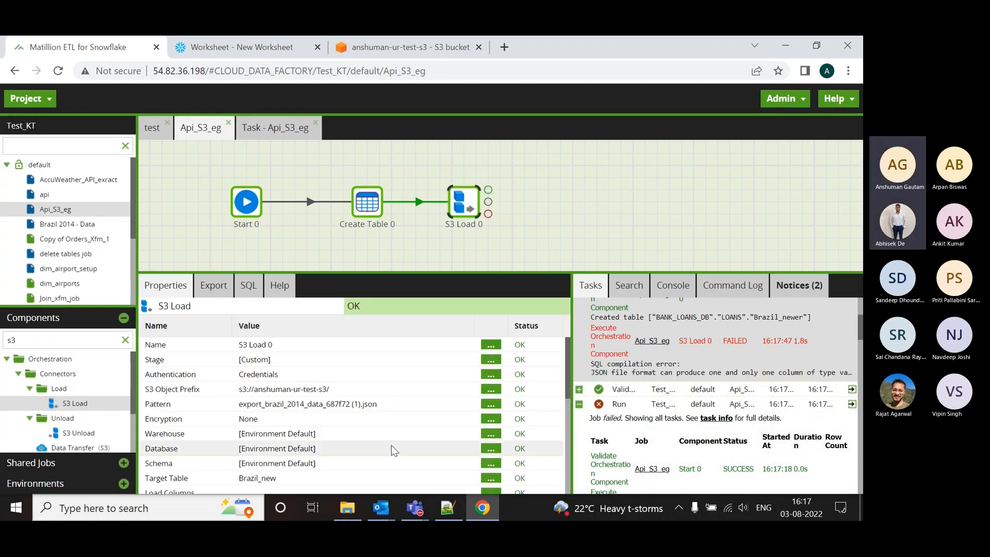
scroll(388, 418, down, 2)
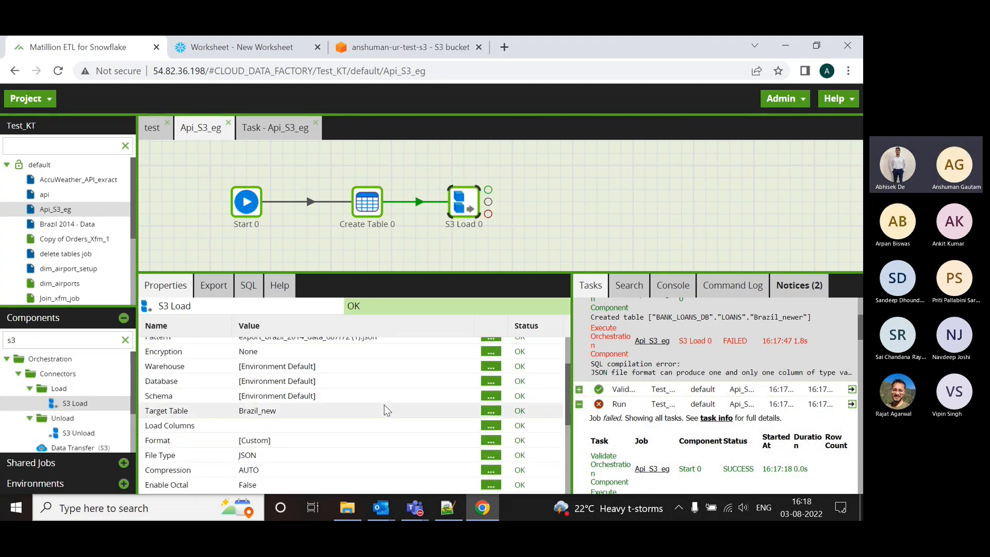
scroll(381, 431, up, 2)
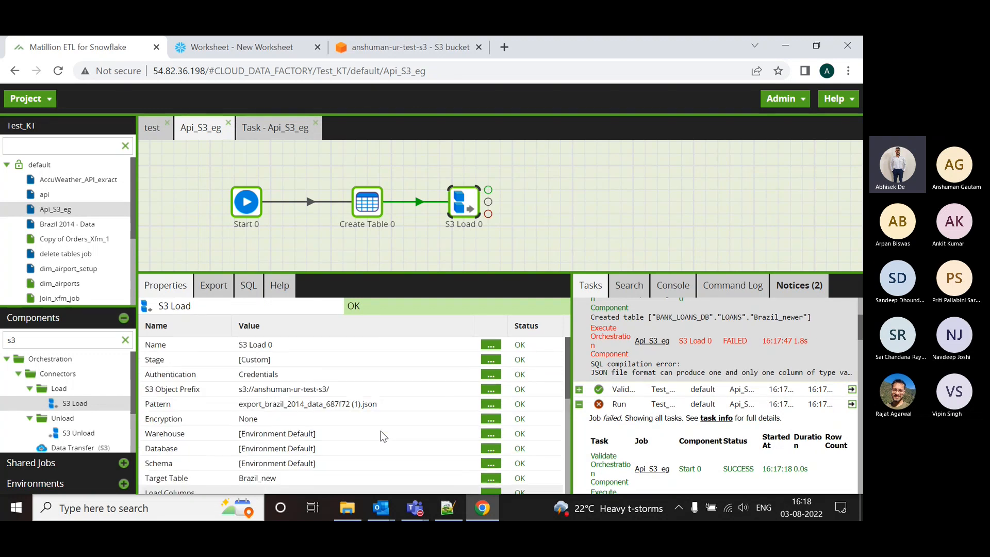
Clear the Pattern value of S3 Load 0.
click(496, 404)
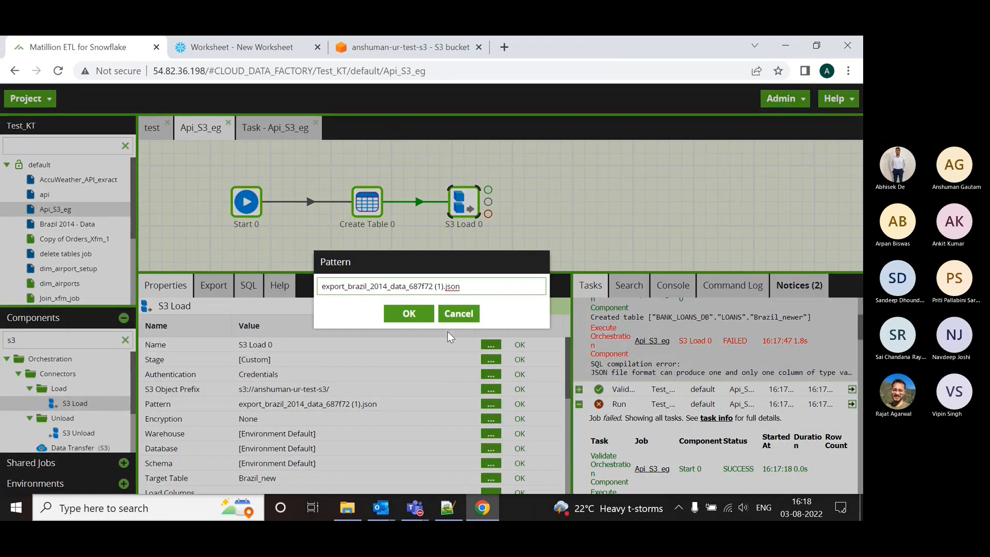
drag(484, 286, 295, 292)
key(BackSpace)
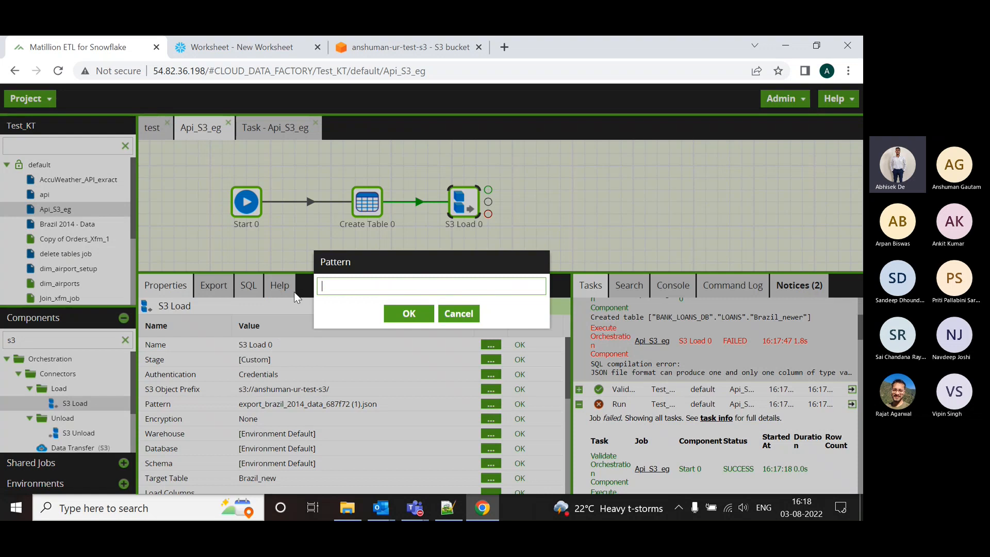
click(404, 313)
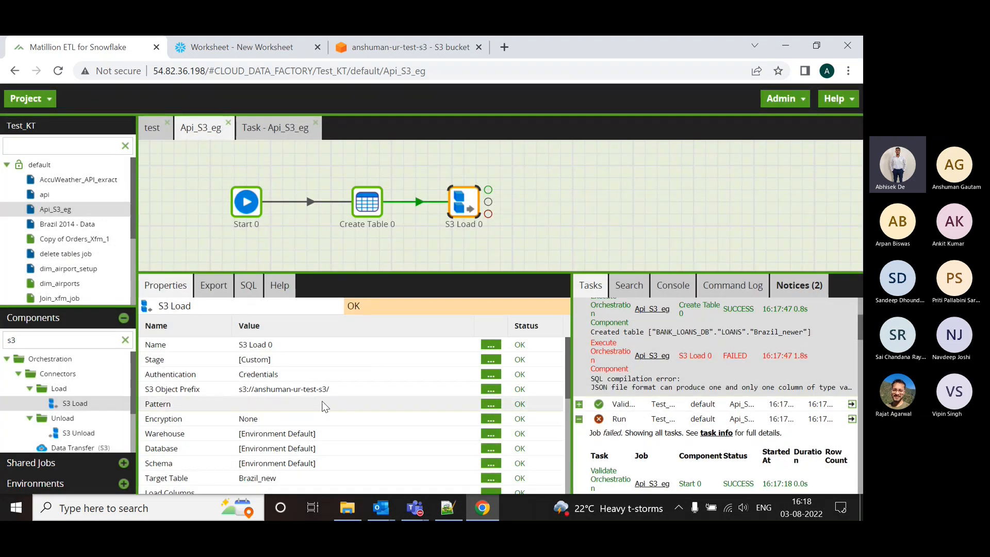
click(493, 405)
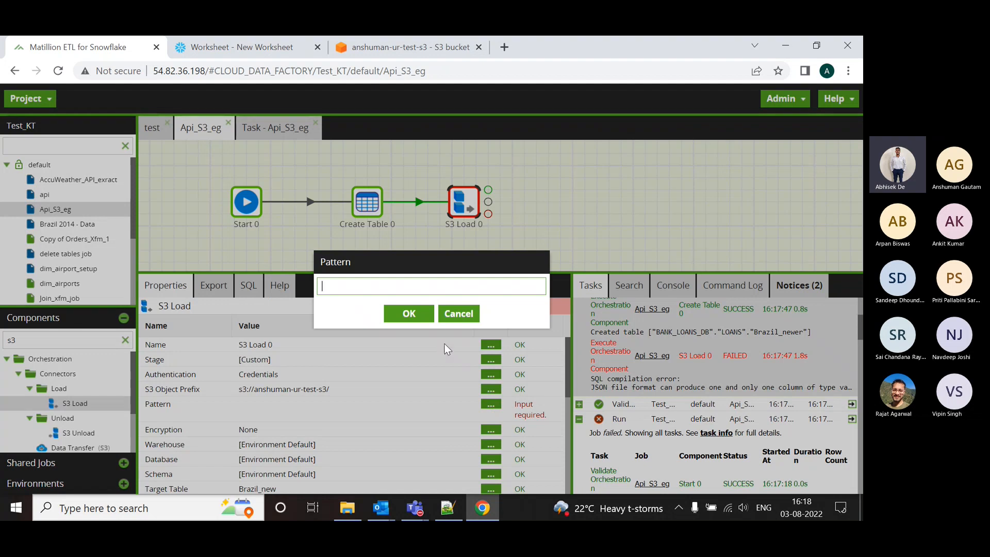
click(456, 319)
scroll(432, 384, down, 1)
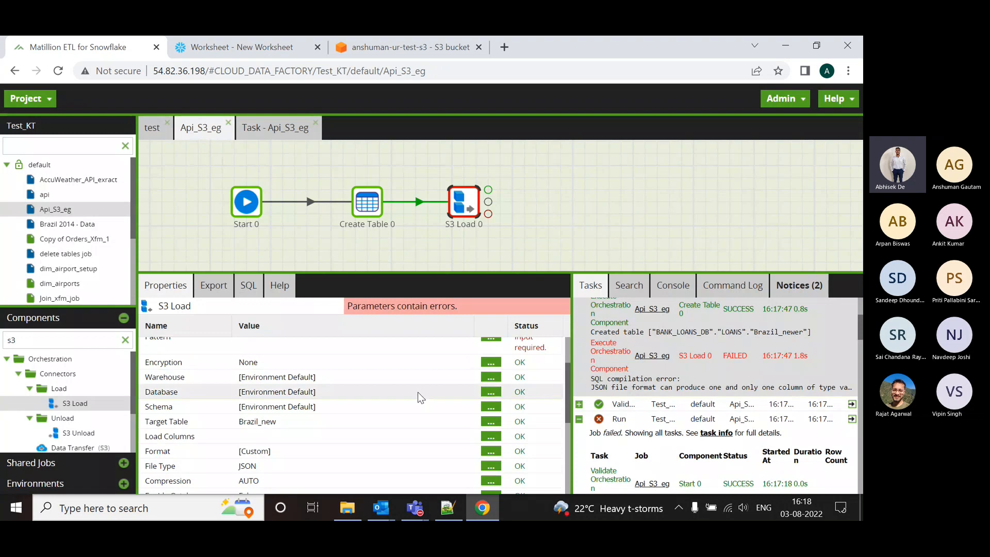
scroll(405, 424, up, 1)
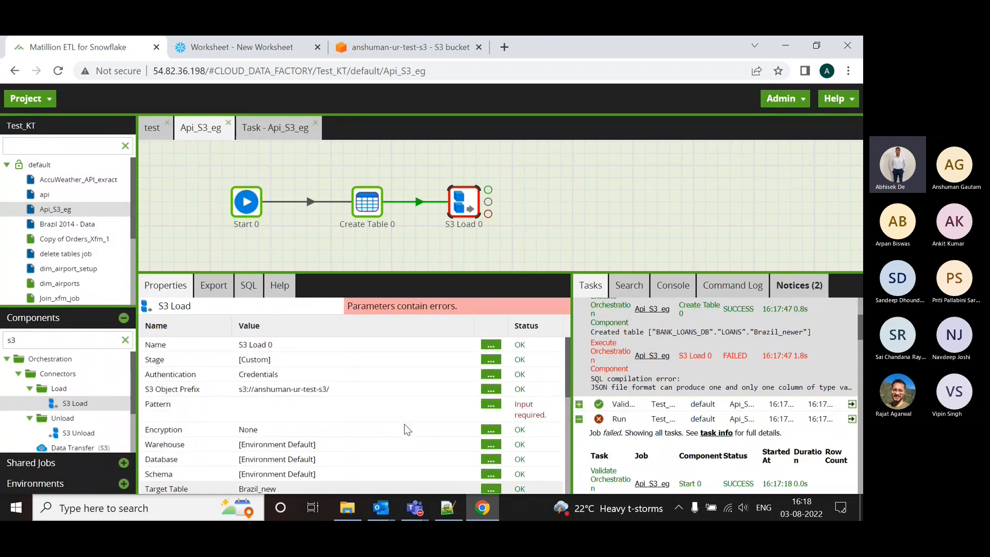
click(487, 405)
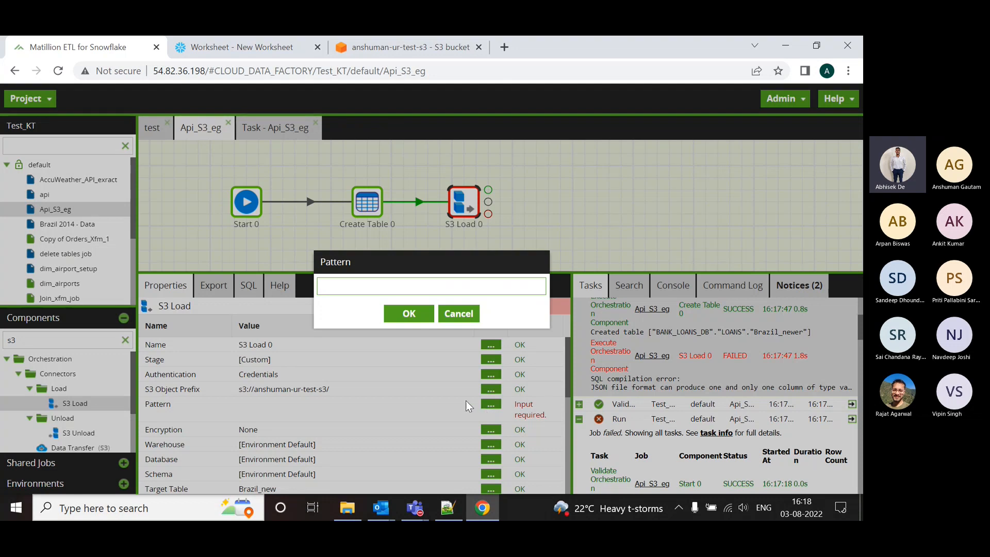
click(458, 314)
scroll(370, 432, down, 7)
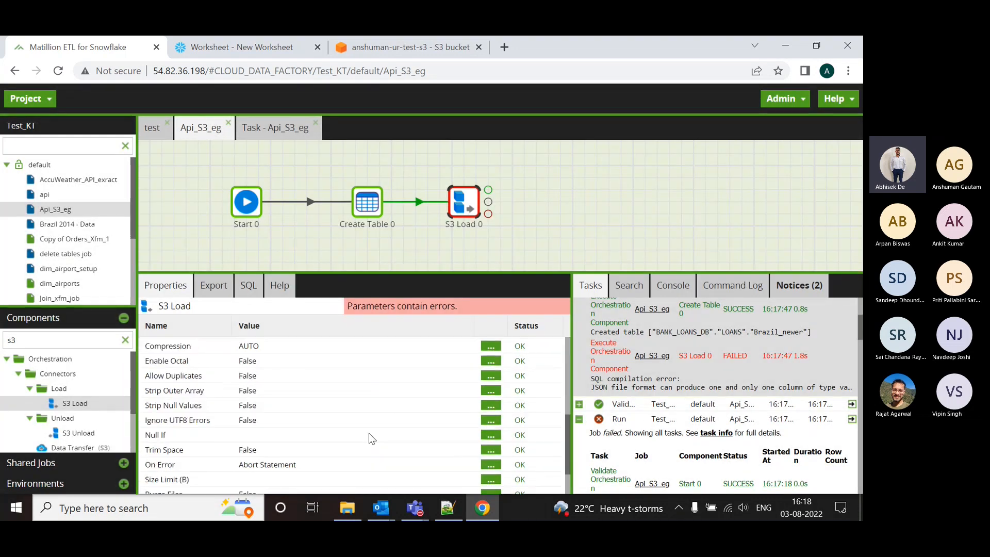
scroll(369, 433, up, 6)
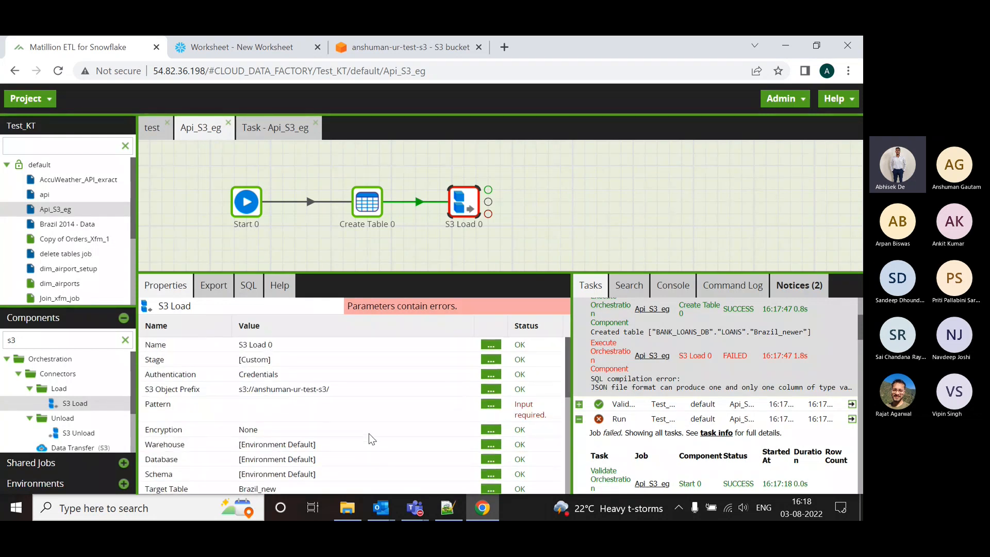
Set S3 Load 0's Pattern to .* so that it matches every file in the bucket.
click(490, 404)
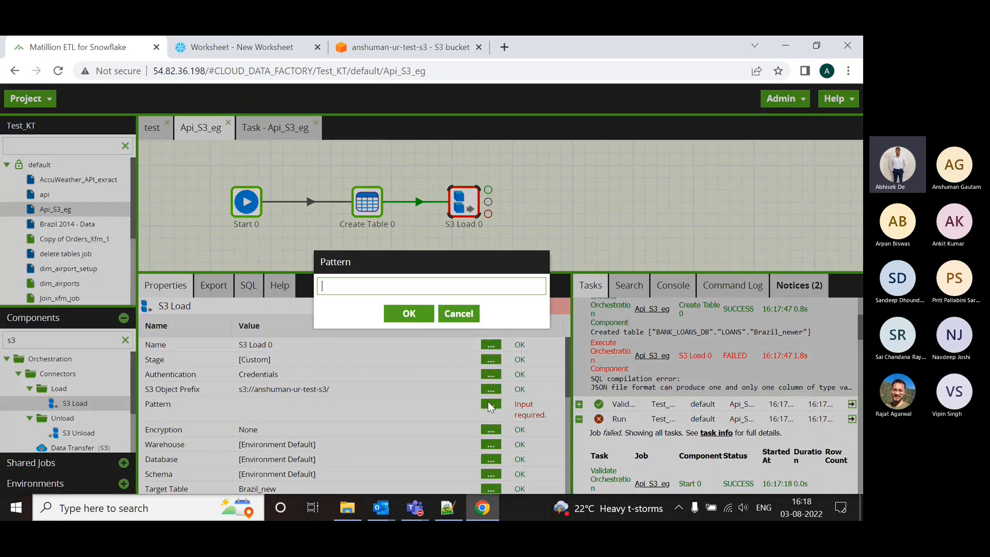
text(.)
text(*)
click(412, 320)
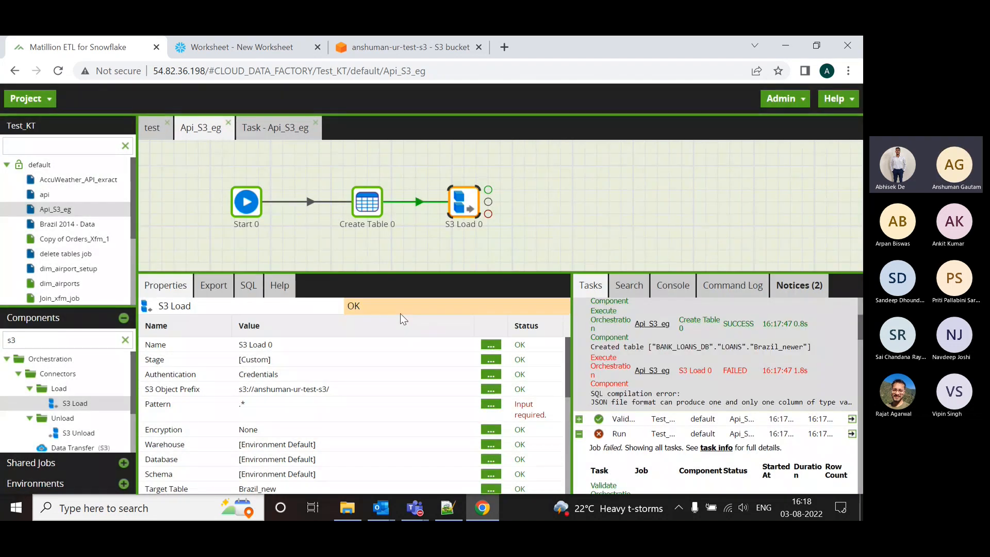
Run Api_S3_eg in Test_KT with the .* pattern and read S3 Load 0's full task message.
scroll(462, 408, down, 6)
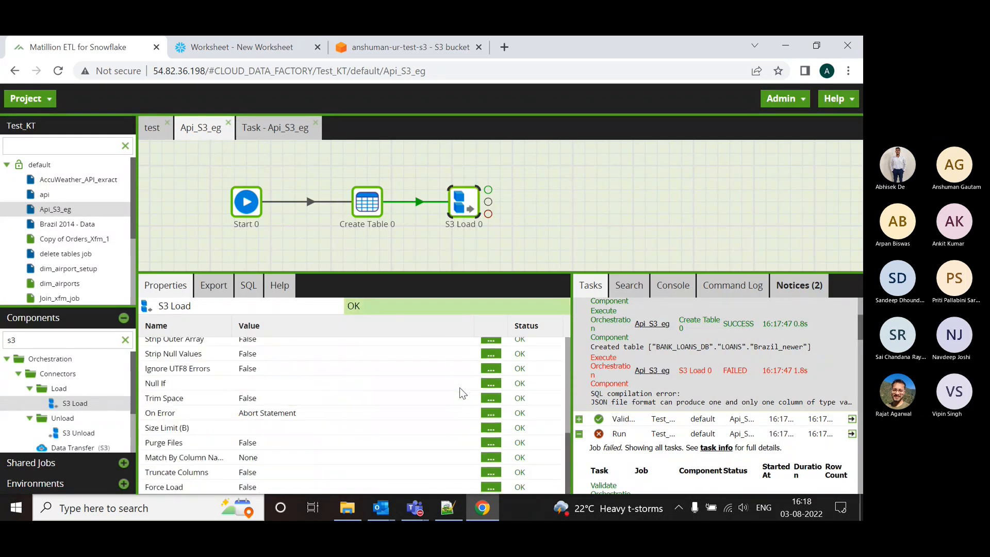
right_click(554, 166)
click(561, 194)
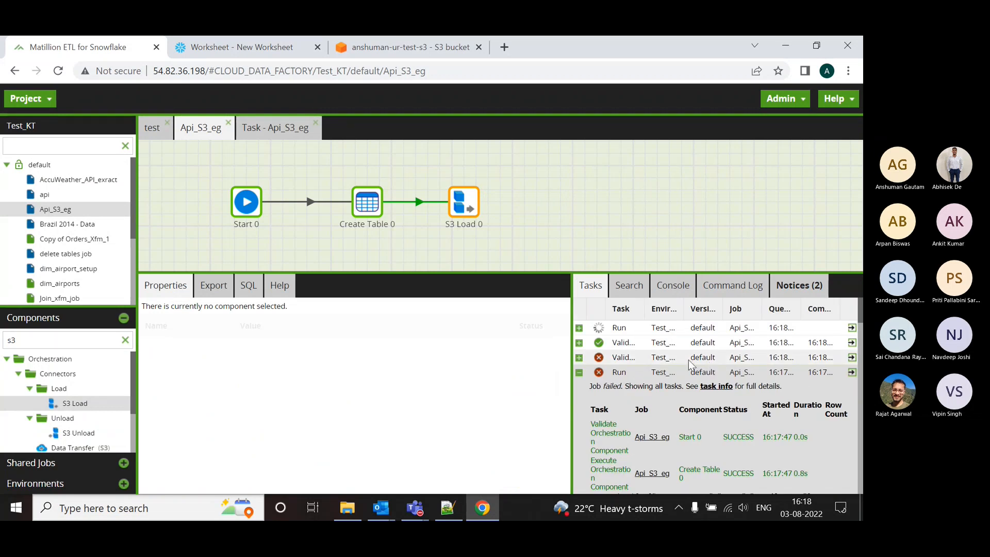
click(579, 328)
scroll(665, 454, down, 3)
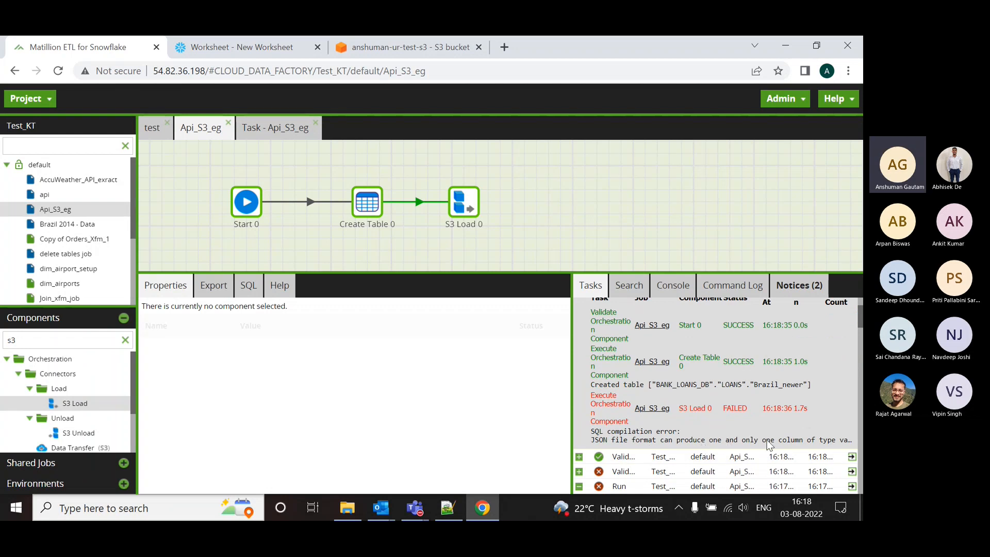
click(815, 441)
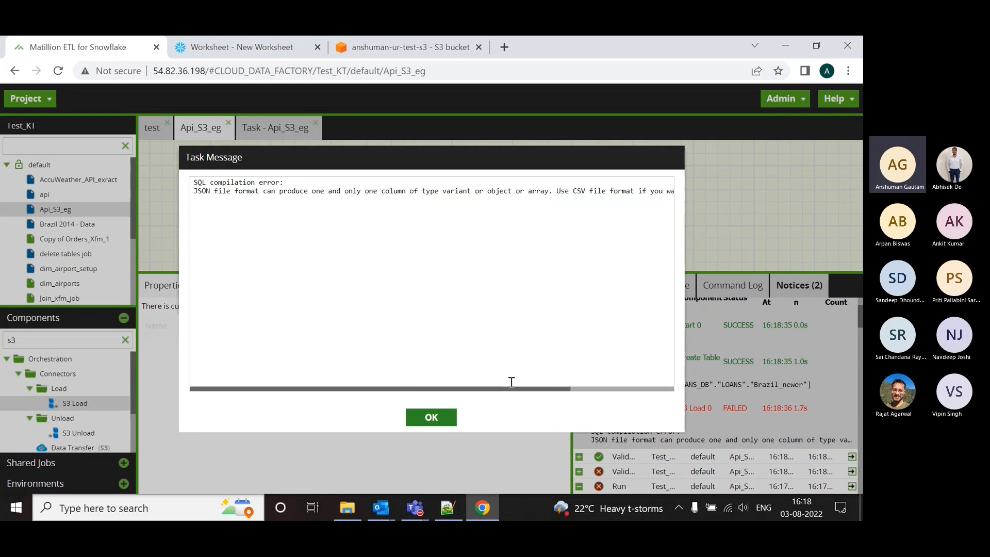
drag(510, 388, 645, 391)
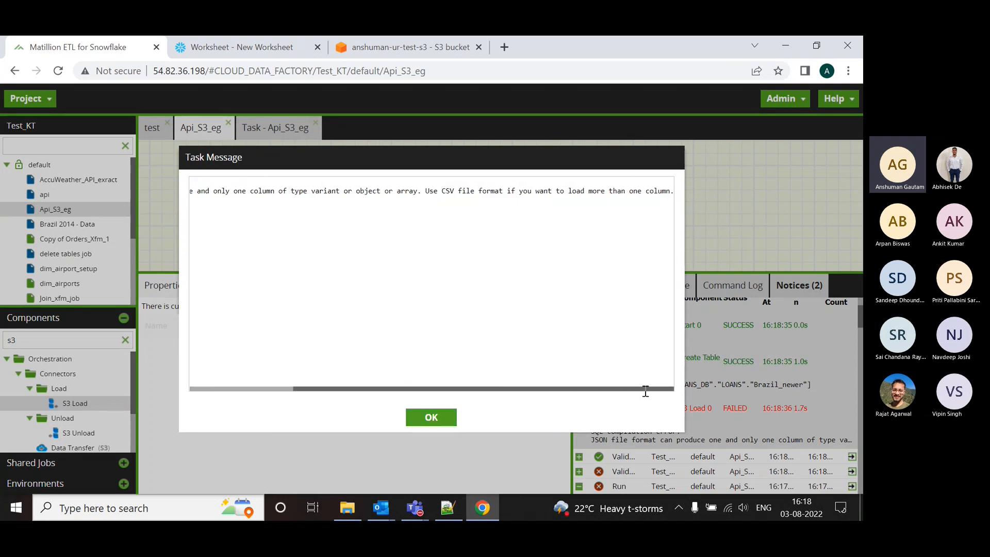
click(430, 413)
click(443, 419)
Change S3 Load 0's Target Table to Brazil_newer.
click(457, 203)
scroll(309, 387, down, 2)
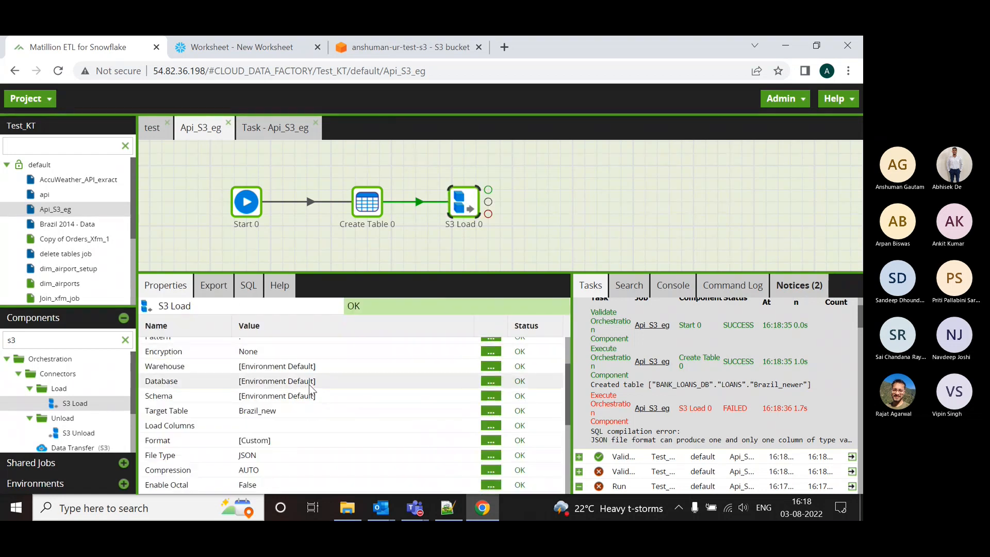
click(491, 410)
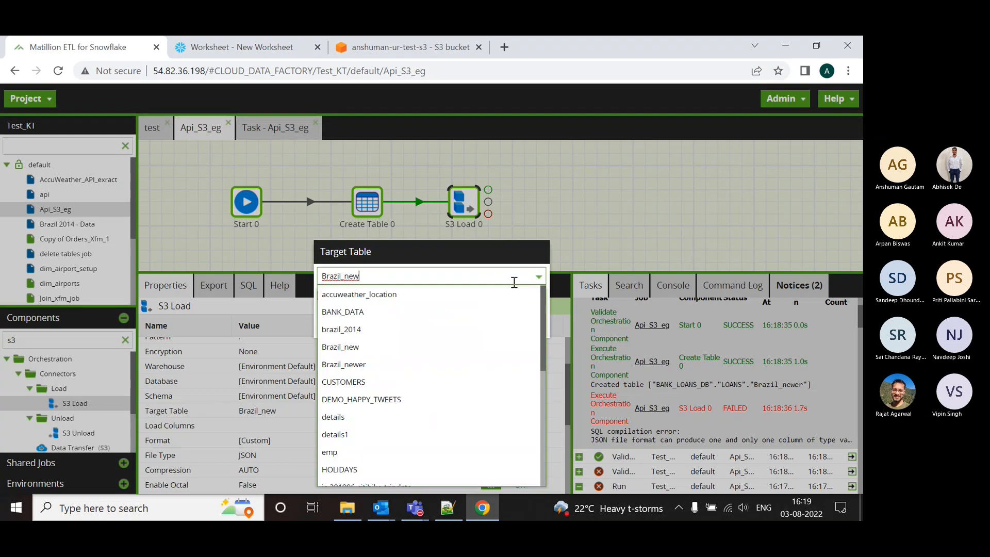
click(430, 365)
click(419, 325)
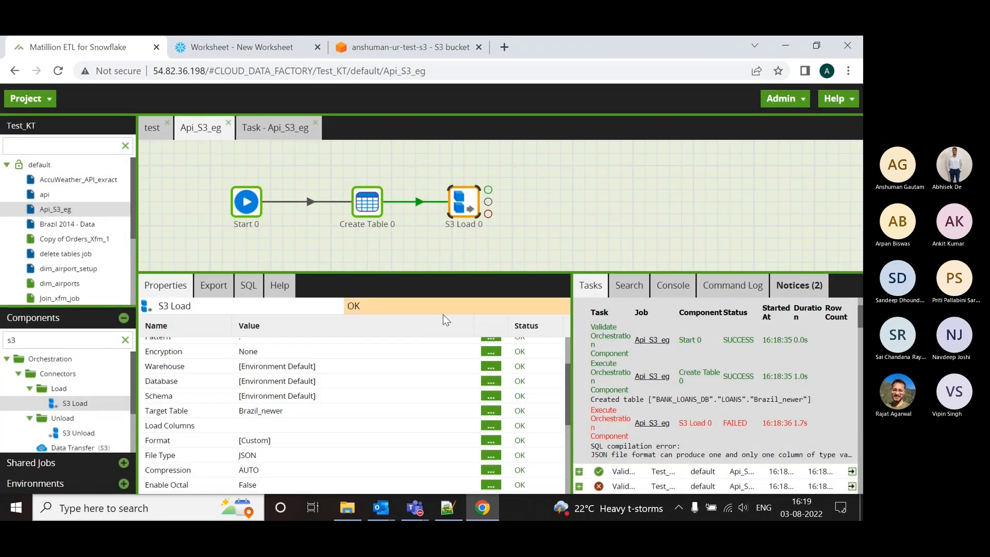
Rerun Api_S3_eg in Test_KT with the Brazil_newer target table and check the component results.
right_click(539, 165)
click(568, 185)
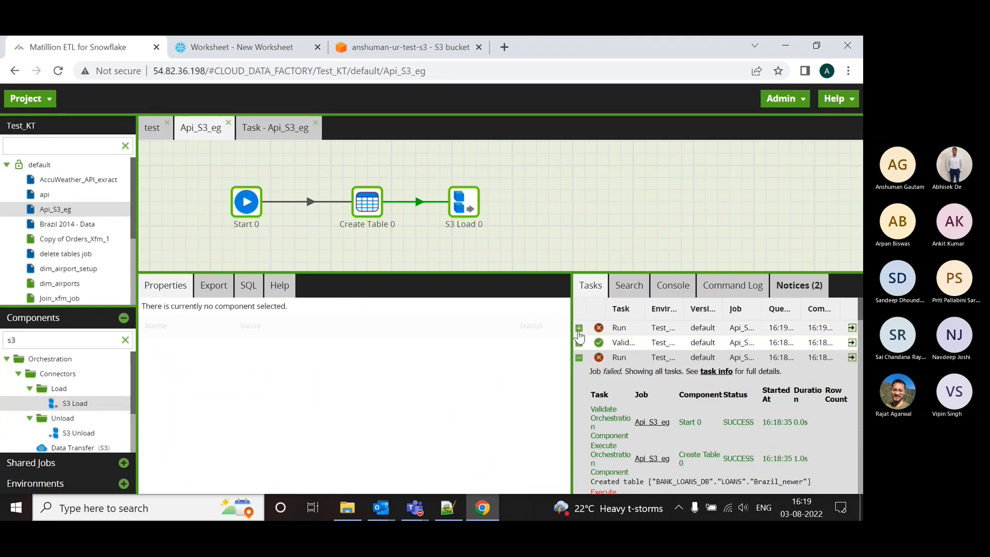
click(579, 328)
scroll(648, 397, down, 3)
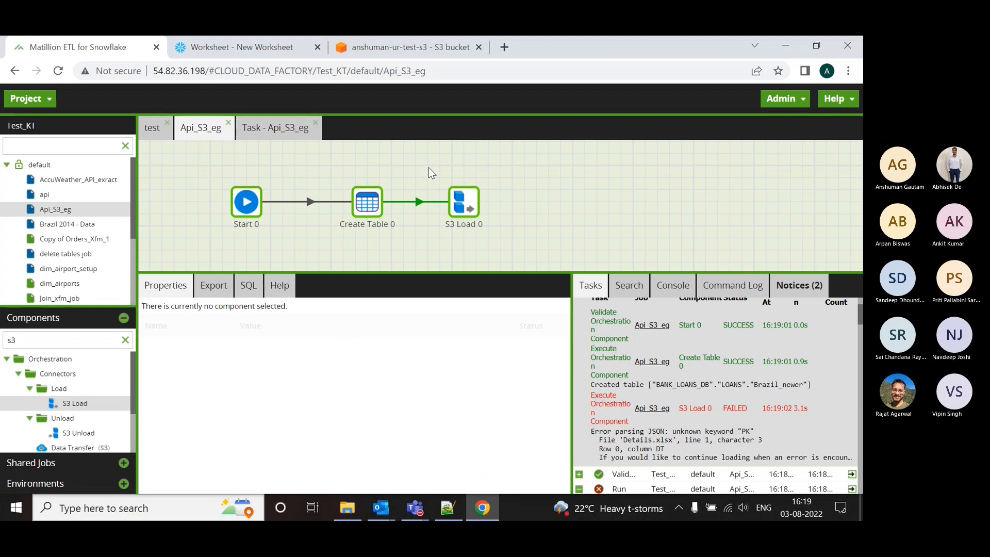
Set S3 Load 0's Pattern to .json.
click(463, 203)
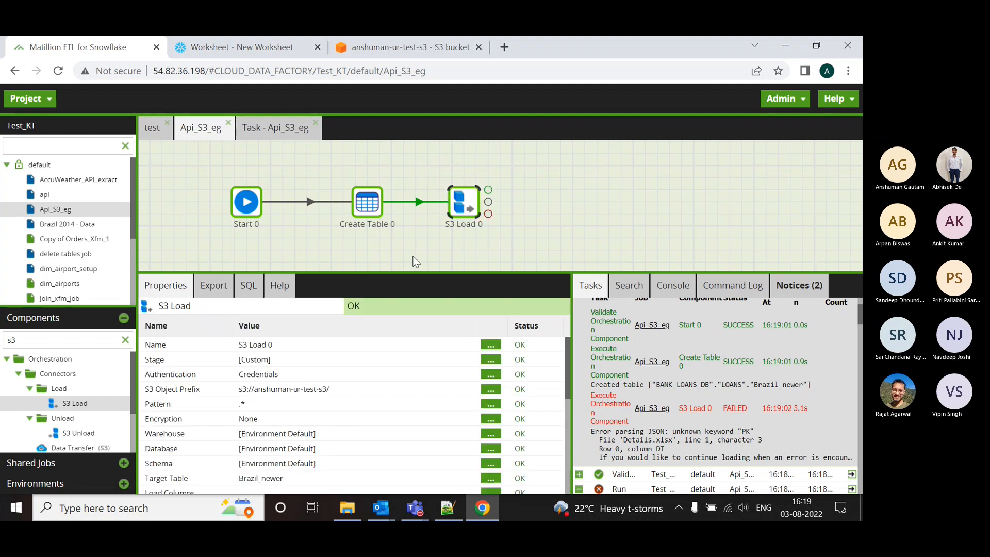
click(491, 404)
key(ctrl+a)
key(BackSpace)
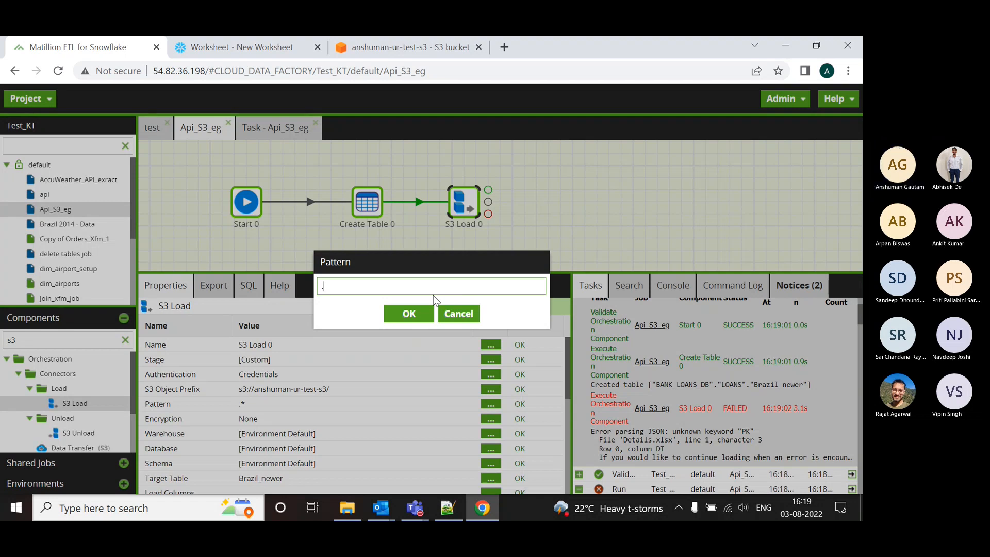
text(.json)
click(410, 322)
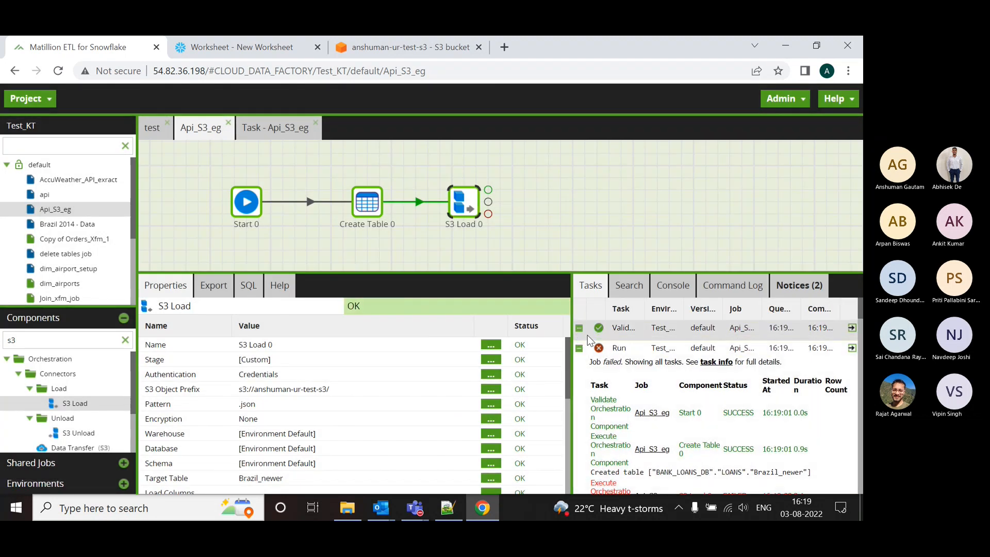
Run Api_S3_eg in Test_KT with the .json pattern and the Brazil_newer target table.
right_click(561, 170)
click(598, 192)
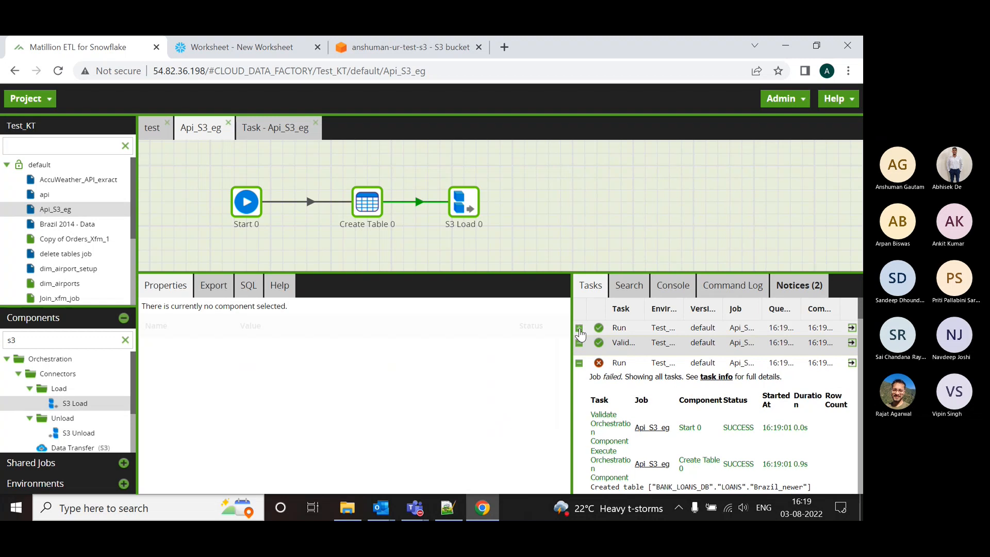
Review the component results of the latest Api_S3_eg run.
click(579, 328)
scroll(722, 371, down, 3)
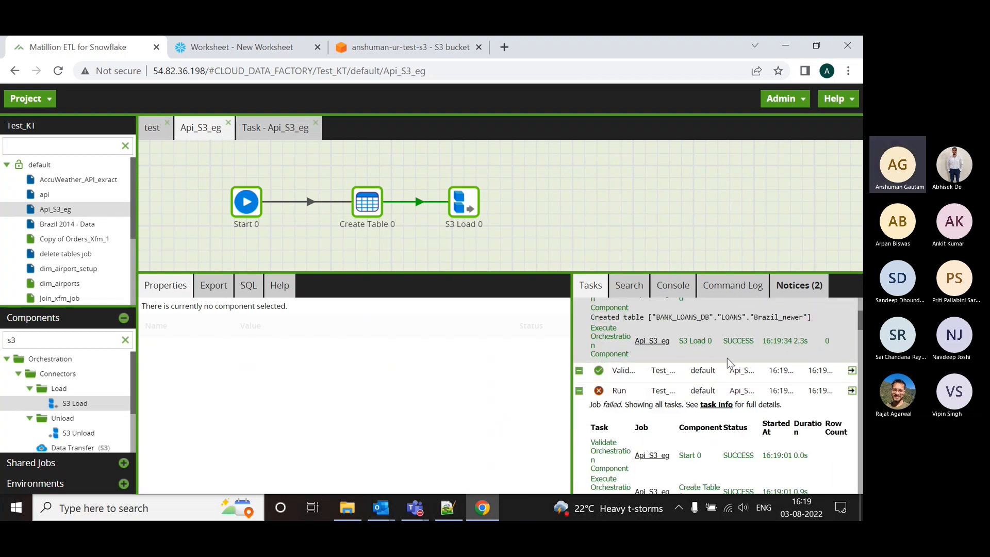
scroll(728, 332, up, 2)
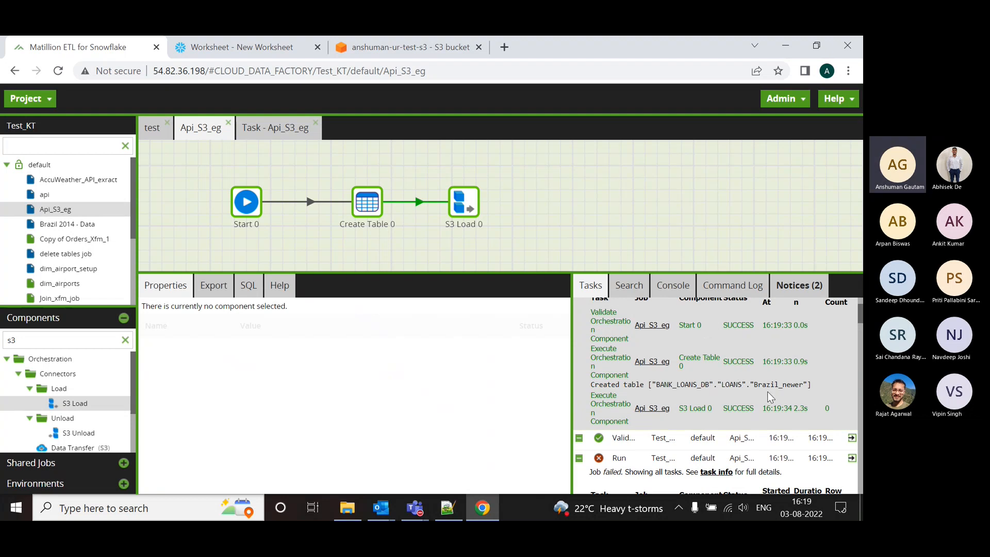
Compare S3 Load 0's Pattern property with the JSON file name in the S3 bucket's object list.
click(459, 206)
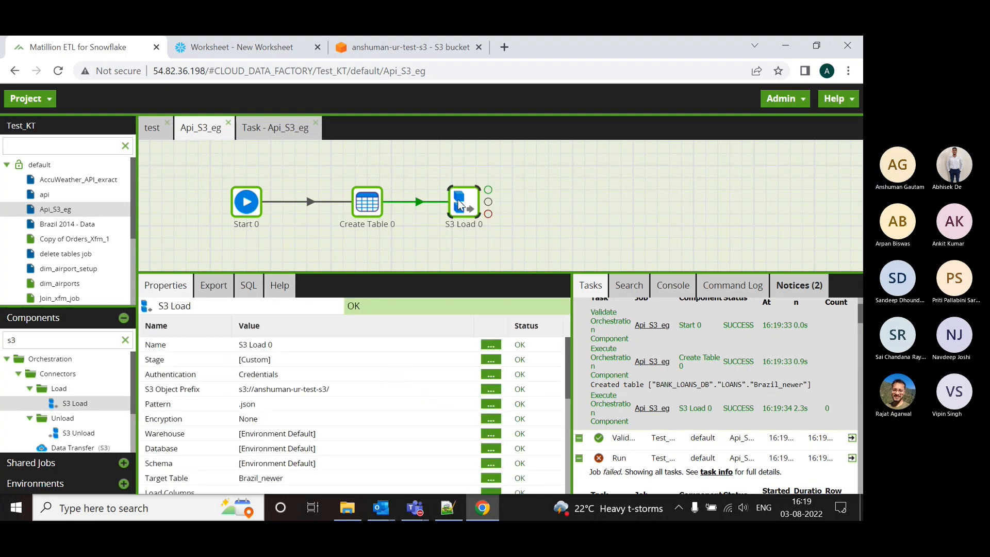
click(214, 292)
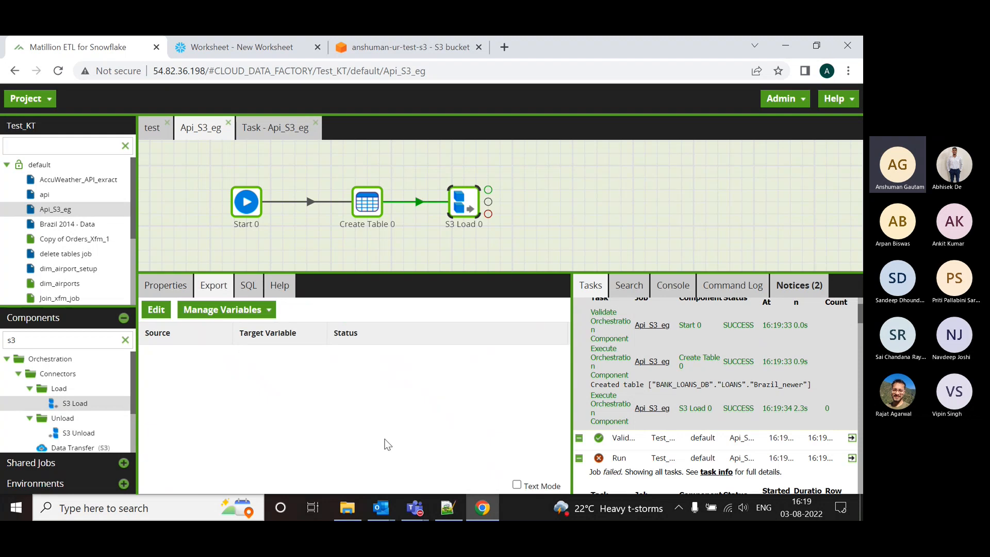
click(178, 286)
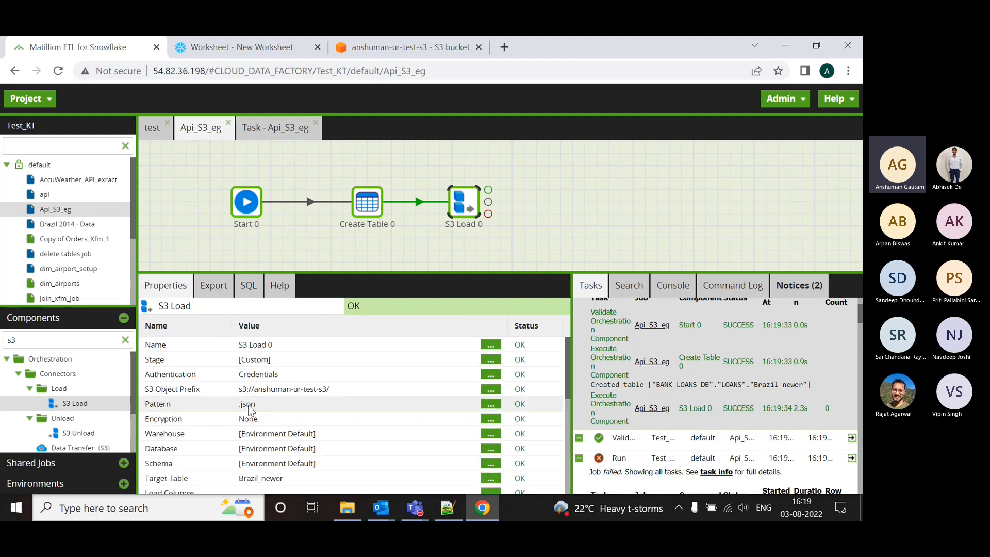
click(384, 47)
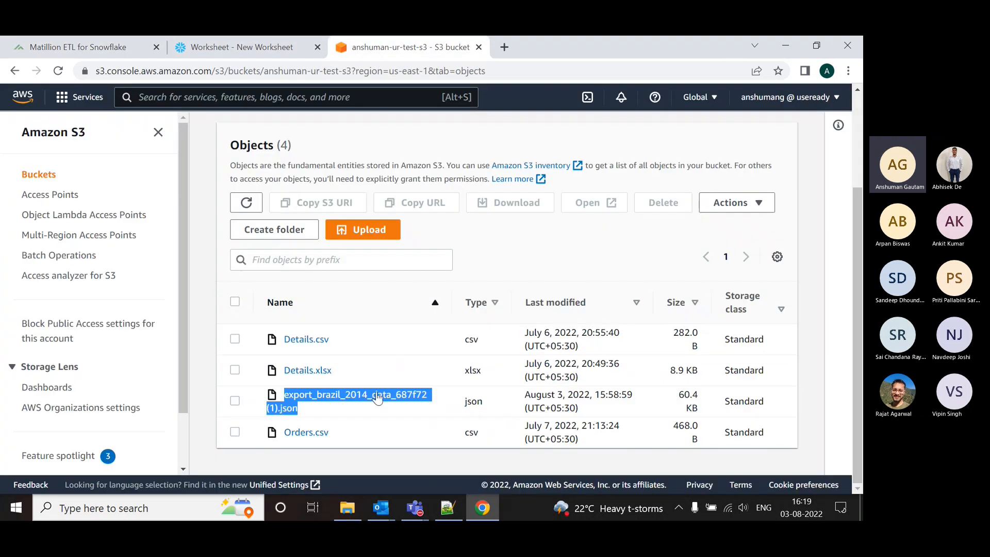
click(363, 304)
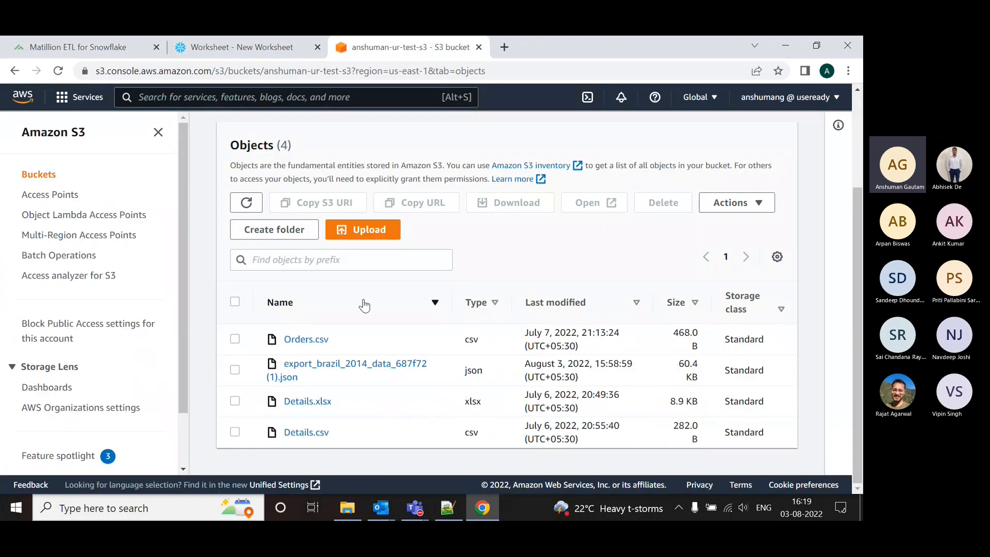
click(77, 48)
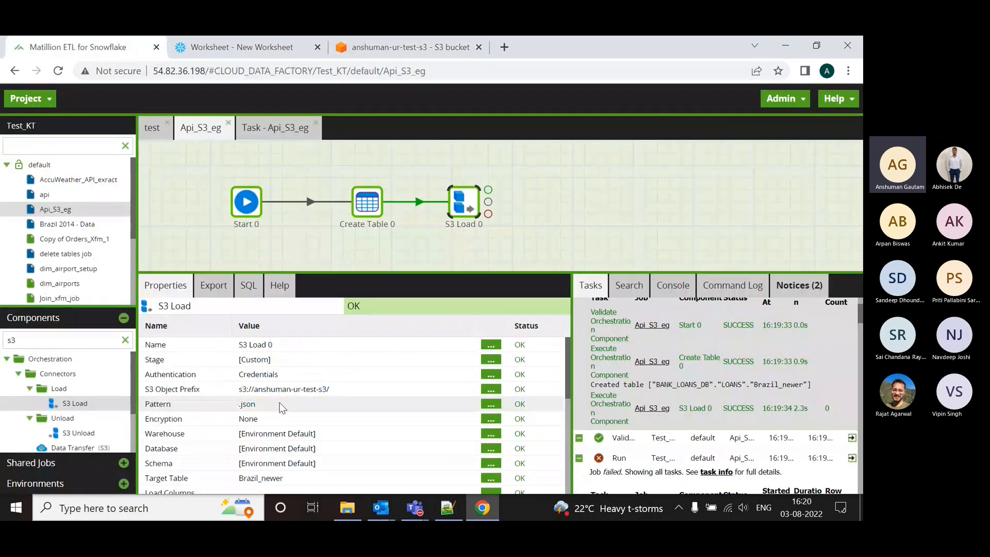
Check S3 Load 0's File Type options, keep JSON selected, and enlarge the job canvas.
scroll(426, 398, down, 3)
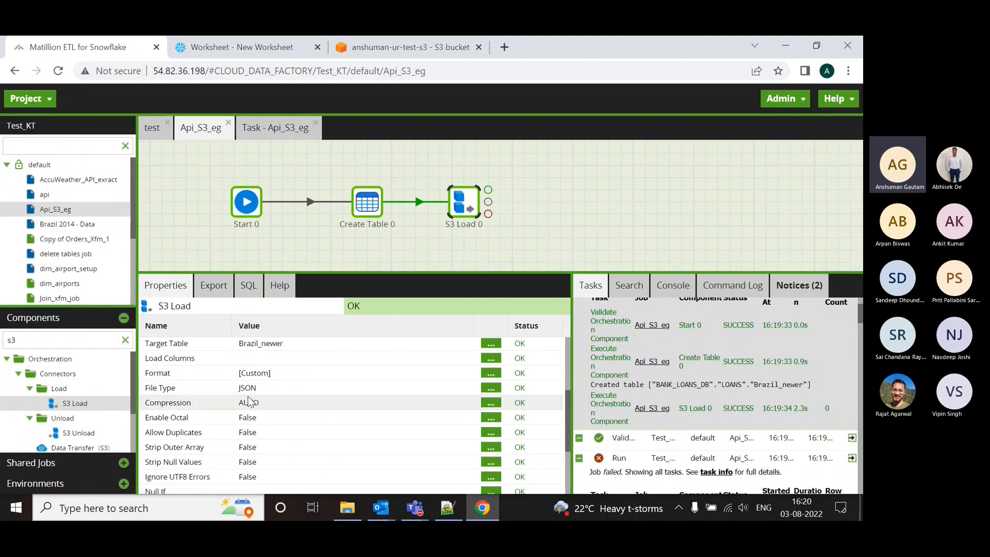
click(491, 388)
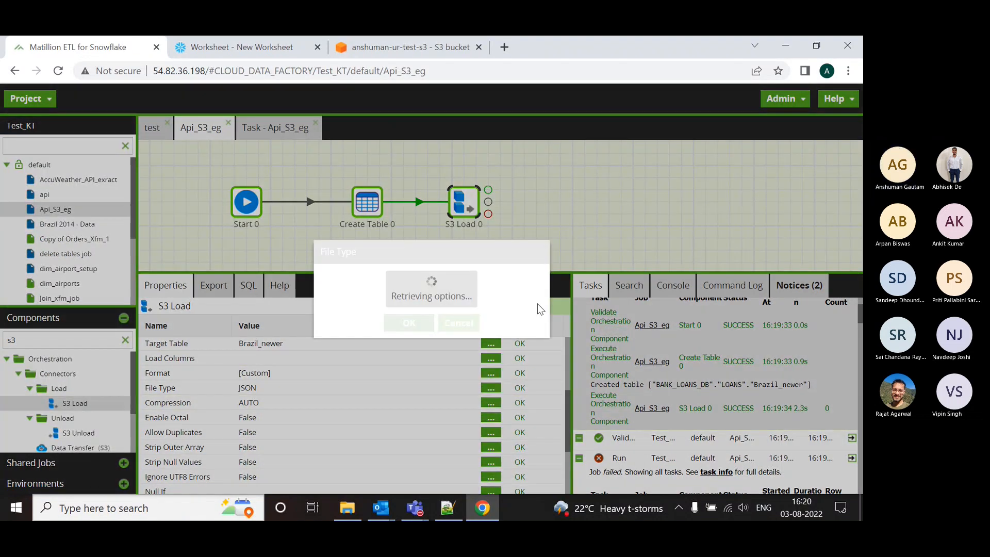
click(531, 281)
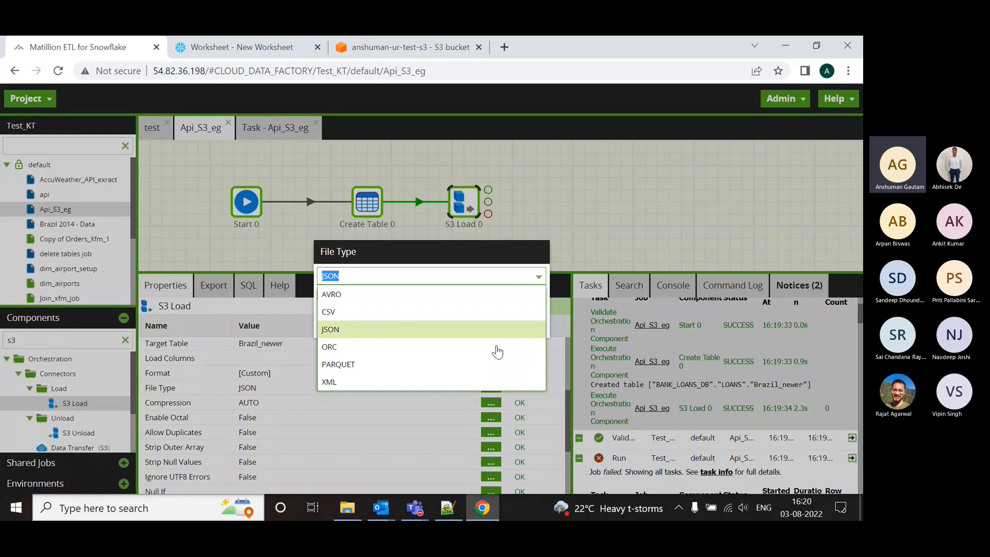
click(382, 325)
click(413, 323)
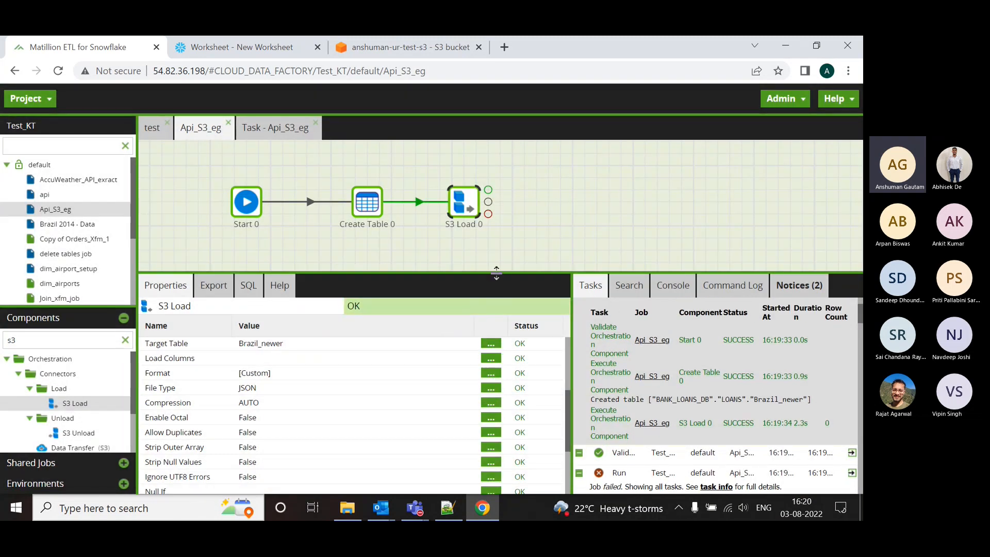
drag(497, 270, 496, 375)
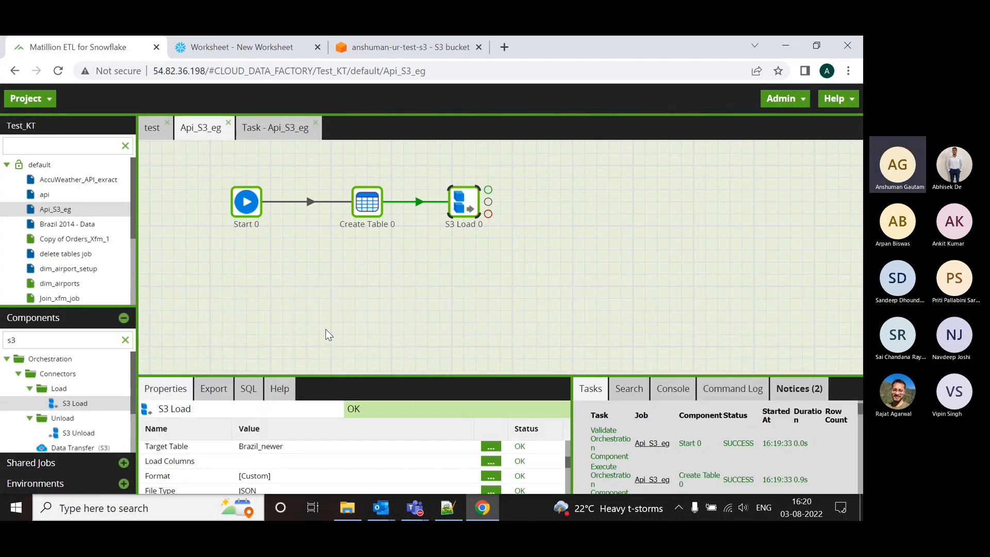
Switch to the Teams meeting, dismiss the recording notice, check the participant list, and return to Matillion.
mouse_move(417, 503)
click(451, 435)
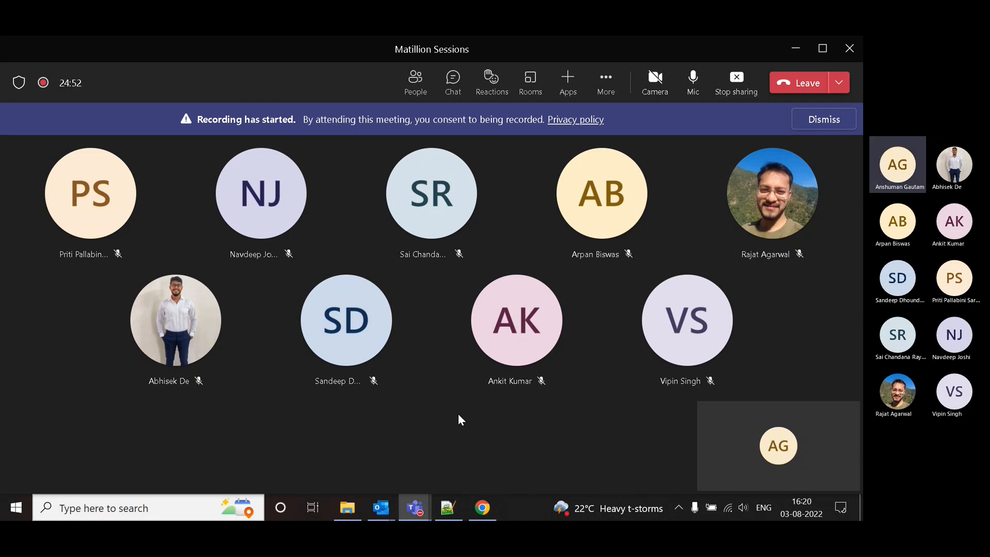
click(819, 120)
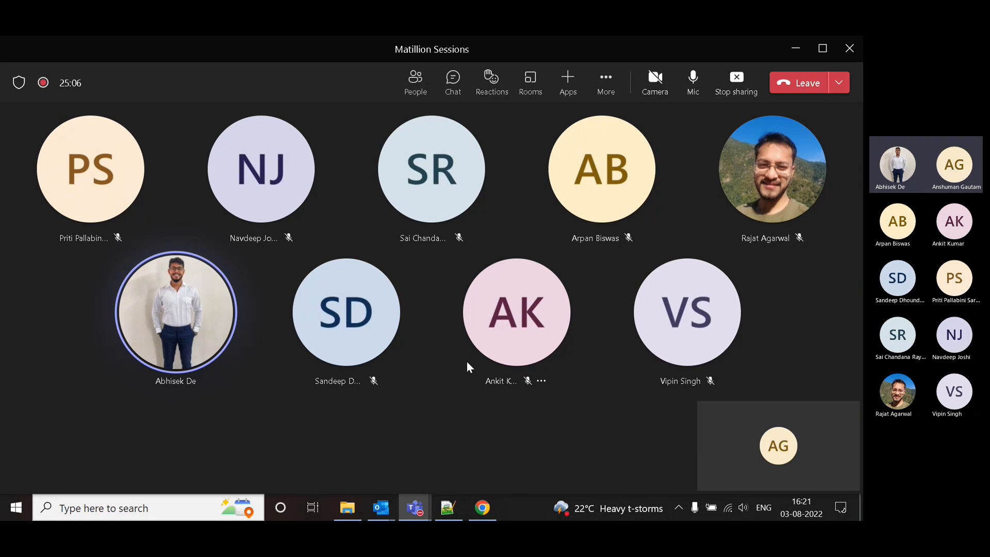
click(413, 88)
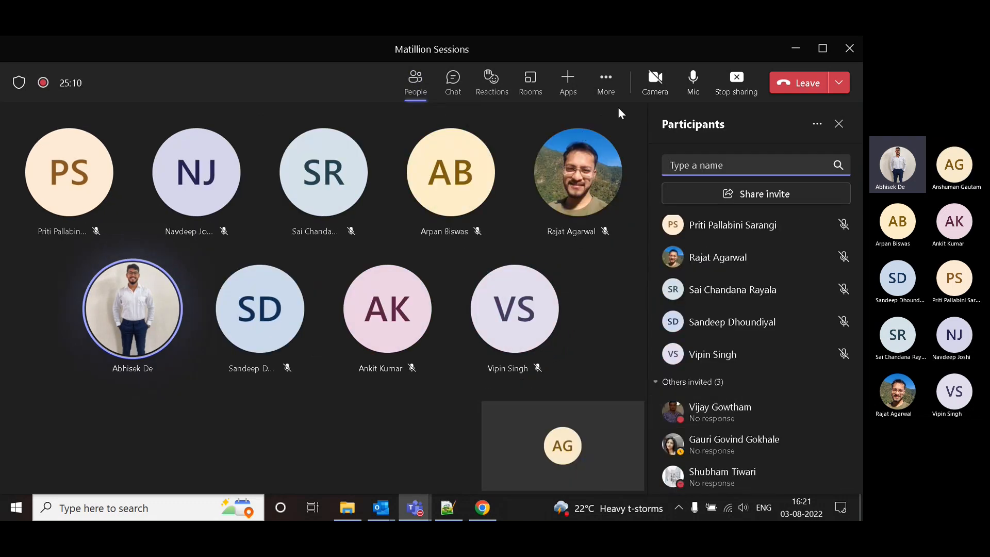
click(835, 126)
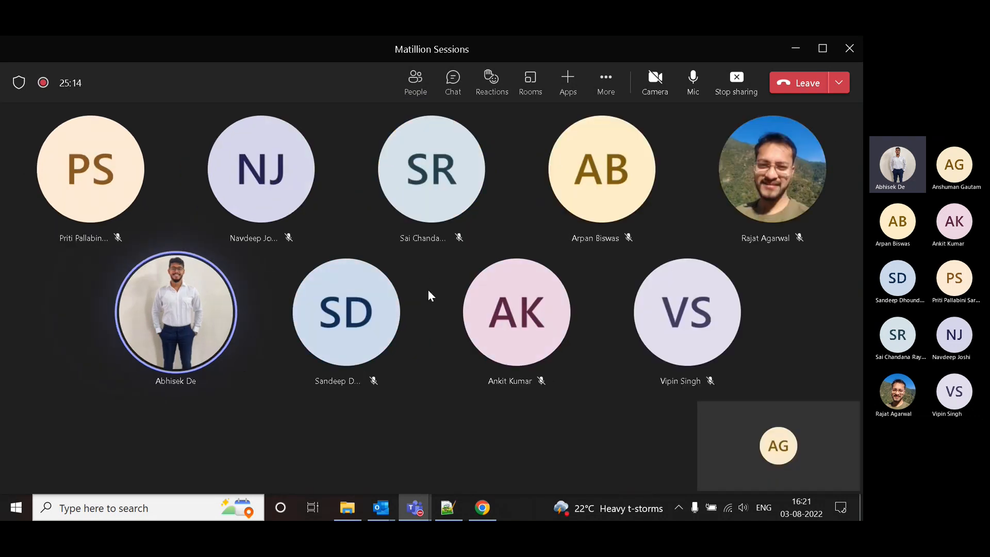
click(794, 48)
Examine the Api_S3_eg job and its task results, and return to the test job.
click(155, 129)
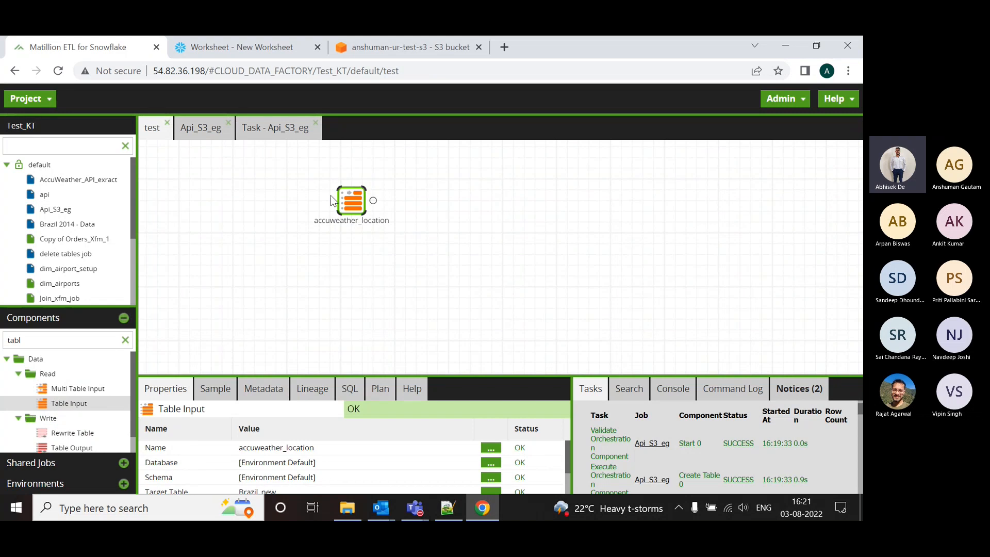
drag(356, 202, 302, 224)
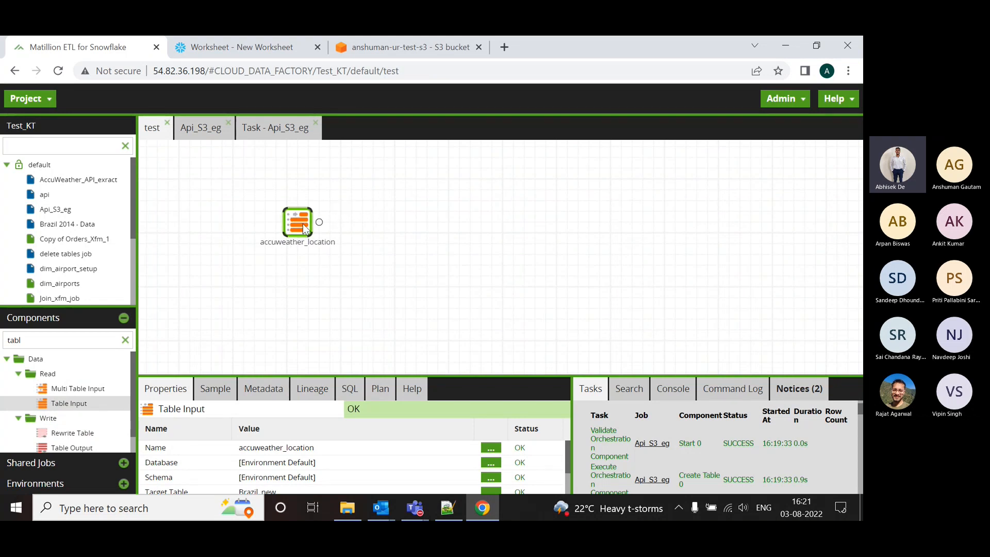
click(273, 128)
click(209, 133)
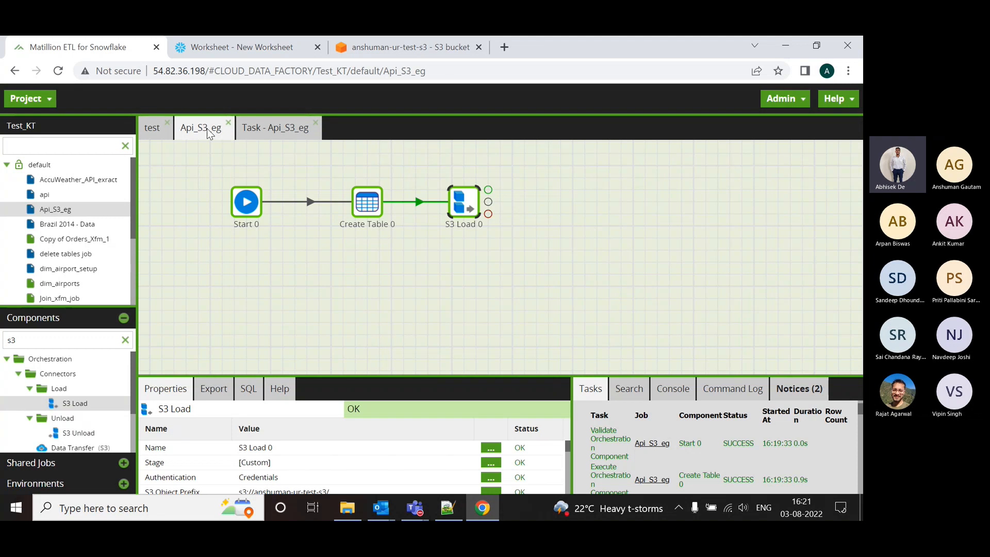
click(277, 137)
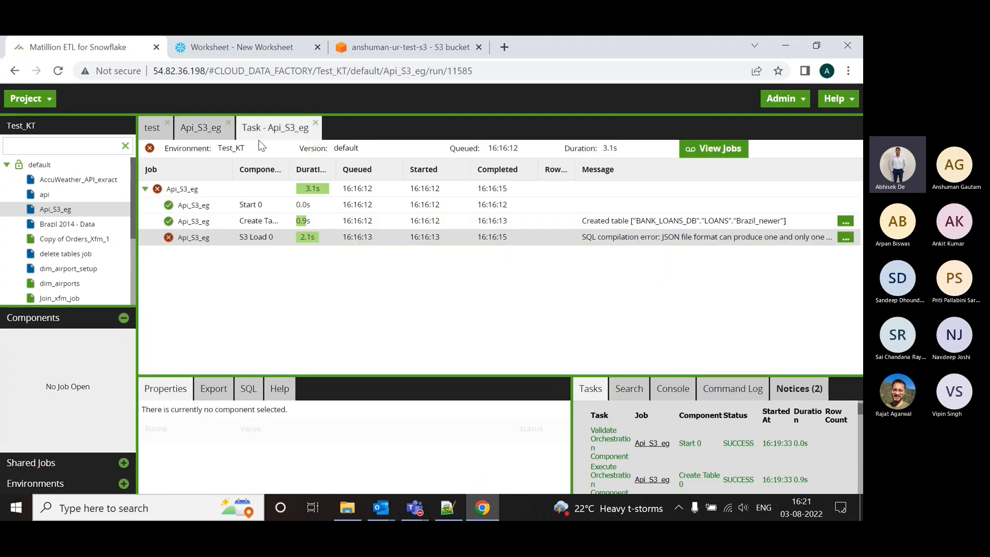
click(189, 133)
click(152, 129)
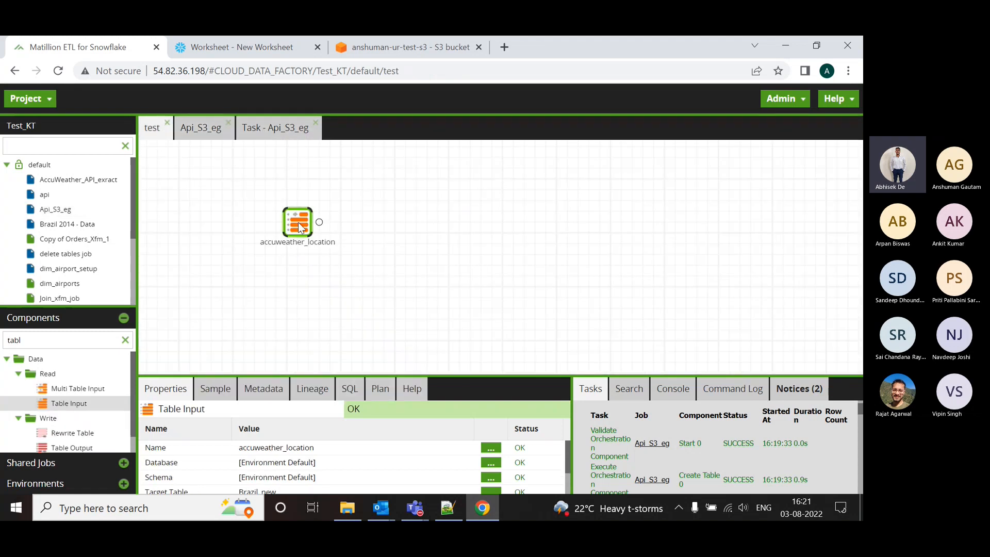
Enlarge the component details area and sample the data of the accuweather_location table input.
drag(490, 371, 486, 282)
drag(297, 227, 265, 201)
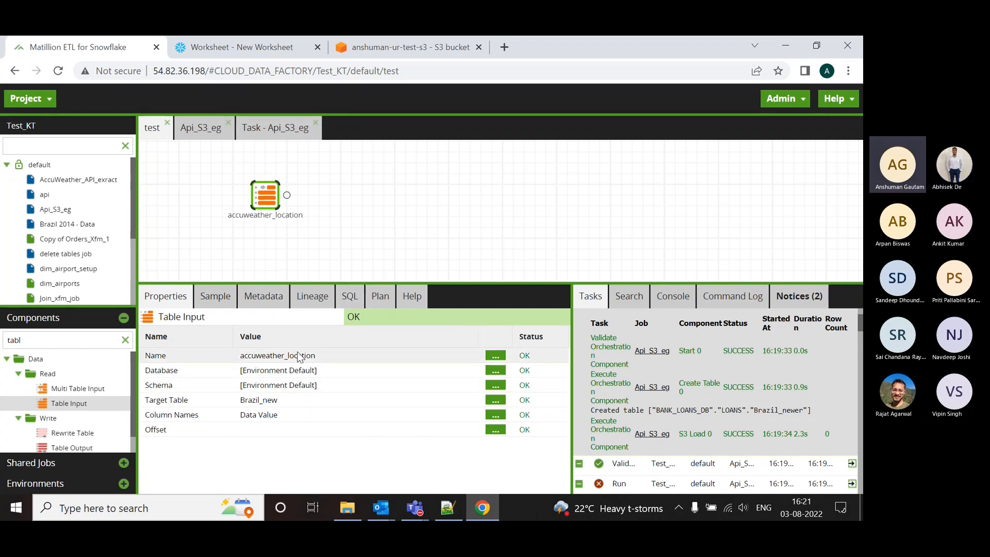
click(215, 297)
click(178, 324)
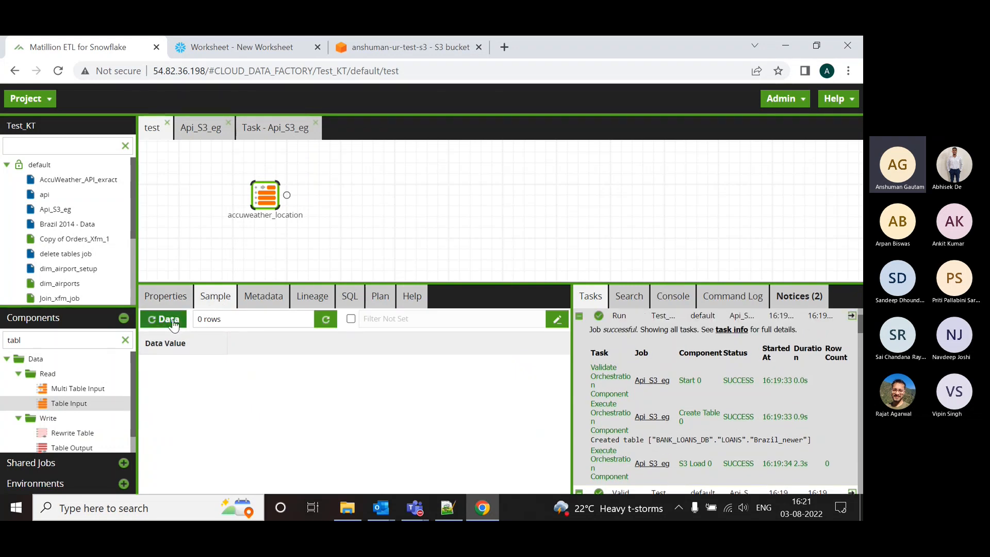
Reselect Brazil_new as the Target Table of the accuweather_location table input.
click(165, 296)
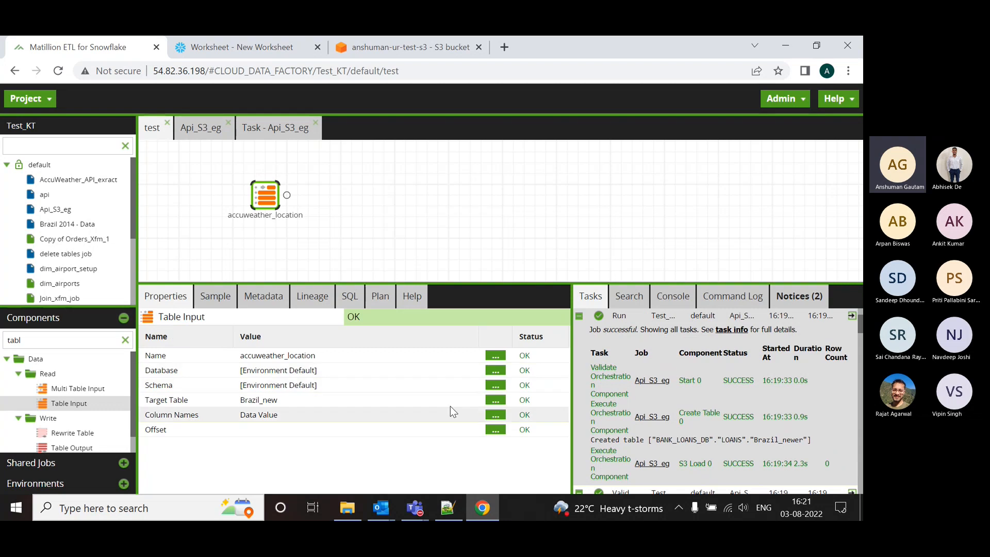
click(496, 400)
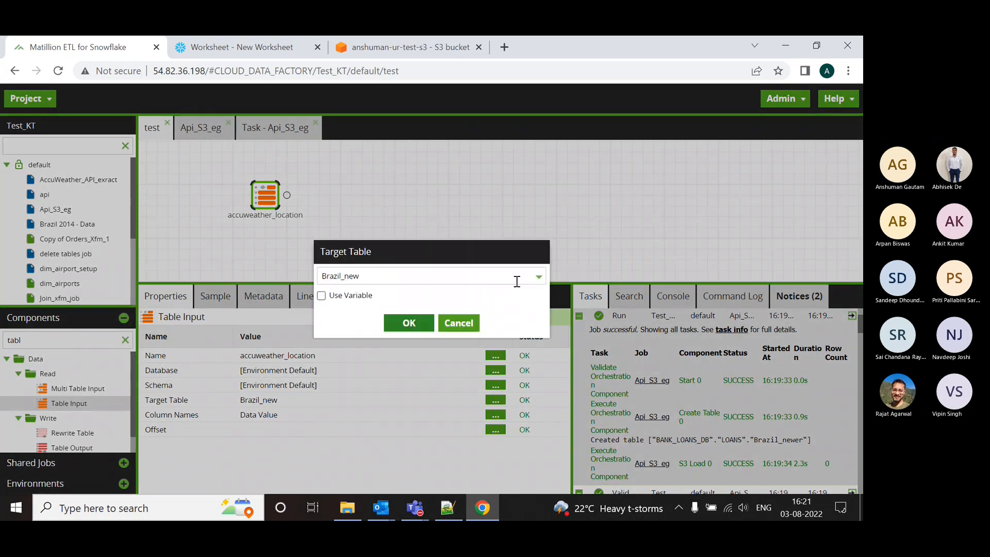
click(516, 277)
click(404, 295)
click(403, 324)
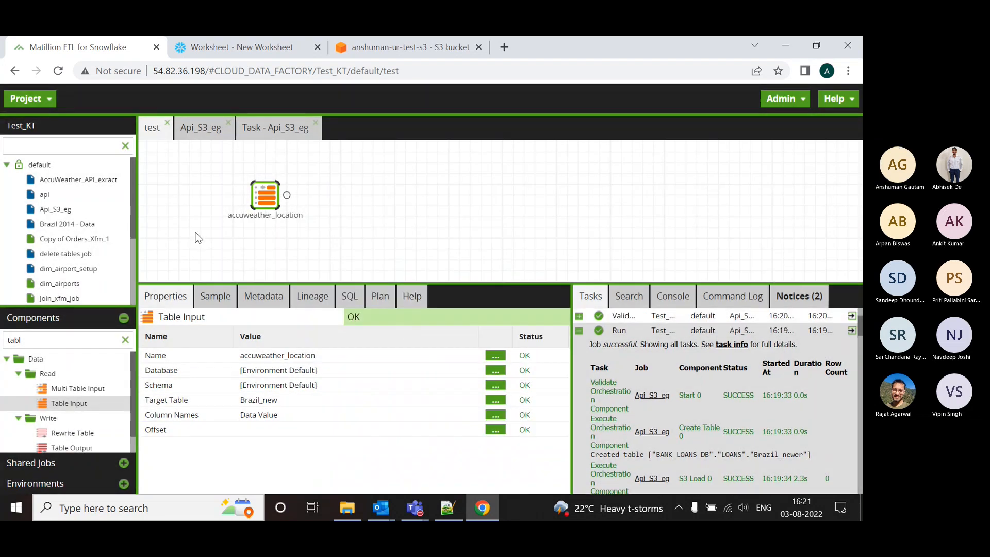
Sample accuweather_location's data again and examine the JSON records in the Data Value column.
click(203, 301)
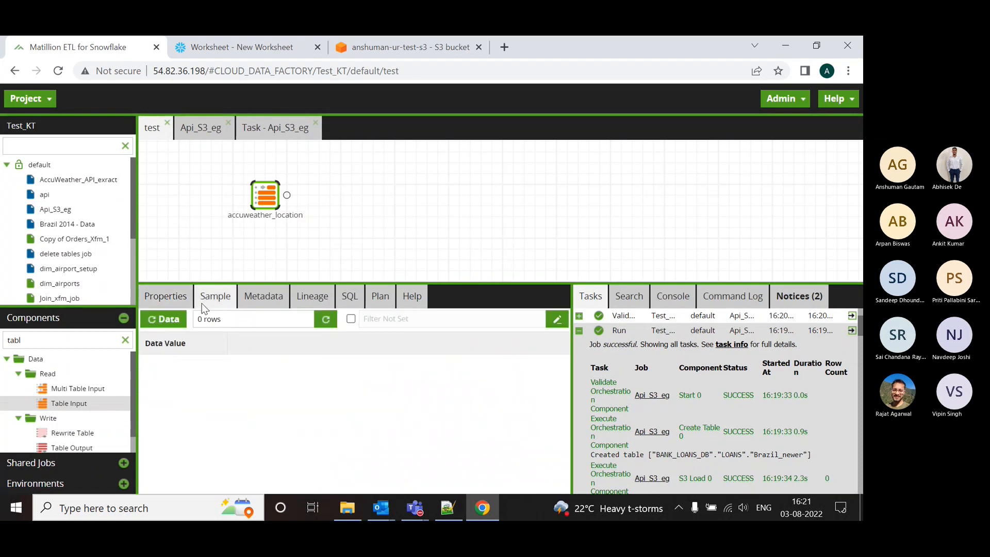
click(165, 319)
scroll(212, 399, down, 10)
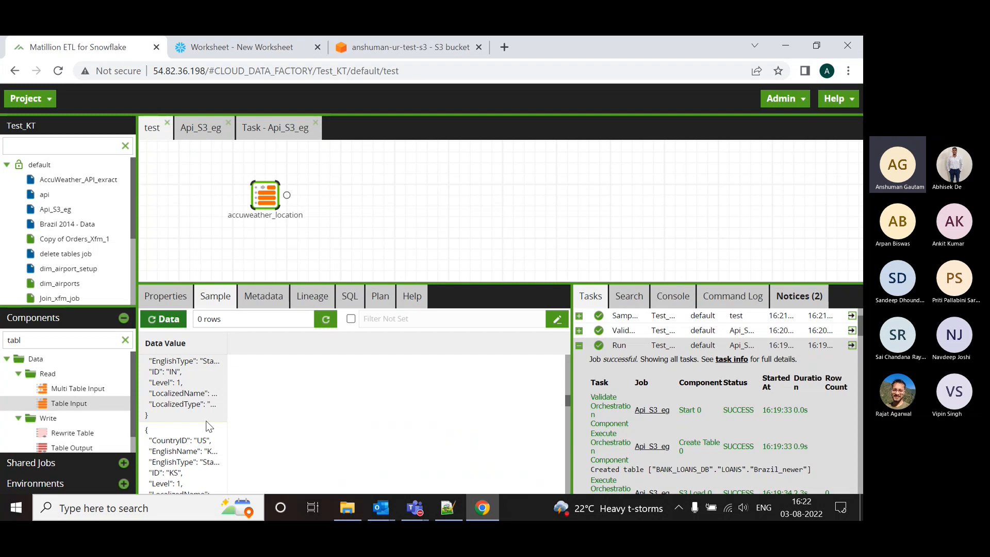
scroll(208, 425, down, 3)
scroll(561, 417, down, 2)
drag(570, 403, 569, 356)
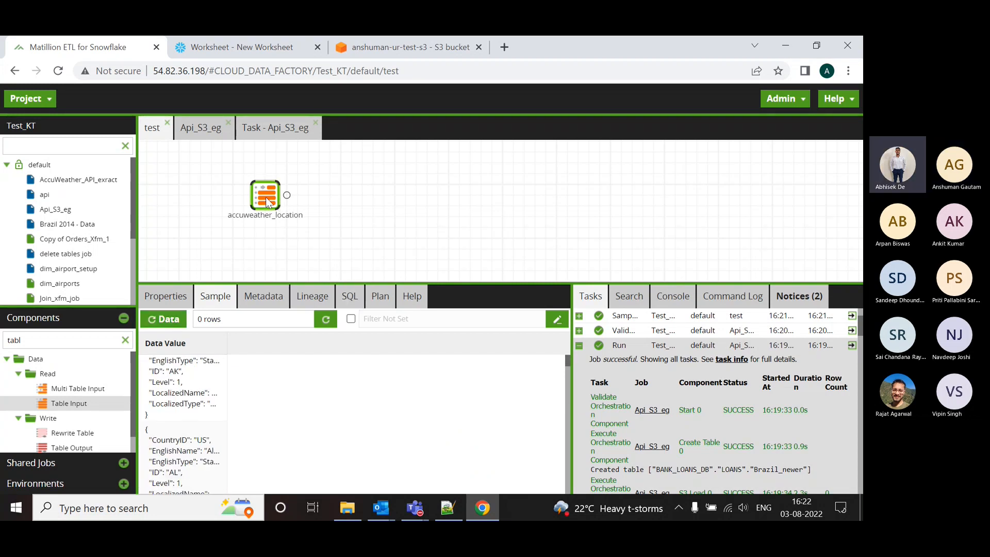
Make room on the test job canvas and add an Extract Nested Data component beside accuweather_location.
drag(267, 201, 223, 201)
scroll(208, 420, up, 2)
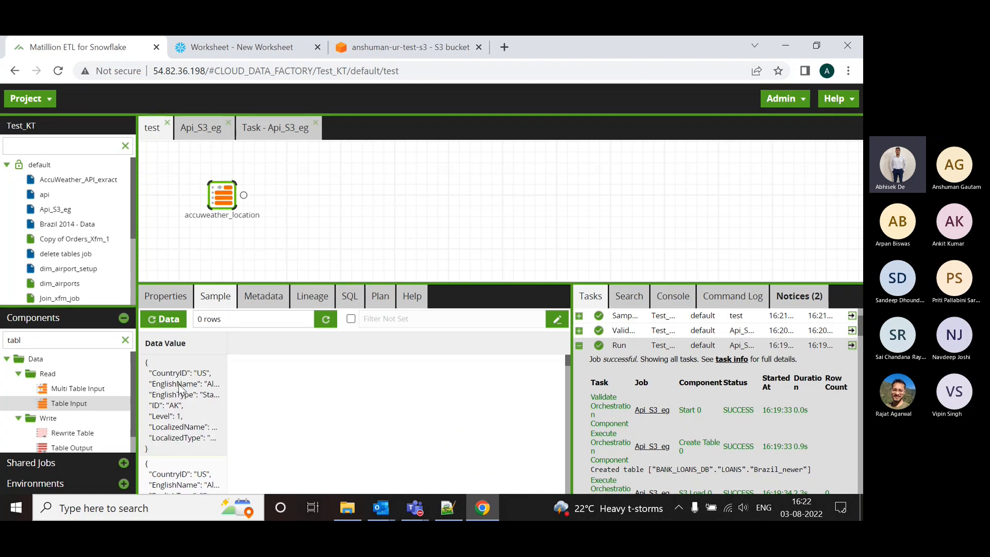
drag(453, 283, 474, 372)
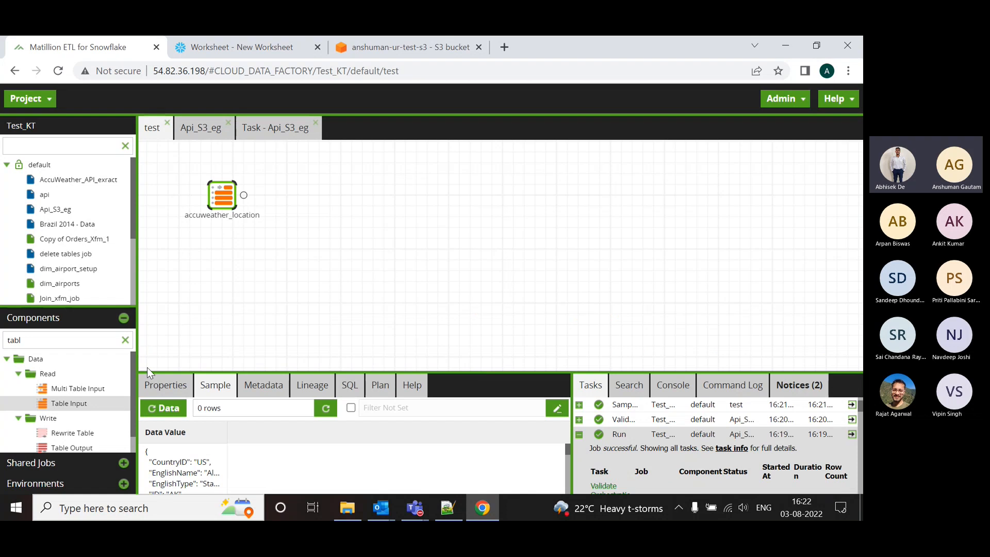
double_click(76, 339)
key(BackSpace)
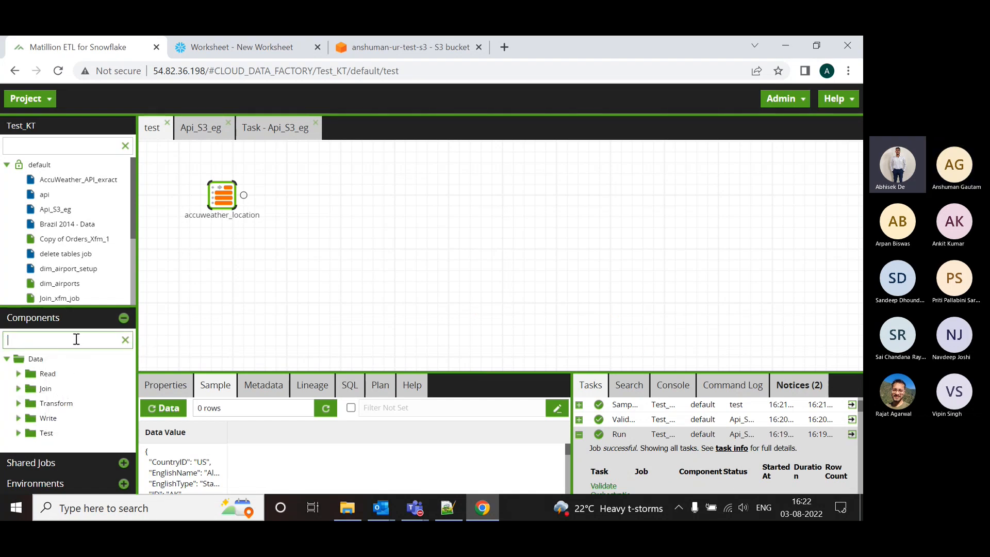
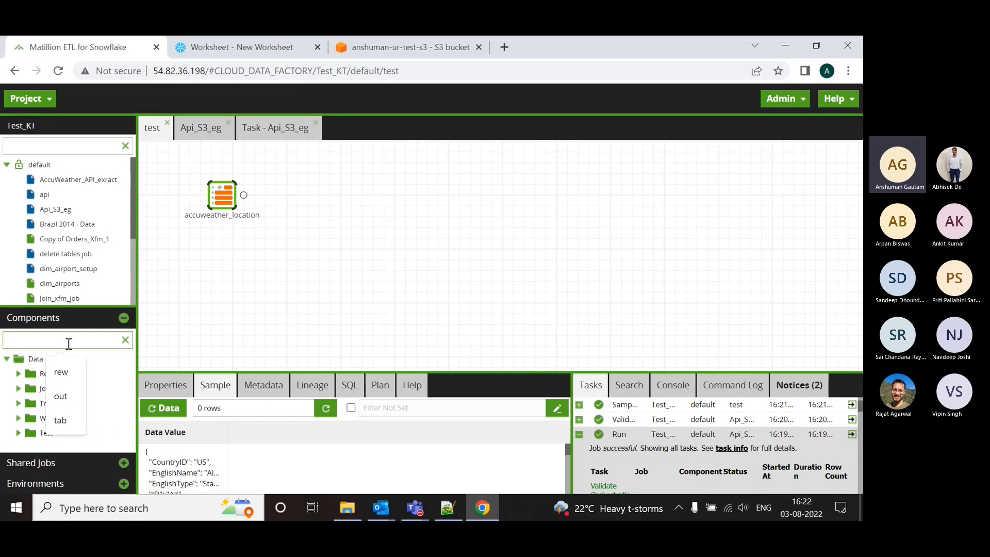
text(extra)
drag(78, 389, 305, 197)
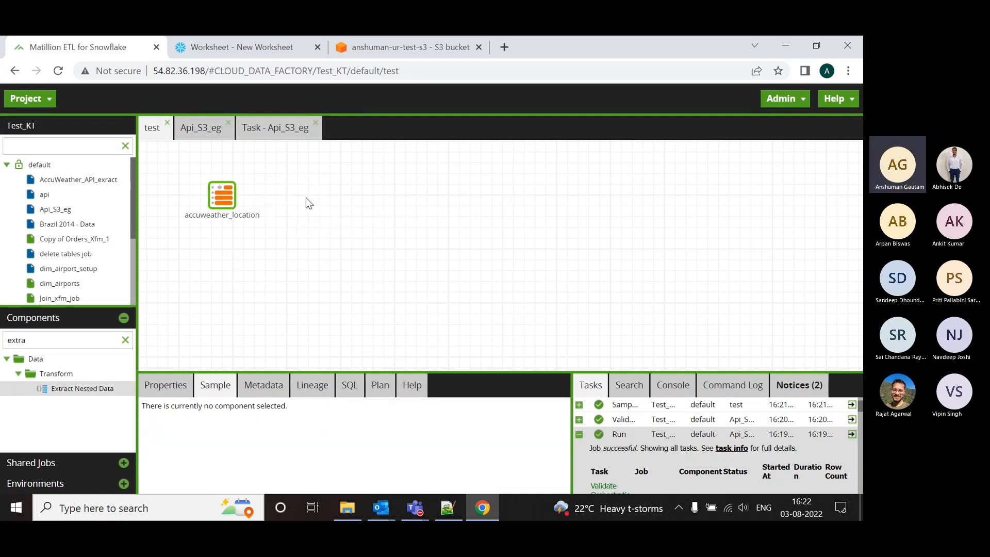
Enlarge the component details area and autofill the Data Structure of the Extract Nested Data component, accepting all detected Data Value fields.
click(310, 369)
drag(316, 373, 315, 284)
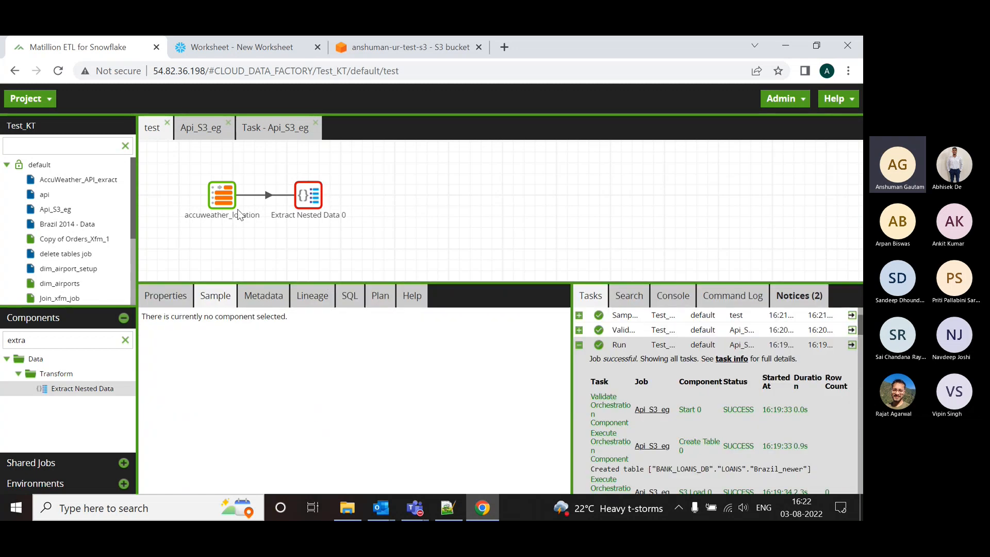
click(164, 296)
click(219, 203)
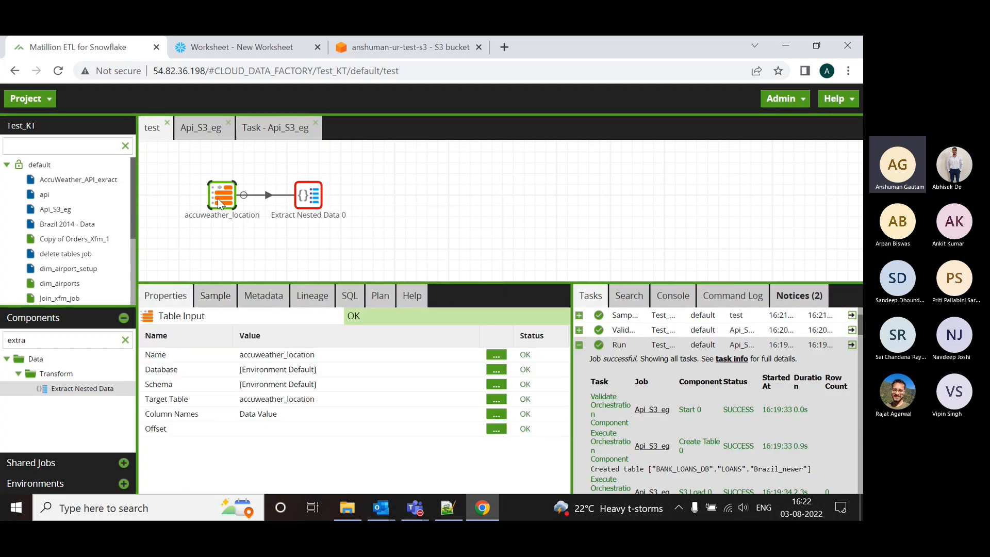
click(309, 200)
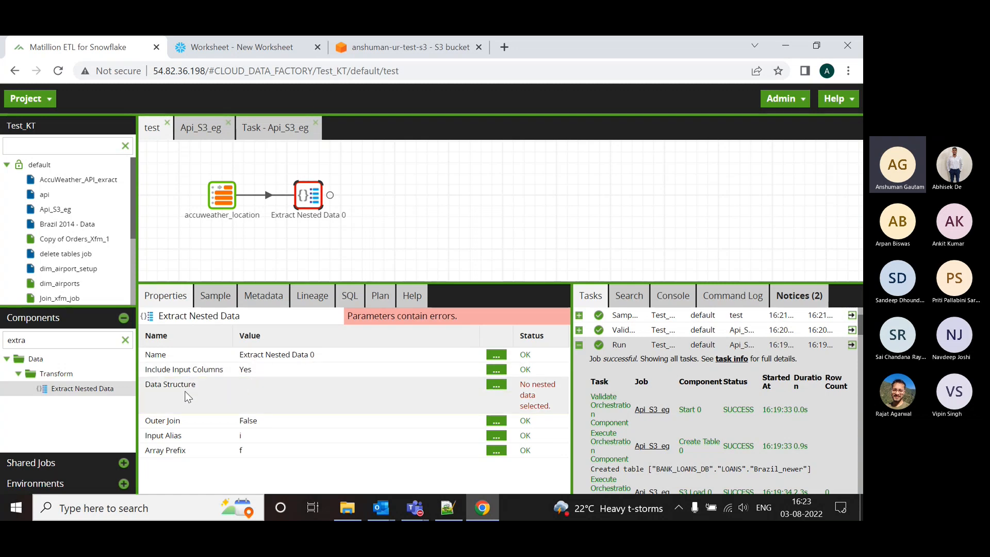
click(495, 384)
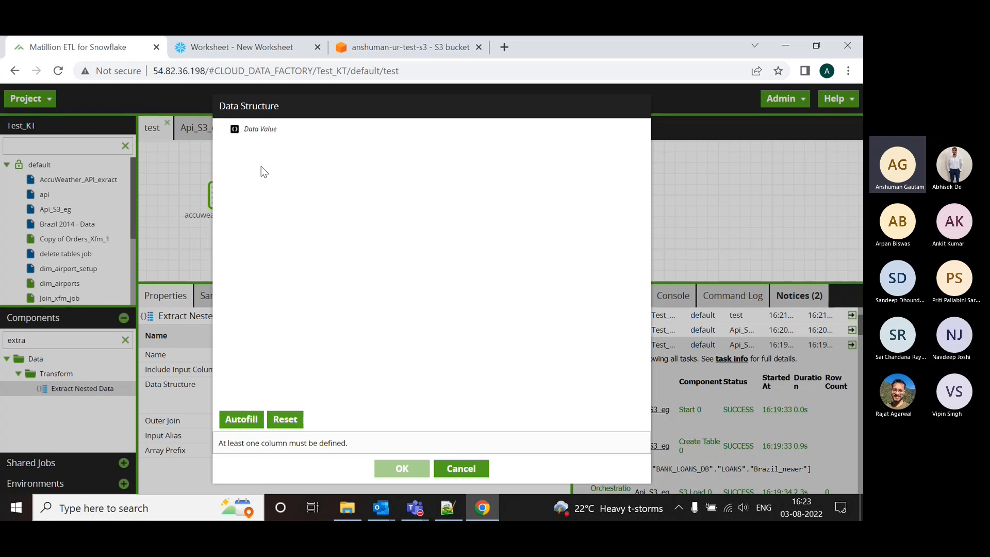
click(259, 419)
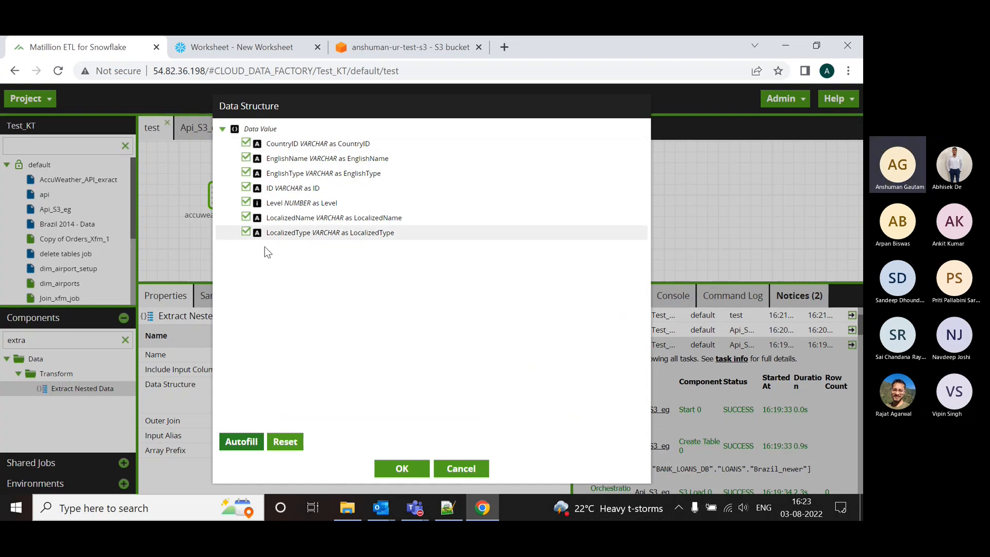
click(419, 470)
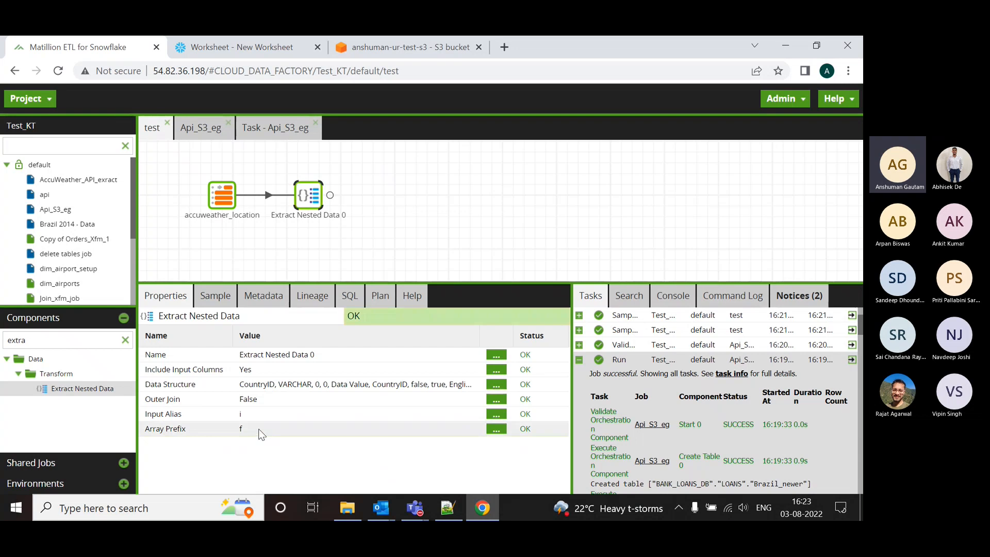
Sample the output of the Extract Nested Data component, examine its extracted columns, and return to its properties.
click(215, 295)
click(162, 320)
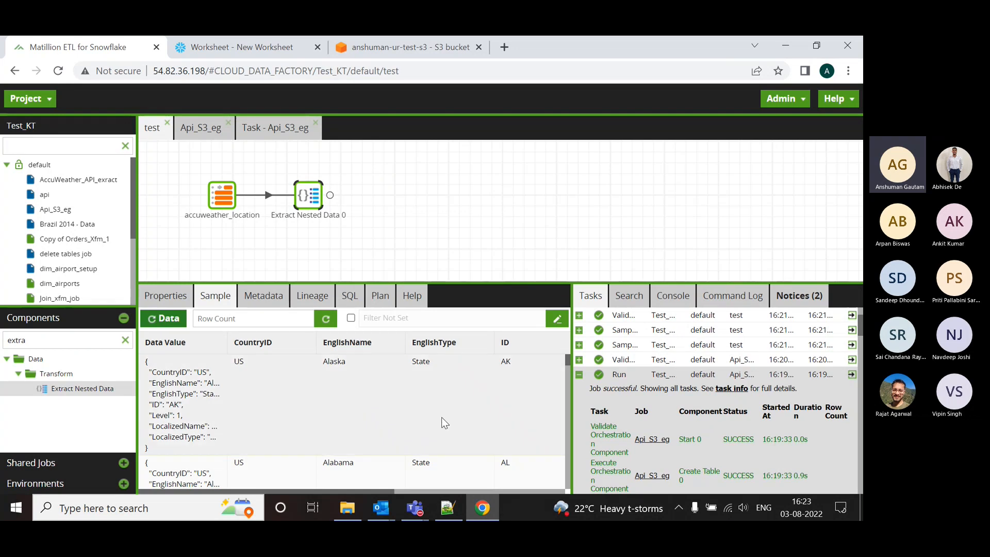
drag(315, 491, 275, 490)
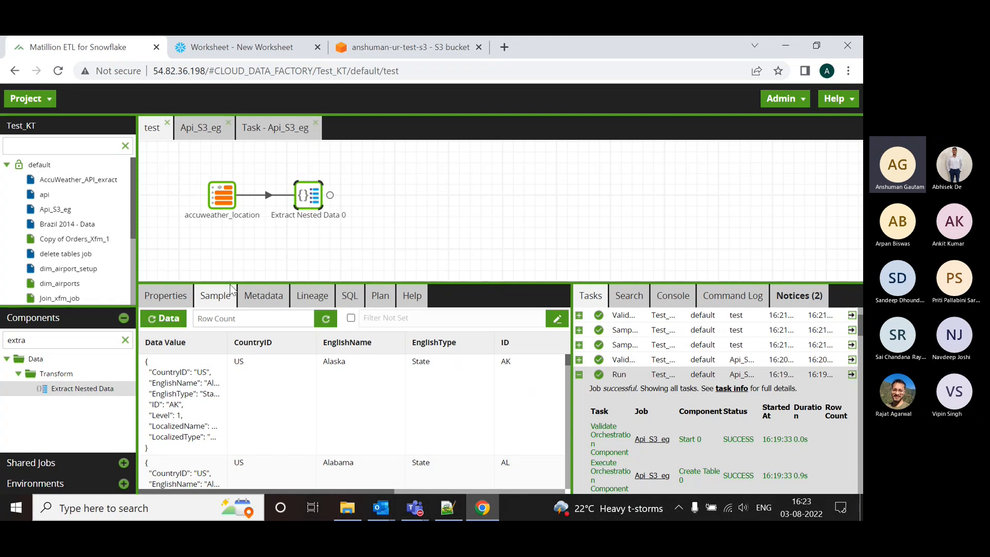
click(173, 297)
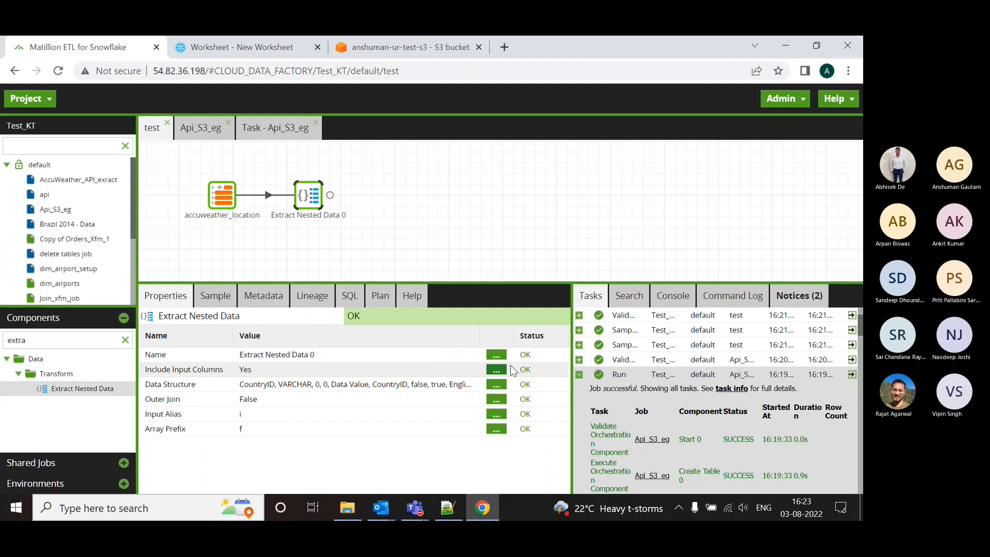
Check the Matillion Sessions meeting window in Microsoft Teams, then minimize it to return to Matillion.
click(416, 507)
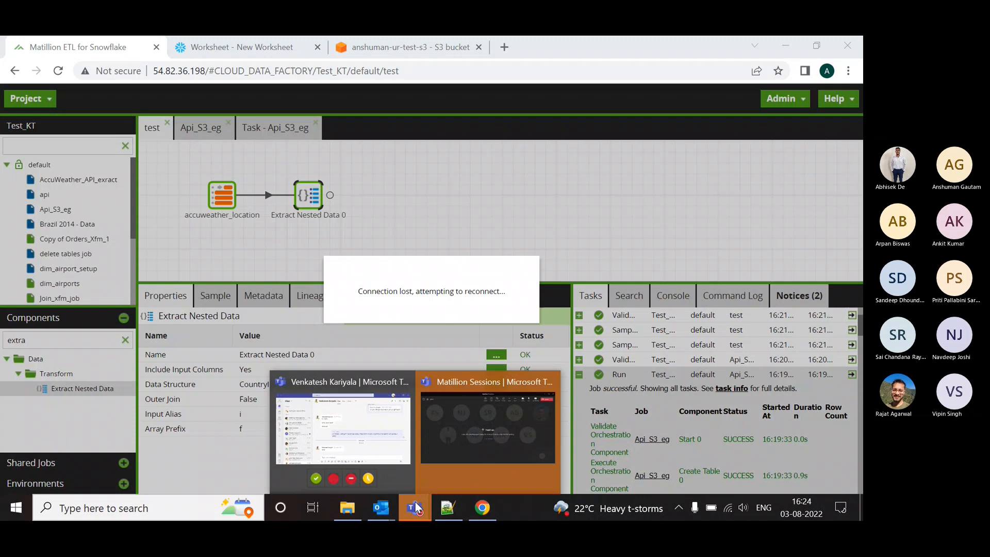
click(454, 445)
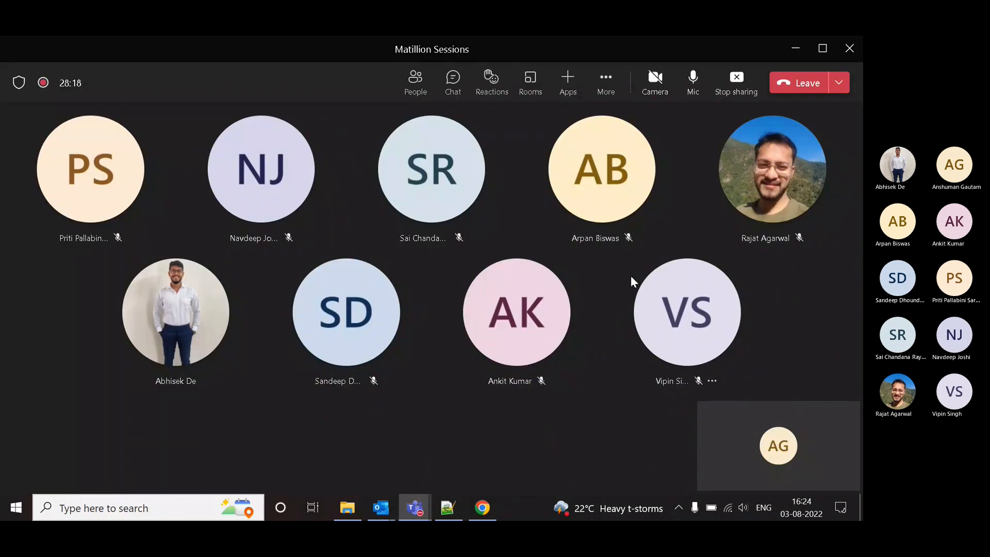
click(798, 51)
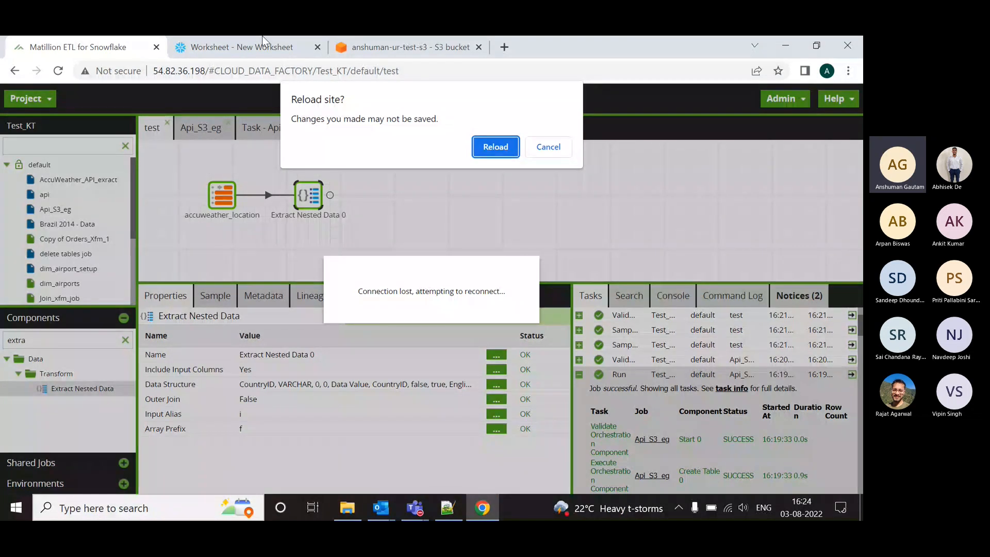
Reload the disconnected page, reopen the Test_KT project and enlarge the details area for the Extract Nested Data component.
key(Return)
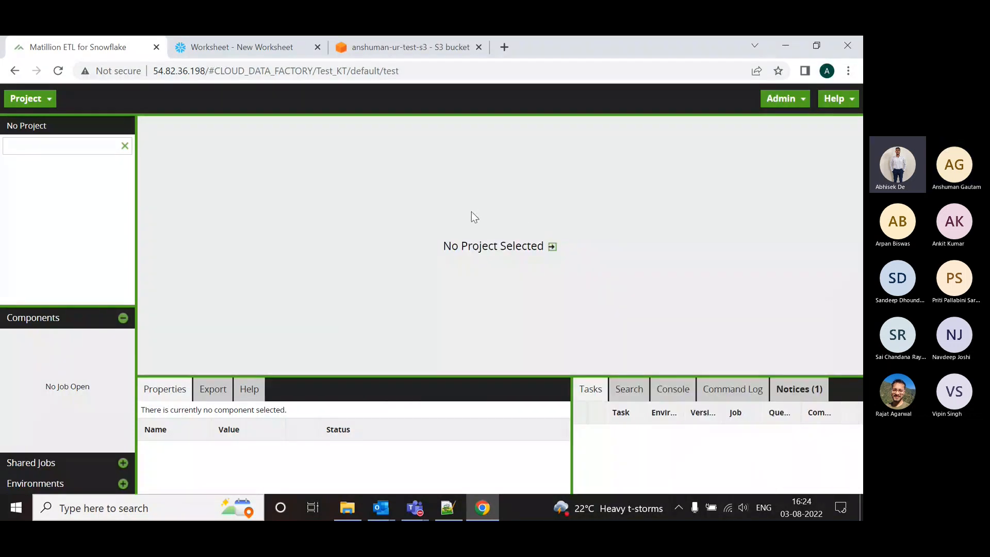
click(551, 247)
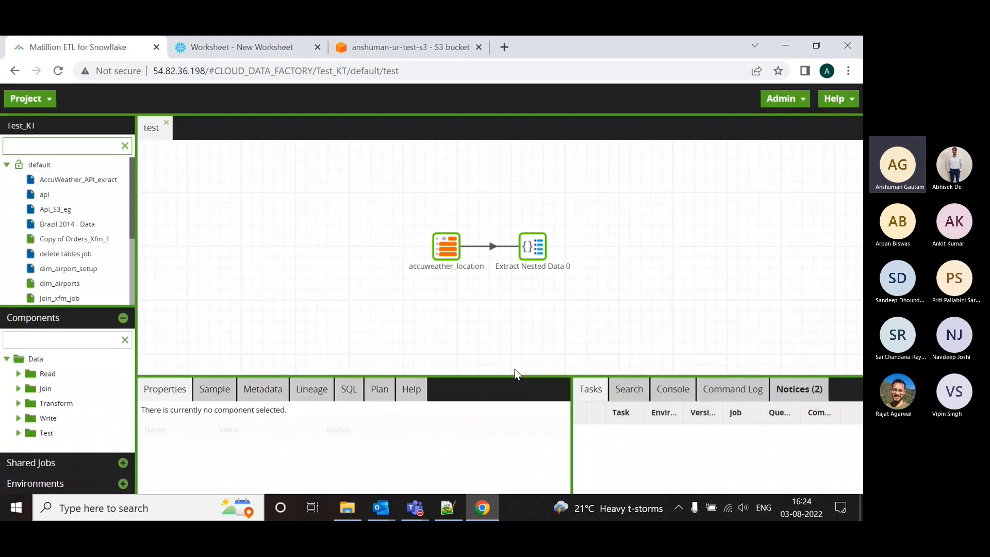
click(533, 246)
drag(563, 377, 572, 306)
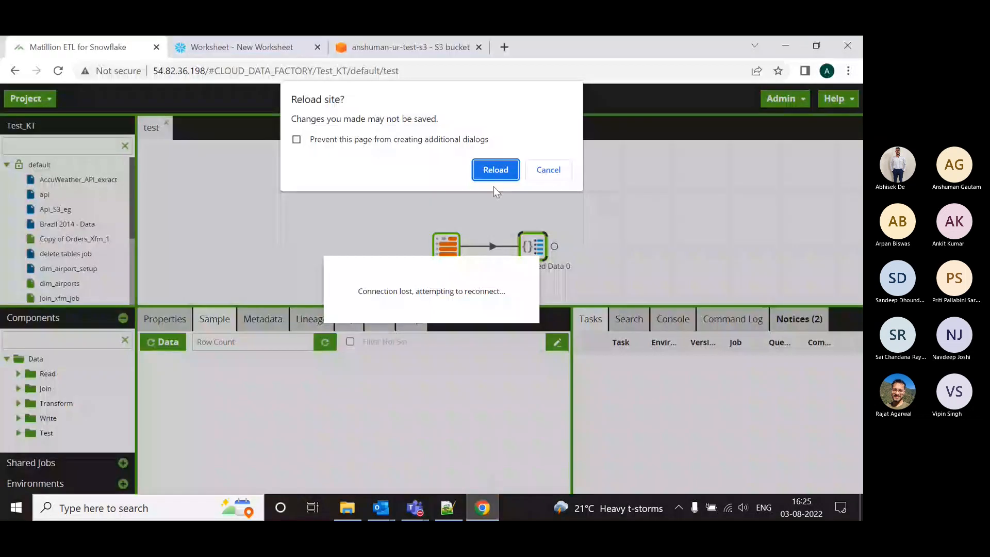
Reload the disconnected page again, reopen the Test_KT project and move accuweather_location farther from the Extract Nested Data component.
click(498, 171)
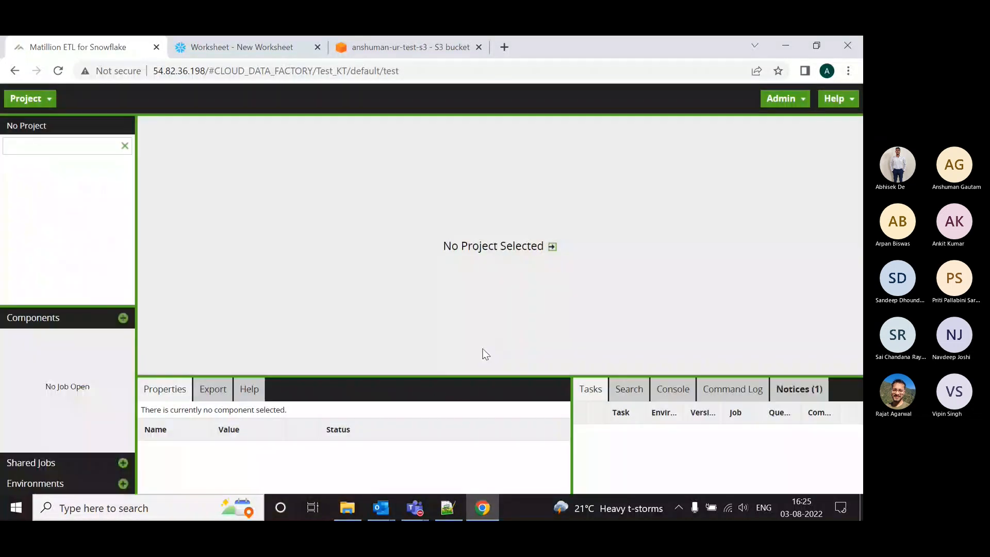
click(551, 249)
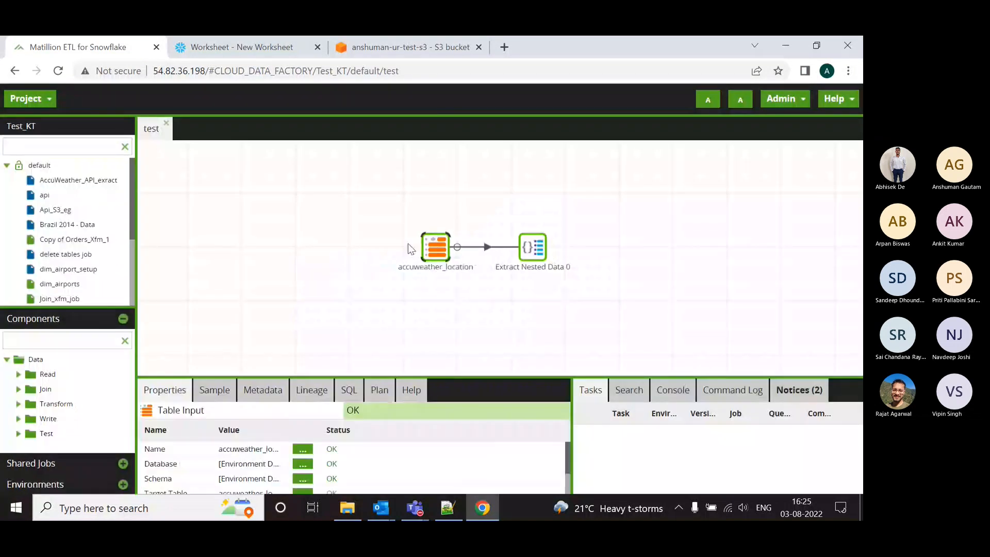
drag(410, 249, 302, 247)
Sample the Extract Nested Data component and compare the original Data Value column with the extracted columns.
click(532, 247)
drag(415, 378, 412, 319)
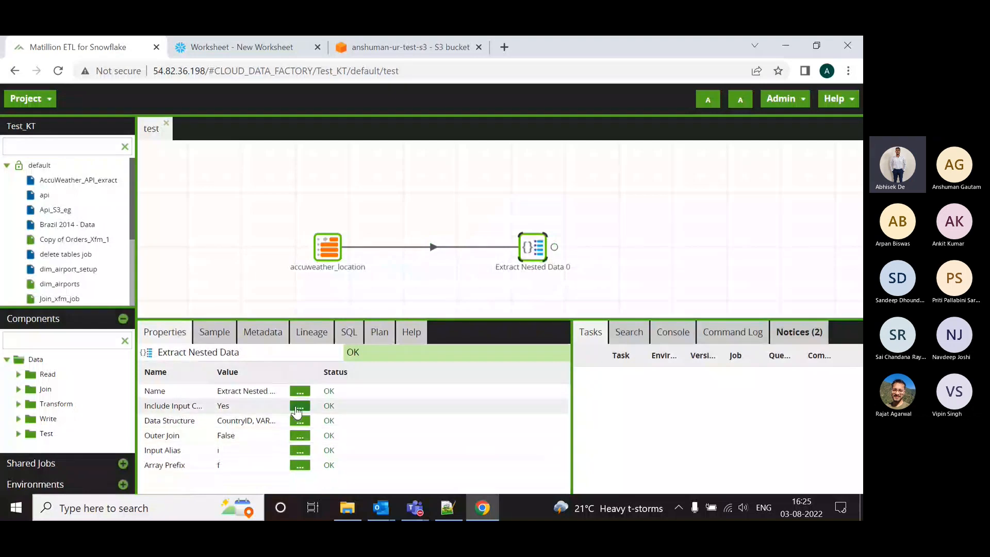
click(212, 333)
click(172, 355)
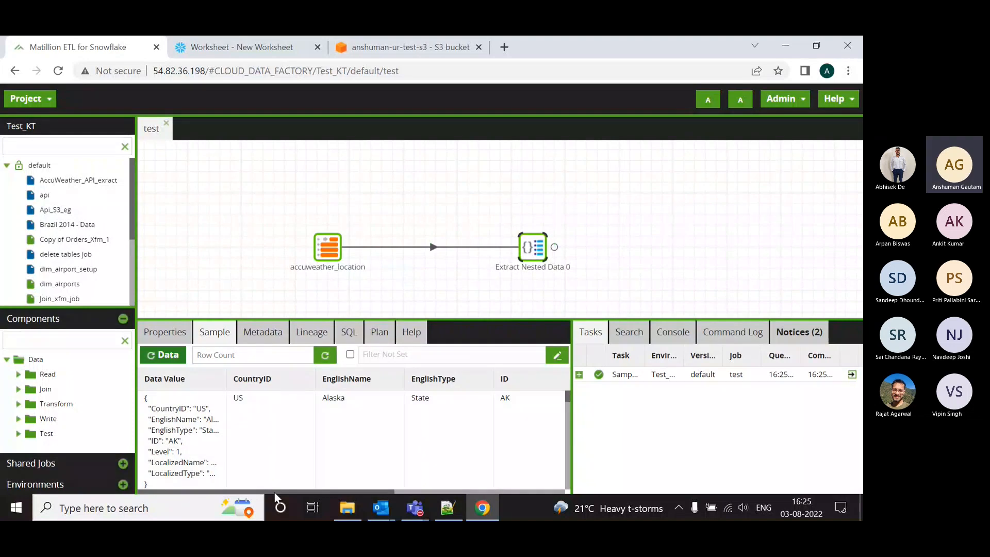
scroll(273, 490, right, 1)
scroll(274, 487, left, 1)
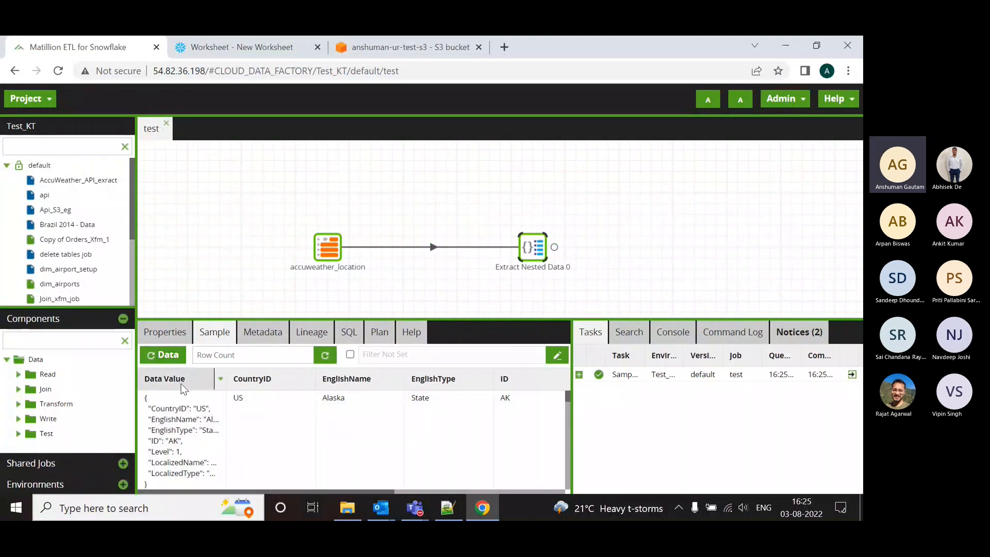
scroll(196, 442, down, 4)
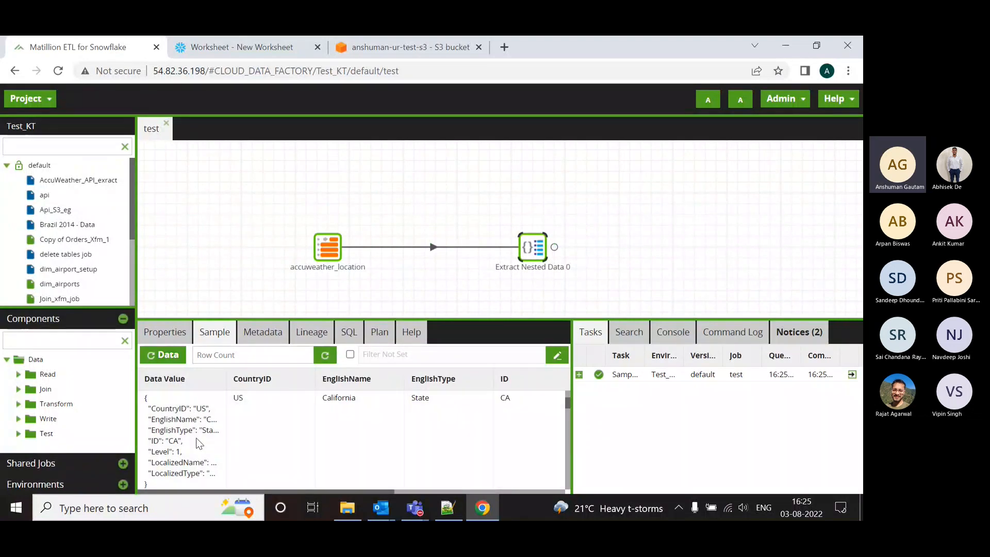
Set Include Input Columns to No for the Extract Nested Data component.
click(170, 331)
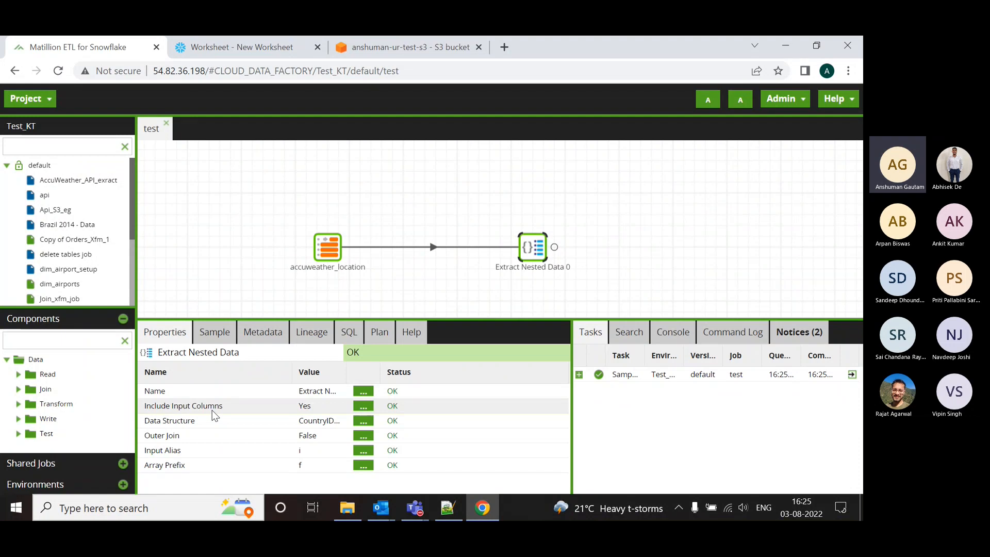
drag(246, 370, 243, 370)
click(324, 406)
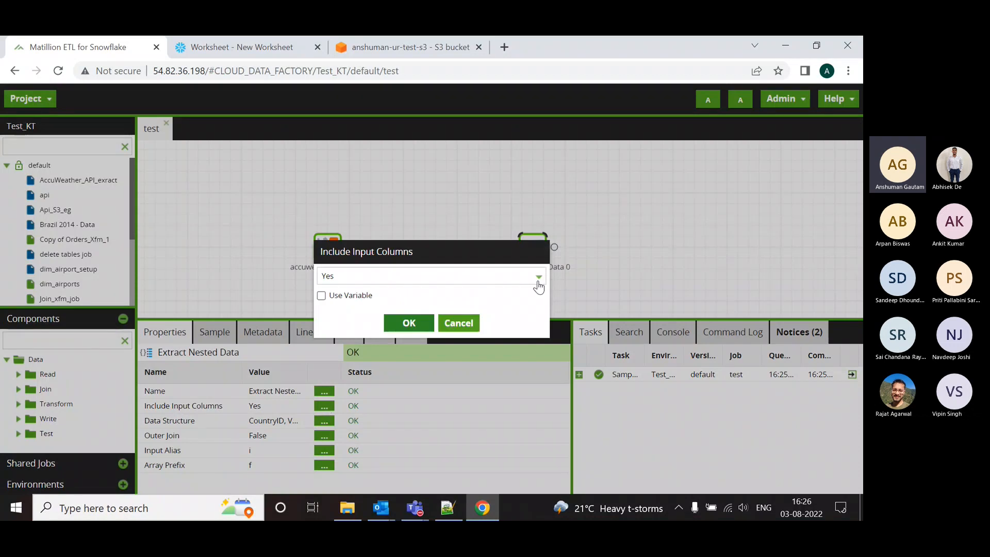
click(537, 281)
click(464, 307)
click(409, 323)
Sample the Extract Nested Data component again and examine the extracted rows and columns without the input column.
click(215, 331)
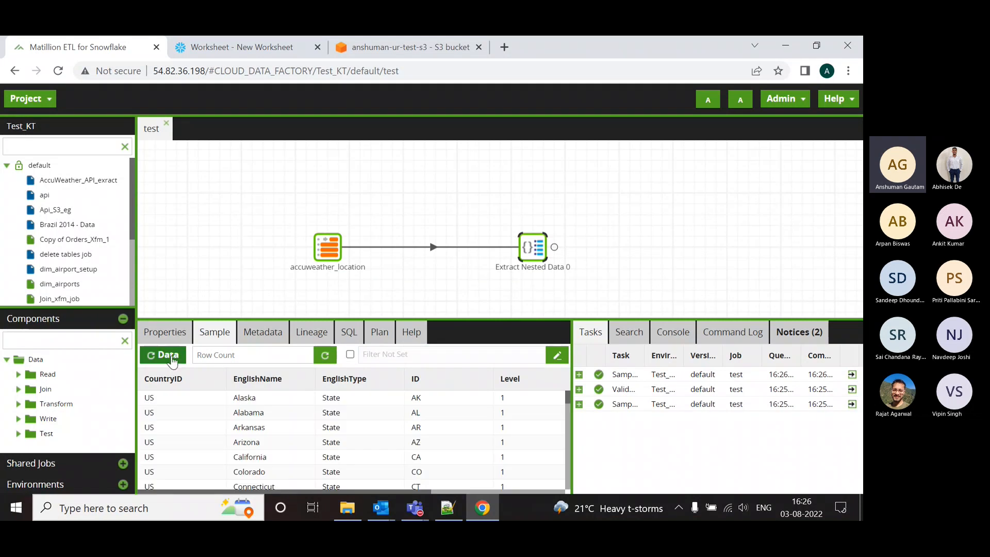
scroll(462, 415, down, 8)
scroll(462, 425, down, 5)
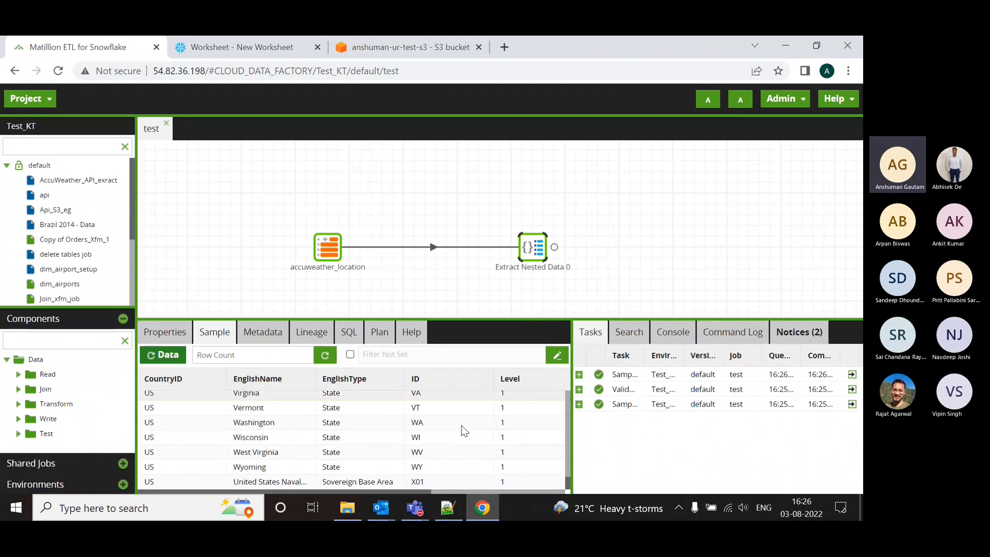
drag(392, 490, 416, 488)
Sample the accuweather_location table input and examine its raw JSON records for comparison with the extracted data.
drag(475, 316, 490, 407)
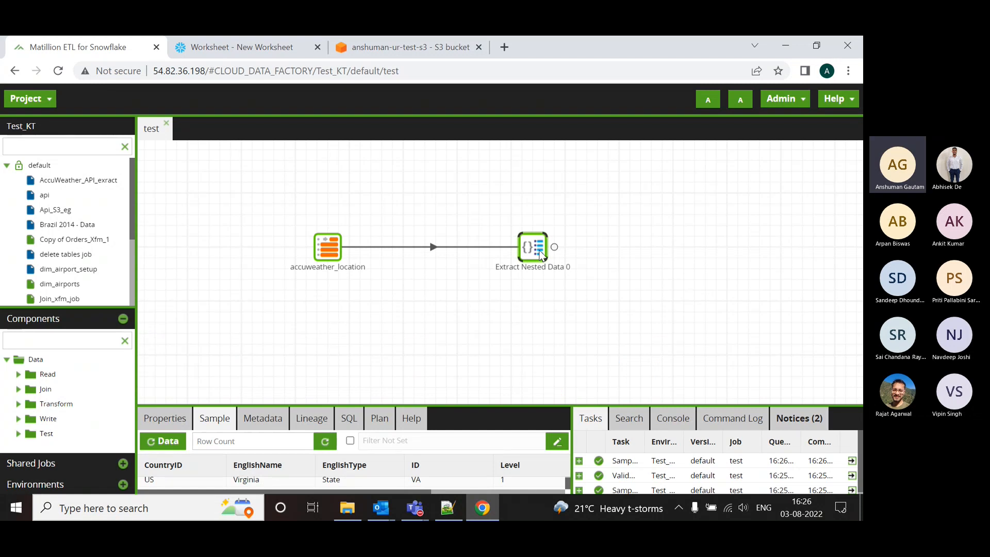
click(327, 244)
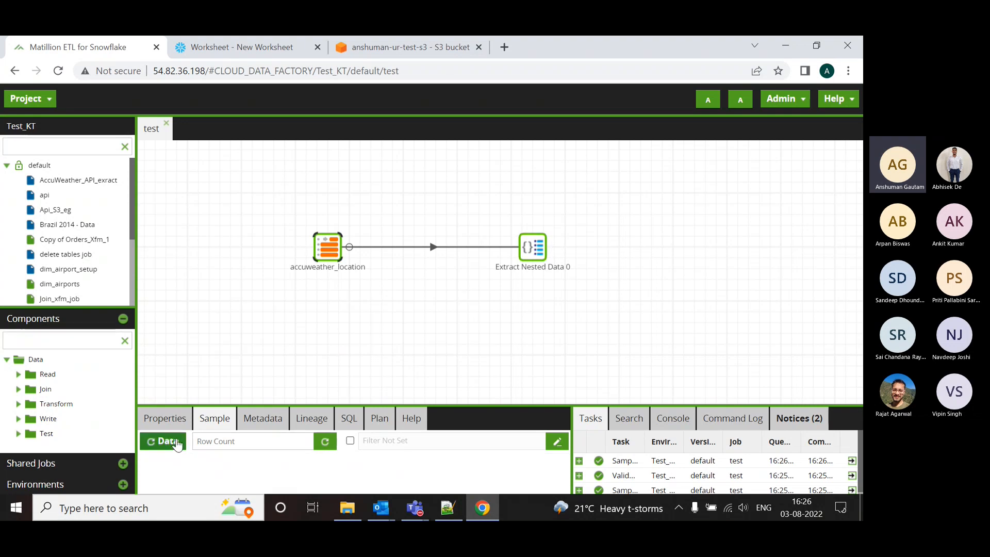
click(174, 443)
drag(485, 406, 494, 309)
scroll(198, 418, down, 5)
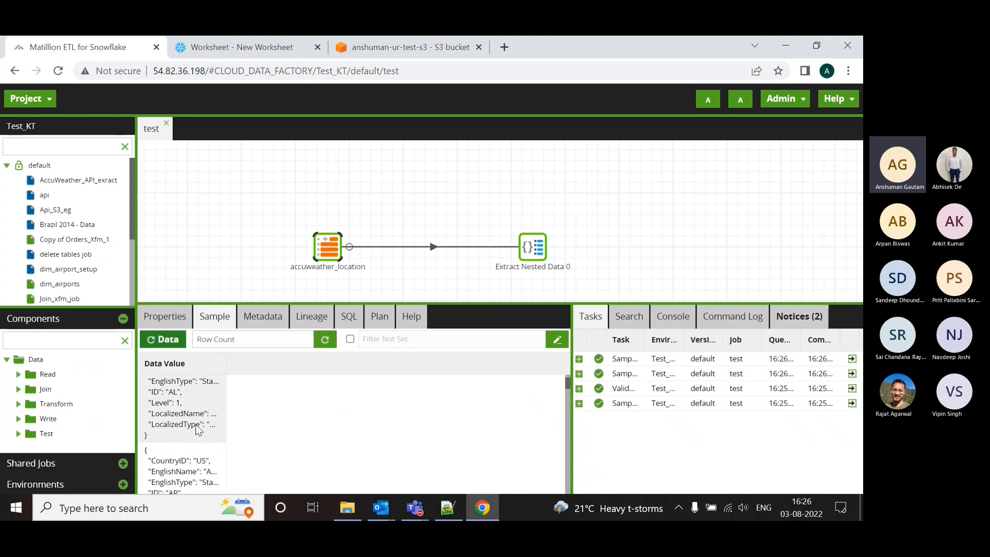
scroll(198, 443, down, 1)
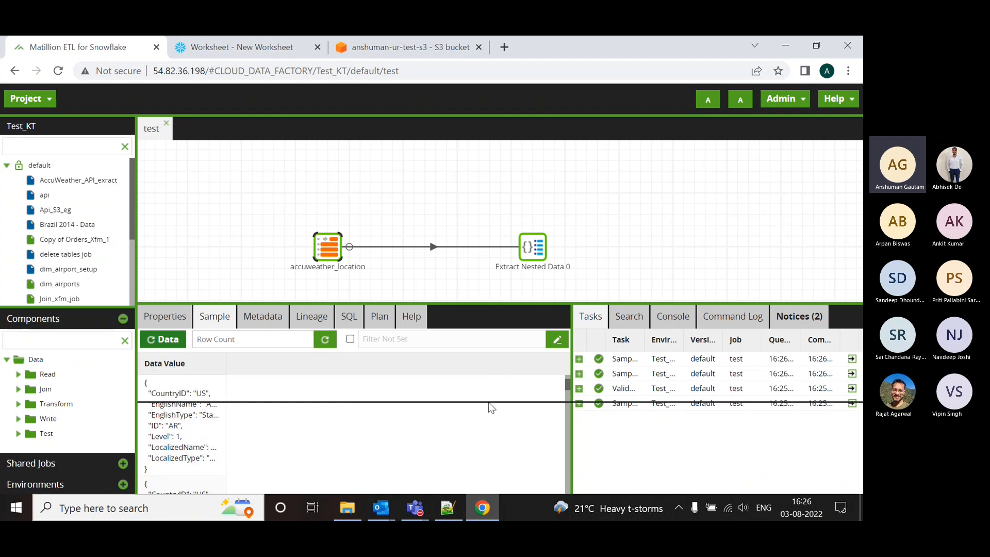
Enlarge the canvas area and move the Extract Nested Data component higher and closer to accuweather_location.
drag(492, 408, 488, 402)
drag(526, 249, 474, 197)
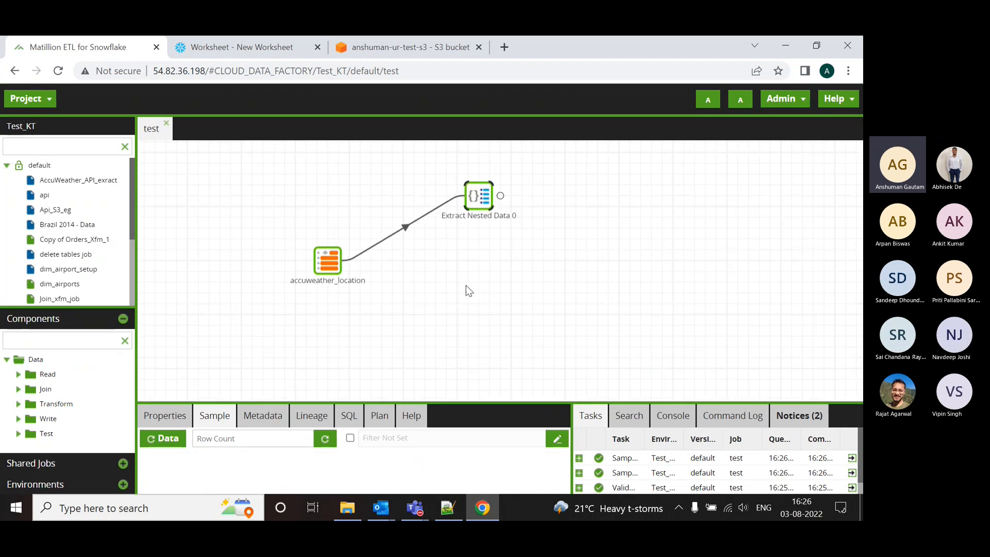
Change the Target Table of the accuweather_location table input to brazil_2014.
click(329, 264)
drag(541, 405, 585, 317)
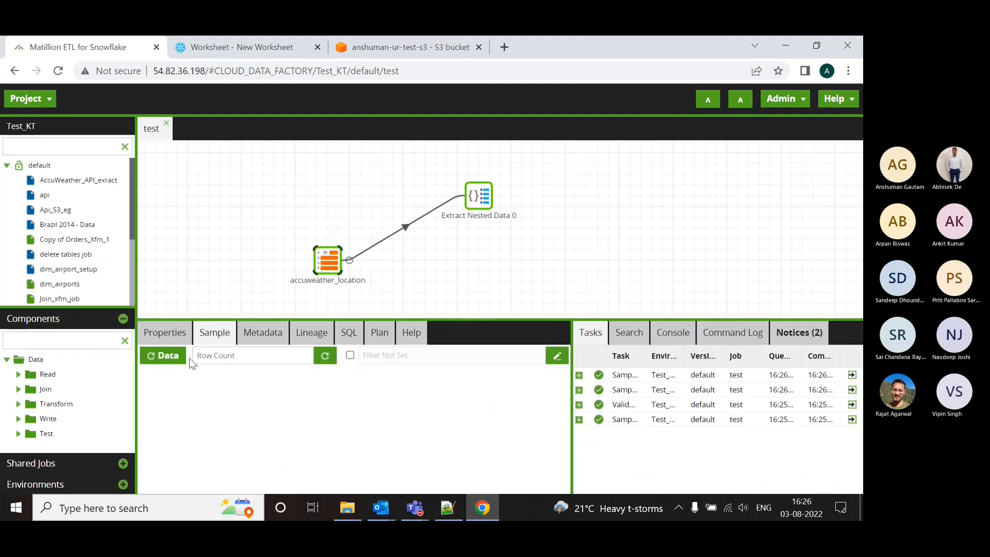
click(164, 333)
click(323, 436)
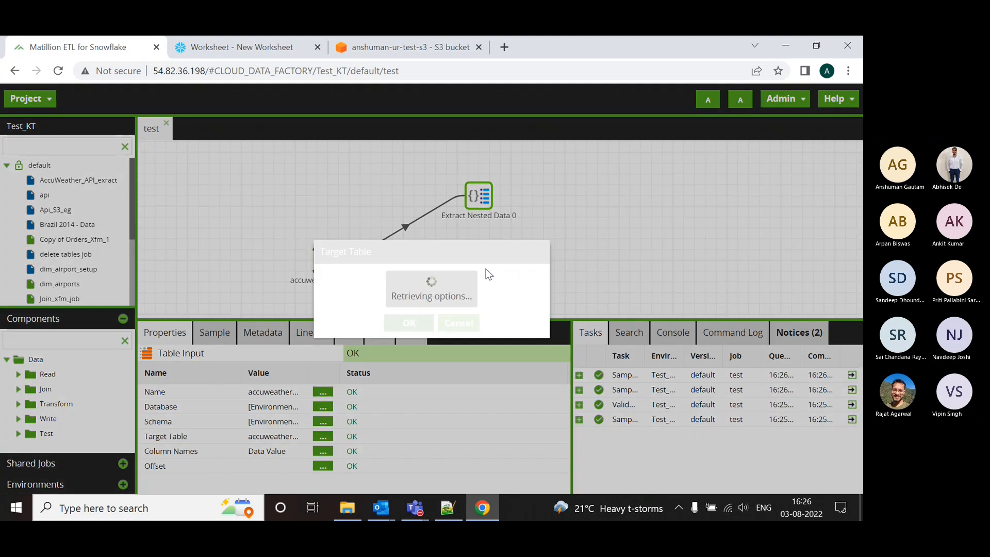
click(516, 277)
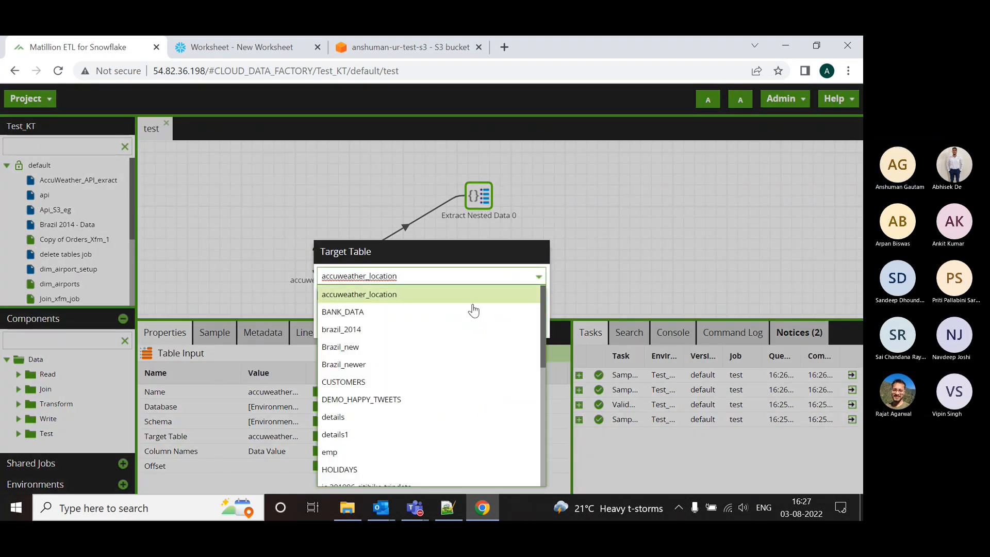
click(470, 309)
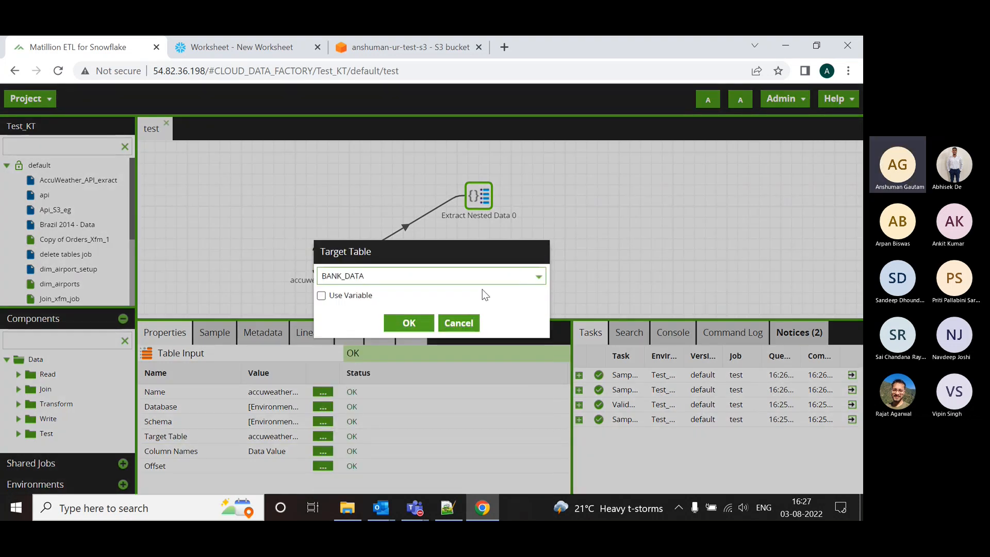
click(536, 279)
click(407, 331)
click(409, 322)
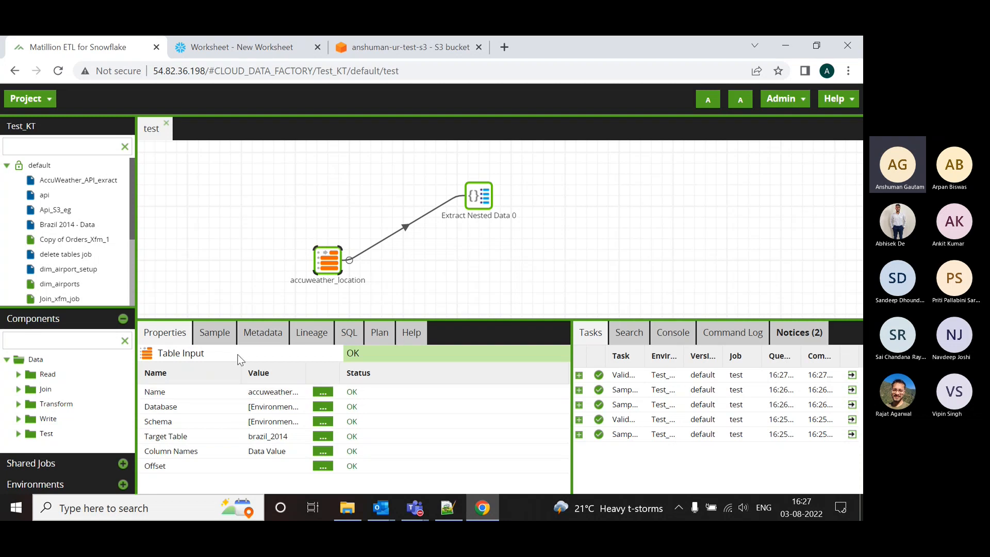
Sample the accuweather_location table input and examine the raw JSON records of brazil_2014.
click(216, 335)
click(174, 361)
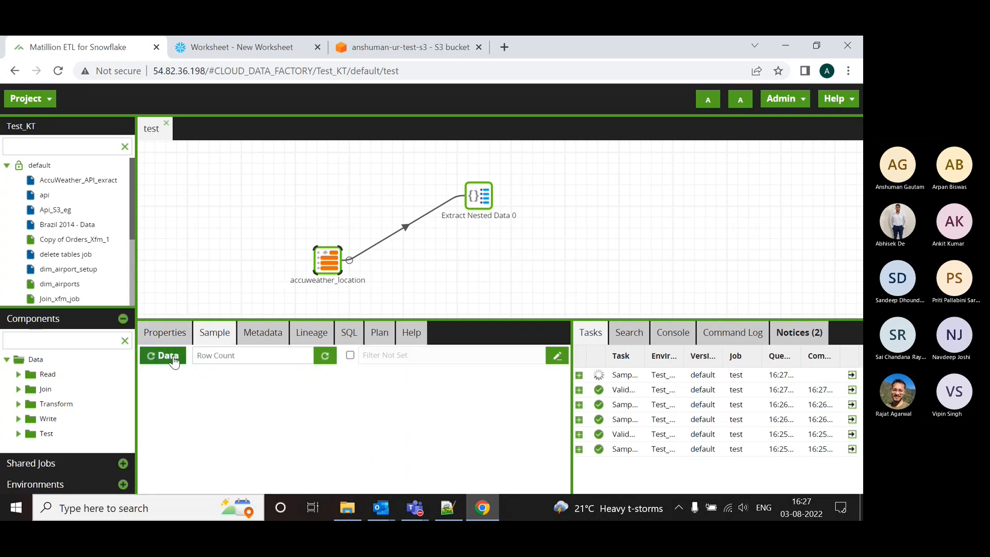
scroll(191, 412, down, 5)
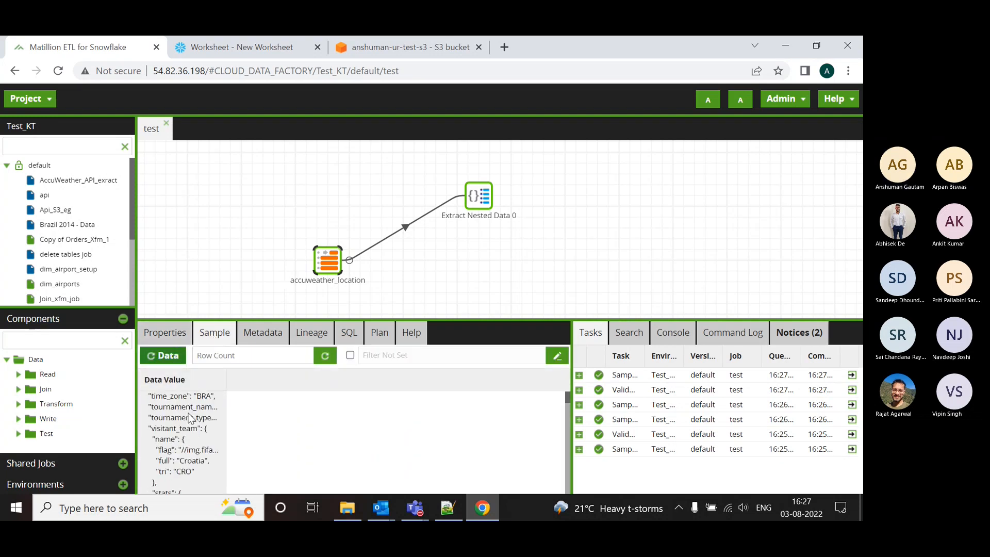
Autofill the Data Structure of the Extract Nested Data component from the brazil_2014 input and review the nested fields.
click(478, 199)
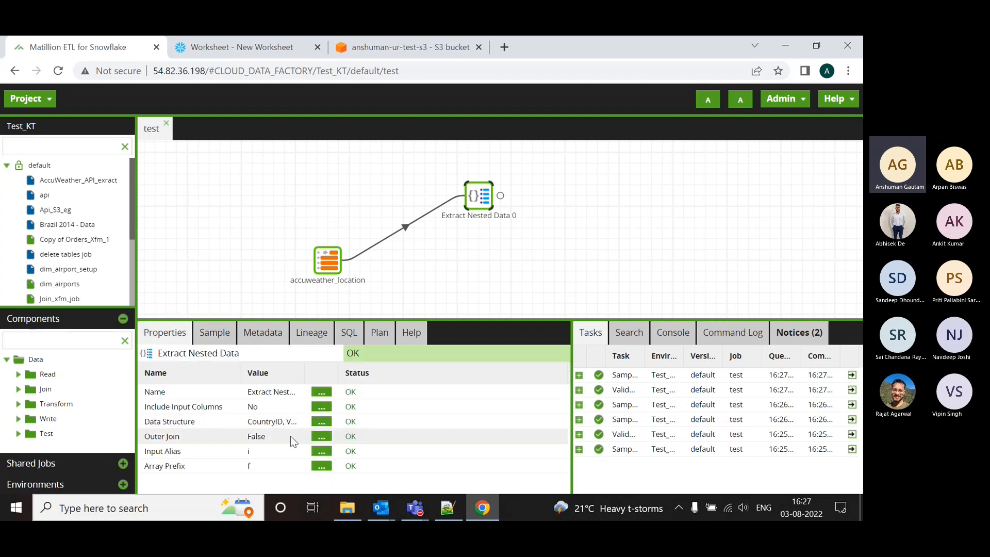
click(322, 421)
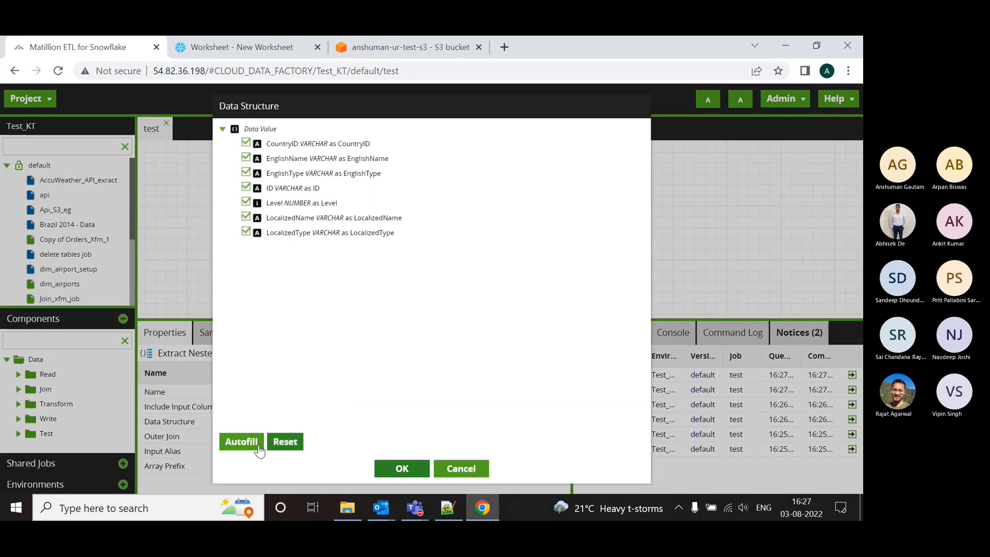
click(258, 447)
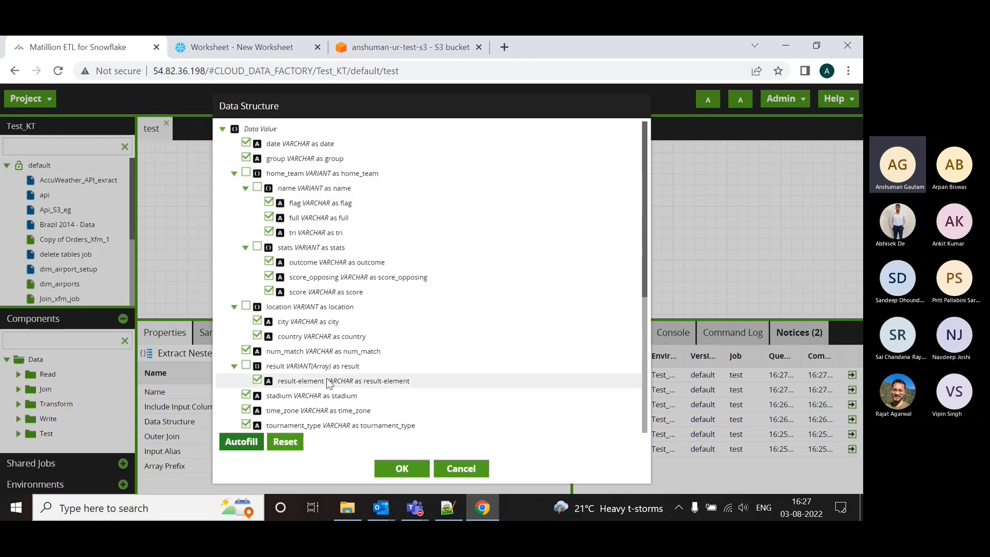
scroll(312, 261, down, 5)
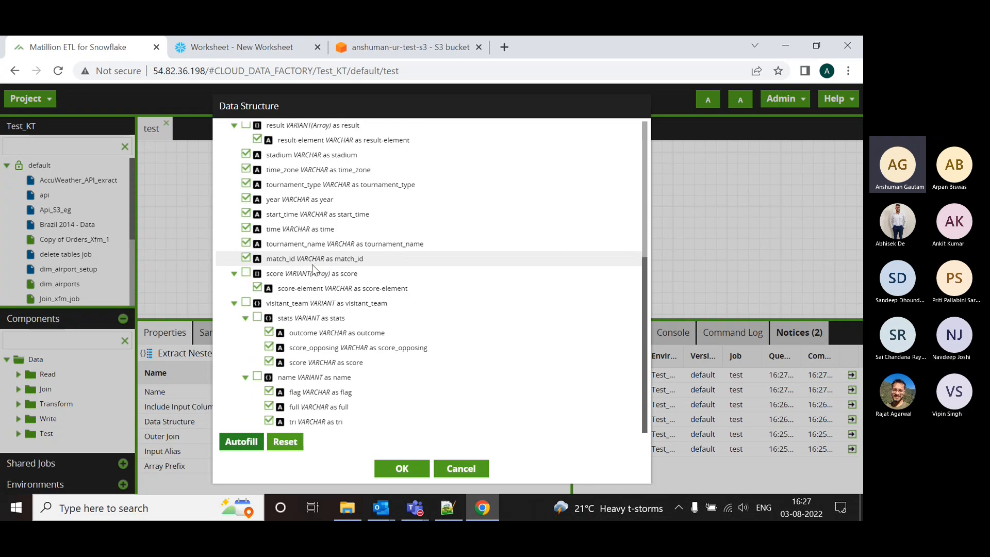
Deselect all autofilled fields in the Data Structure, including the nested home_team, location, result, score and visitant_team elements.
scroll(309, 264, up, 5)
click(269, 202)
click(268, 217)
click(268, 232)
click(268, 261)
click(269, 276)
click(269, 291)
click(257, 321)
click(257, 335)
click(246, 351)
click(257, 380)
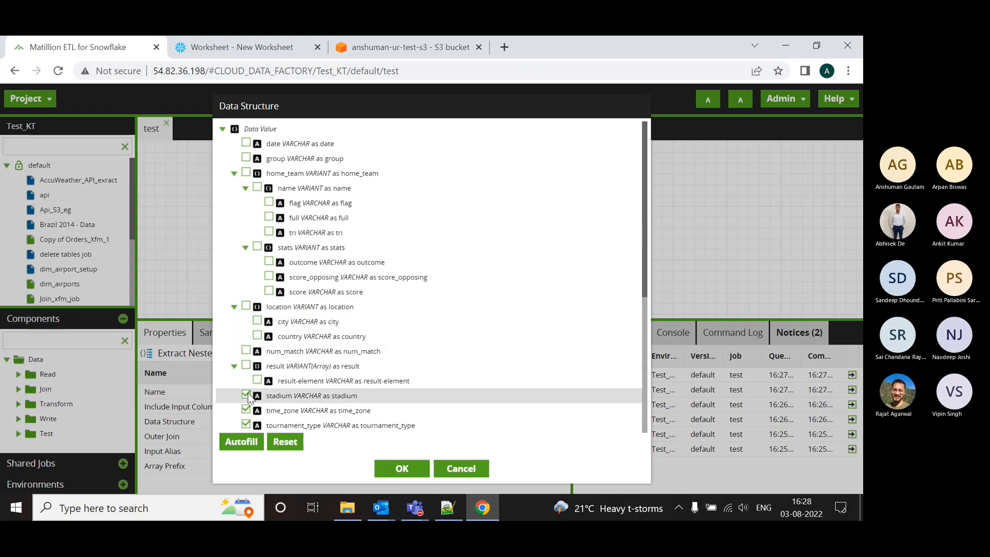
click(246, 395)
click(246, 411)
click(246, 425)
scroll(252, 407, down, 5)
click(246, 198)
click(246, 213)
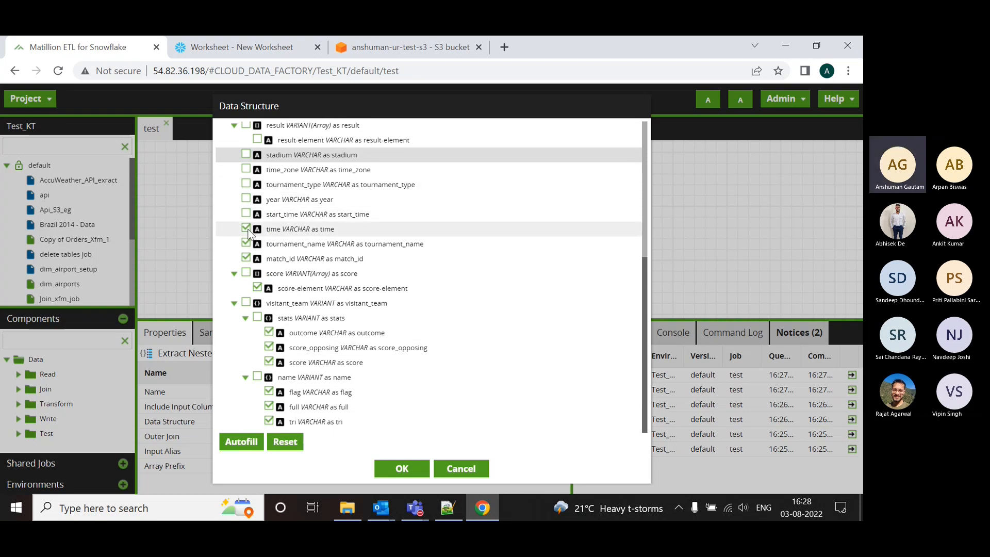
click(246, 229)
click(246, 243)
click(246, 258)
click(257, 288)
click(268, 332)
click(268, 347)
click(268, 362)
click(269, 392)
click(268, 407)
click(269, 420)
Include only date, home_team stats, visitant_team, tournament_name, time, start_time, year and tournament_type in the Data Structure and confirm it.
scroll(348, 409, up, 5)
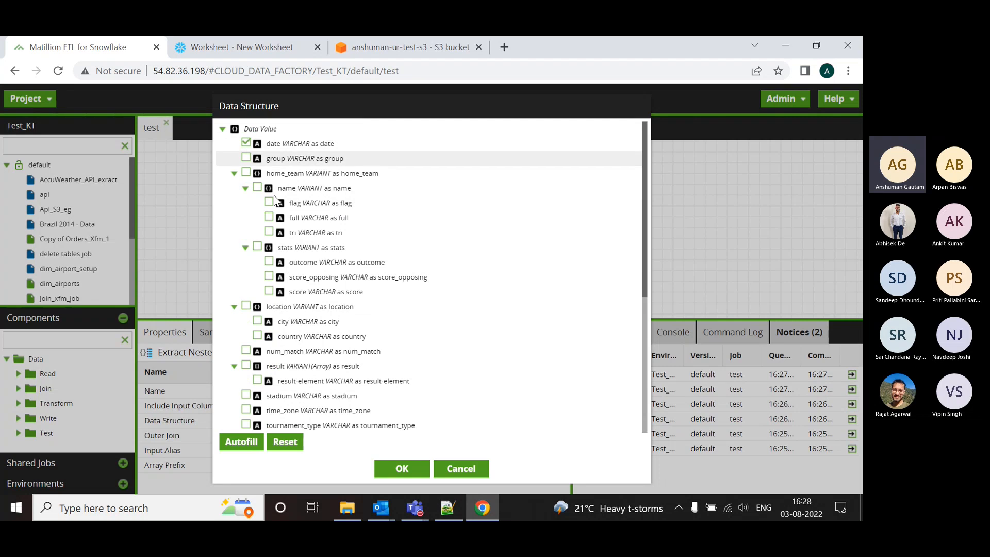
click(257, 246)
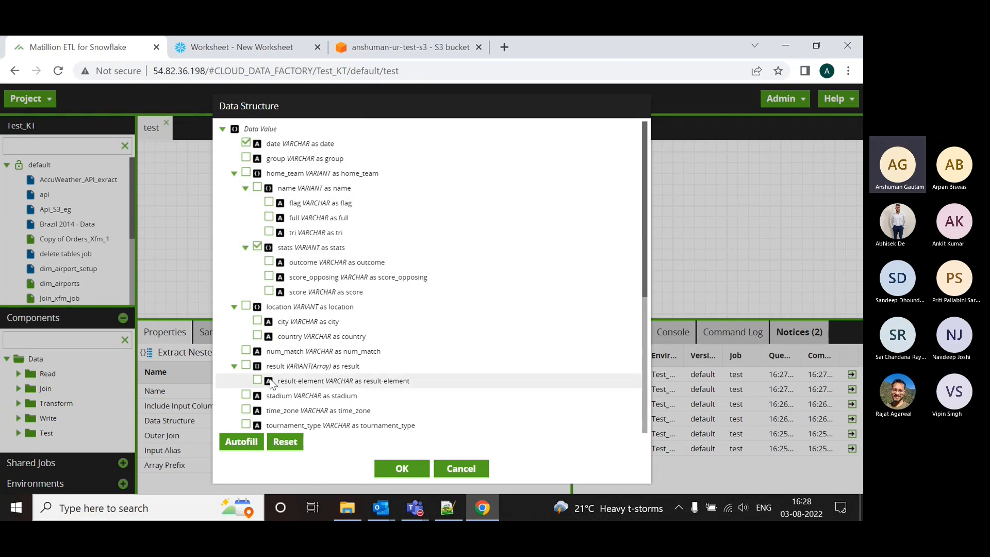
scroll(271, 361, down, 5)
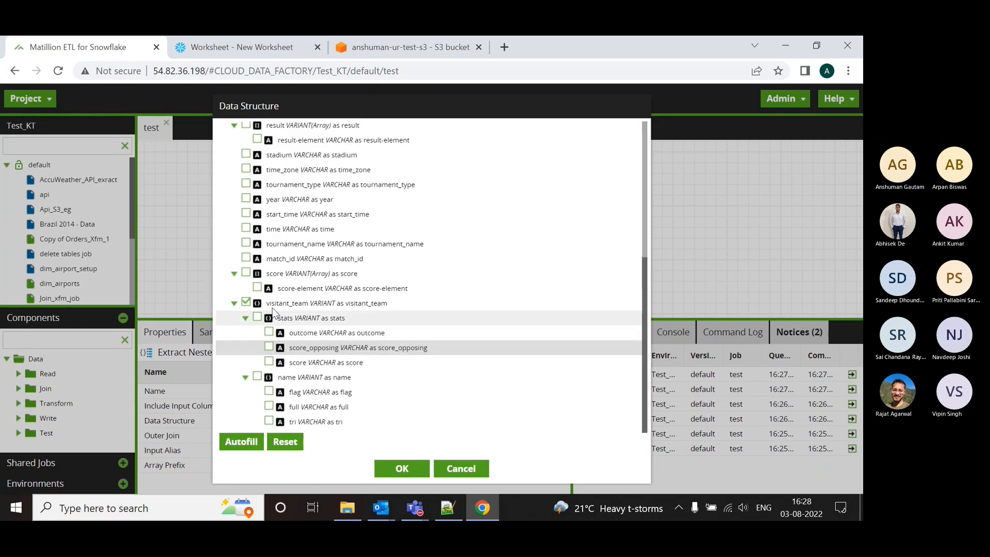
click(246, 243)
click(246, 228)
click(246, 213)
click(245, 199)
click(245, 184)
click(421, 476)
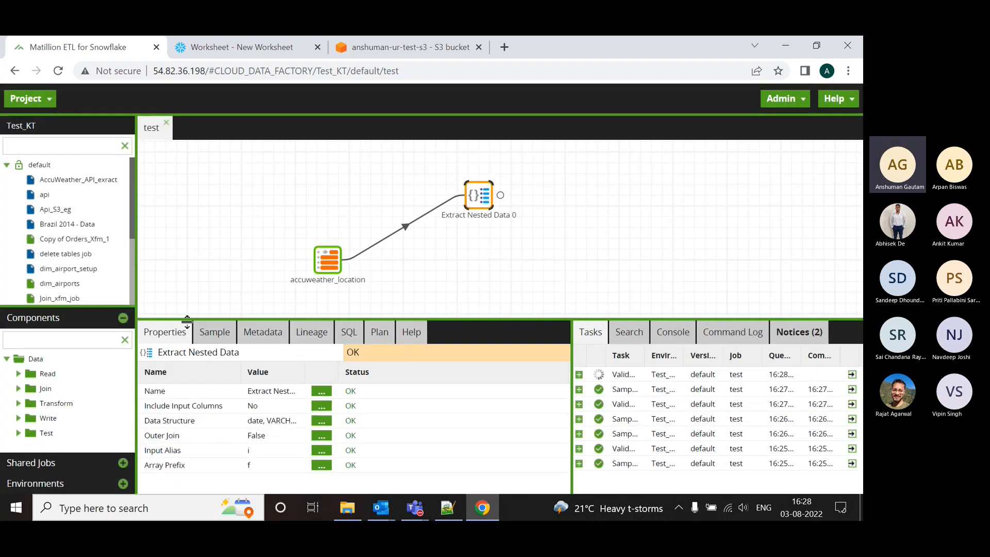
Sample the Extract Nested Data component and examine the extracted Brazil 2014 columns and rows.
click(214, 331)
click(172, 363)
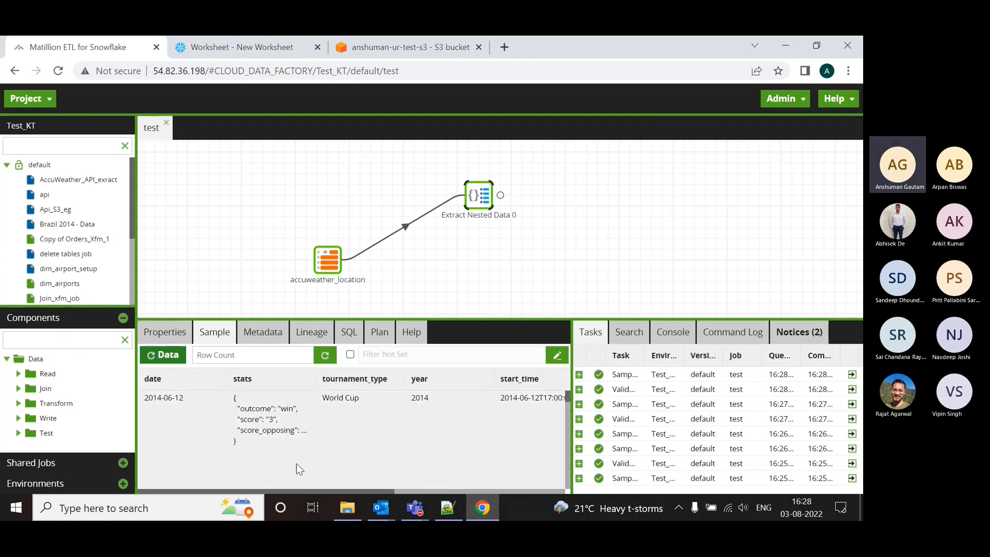
drag(361, 490, 503, 496)
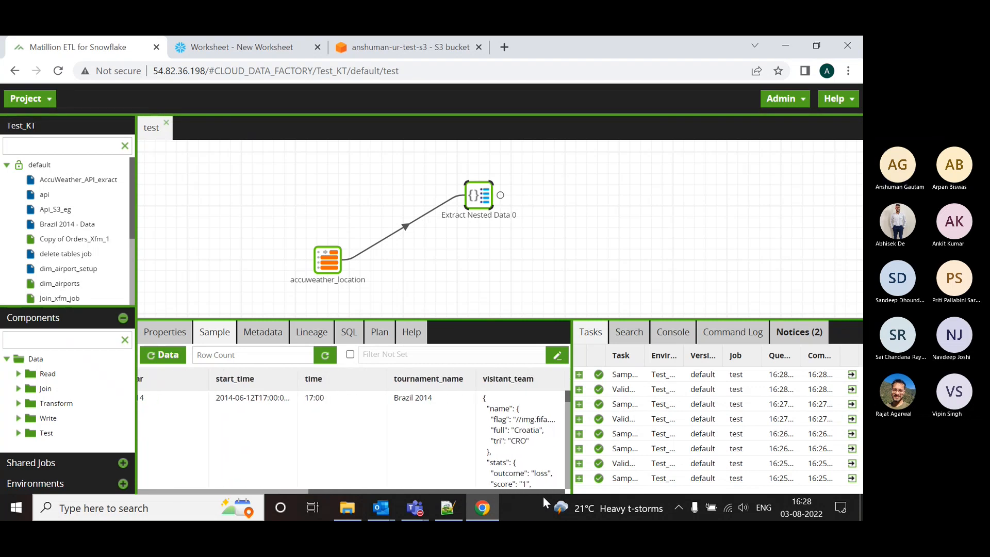
mouse_move(531, 492)
mouse_down()
mouse_move(488, 489)
mouse_move(548, 491)
mouse_up()
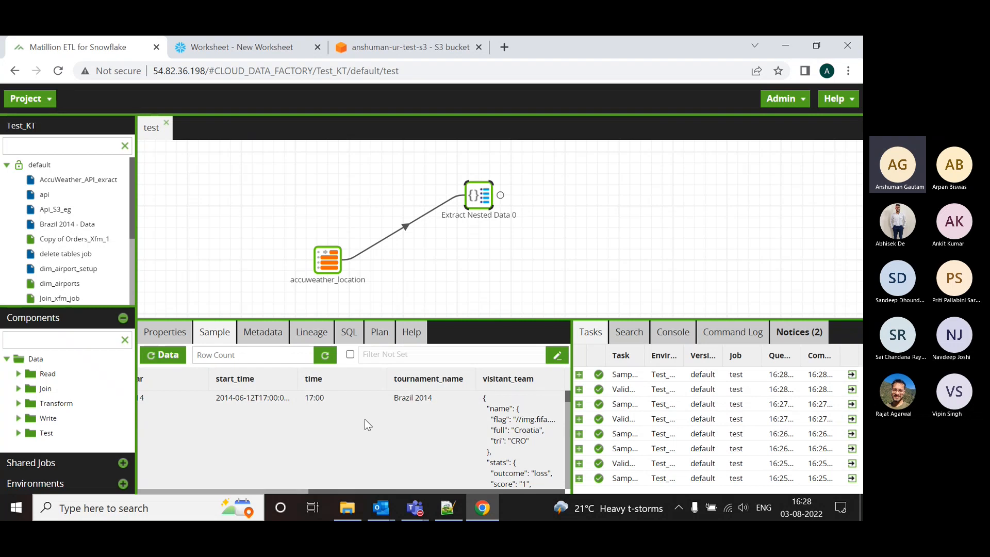
drag(392, 489, 216, 489)
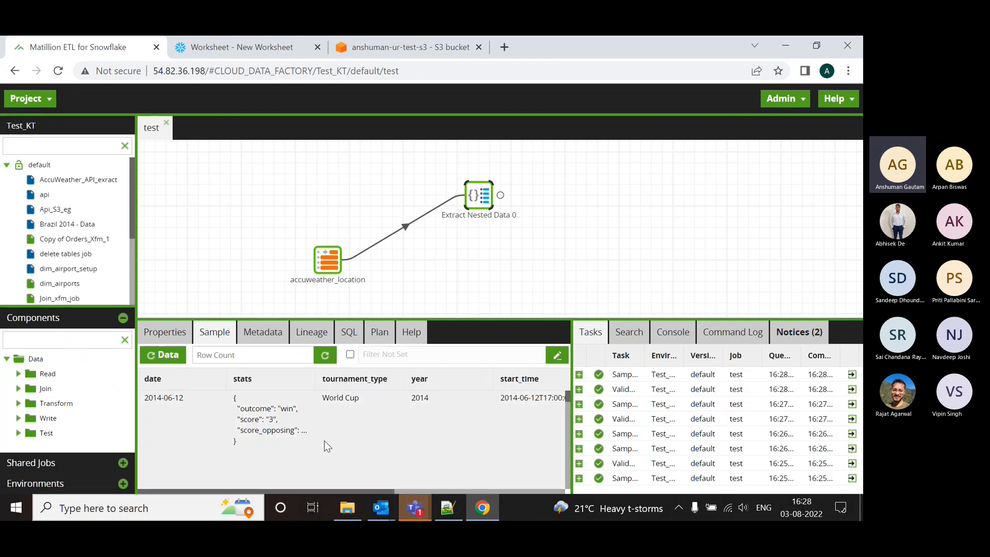
scroll(364, 426, down, 1)
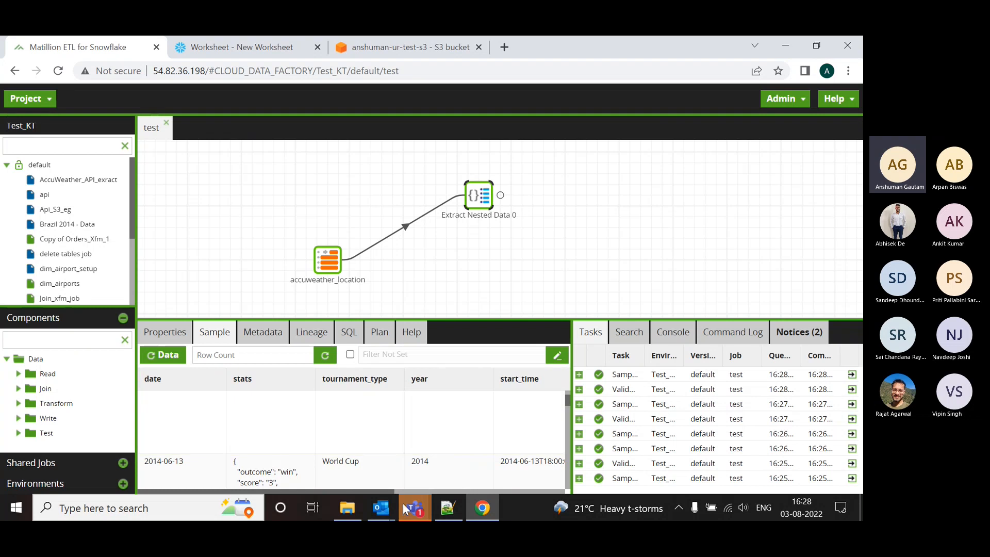
mouse_move(403, 503)
Search the components for "fla" to locate the Flatten Variant component.
click(46, 338)
text(fla)
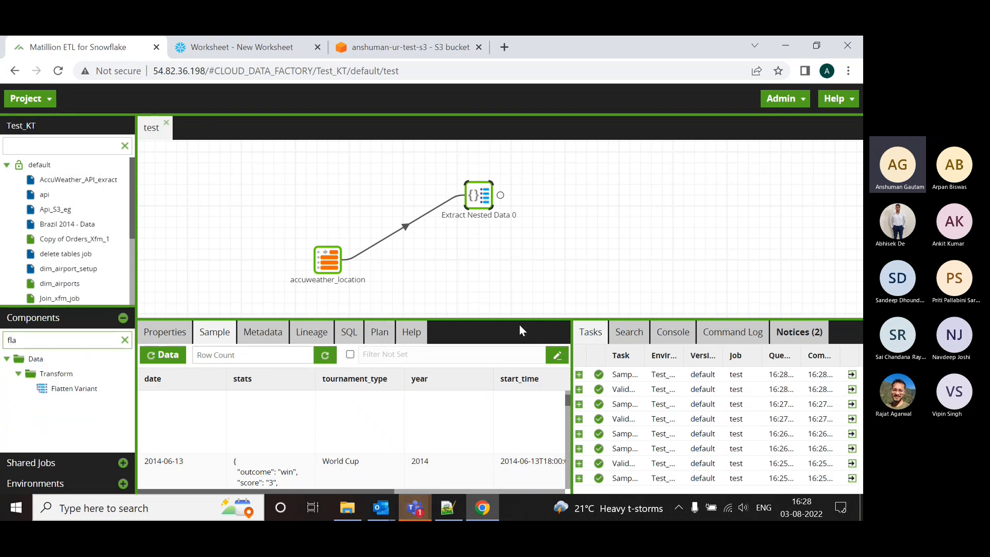
click(91, 395)
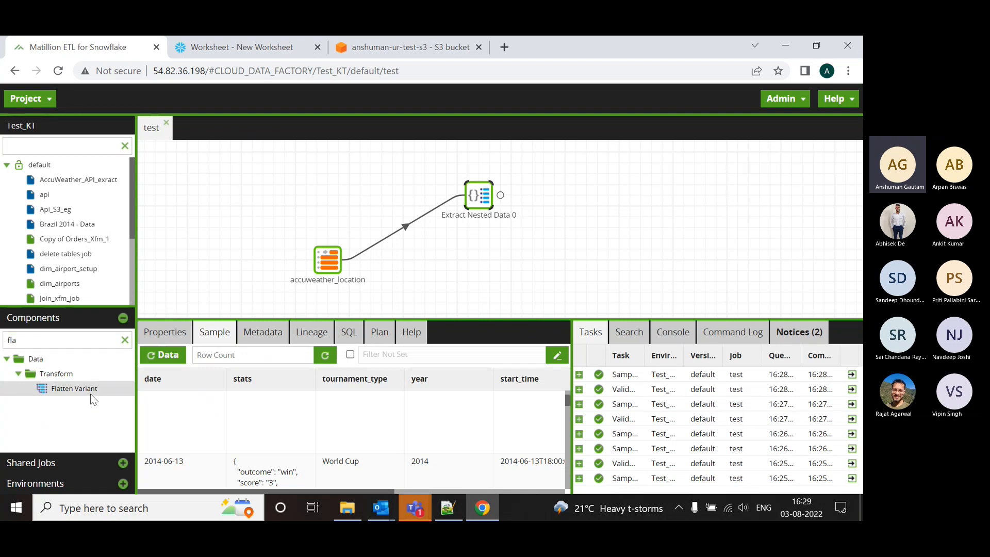
Enlarge the canvas area and move accuweather_location up level with the Extract Nested Data component.
drag(515, 321, 516, 413)
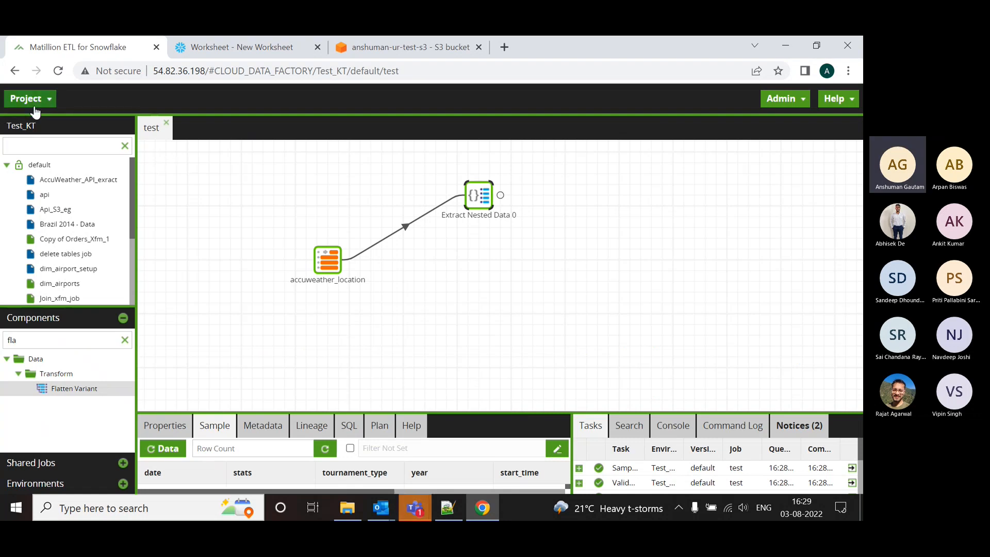
drag(320, 258, 320, 199)
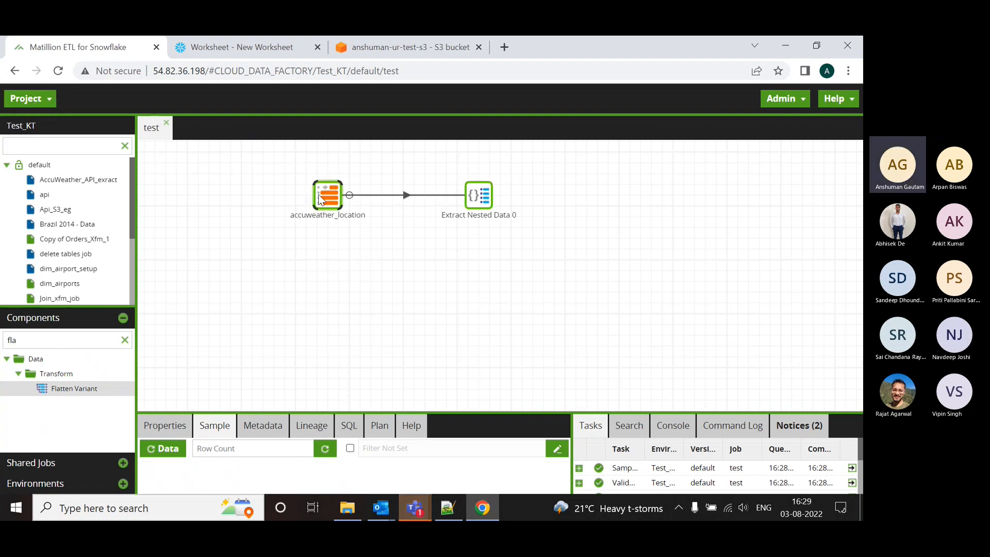
Create a transformation job named Json_Flatten_varient in the default folder and switch to it.
click(46, 100)
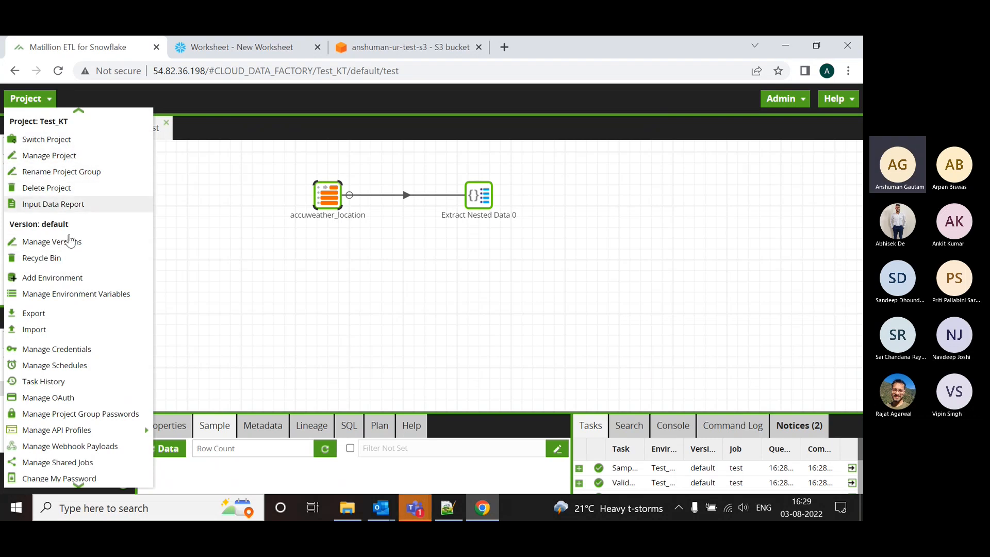
click(222, 217)
right_click(44, 169)
click(101, 228)
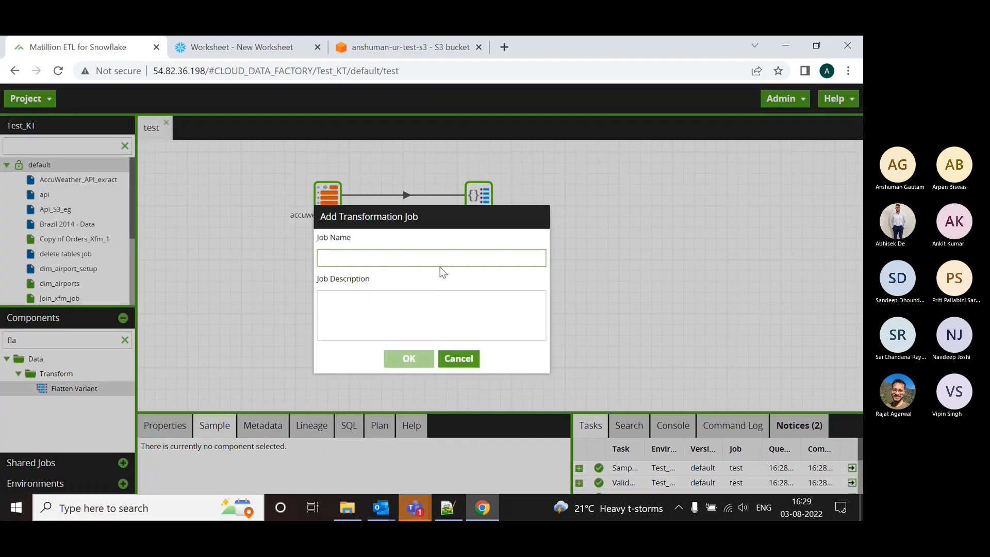
click(443, 256)
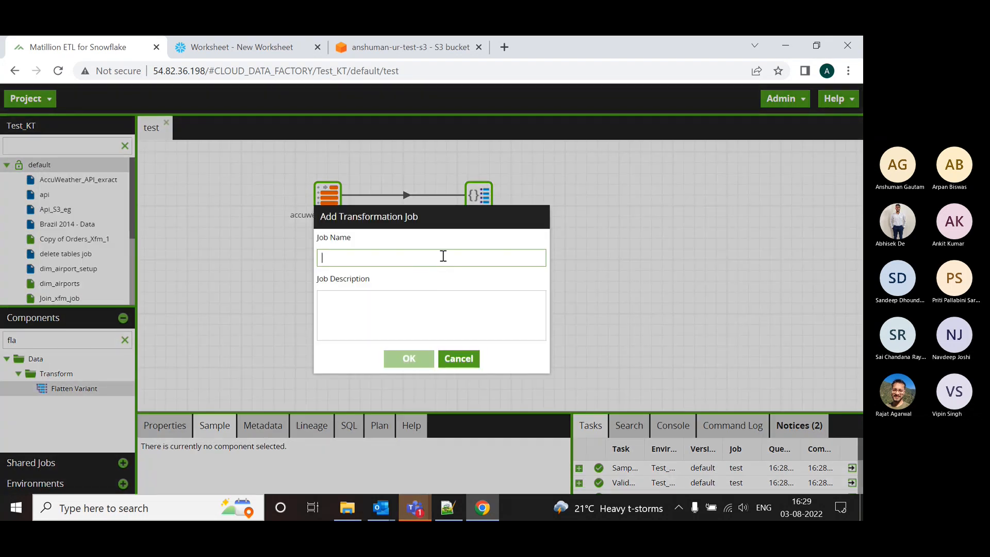
text(Json)
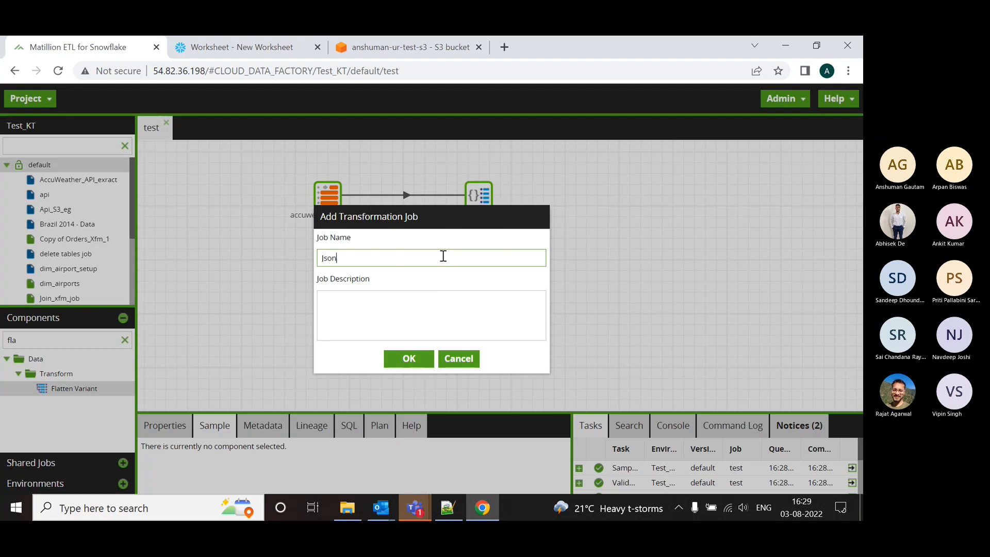
text(_Flatten_varient)
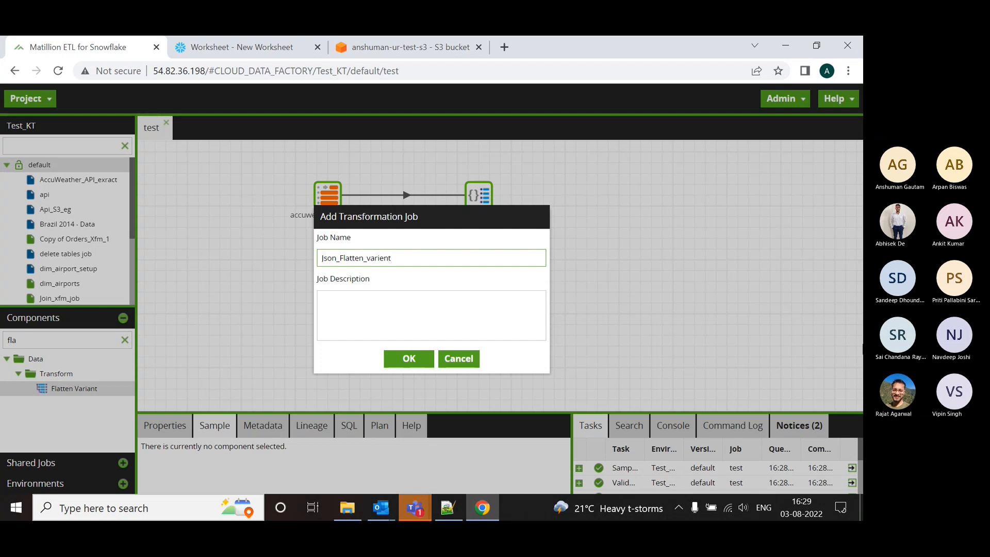
click(407, 358)
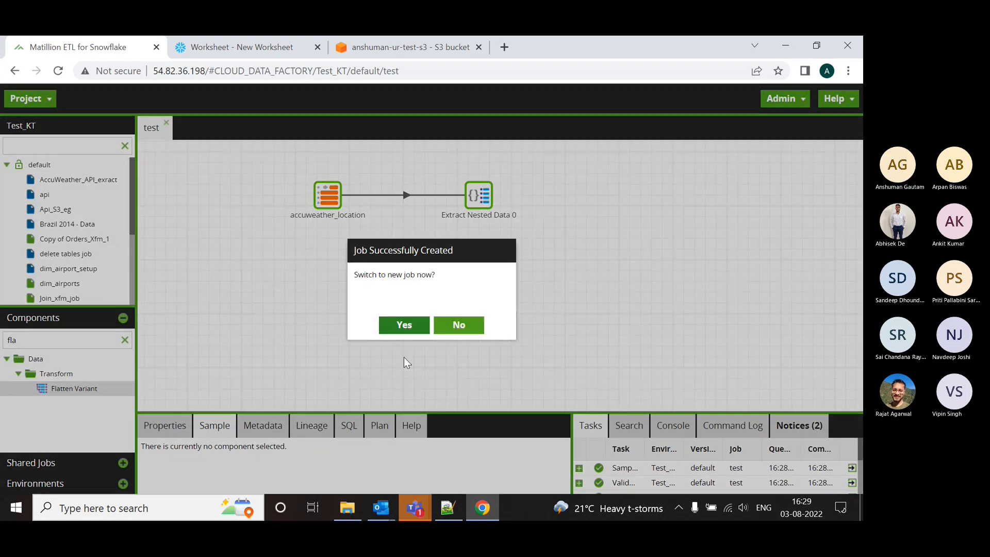
click(404, 331)
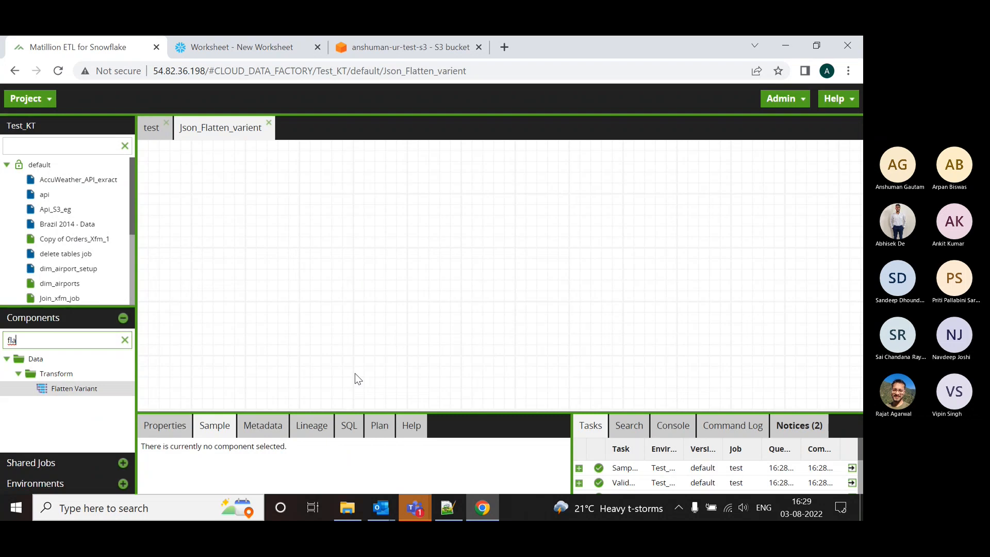
Find the SQL transform component and place it on the empty Json_Flatten_varient canvas.
click(125, 341)
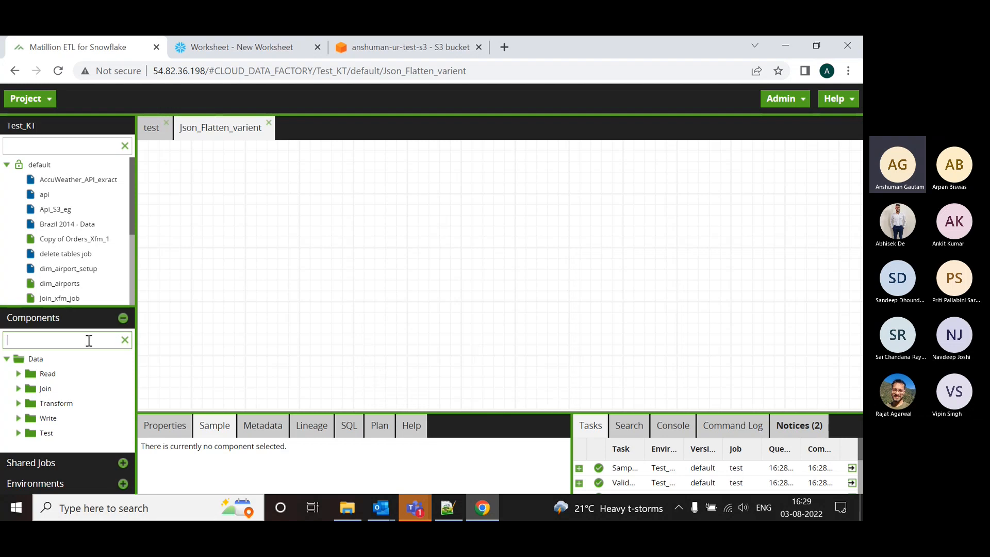
text(sql)
drag(78, 393, 296, 206)
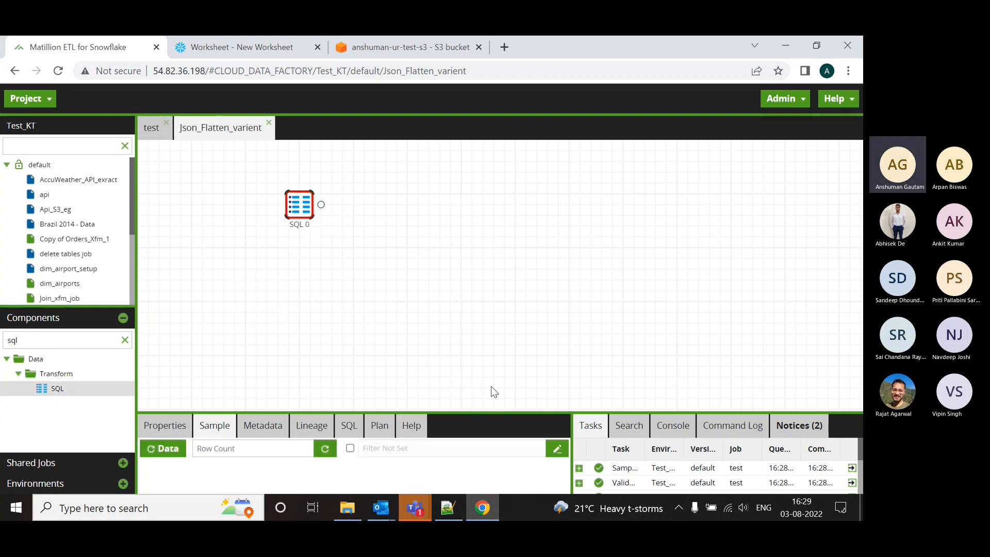
Copy the select-from-flatten query containing the City JSON from Notepad++ and paste it into the SQL 0 component's SQL query.
drag(499, 412, 467, 271)
click(166, 285)
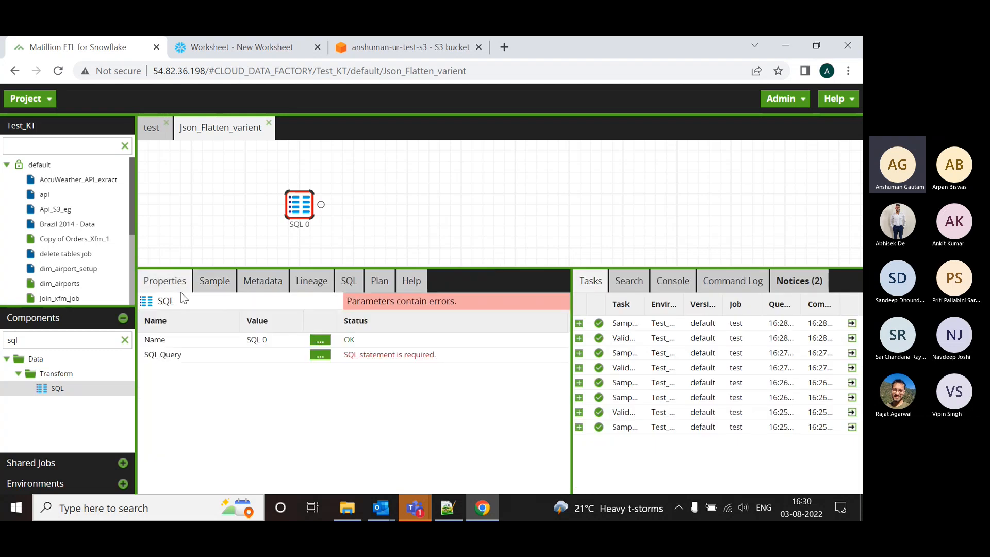
click(447, 508)
drag(227, 206, 24, 121)
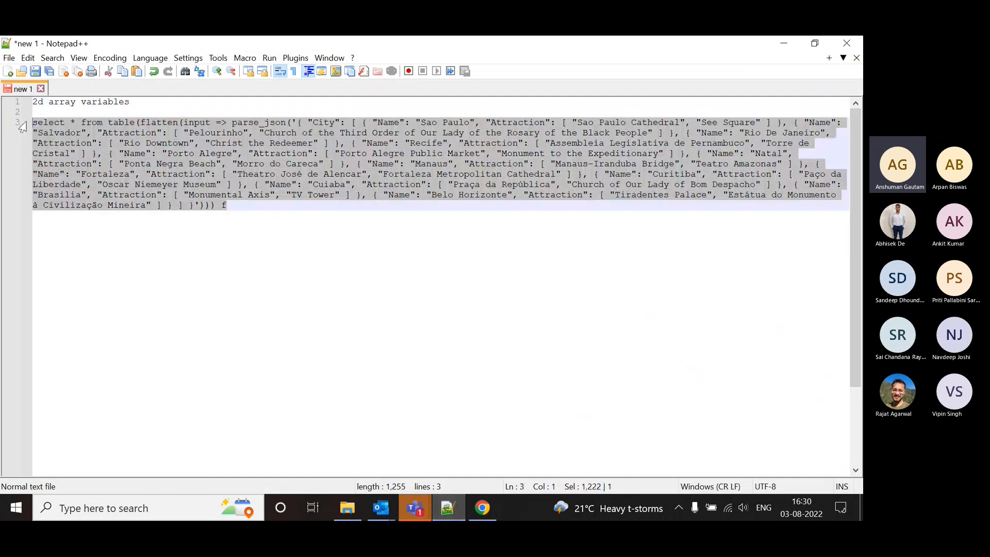
click(792, 43)
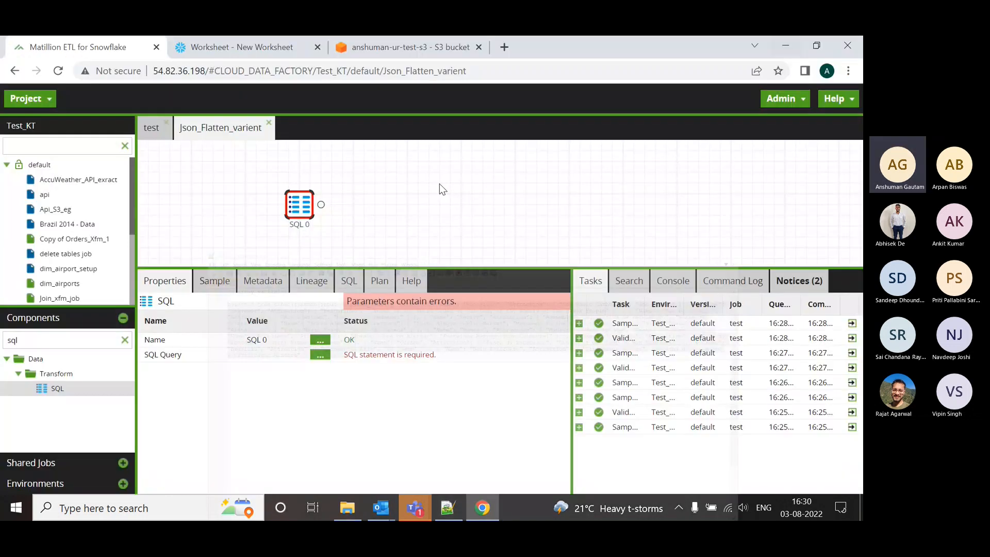
click(309, 354)
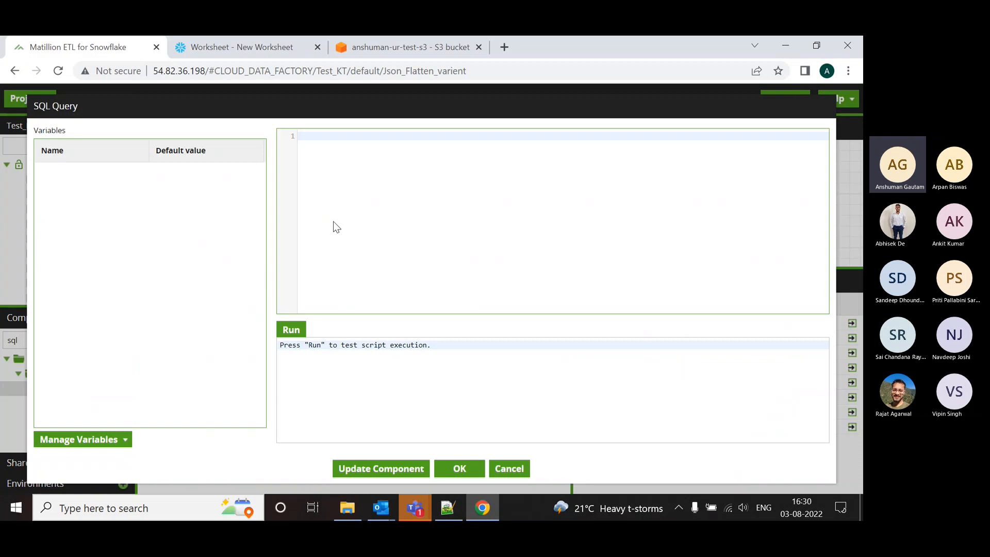
key(ctrl+v)
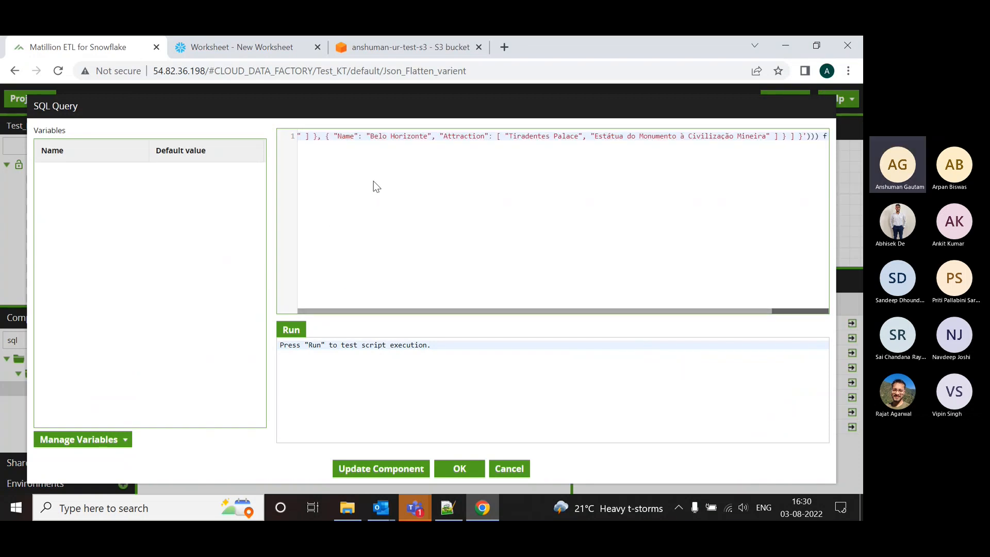
Test-run the pasted query, inspect the returned row's VALUE column, and accept the SQL query.
click(302, 328)
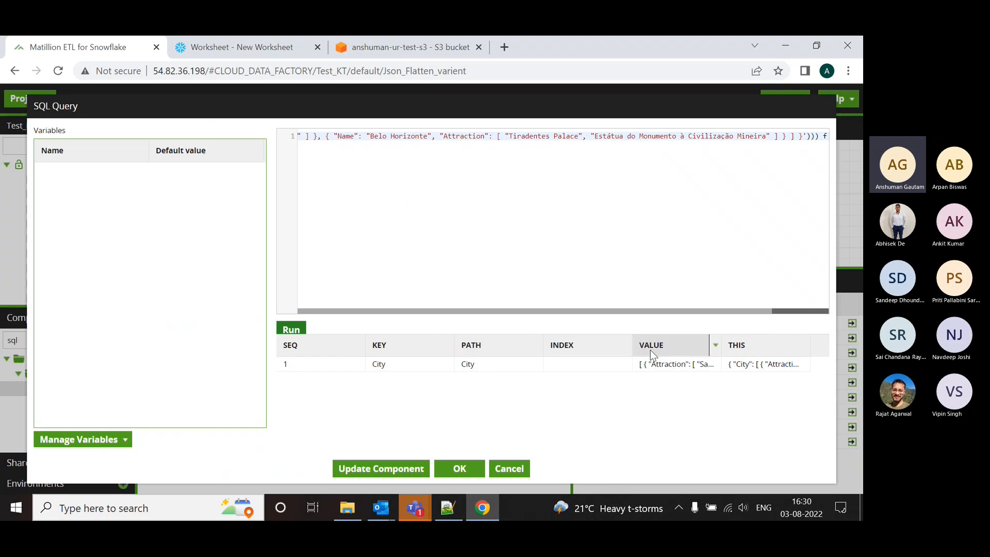
click(672, 364)
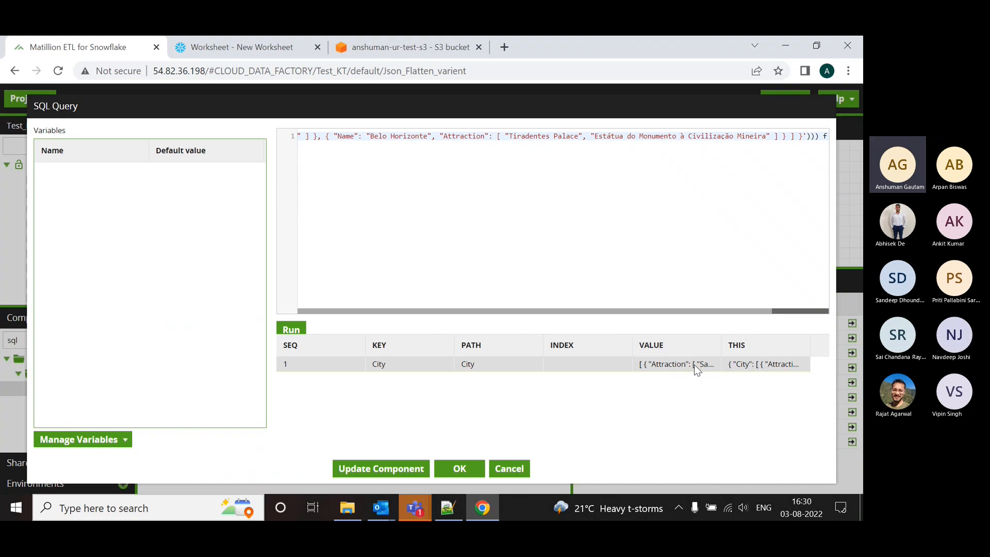
click(459, 469)
Find the Flatten Variant component and place it on the canvas connected to the output of SQL 0.
drag(394, 266, 395, 312)
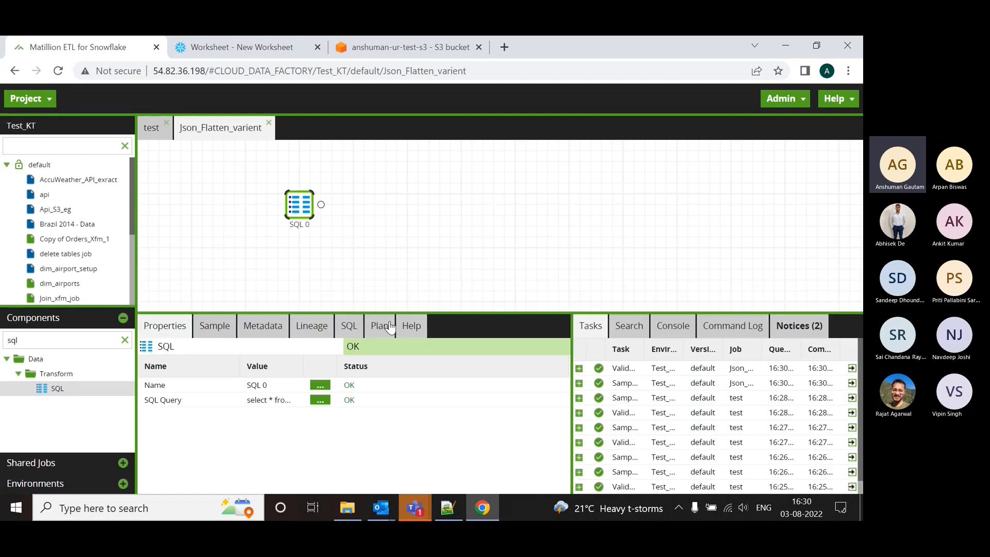
drag(23, 340, 3, 340)
text(flatt)
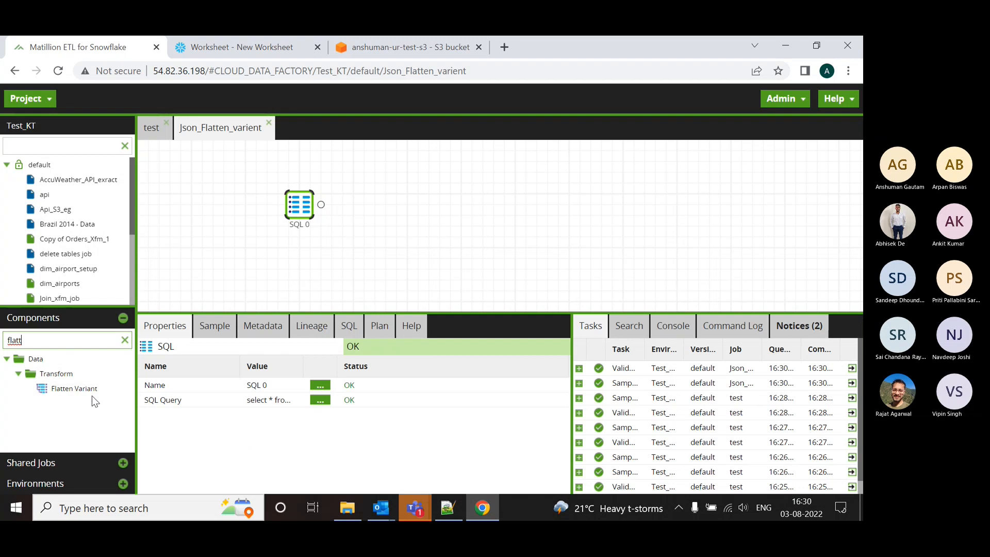
drag(92, 395, 386, 205)
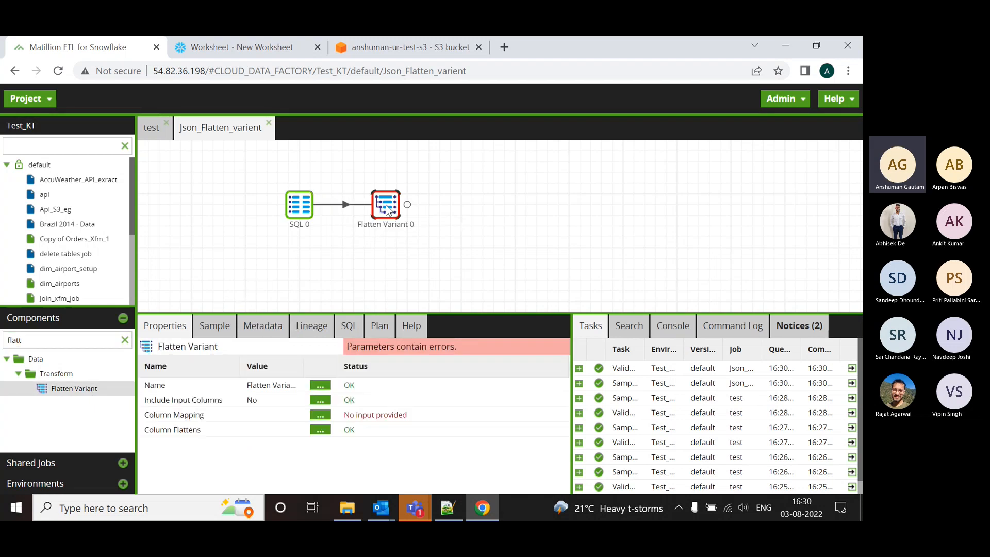
drag(592, 313, 605, 244)
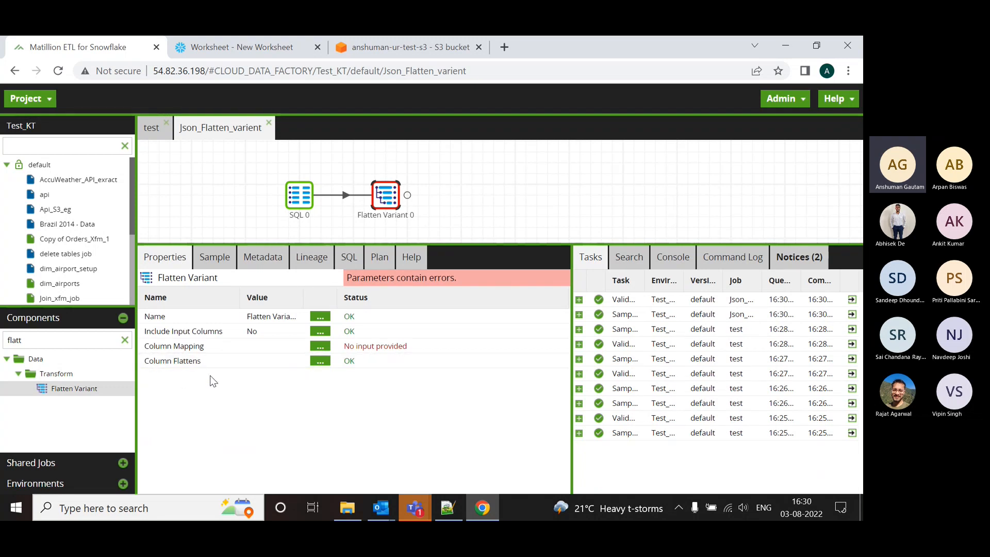
click(322, 363)
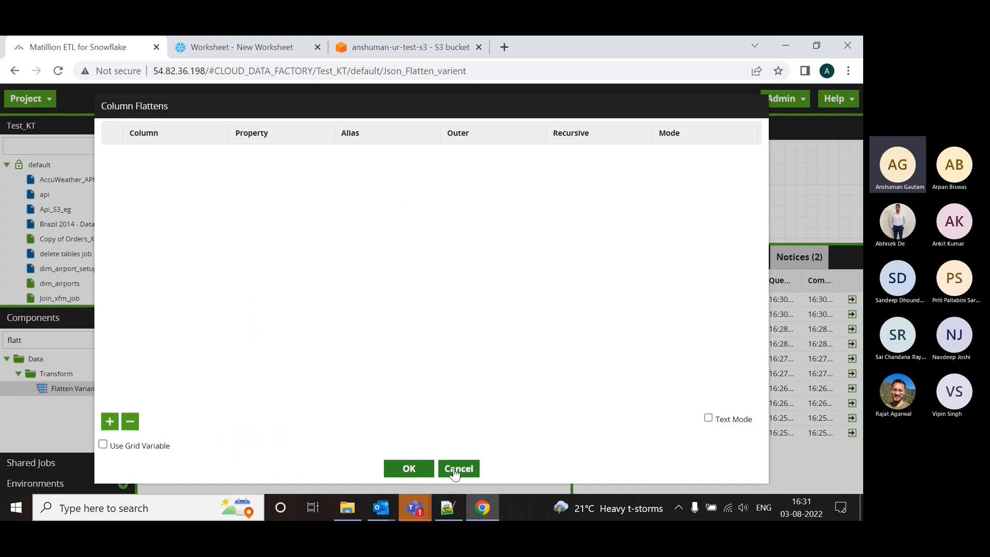
click(426, 475)
click(332, 367)
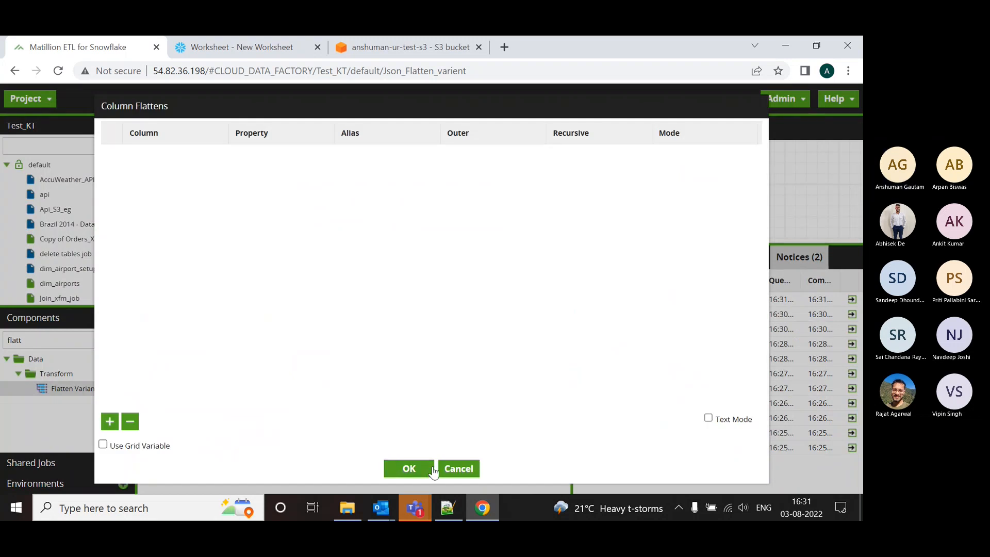
click(432, 469)
Sample the SQL 0 component's data and examine the structure of its VALUE and THIS columns.
click(301, 199)
click(213, 258)
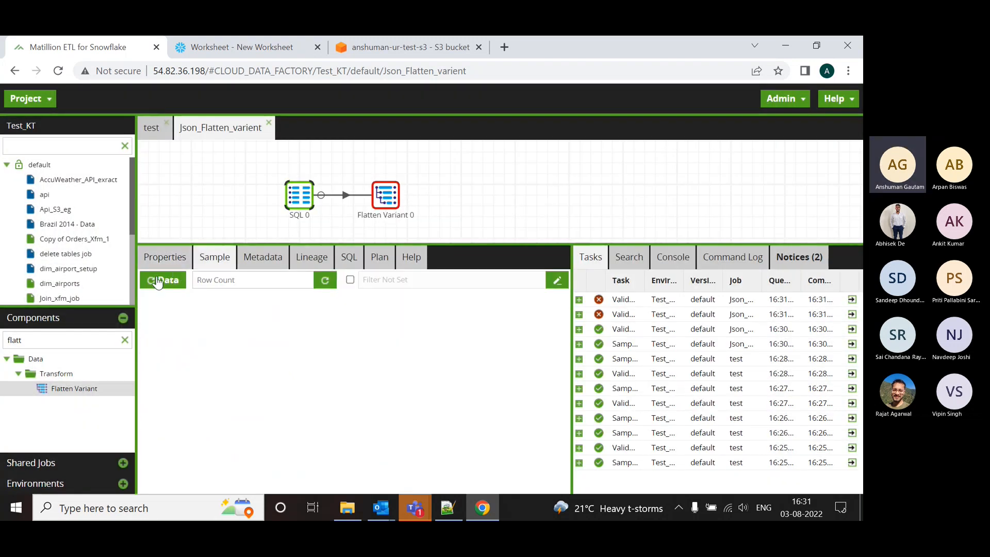
click(163, 280)
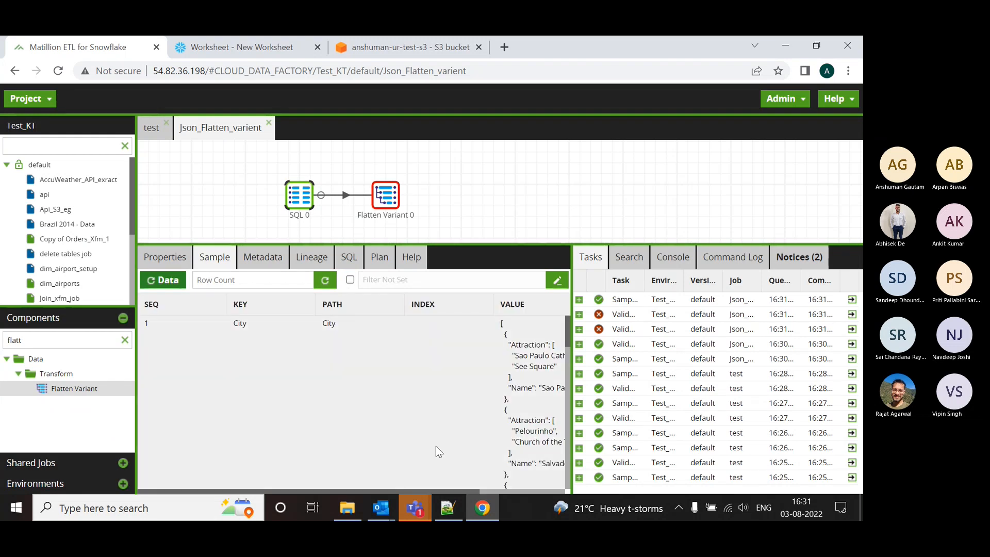
drag(369, 490, 453, 491)
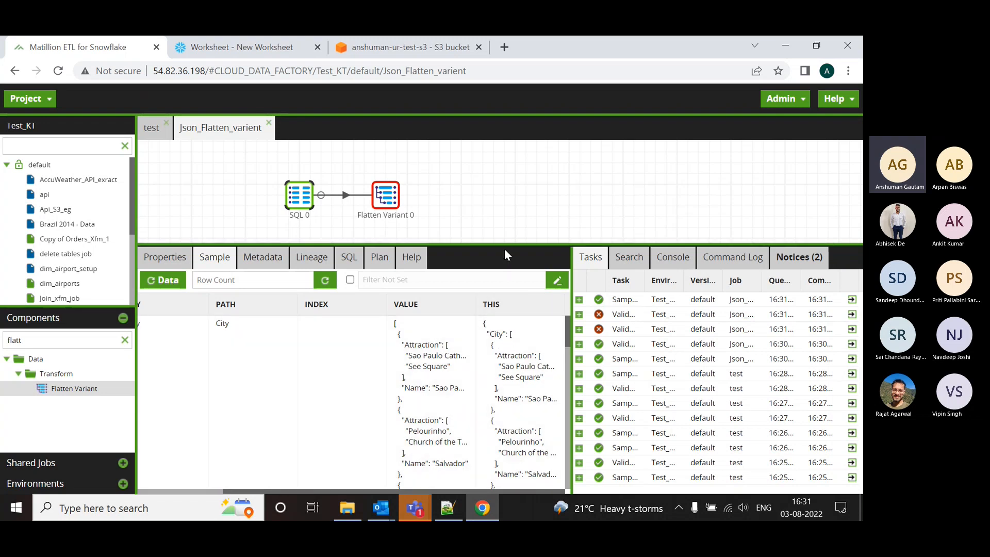
Add a Column Flattens row to the Flatten Variant component with THIS as its column.
click(386, 195)
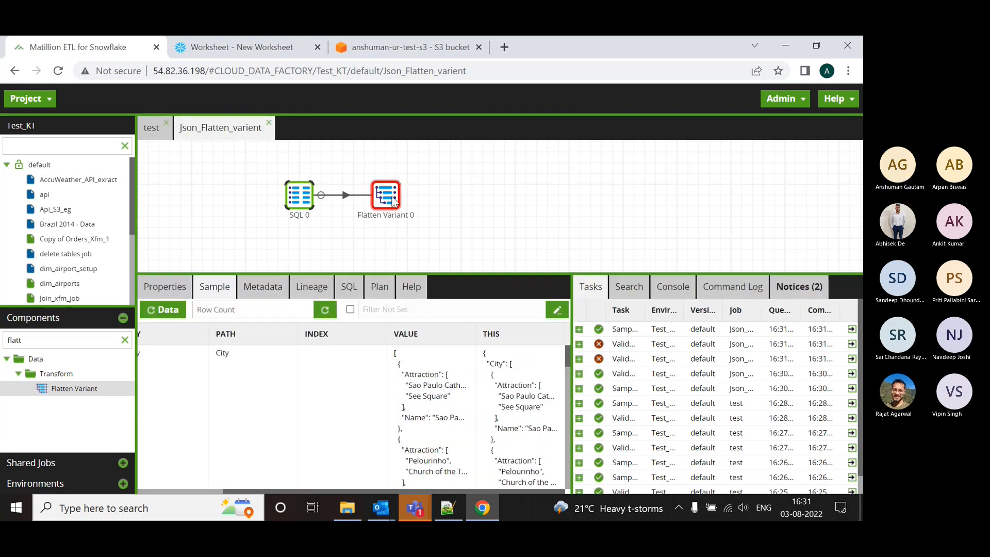
click(173, 287)
click(318, 390)
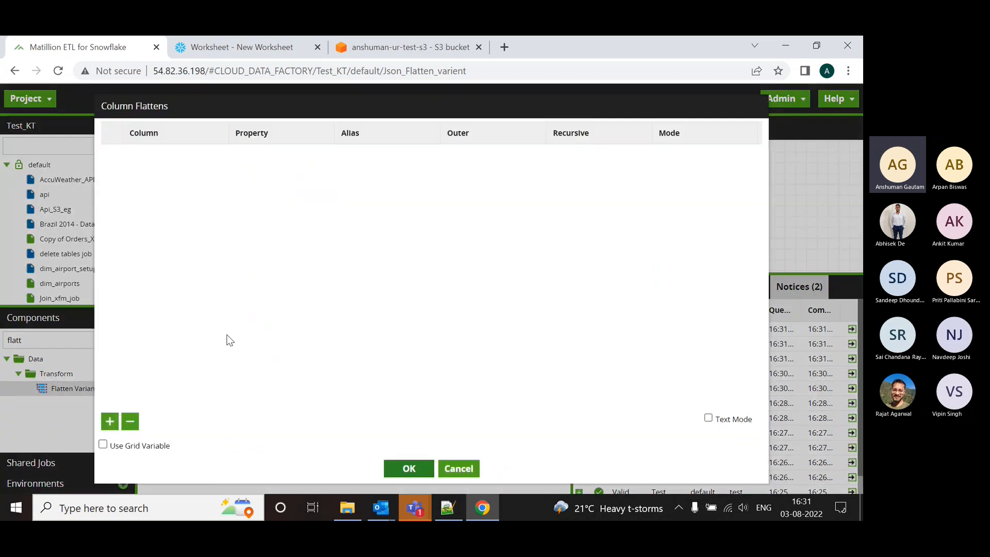
click(108, 427)
click(196, 151)
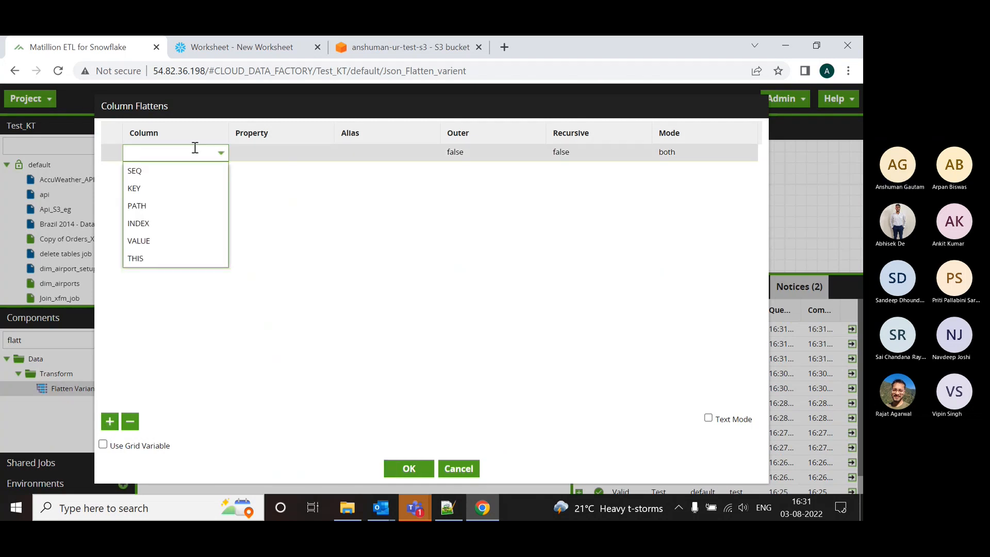
click(181, 260)
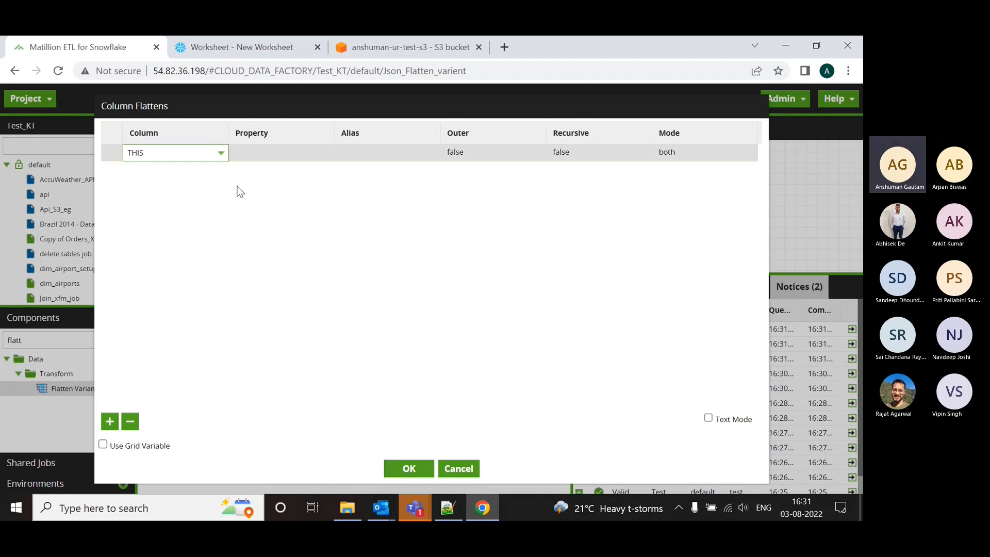
click(255, 153)
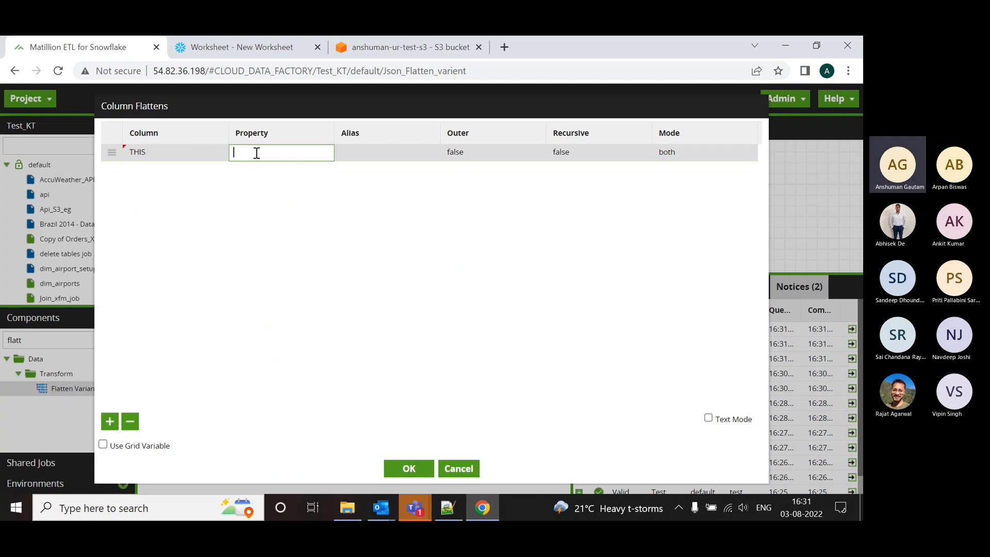
click(409, 468)
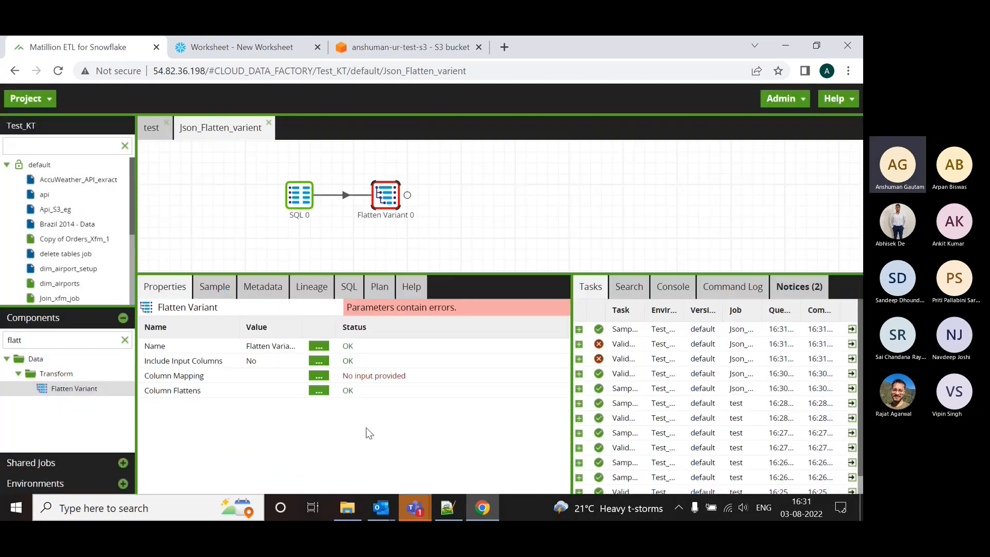
Sample the SQL 0 data and copy the top-level City key name from the THIS column.
click(296, 208)
click(163, 310)
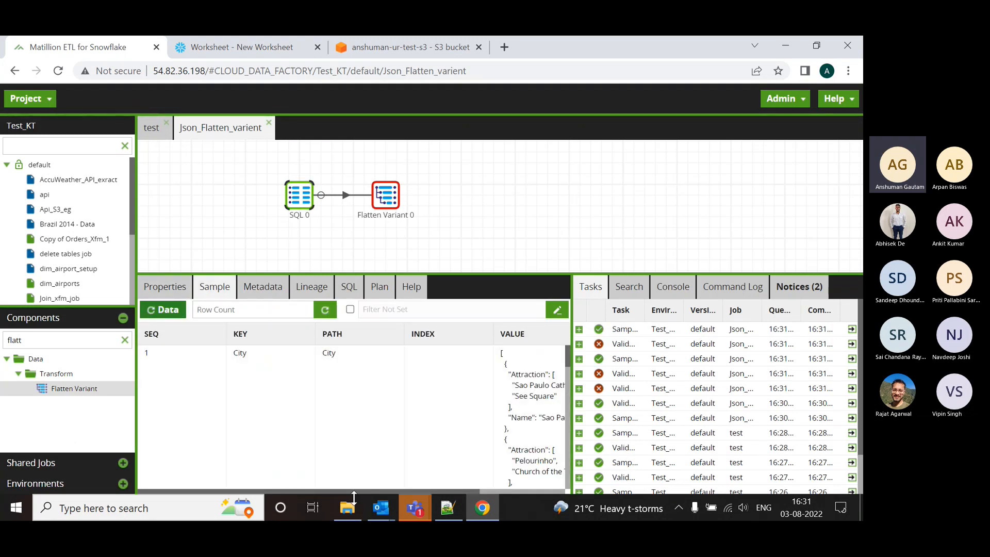
drag(468, 487, 515, 490)
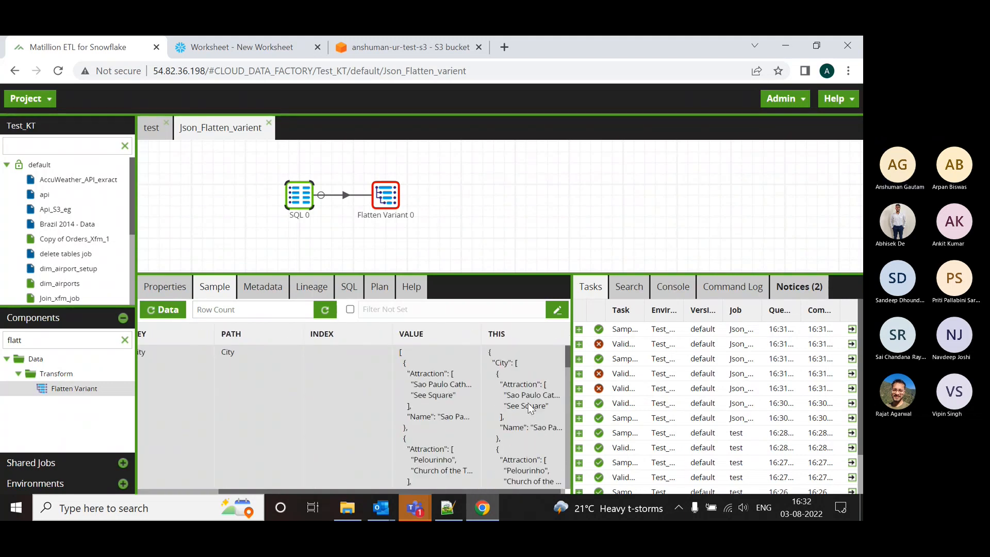
double_click(501, 364)
key(ctrl+c)
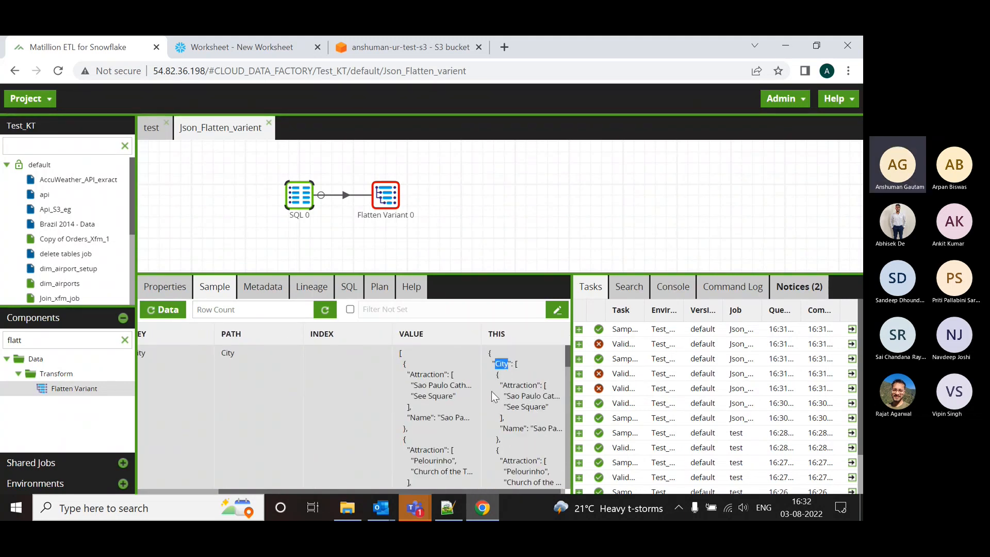
Set the THIS column flatten's property to City and its alias to City_alias in the Flatten Variant component.
click(386, 201)
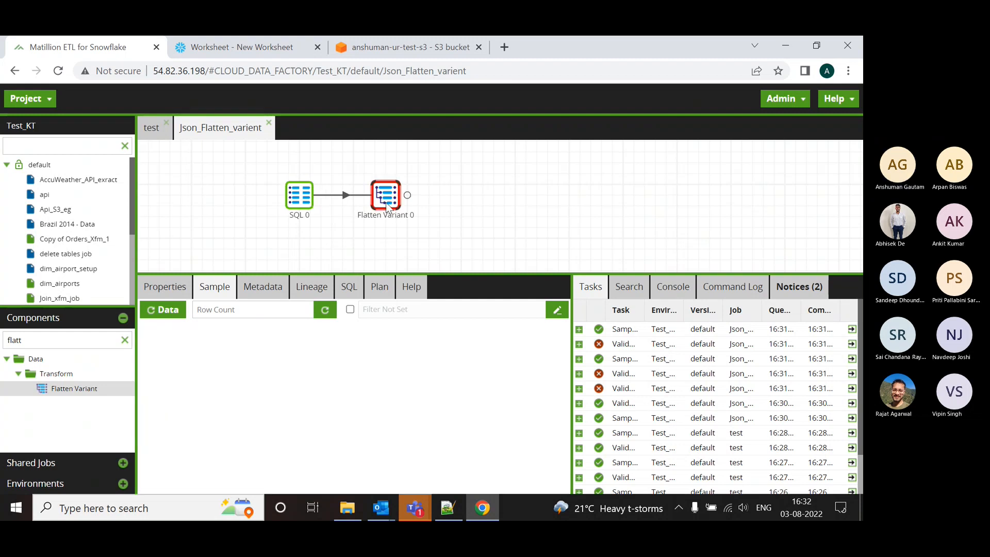
click(154, 289)
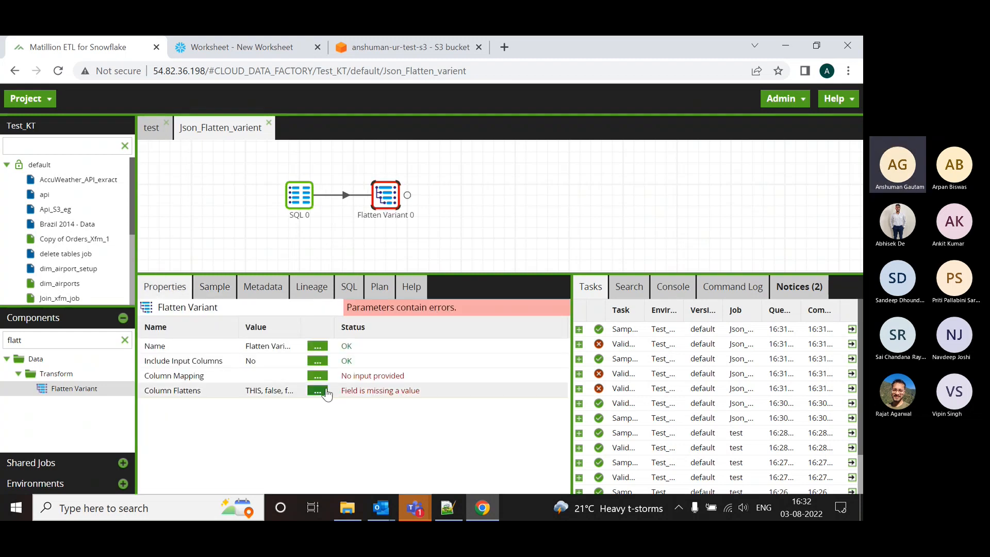
click(320, 390)
click(262, 152)
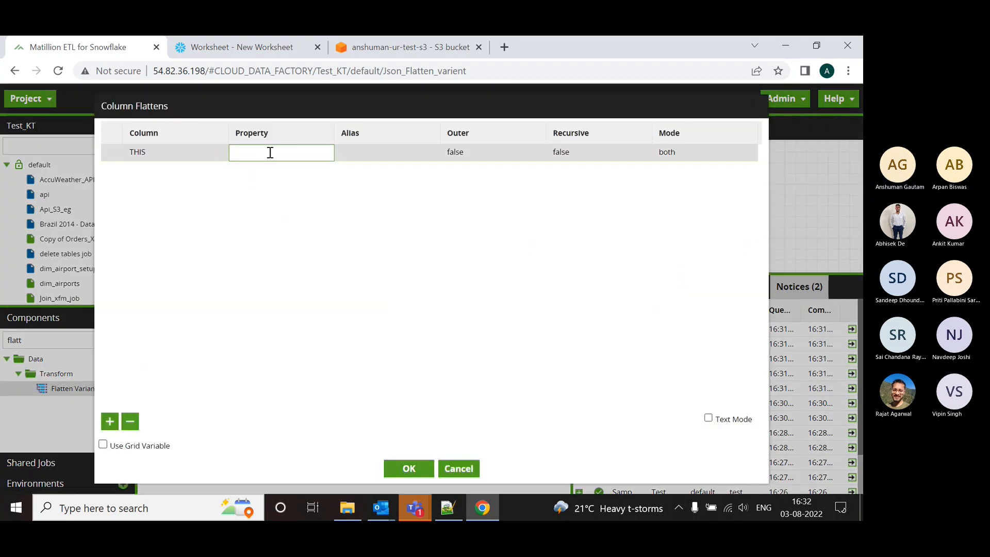
key(ctrl+v)
click(361, 152)
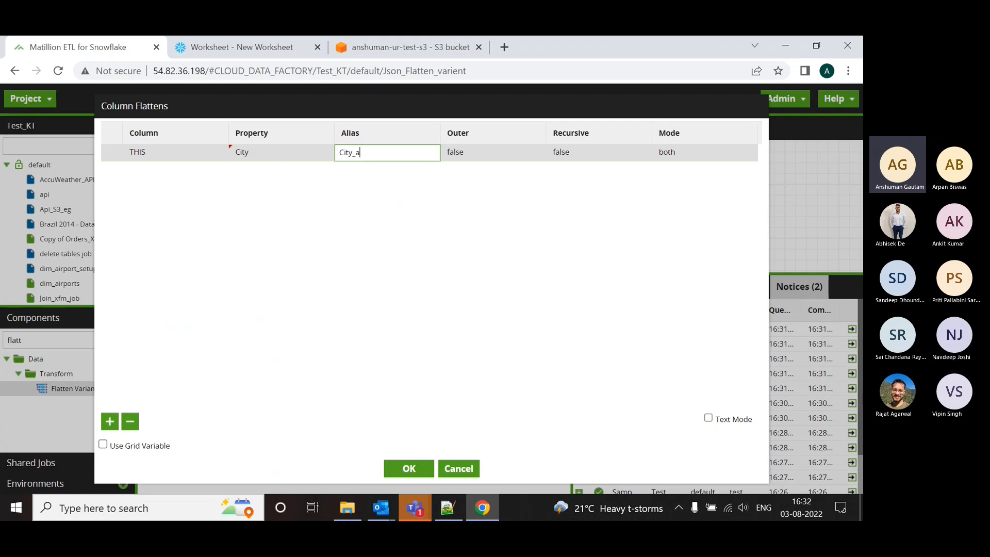
key(BackSpace)
key(BackSpace)
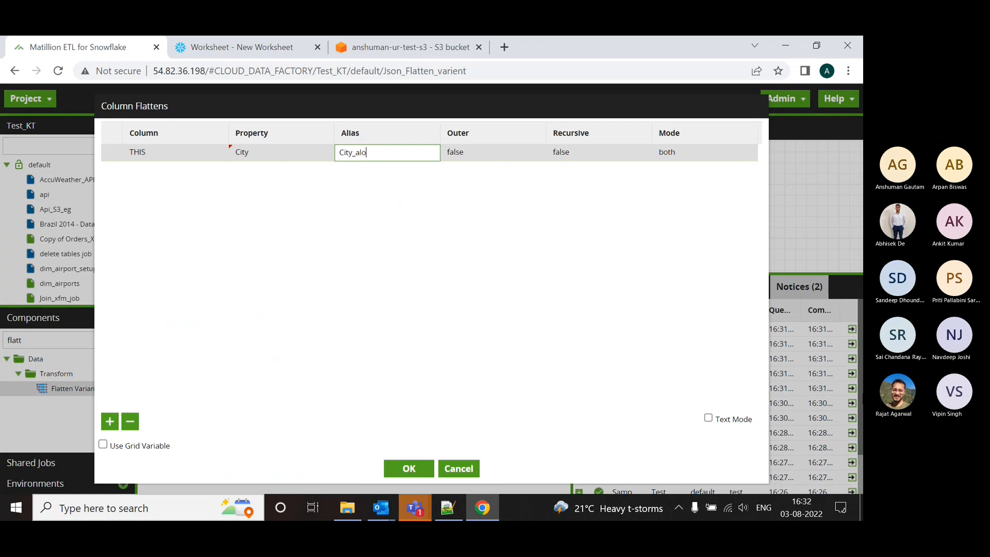
text(ias)
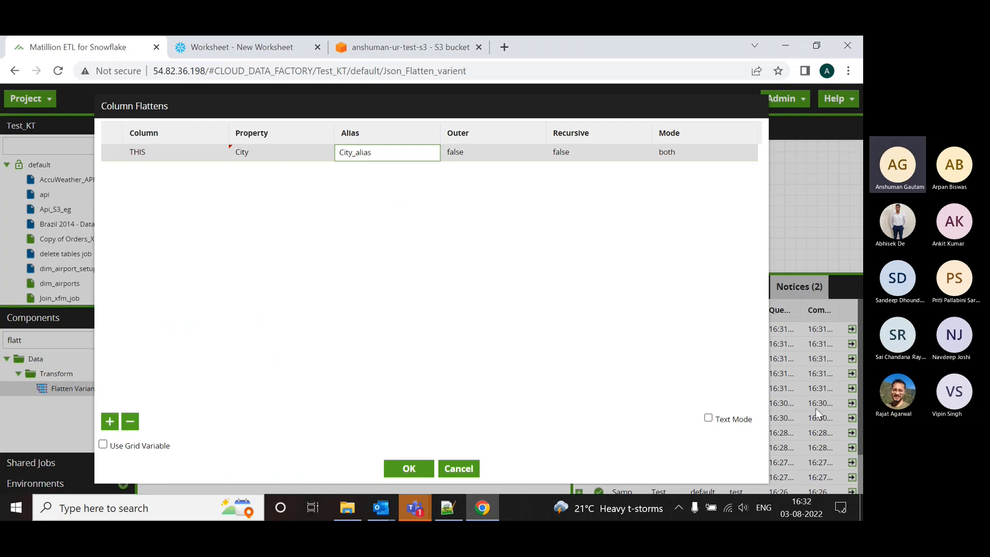
click(408, 468)
Add two Column Mapping rows to the Flatten Variant component and set the first row's column to KEY.
click(330, 376)
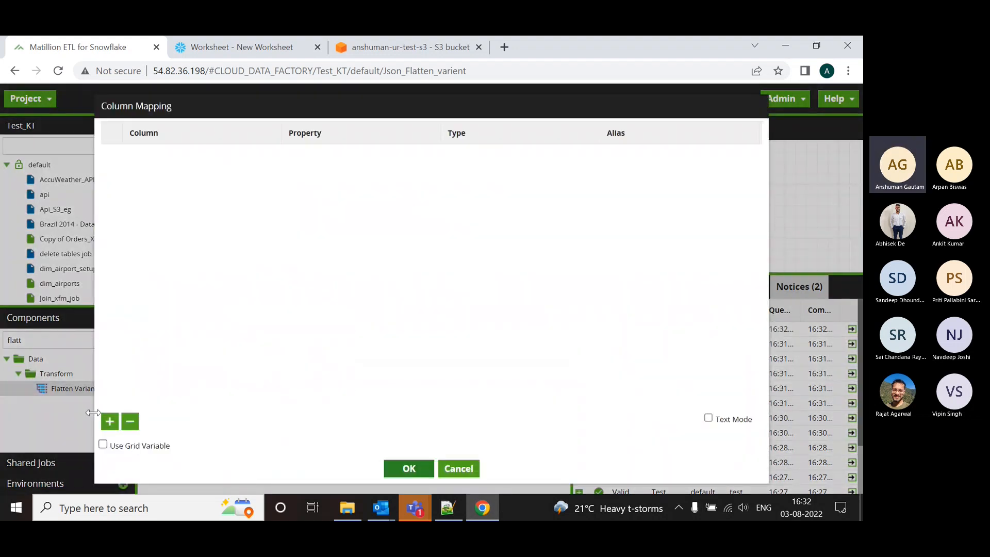
click(110, 422)
click(110, 421)
click(202, 153)
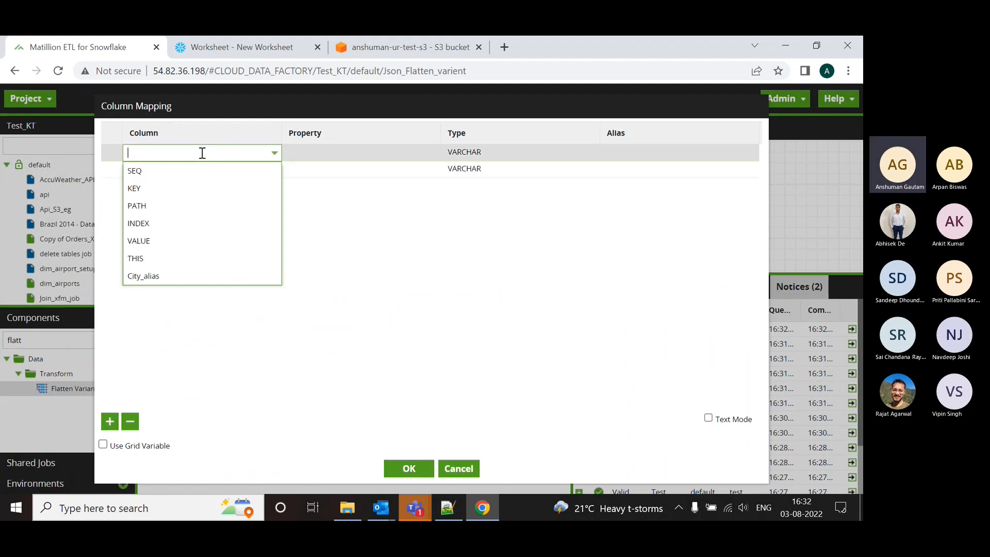
click(177, 189)
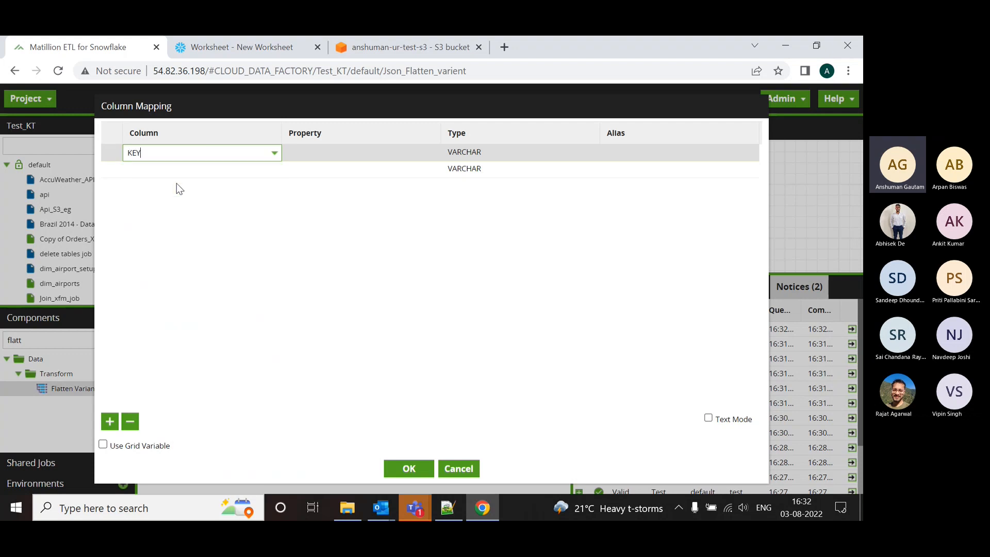
click(300, 152)
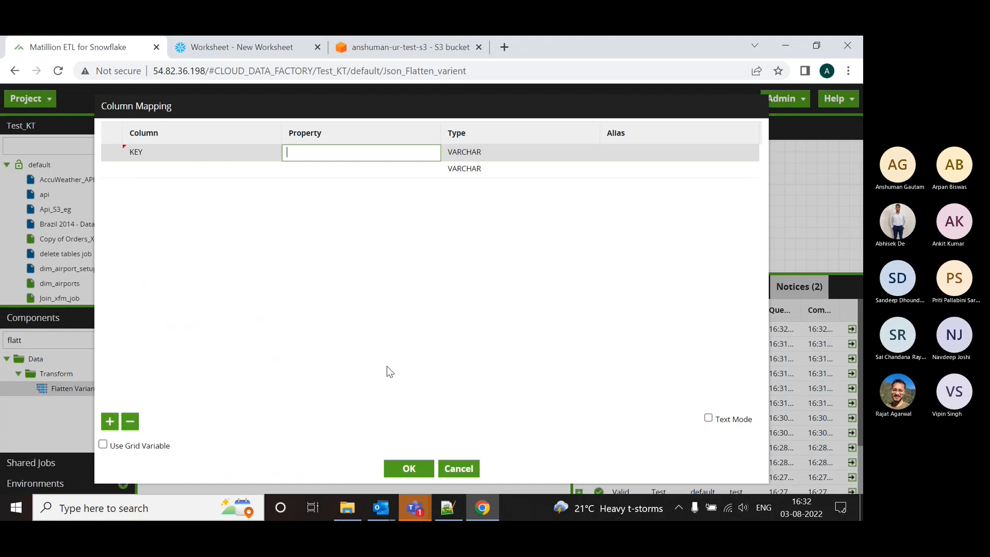
click(407, 468)
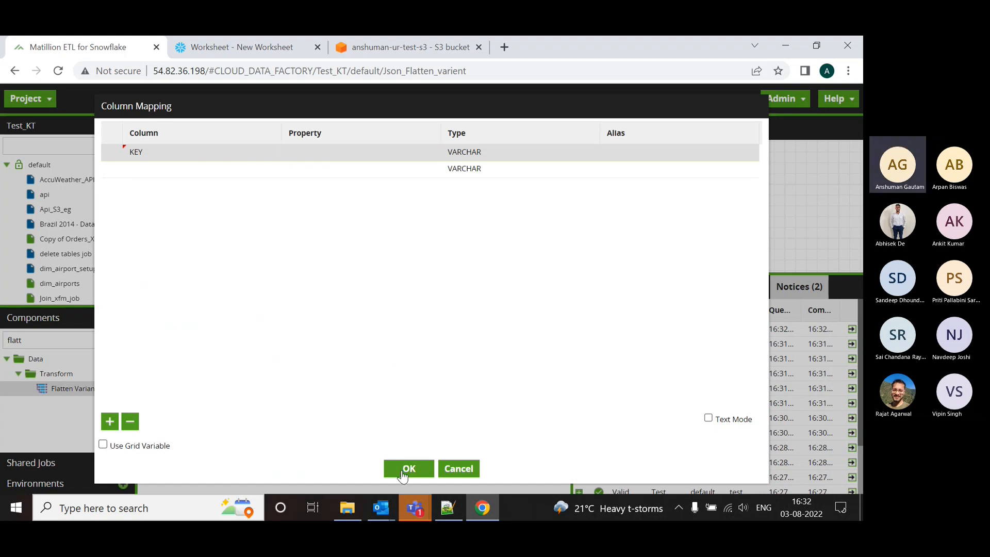
Sample the SQL 0 data to check its key and value columns, and reselect the Flatten Variant component.
click(299, 195)
click(215, 286)
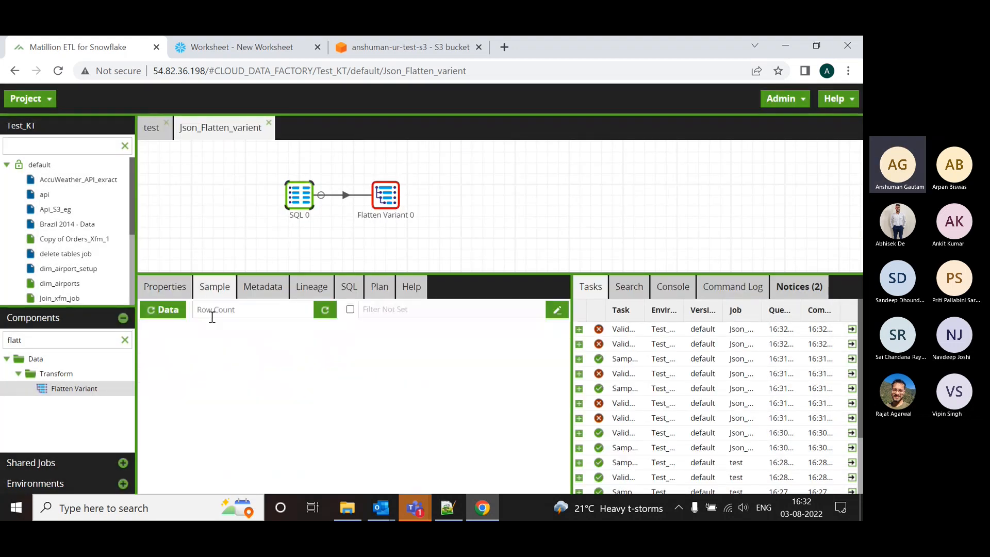
click(165, 311)
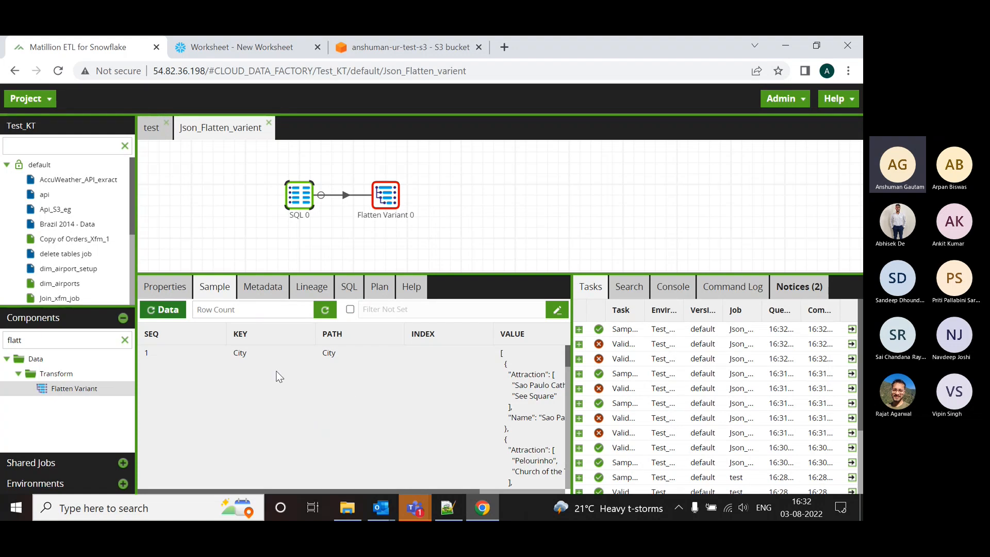
click(379, 195)
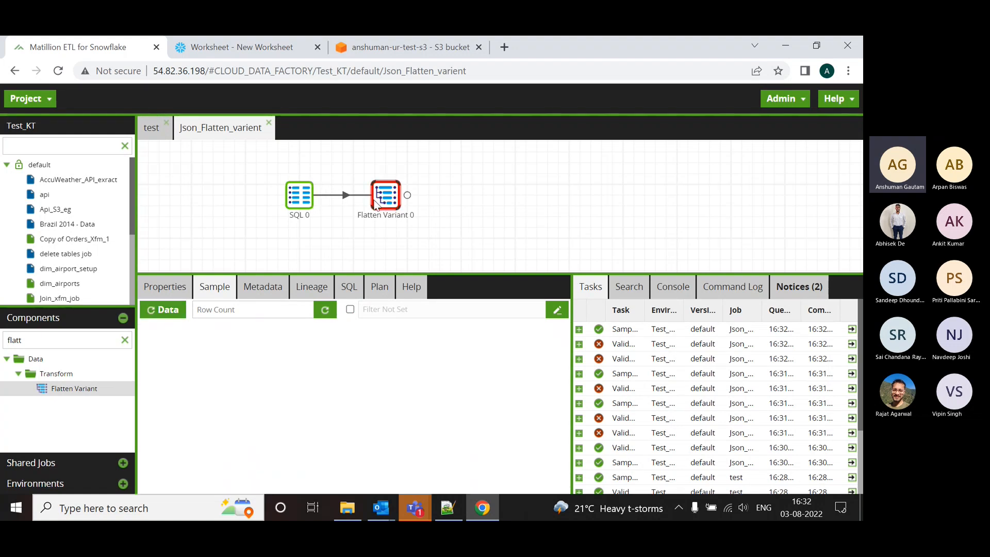
In the Flatten Variant column mapping, set the KEY row's property to key and map City_alias to the property City.
click(182, 295)
click(316, 375)
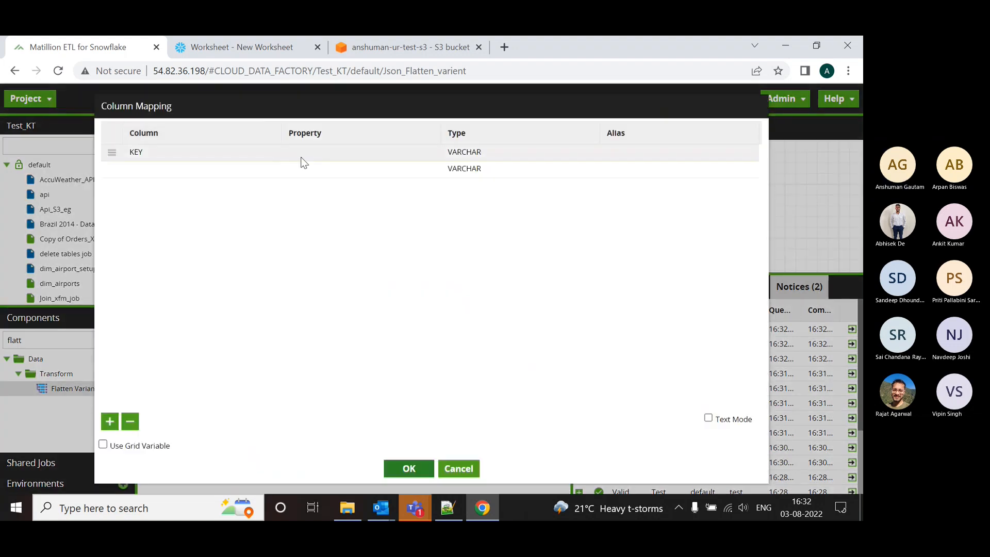
click(311, 156)
text(k)
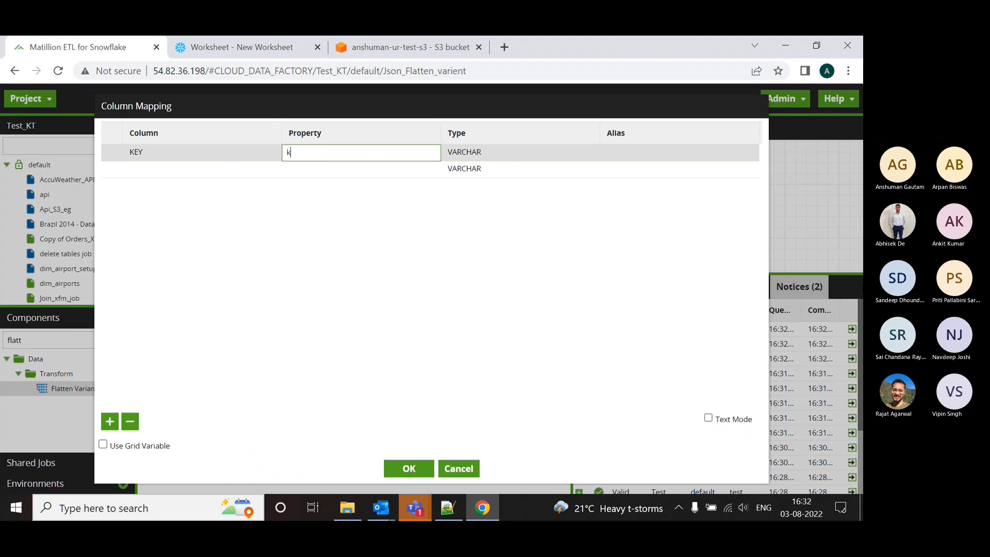
text(ey)
click(215, 175)
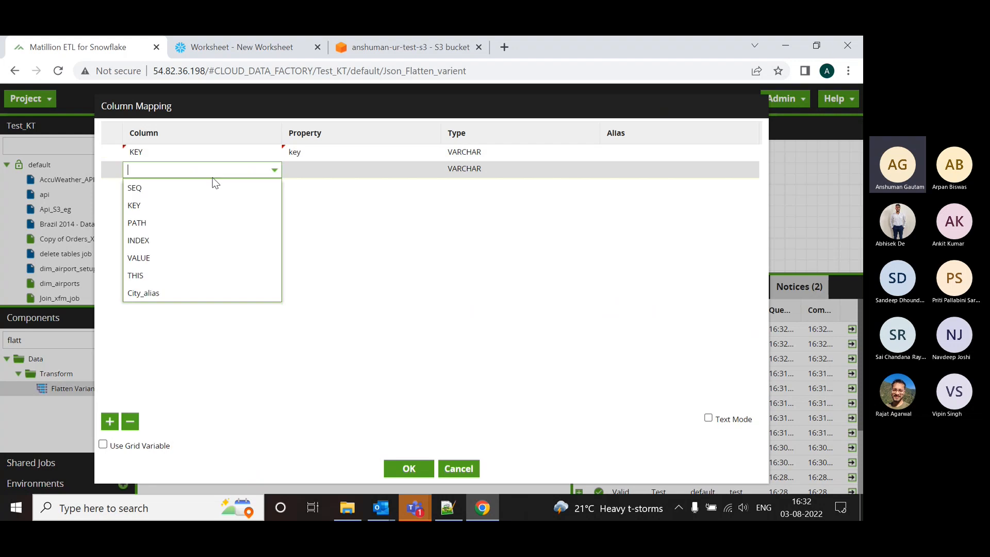
click(155, 298)
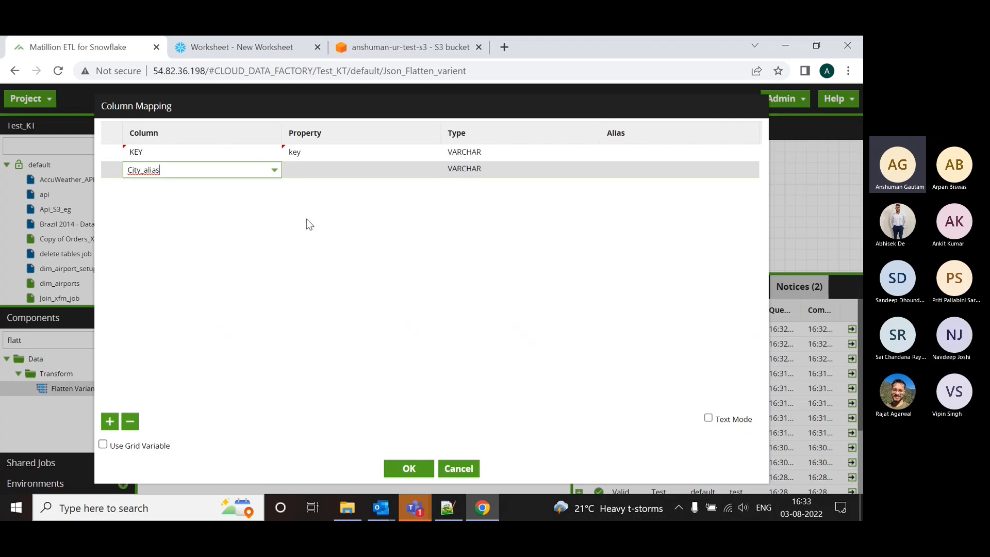
click(330, 172)
text(City)
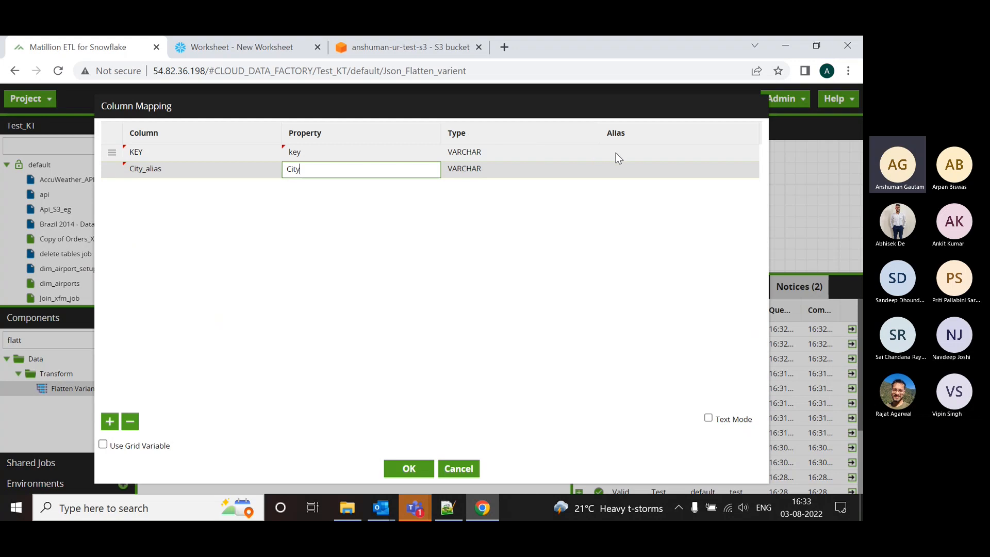
Give the KEY mapping the alias Key_ and the City_alias mapping the alias City_, and apply the column mapping.
click(755, 154)
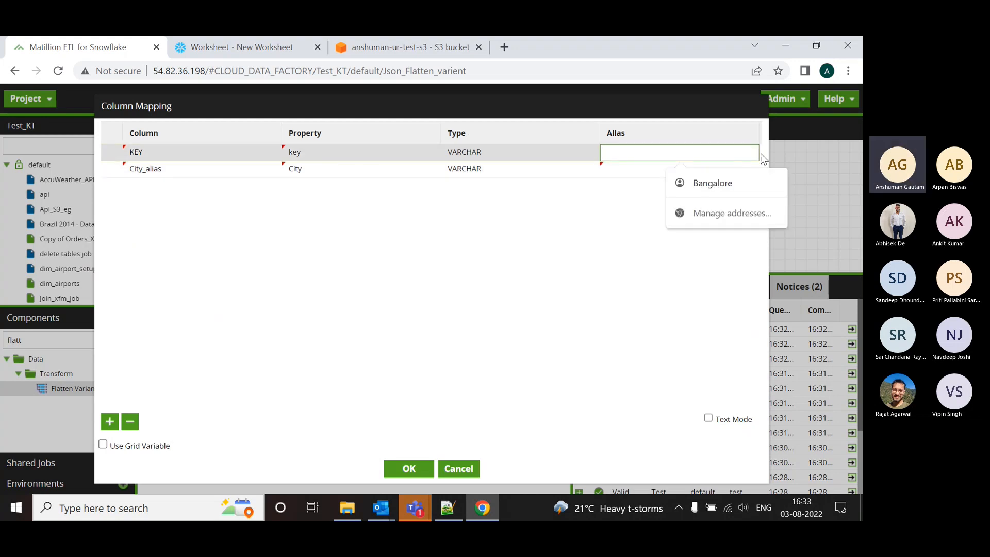
text(Key_)
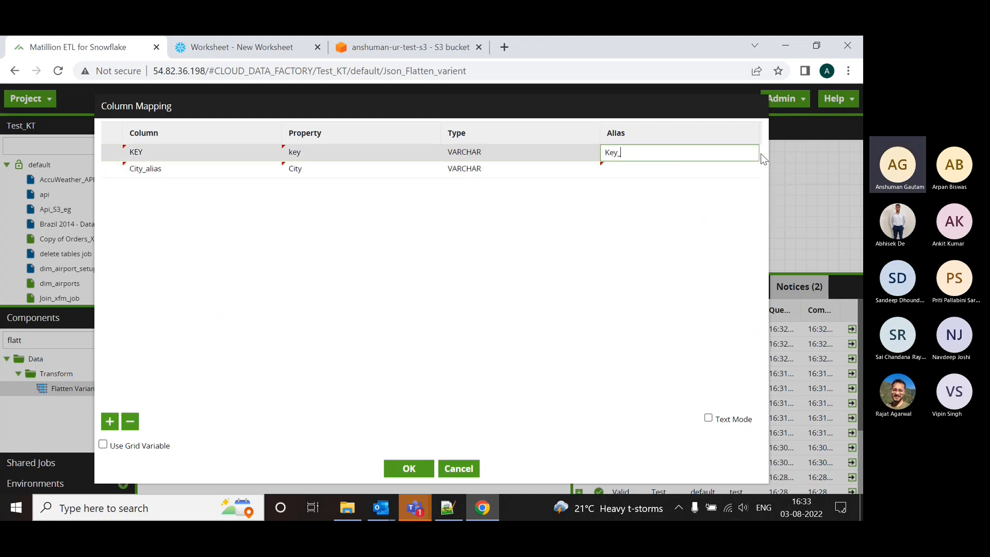
click(692, 168)
text(C)
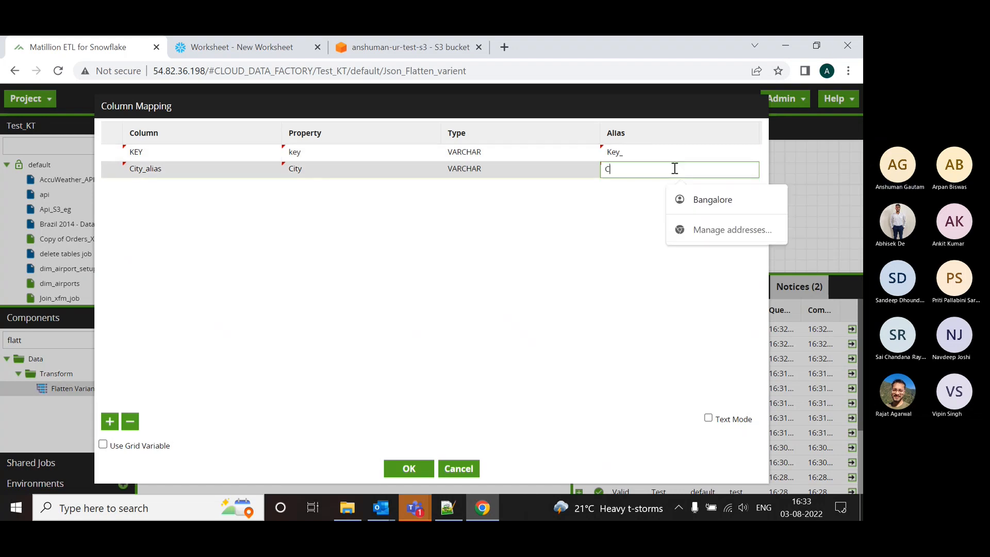
text(ity_)
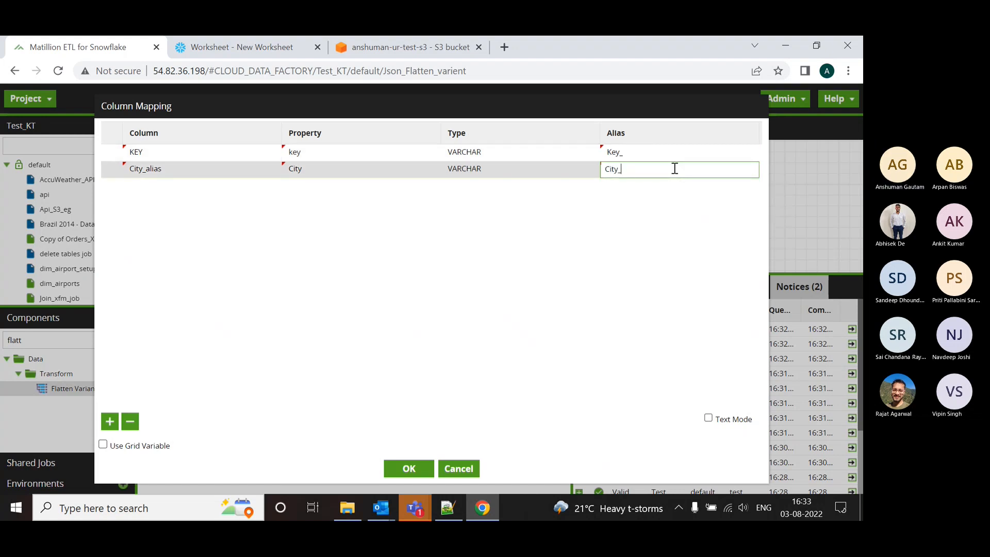
click(383, 469)
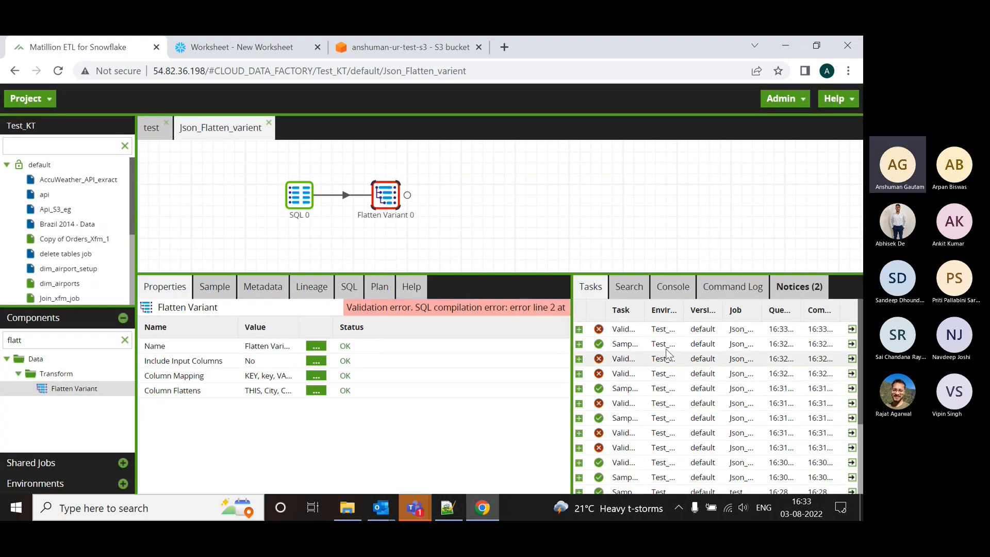
Review the generated SQL of Flatten Variant 0, and remove the KEY row from its column mapping.
click(349, 287)
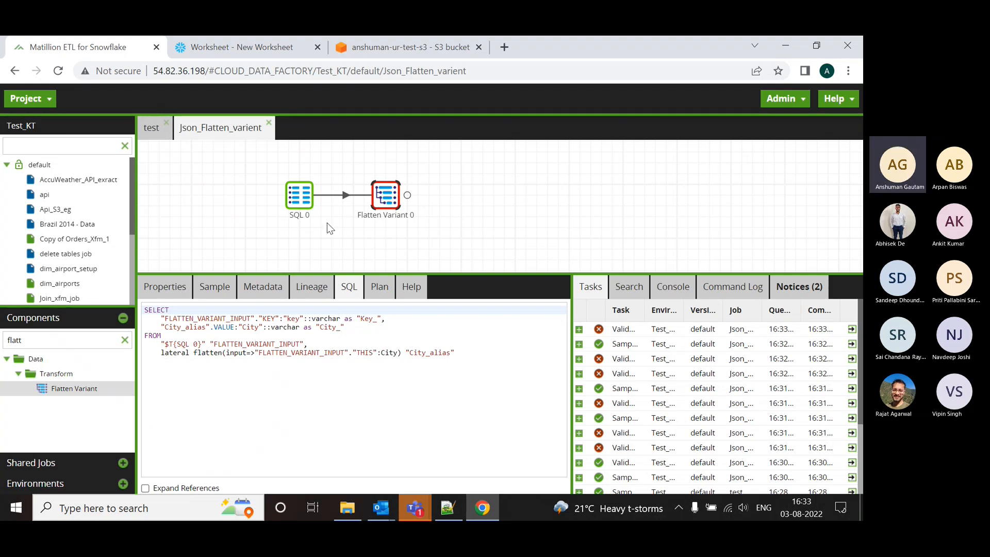
click(173, 289)
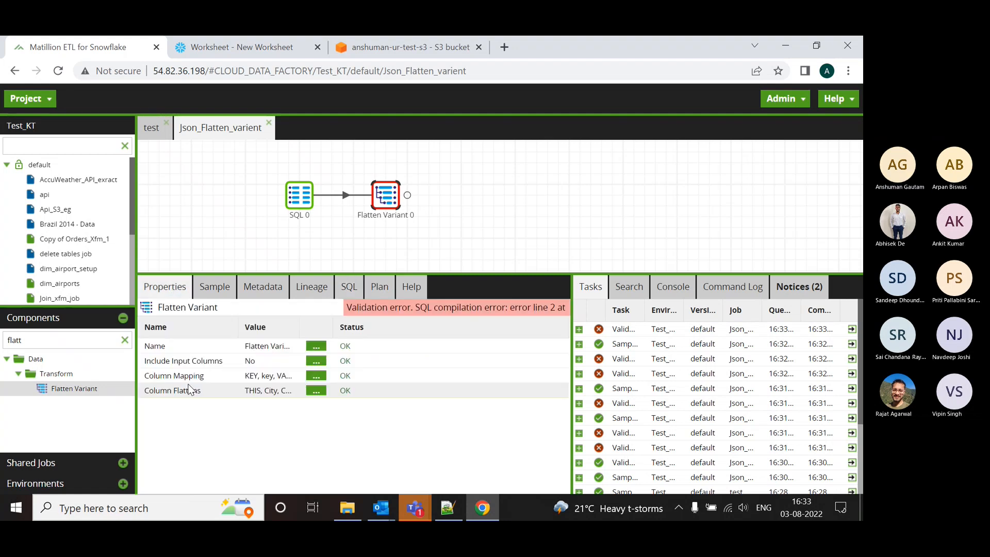
click(316, 375)
click(242, 156)
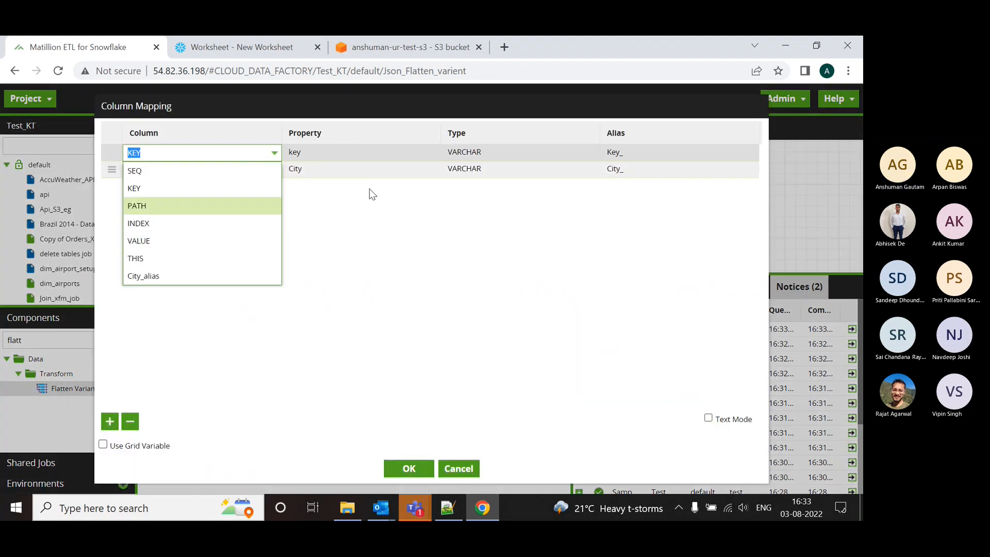
click(130, 421)
click(409, 468)
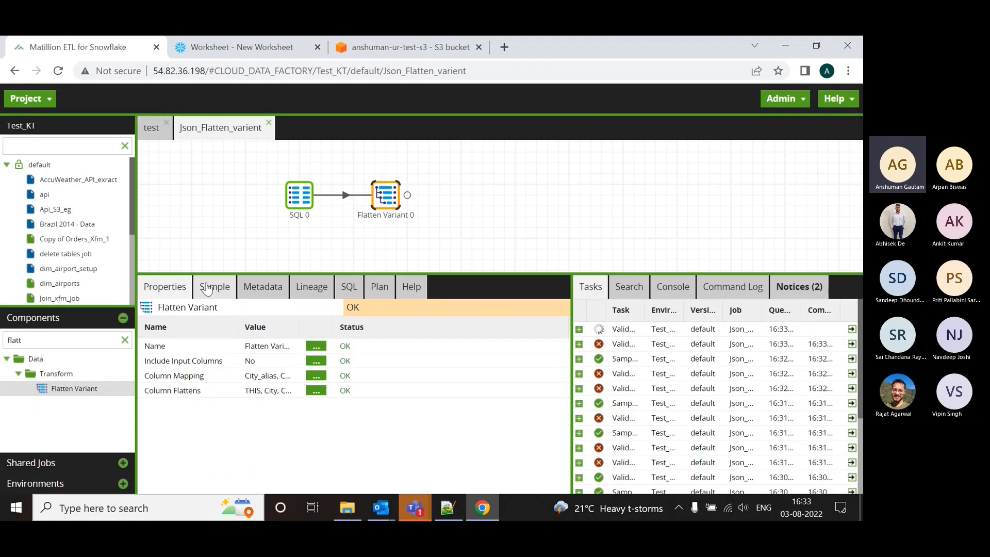
Sample the Flatten Variant 0 output data and retrieve its row count.
click(214, 286)
click(164, 310)
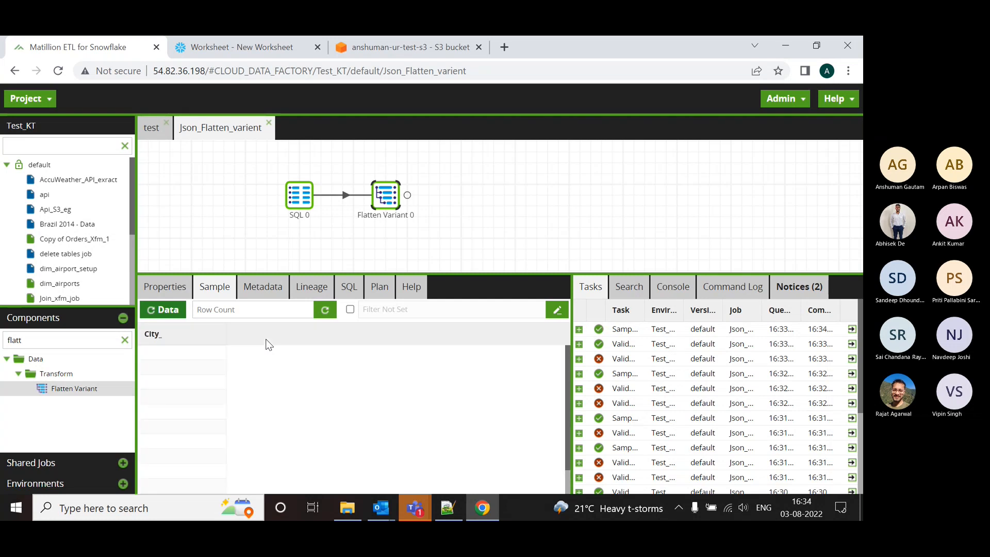
click(325, 310)
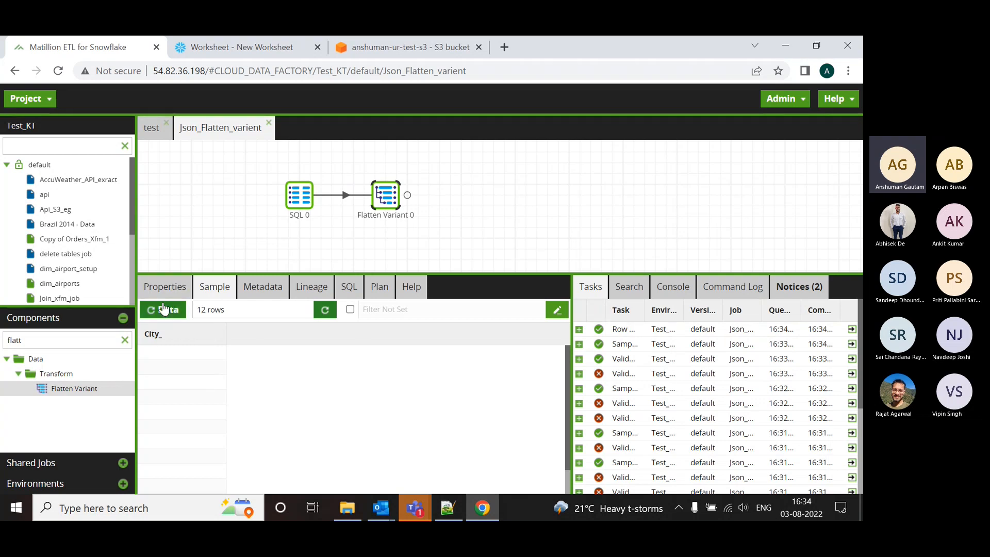
Sample the SQL 0 component's data and copy the attribute name Attraction from the JSON in the THIS column.
click(299, 195)
click(165, 286)
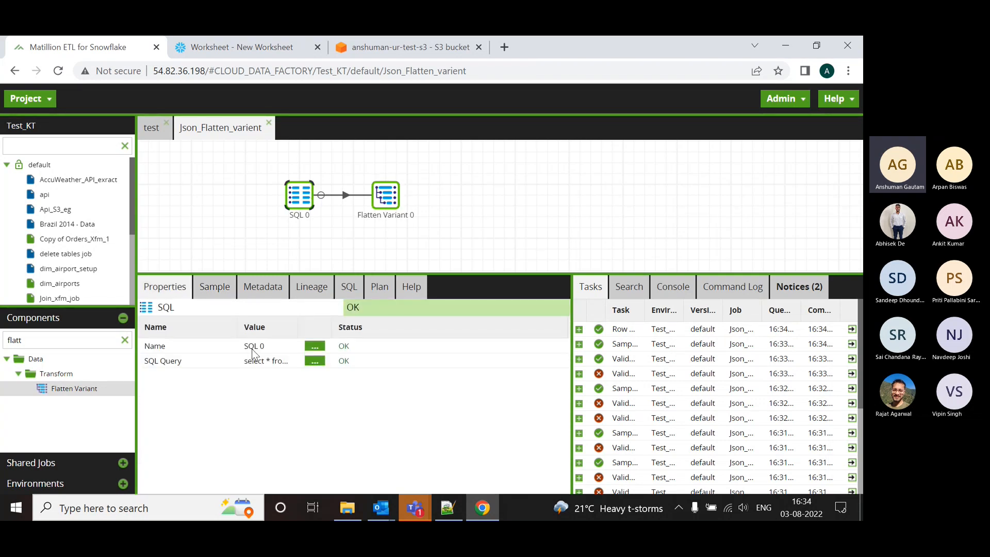
click(215, 286)
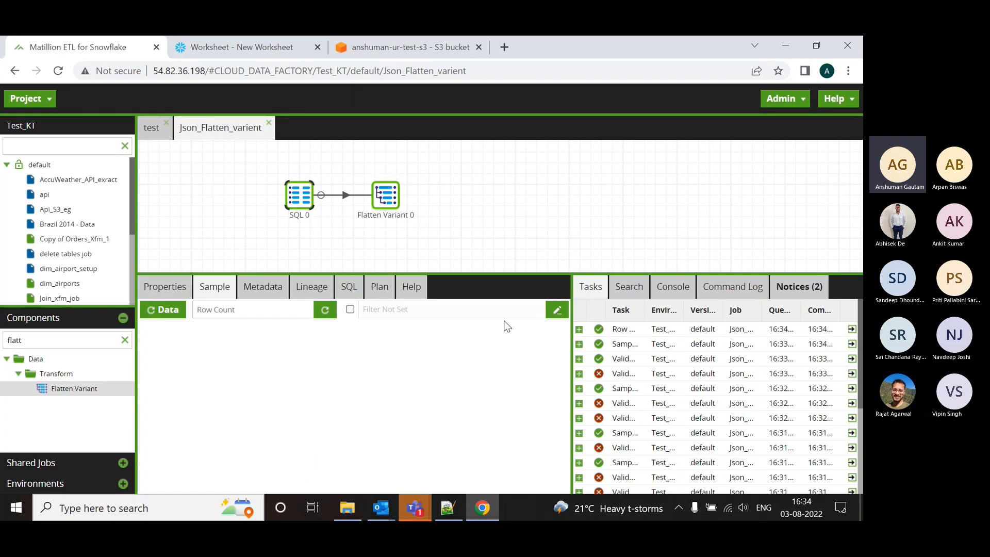
click(160, 312)
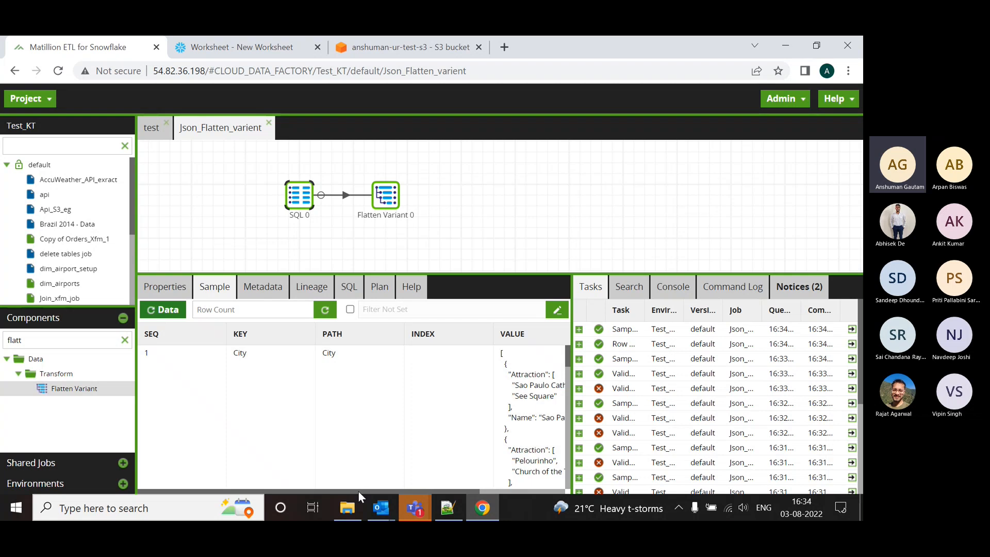
drag(357, 490, 443, 490)
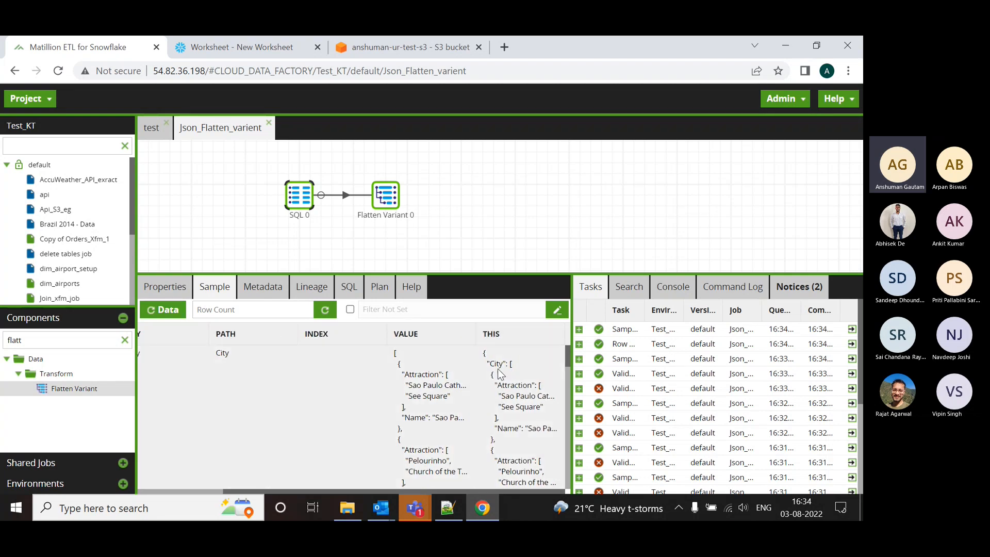
double_click(521, 386)
key(ctrl+c)
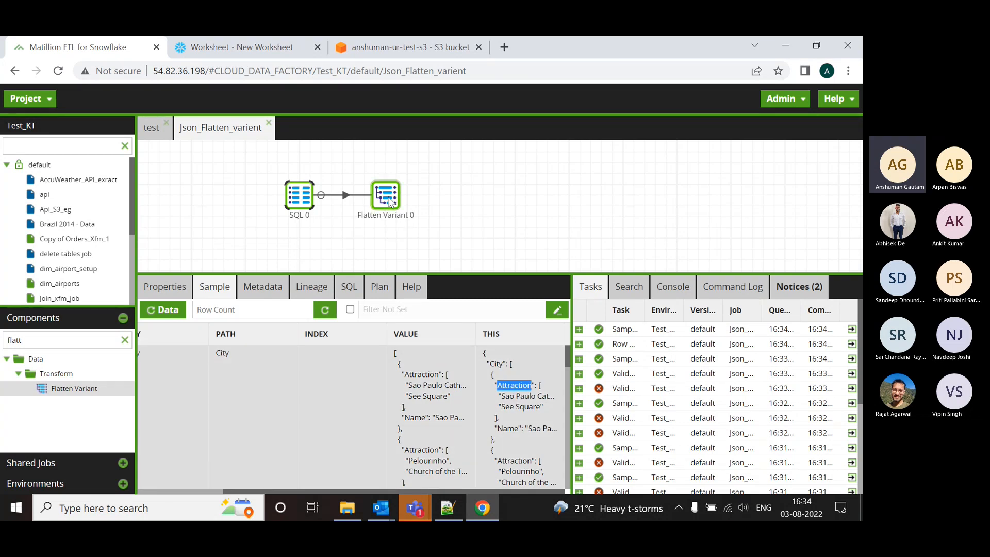
Check the column flattens of Flatten Variant 0, and set the City_alias mapping's property to Attraction.
click(387, 196)
click(175, 290)
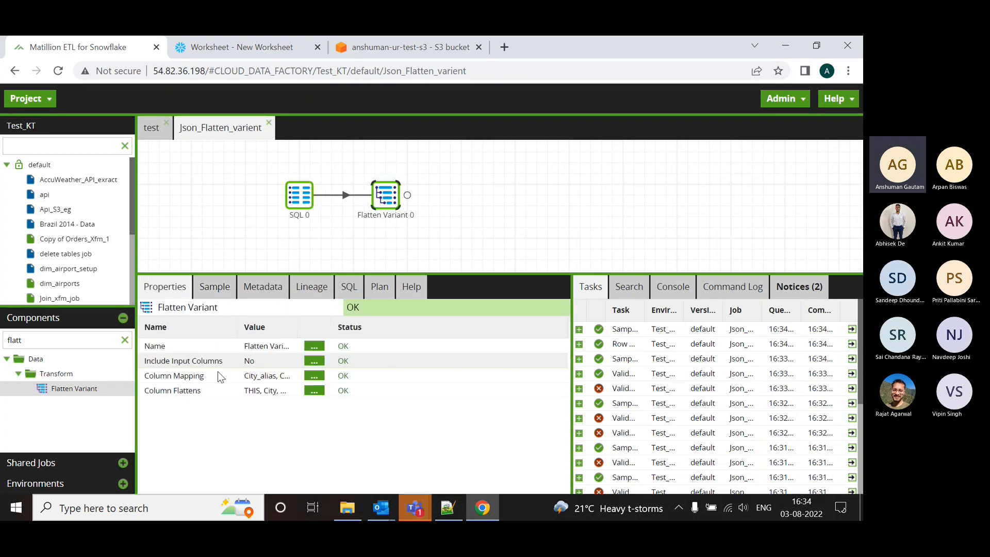
click(310, 392)
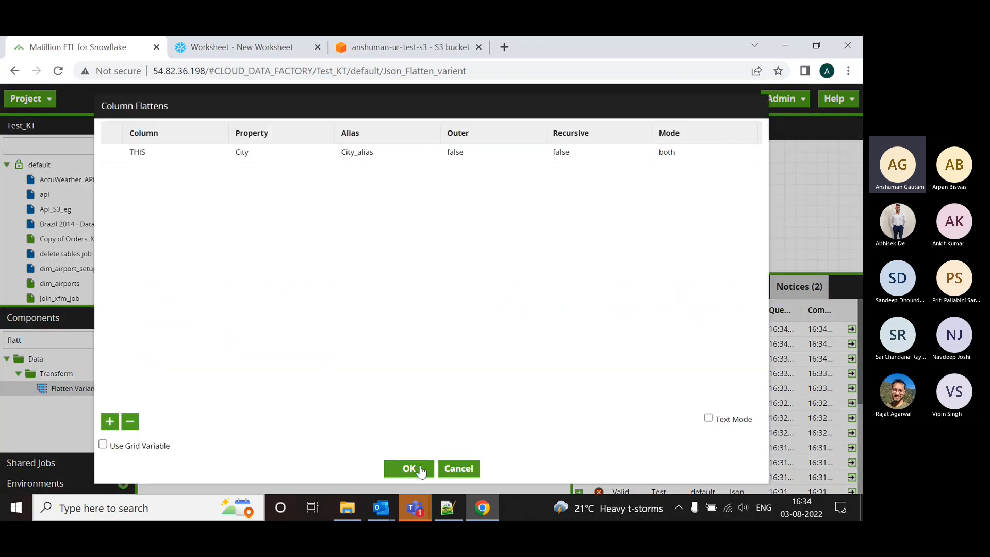
click(408, 468)
click(309, 378)
click(334, 155)
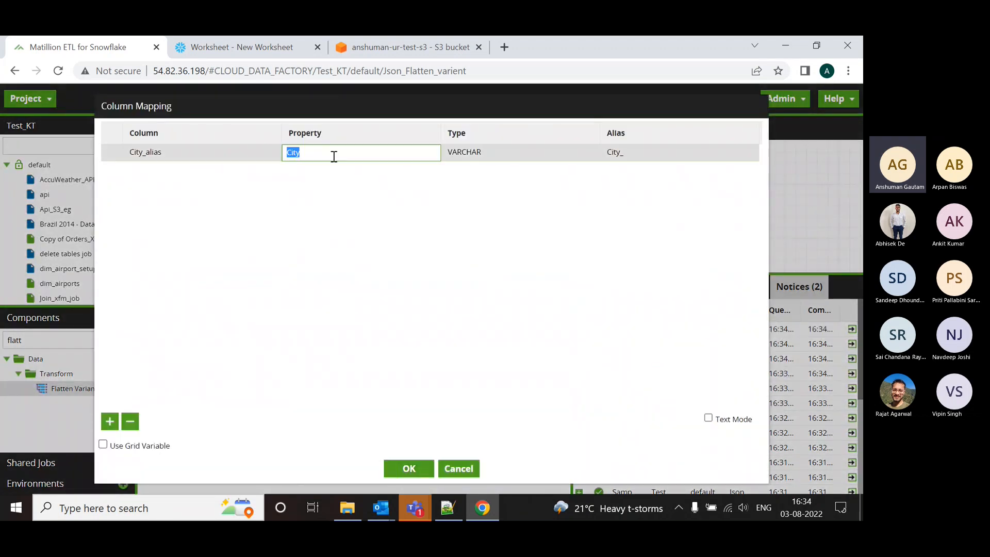
key(ctrl+v)
click(409, 468)
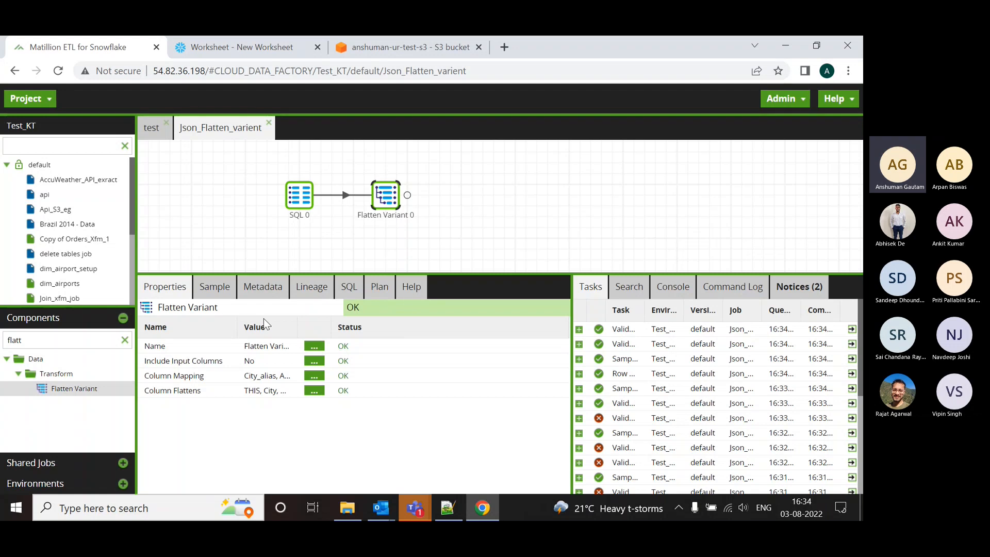
Sample the Flatten Variant 0 output and widen the City_ column to read the attraction lists.
click(217, 289)
click(165, 310)
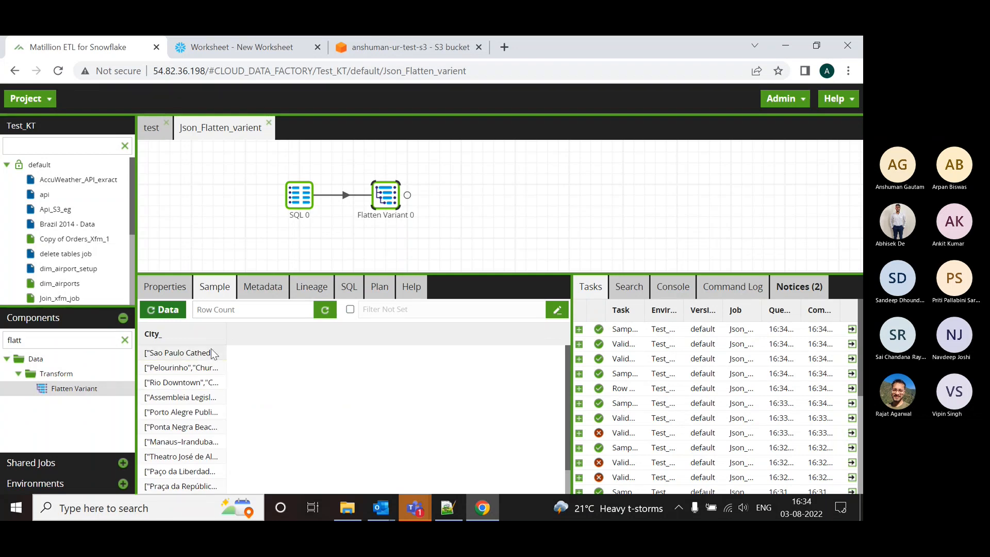
drag(225, 333, 358, 330)
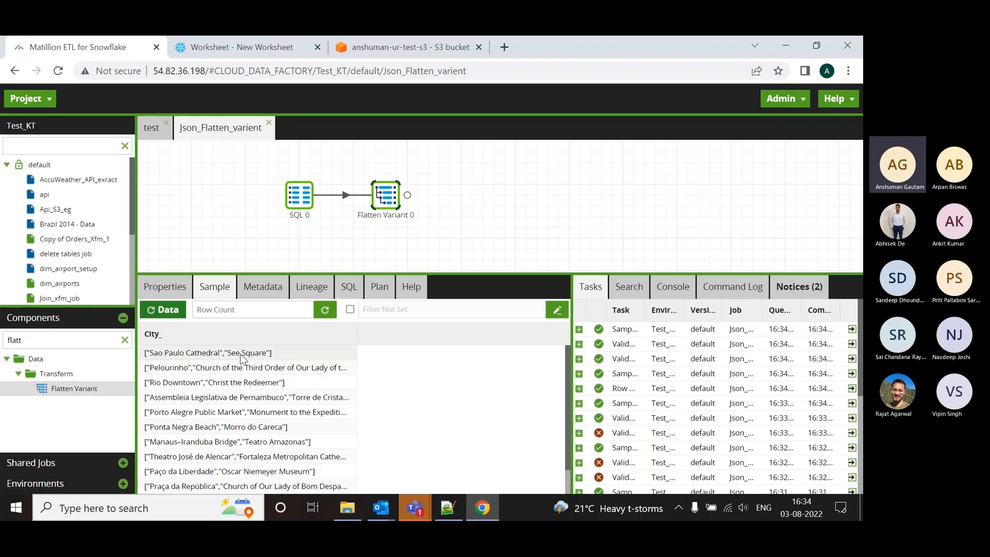
scroll(247, 361, down, 1)
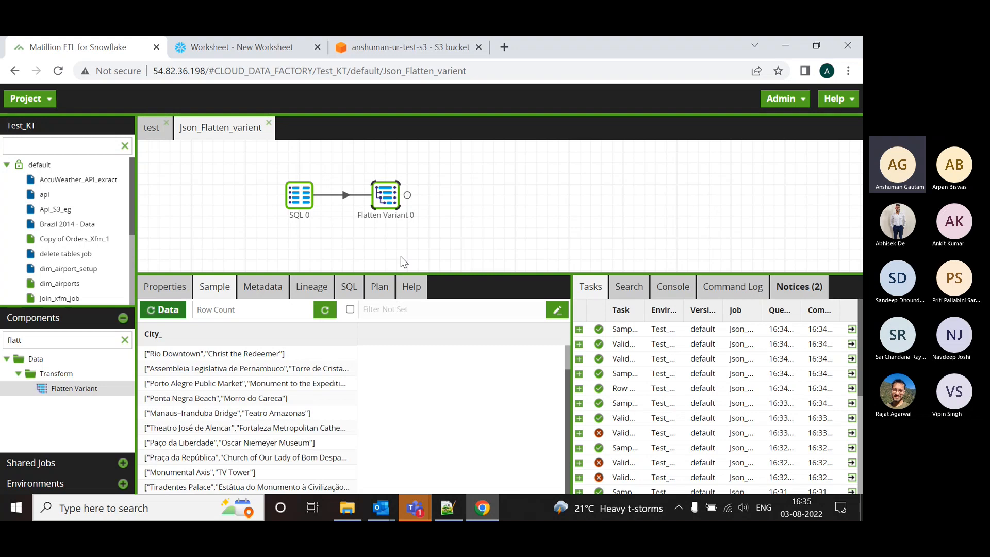
Sample the SQL 0 data again and examine the Attraction values and Name attribute in the THIS column's JSON.
click(312, 198)
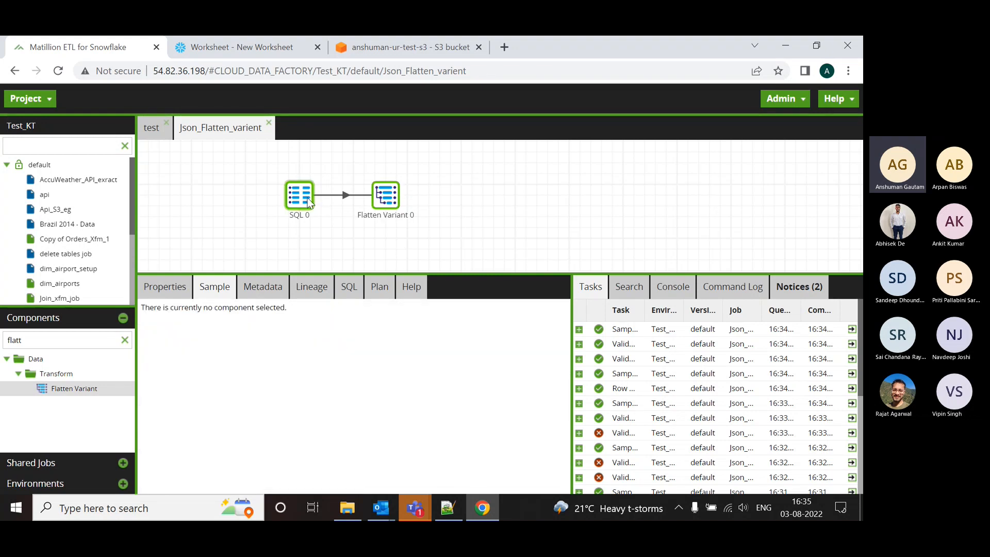
click(170, 296)
click(208, 289)
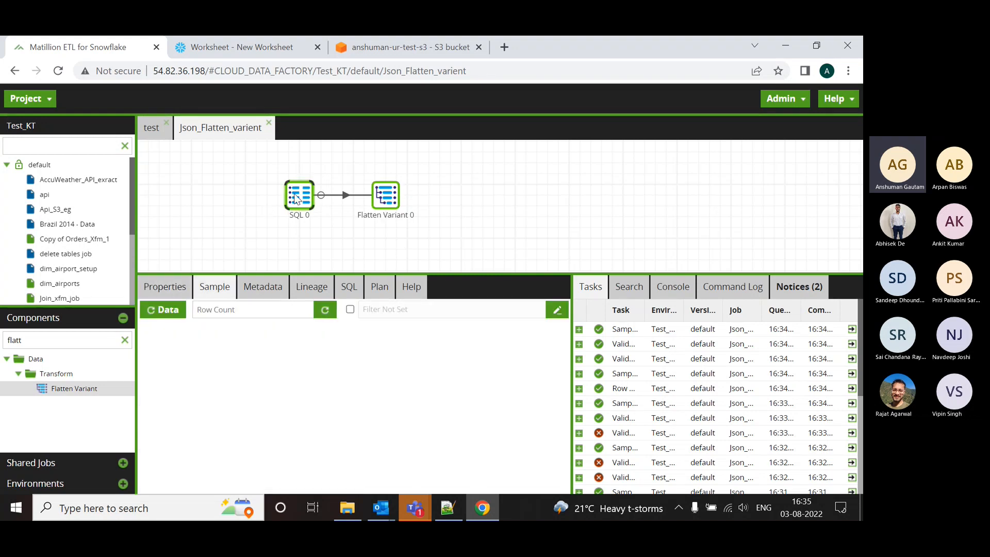
click(164, 310)
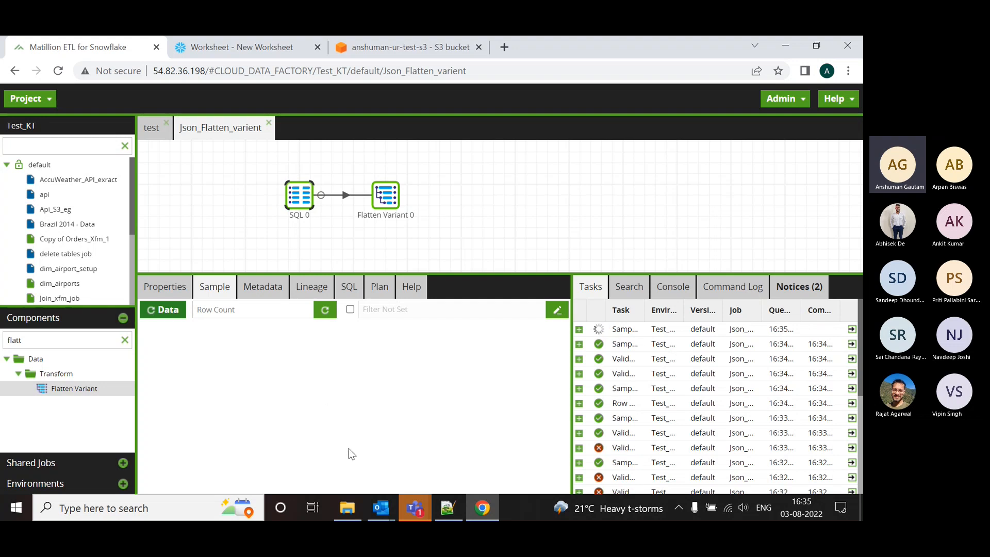
drag(350, 493, 437, 493)
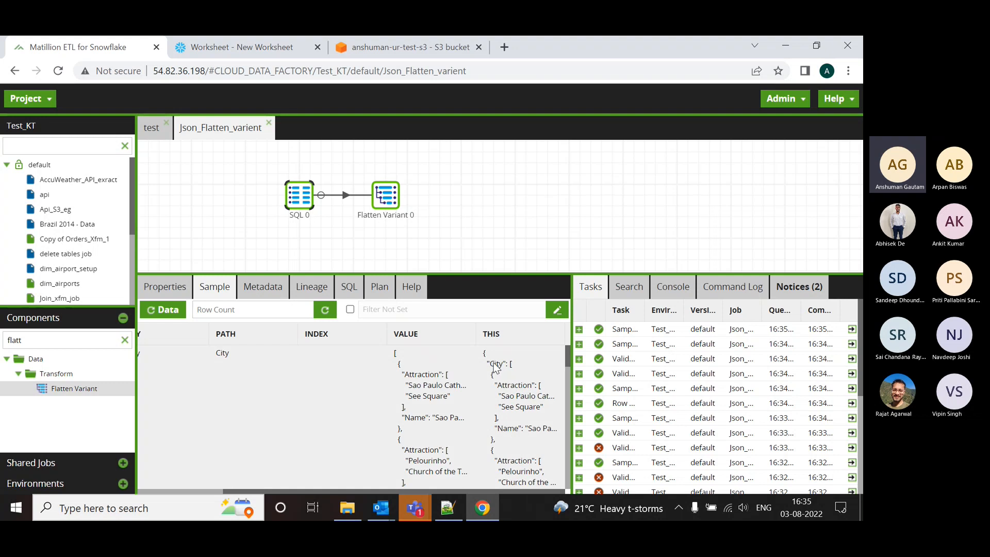
drag(504, 395, 547, 413)
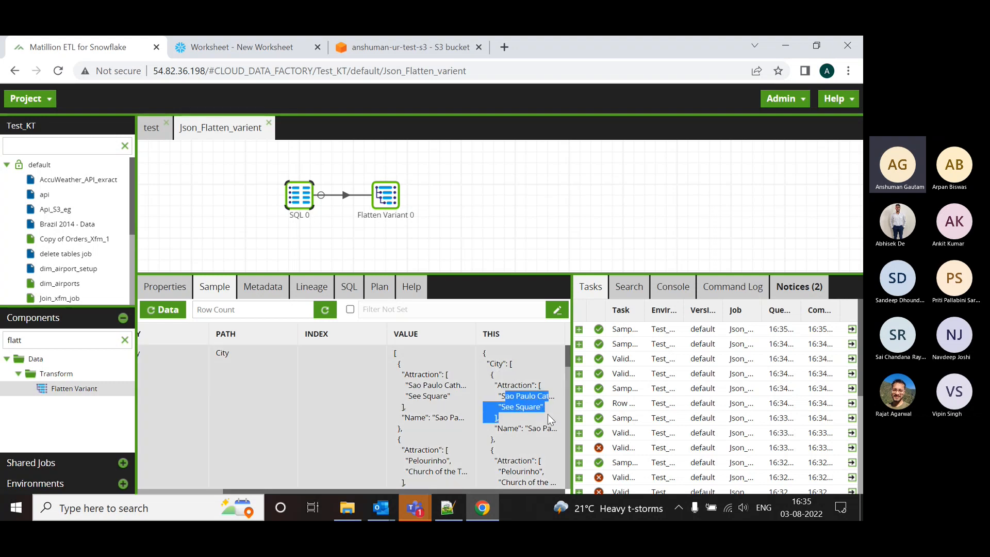
double_click(508, 428)
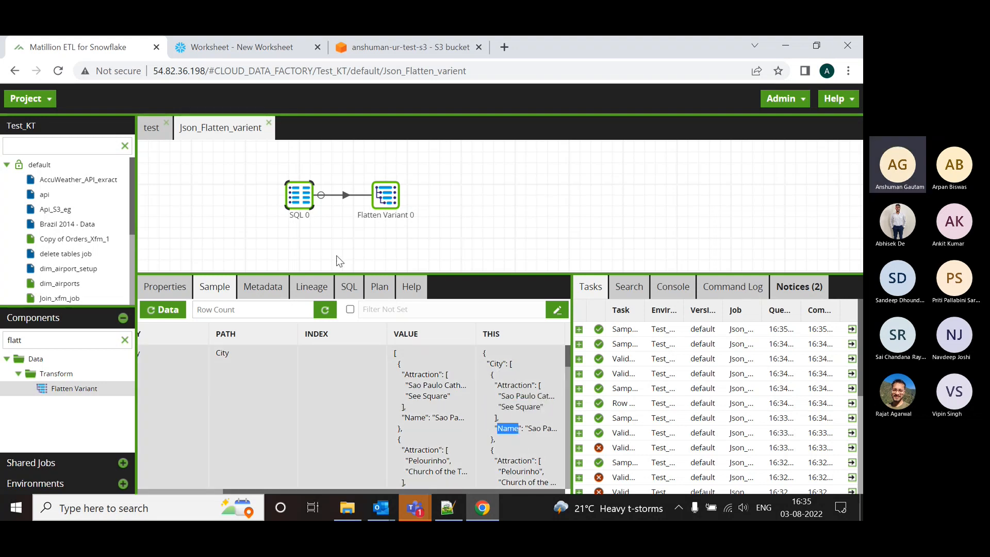
Add a second column mapping to Flatten Variant 0 with column City_alias, property Name, type VARCHAR and alias Name_.
click(383, 202)
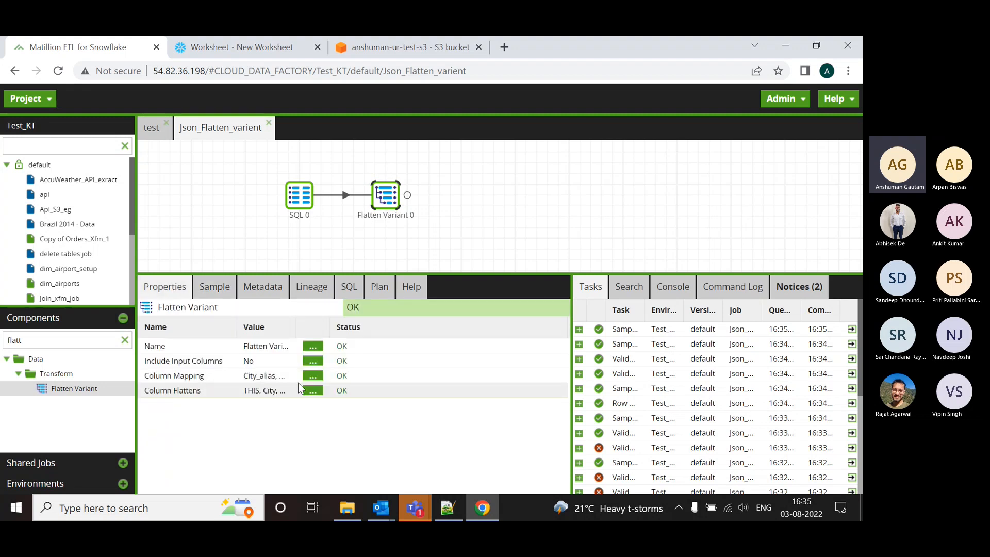
click(321, 380)
click(109, 421)
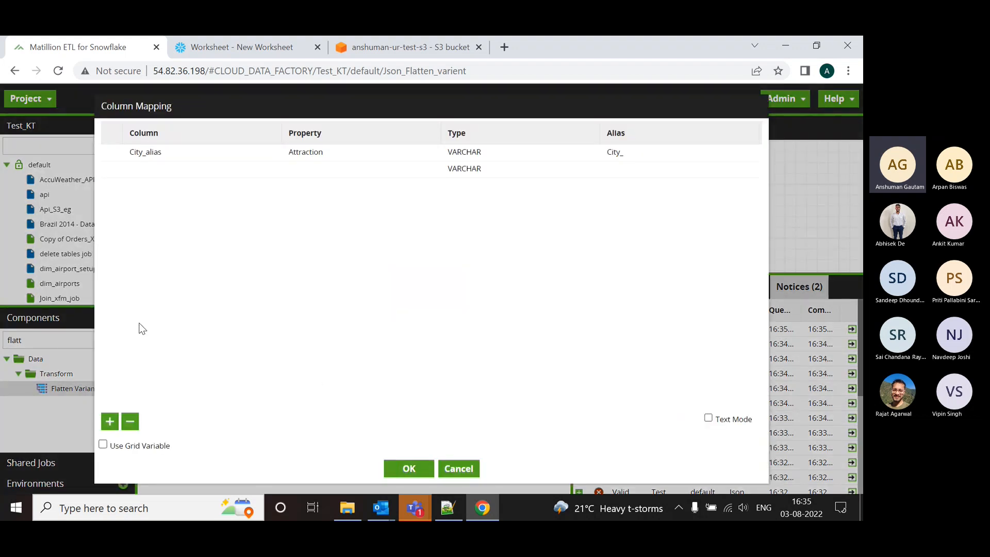
click(206, 170)
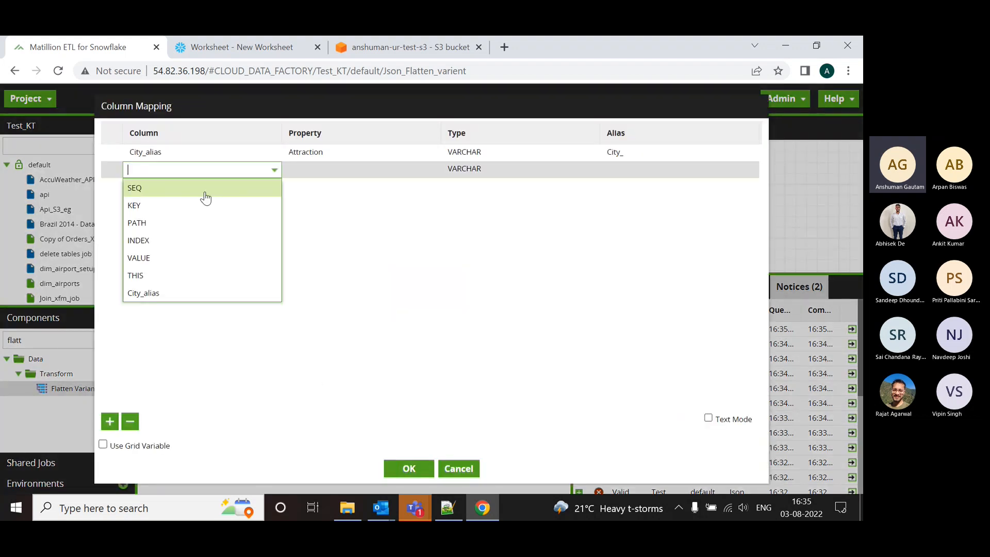
click(184, 291)
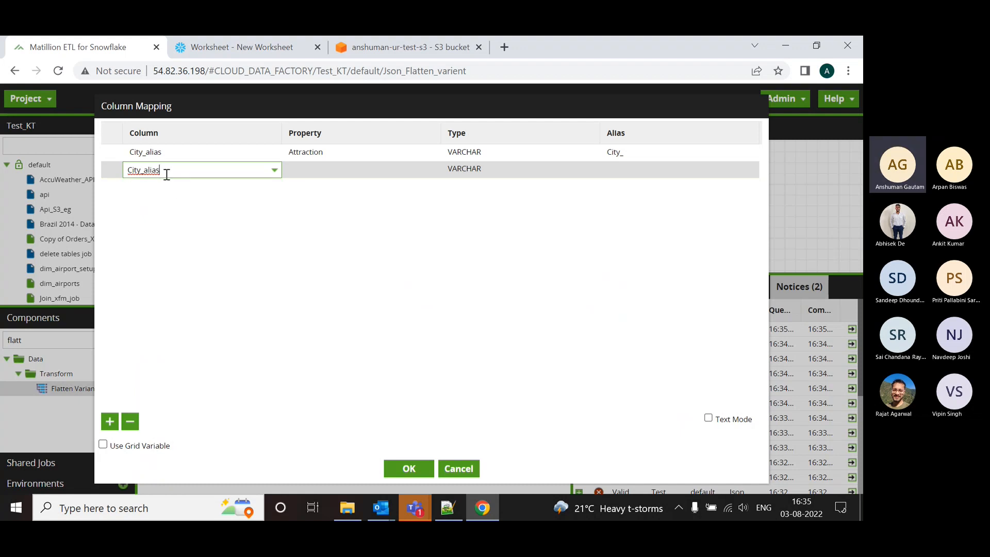
click(330, 169)
text(Name)
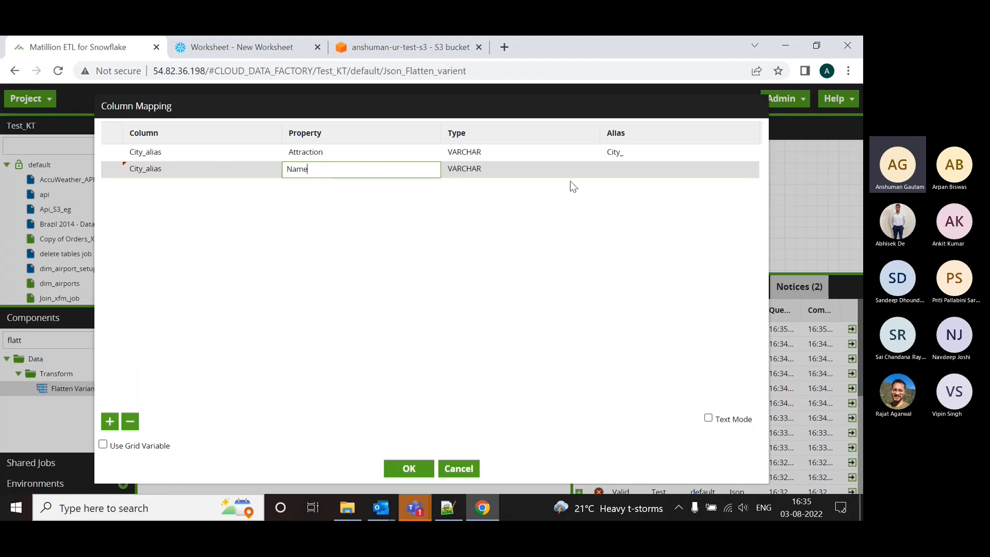
click(633, 172)
text(Name_)
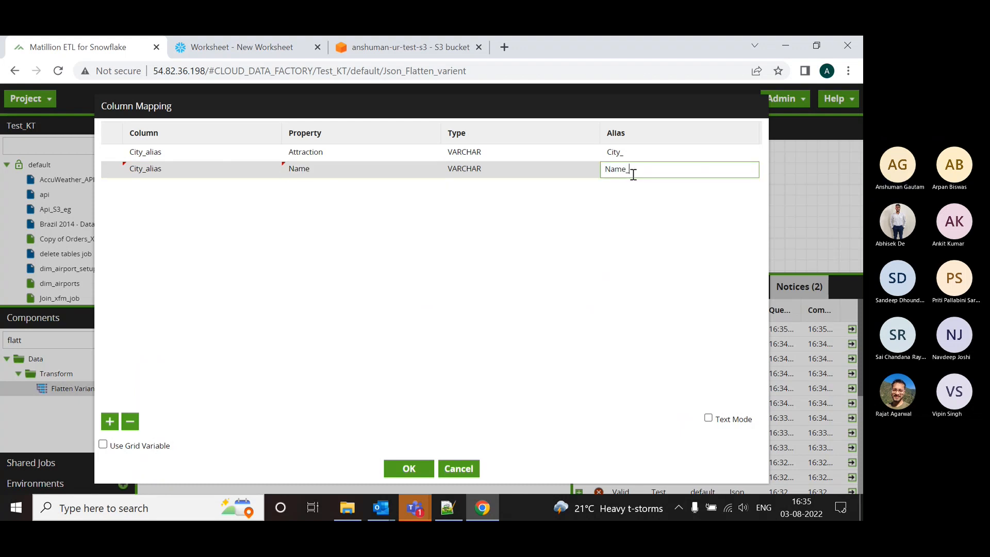
click(407, 469)
Sample the Flatten Variant 0 output to check the City_ and Name_ columns, enlarge the canvas, and clear the component search.
click(214, 287)
click(170, 311)
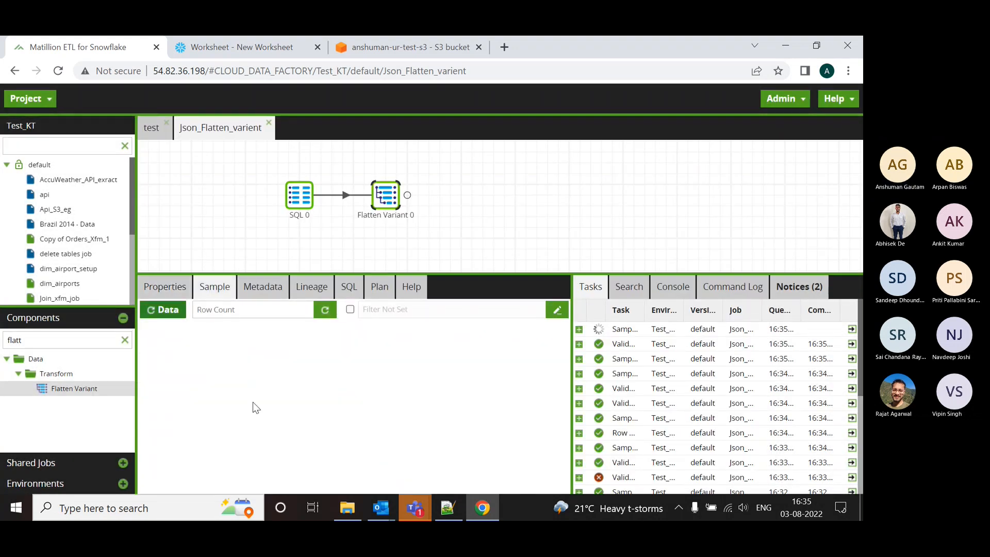
scroll(272, 358, down, 1)
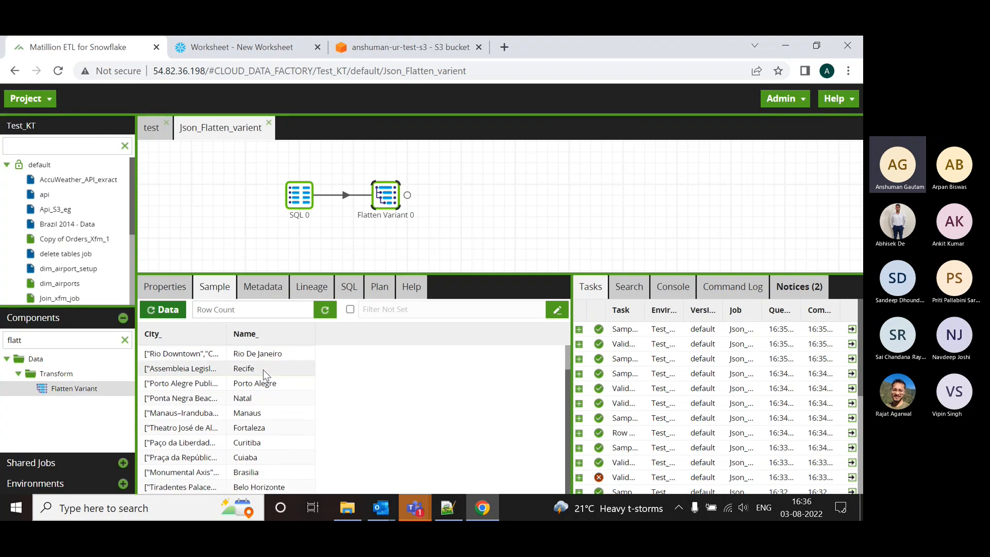
scroll(267, 370, up, 1)
drag(479, 272, 488, 348)
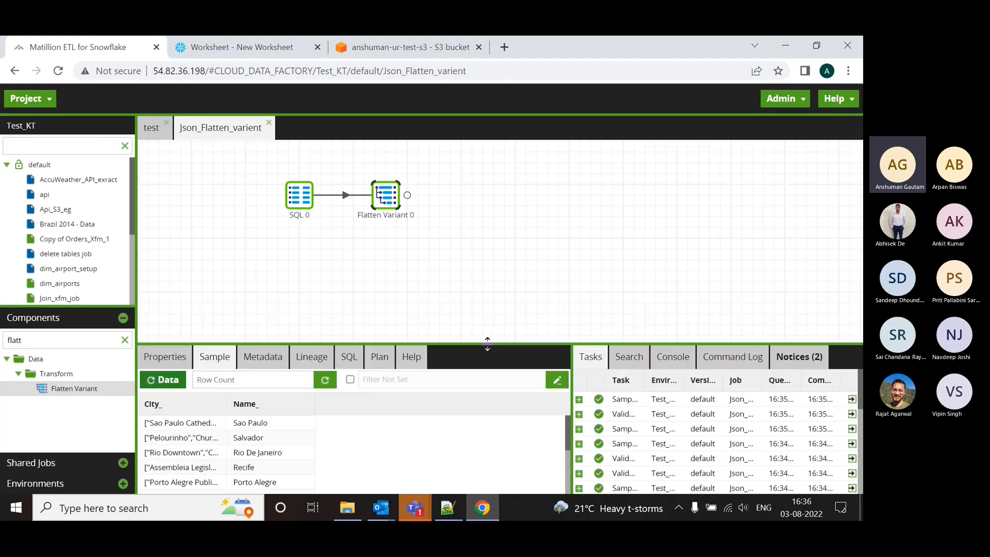
click(125, 341)
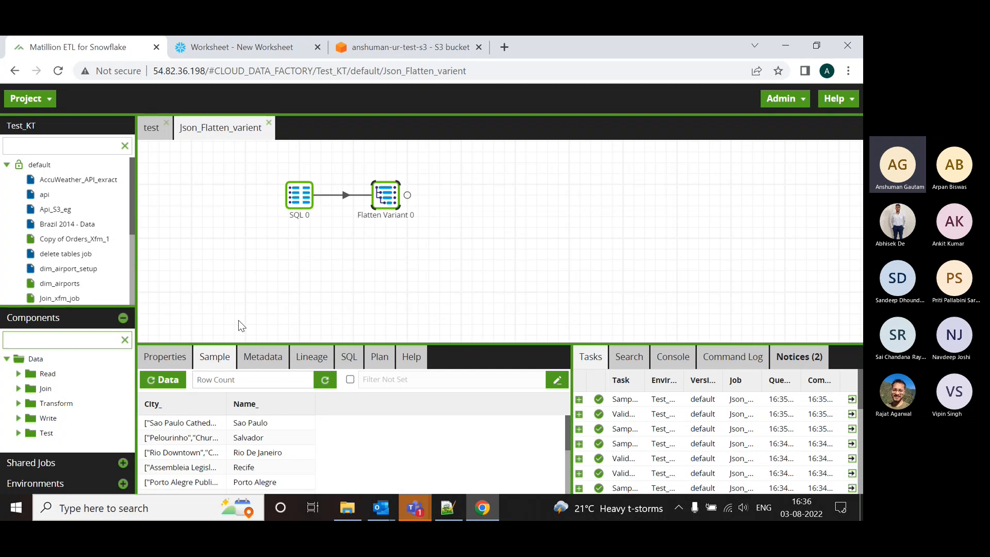
Switch to Microsoft Teams to view the Matillion Sessions meeting, and return to Matillion ETL.
mouse_move(403, 509)
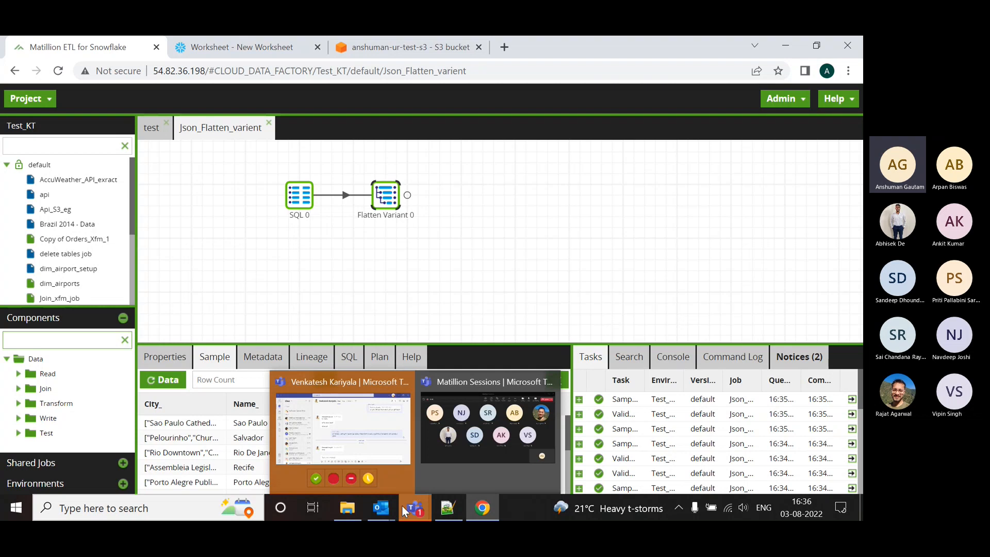
click(374, 429)
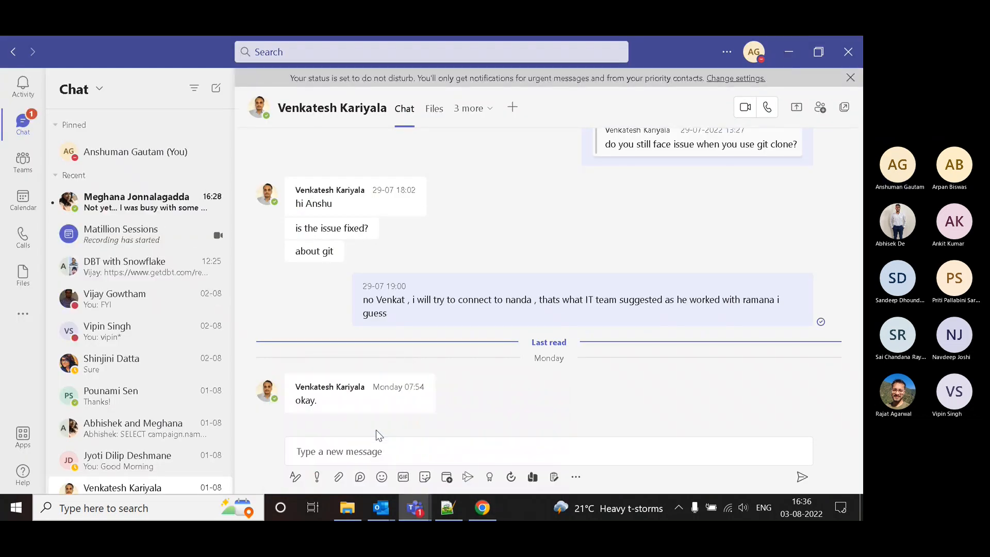
mouse_move(422, 508)
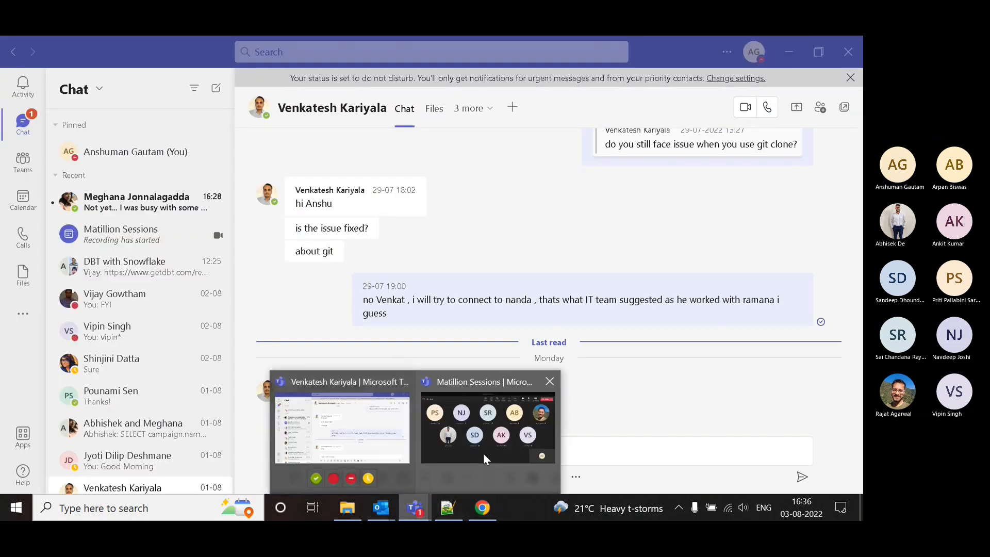
click(483, 453)
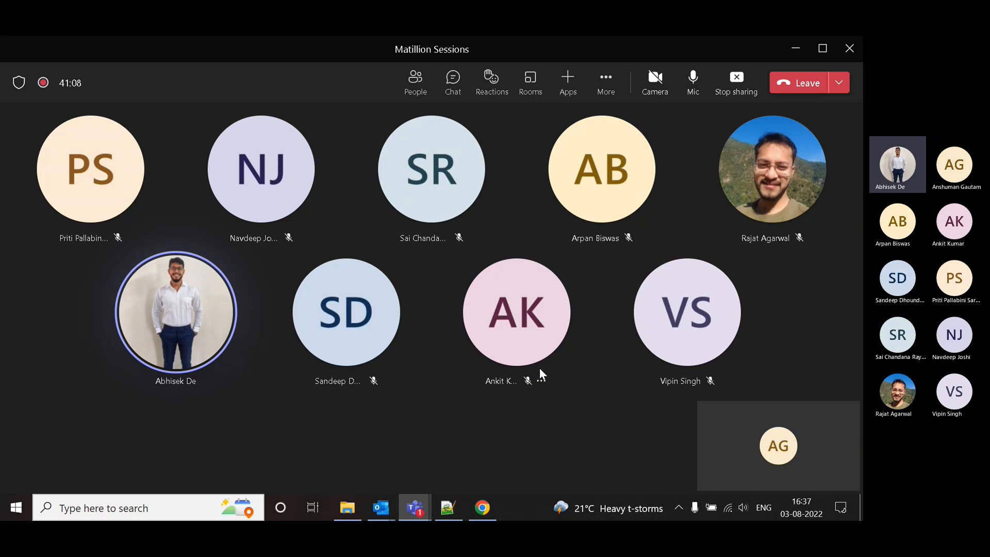
mouse_move(481, 515)
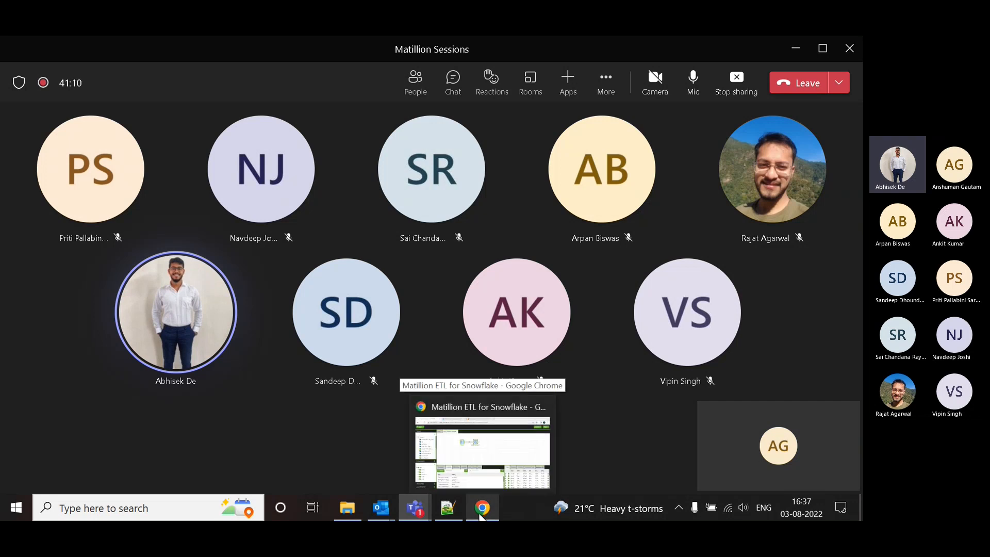
click(480, 514)
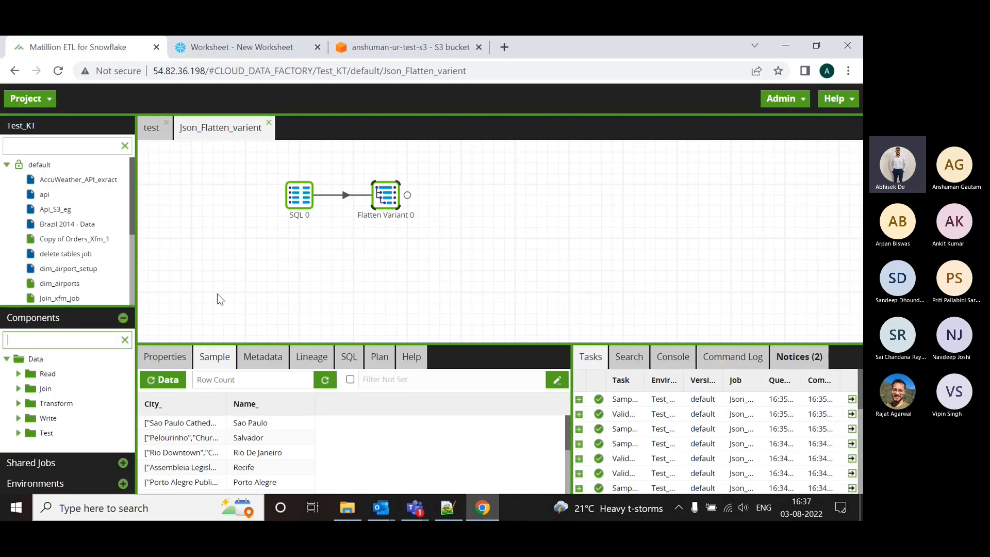
click(298, 197)
click(389, 197)
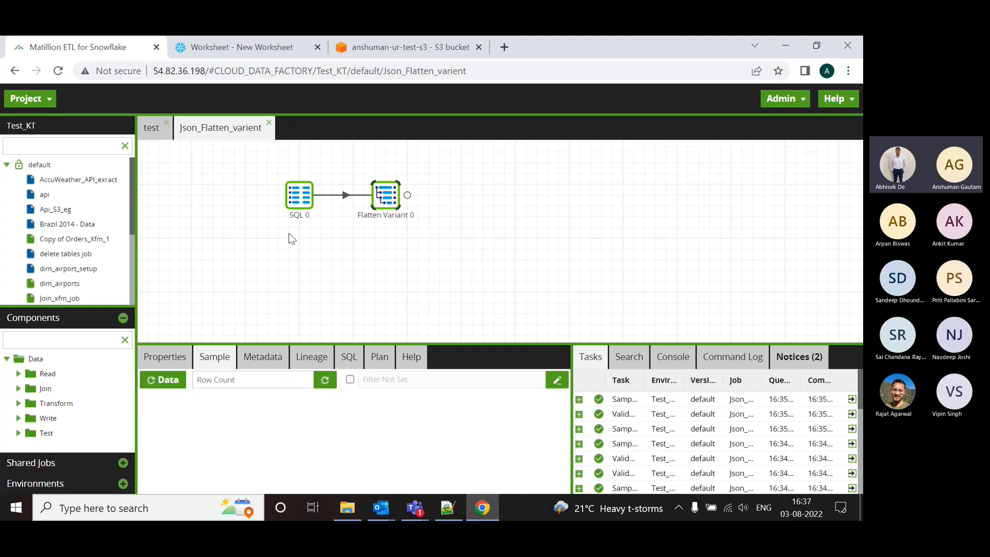
click(301, 202)
click(385, 196)
click(178, 359)
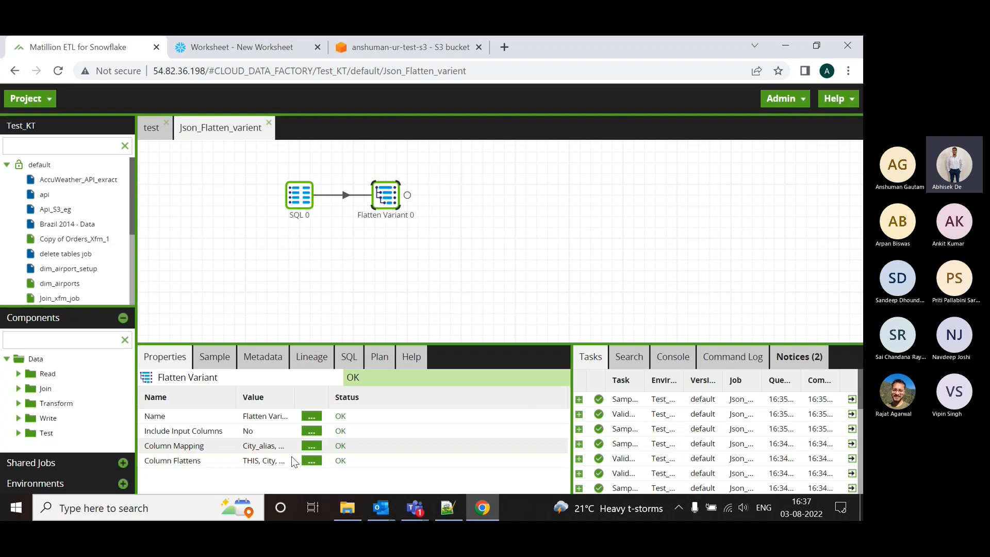
click(311, 445)
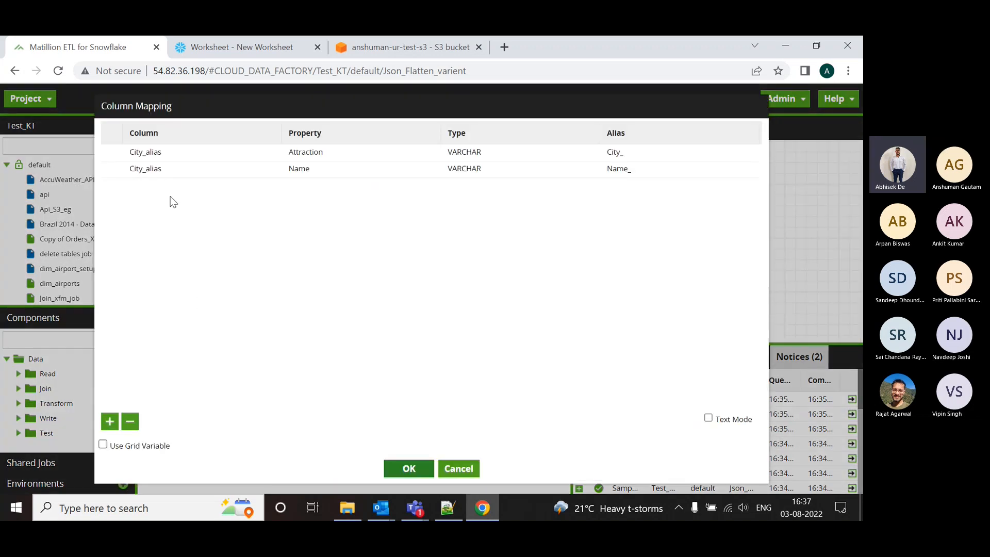
click(109, 421)
click(186, 187)
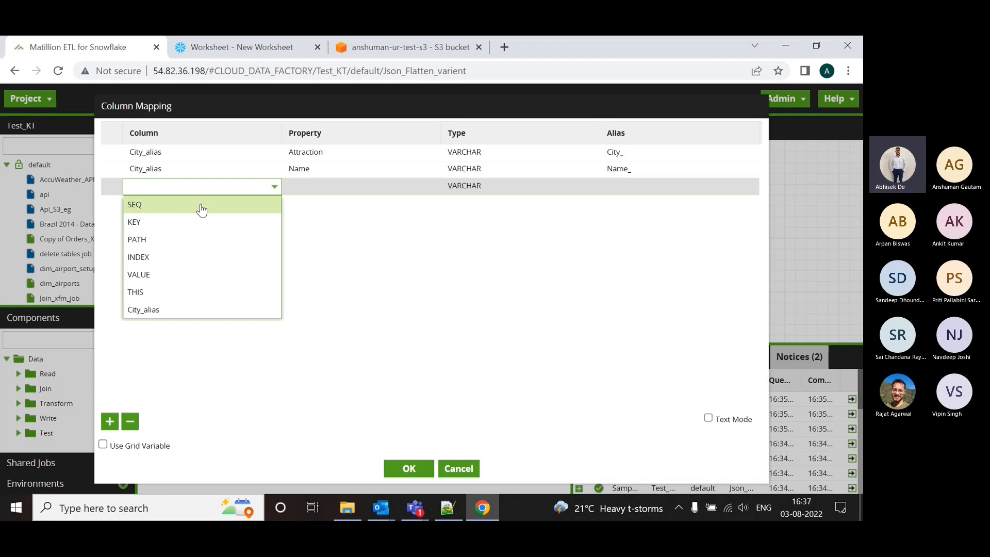
click(344, 251)
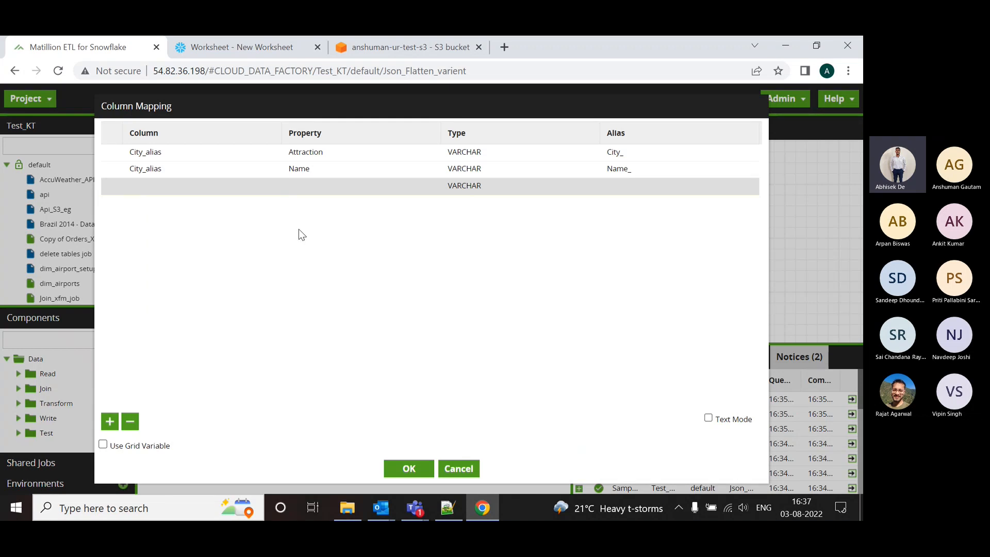
click(224, 187)
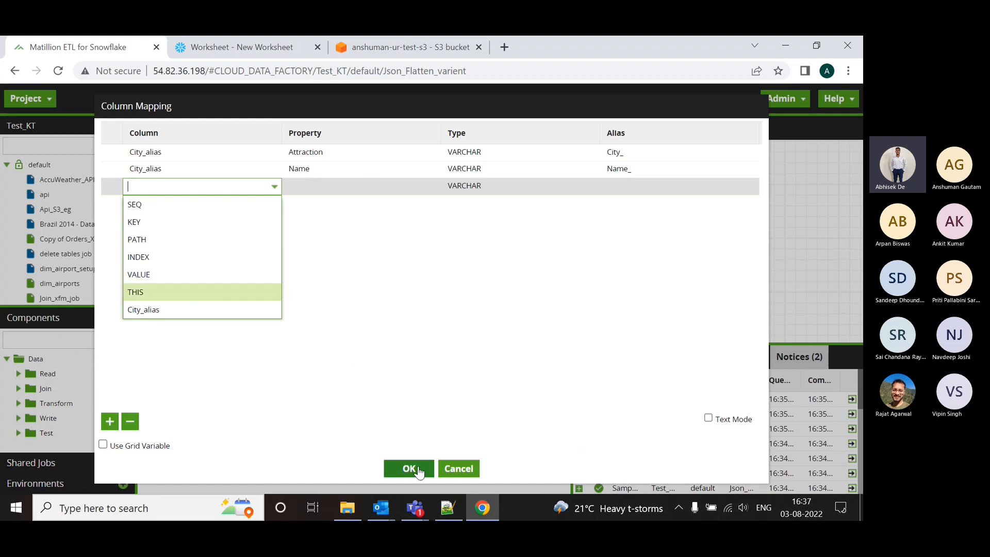
click(447, 468)
click(299, 195)
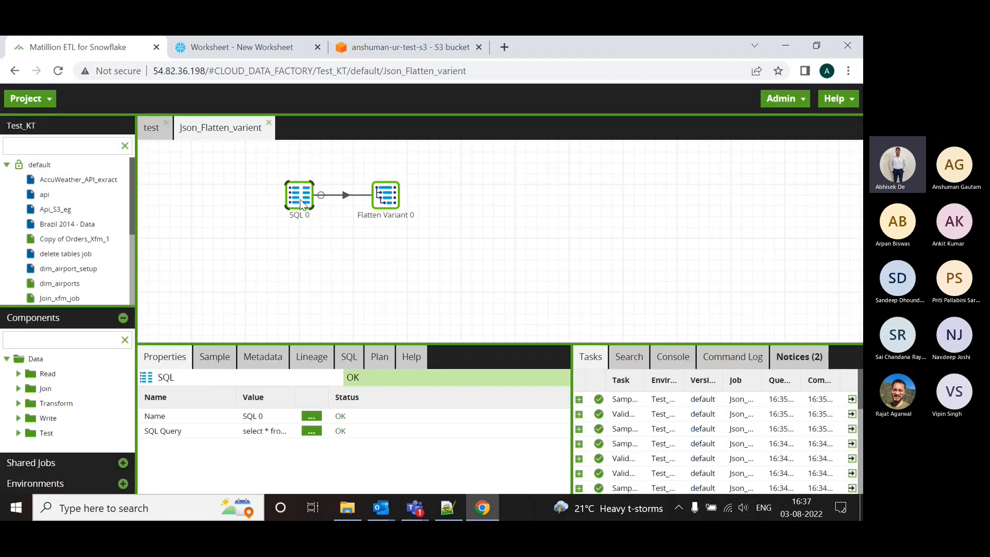
click(215, 363)
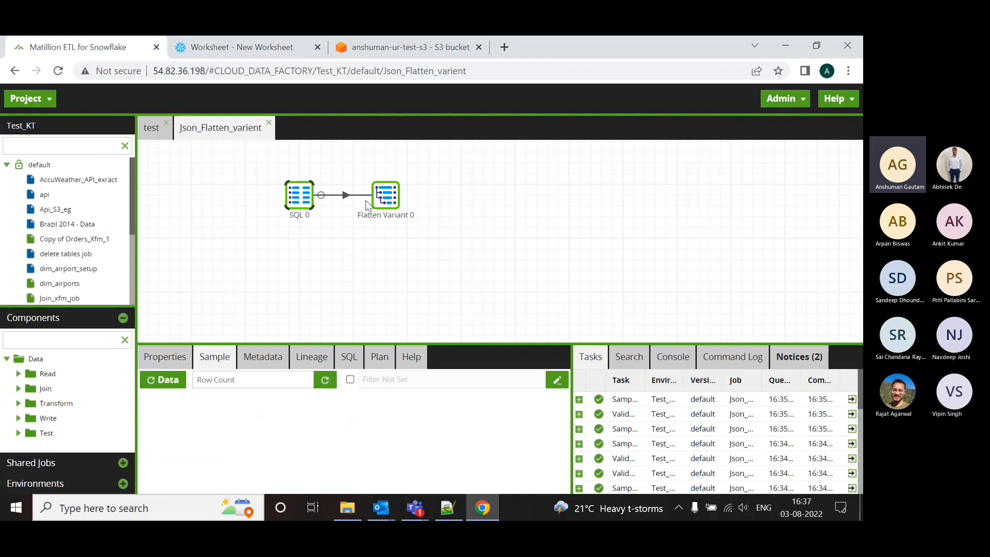
In the test job, add a Flatten Variant component below the existing flow and connect accuweather_location to it.
click(153, 129)
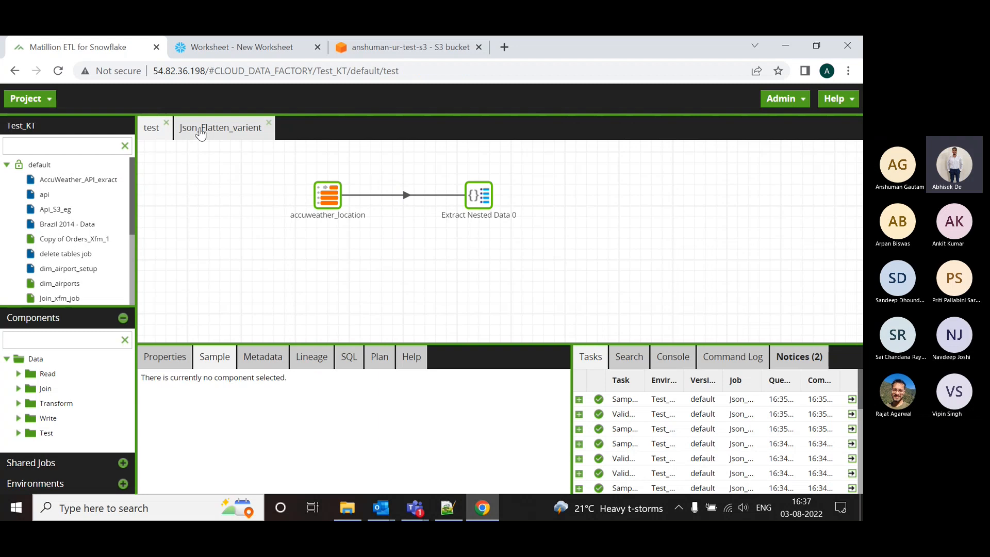
right_click(334, 192)
click(311, 196)
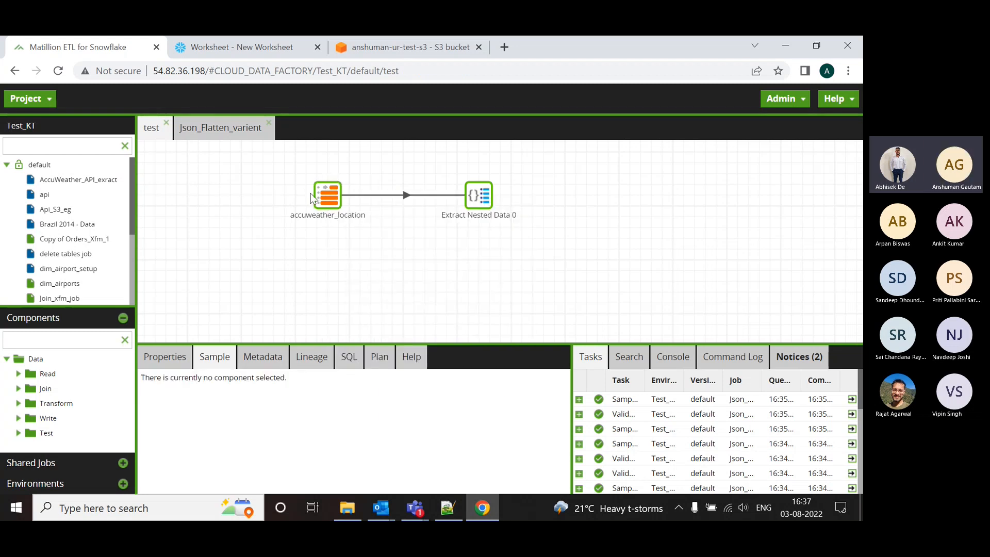
right_click(328, 193)
click(98, 339)
text(fl)
drag(74, 419, 382, 260)
drag(341, 202, 382, 260)
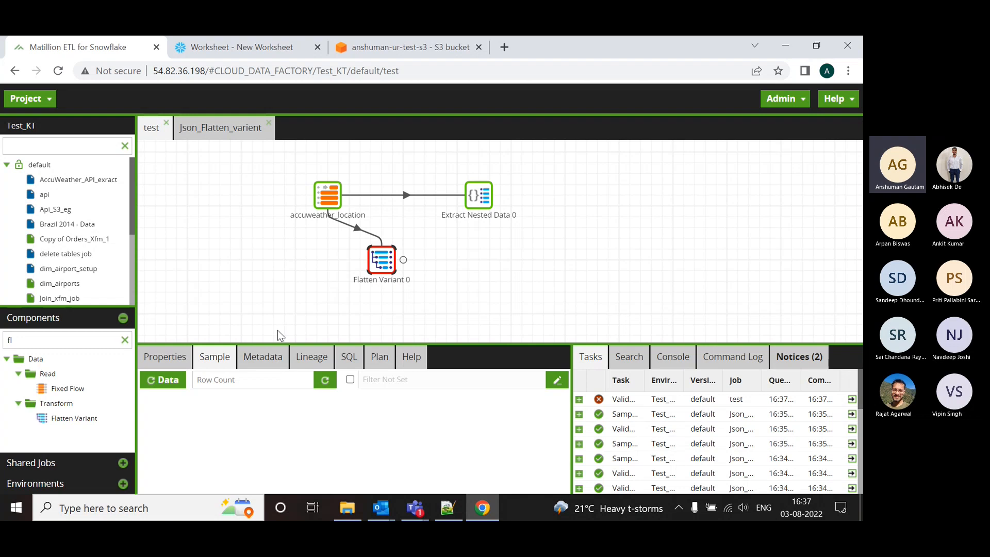
Check the Column Flattens setting of the new Flatten Variant 0 component in the test job.
click(167, 357)
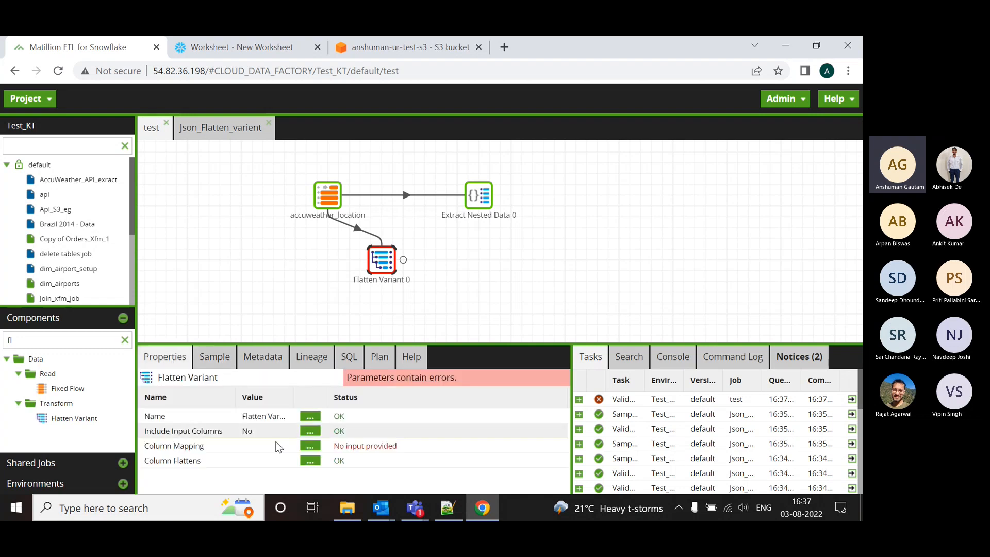
click(310, 460)
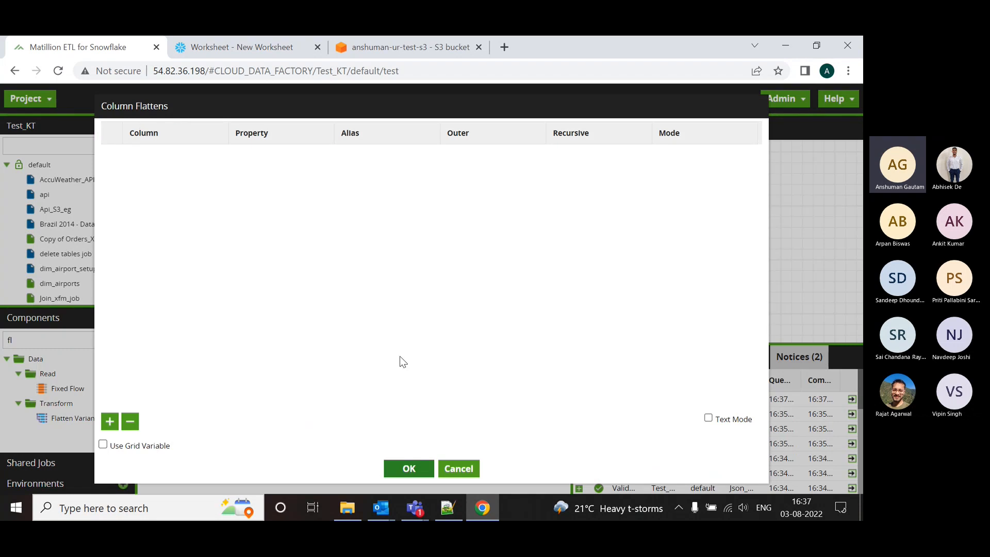
click(422, 478)
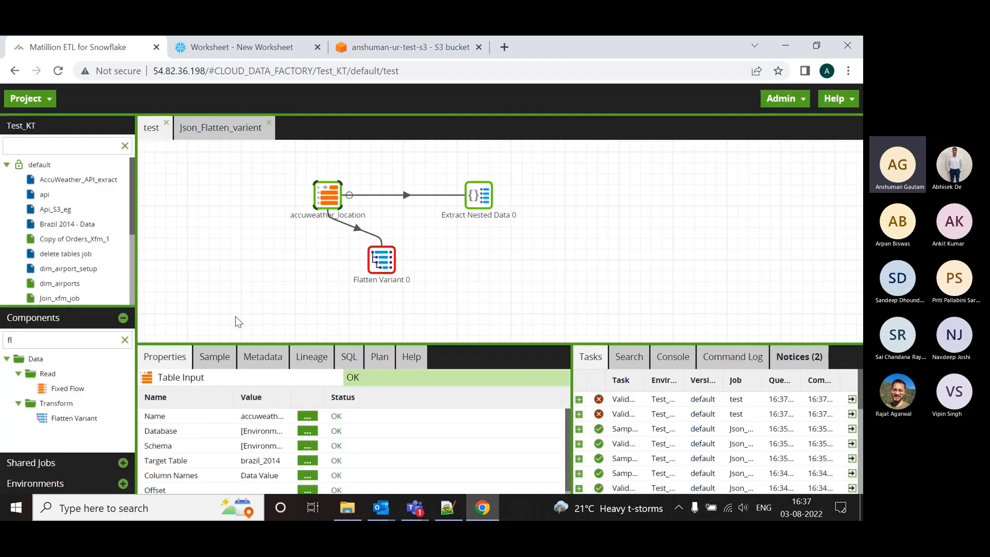
Sample the accuweather_location component's data and examine the JSON in the Data Value column.
click(215, 357)
click(168, 381)
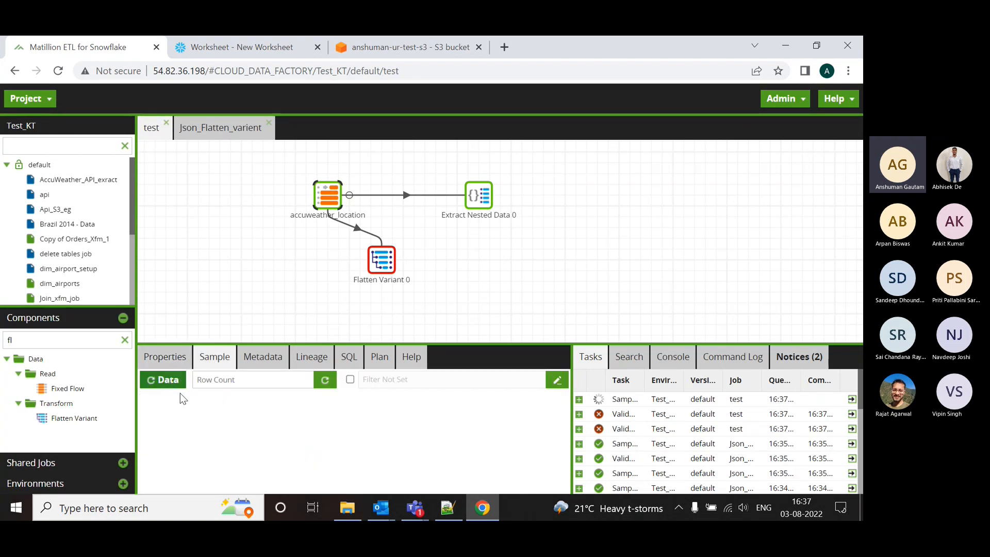
scroll(184, 445, down, 1)
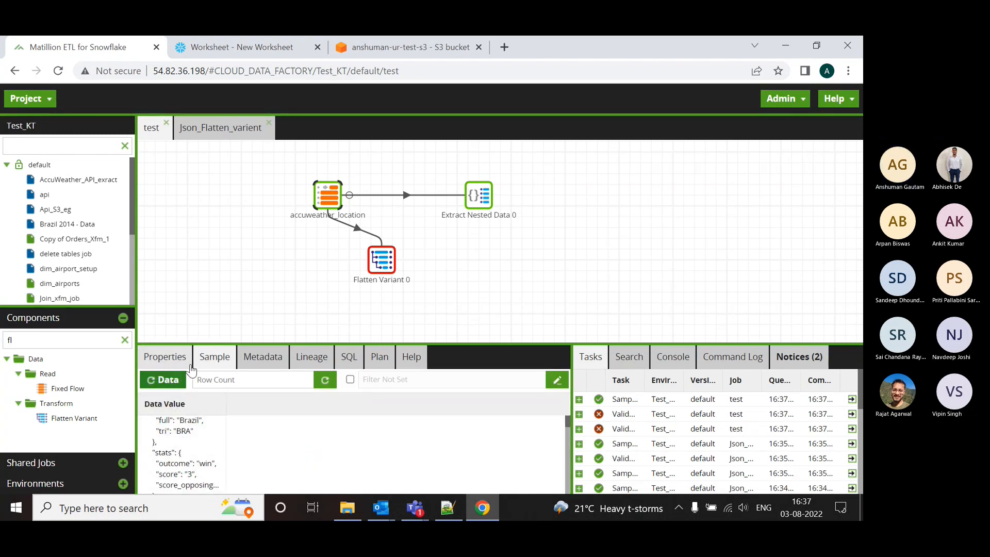
Open the Target Table choices in the accuweather_location component's properties, pick a table and confirm it.
click(164, 356)
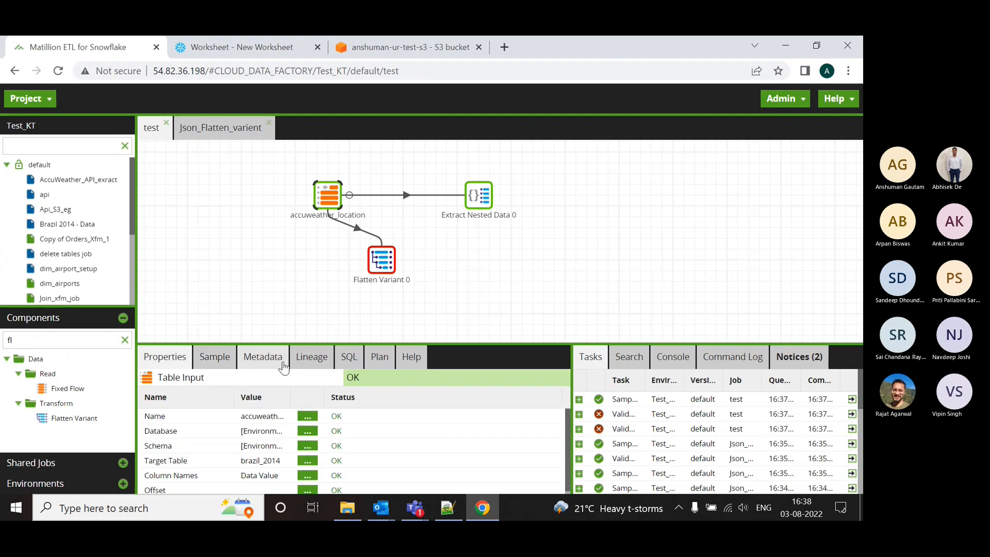
click(307, 461)
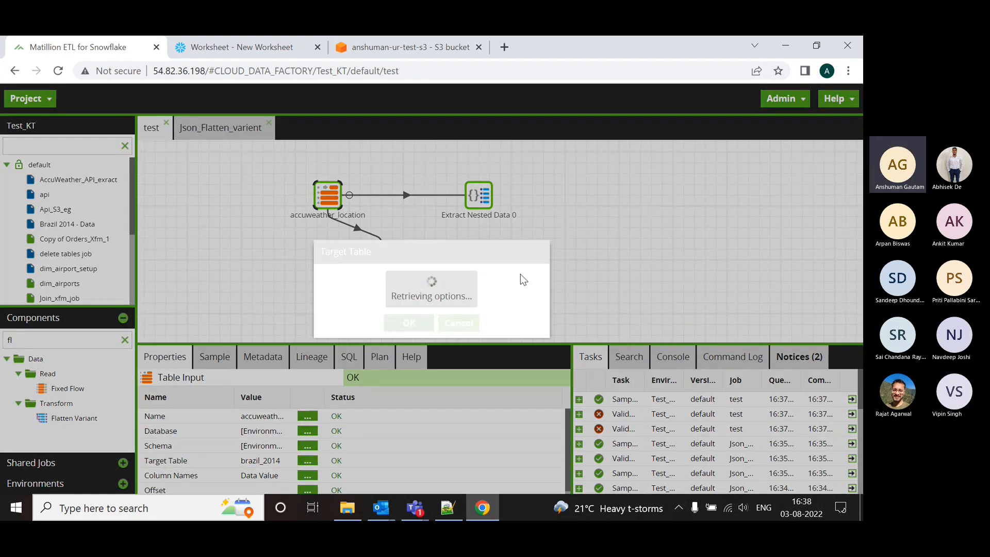
click(534, 276)
click(359, 294)
click(407, 323)
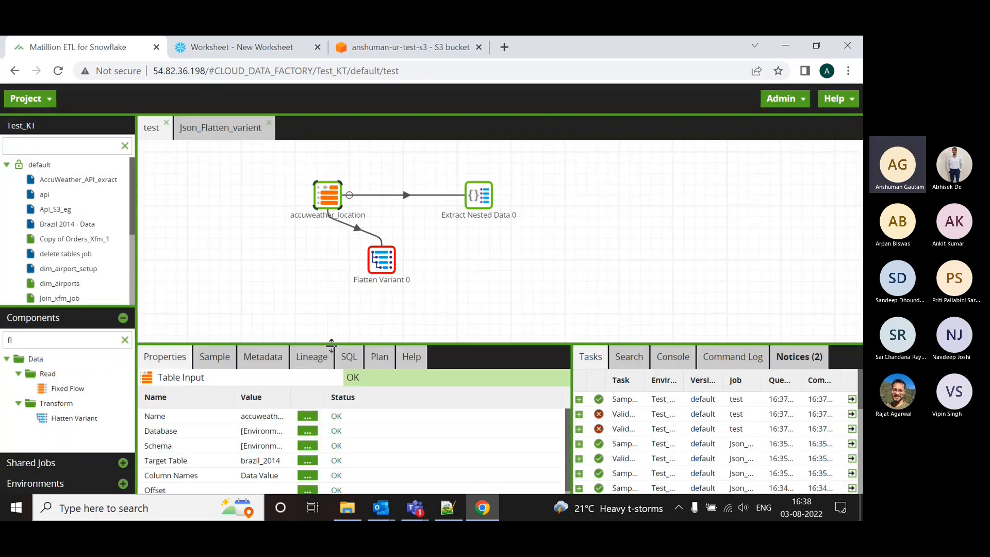
Sample the accuweather_location component's data and examine the rows it returns.
click(214, 356)
click(178, 381)
scroll(180, 464, down, 2)
scroll(186, 472, down, 1)
Add a Column Mapping entry to Flatten Variant 0 that takes the property id from the Data Value column.
click(384, 265)
click(165, 356)
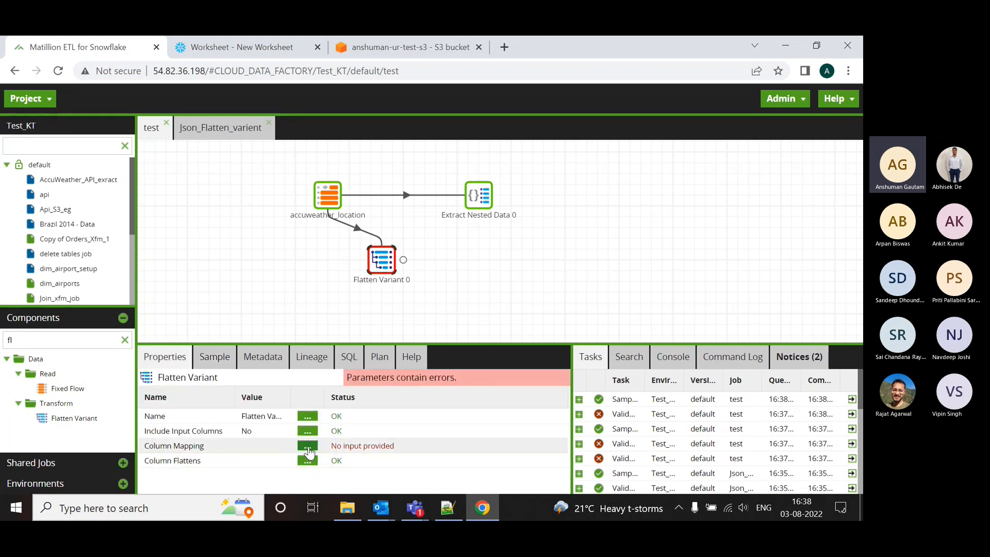
click(308, 446)
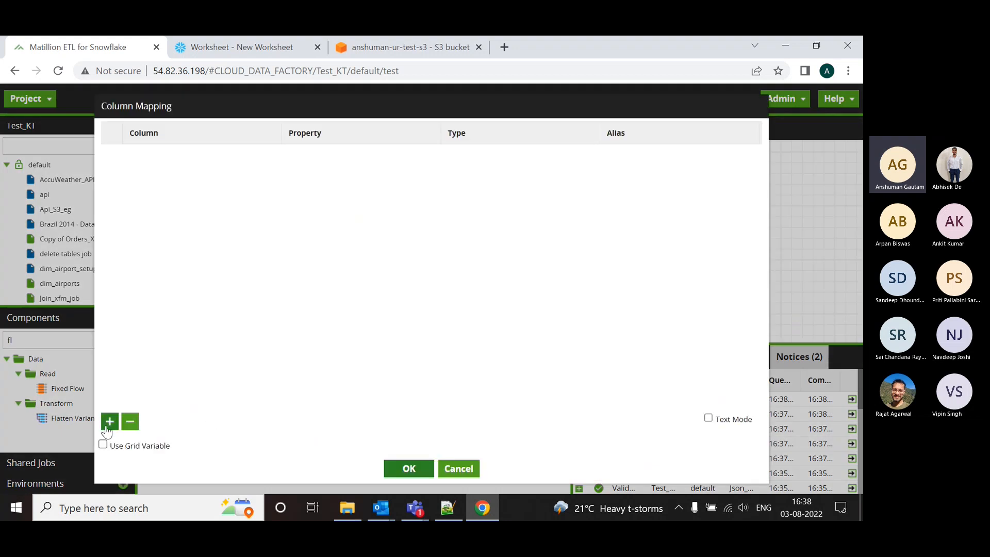
click(107, 431)
click(224, 154)
click(215, 168)
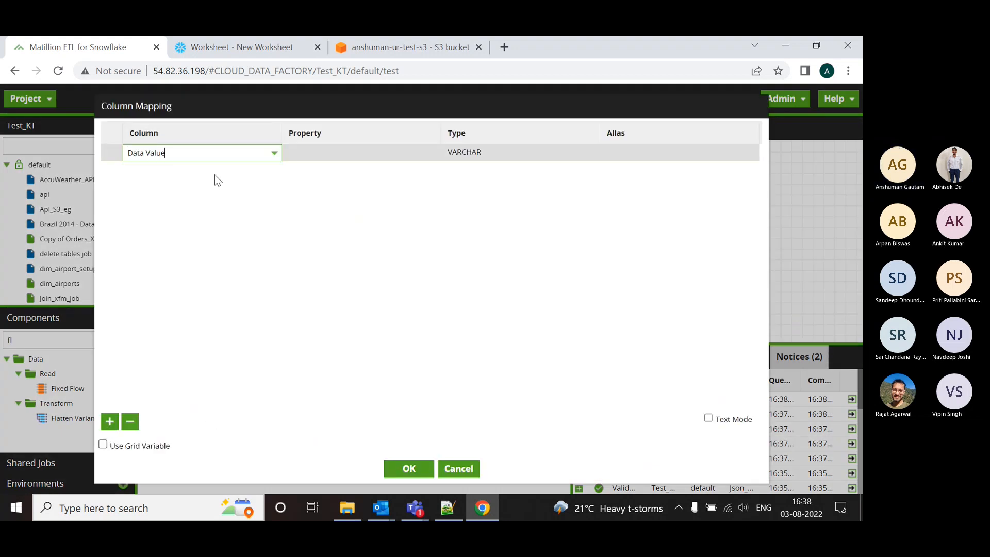
click(323, 154)
text(id)
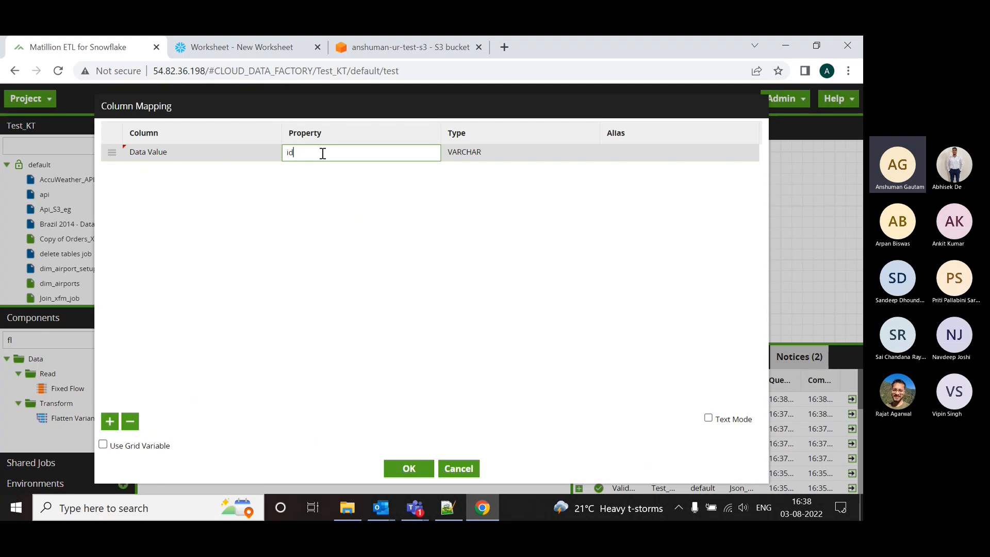
click(407, 468)
Sample accuweather_location's data and copy the key CountryID from the JSON in the Data Value column.
click(327, 195)
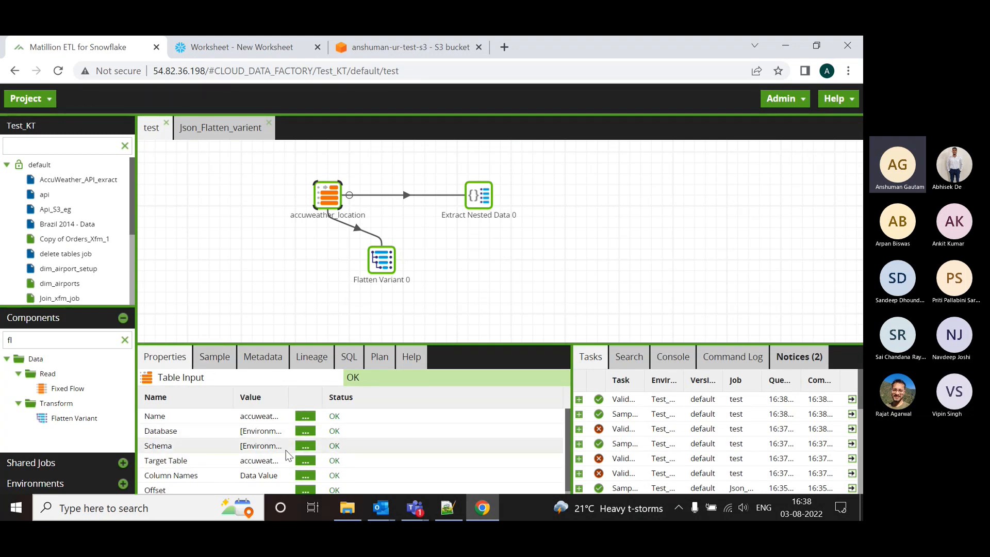
click(218, 357)
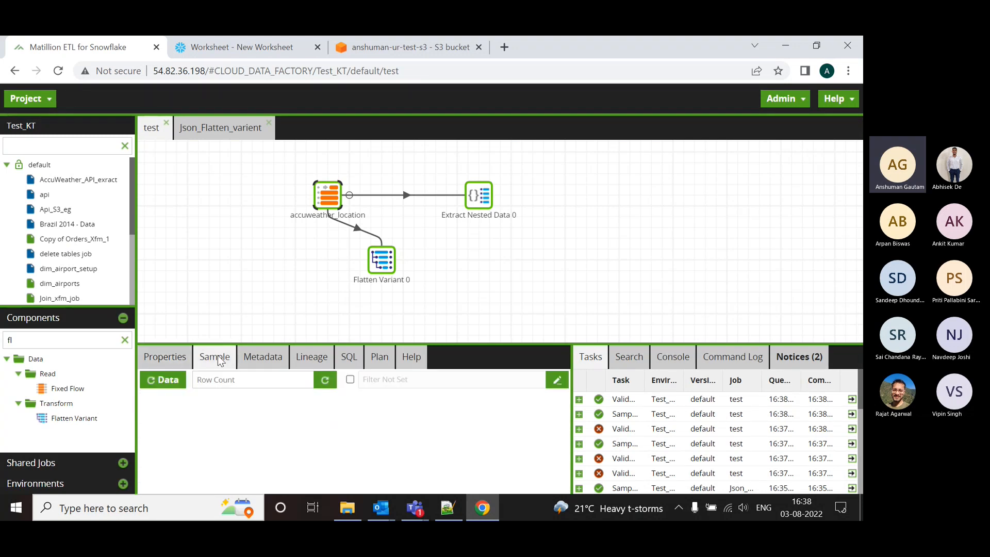
click(165, 357)
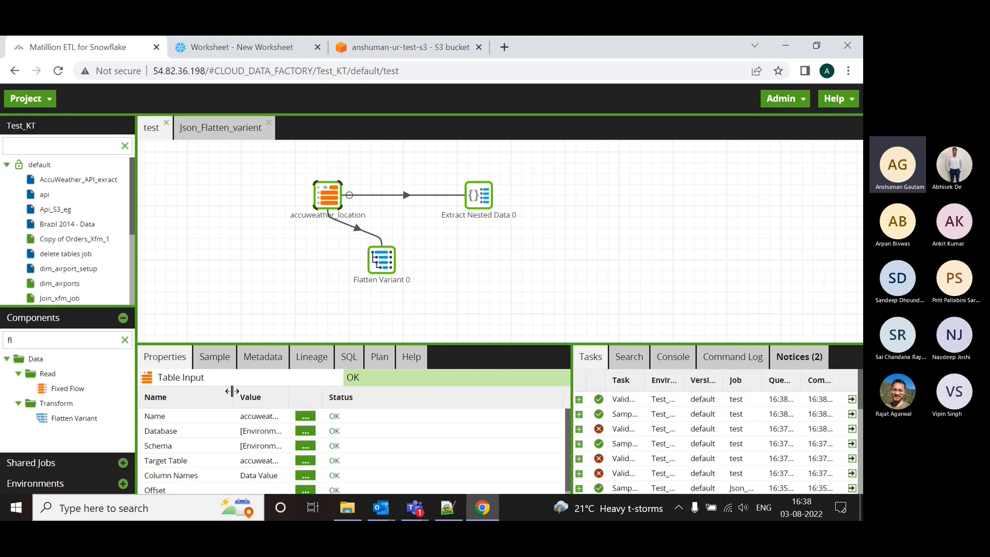
click(213, 355)
click(177, 387)
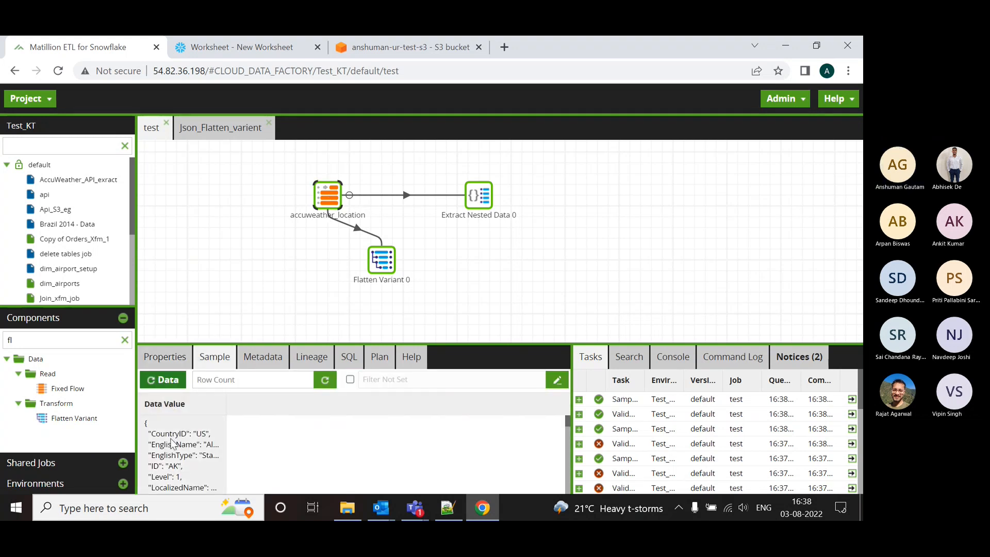
double_click(169, 433)
double_click(154, 466)
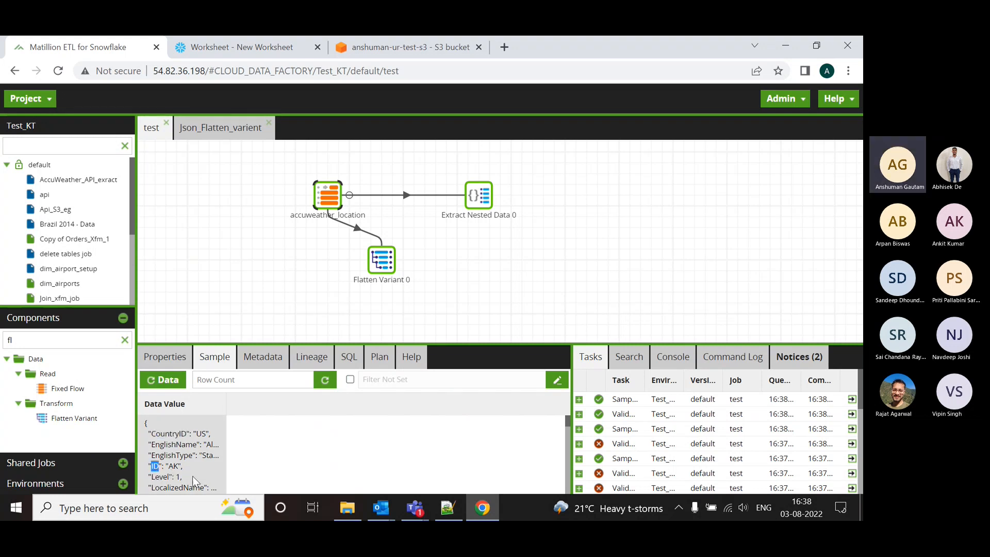
double_click(176, 435)
key(ctrl+c)
Change the property of the existing Column Mapping entry in Flatten Variant 0 to CountryID.
click(382, 260)
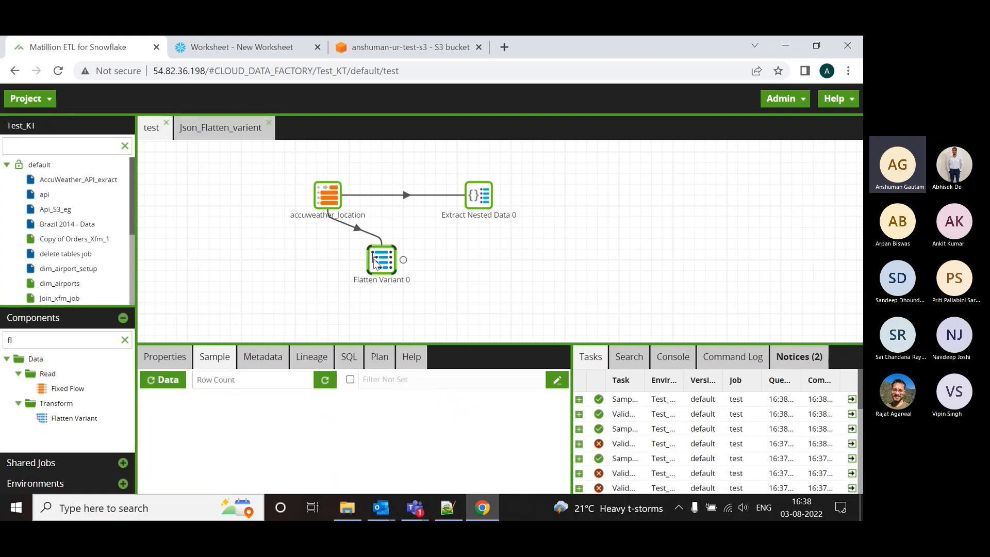
click(164, 356)
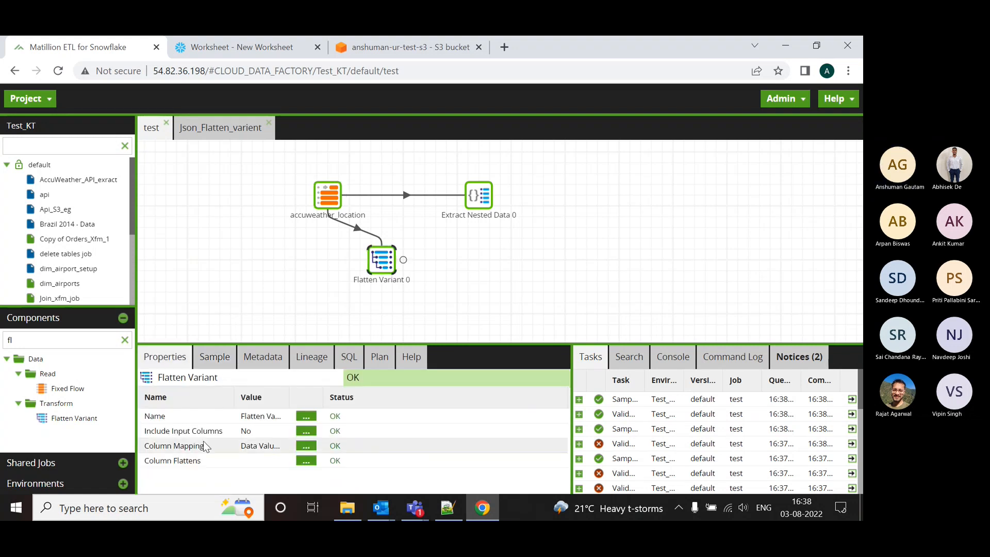
click(306, 445)
click(322, 156)
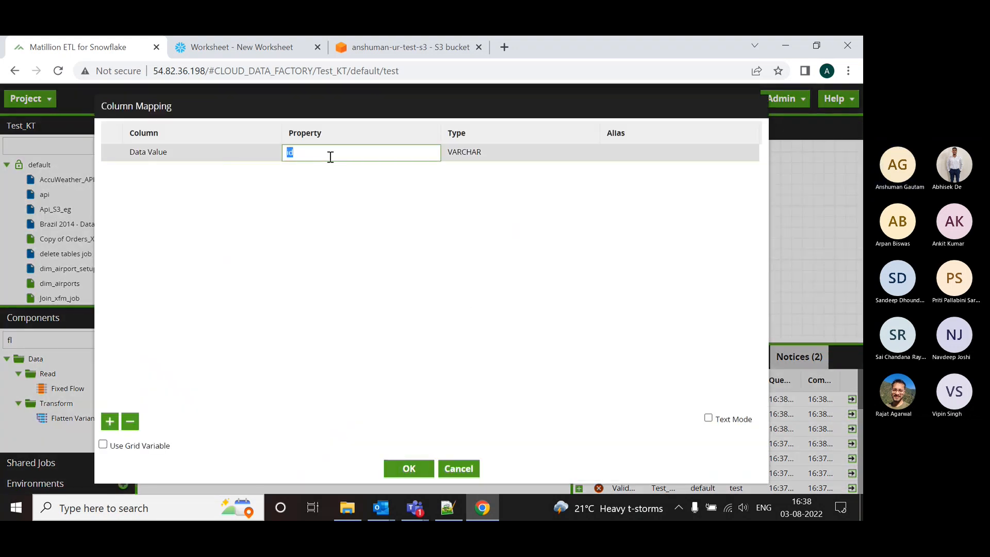
key(ctrl+v)
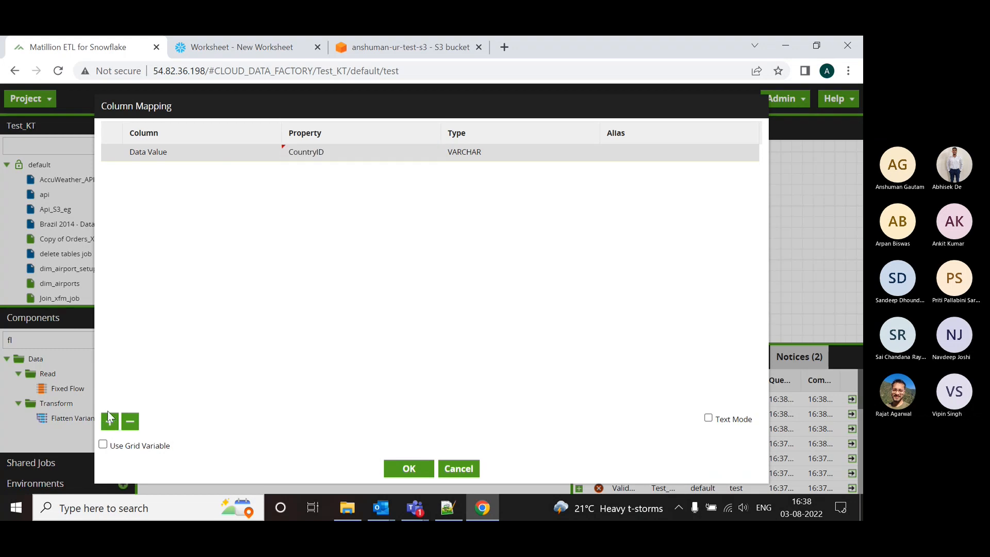
Add a second Column Mapping entry that takes the property ID from the Data Value column.
click(109, 420)
click(153, 168)
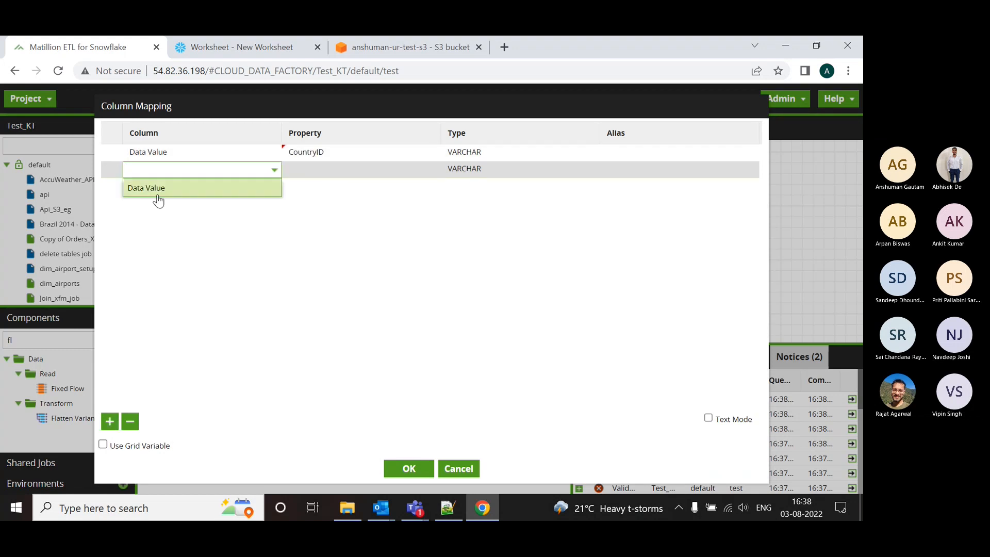
click(154, 188)
click(345, 168)
text(ID)
Give the CountryID mapping the alias Country and the ID mapping the alias id, and confirm the Column Mapping.
click(621, 155)
text(C)
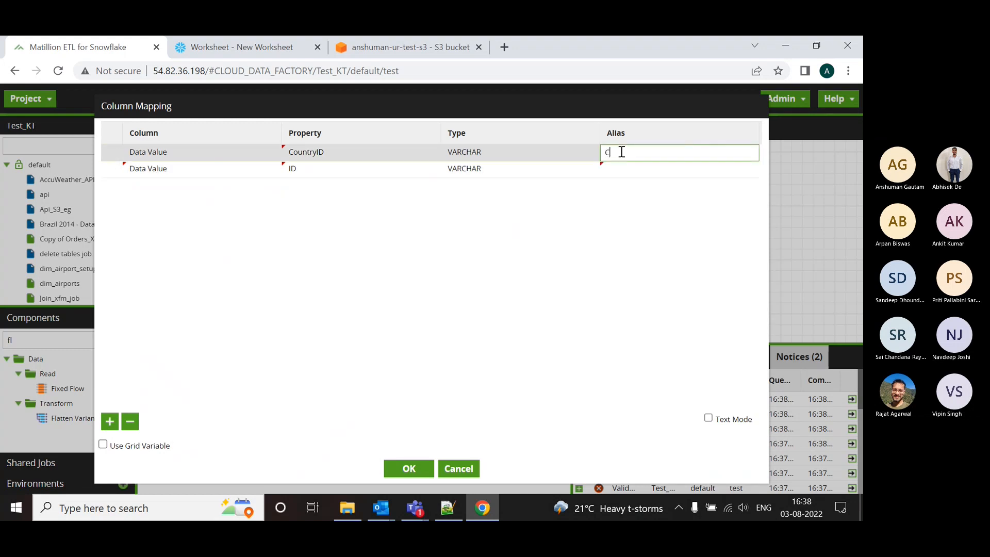
text(ountry)
double_click(622, 151)
click(626, 169)
text(id)
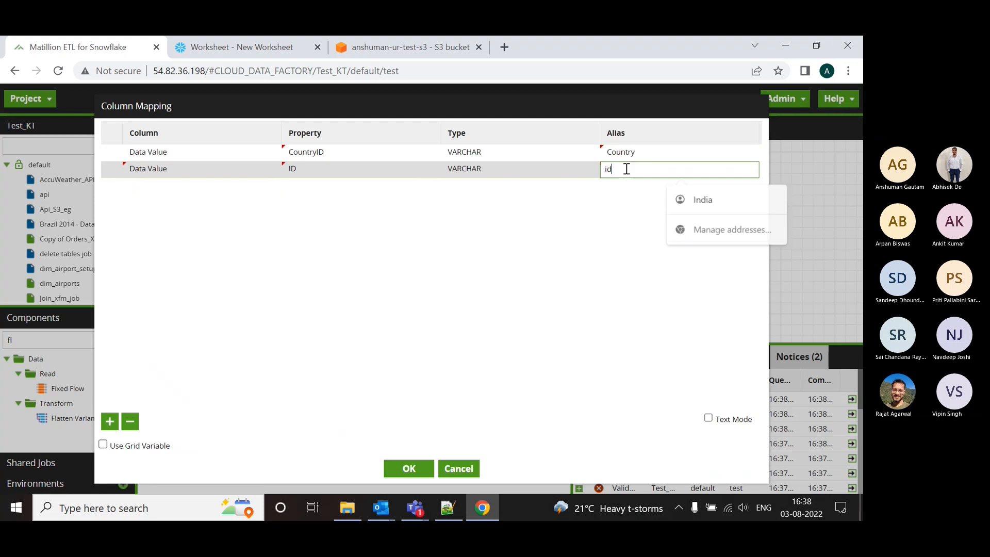
click(409, 468)
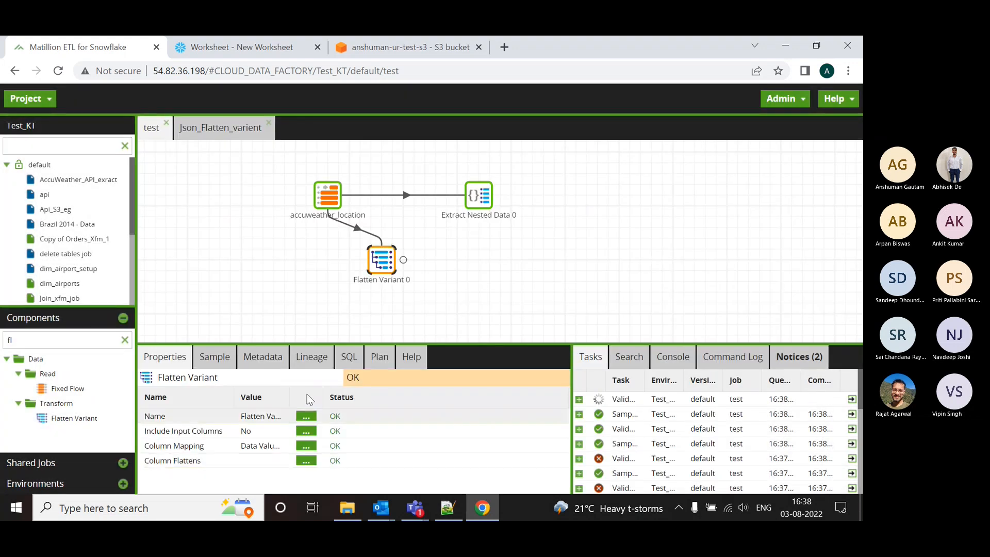
Sample Flatten Variant 0's data and look through the Country and Id rows, enlarging the results area.
click(215, 356)
click(166, 381)
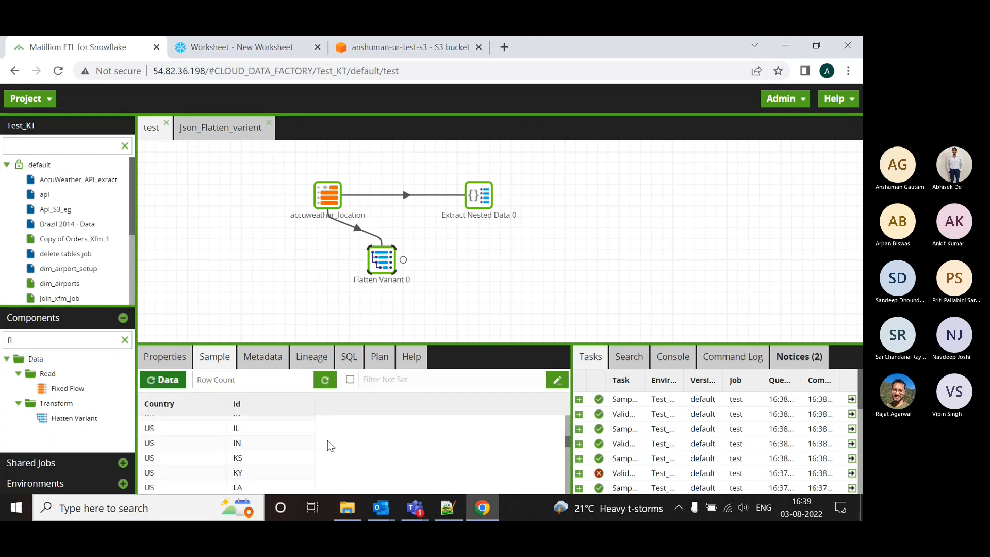
scroll(327, 441, down, 15)
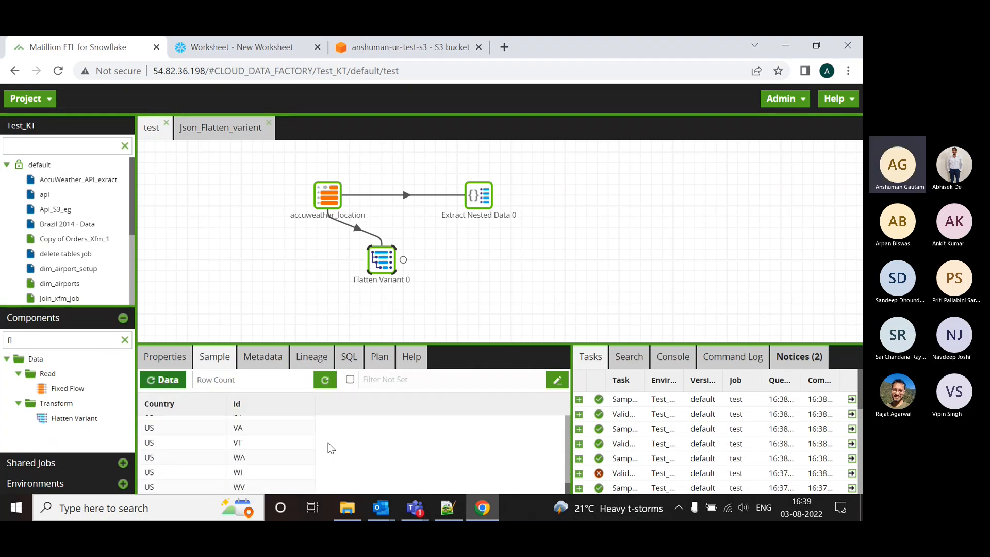
scroll(330, 442, up, 15)
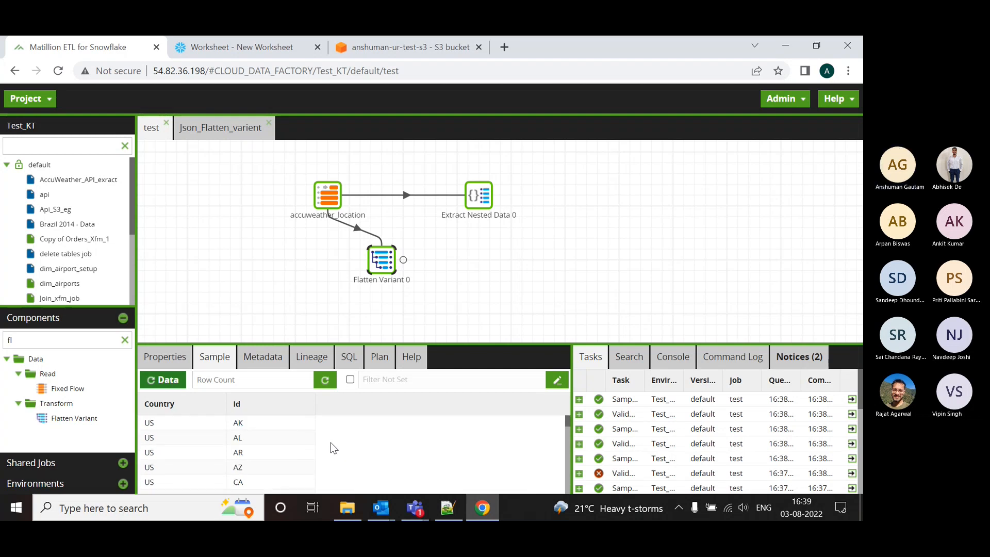
drag(492, 343, 497, 308)
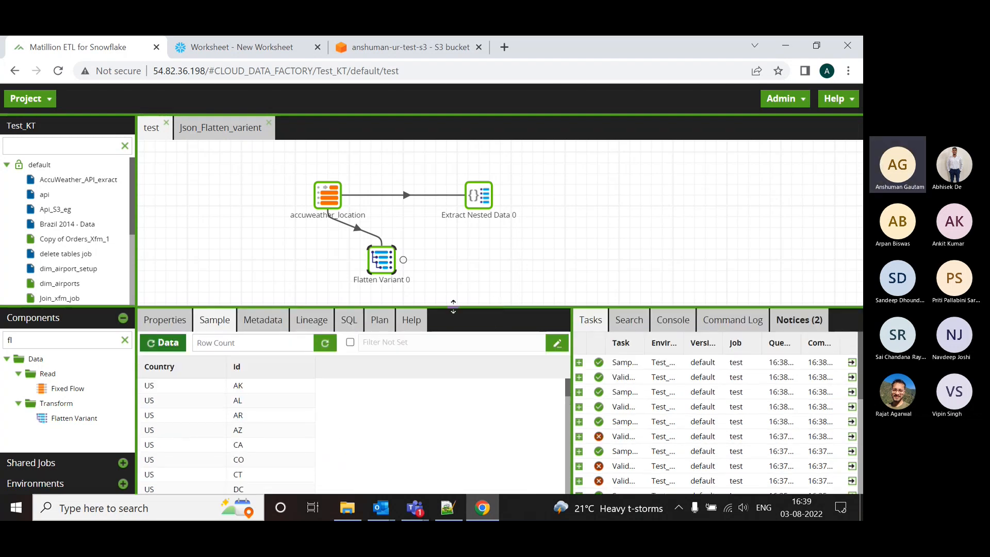
Sample Extract Nested Data 0's data and check the properties of accuweather_location.
click(487, 199)
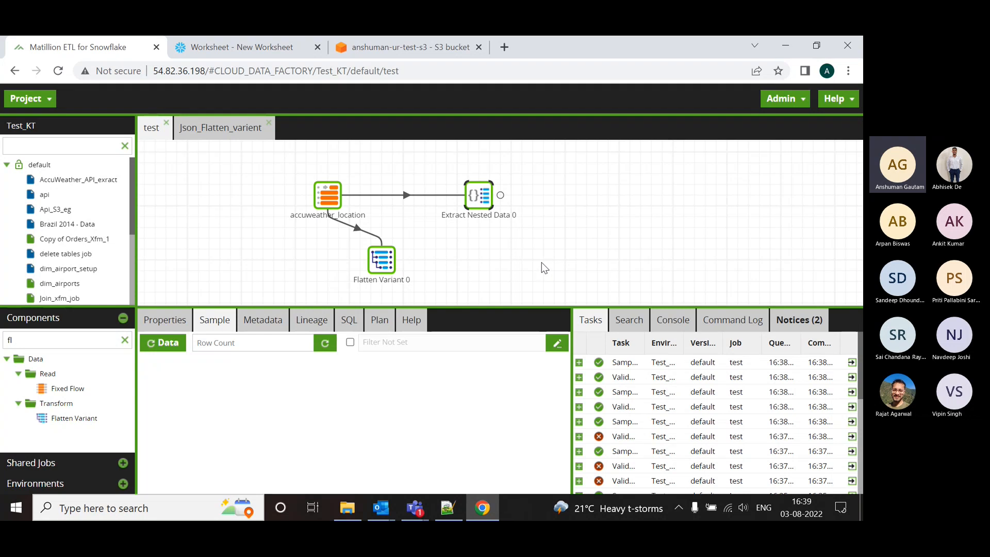
click(383, 262)
click(477, 196)
click(213, 323)
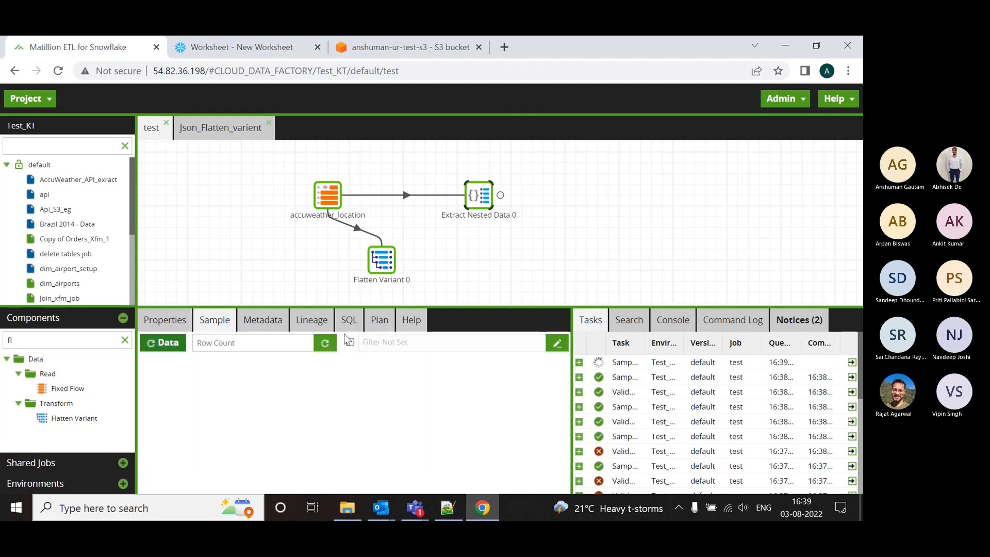
click(330, 201)
click(164, 320)
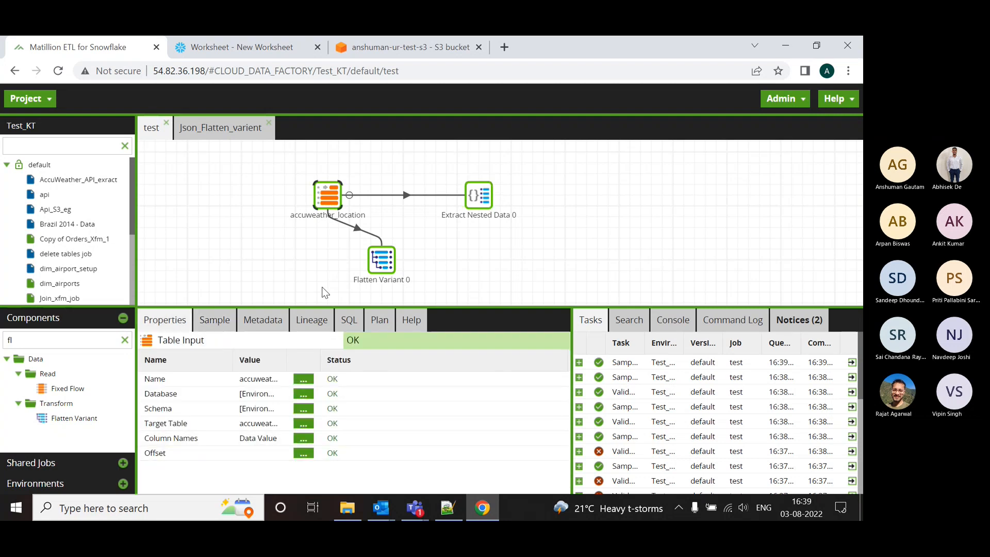
Autofill the Data Structure of Extract Nested Data 0 from its input table and confirm it.
click(479, 195)
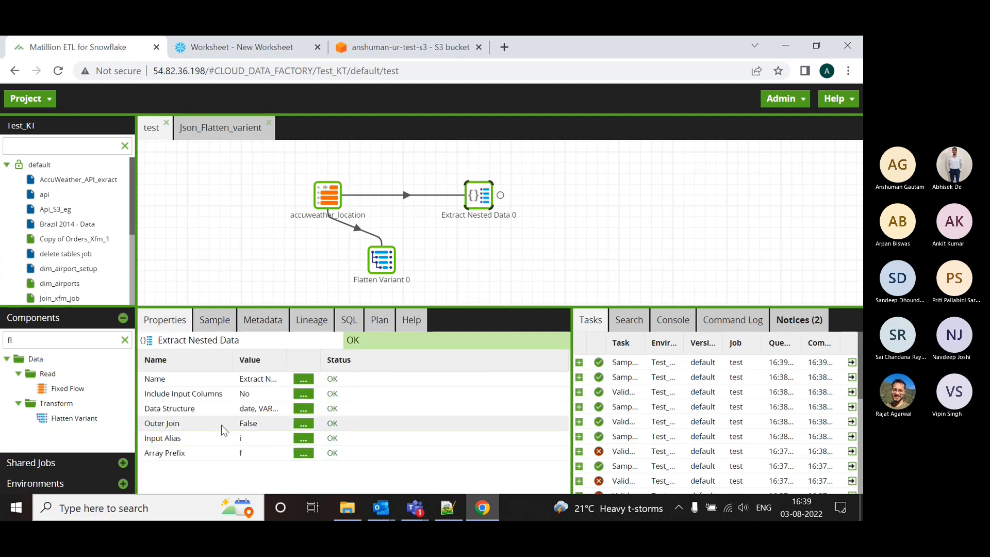
click(303, 408)
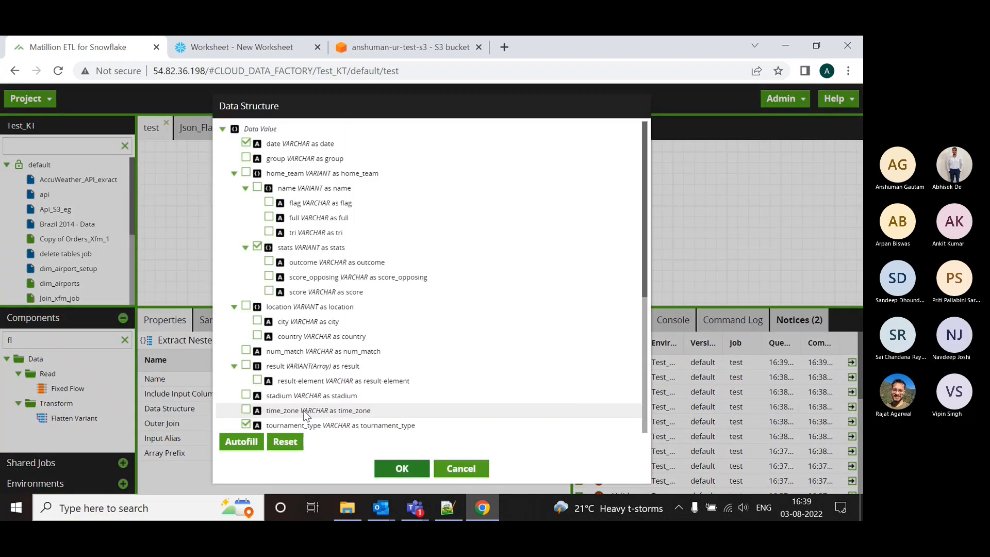
click(249, 440)
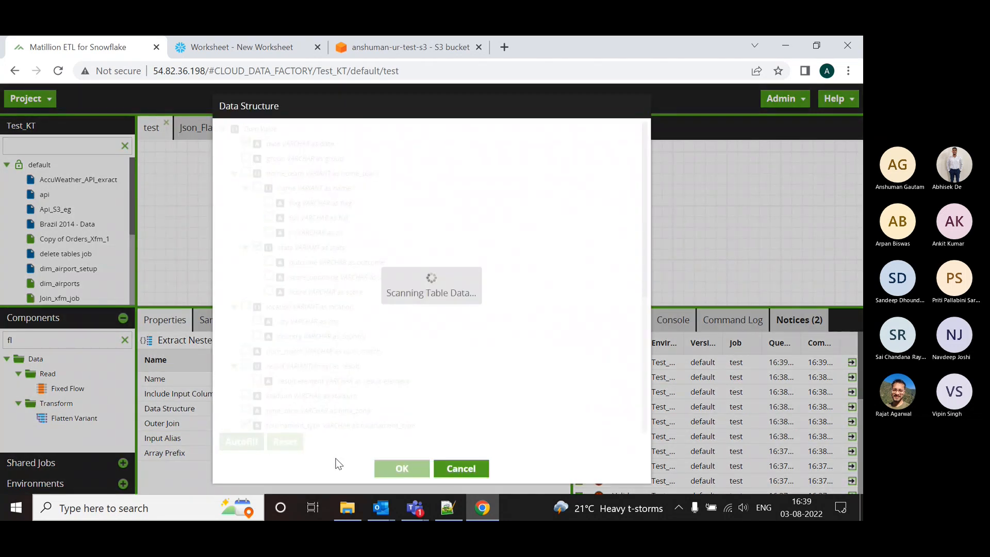
click(401, 468)
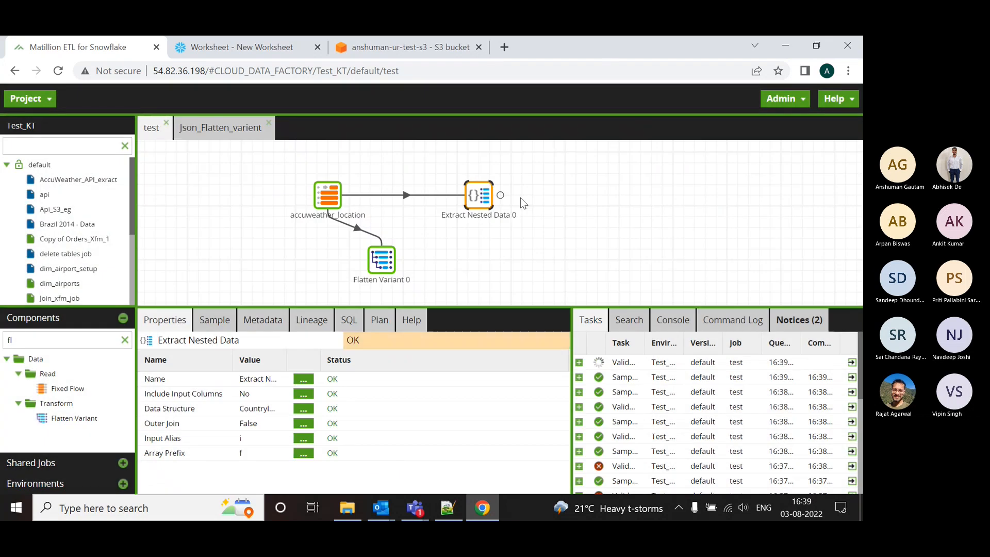
Sample Extract Nested Data 0's data with the new structure and look through the rows.
click(215, 320)
click(163, 343)
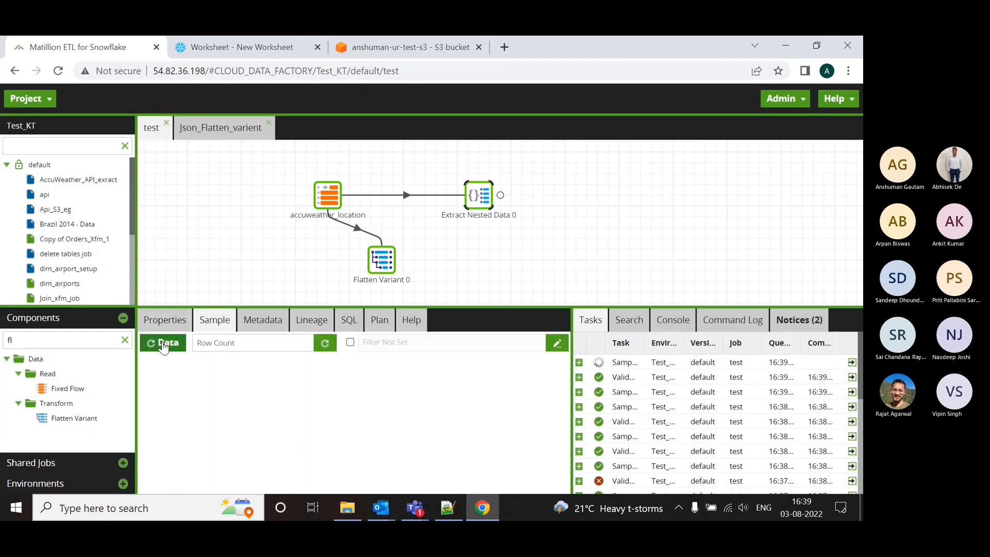
scroll(349, 410, down, 10)
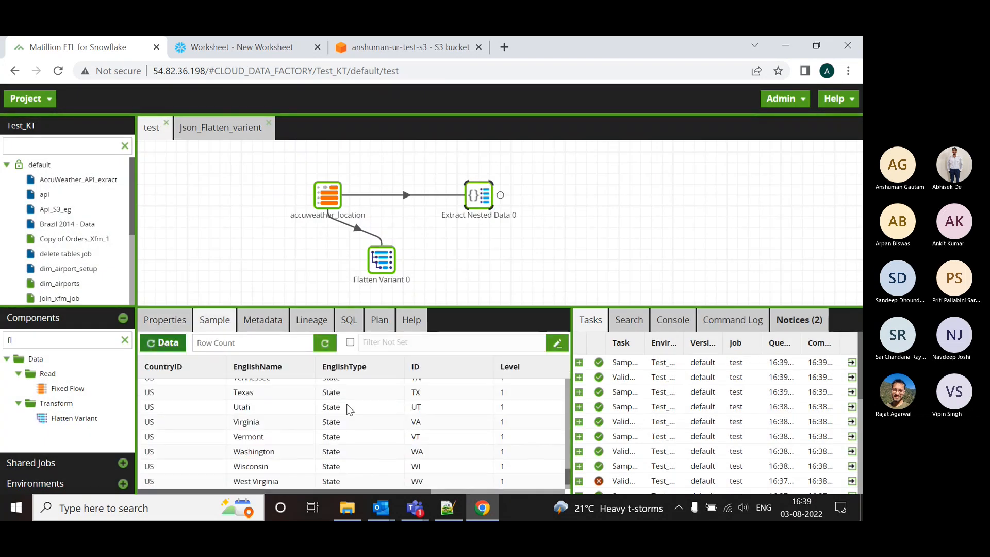
click(380, 260)
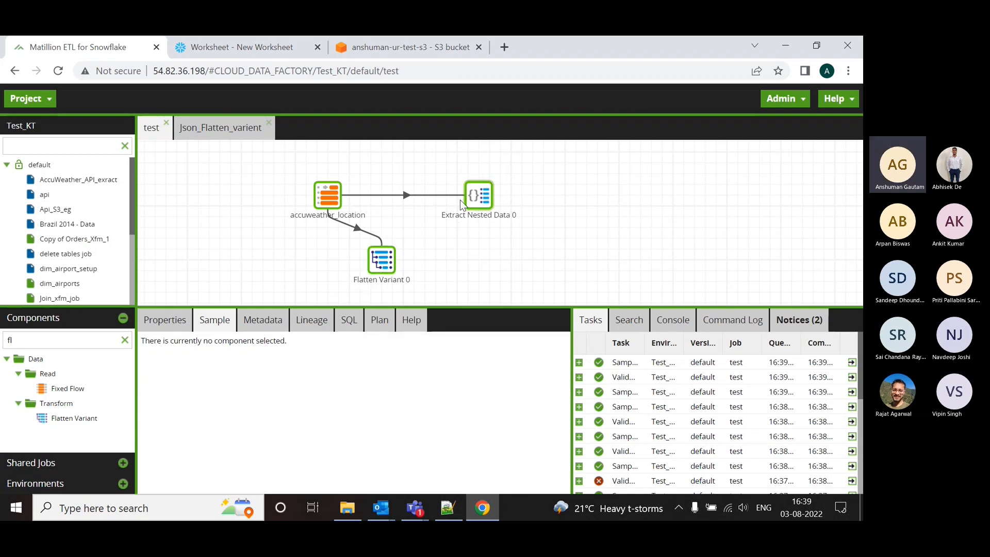
click(384, 258)
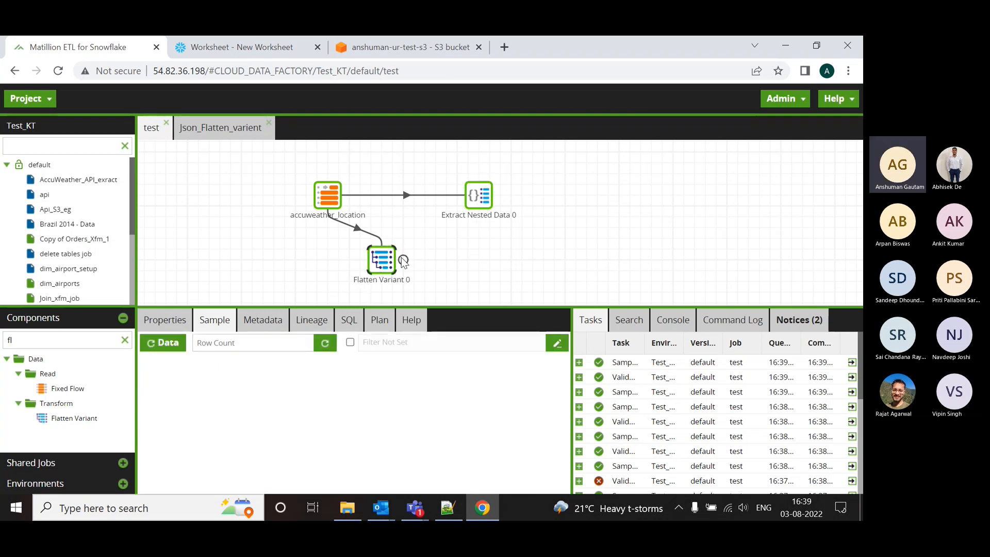
click(473, 201)
click(474, 197)
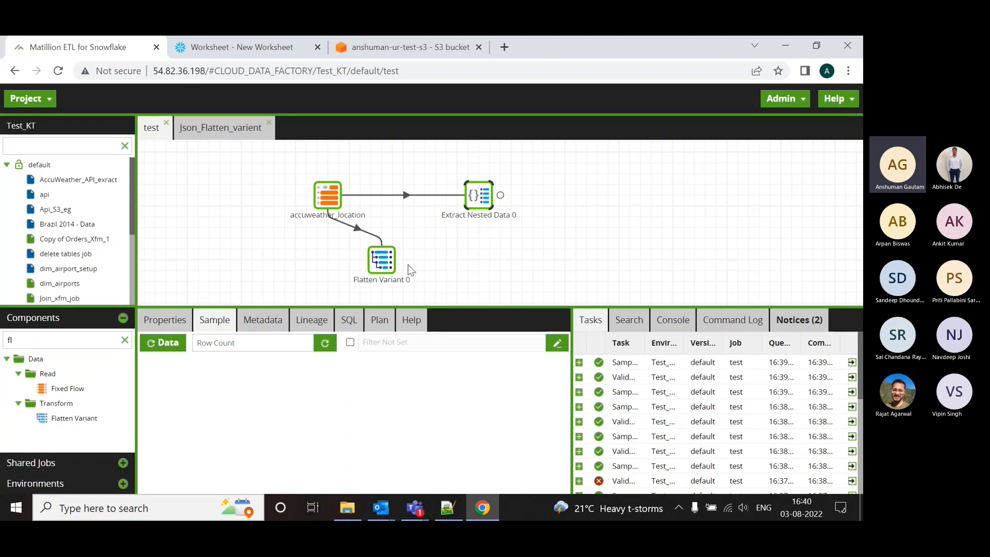
click(382, 264)
Switch to the Matillion Sessions meeting window in Microsoft Teams.
mouse_move(415, 508)
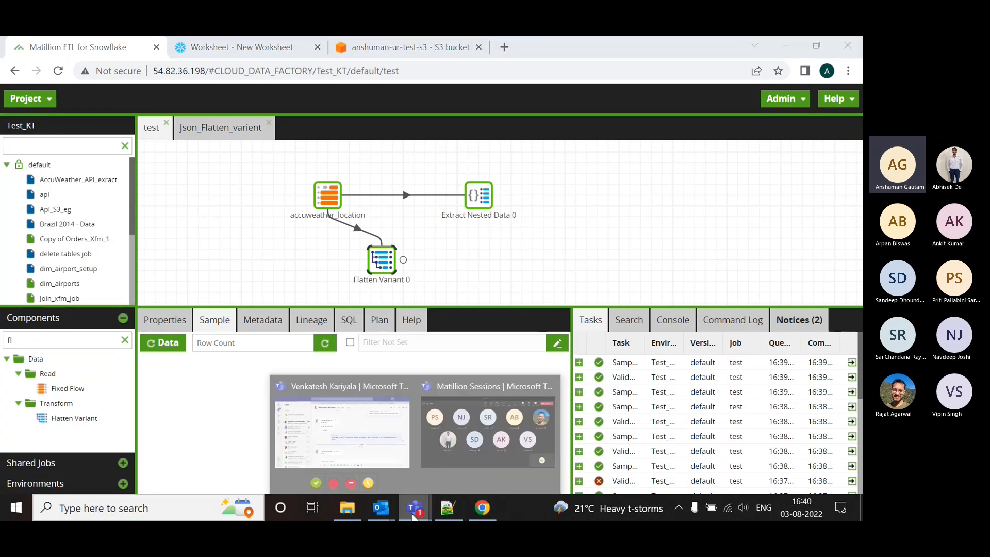
click(453, 395)
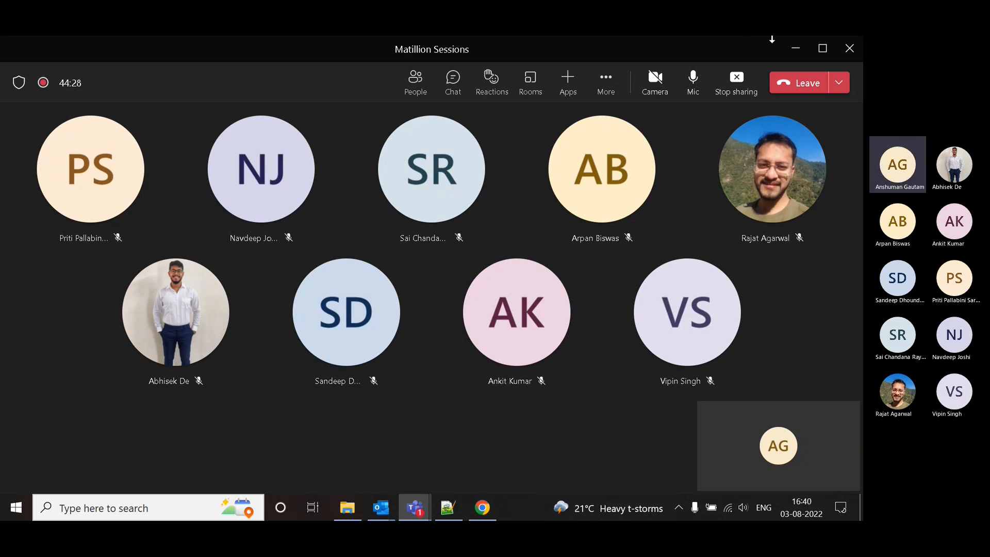
Return to Matillion ETL in the browser and close the Json_Flatten_varient and test jobs.
click(791, 48)
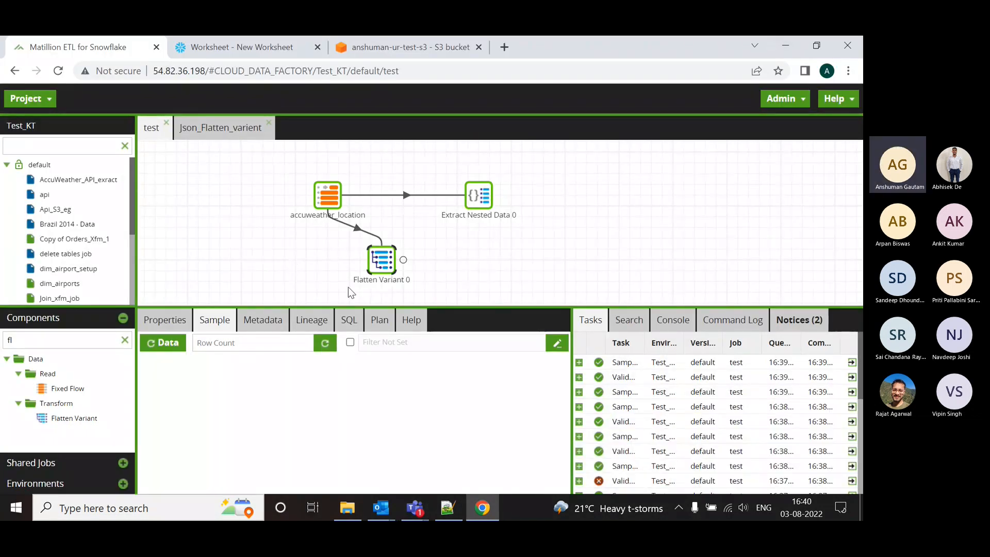
drag(473, 306, 481, 357)
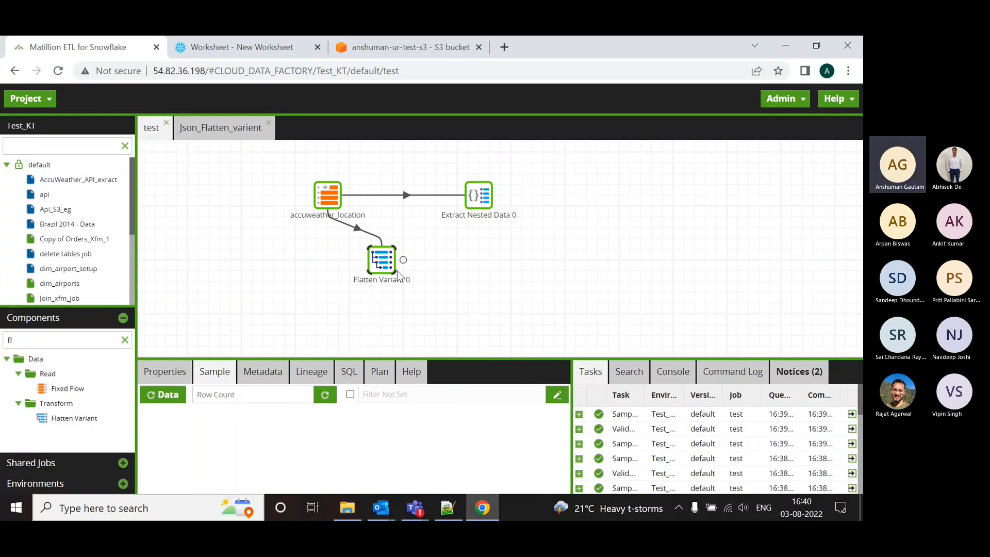
click(269, 123)
click(167, 125)
Expand the Environments list of the Test_KT project.
click(19, 100)
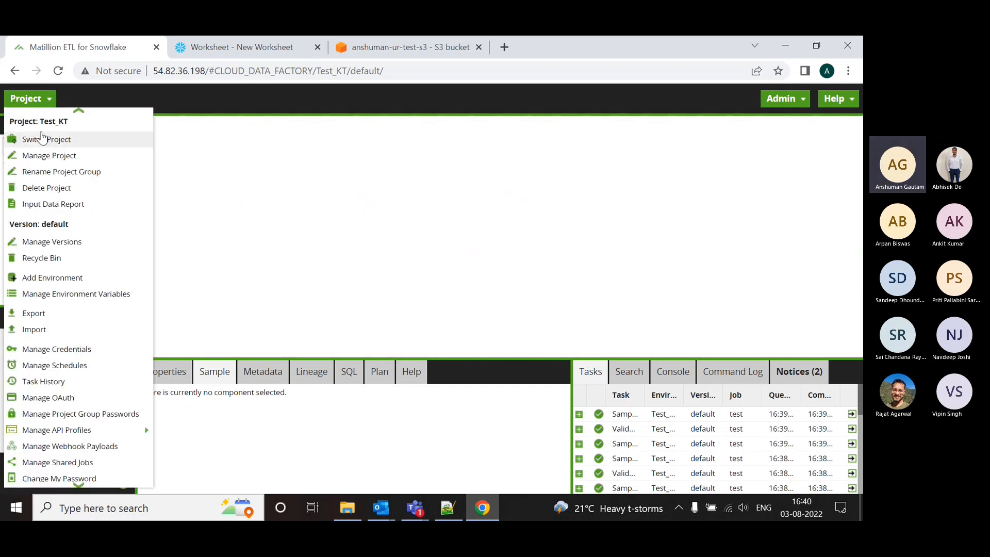
click(298, 178)
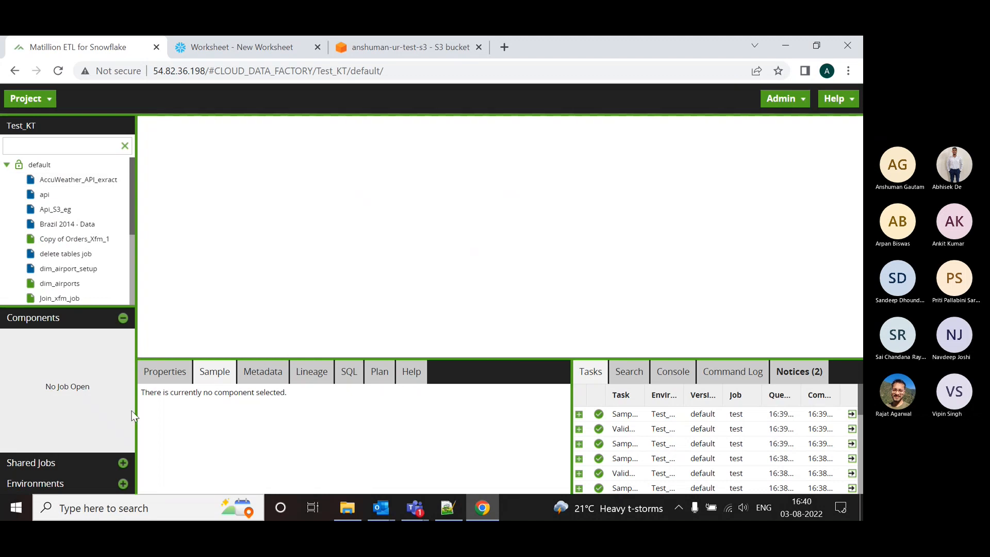
click(126, 507)
key(Escape)
click(125, 482)
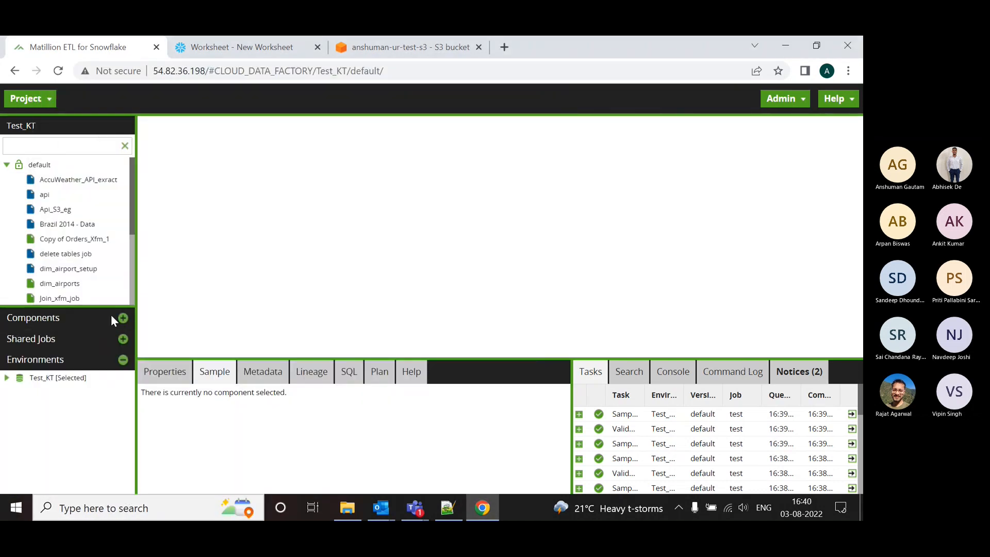
Switch to the Mat_Sessions project in the CLOUD_DATA_FACTORY group.
click(48, 100)
click(48, 146)
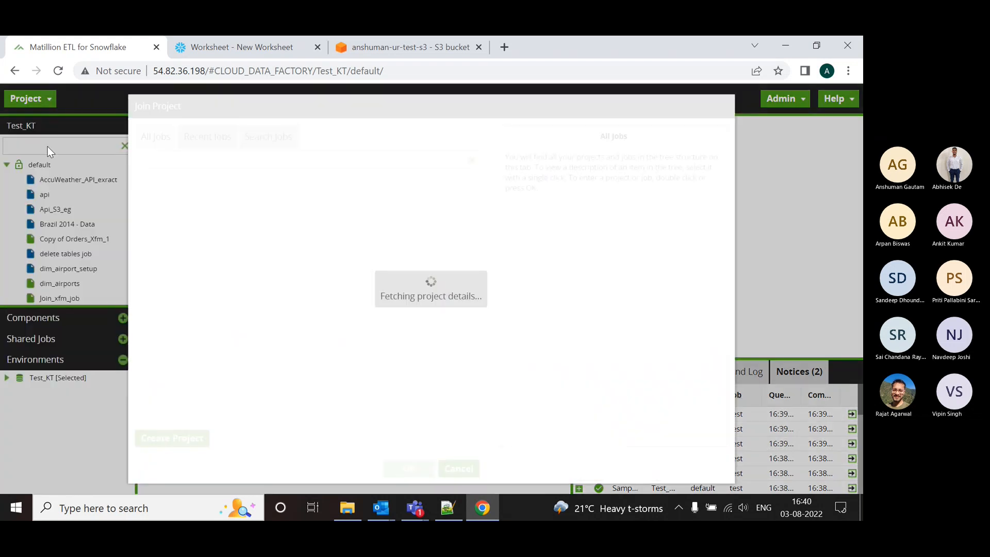
click(139, 180)
click(195, 194)
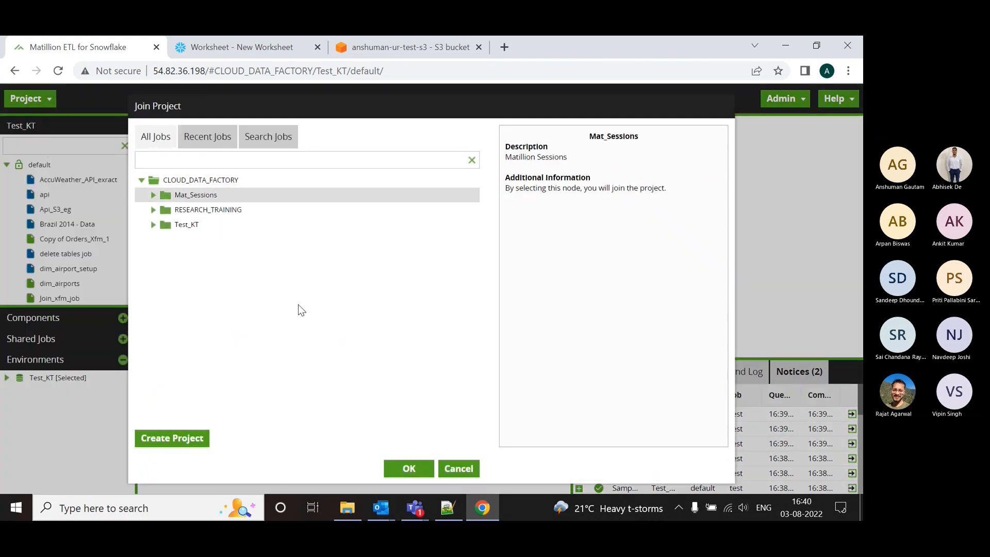
click(409, 468)
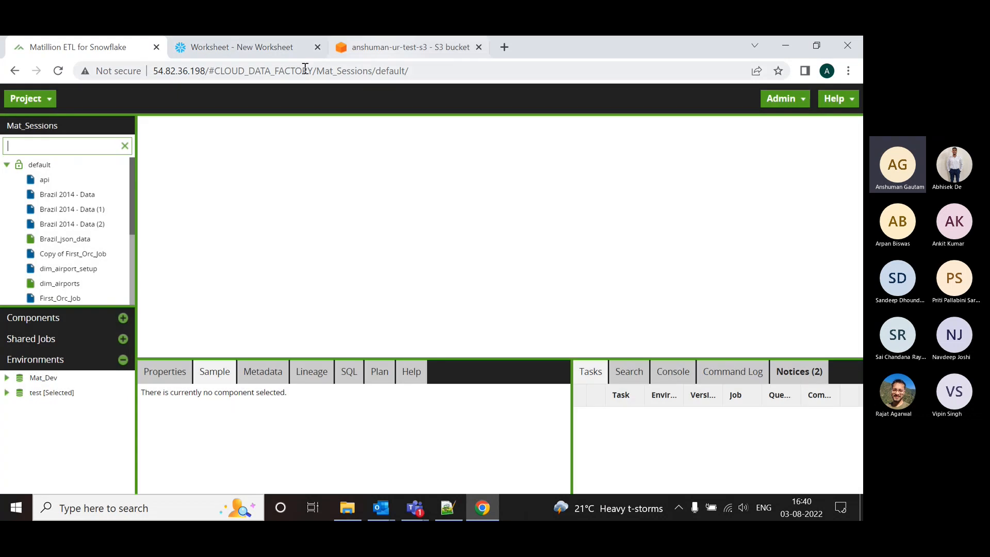
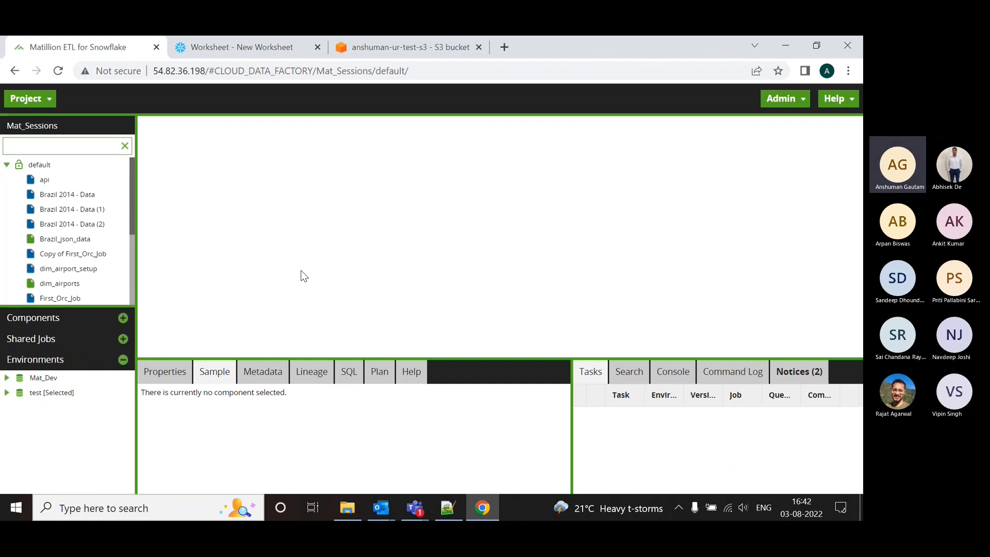
scroll(60, 271, down, 3)
scroll(60, 272, up, 3)
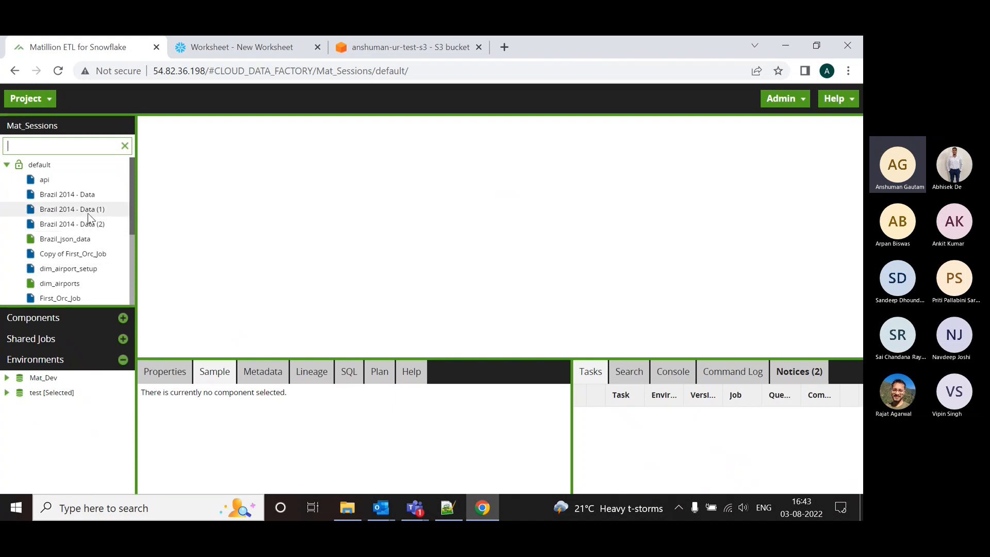
click(28, 99)
click(210, 182)
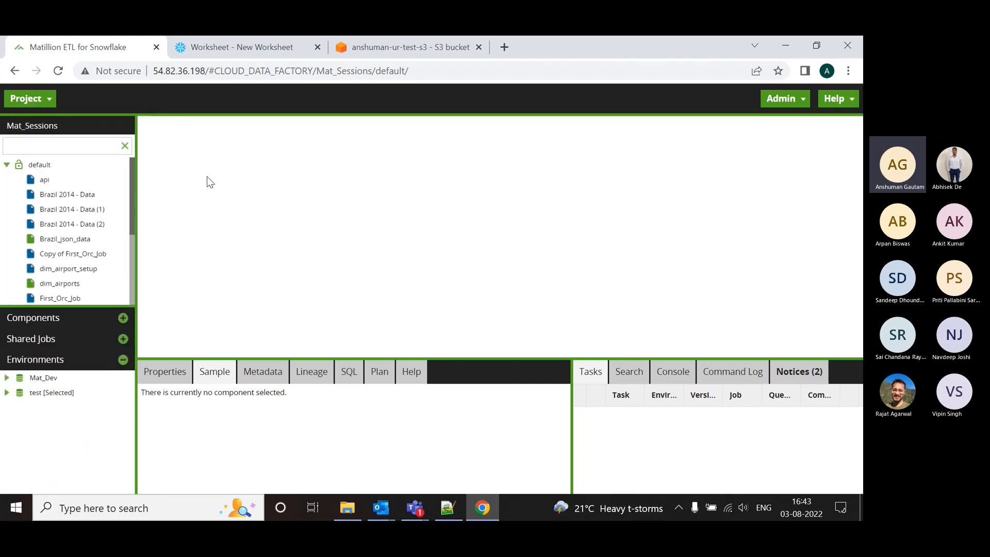
Add an orchestration job named Variables under the default version and switch to it.
right_click(66, 164)
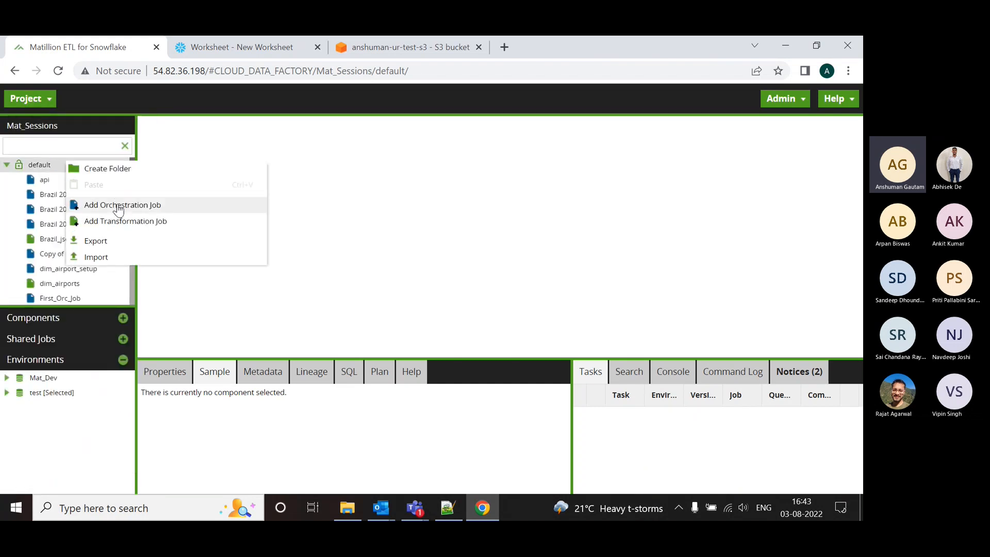
click(118, 206)
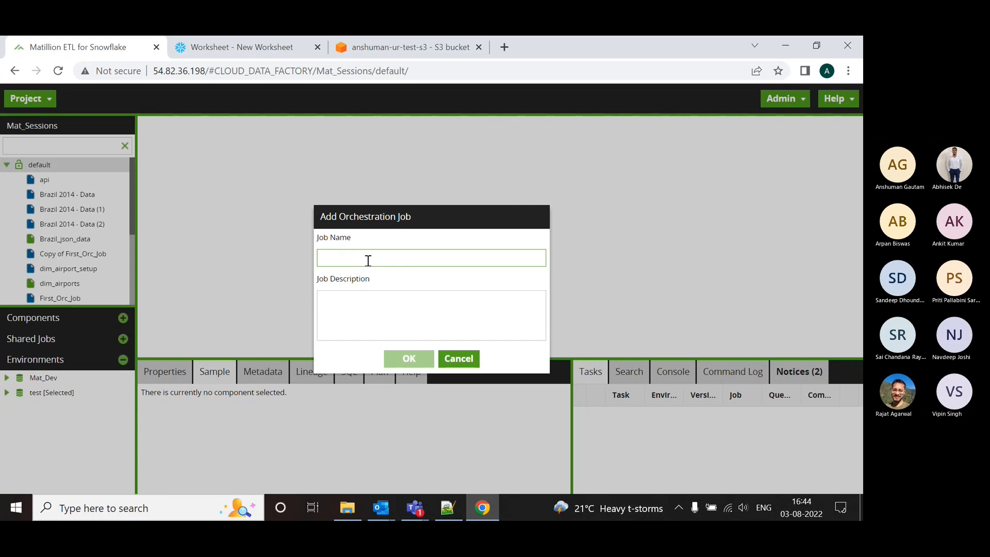
text(Variables)
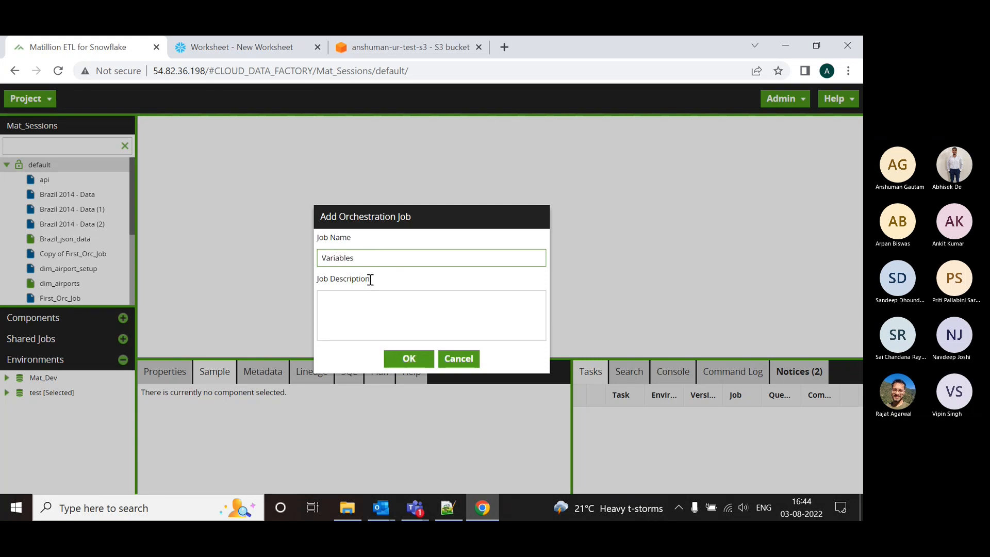
click(409, 359)
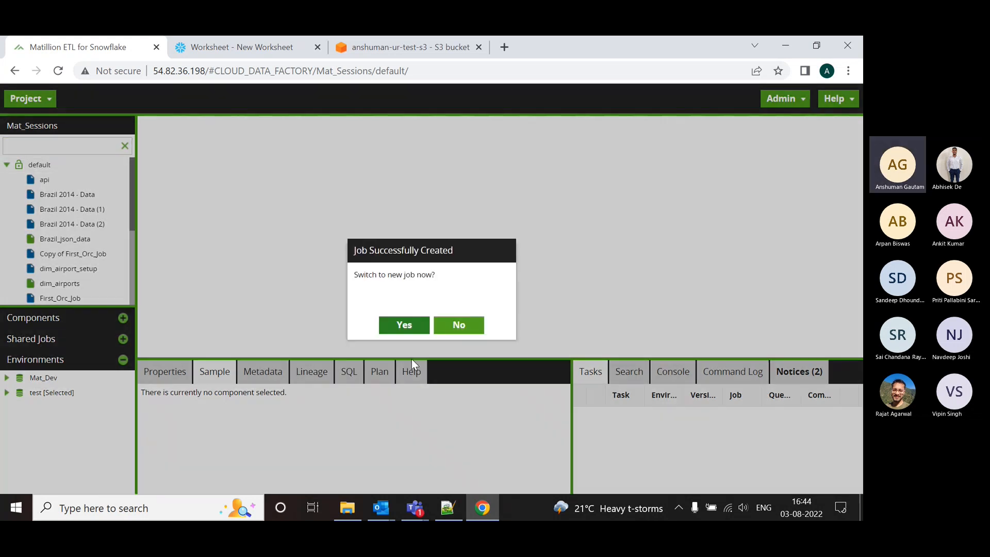
click(404, 325)
Reposition the Start 0 component near the canvas's upper left and enlarge the component properties area.
drag(488, 225, 251, 206)
drag(509, 364, 511, 400)
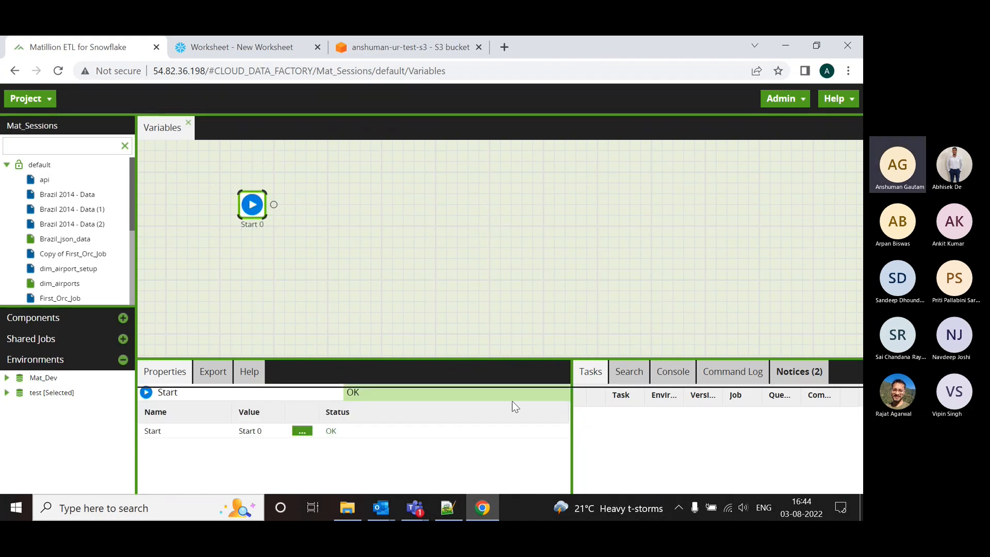
drag(248, 199, 249, 210)
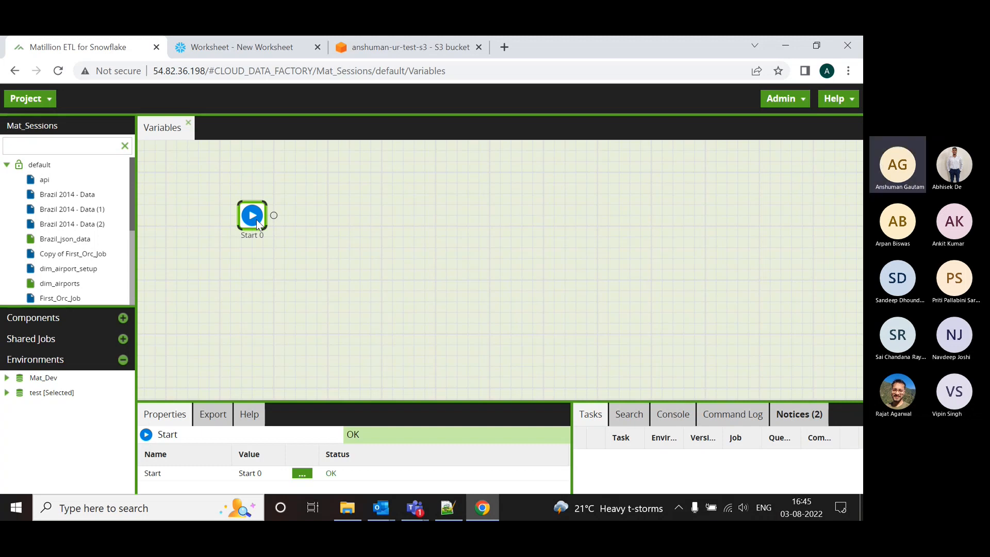
drag(255, 217, 266, 249)
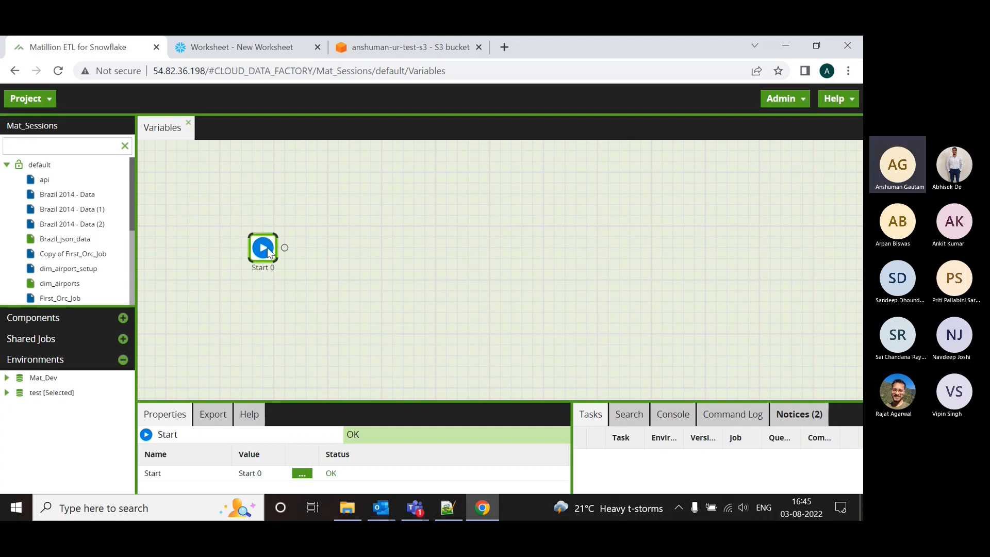
drag(453, 401, 464, 329)
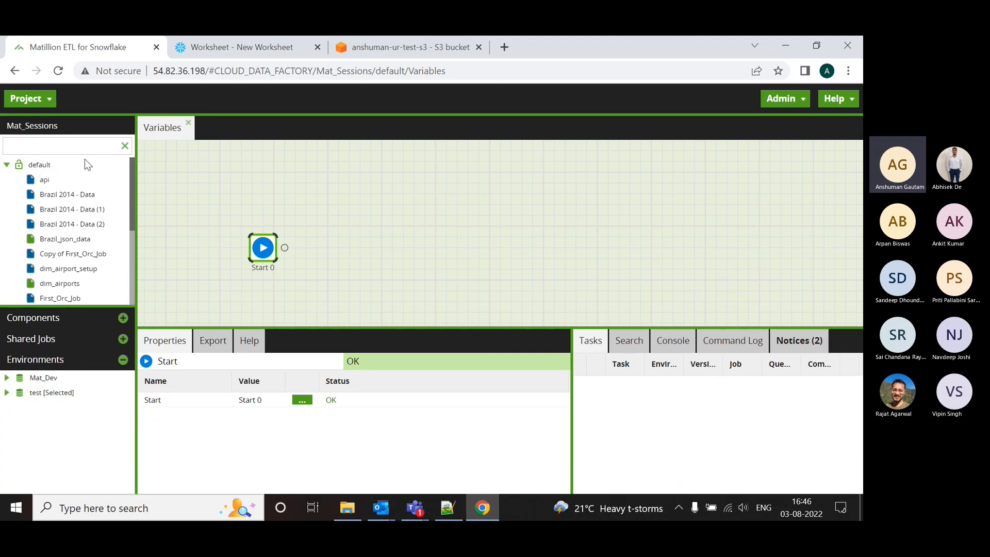
drag(266, 248, 277, 195)
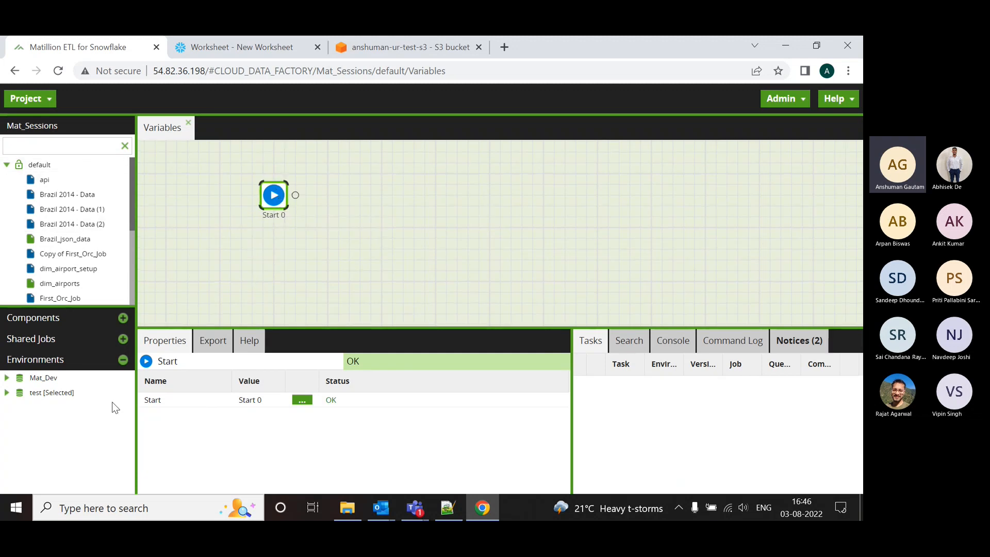
Search the components for "cre" and add a Create Table component connected after Start 0.
click(123, 318)
click(71, 341)
text(cre)
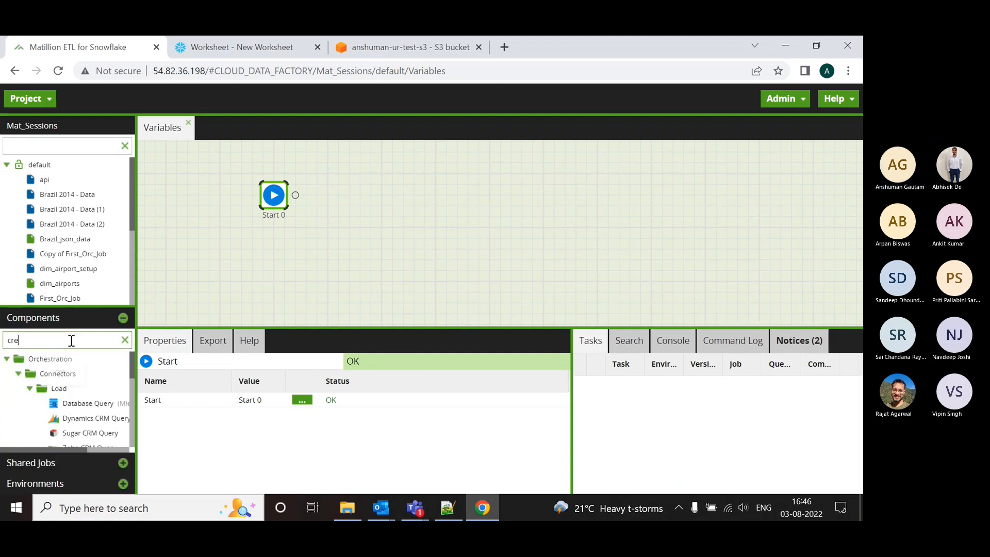
drag(79, 410, 361, 195)
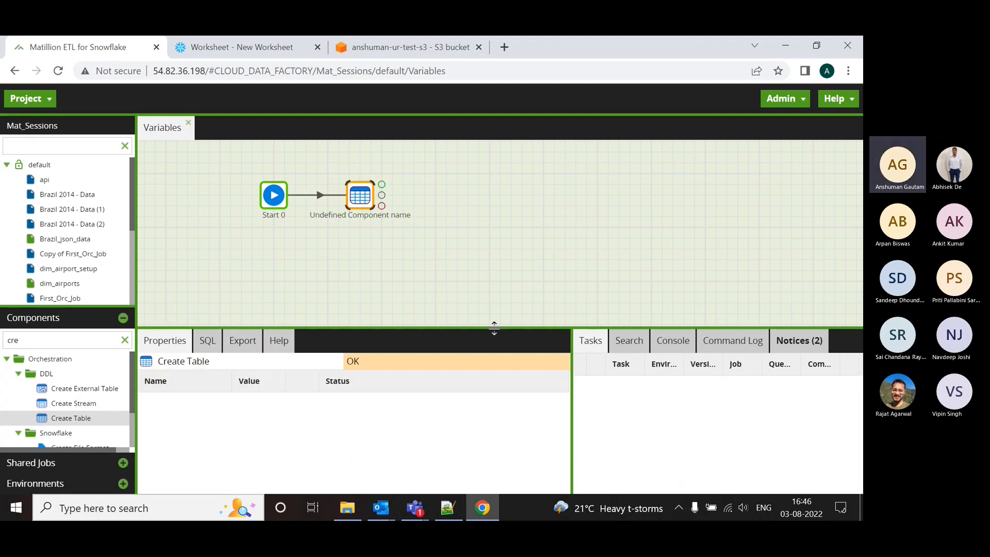
Enlarge the Create Table 0 properties, widen their Value column and inspect the Database setting without changing it.
drag(521, 328, 526, 288)
drag(283, 340, 411, 336)
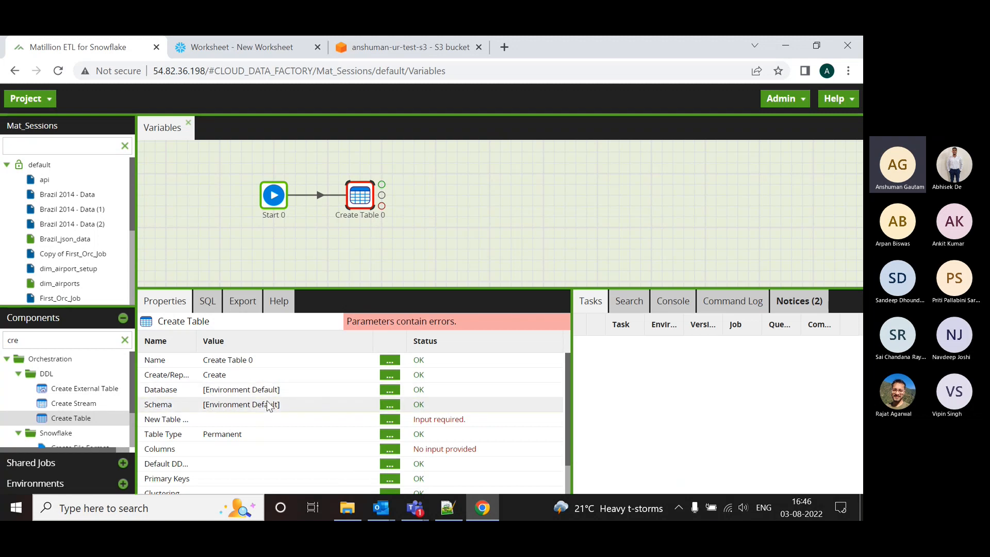
click(388, 392)
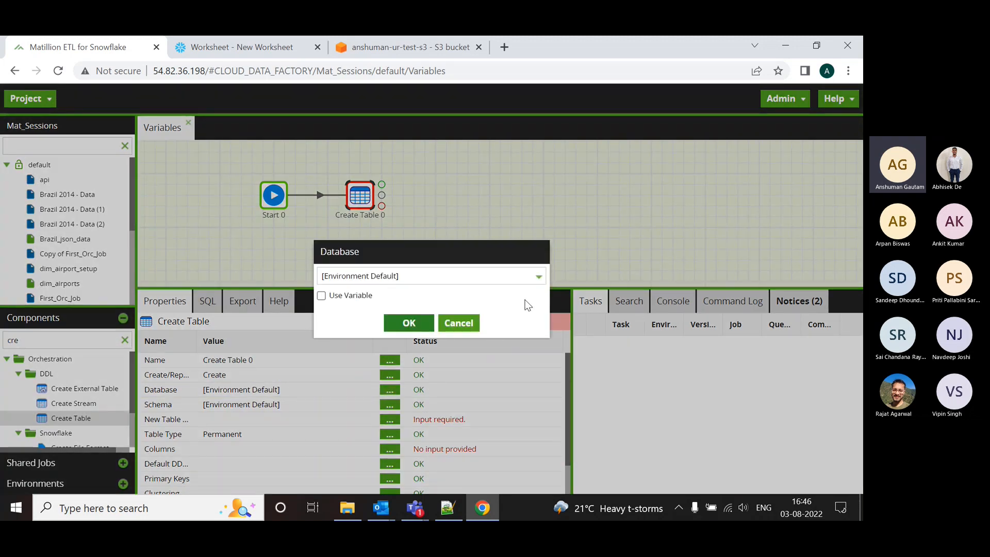
click(466, 323)
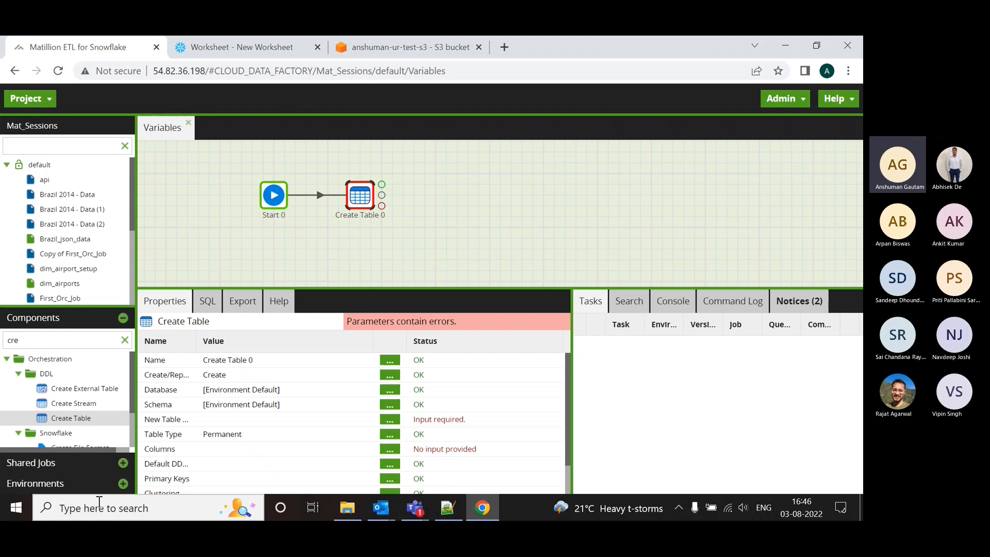
Review the Snowflake defaults of the Mat_Dev environment and leave its settings without saving.
click(123, 483)
right_click(64, 378)
click(112, 401)
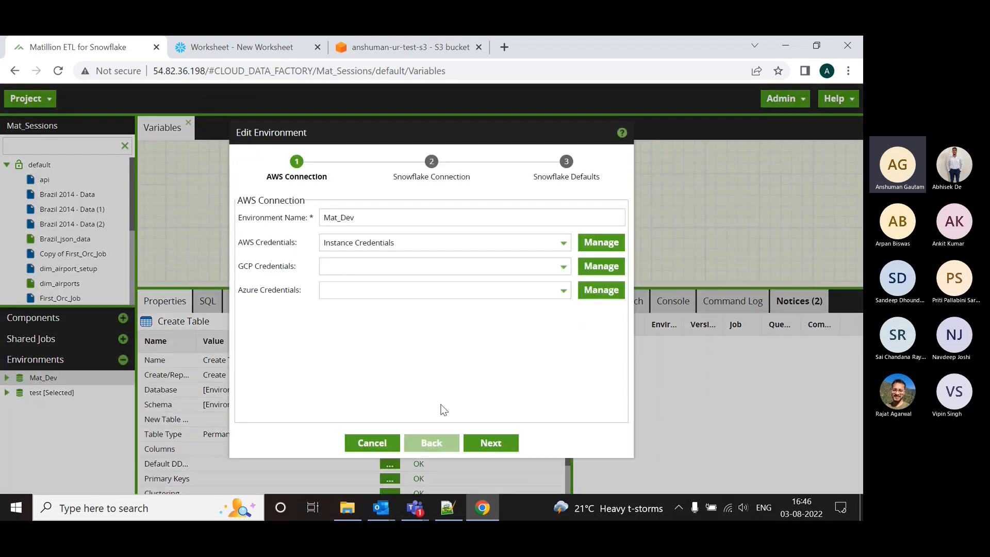
click(476, 444)
click(479, 444)
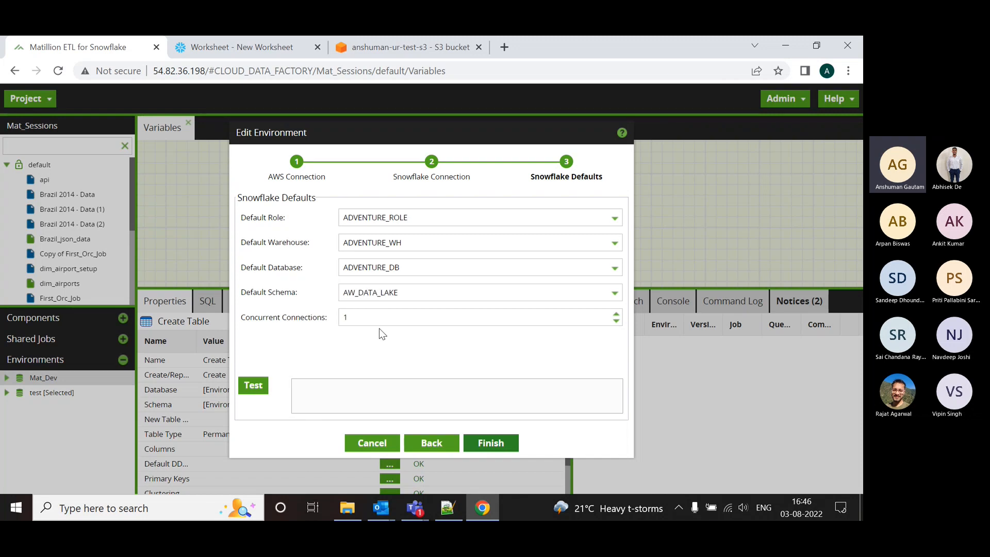
click(372, 448)
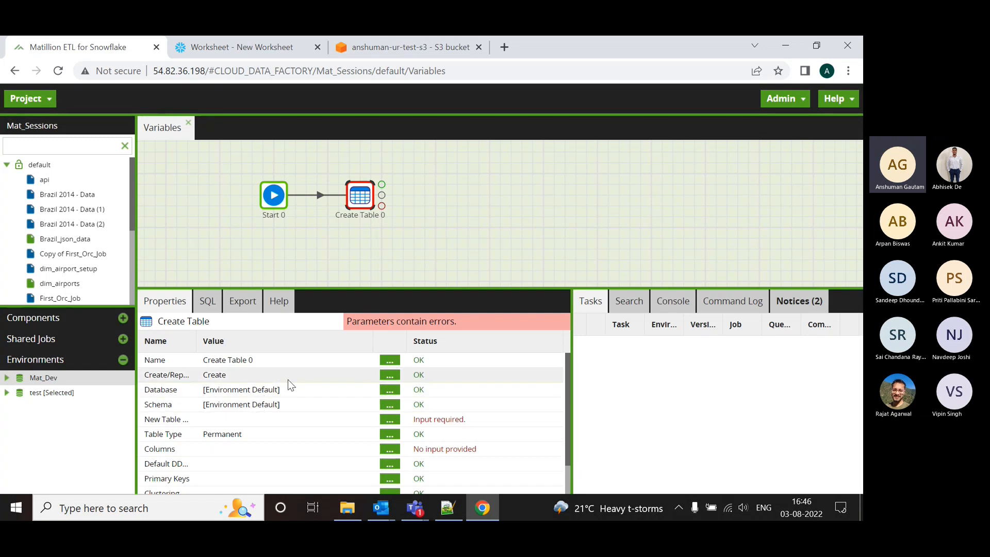
Open the job variables of the Variables job and add a variable named database.
right_click(543, 175)
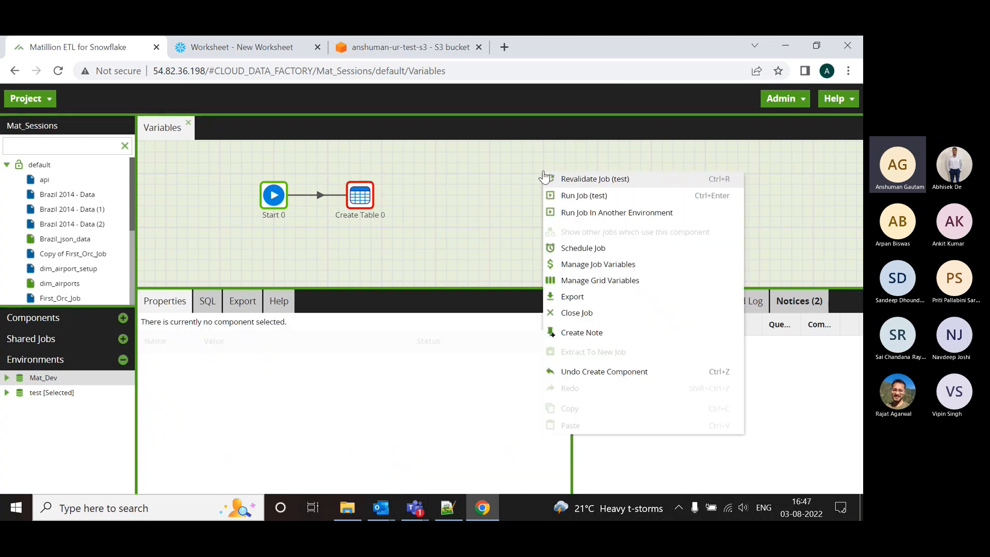
click(593, 265)
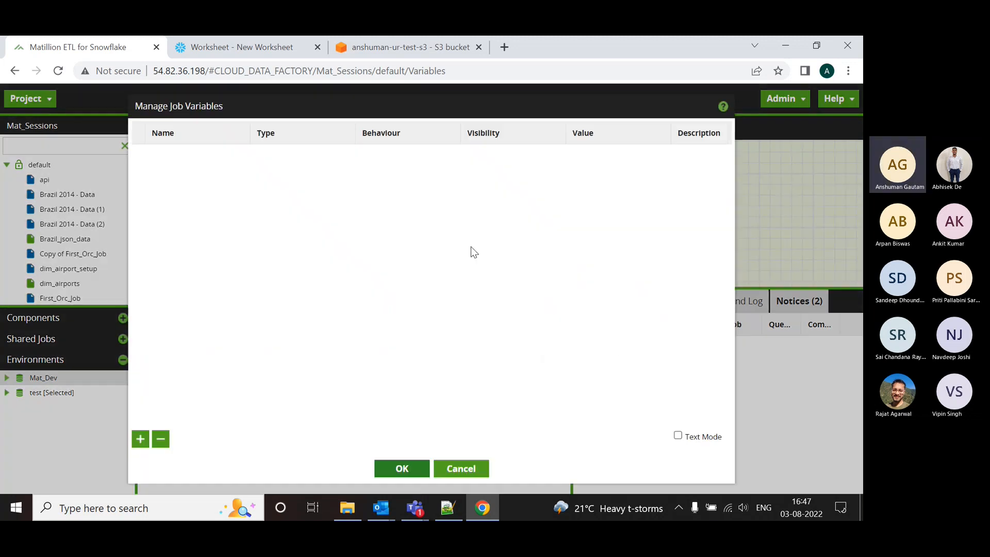
click(140, 439)
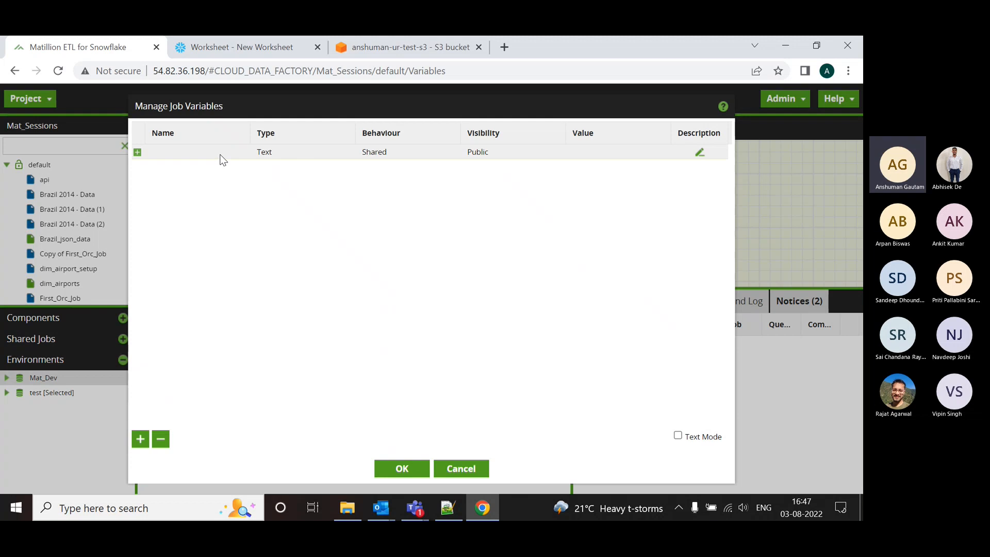
click(221, 153)
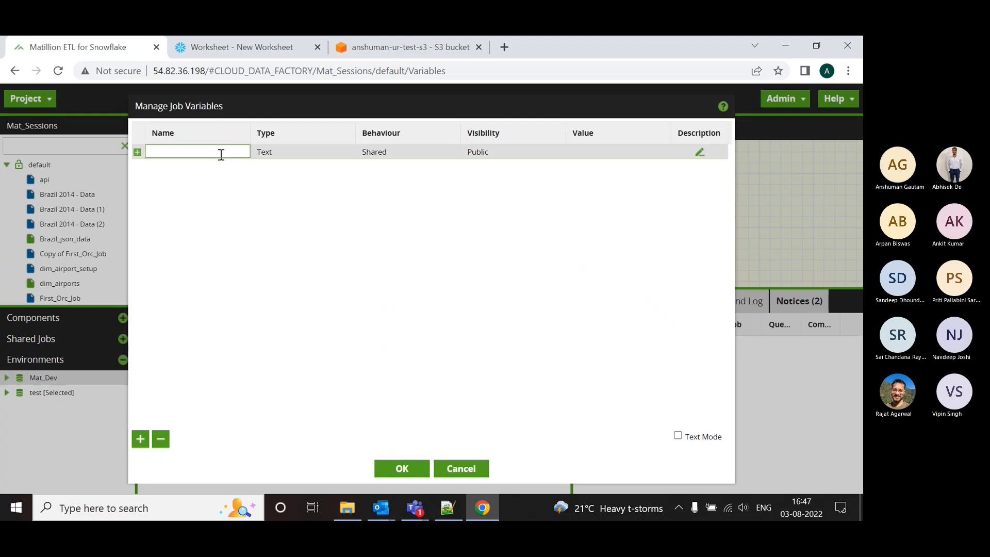
text(database)
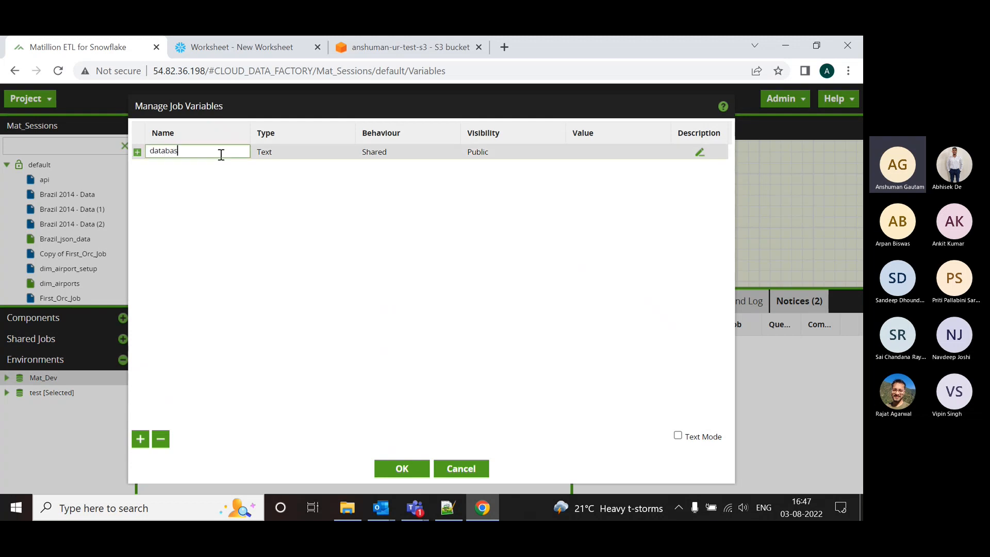
Add a second job variable named schema.
click(140, 438)
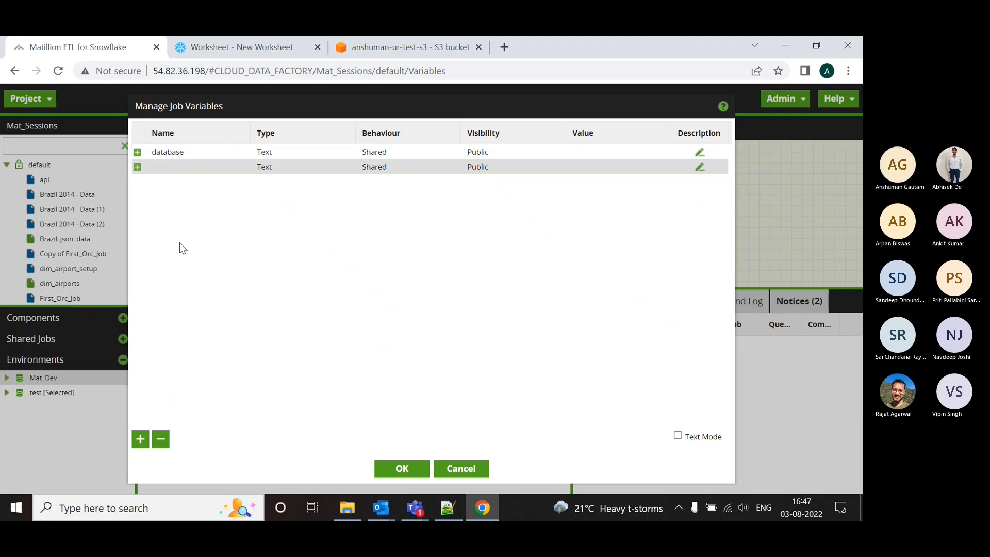
click(193, 170)
text(schema)
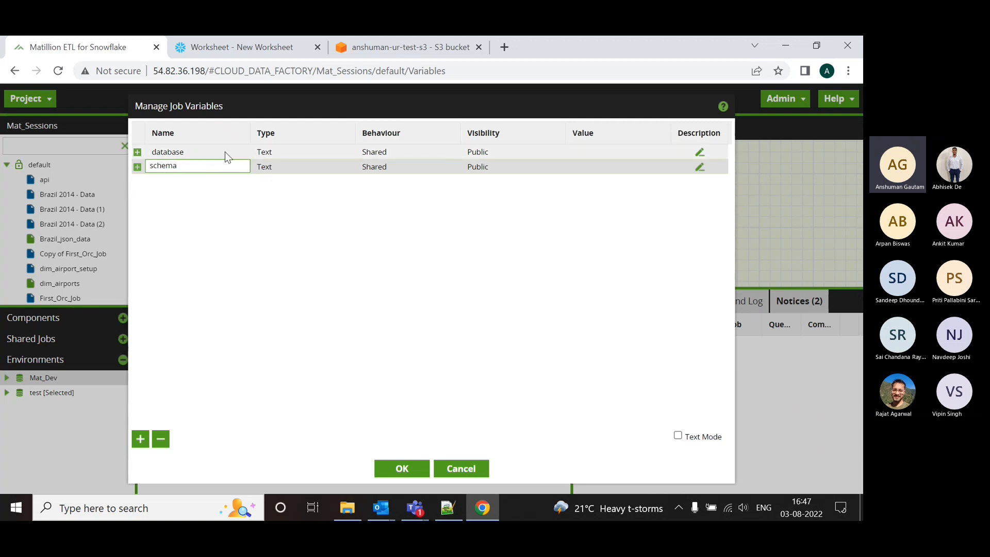
Glance at the Snowflake worksheet, return to Matillion, and save the database and schema job variables without values.
click(594, 151)
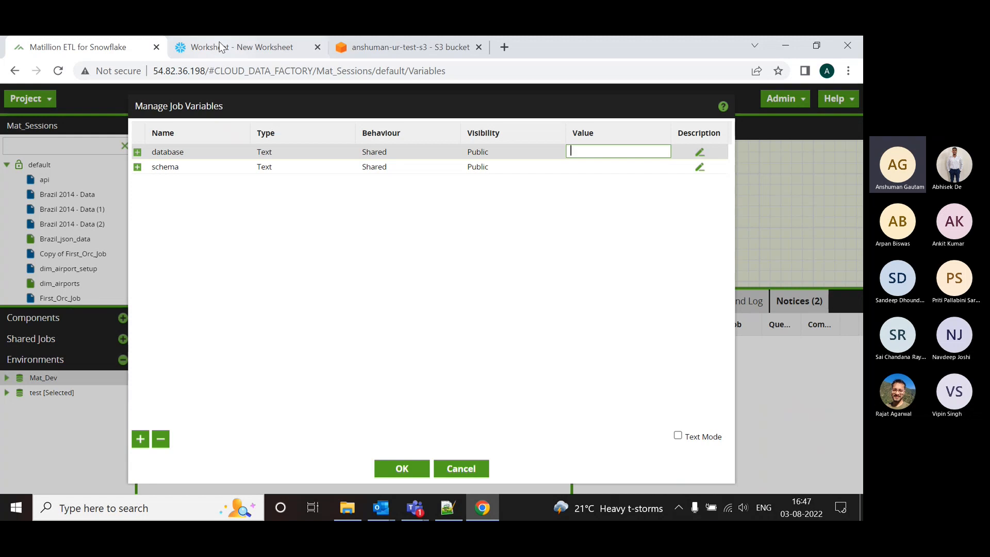
click(241, 47)
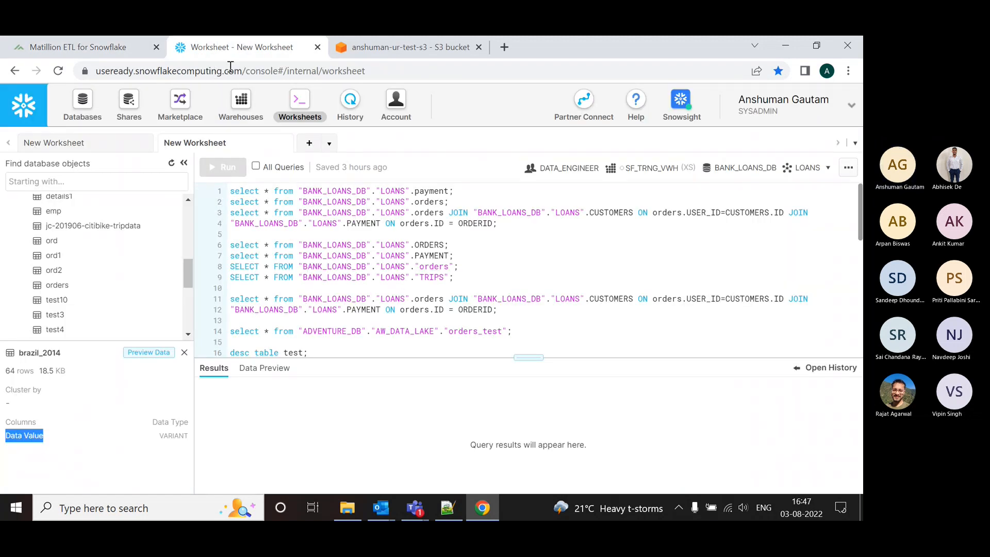
click(77, 47)
click(401, 468)
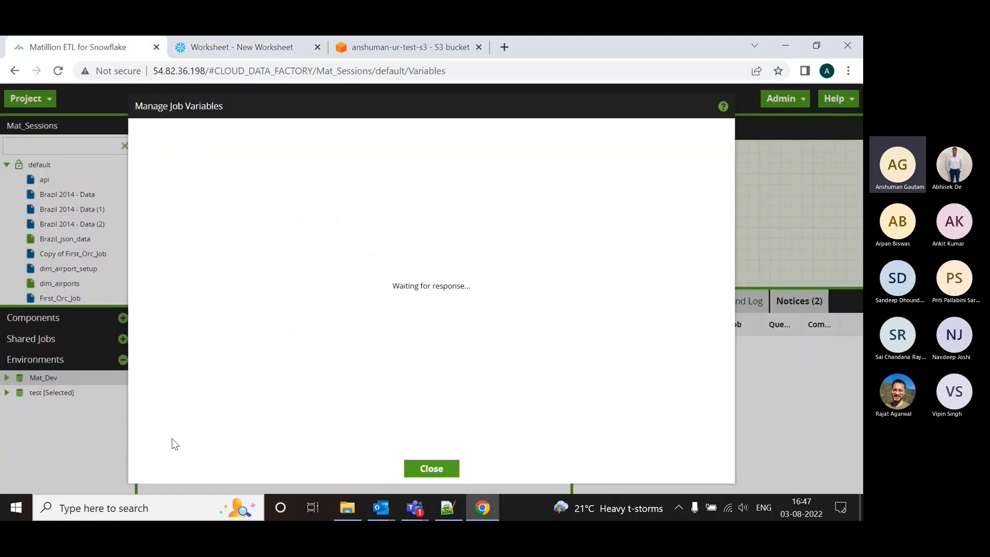
Review the Snowflake defaults of the test environment and leave them without saving.
right_click(60, 393)
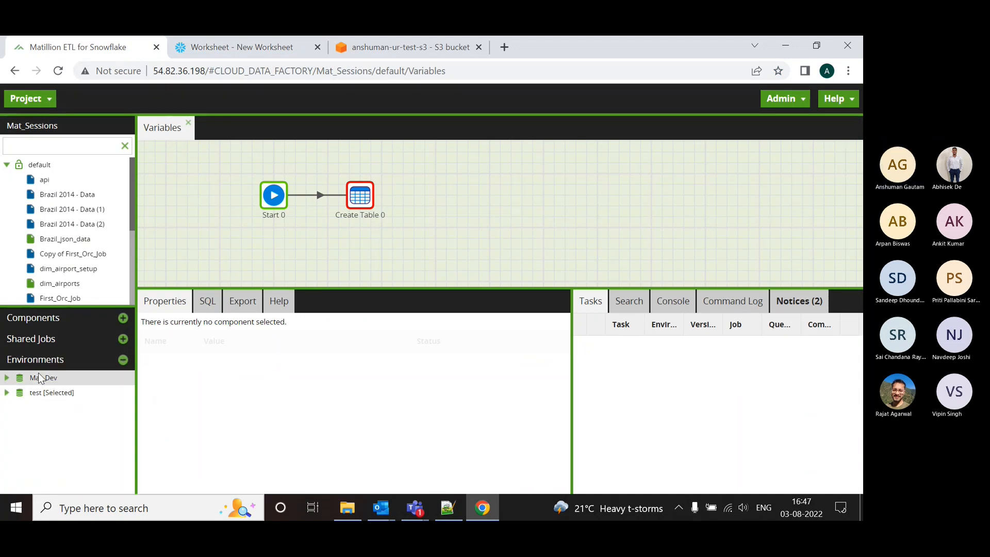
right_click(72, 396)
click(60, 403)
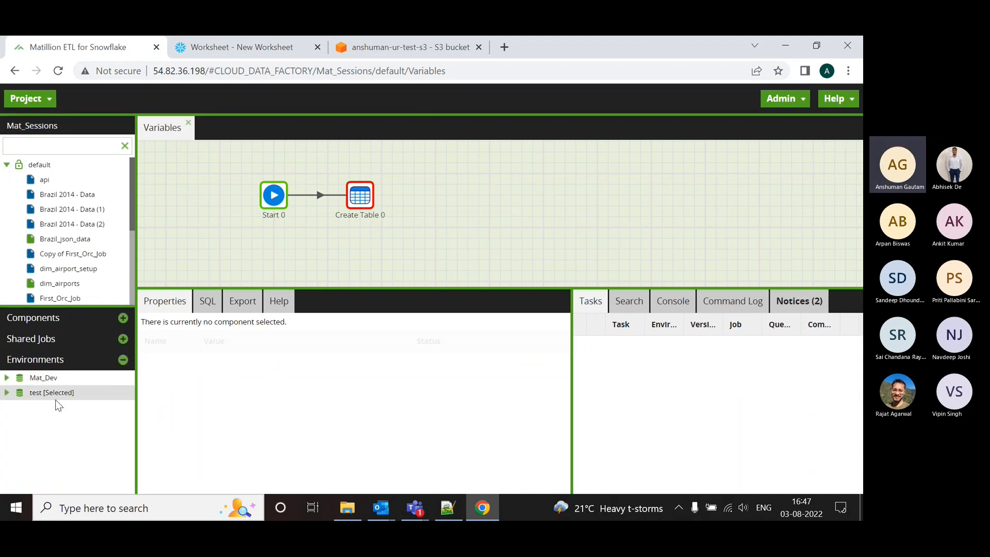
right_click(76, 396)
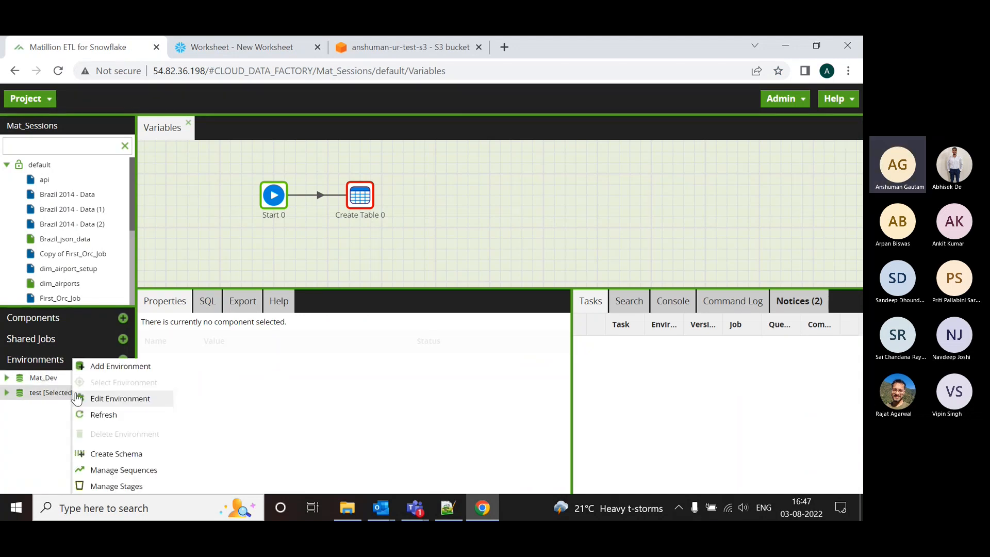
click(117, 401)
click(477, 448)
click(478, 449)
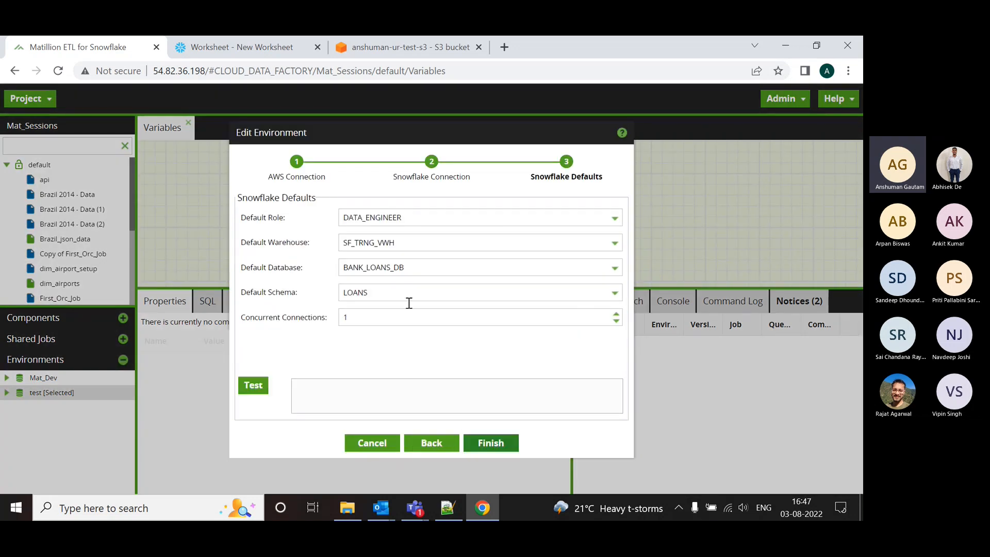
click(378, 449)
Reopen the job variables and set the database variable's value to BANK_LOANS_DB, copied from the Snowflake worksheet.
click(362, 204)
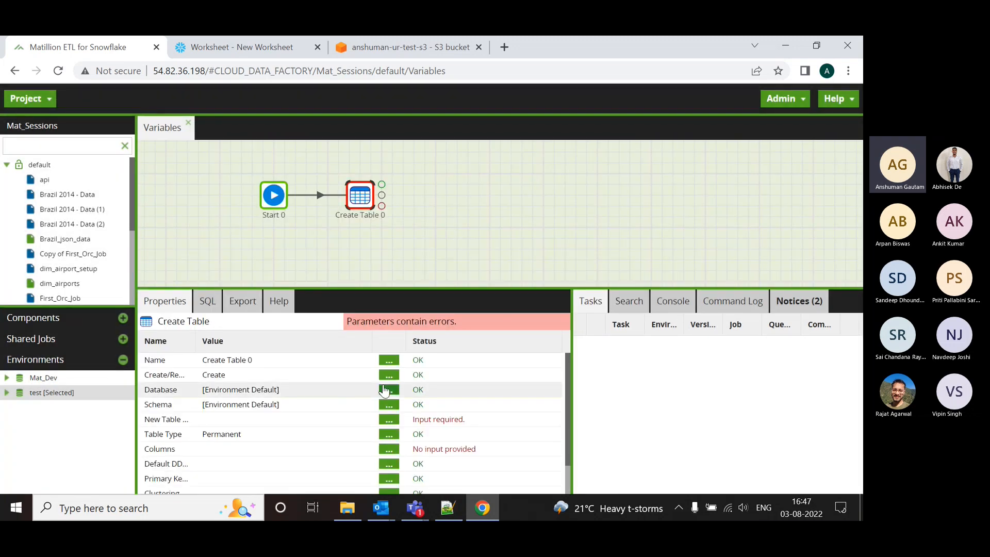
right_click(445, 180)
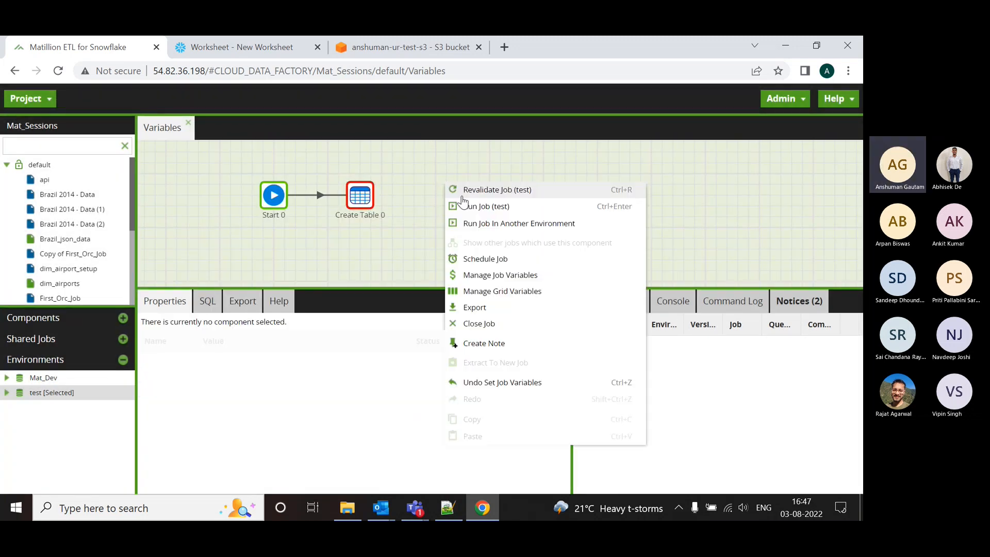
click(505, 274)
click(576, 152)
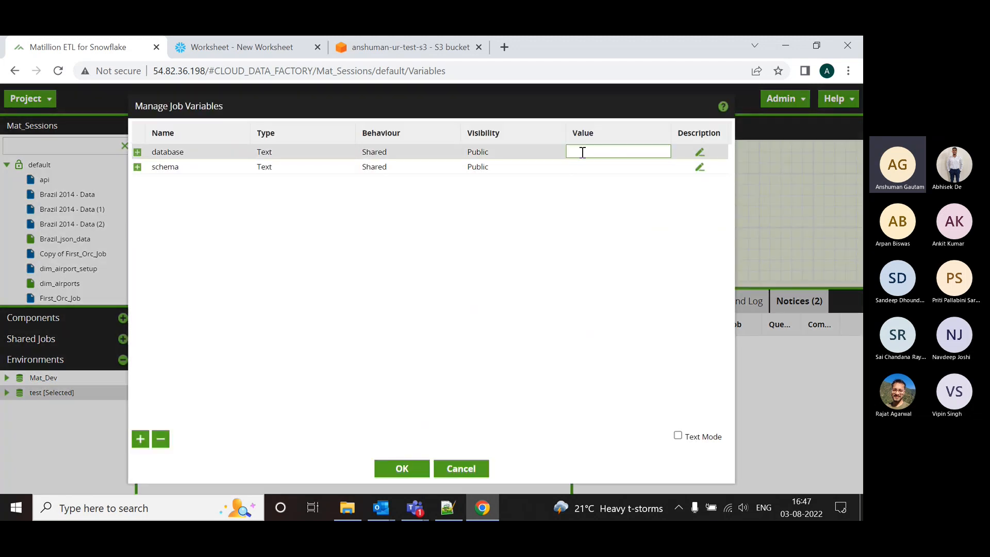
click(258, 47)
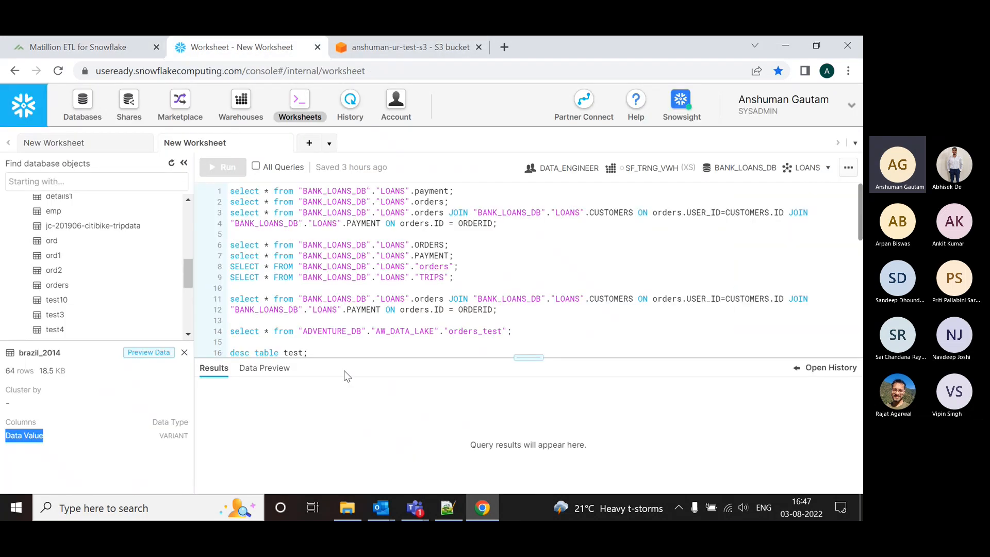
double_click(338, 299)
key(ctrl+c)
click(81, 51)
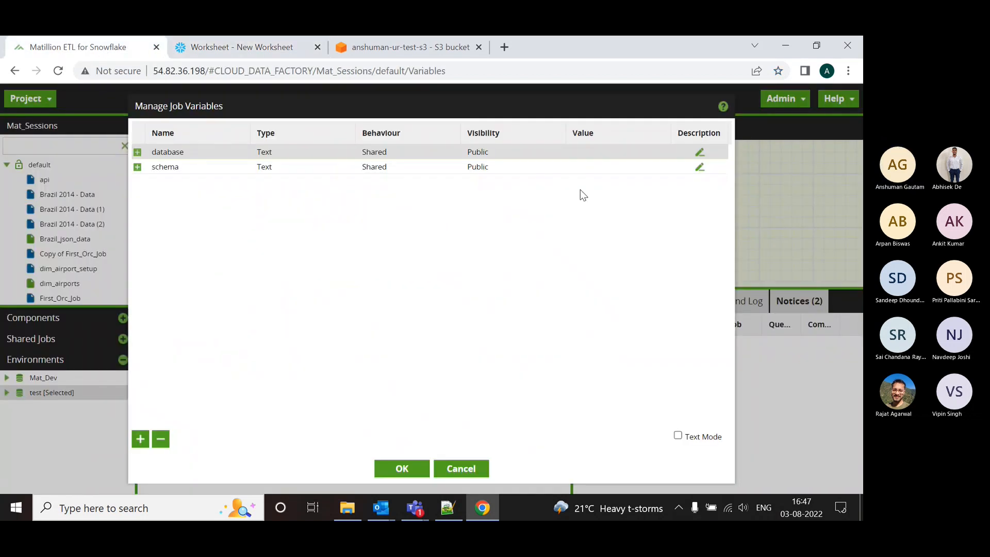
click(585, 150)
key(ctrl+v)
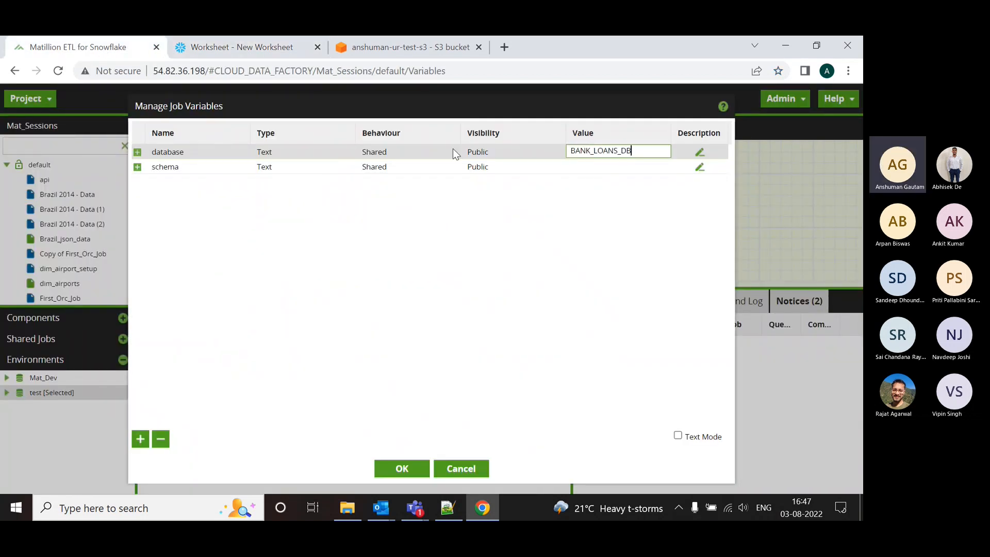
Set the schema variable's value to LOANS, copied from the Snowflake worksheet, and save the job variables.
click(248, 47)
drag(381, 298, 410, 292)
key(ctrl+c)
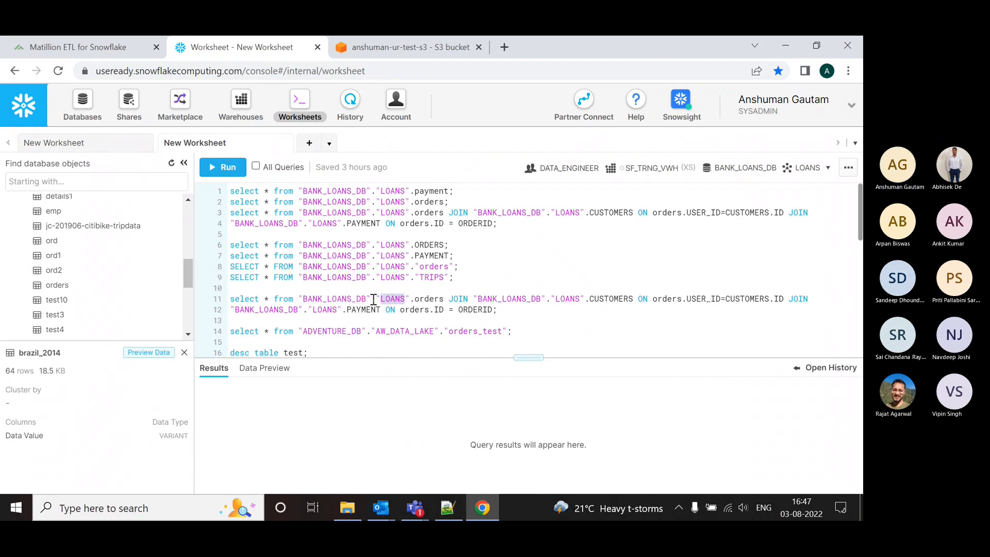
click(102, 48)
click(585, 164)
key(ctrl+v)
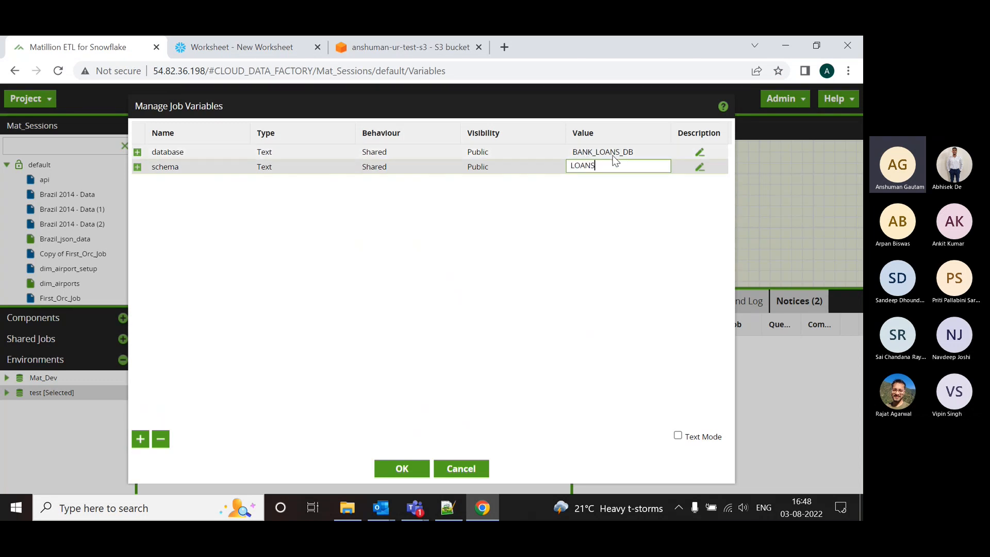
click(423, 477)
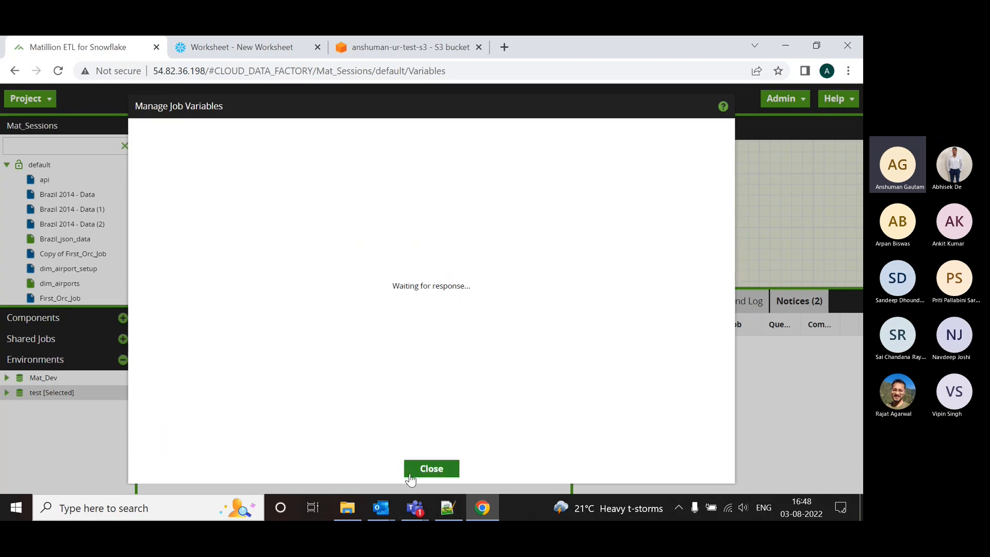
Make the Database property of Create Table 0 use the variable ${database}.
click(363, 195)
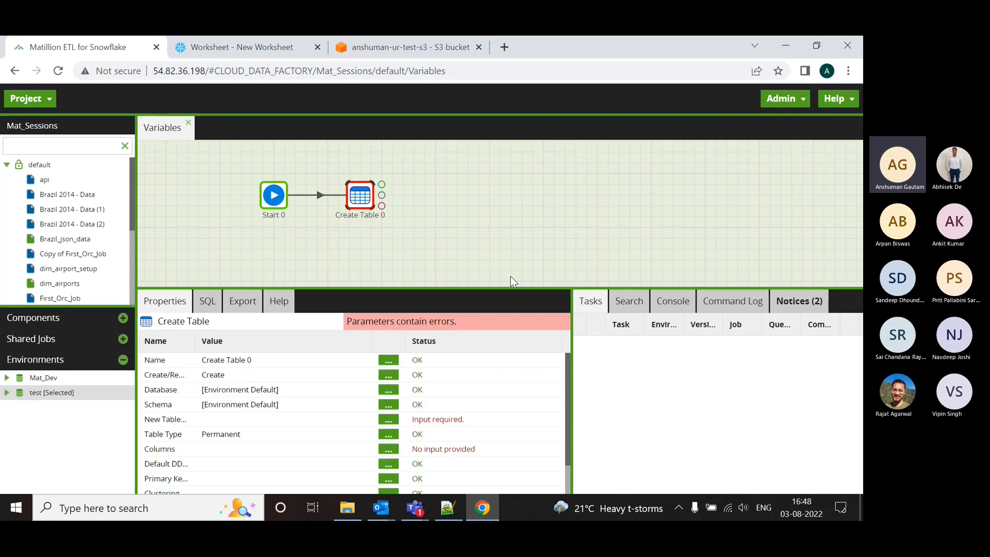
click(388, 392)
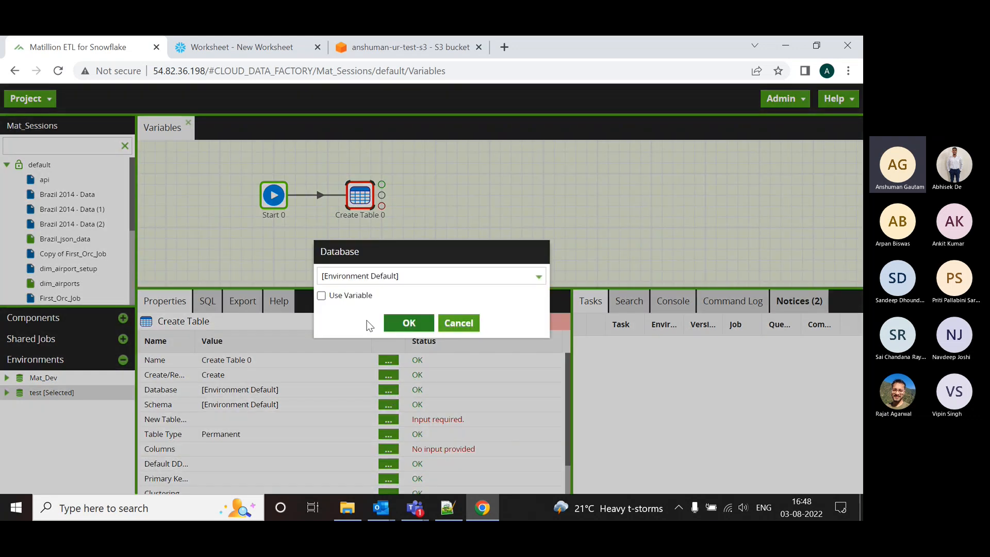
click(322, 296)
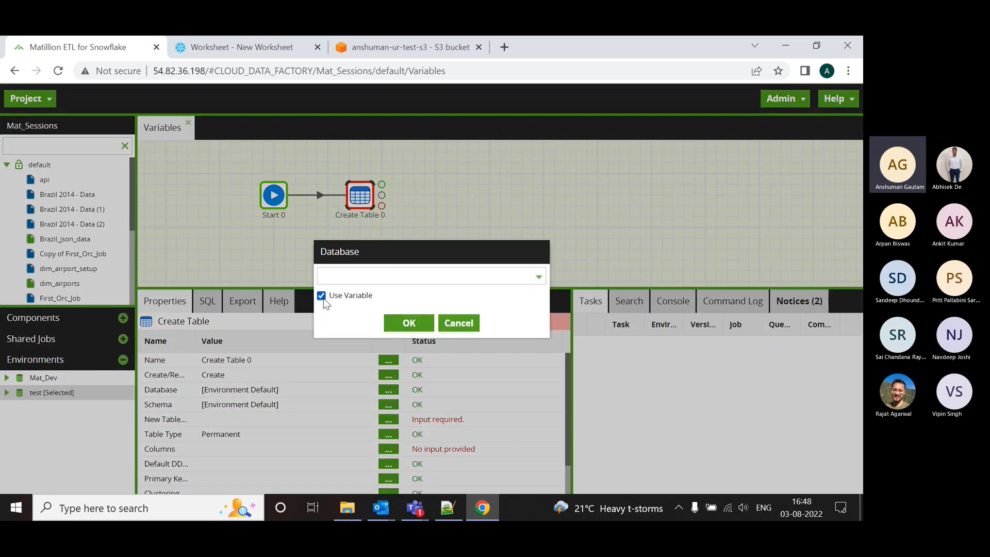
click(539, 277)
scroll(503, 364, down, 3)
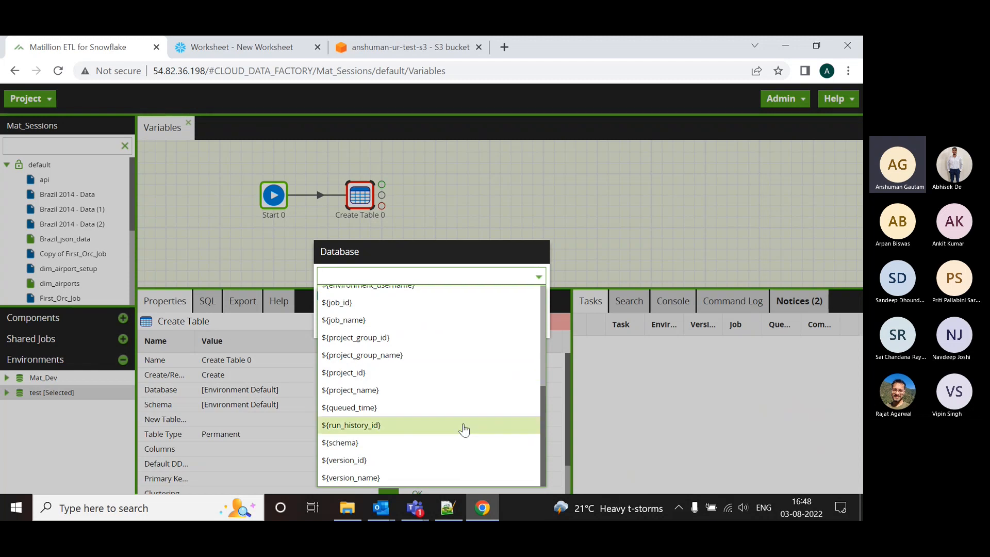
scroll(433, 400, up, 5)
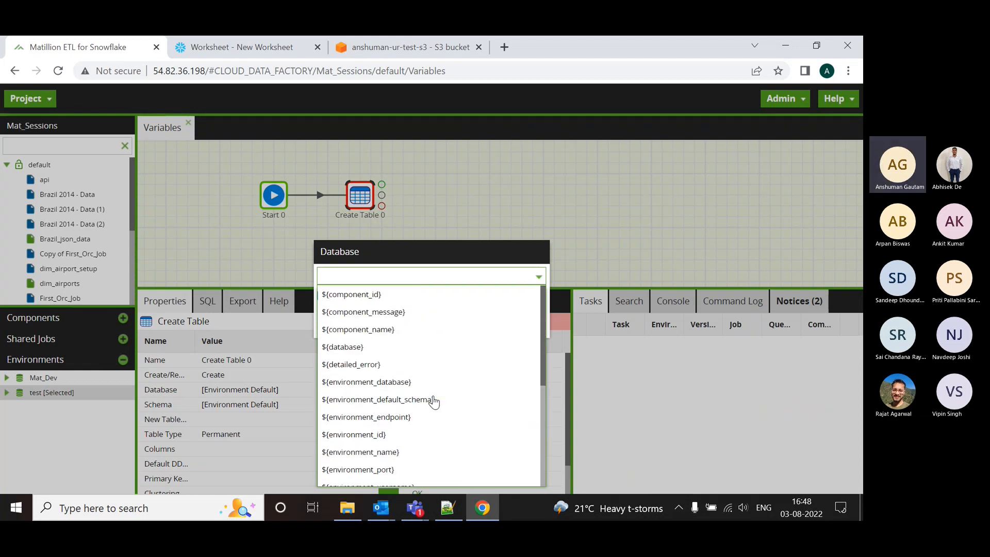
click(375, 348)
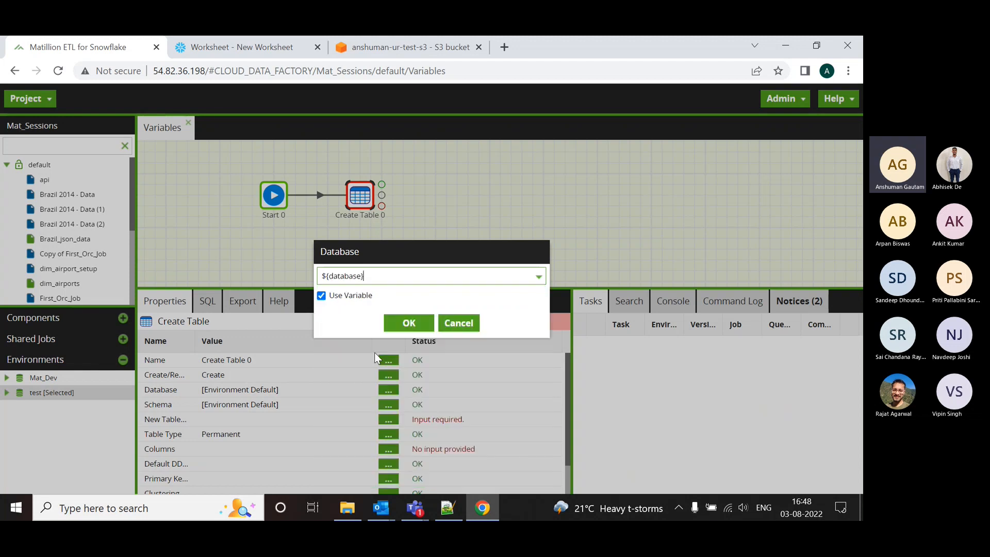
click(389, 323)
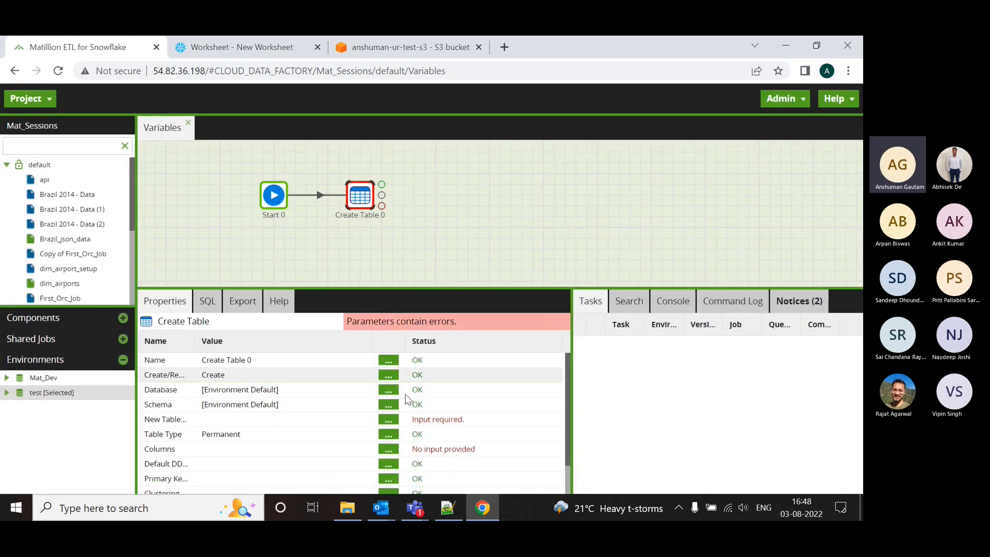
Make the Schema property of Create Table 0 use the variable ${schema}.
click(387, 404)
click(537, 277)
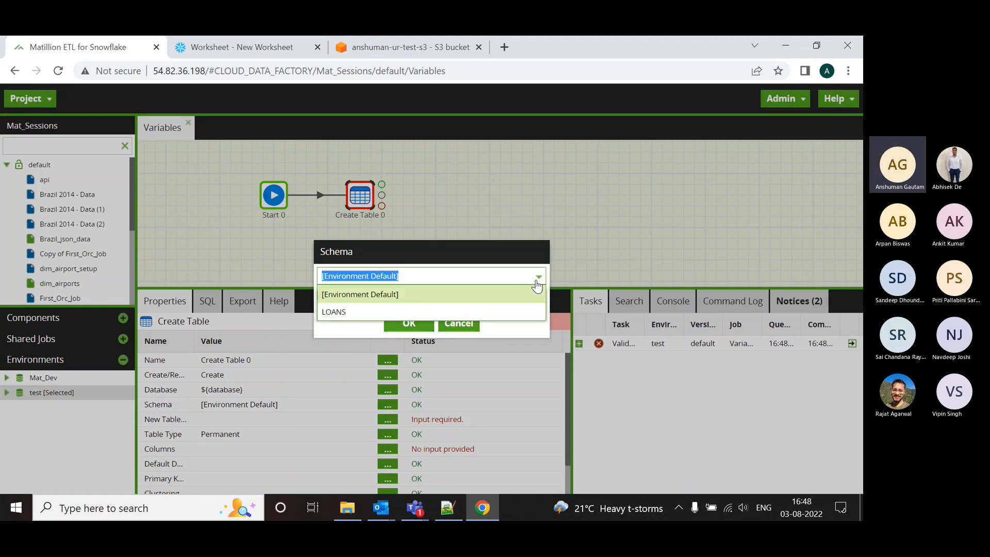
click(538, 278)
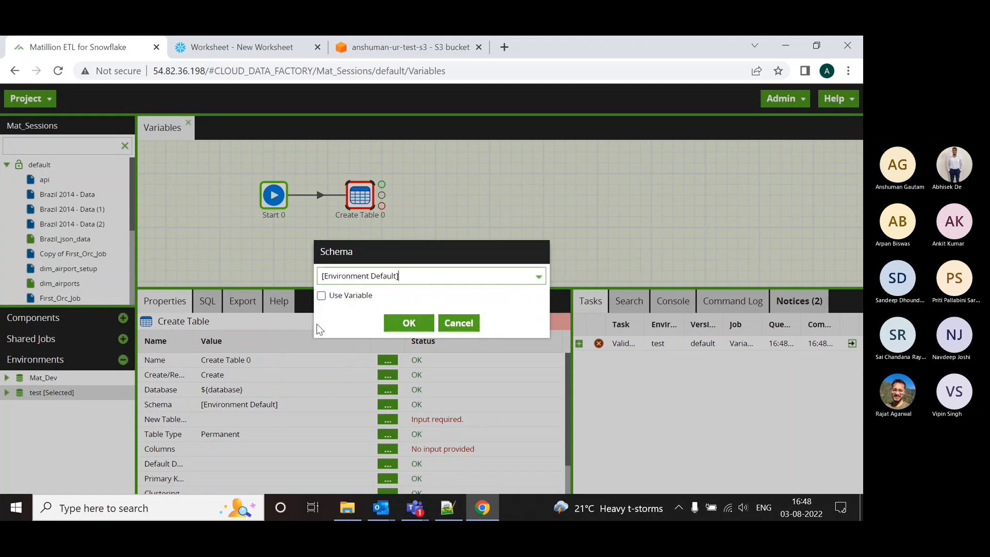
click(322, 295)
click(536, 276)
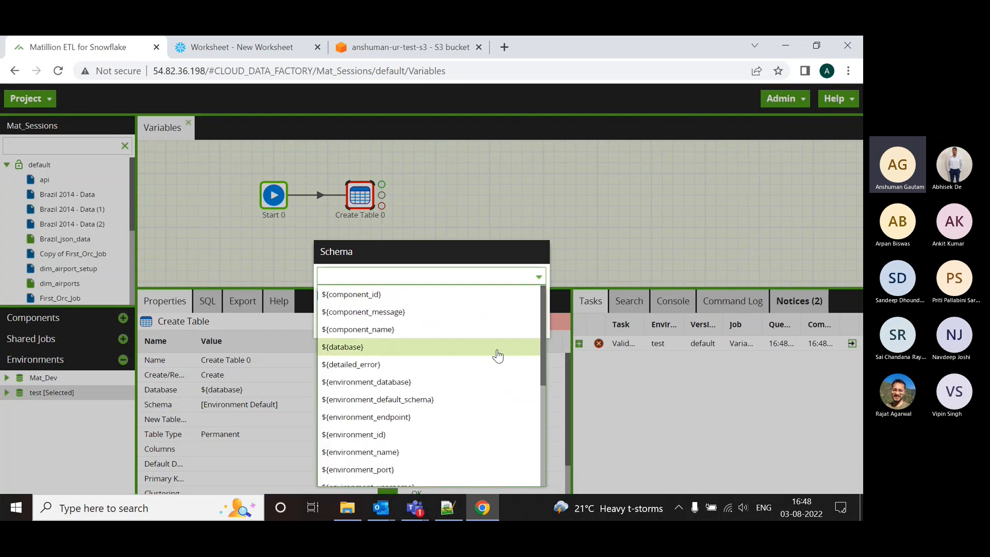
scroll(497, 354, down, 5)
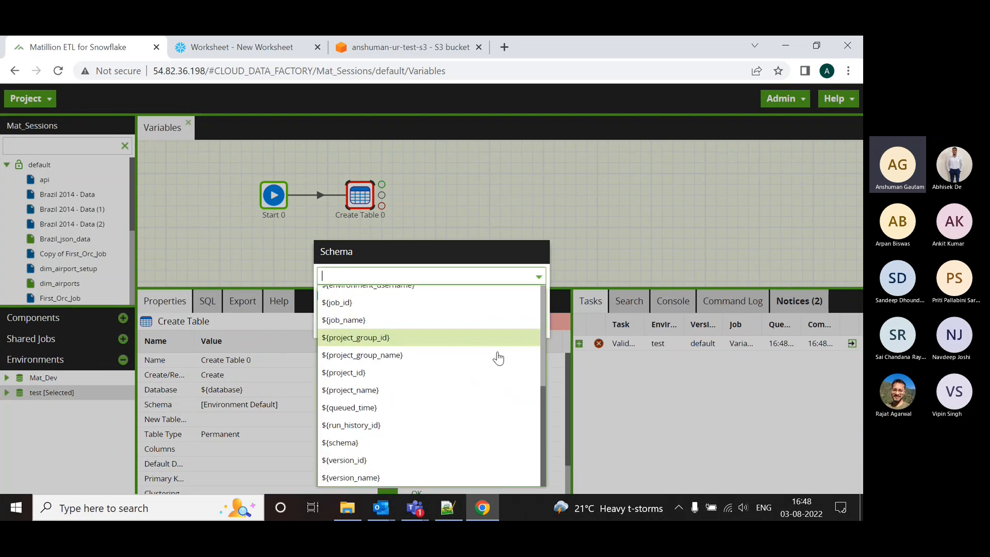
click(467, 437)
click(537, 278)
scroll(493, 347, up, 5)
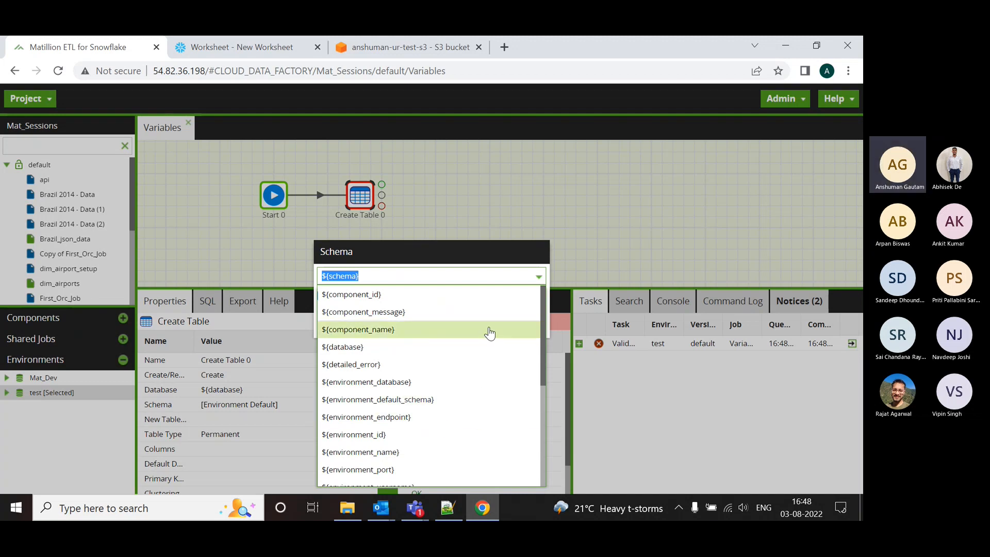
click(484, 261)
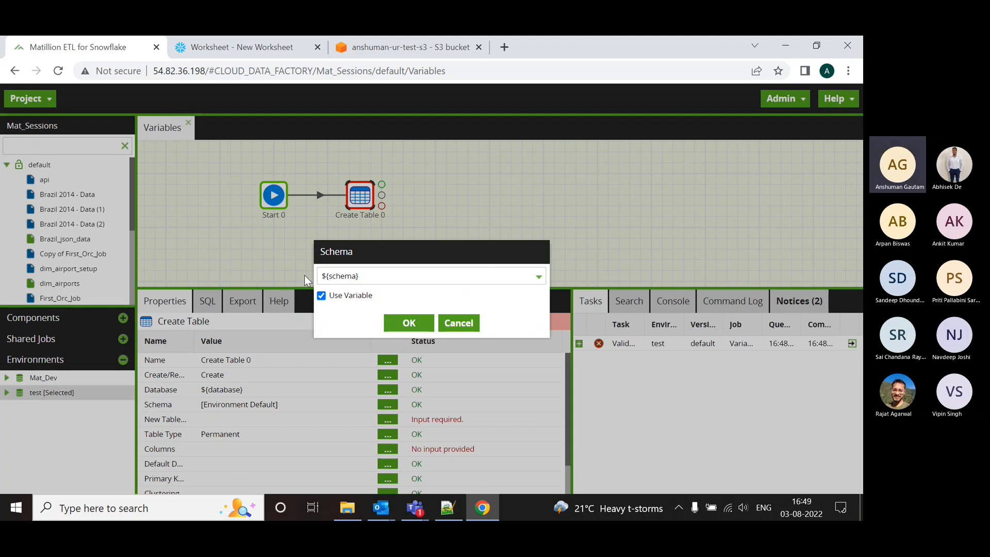
click(408, 323)
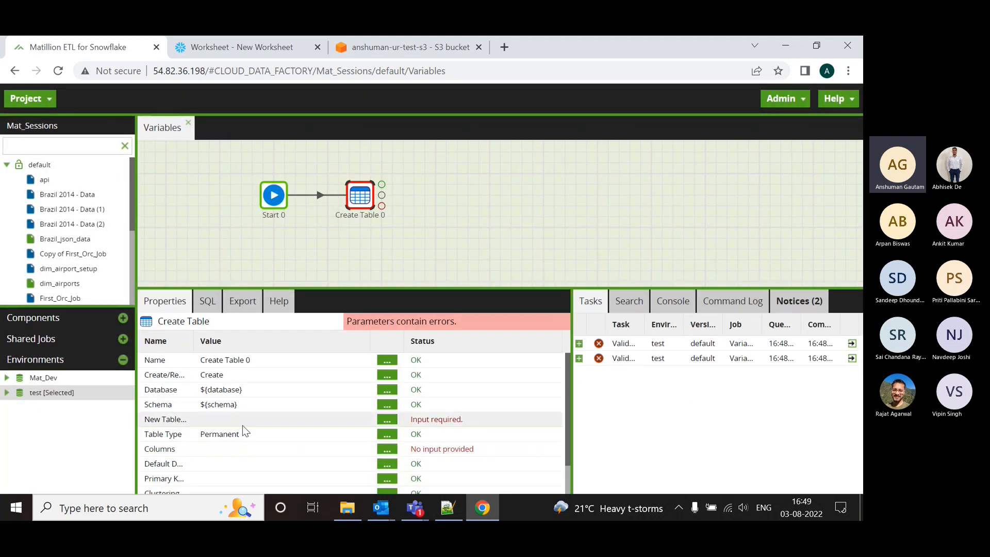
Name the new table of Create Table 0 eg.
click(387, 423)
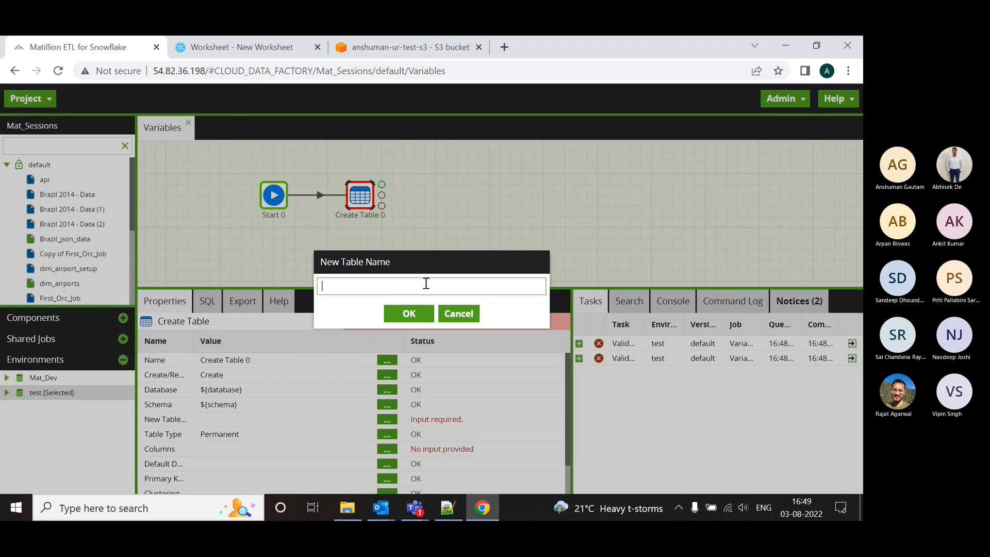
text(ex)
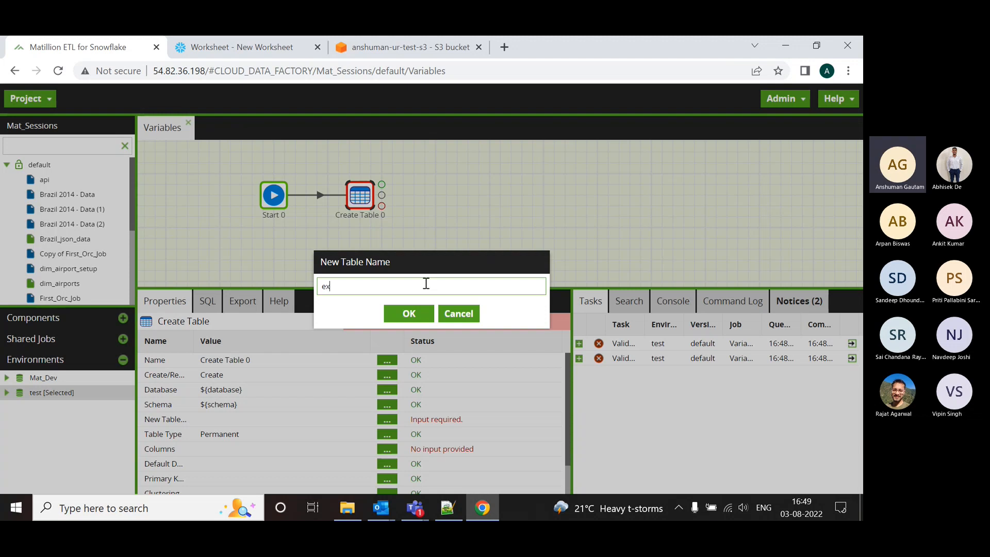
text(g)
click(409, 314)
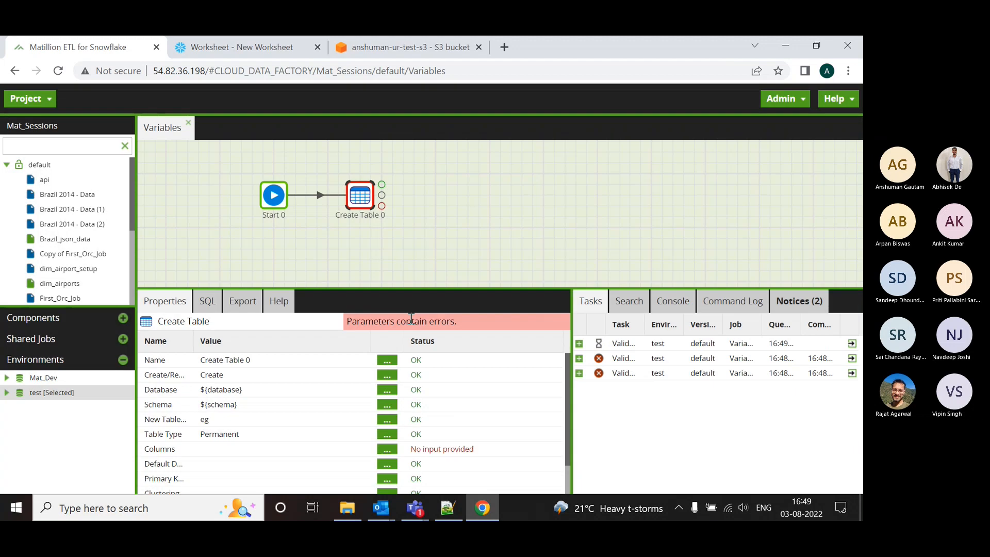
Add a VARCHAR column named col1 with size 20 to Create Table 0.
click(387, 449)
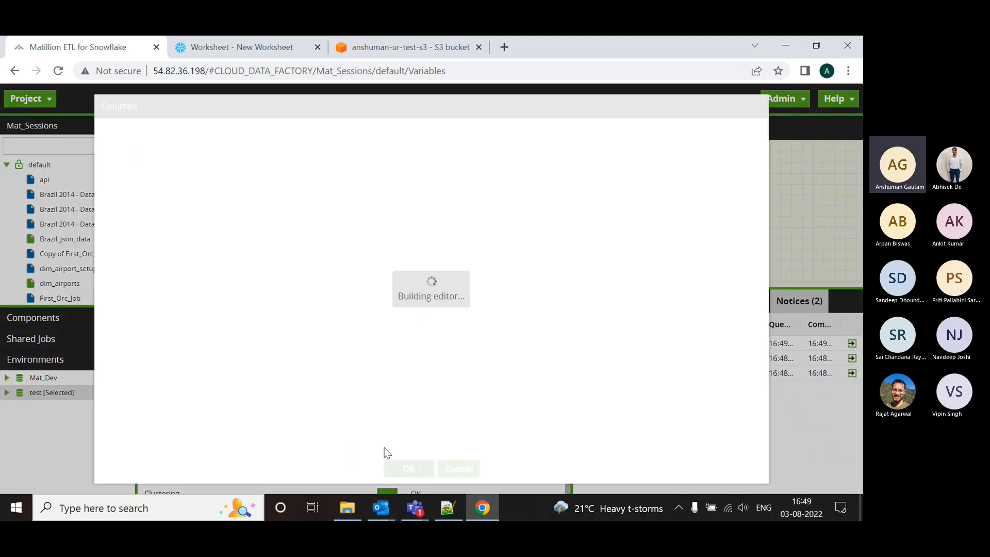
click(109, 421)
click(175, 150)
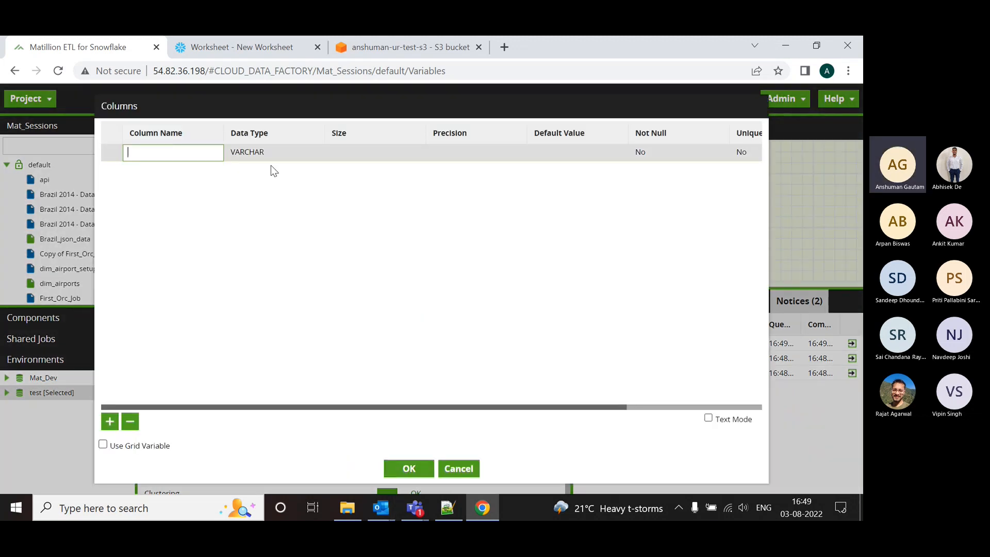
text(col1)
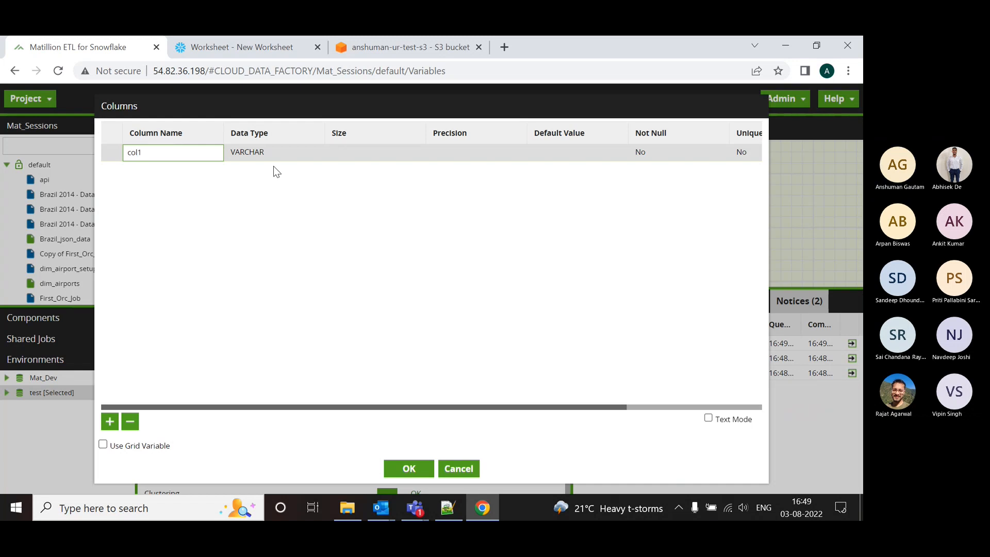
click(362, 154)
text(20)
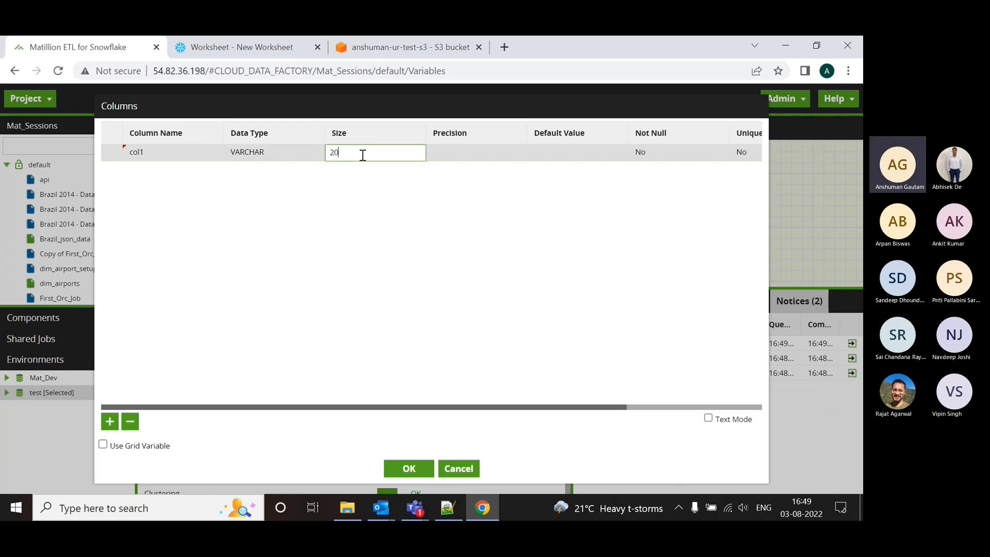
click(419, 474)
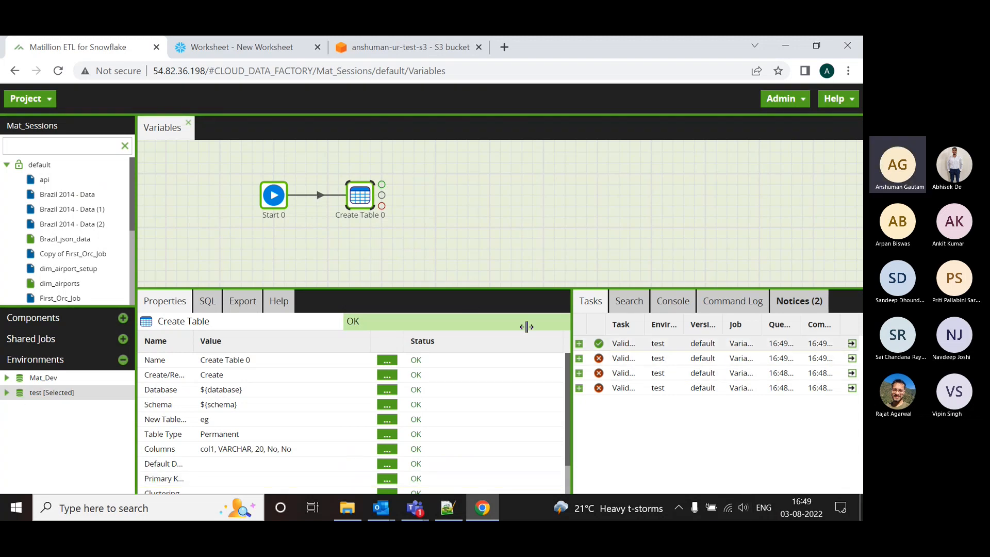
Run the Variables job in the test environment and expand the task details of that run.
right_click(488, 177)
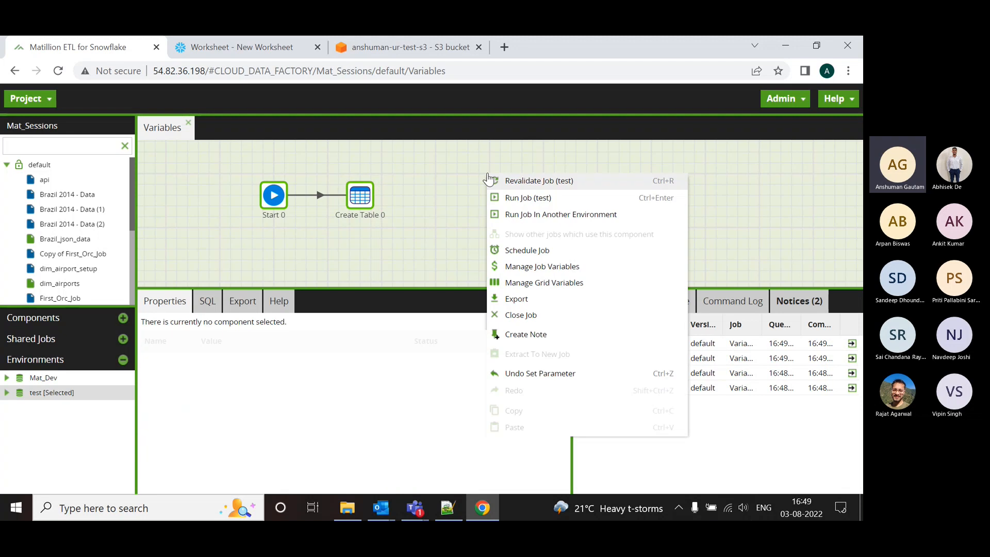
click(516, 199)
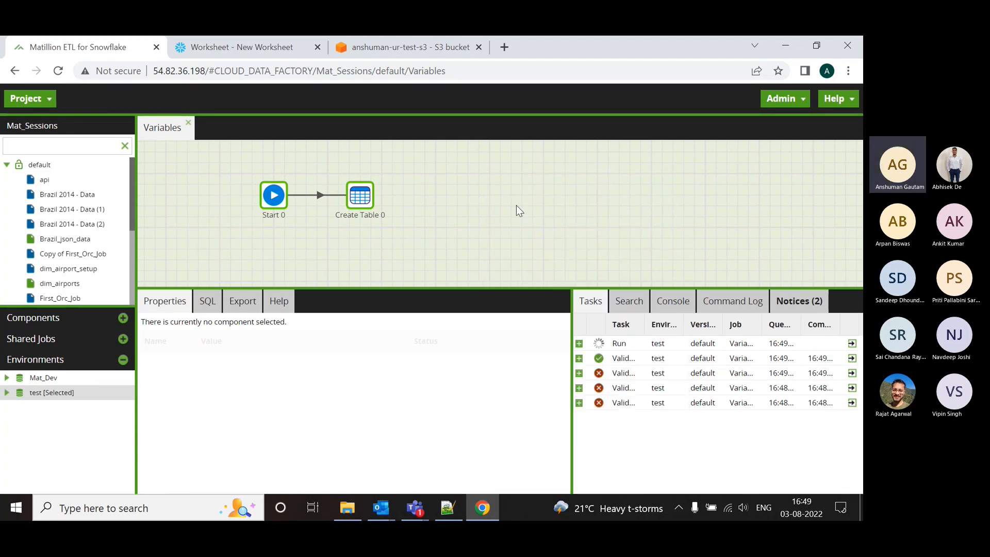
click(578, 344)
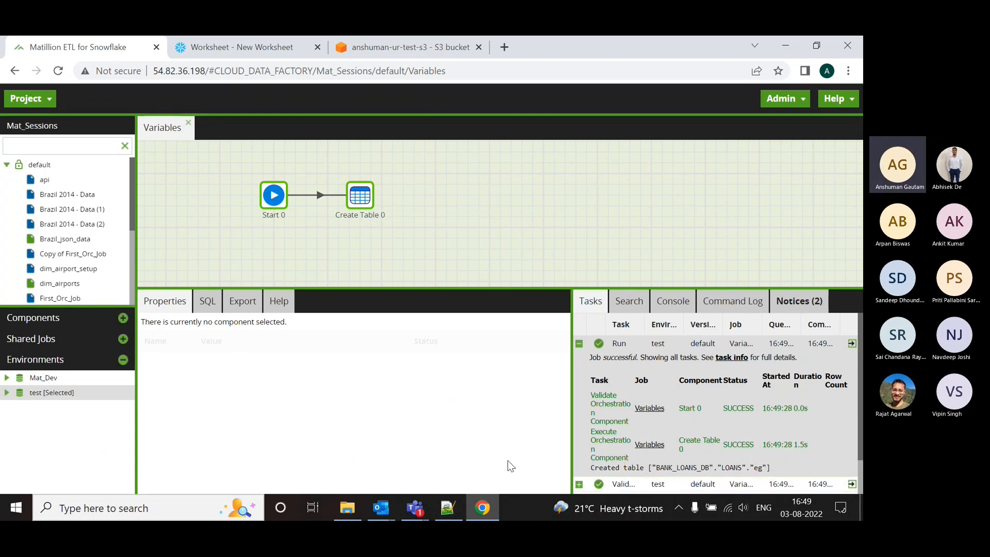
Delete the job variables database and schema from the Variables job and save the change.
click(363, 201)
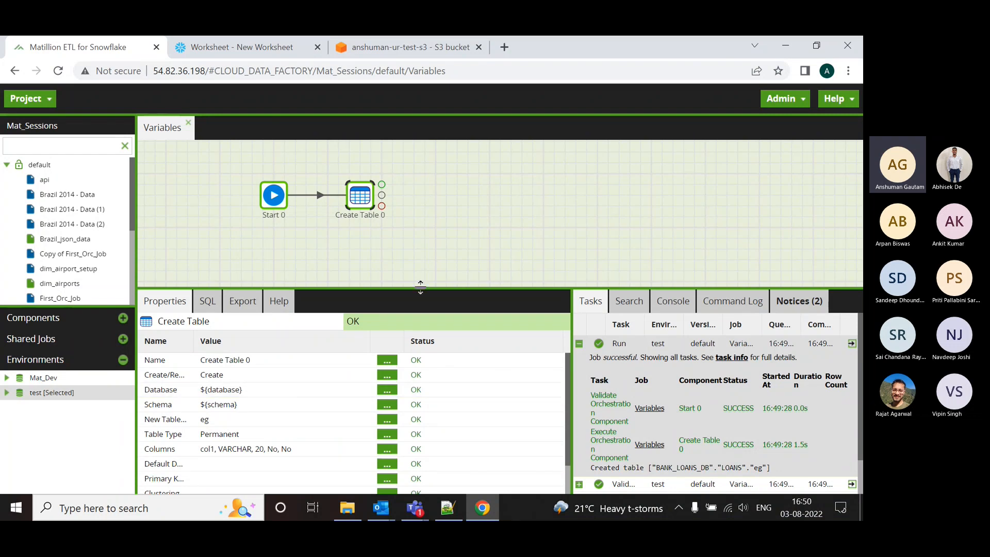
drag(435, 287, 434, 332)
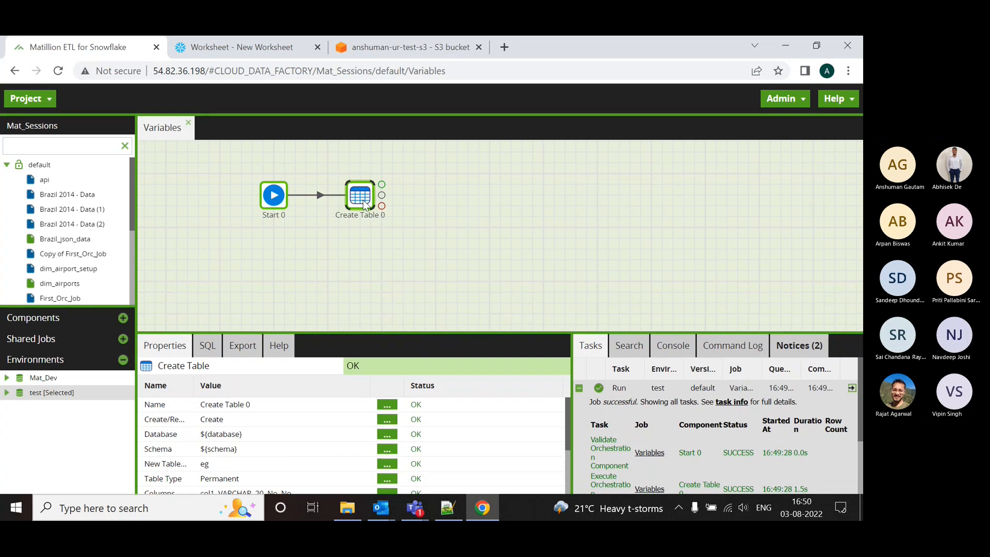
right_click(449, 180)
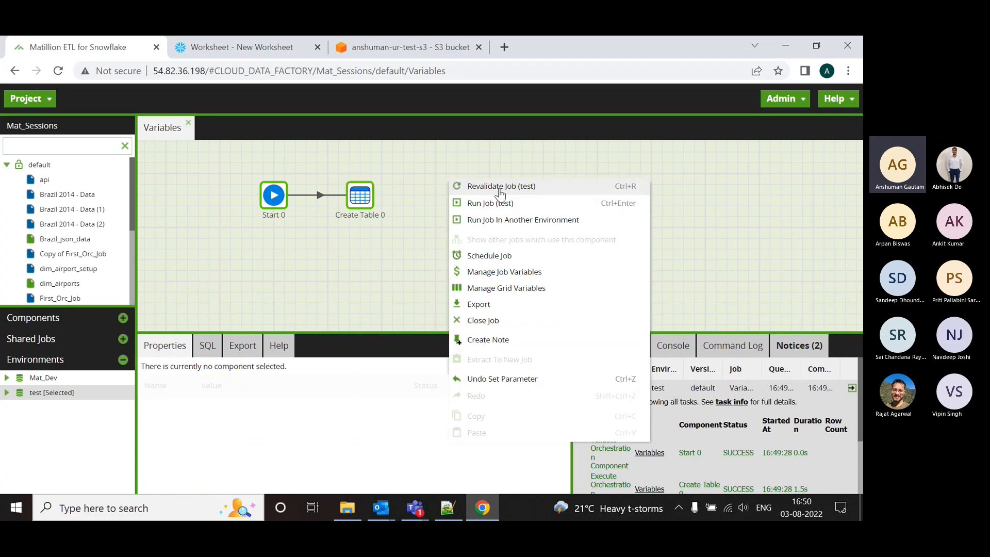
click(513, 274)
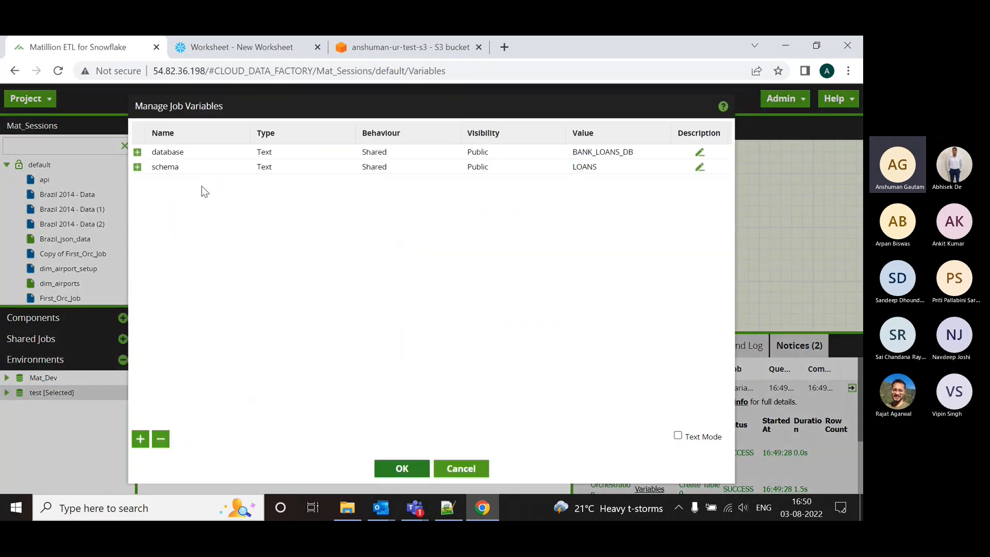
click(175, 167)
click(161, 438)
click(161, 438)
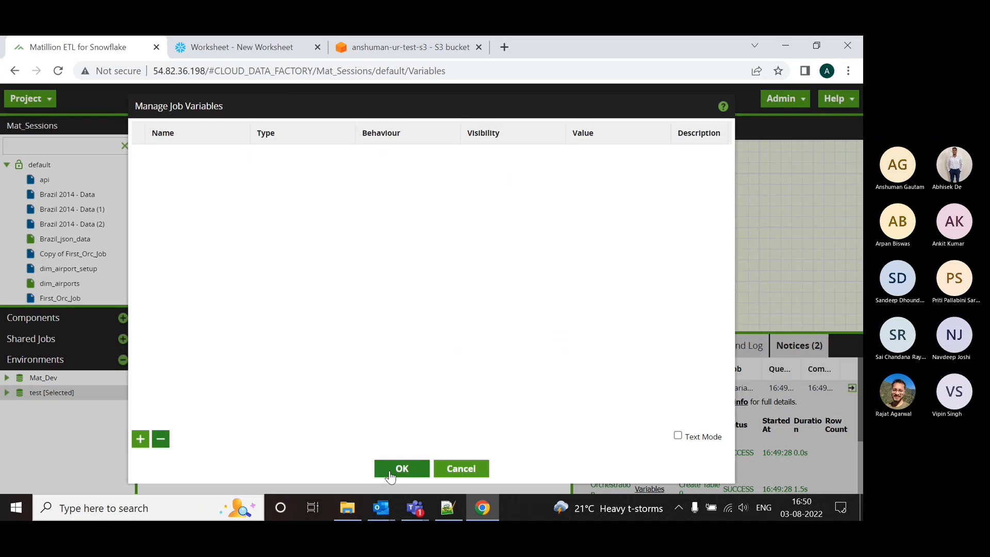
click(401, 468)
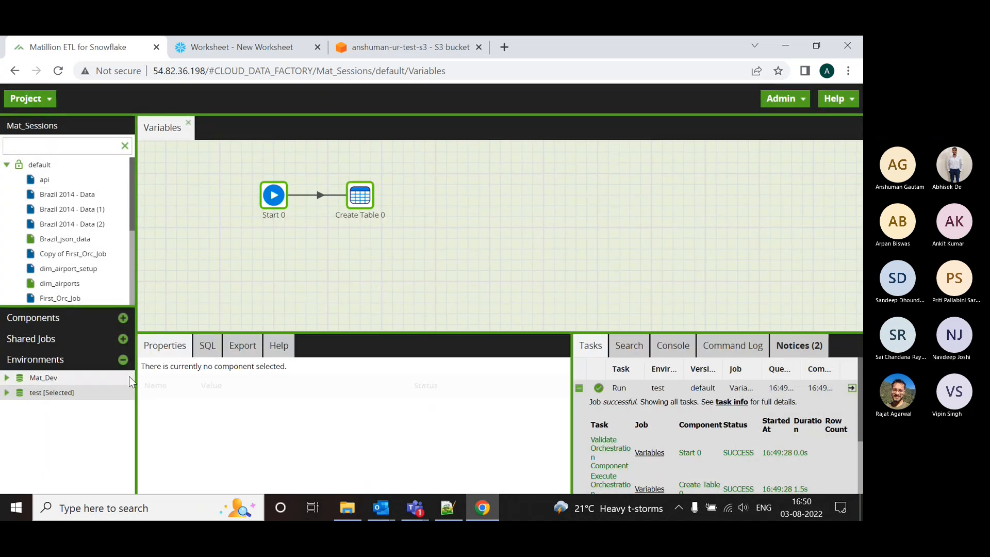
Add two shared text environment variables to the project, named database and schema.
click(25, 99)
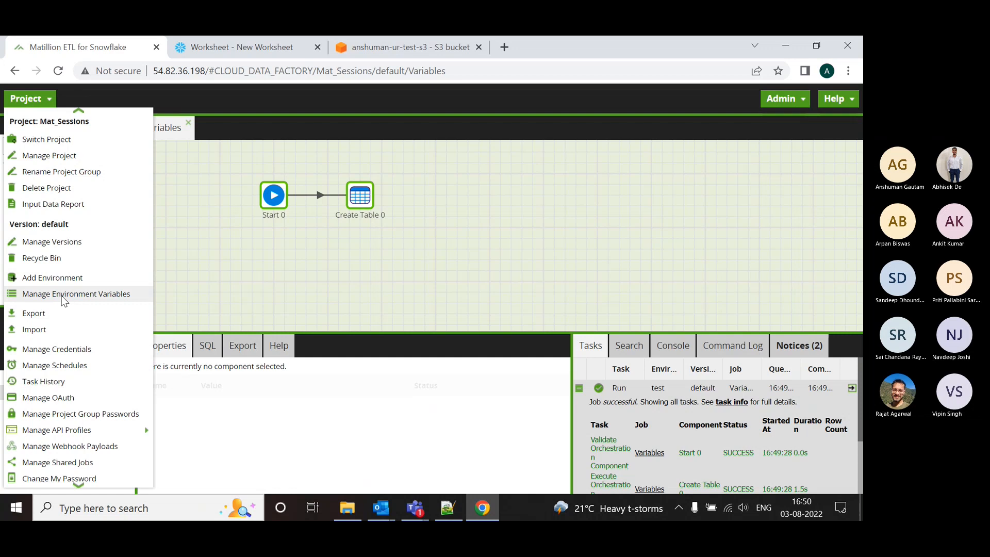
click(61, 295)
double_click(150, 436)
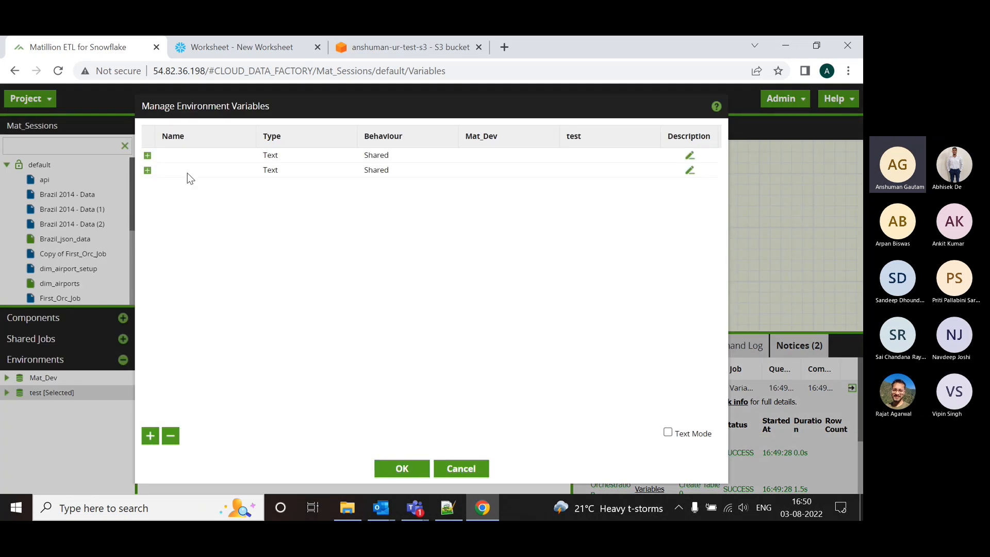
click(200, 155)
text(data)
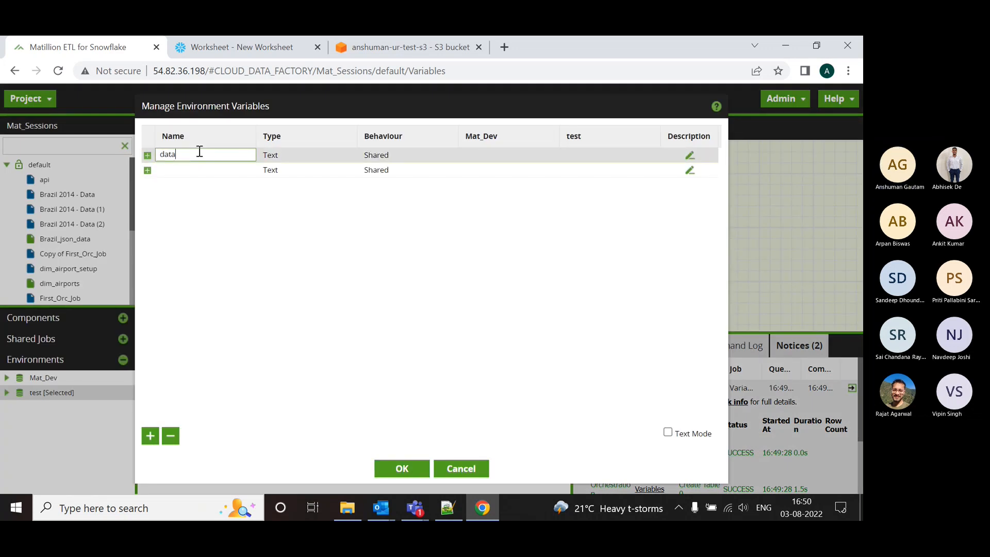
text(base)
click(201, 171)
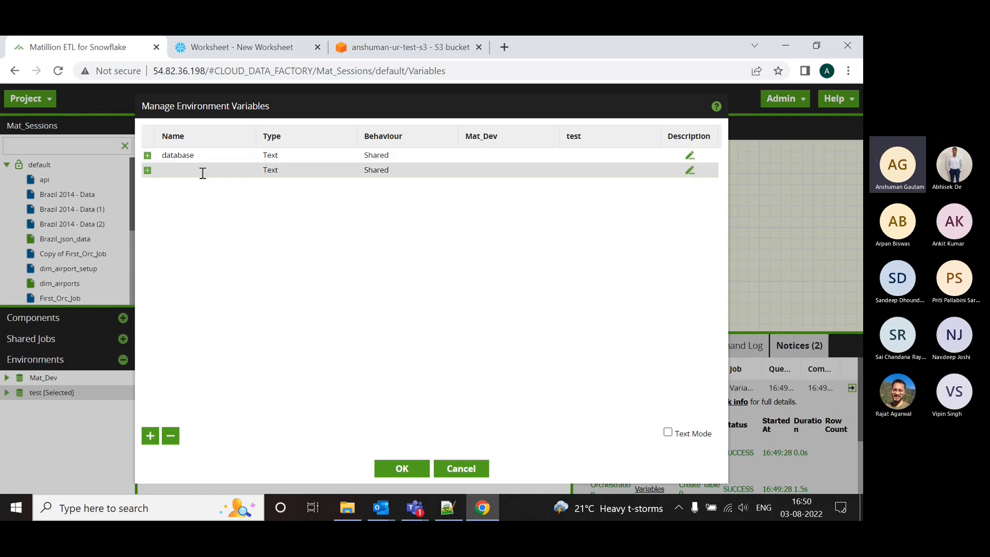
text(schema)
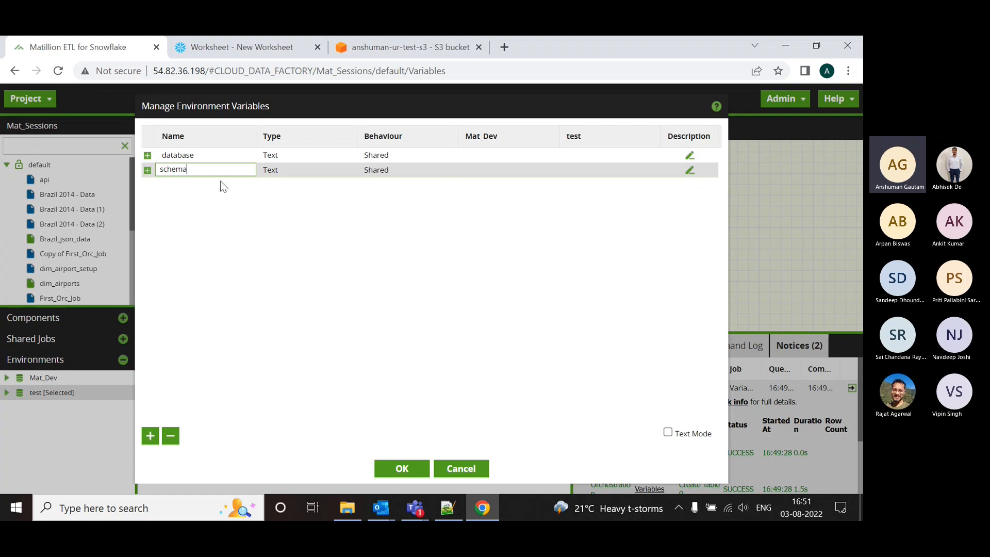
Set the schema environment variable's value for the test environment to LOANS.
click(475, 155)
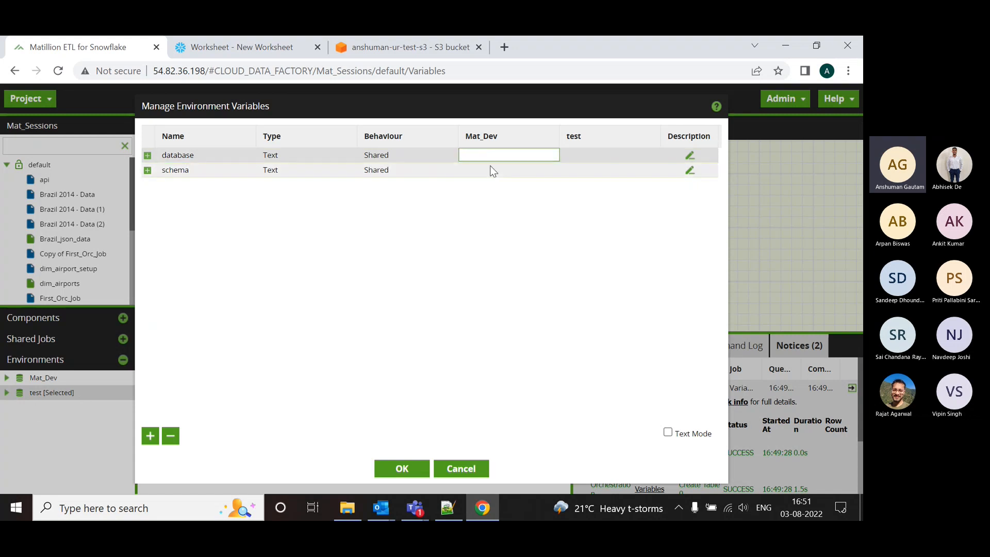
click(582, 156)
click(582, 156)
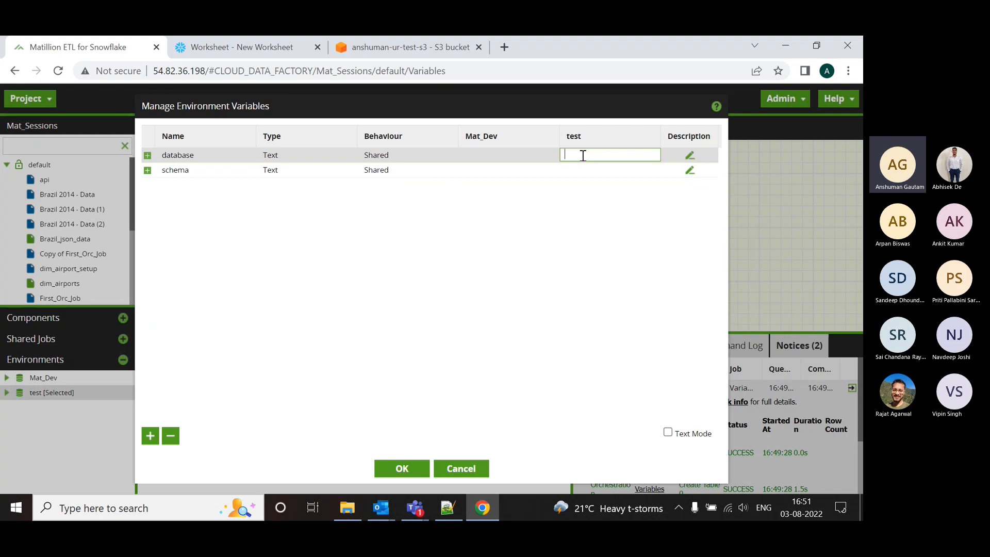
click(592, 175)
click(593, 173)
text(LOANS)
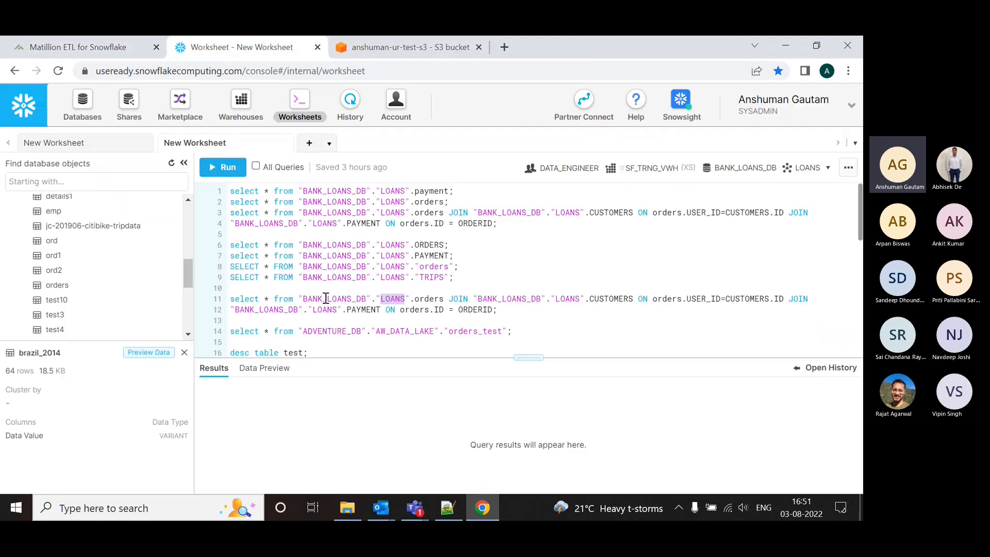
Set the database variable's test value to BANK_LOANS_DB, copied from the Snowflake worksheet, and save the environment variables.
click(242, 47)
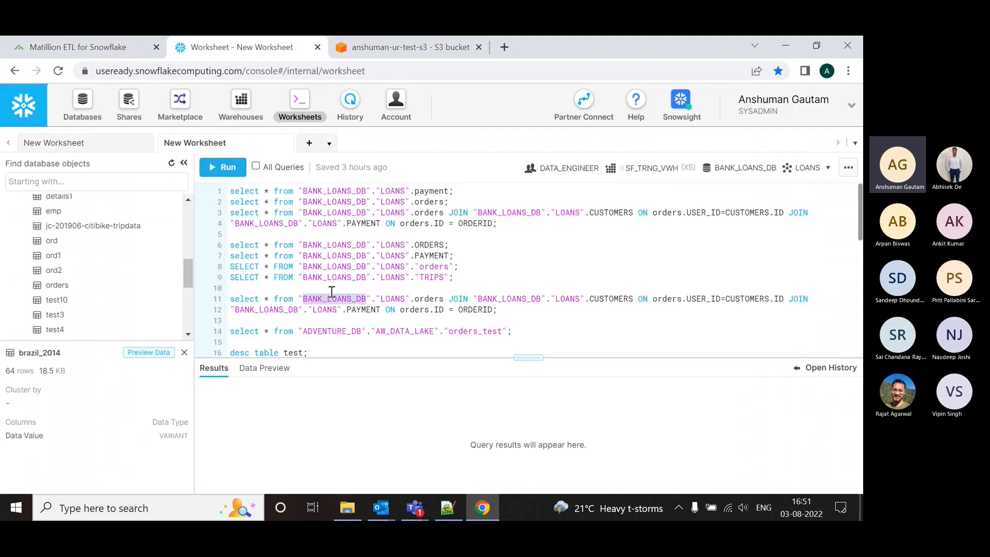
click(98, 47)
click(645, 154)
text(BANK_LOANS_DB)
click(399, 470)
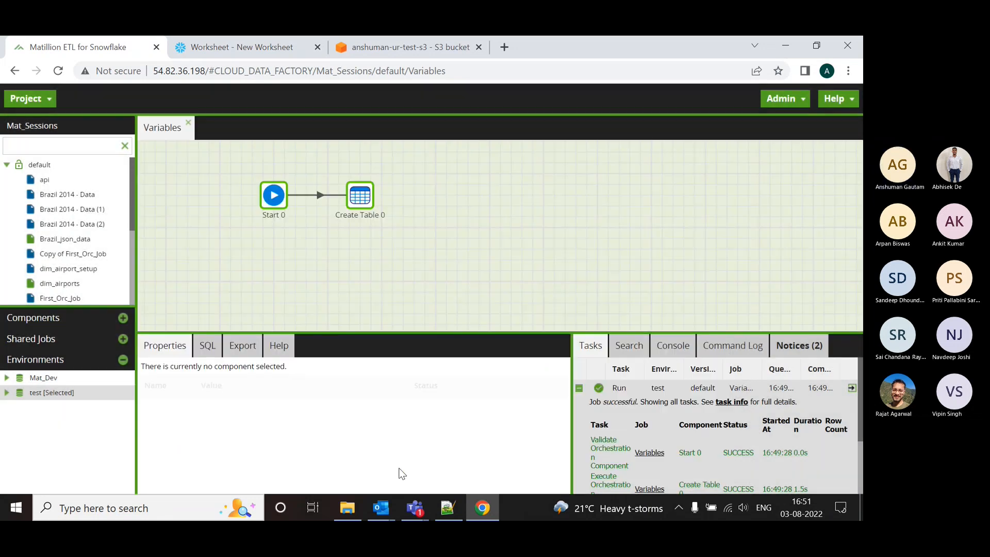
Reselect the variable ${database} for the Database property of Create Table 0.
click(364, 201)
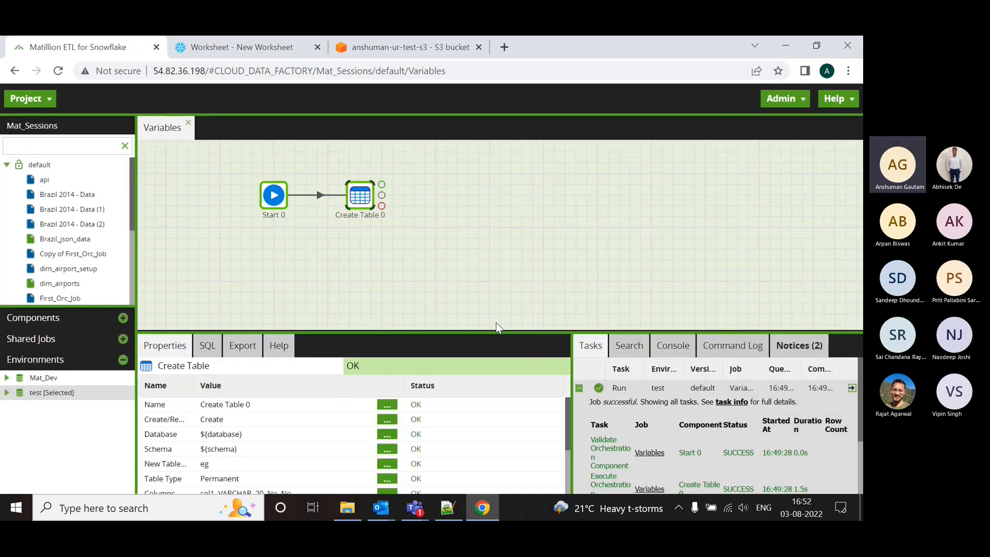
drag(493, 332, 492, 264)
click(387, 365)
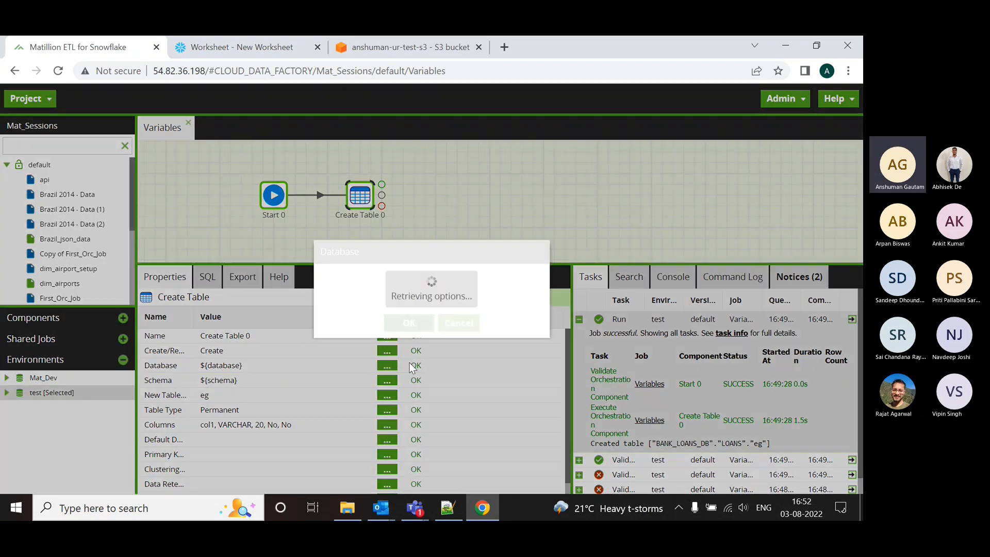
click(527, 278)
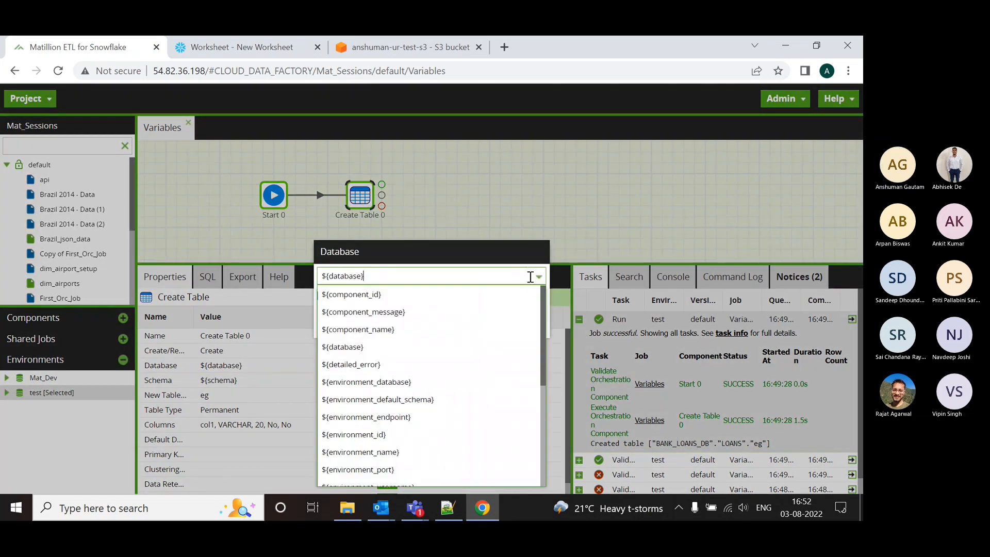
click(436, 346)
click(407, 323)
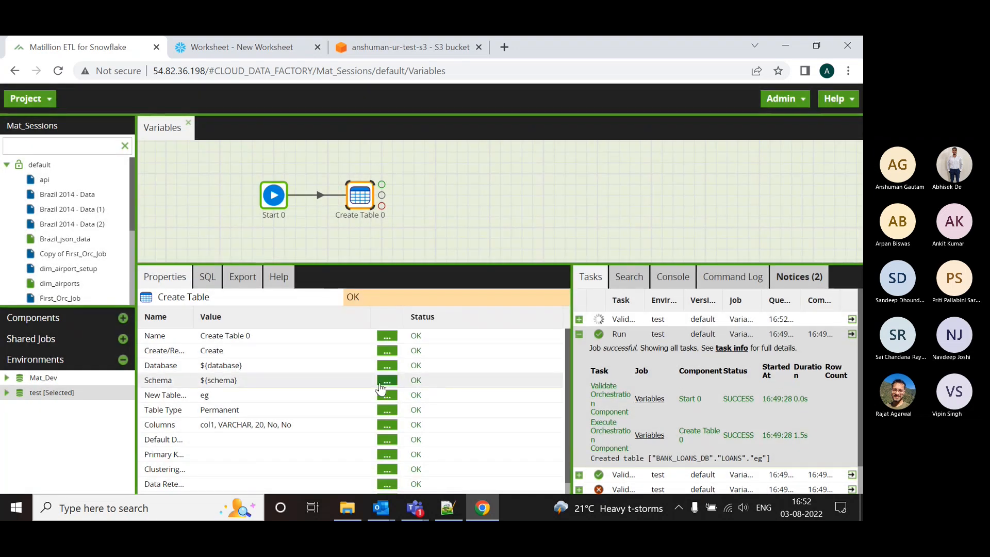
Reselect the variable ${schema} for the Schema property of Create Table 0.
click(387, 381)
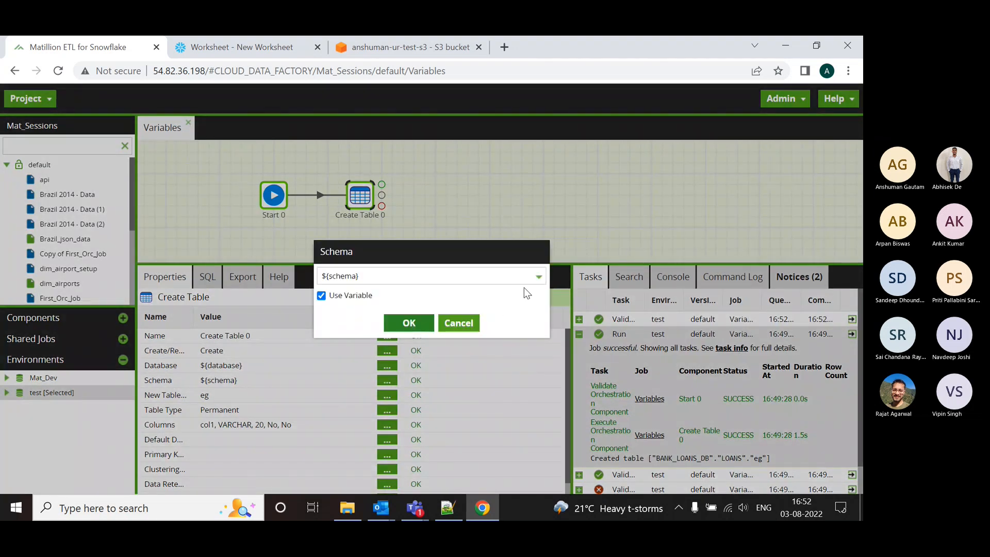
click(537, 278)
scroll(413, 448, down, 2)
click(389, 444)
click(432, 323)
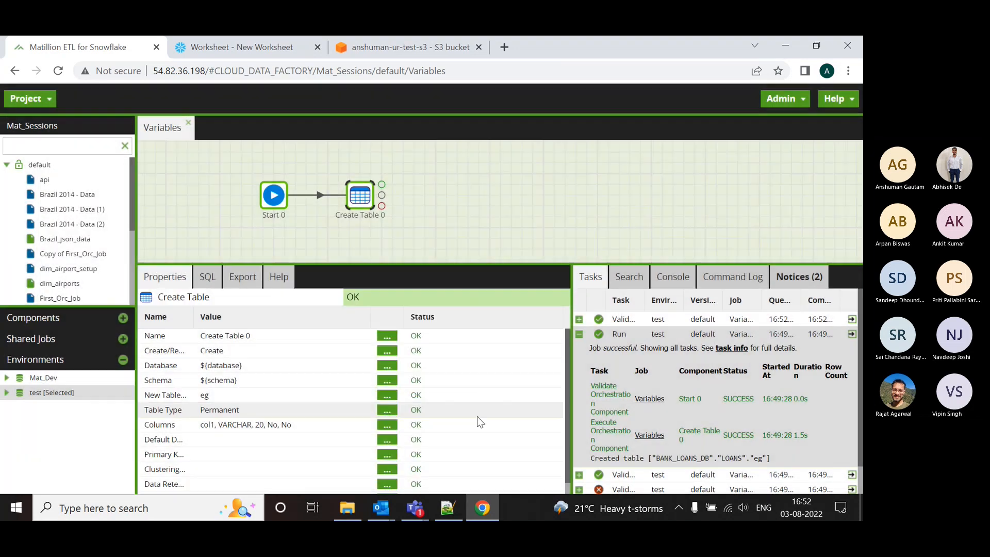
Set the Create/Replace property of Create Table 0 to Replace and run the job in the test environment.
click(388, 353)
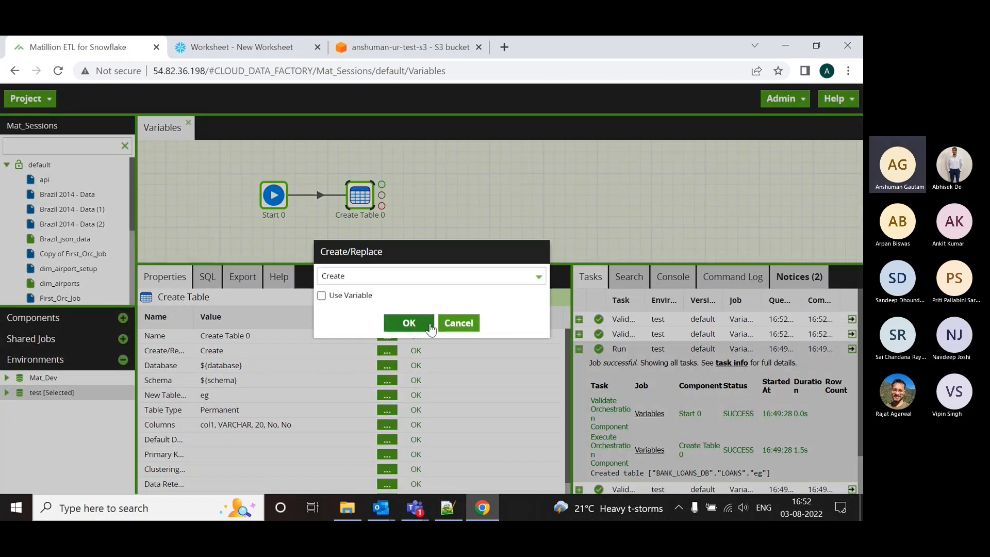
click(528, 281)
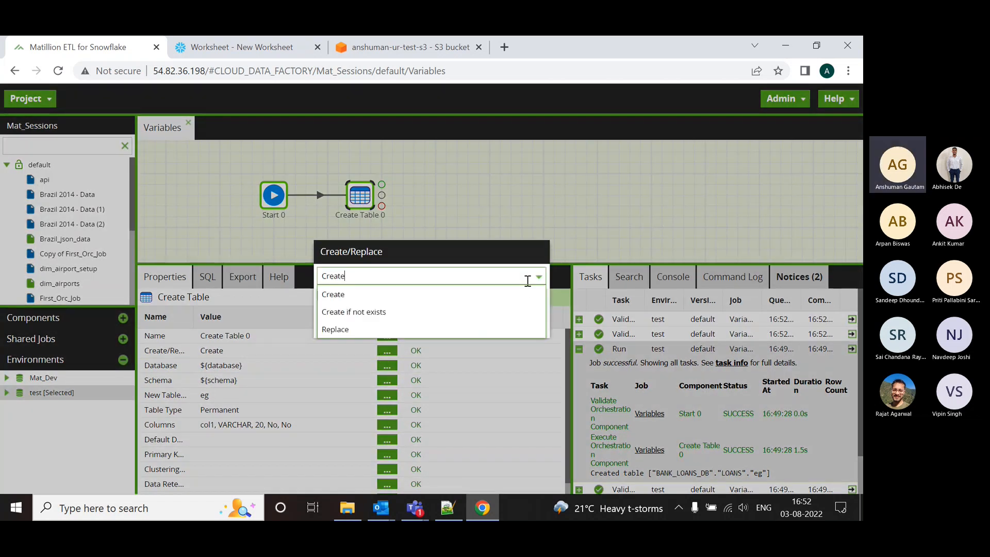
click(336, 329)
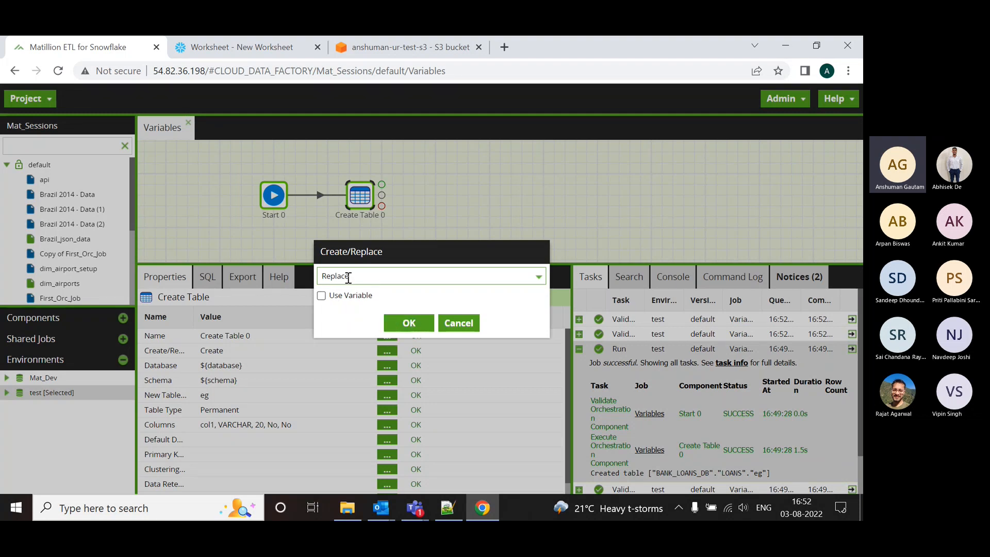
click(409, 325)
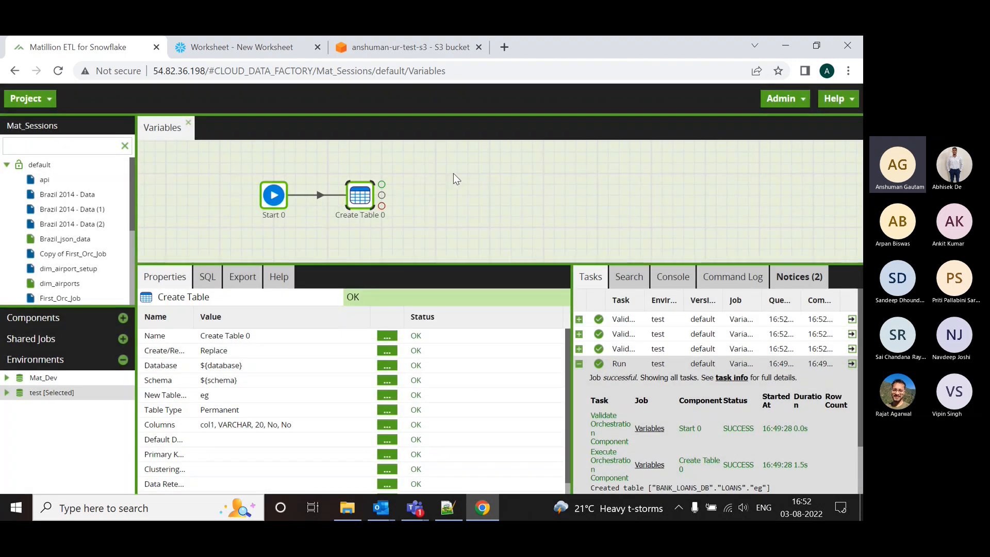
right_click(451, 174)
click(481, 199)
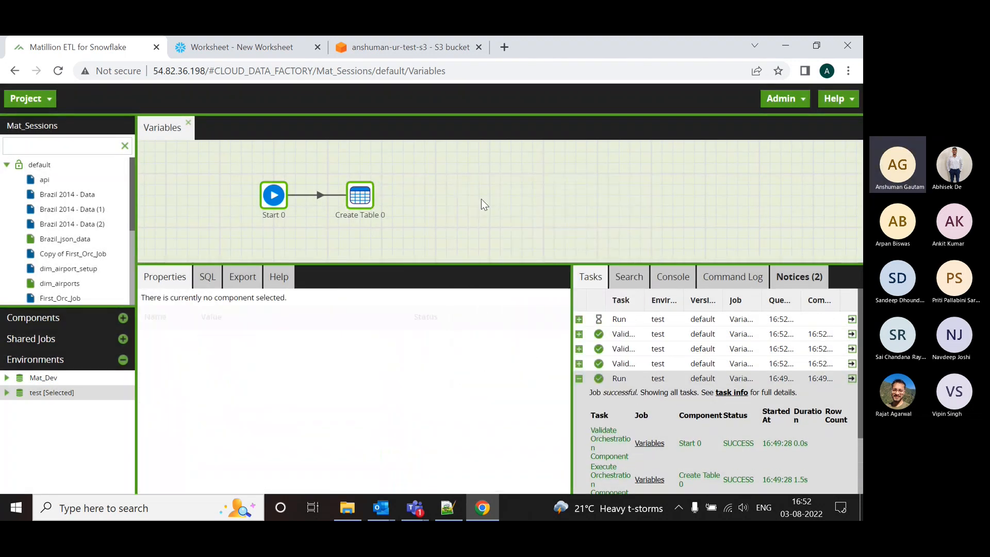
Expand the latest run's task details, and move Create Table 0 farther away from Start 0 on an enlarged canvas.
click(579, 321)
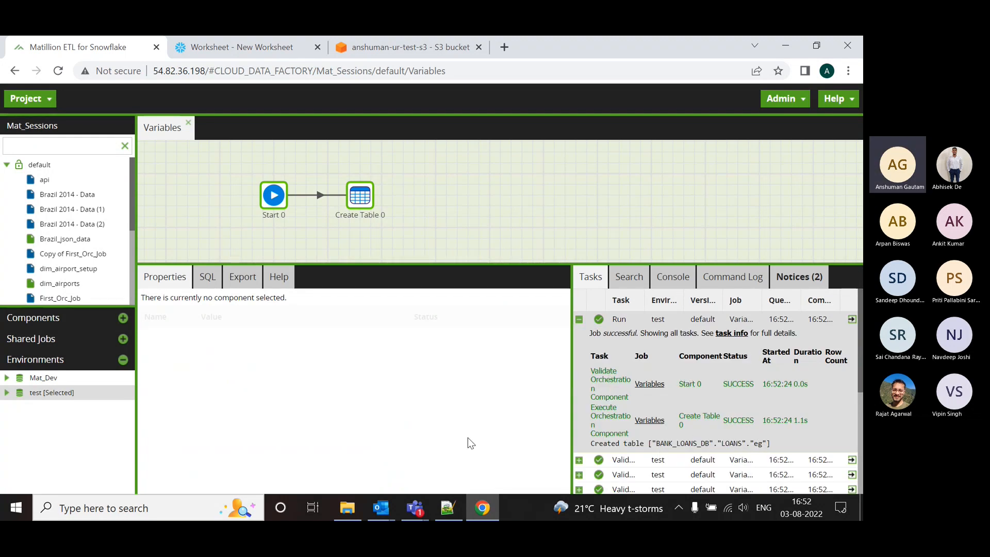
drag(526, 264, 543, 347)
drag(366, 204, 517, 204)
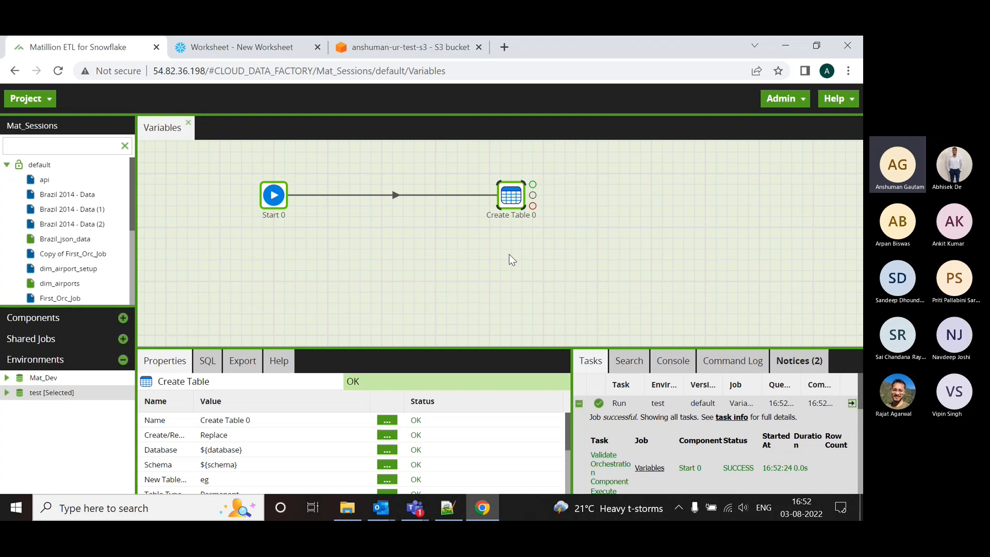
Start a new grid variable for the Variables job and name it Tabledetails.
right_click(494, 255)
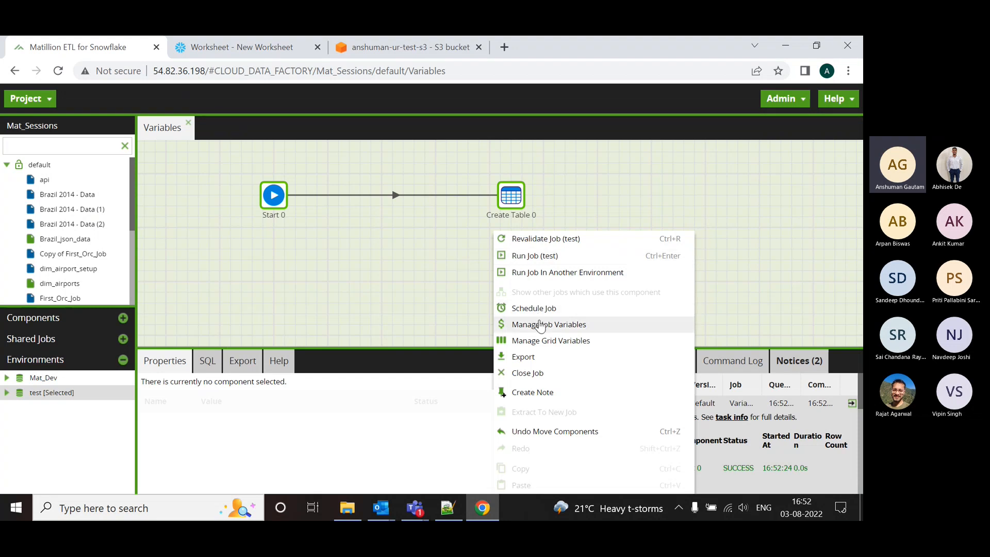
click(546, 345)
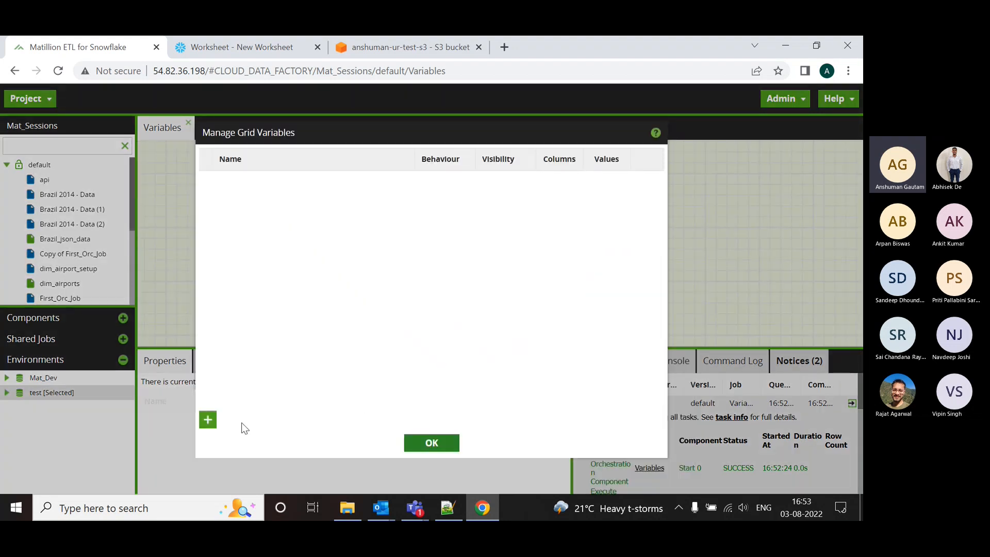
click(208, 419)
click(339, 143)
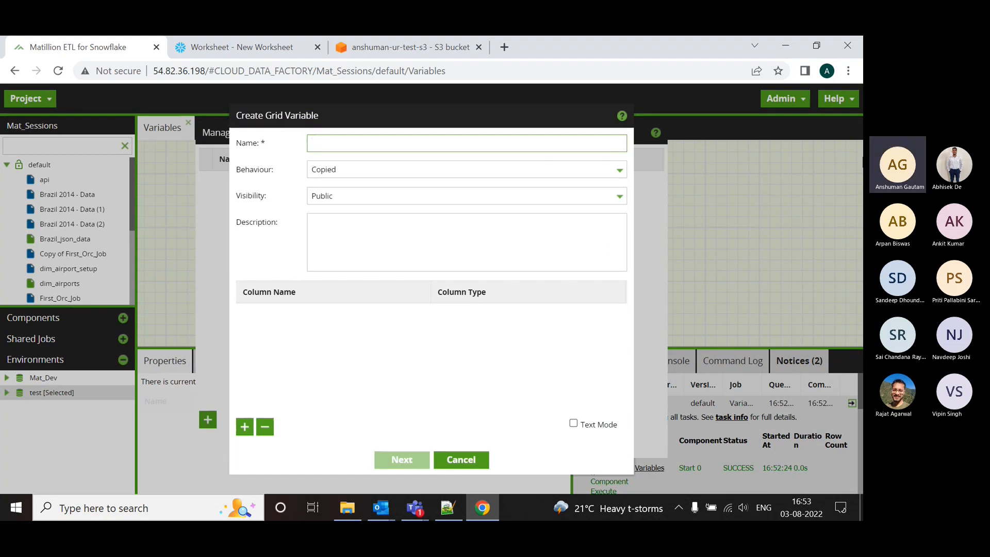
text(Tab)
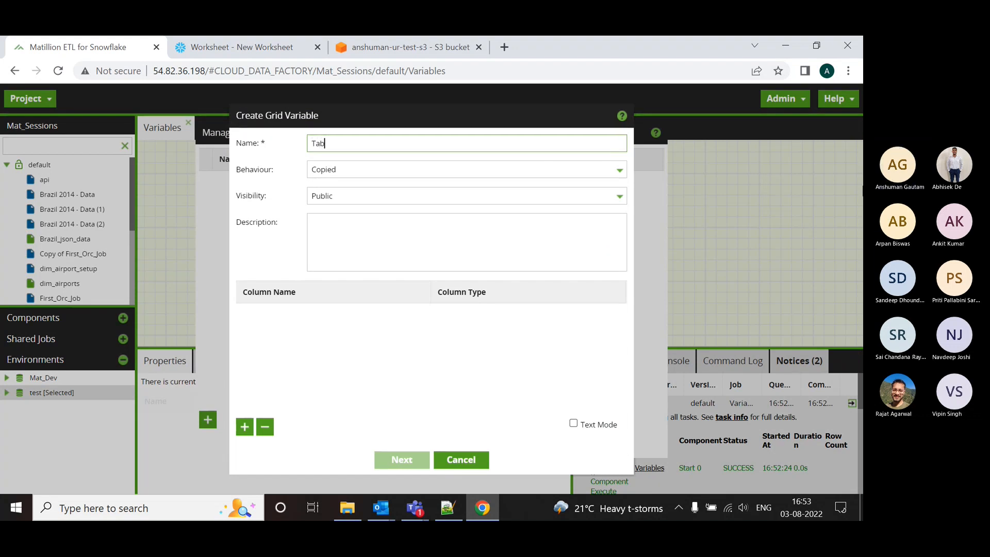
text(ledetac)
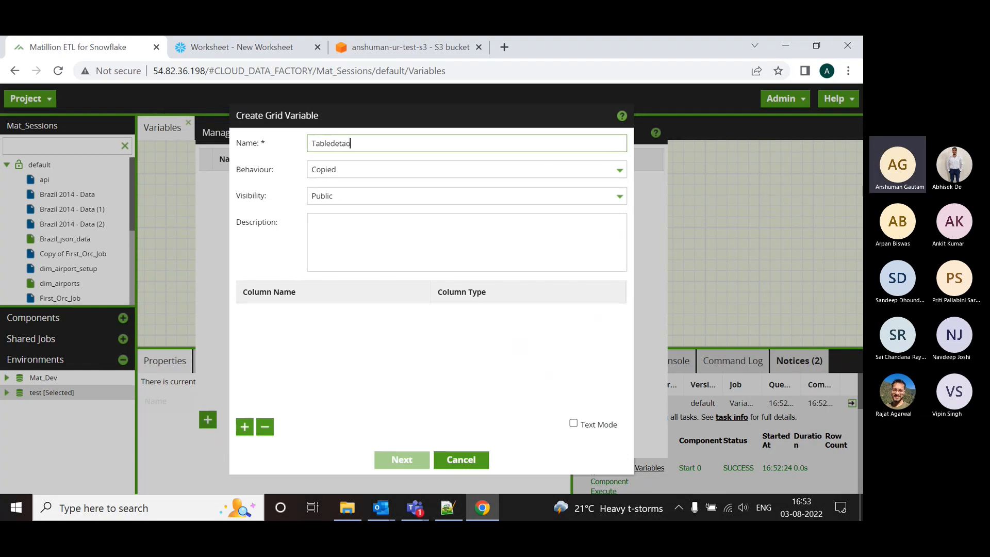
key(BackSpace)
text(ils)
Set the behaviour of the Tabledetails grid variable to Shared.
click(369, 174)
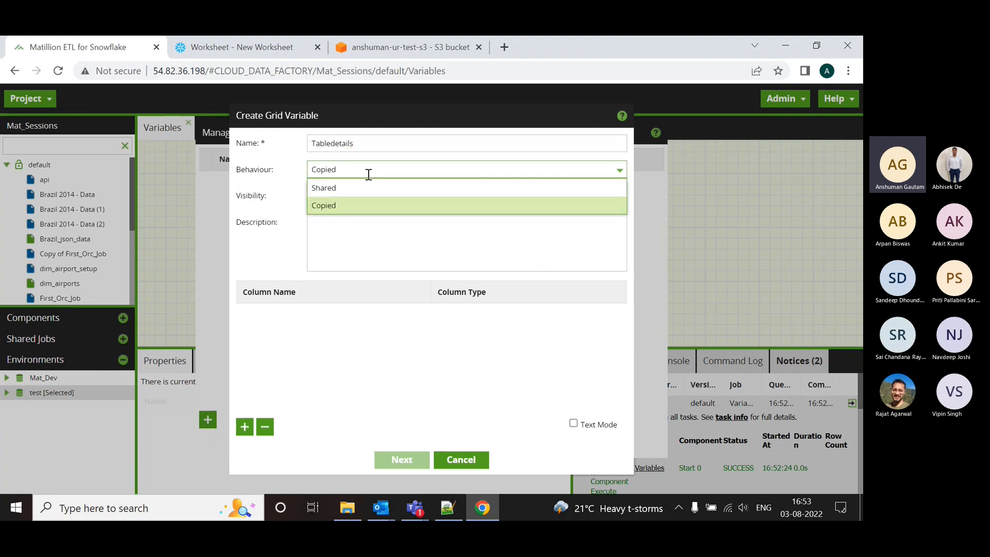
click(369, 174)
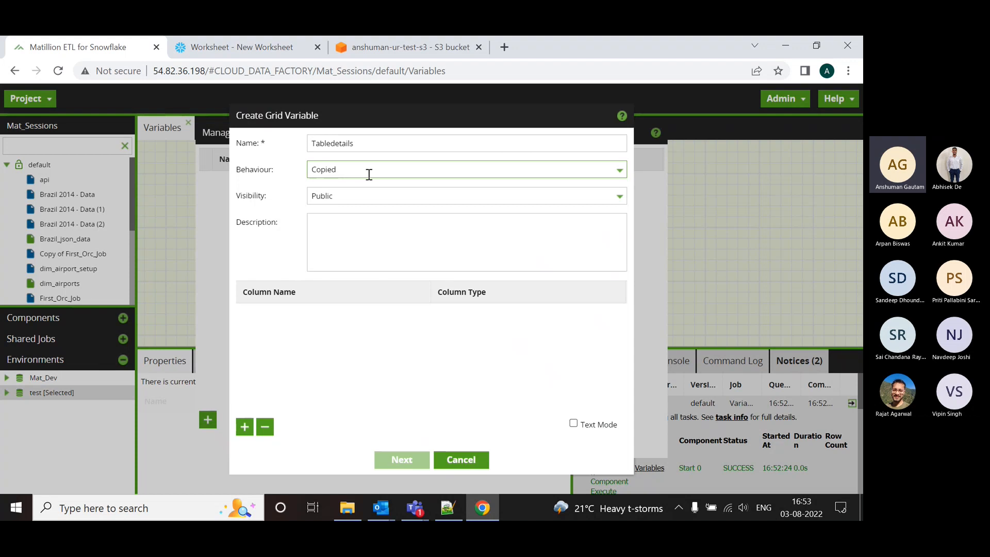
click(369, 175)
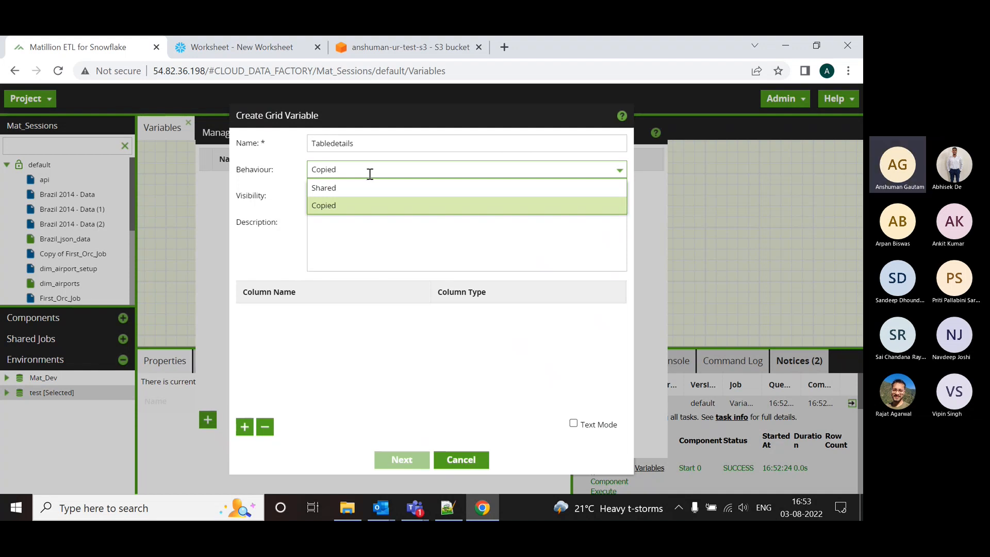
click(366, 187)
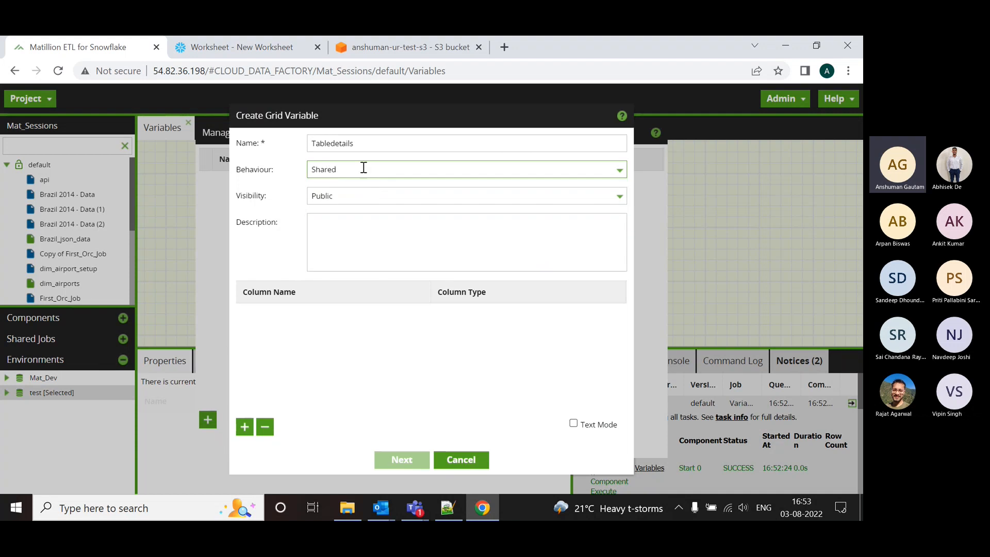
click(312, 143)
drag(312, 144, 353, 142)
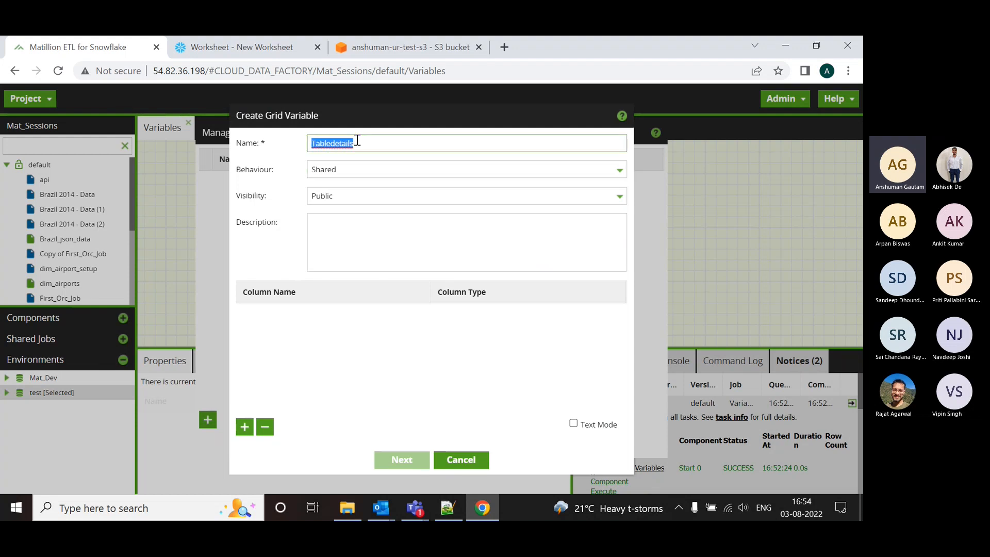
click(360, 145)
drag(363, 143, 311, 142)
Add two columns to the Tabledetails grid variable and name the first one database.
click(244, 426)
click(244, 426)
click(282, 310)
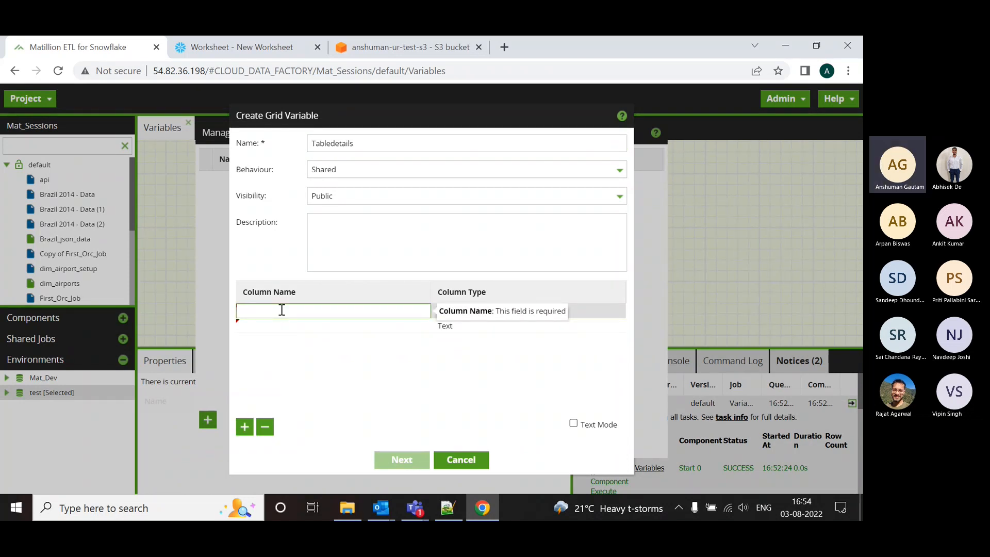
text(datbase)
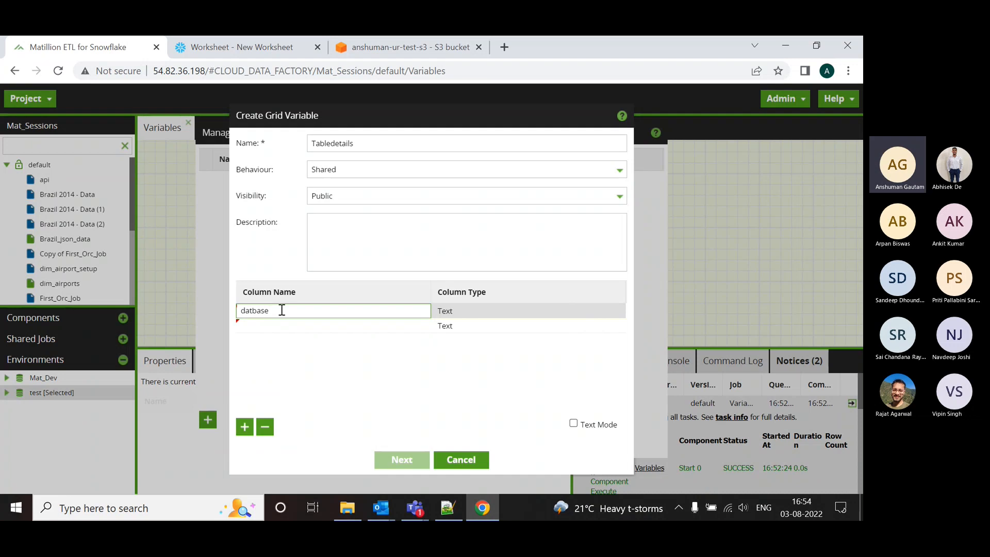
key(BackSpace)
key(BackSpace)
key(BackSpace)
key(BackSpace)
text(abase)
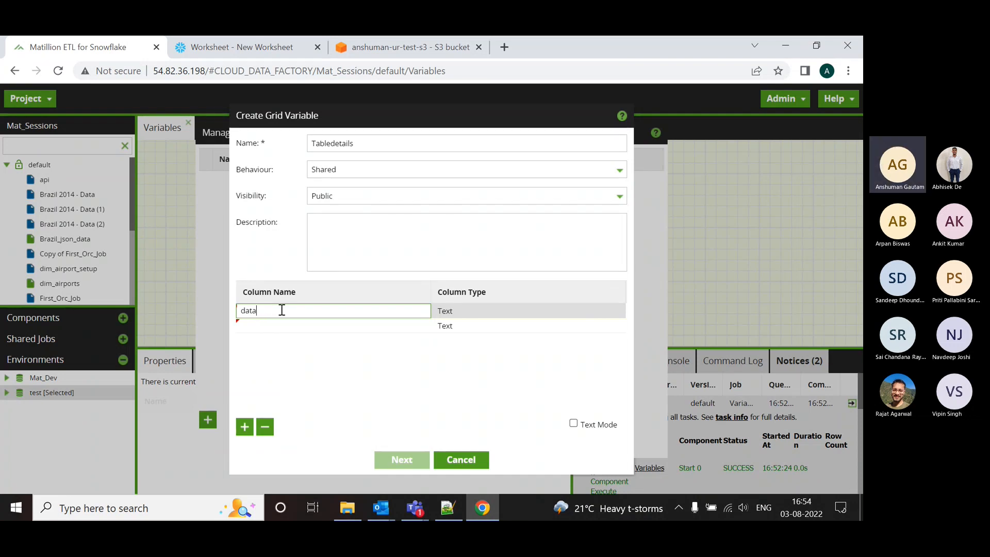
Name the second column of the Tabledetails grid variable schema.
click(283, 330)
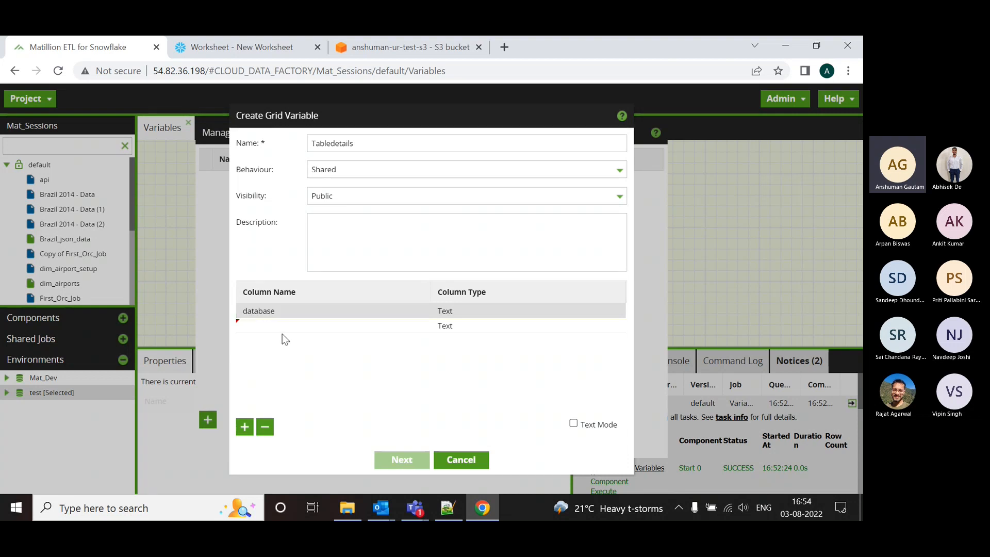
click(284, 330)
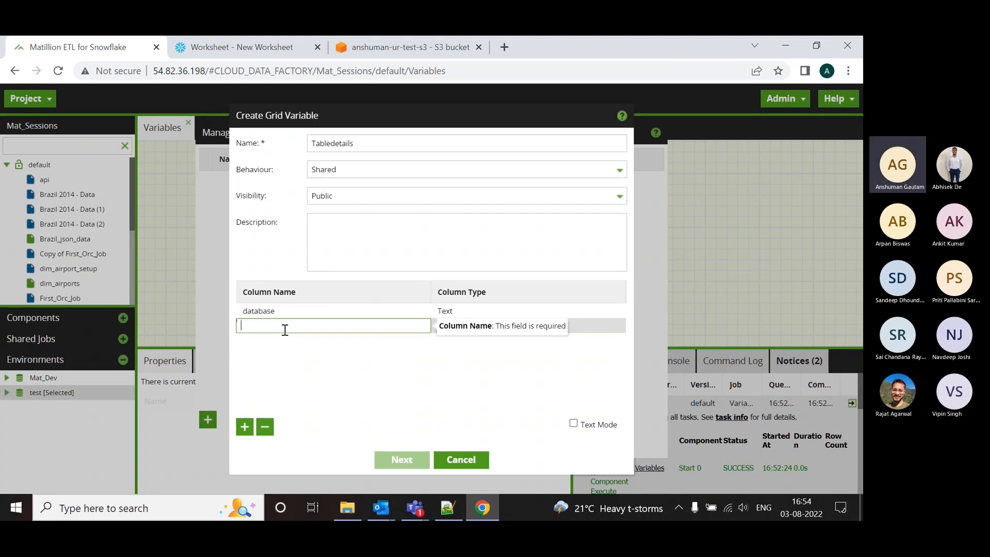
text(schema)
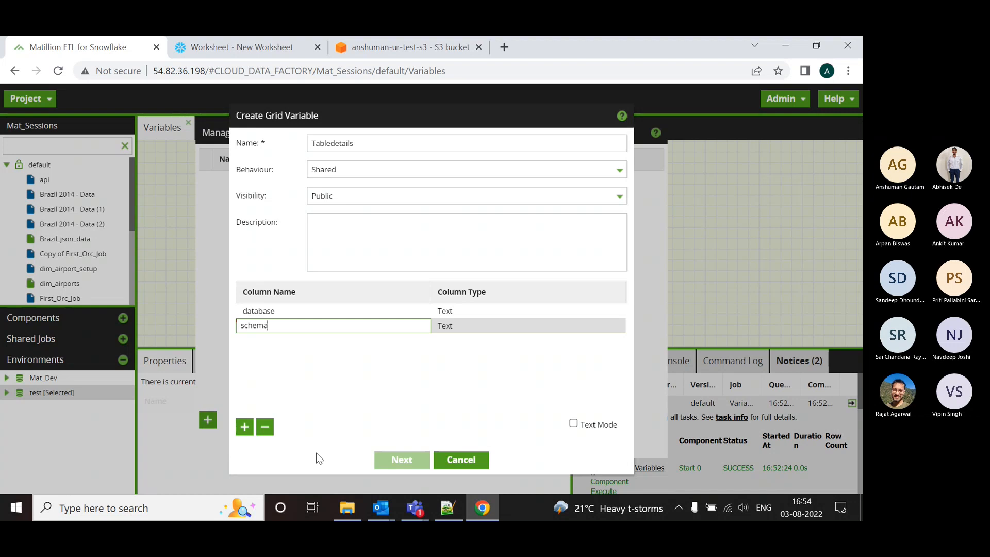
click(420, 425)
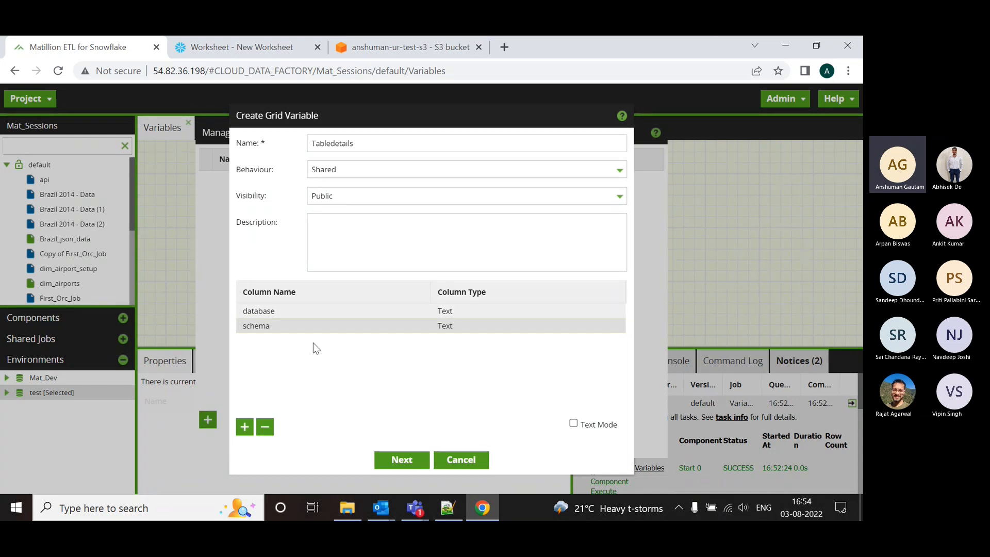
Proceed to the default values of Tabledetails and add two blank rows.
click(402, 460)
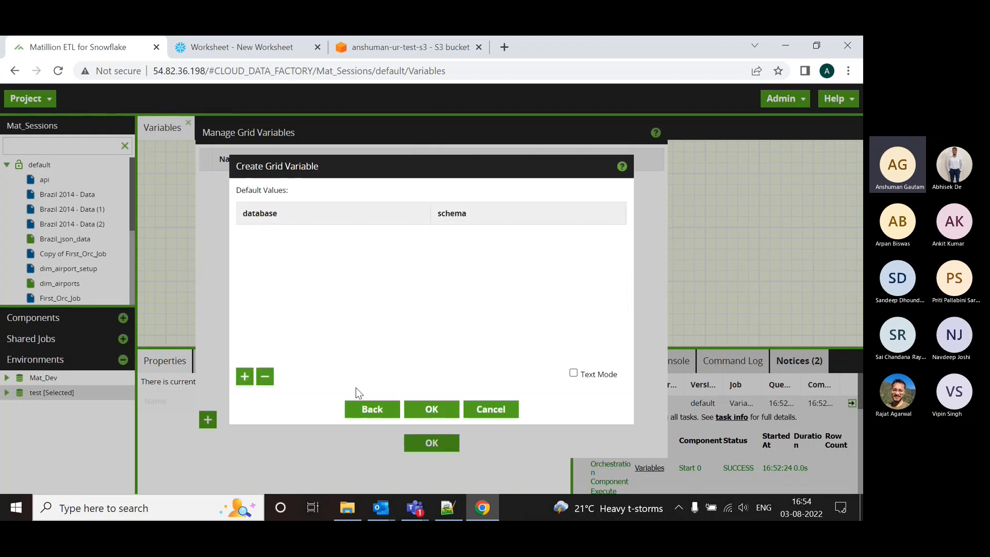
click(245, 380)
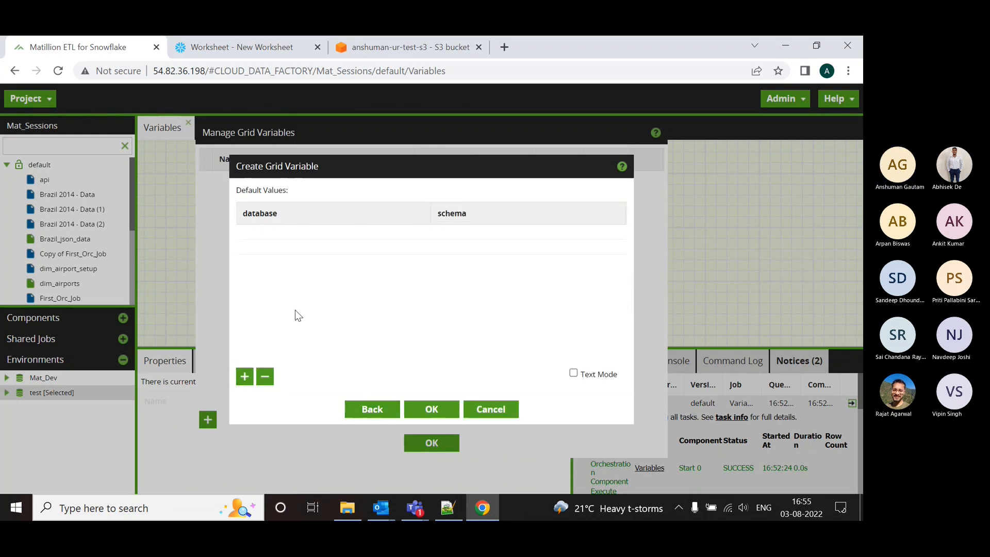
click(294, 232)
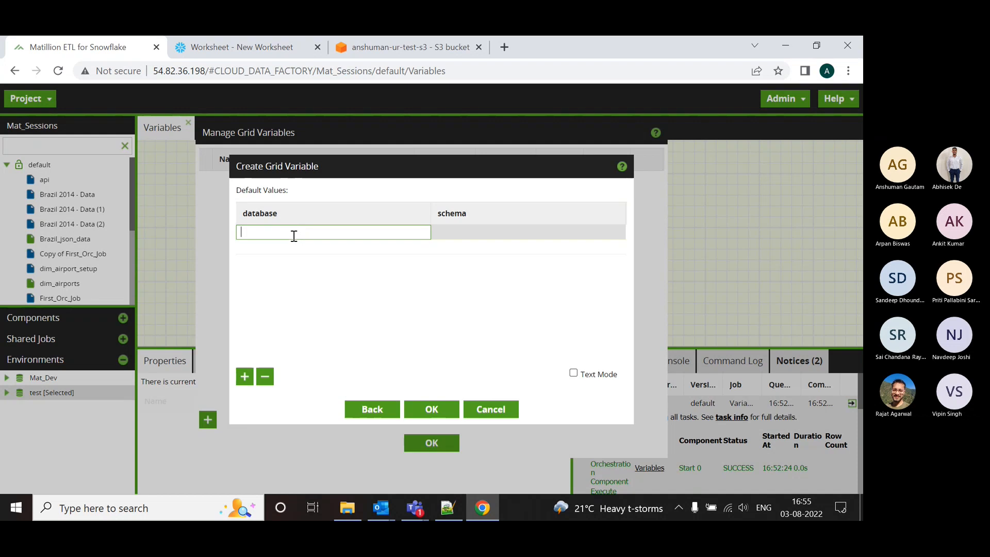
click(451, 232)
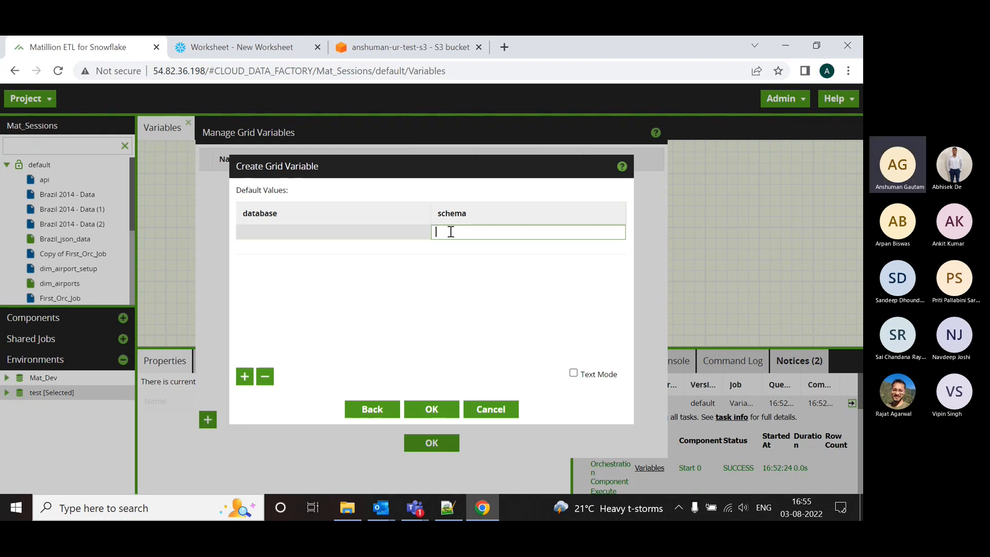
click(318, 248)
click(489, 244)
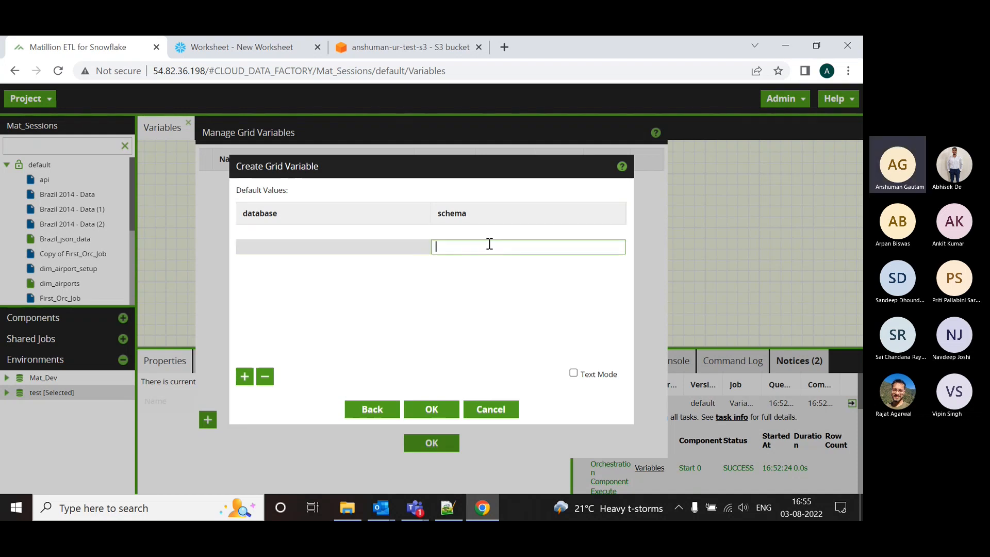
Enter BANK_LOANS_DB from the Snowflake worksheet as the first row's database value.
click(342, 234)
click(289, 51)
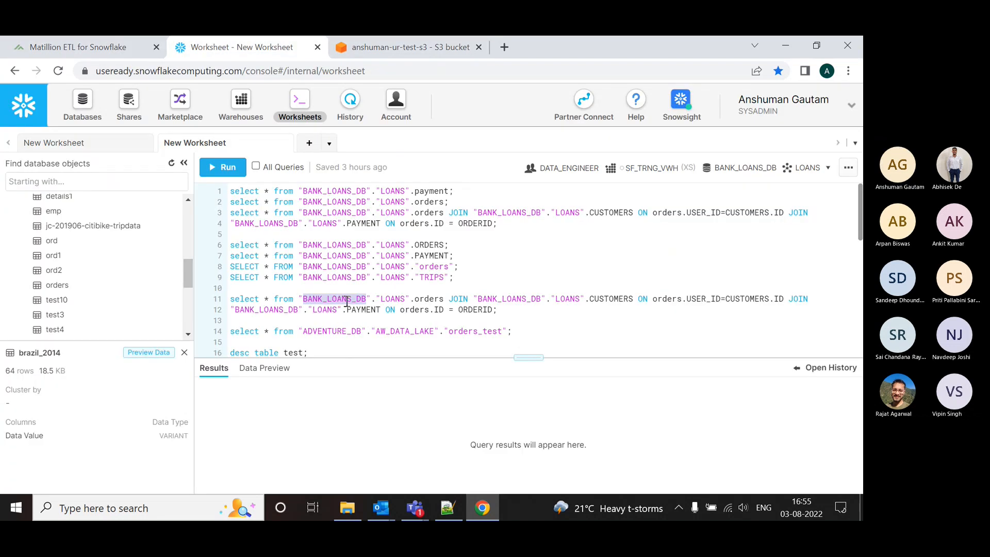
click(92, 52)
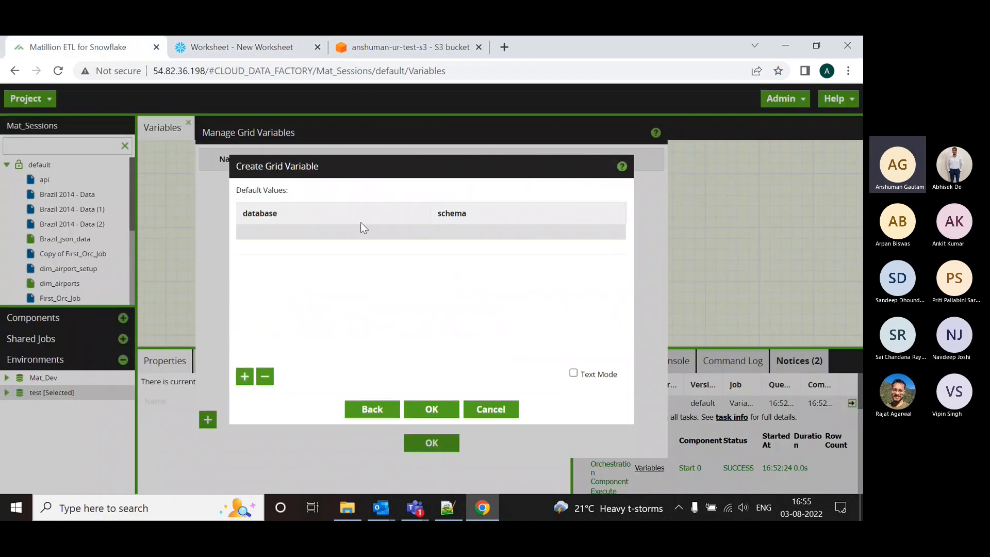
click(330, 234)
text(BANK_LOANS_DB)
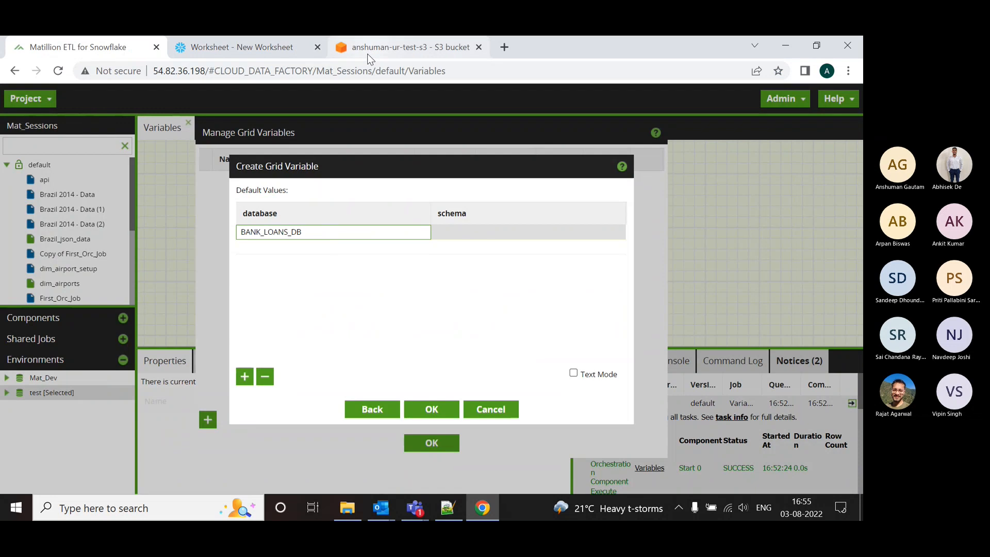
Copy LOANS from the Snowflake worksheet into the first row's schema value.
click(237, 52)
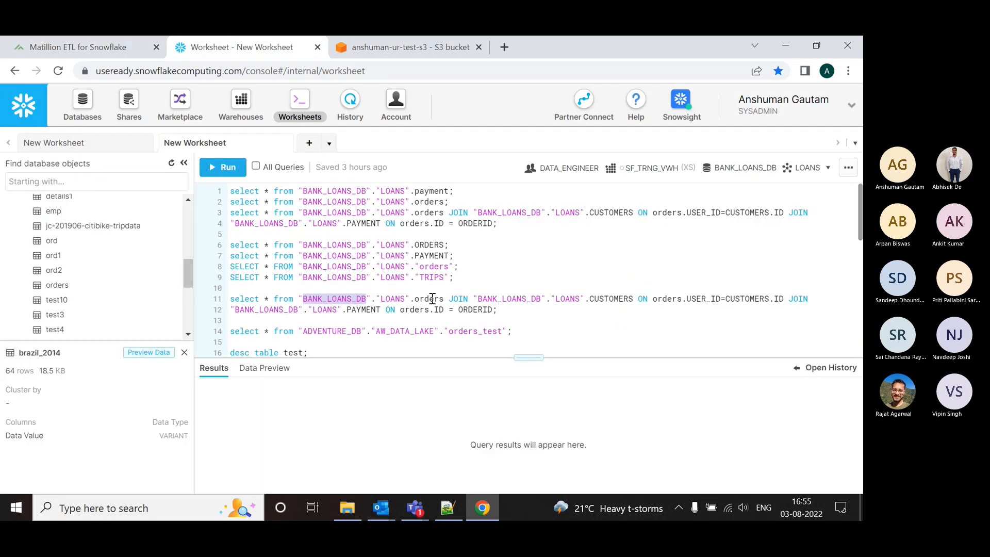
double_click(394, 299)
key(ctrl+c)
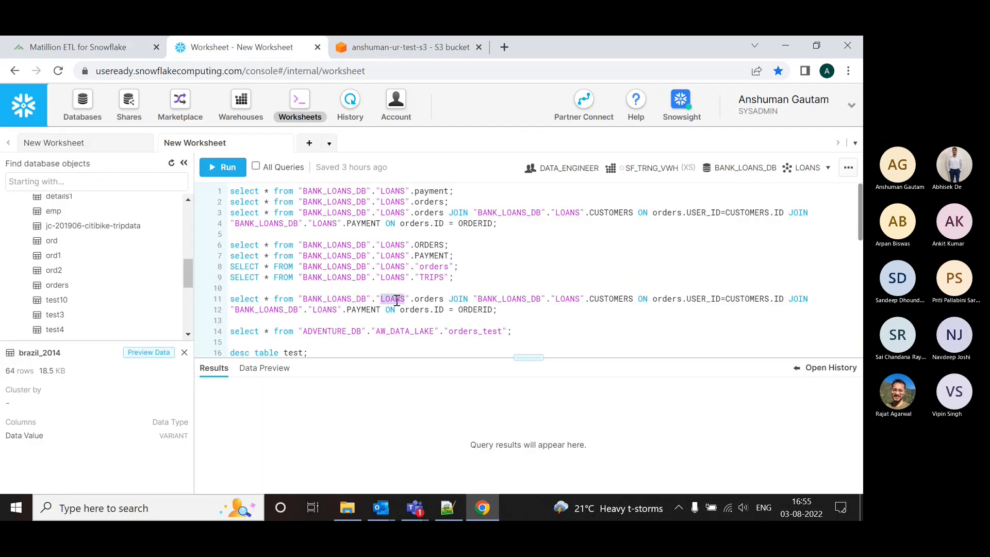
click(119, 47)
click(481, 230)
key(ctrl+v)
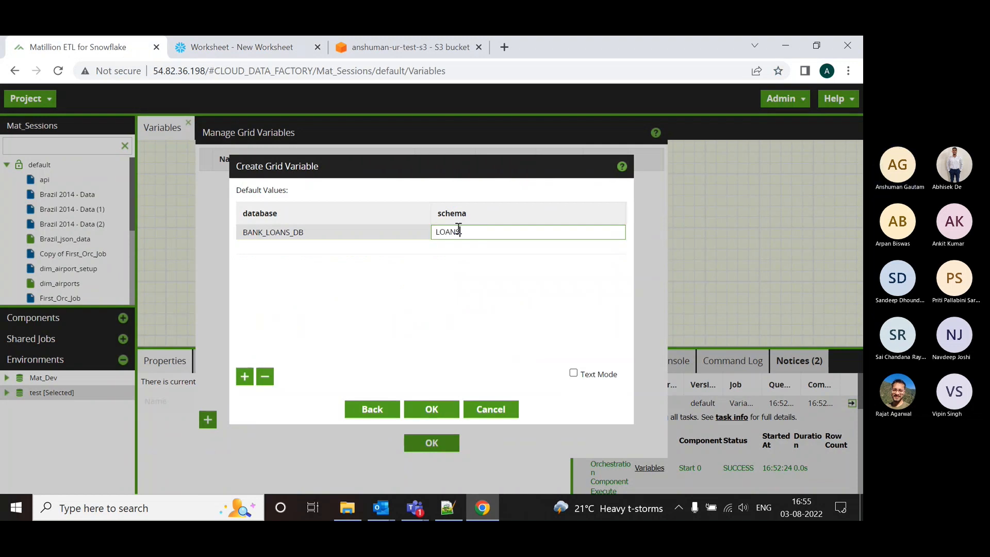
Copy ADVENTURE_DB from the Snowflake worksheet into the second row's database value.
click(208, 43)
double_click(338, 335)
key(ctrl+c)
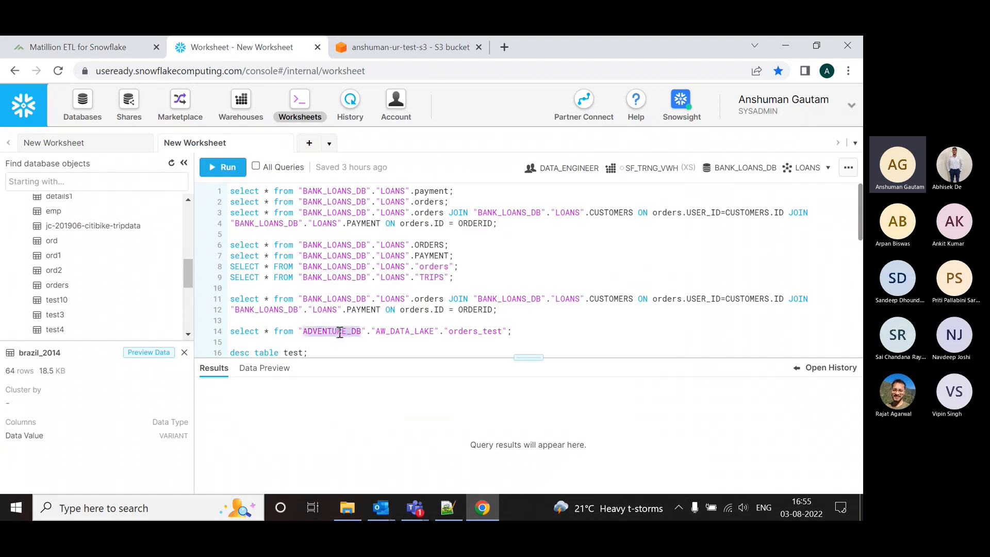
click(118, 49)
click(308, 253)
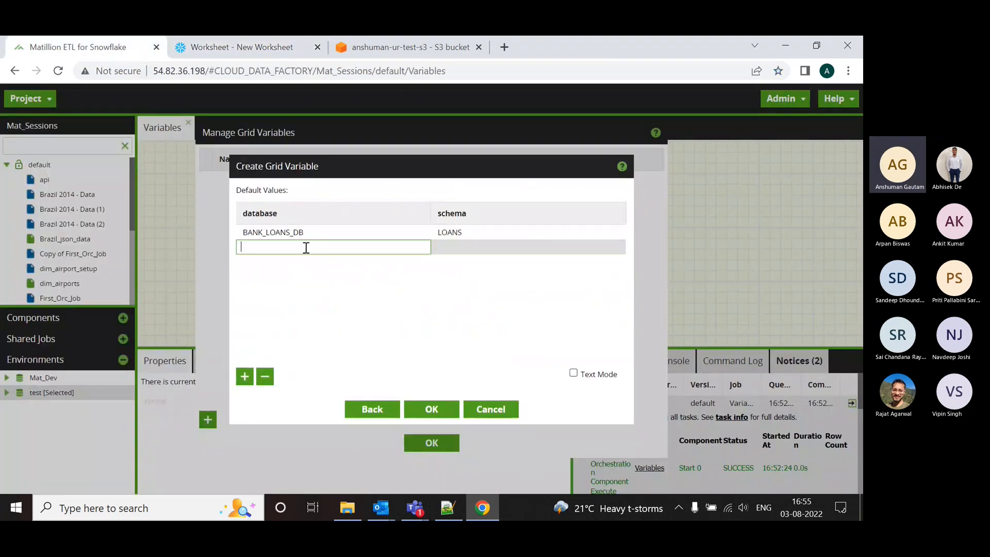
key(ctrl+v)
Copy AW_DATA_LAKE from the Snowflake worksheet into the second row's schema value, then save the grid variable and expand its entry.
click(246, 54)
double_click(405, 331)
key(ctrl+c)
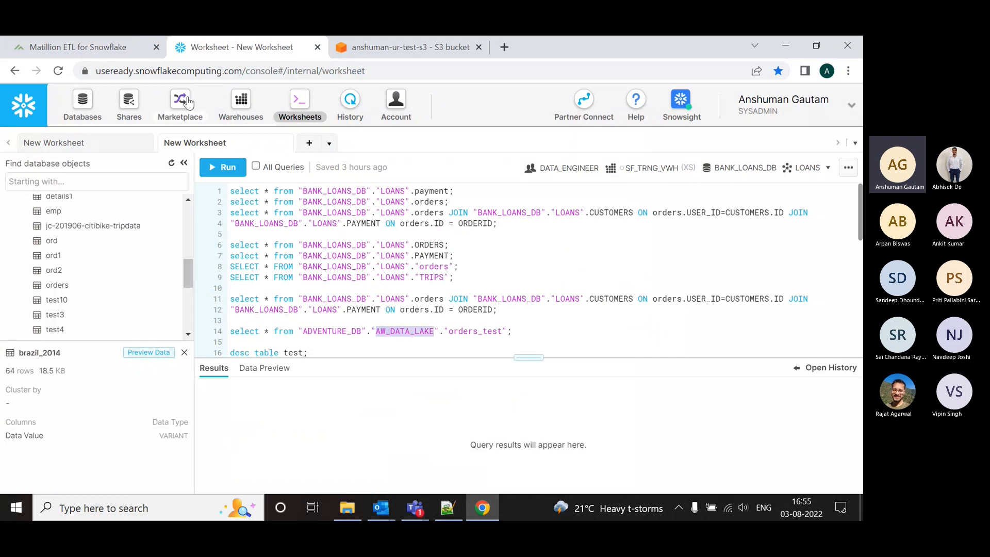
click(116, 52)
click(491, 250)
key(ctrl+v)
click(429, 410)
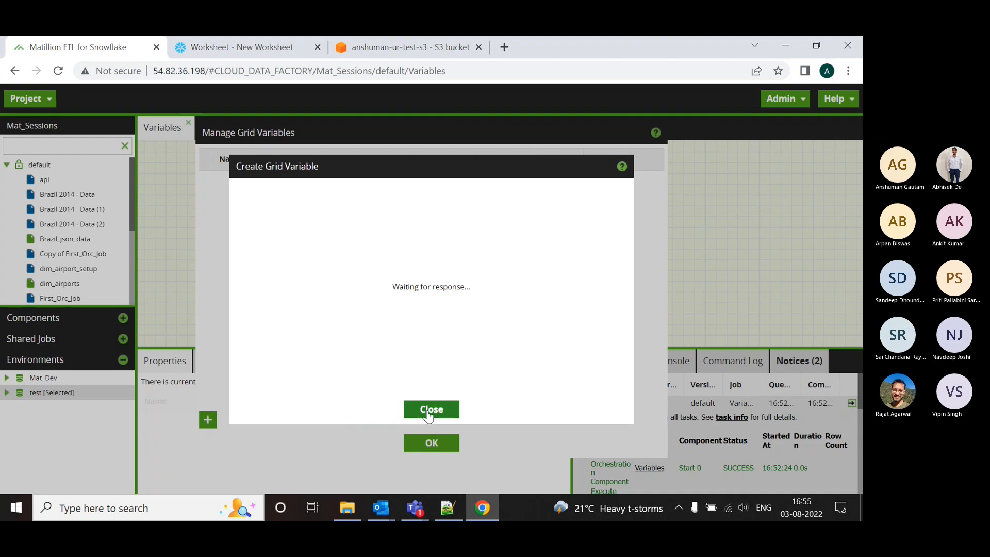
click(205, 178)
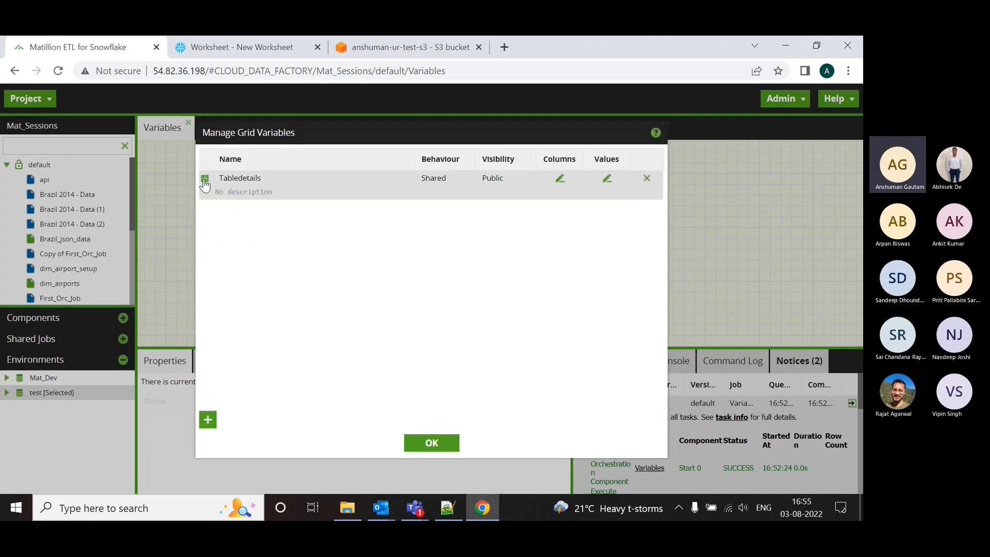
Review the columns and default values of the Tabledetails grid variable, and close the grid variable manager.
click(560, 180)
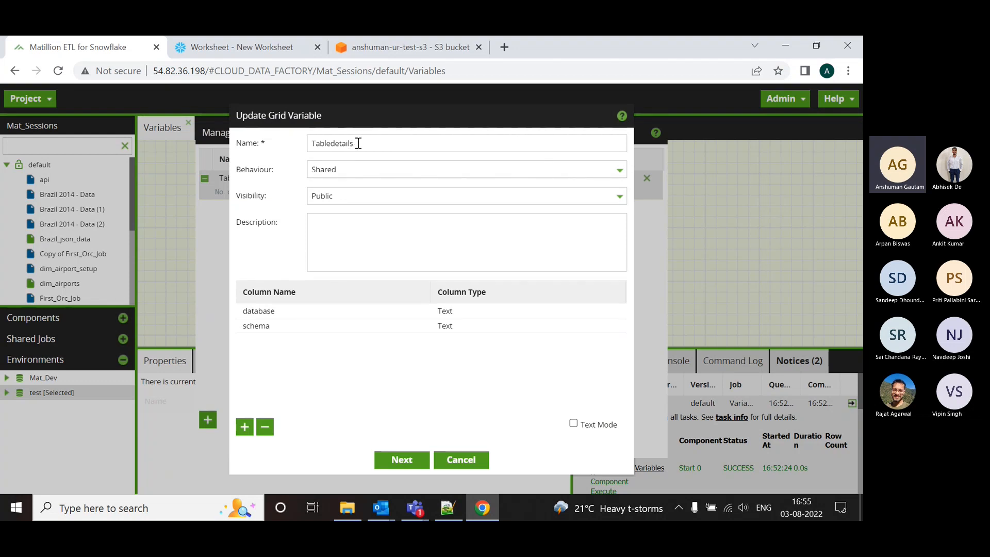
drag(357, 142, 309, 147)
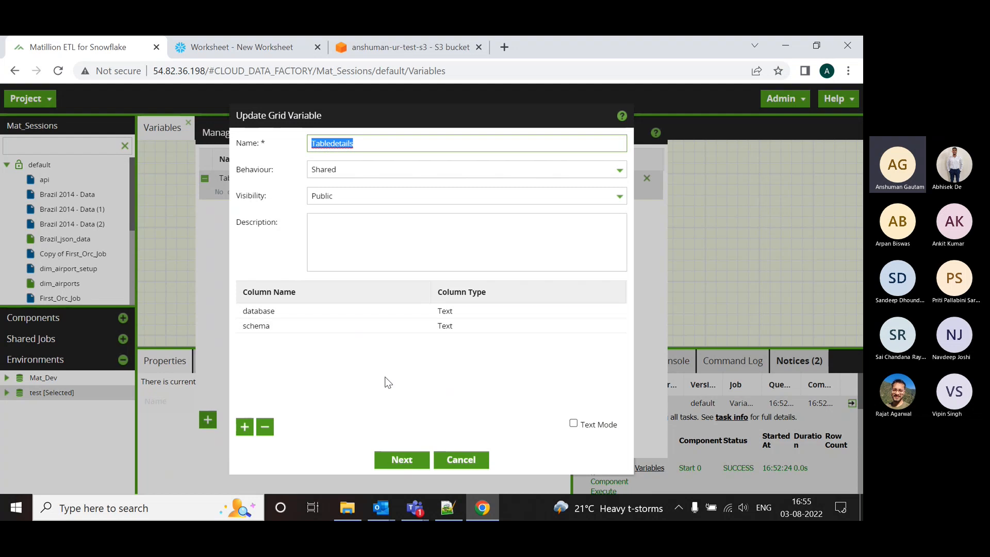
click(456, 459)
click(607, 178)
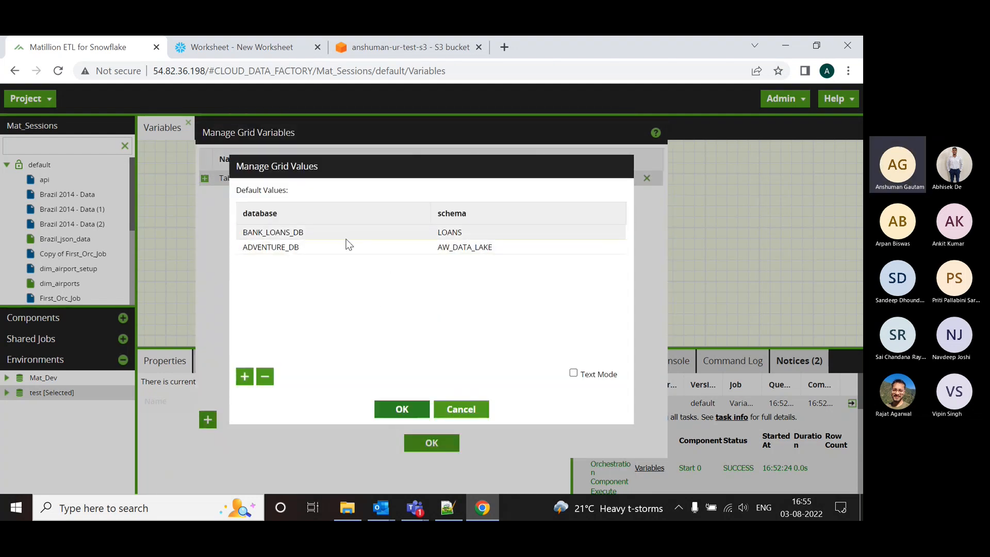
click(405, 410)
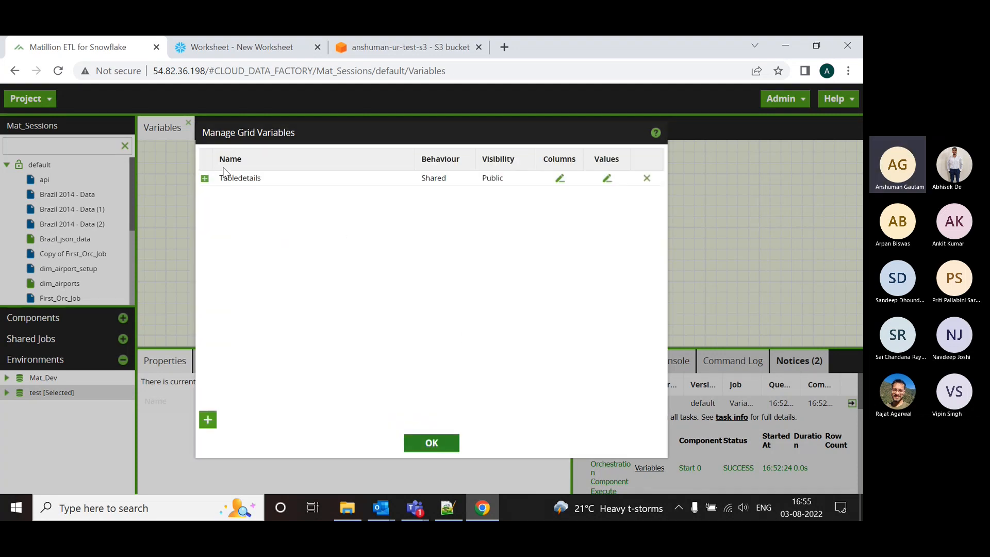
click(607, 178)
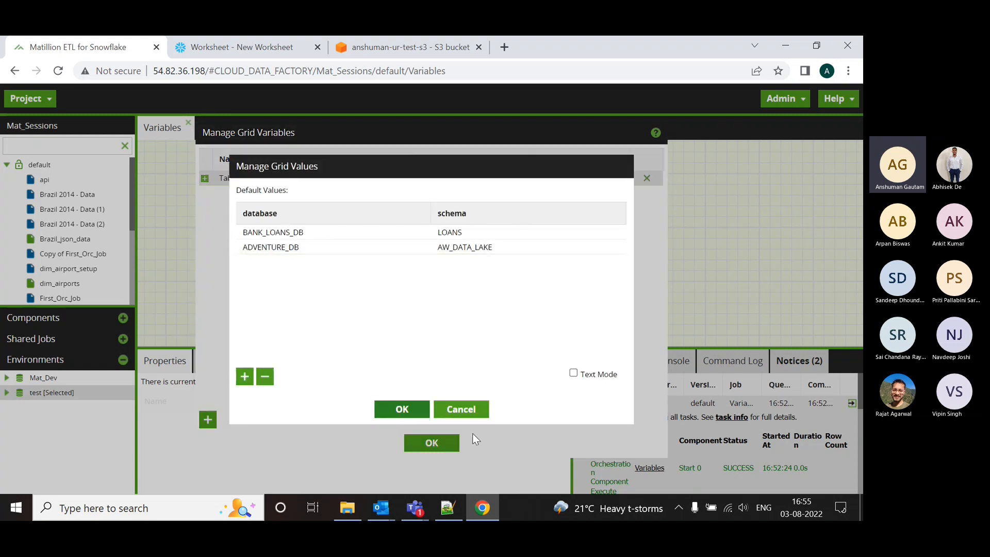
click(400, 409)
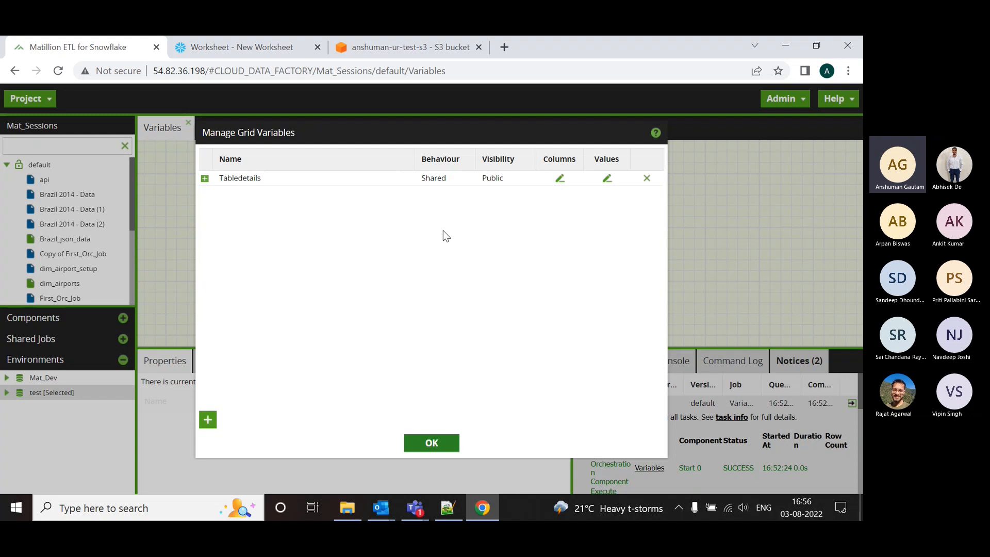
click(442, 442)
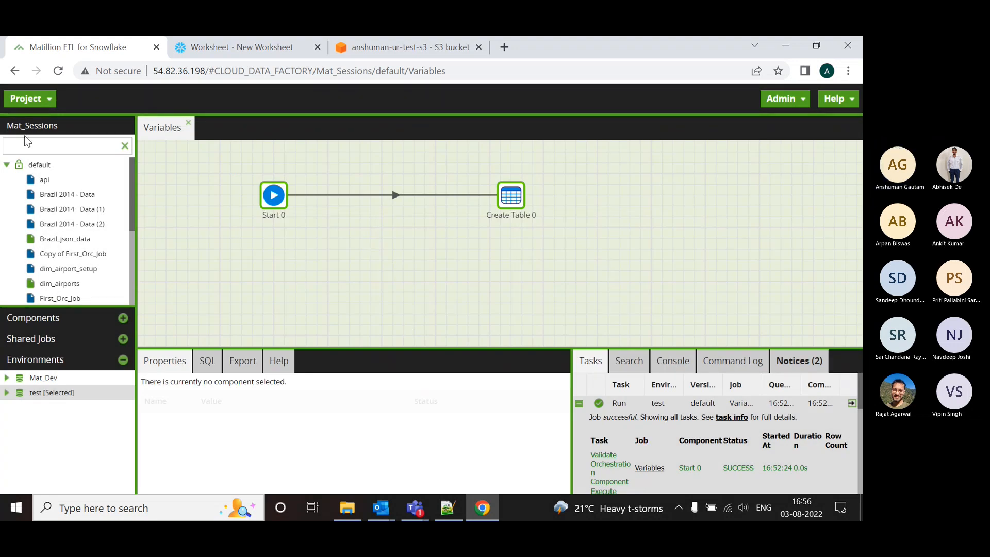
right_click(202, 184)
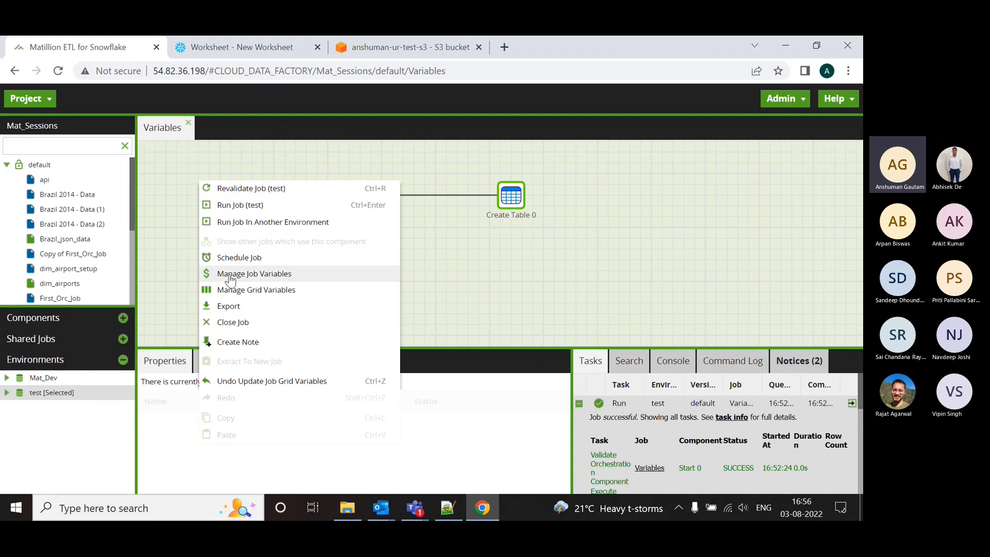
click(159, 171)
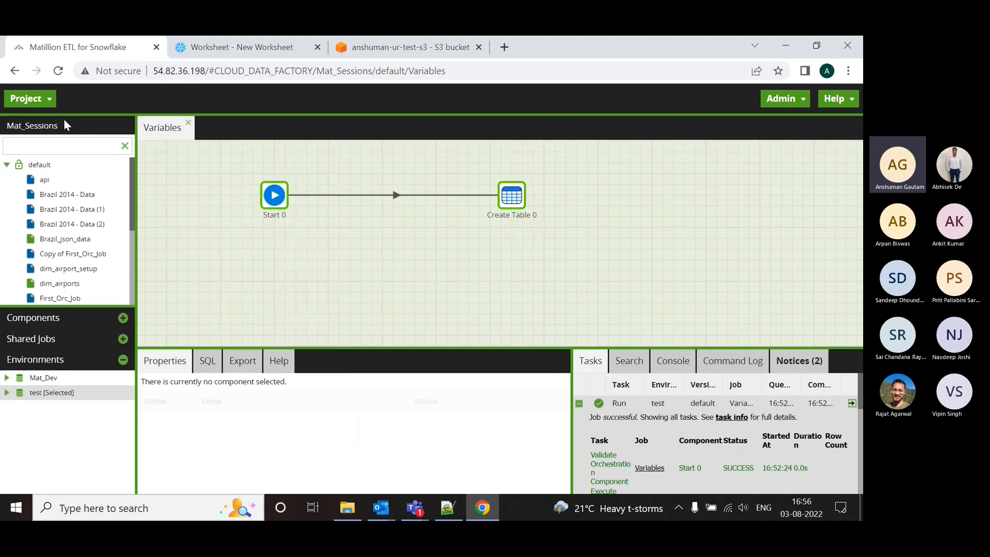
click(37, 98)
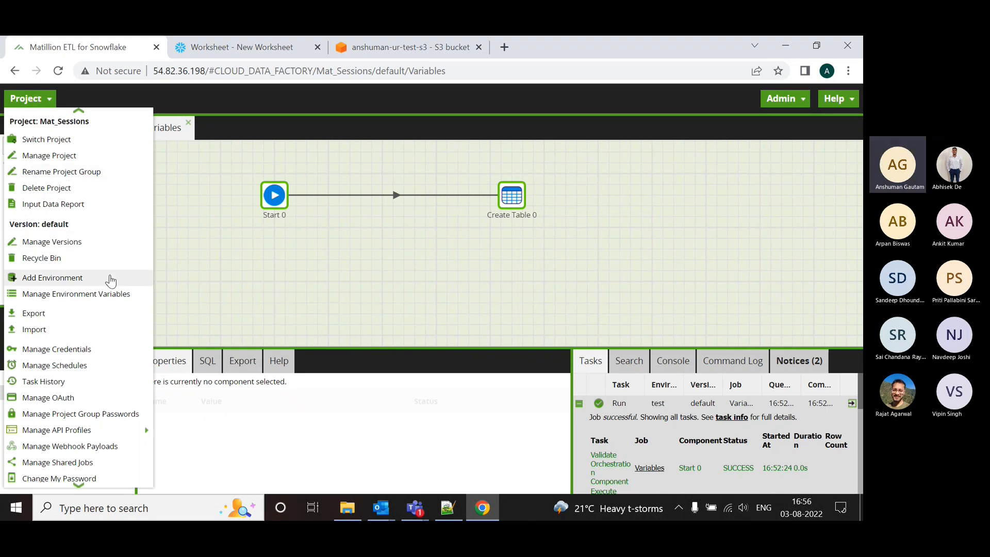
scroll(97, 320, down, 1)
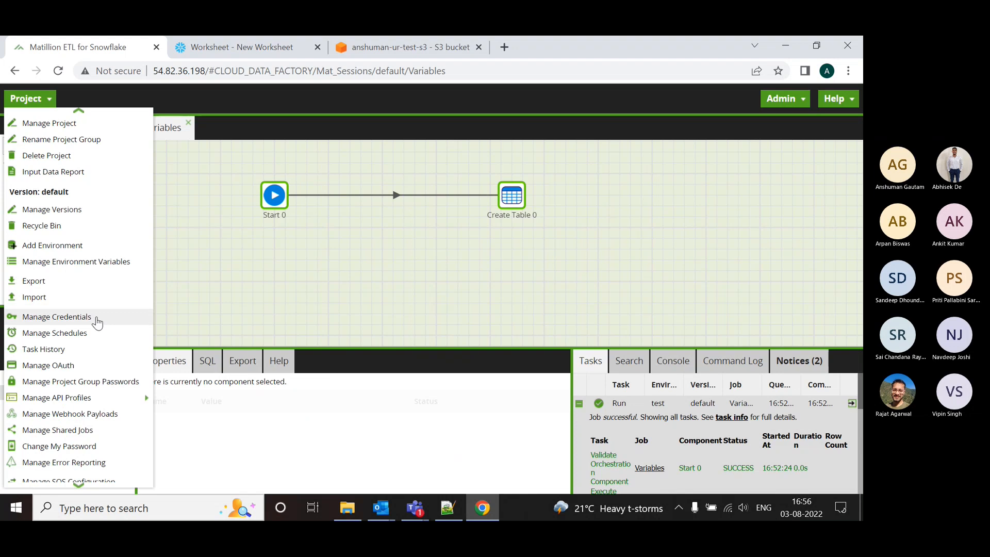
scroll(97, 321, down, 2)
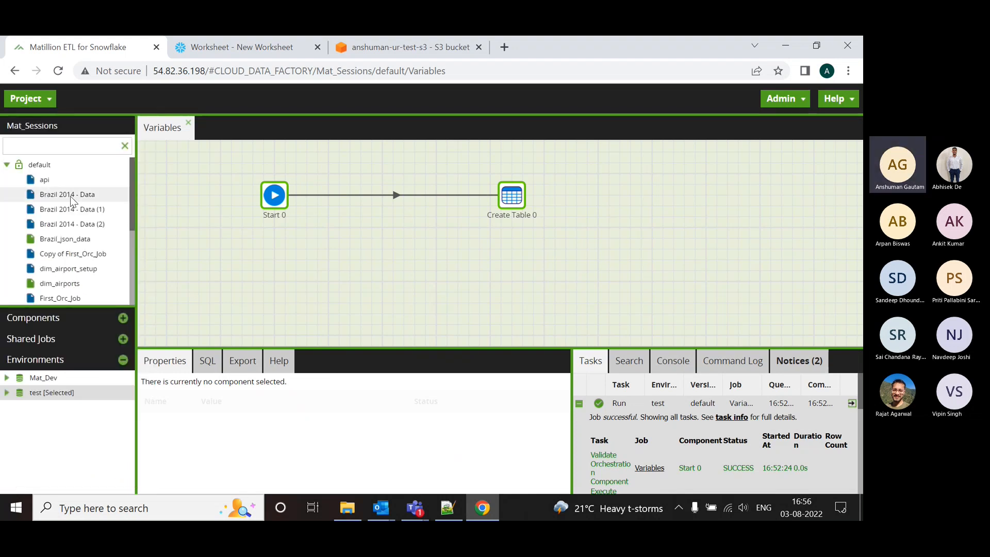
right_click(72, 200)
mouse_move(163, 326)
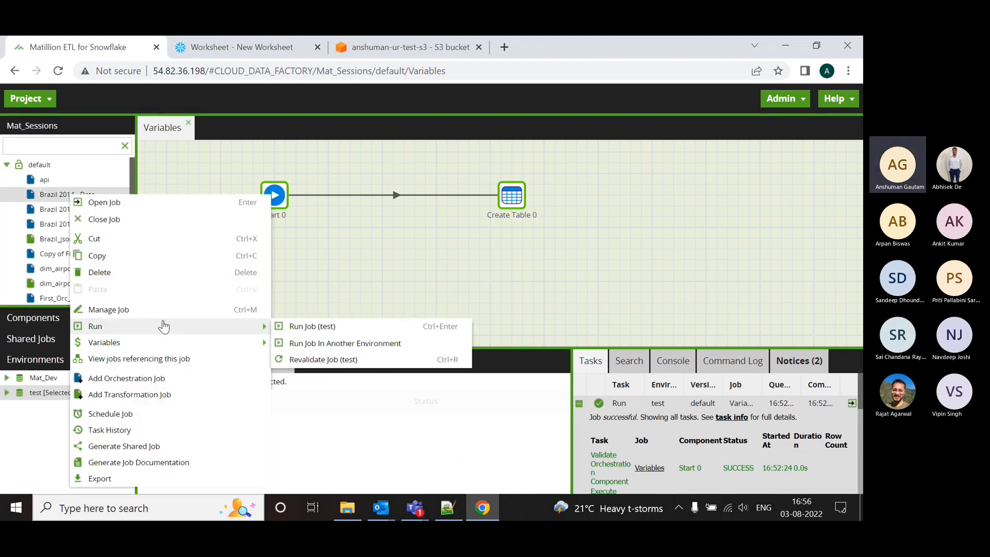
mouse_move(160, 343)
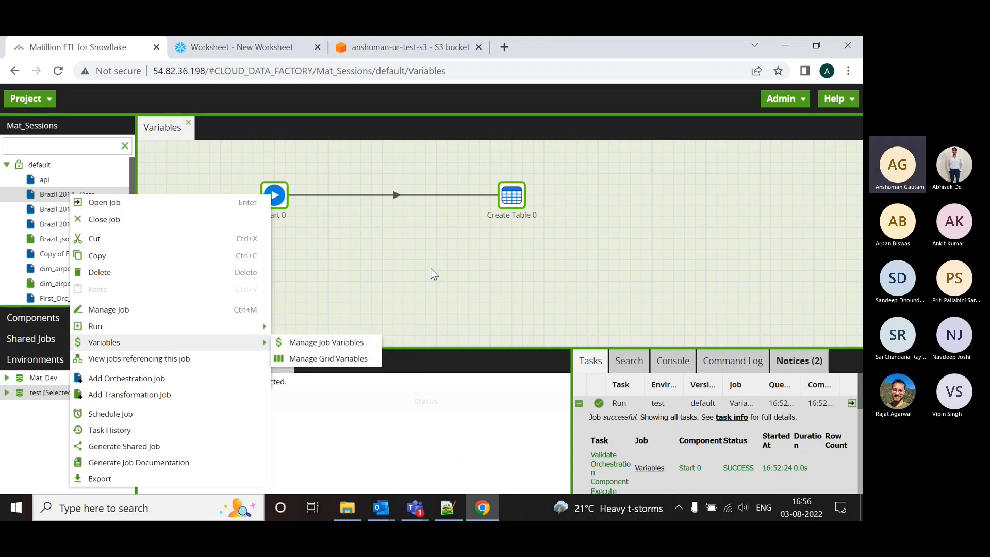
click(401, 279)
Clear the test environment's default values for the database and schema environment variables and save the change.
drag(511, 203, 453, 201)
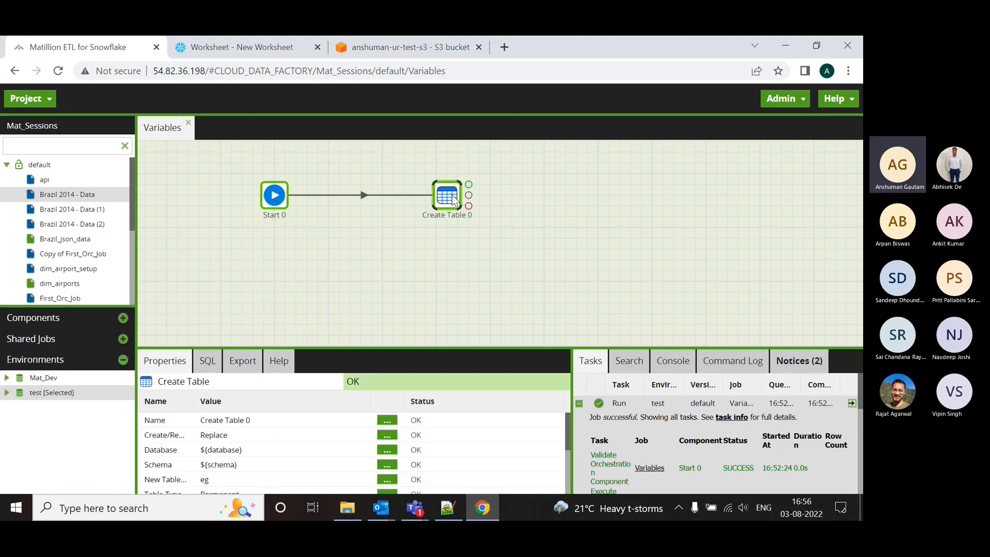
drag(521, 347, 503, 290)
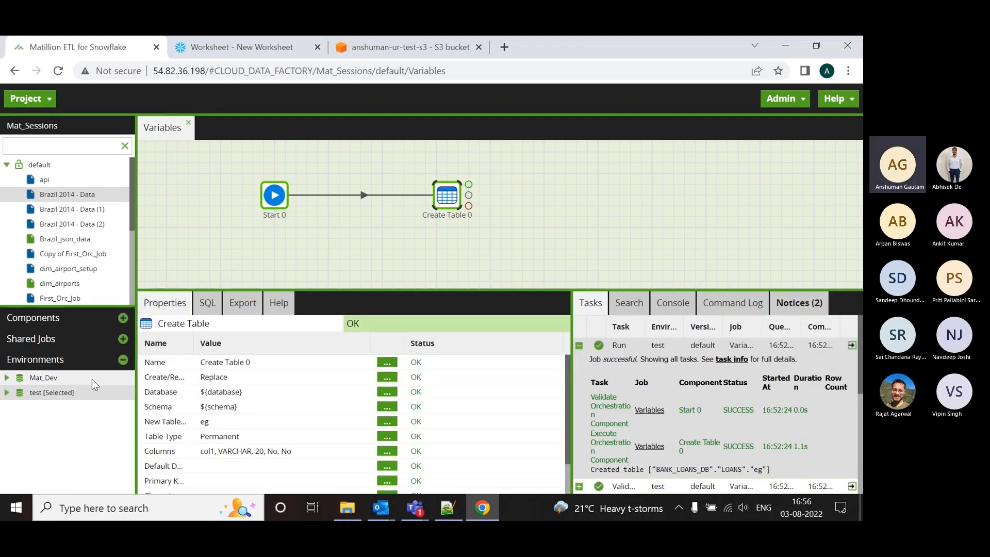
click(26, 99)
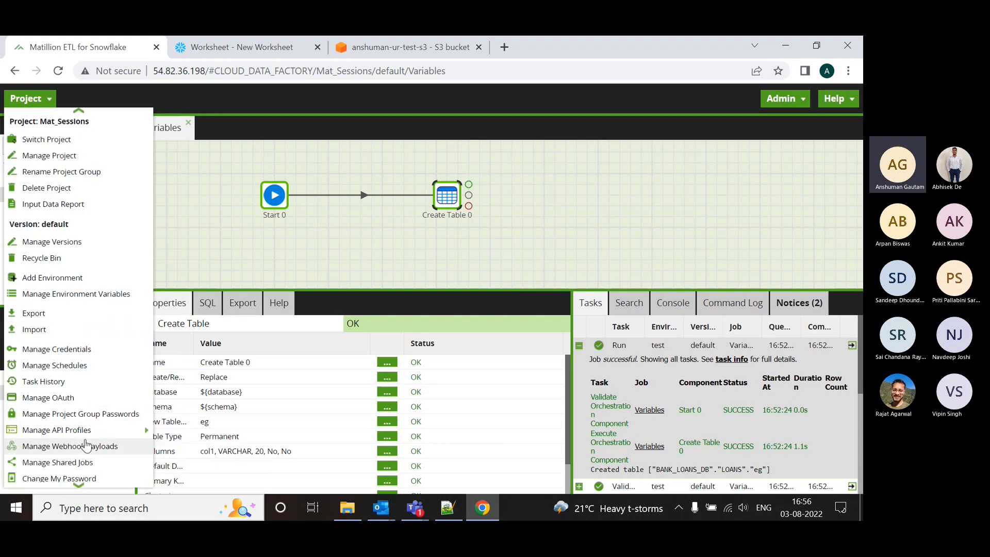
click(56, 294)
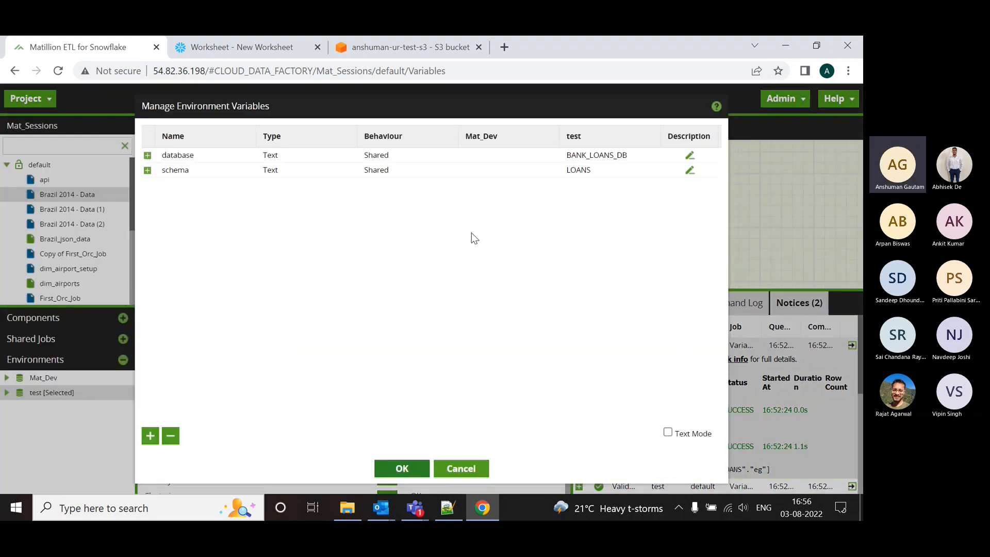
click(624, 153)
drag(565, 155, 626, 156)
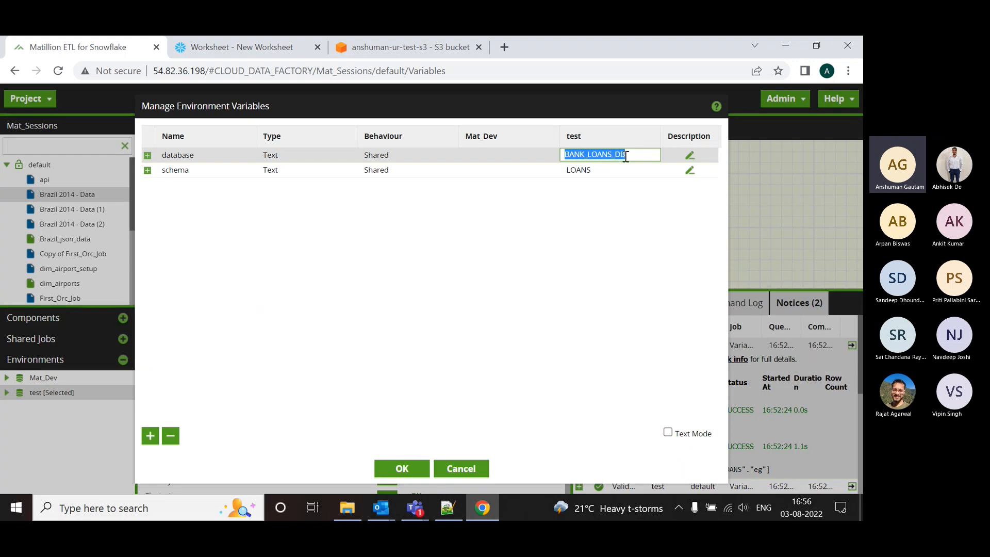
key(BackSpace)
click(608, 166)
key(BackSpace)
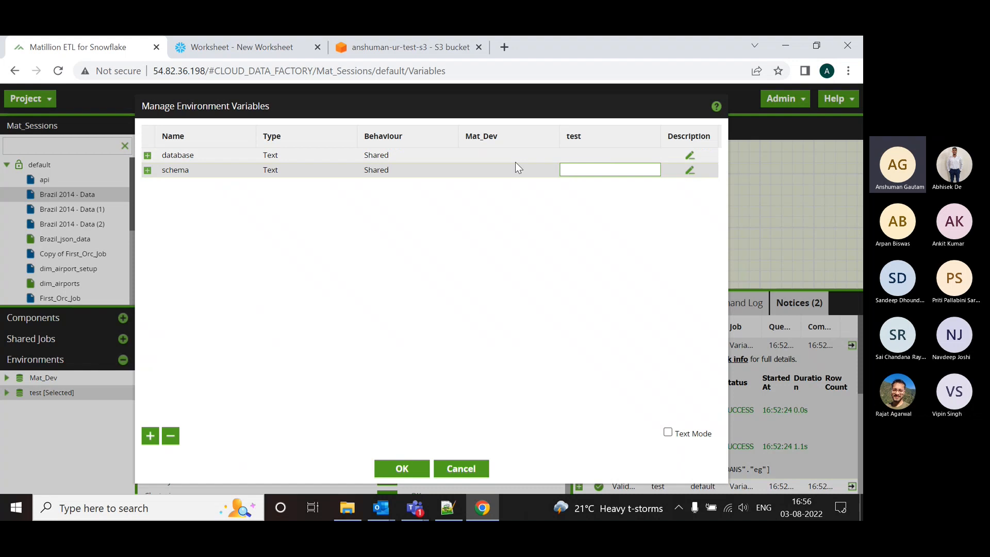
click(400, 474)
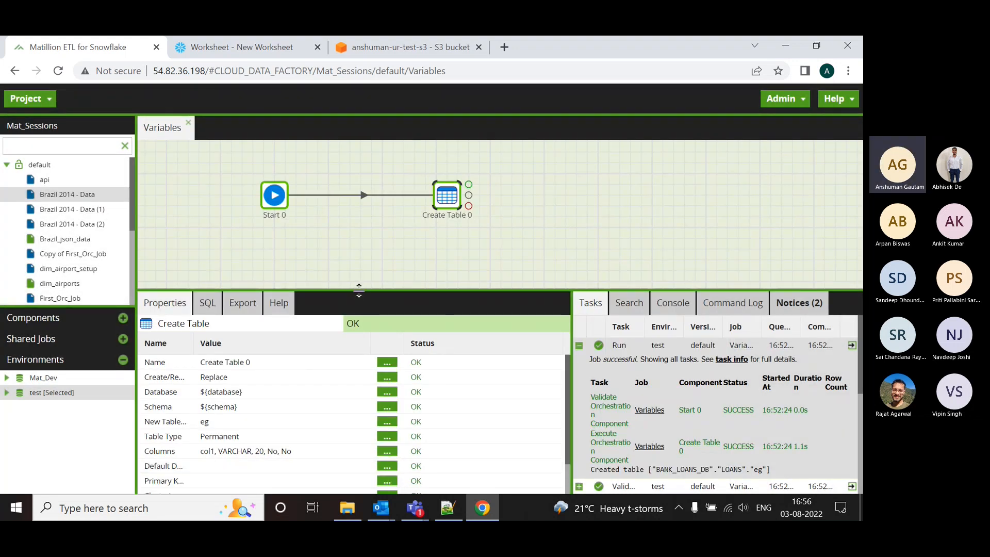
Move Create Table 0 down below Start 0 and add a Grid Iterator component just above it.
drag(446, 203, 363, 262)
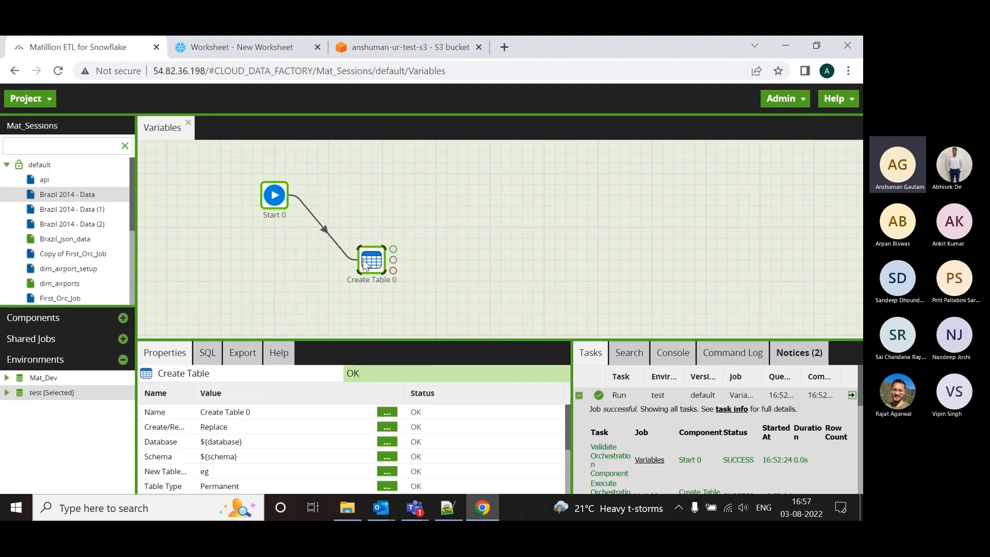
click(123, 325)
click(60, 341)
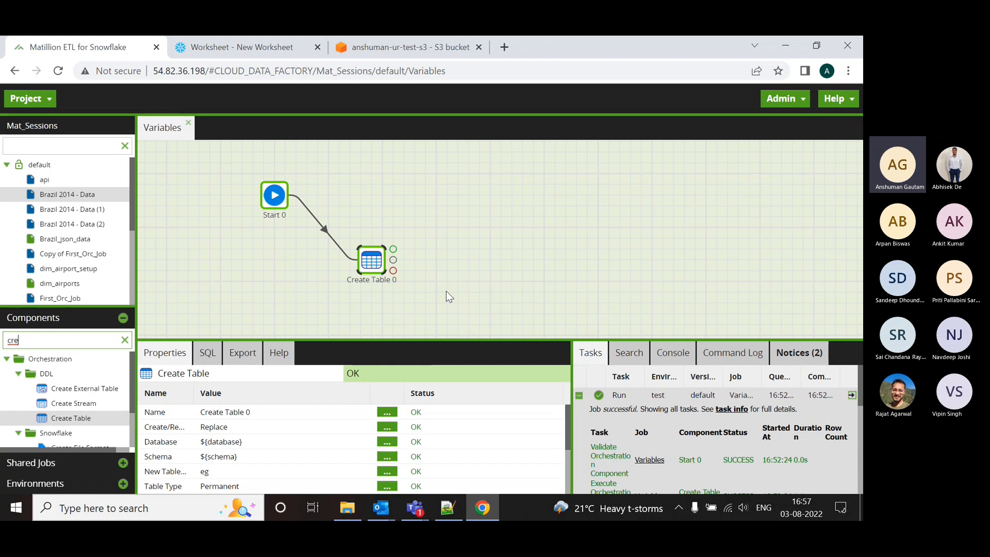
double_click(10, 340)
text(gri)
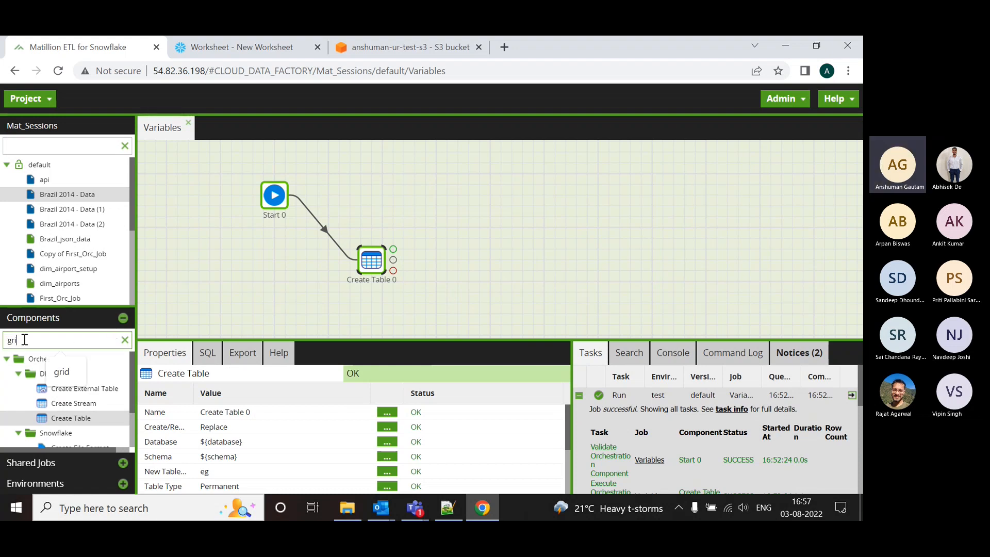
text(d)
drag(77, 434, 376, 213)
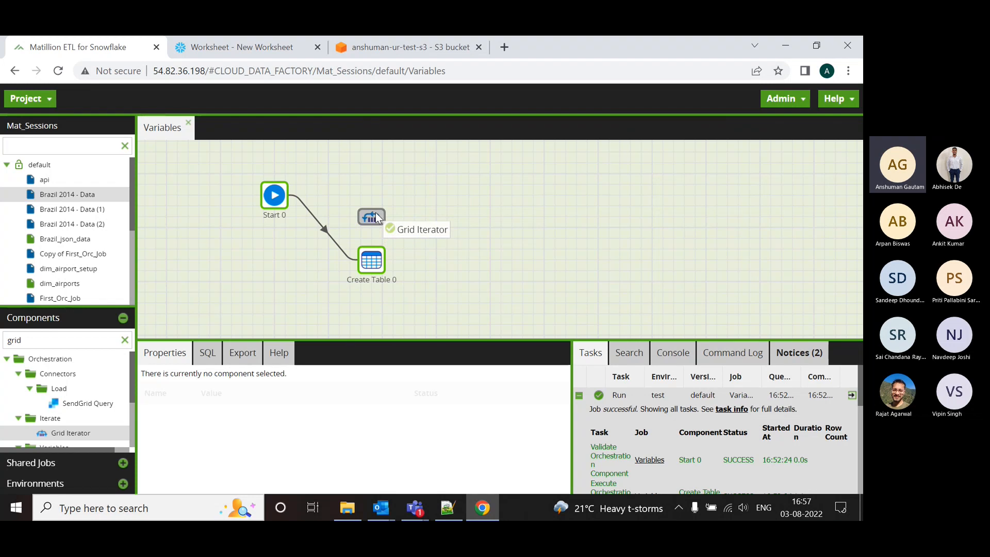
drag(376, 213, 379, 200)
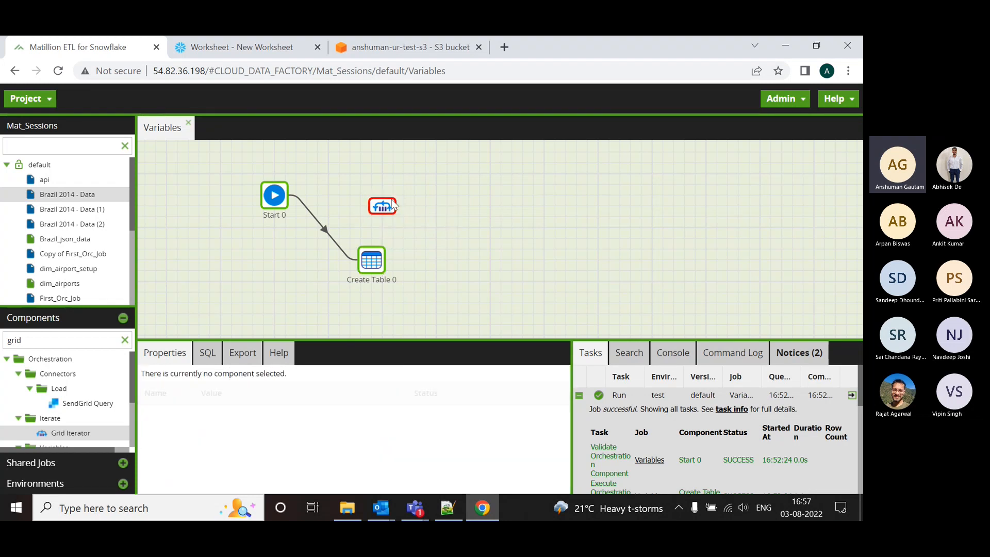
Attach the Grid Iterator to Create Table 0 so that it wraps the component on the path from Start 0.
click(382, 216)
drag(382, 221, 379, 261)
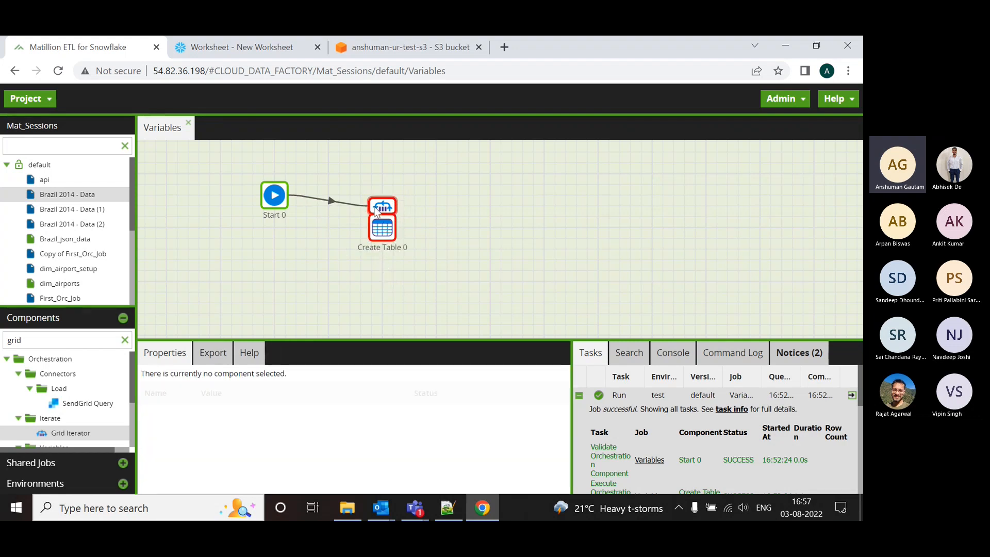
click(384, 233)
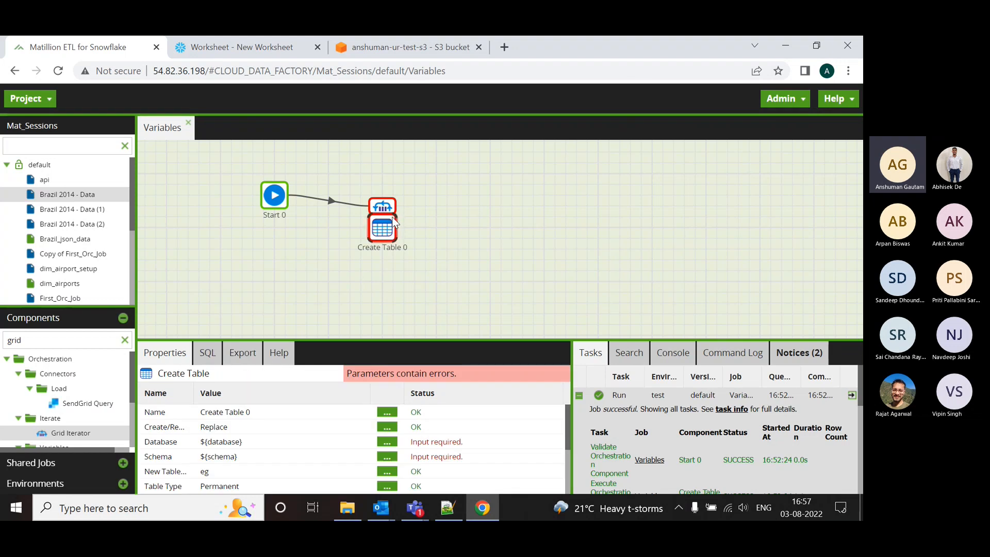
Set the Grid Iterator's grid variable to Tabledetails.
click(384, 207)
drag(393, 340, 410, 276)
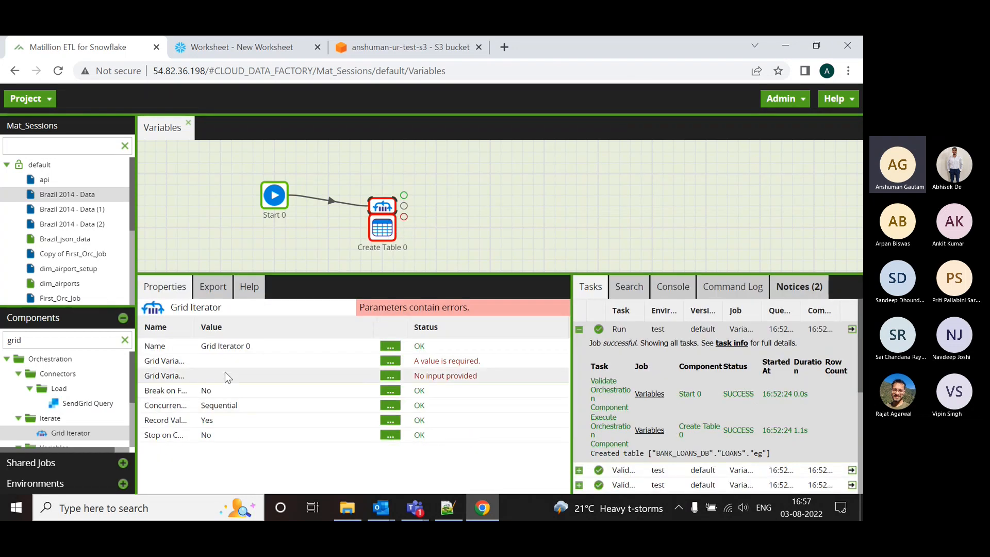
click(390, 361)
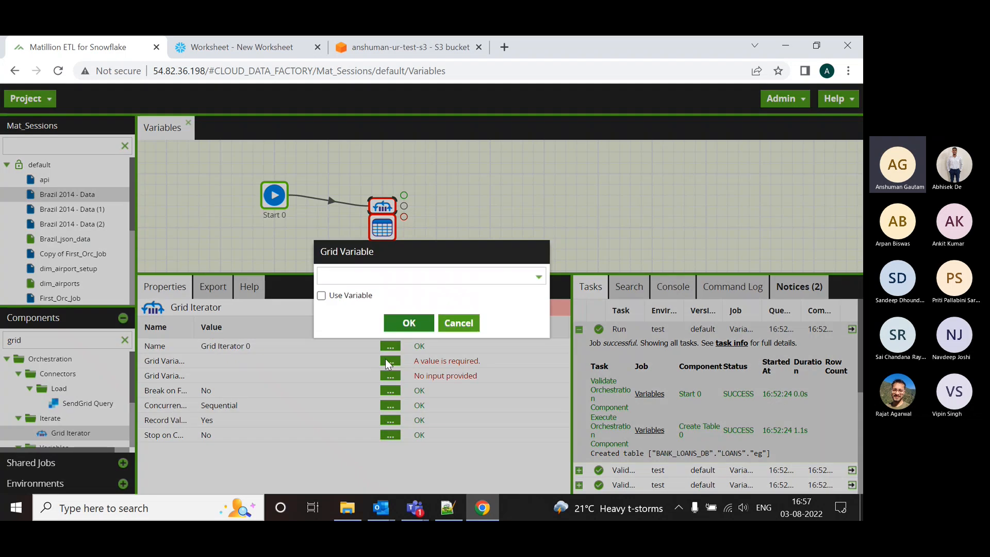
click(536, 280)
click(501, 291)
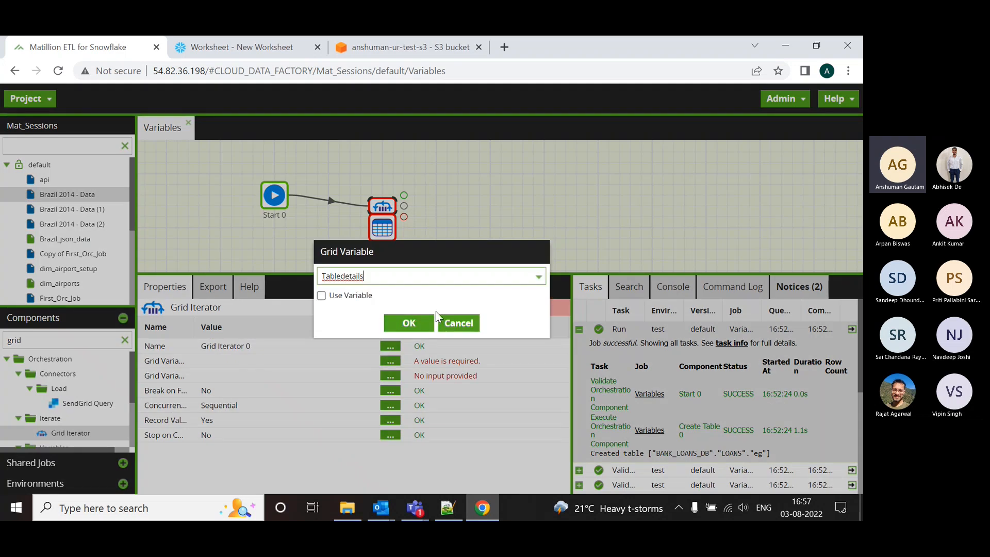
click(411, 323)
Add a row to the Grid Iterator's variable mapping that maps the database grid column to the database variable.
click(391, 376)
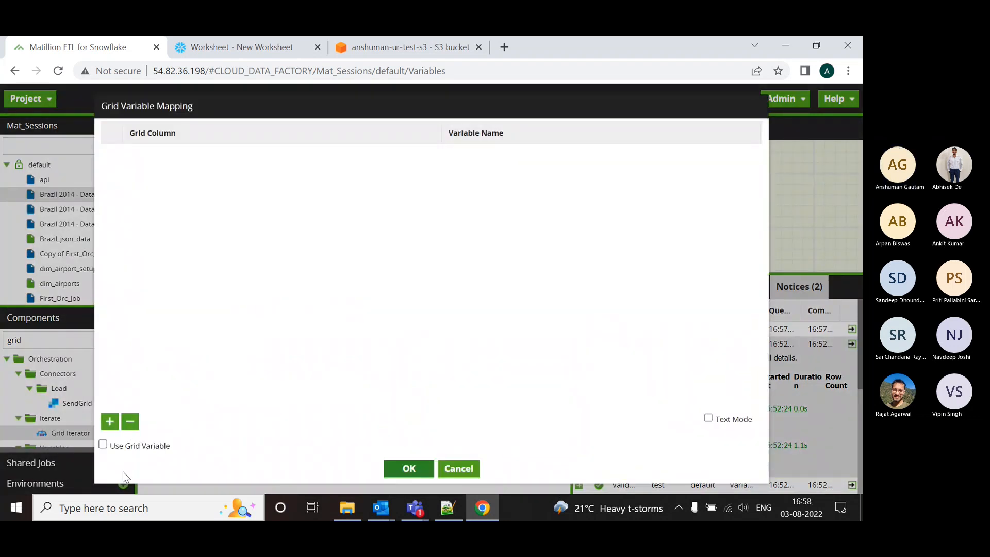
click(109, 421)
click(239, 155)
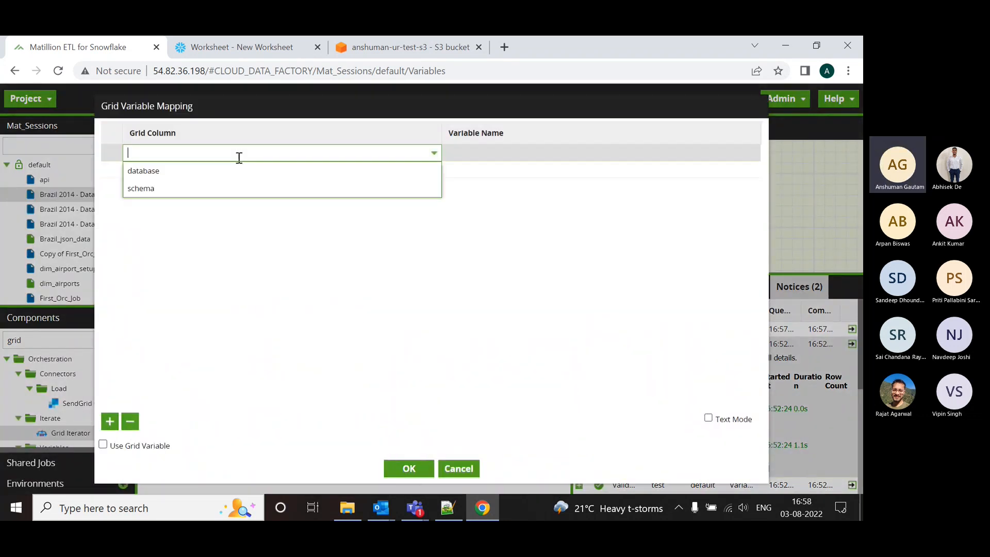
click(242, 171)
click(516, 149)
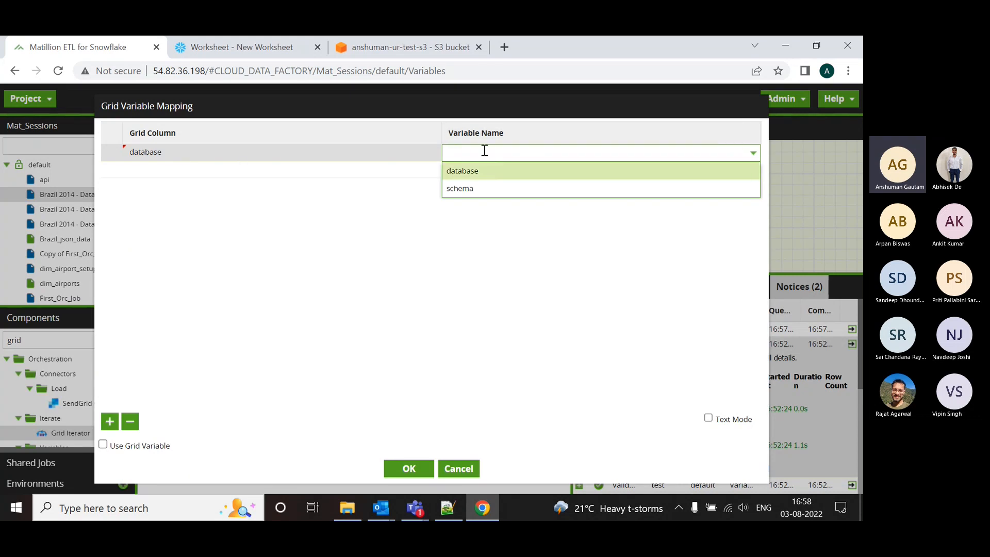
click(484, 171)
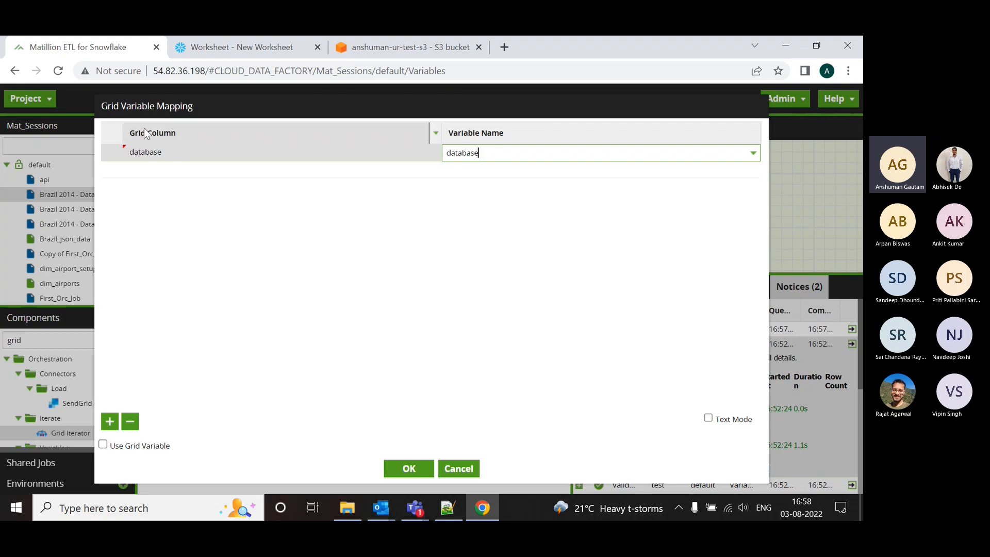
Add a second mapping row linking the schema grid column to the schema variable and save the Grid Iterator's mapping.
click(212, 172)
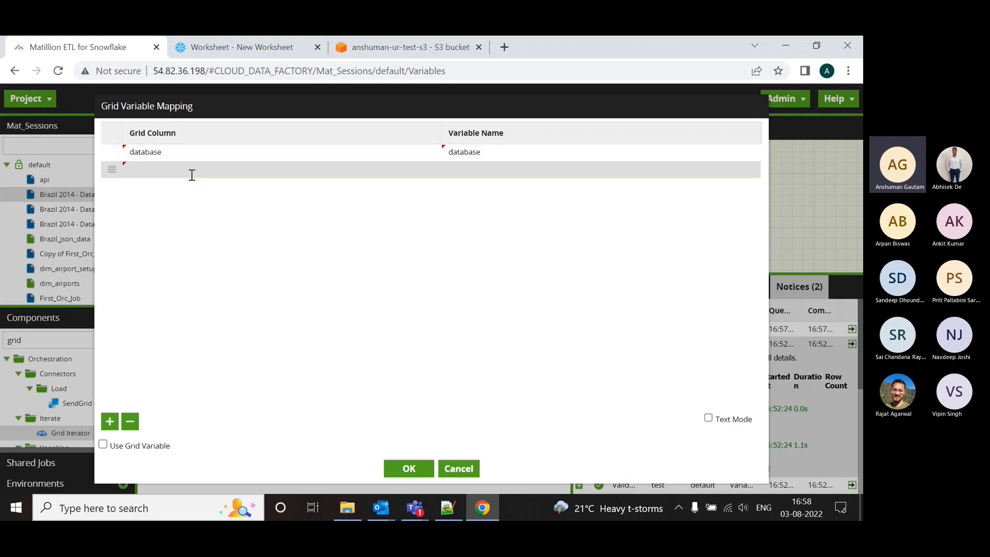
click(192, 206)
click(520, 167)
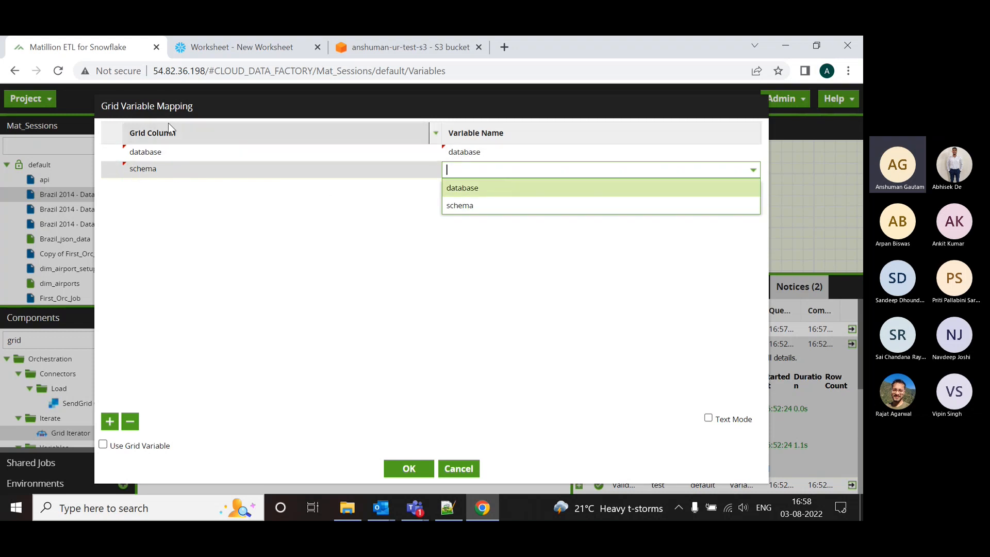
click(482, 207)
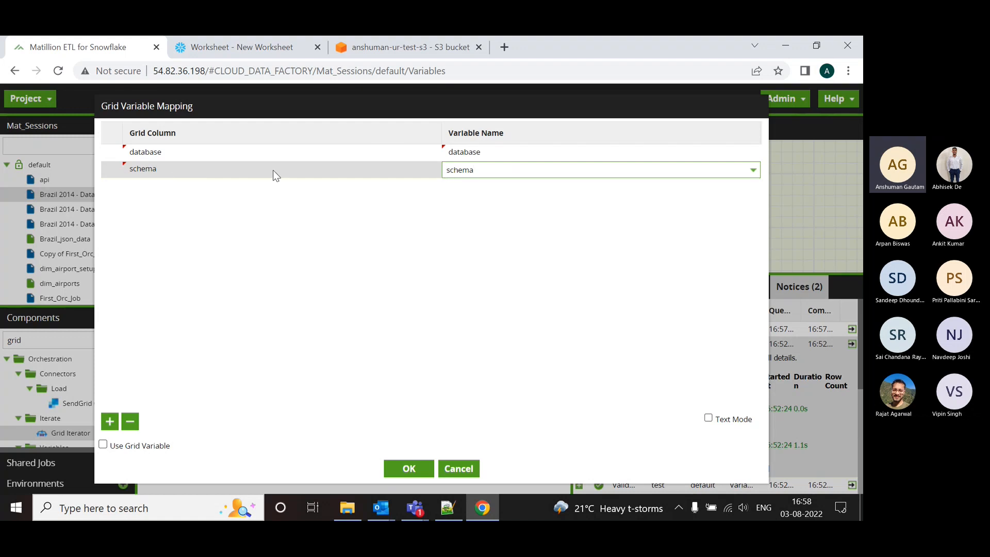
click(417, 468)
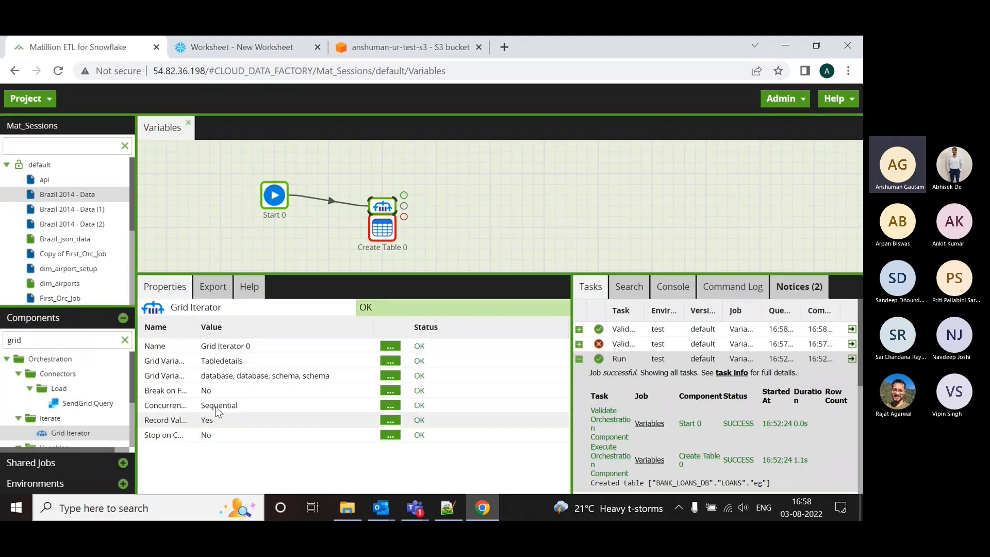
Reselect ${database} as the Database and ${schema} as the Schema of Create Table 0.
drag(442, 280, 442, 366)
click(387, 238)
drag(526, 368, 530, 269)
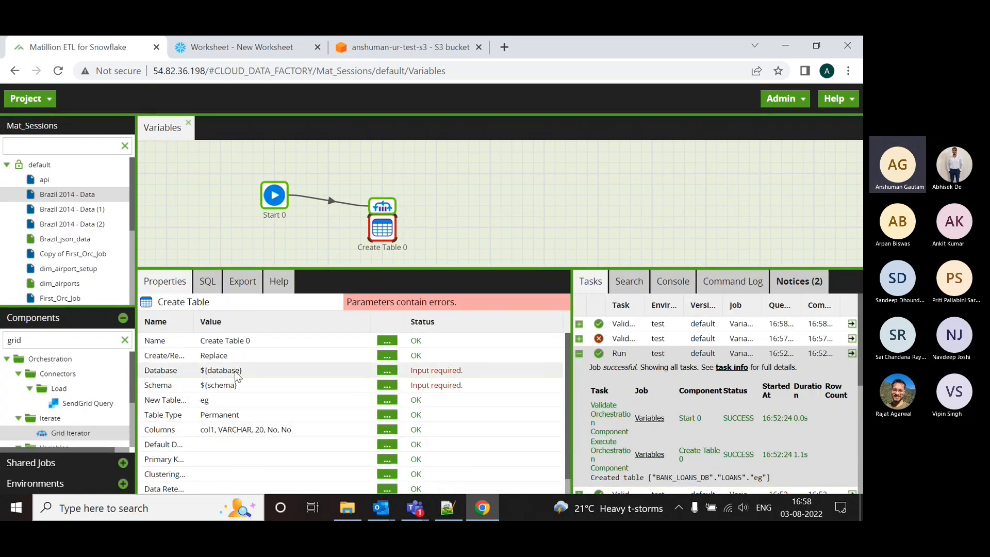
click(386, 370)
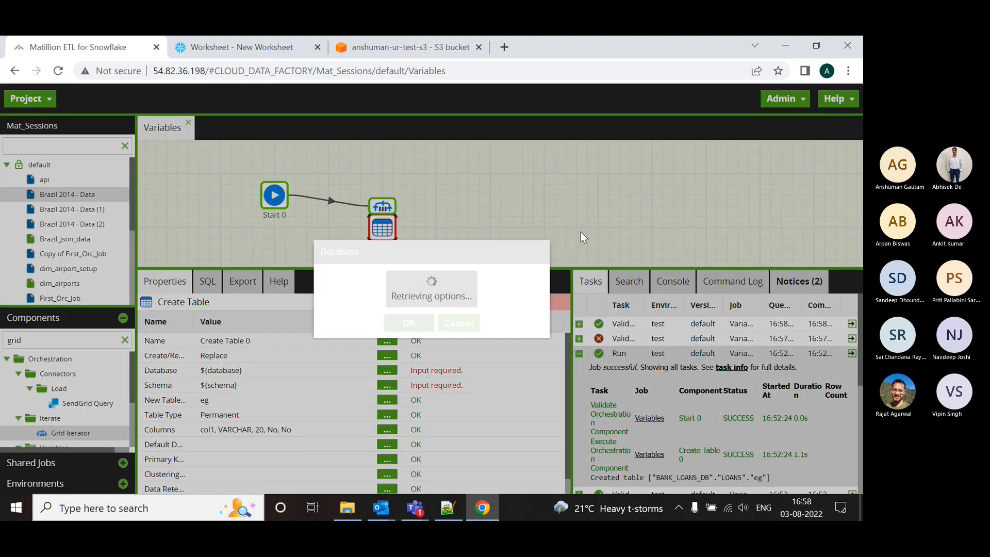
click(530, 276)
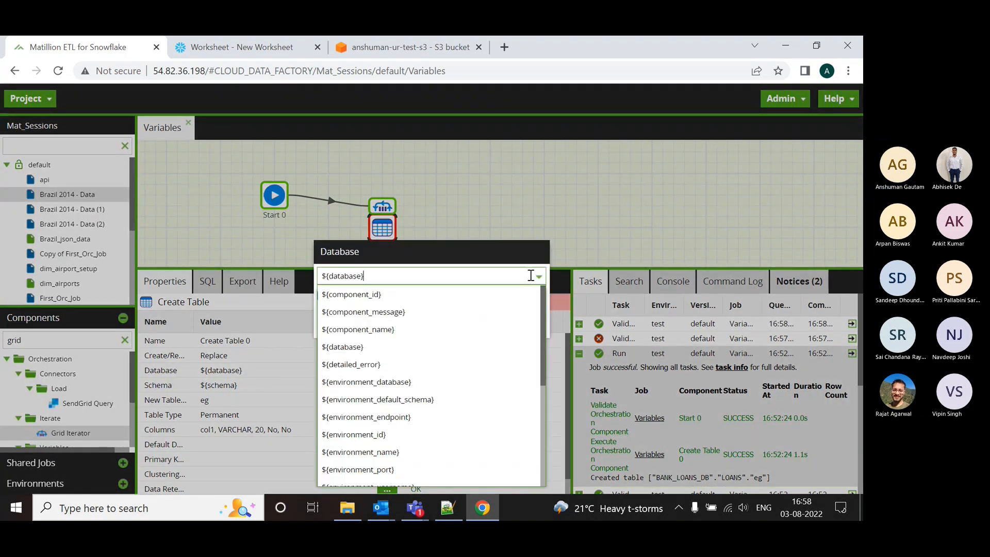
click(463, 348)
click(405, 323)
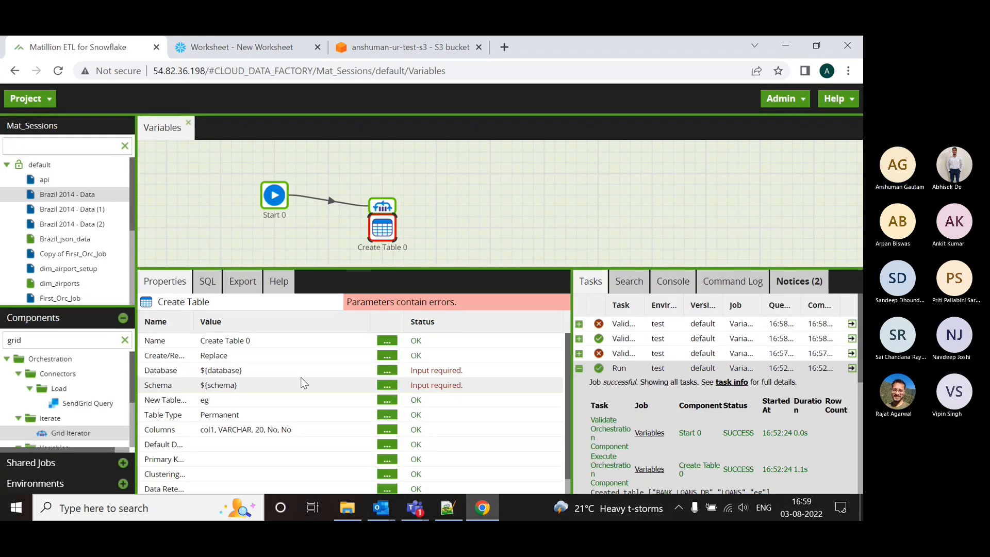
click(387, 386)
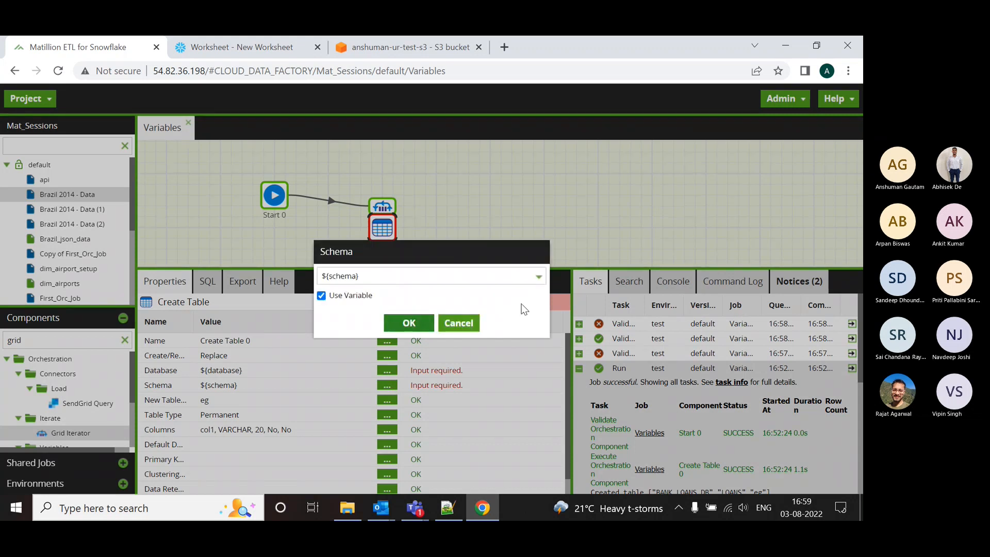
click(536, 286)
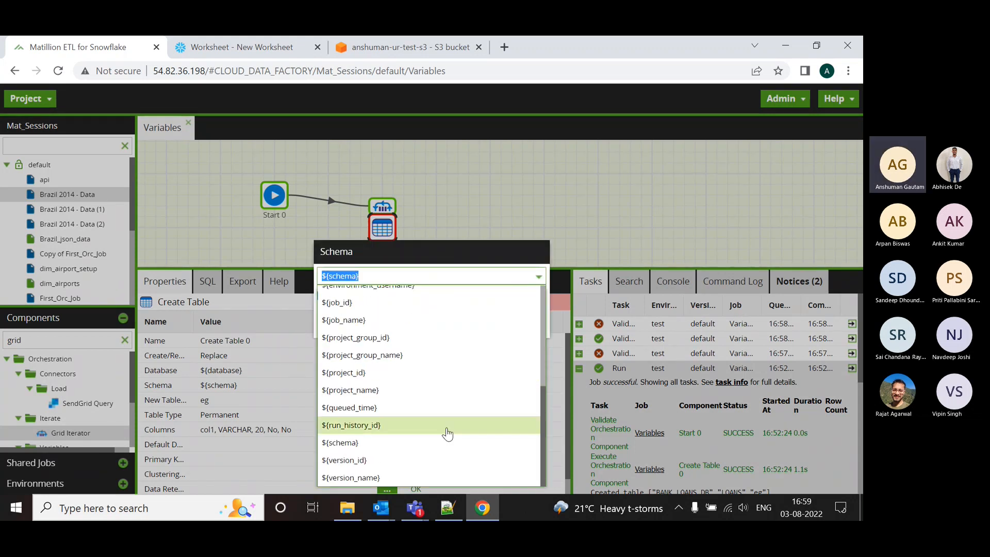
click(448, 433)
click(415, 333)
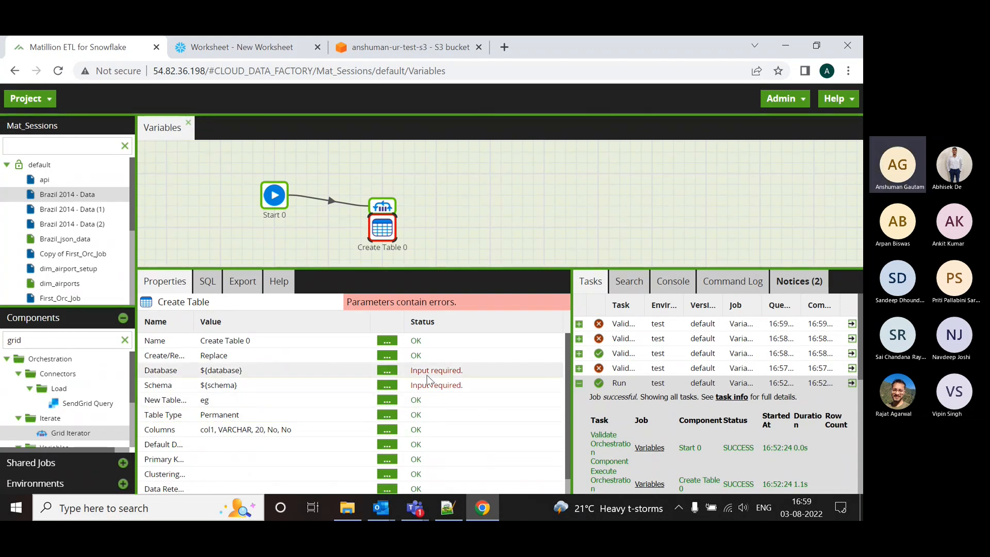
Turn Use Variable off and back on for Create Table 0's Database and choose ${database} again.
scroll(434, 384, down, 1)
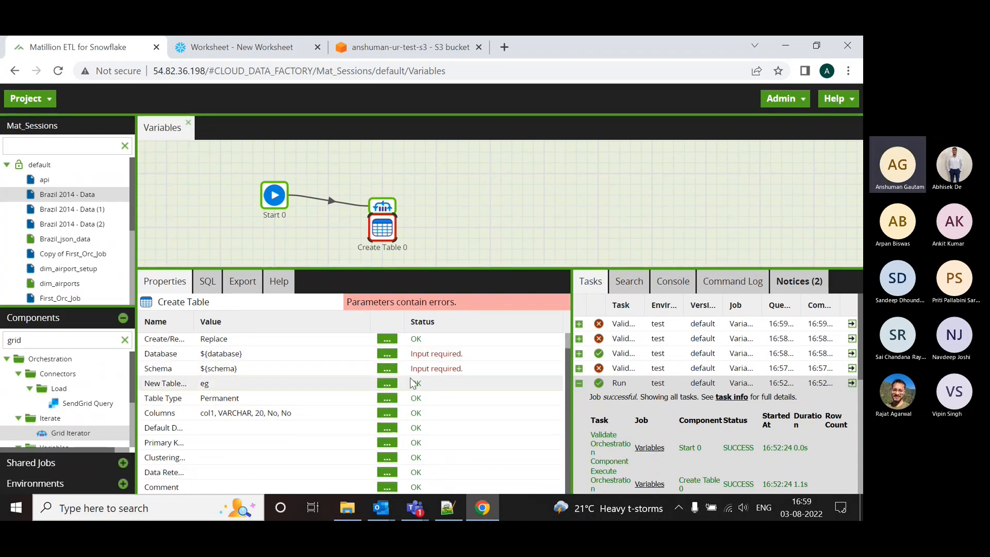
click(382, 355)
click(322, 297)
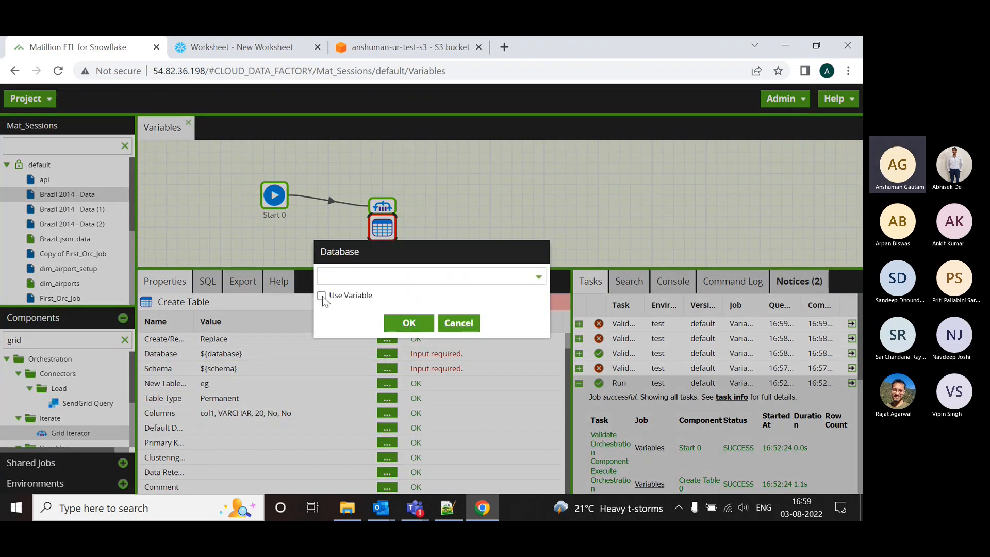
click(322, 297)
click(516, 278)
click(457, 347)
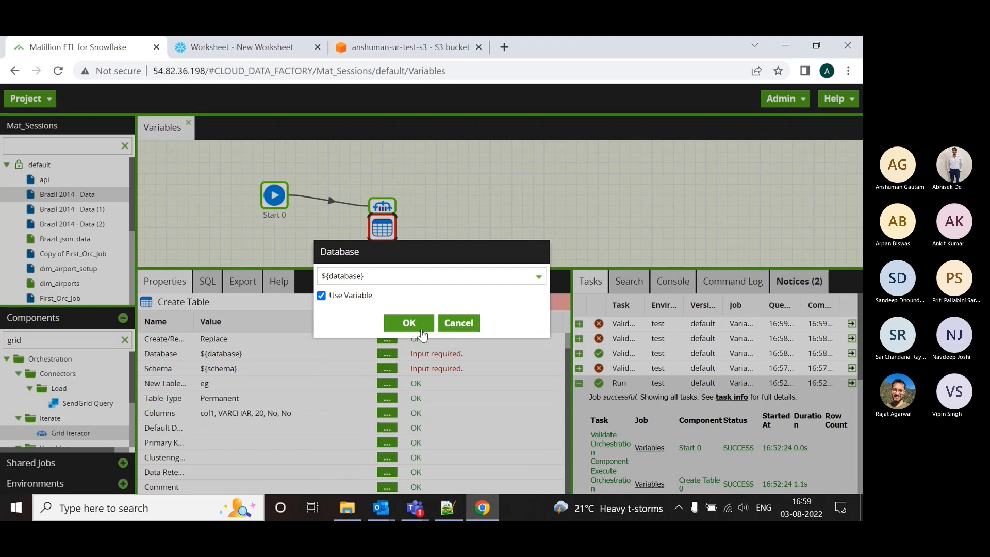
click(421, 330)
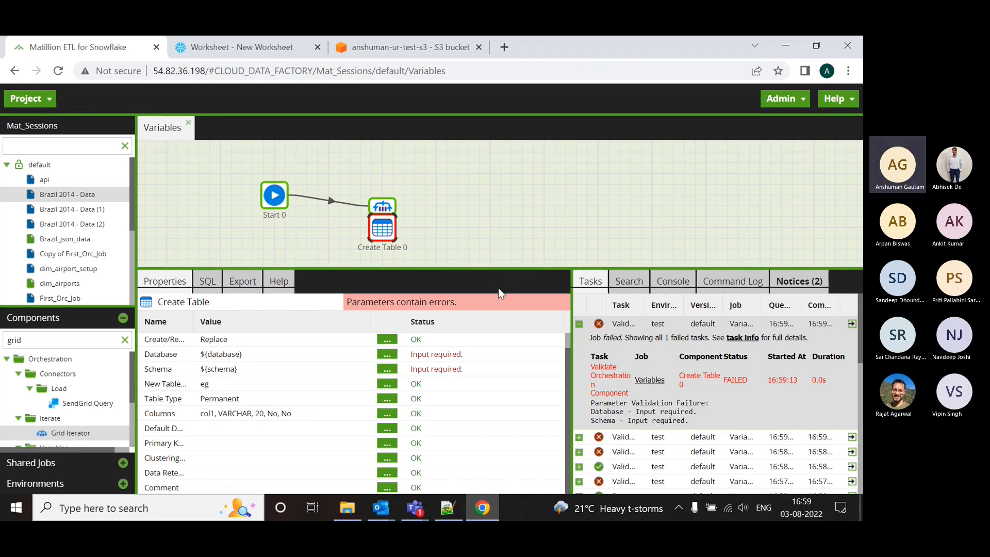
Set Create Table 0's new table name to egg and check its column definition.
drag(498, 268, 498, 288)
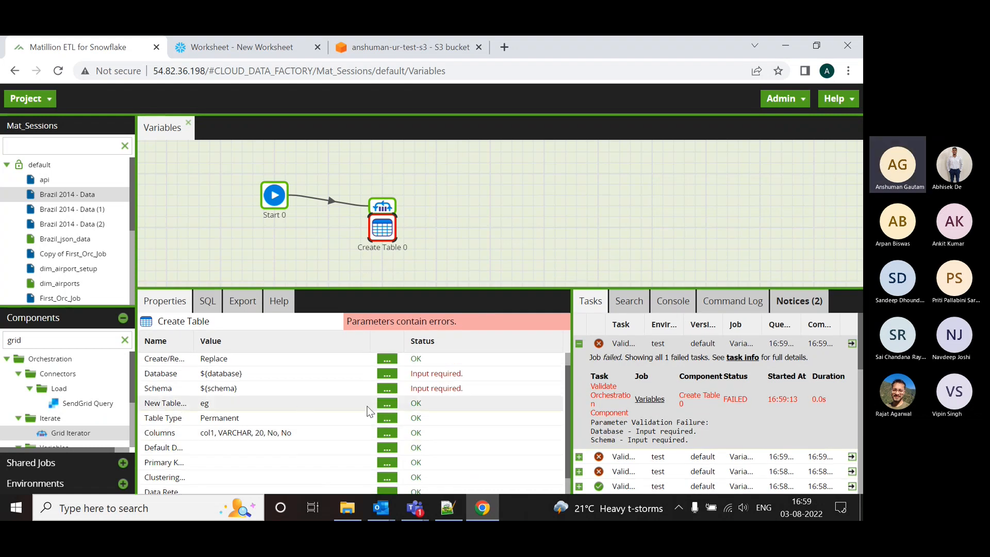
click(387, 403)
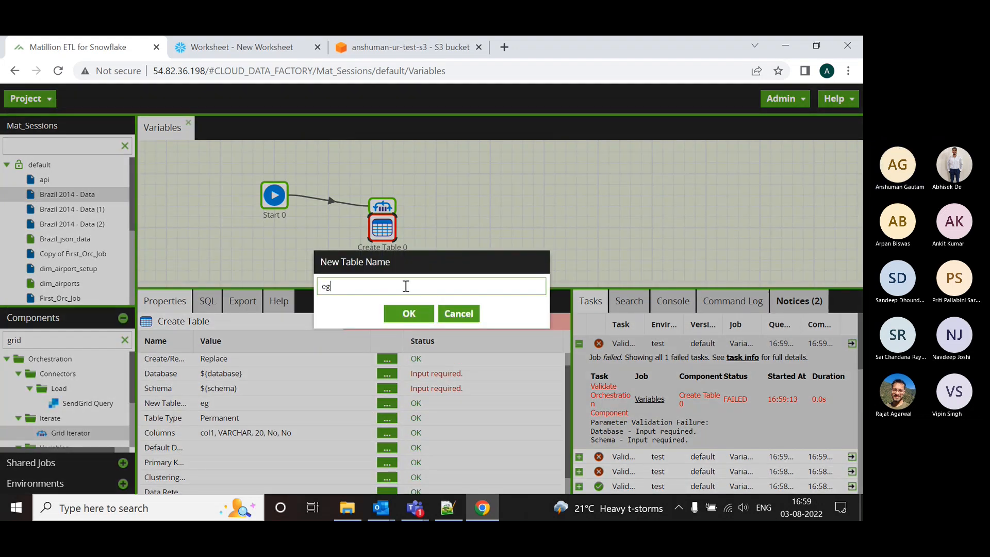
text(g)
click(409, 314)
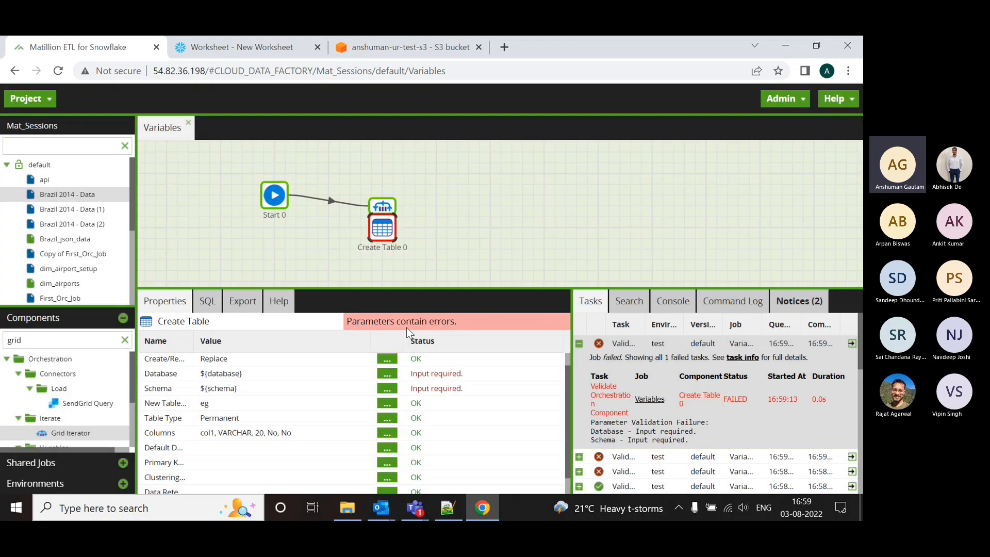
click(386, 433)
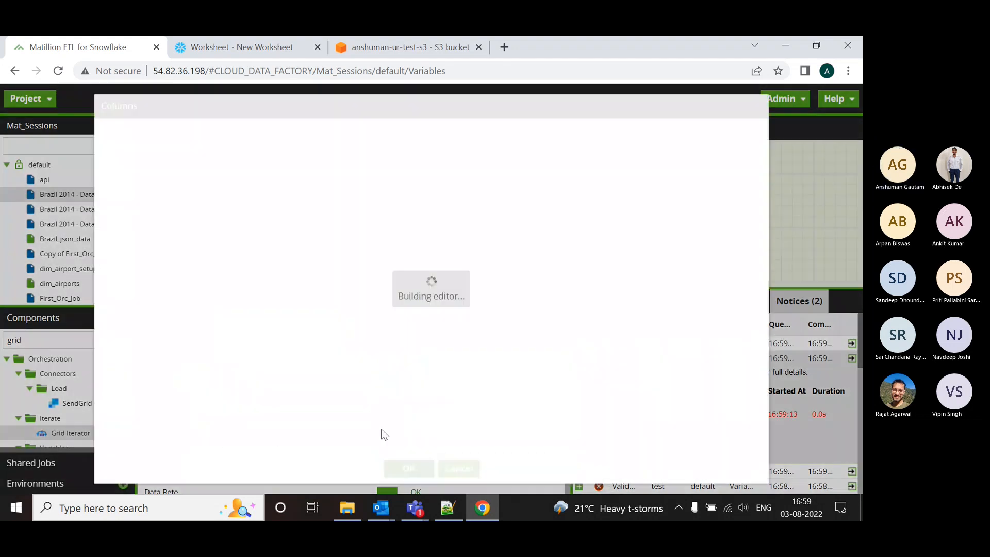
click(409, 468)
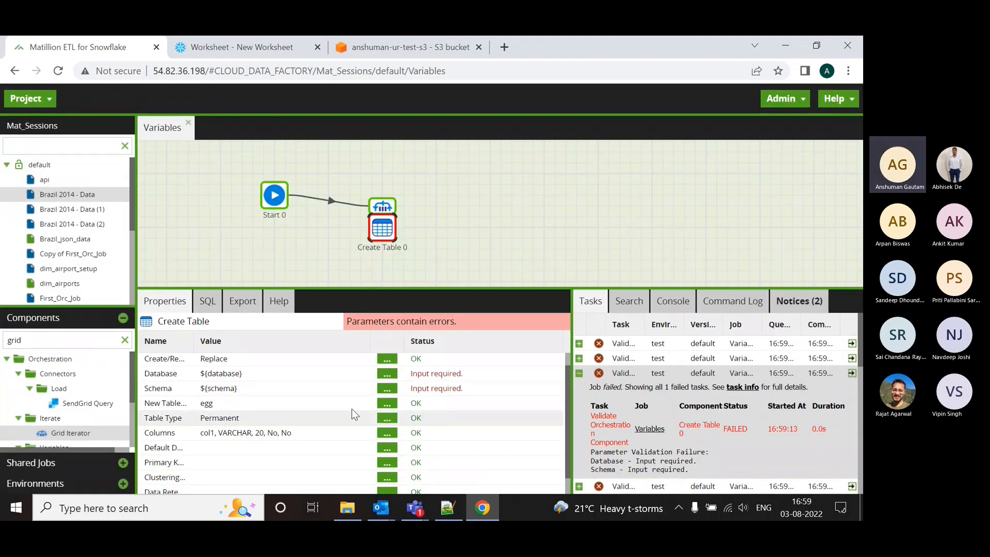
scroll(360, 417, down, 1)
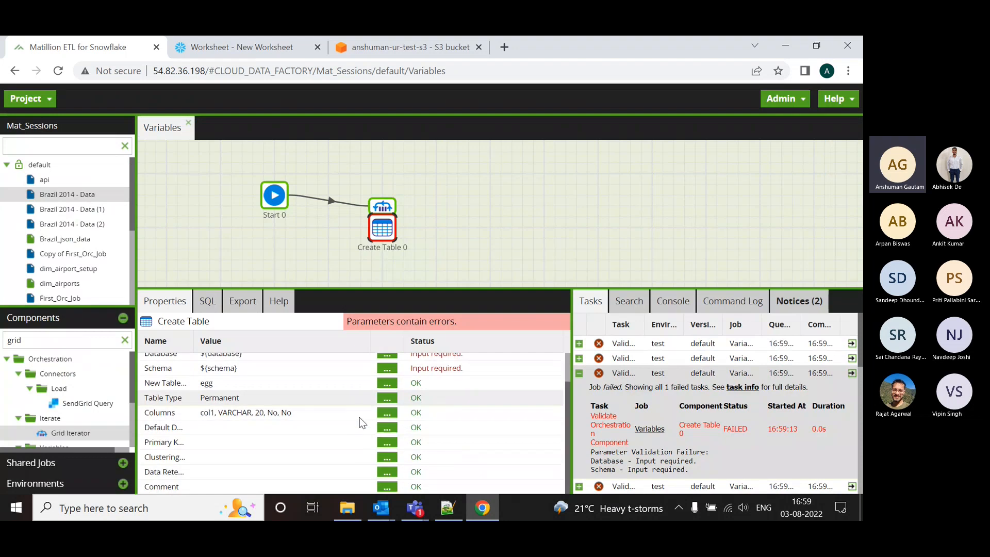
Check the Grid Iterator's mapping of grid columns to variables.
click(382, 206)
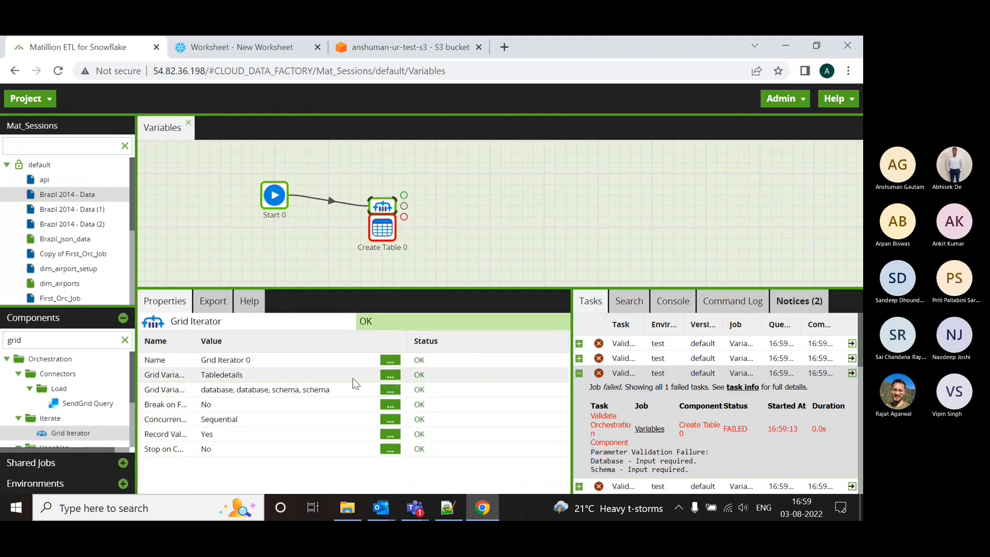
click(390, 389)
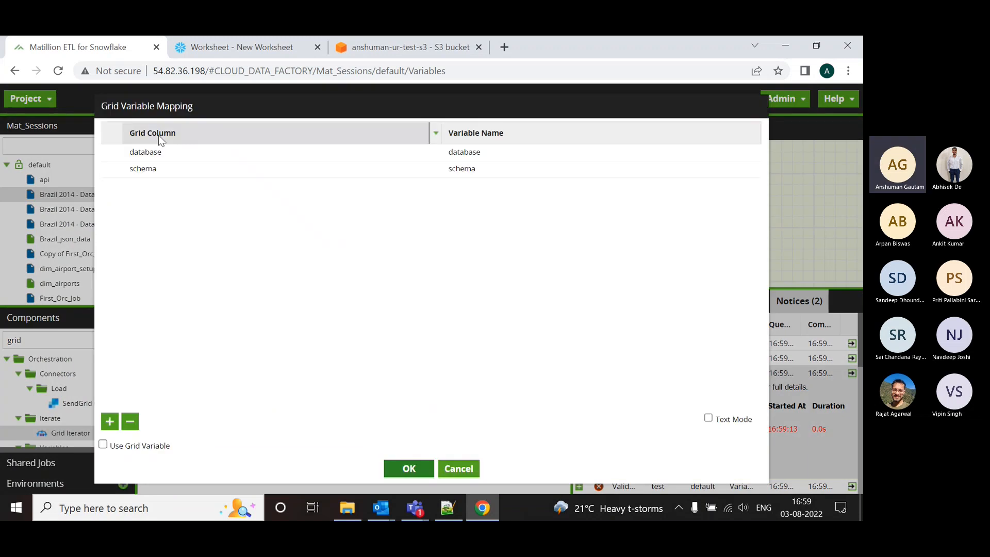
click(408, 468)
Rename the environment variables database and schema as Database and Schema.
click(29, 98)
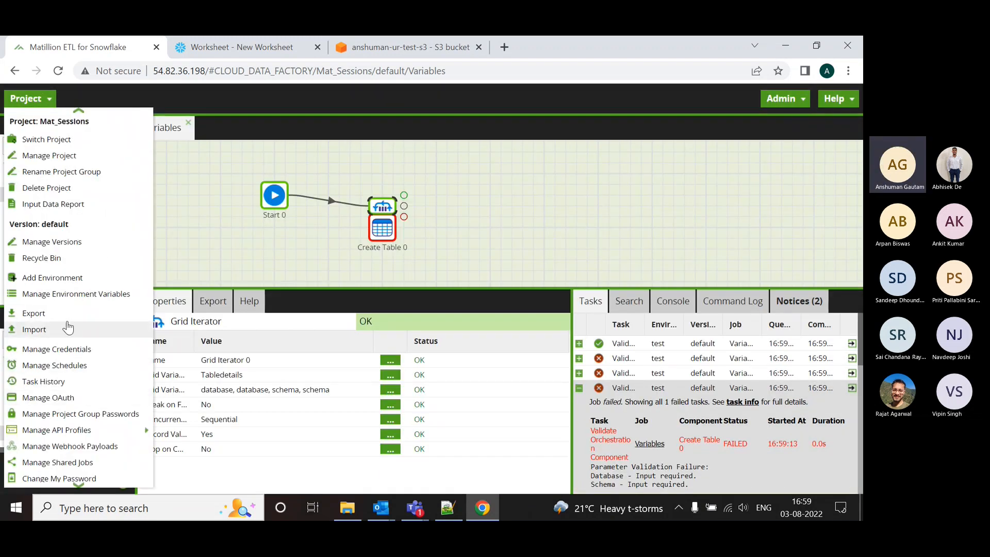
click(70, 295)
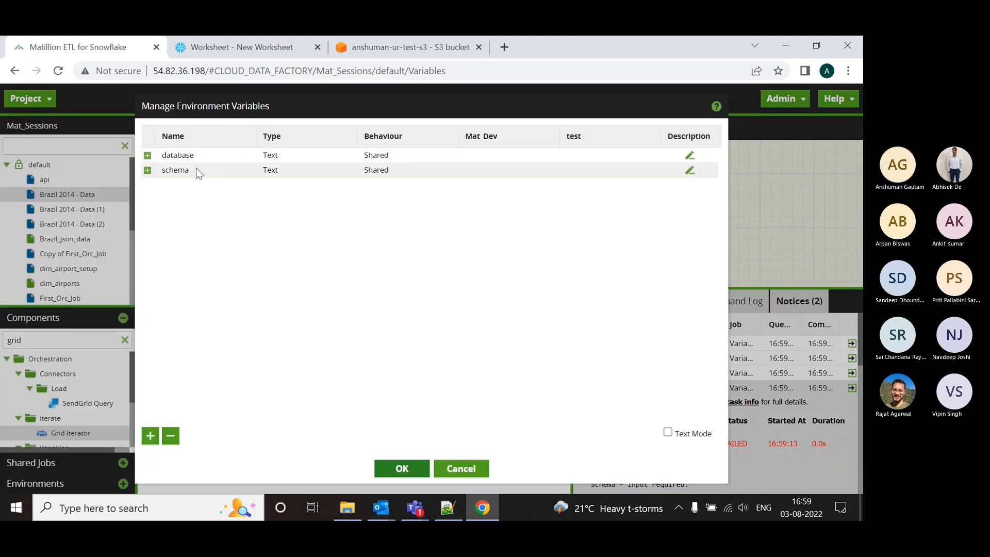
double_click(173, 155)
click(163, 155)
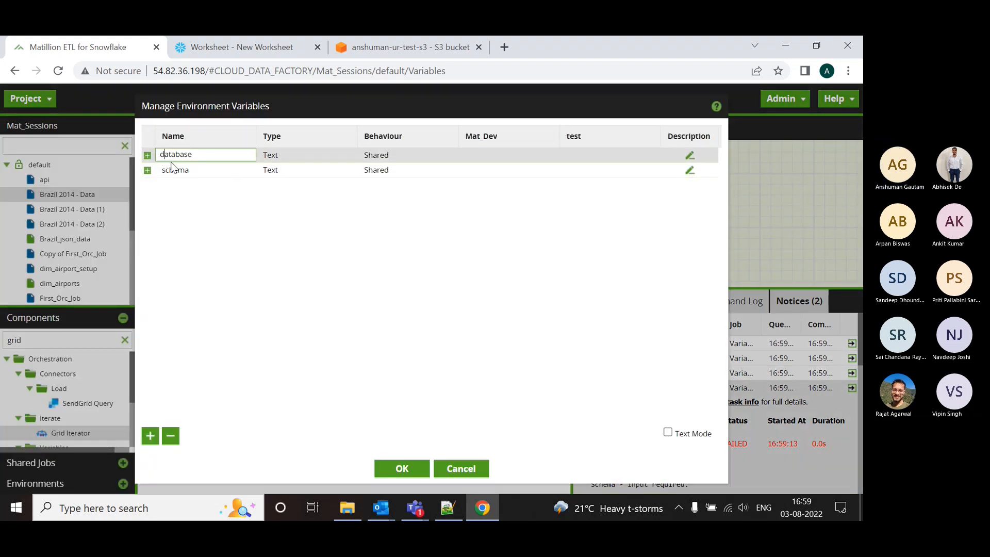
key(BackSpace)
text(D)
click(166, 171)
double_click(166, 172)
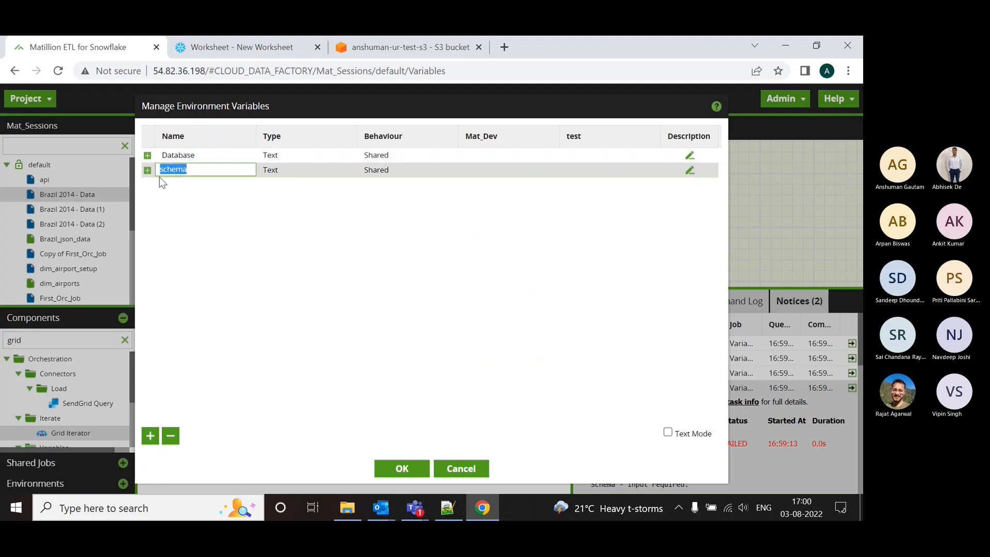
click(163, 170)
text(S)
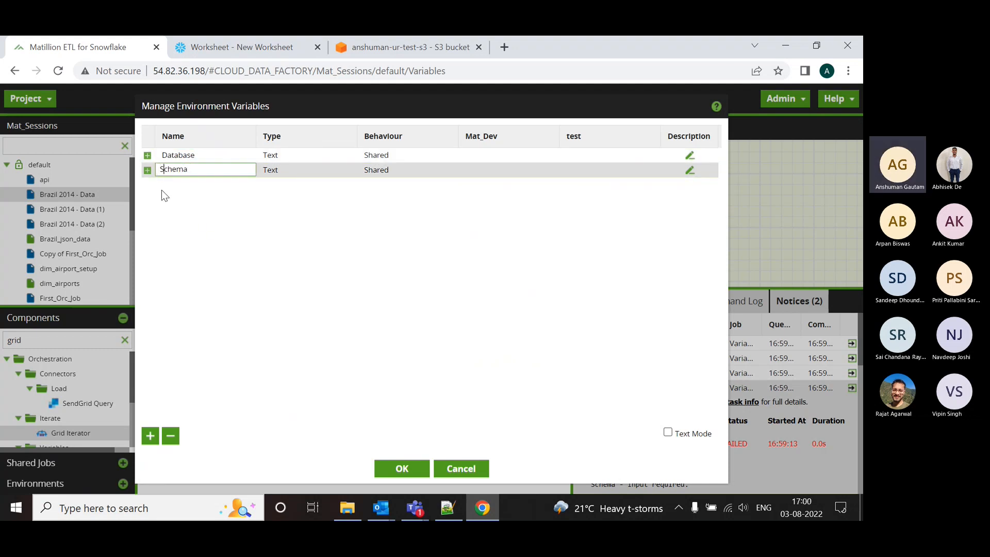
click(397, 469)
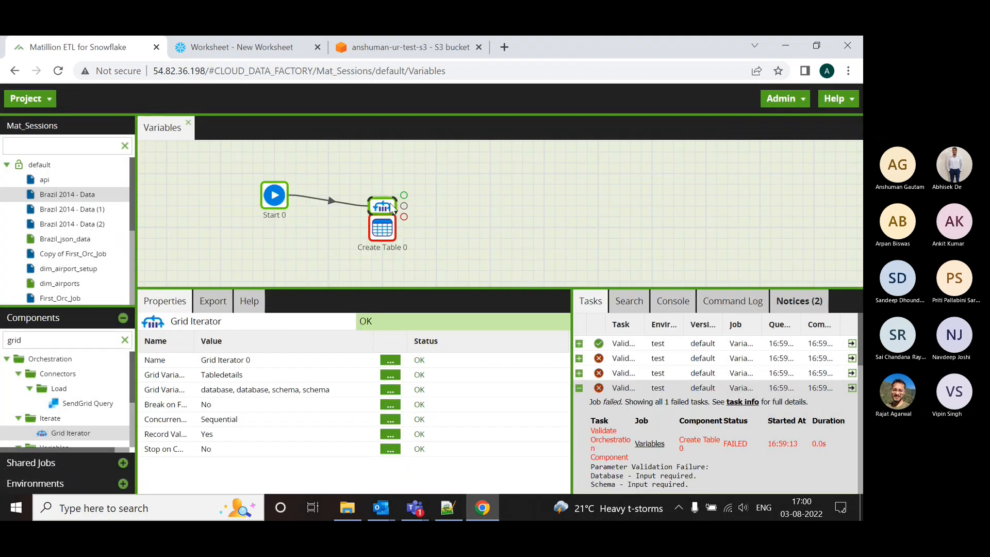
Remap the Grid Iterator's database and schema grid columns to the variables Database and Schema.
click(383, 391)
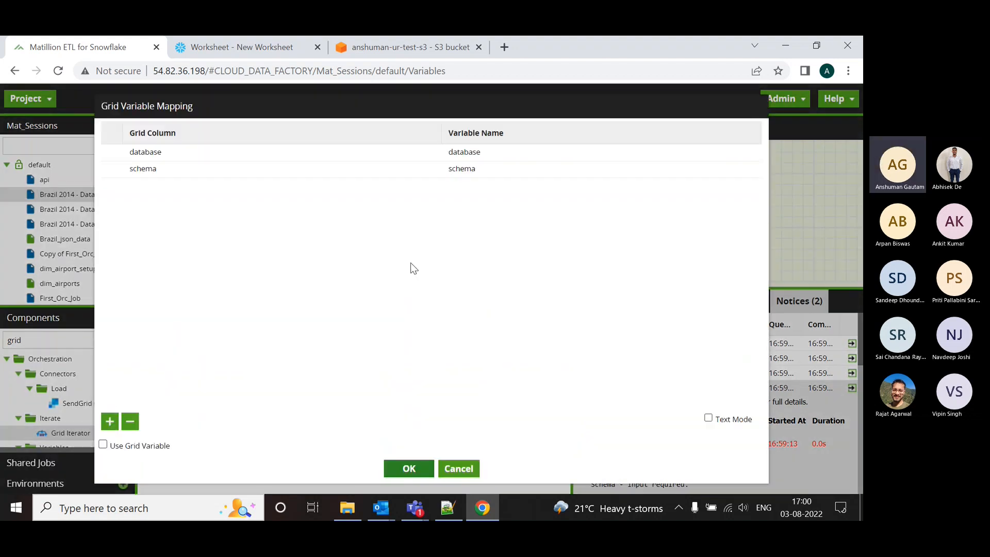
click(490, 151)
click(489, 170)
click(489, 171)
click(481, 205)
click(412, 469)
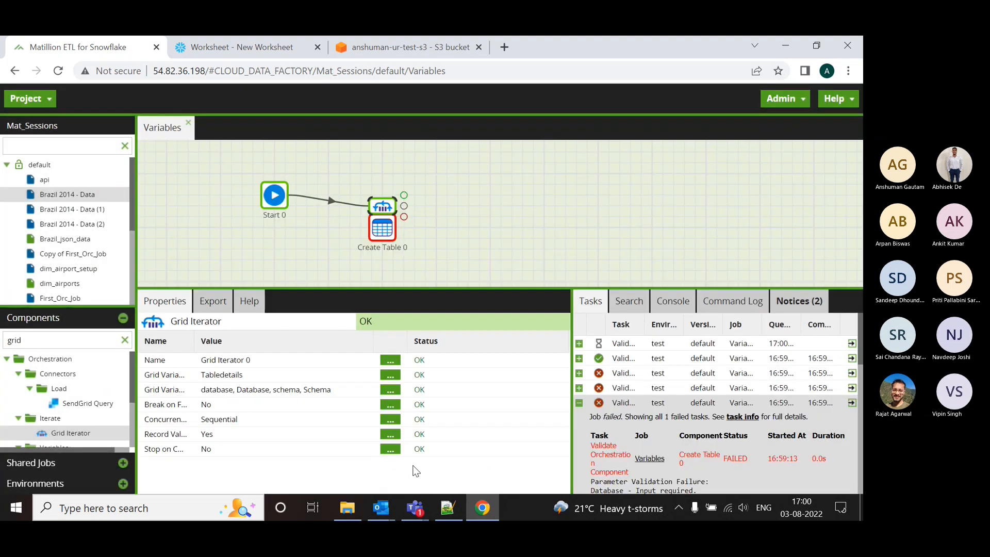
Set Create Table 0's Database to the variable ${Database}.
click(391, 228)
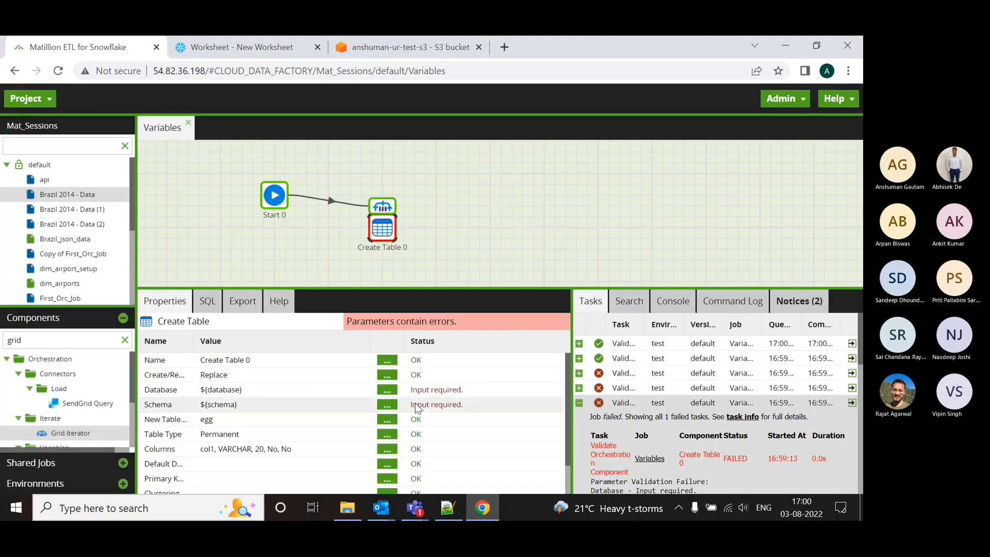
click(388, 390)
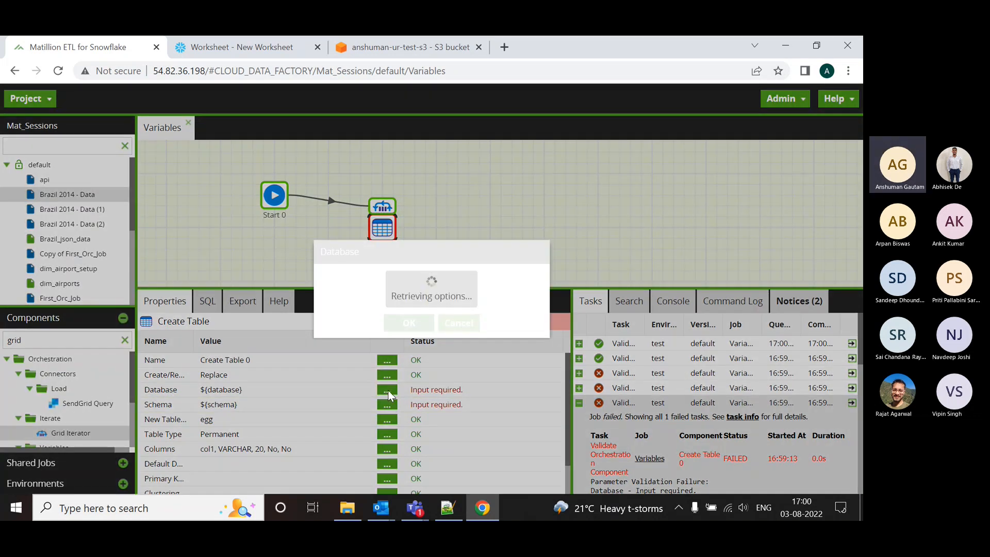
click(537, 277)
click(391, 360)
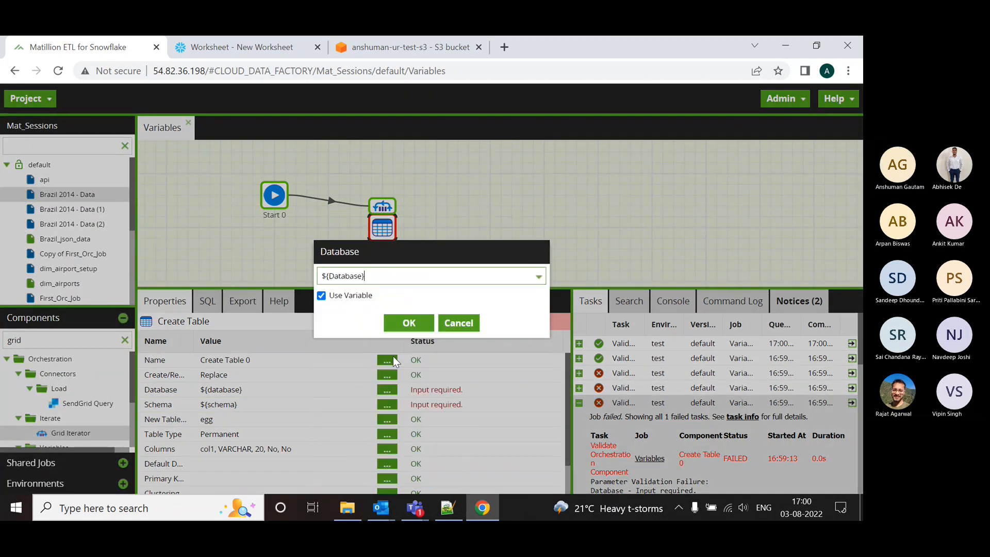
click(409, 324)
Set Create Table 0's Schema to the variable ${Schema} and revalidate the Variables job.
click(391, 404)
click(538, 277)
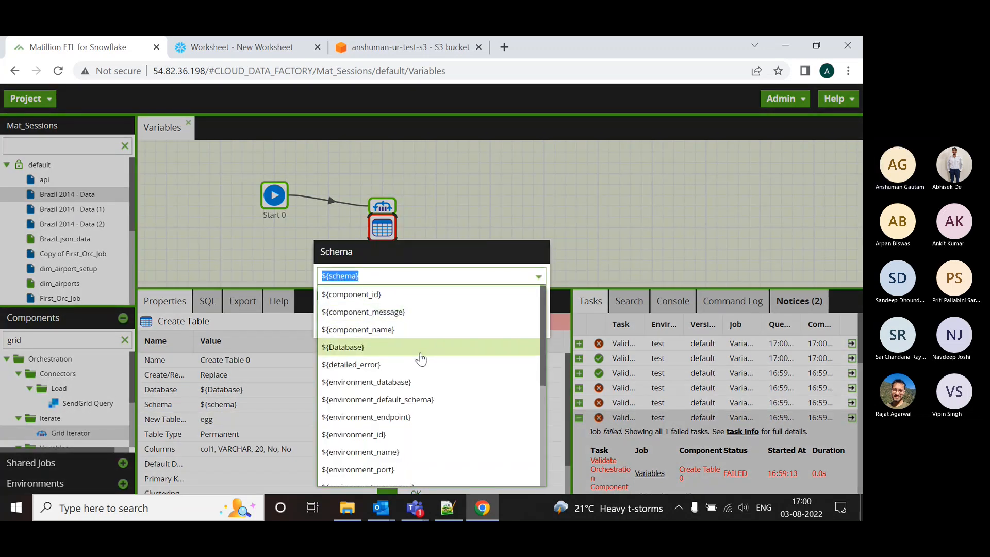
scroll(414, 390, down, 5)
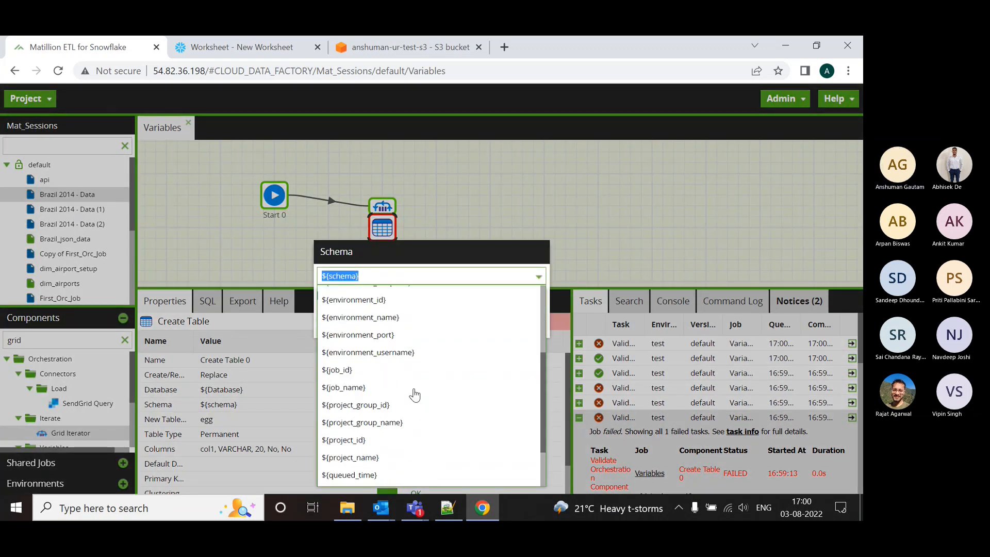
click(402, 443)
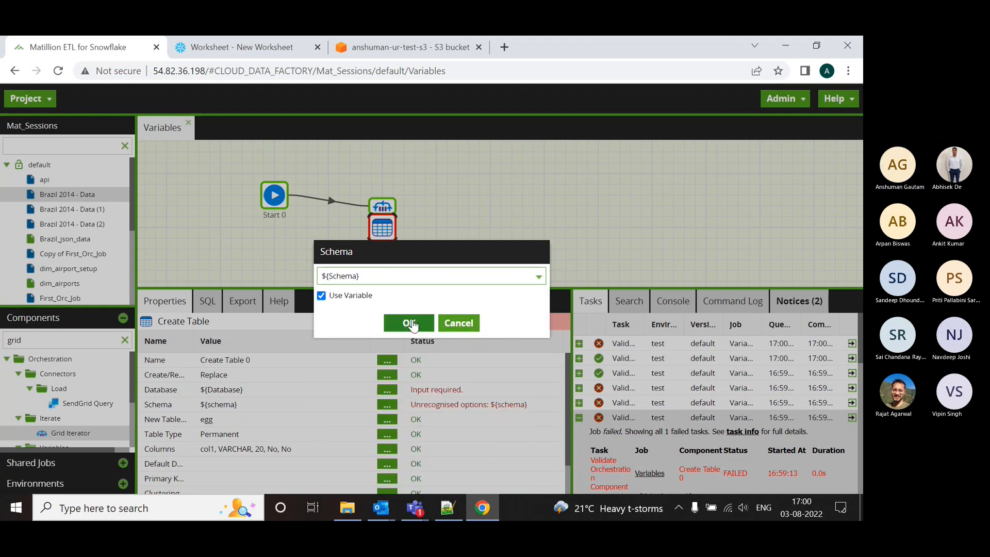
click(407, 323)
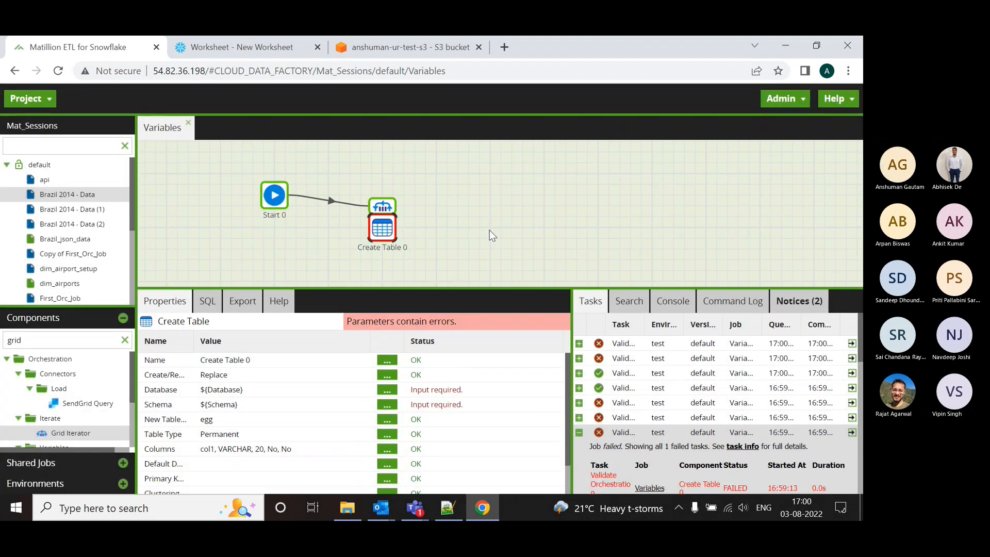
right_click(498, 201)
click(523, 207)
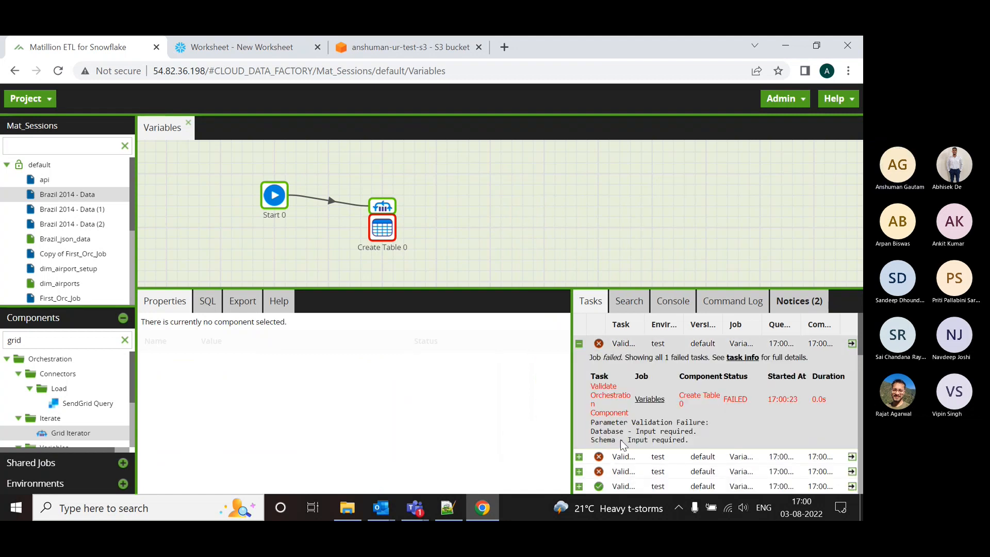
Check the Grid Iterator's properties and the default database and schema values of grid variable Tabledetails.
click(387, 211)
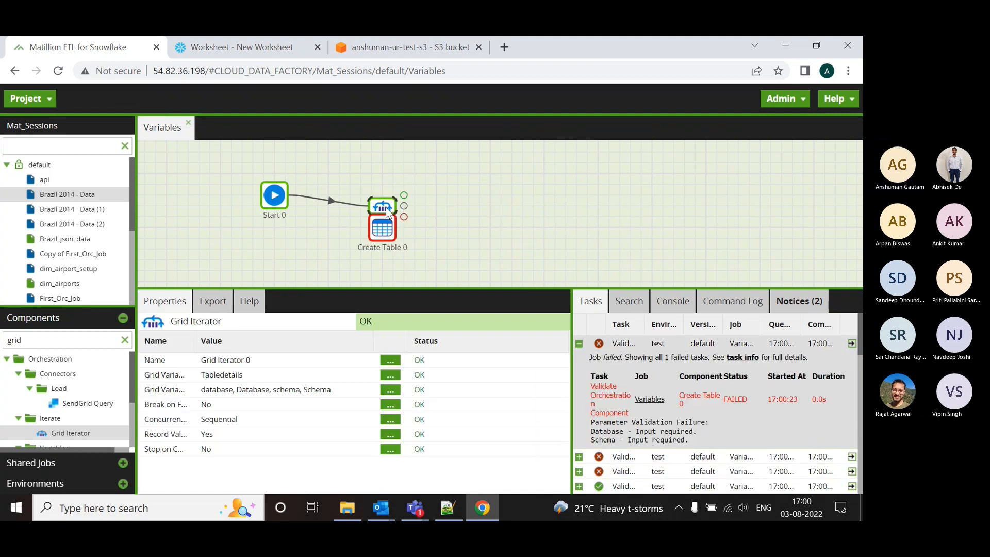
right_click(386, 208)
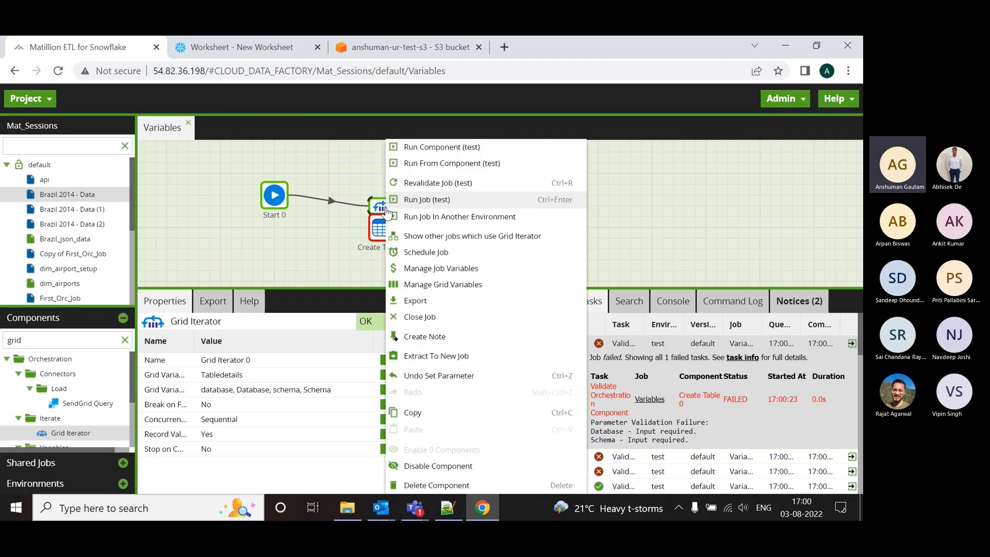
right_click(205, 186)
click(257, 296)
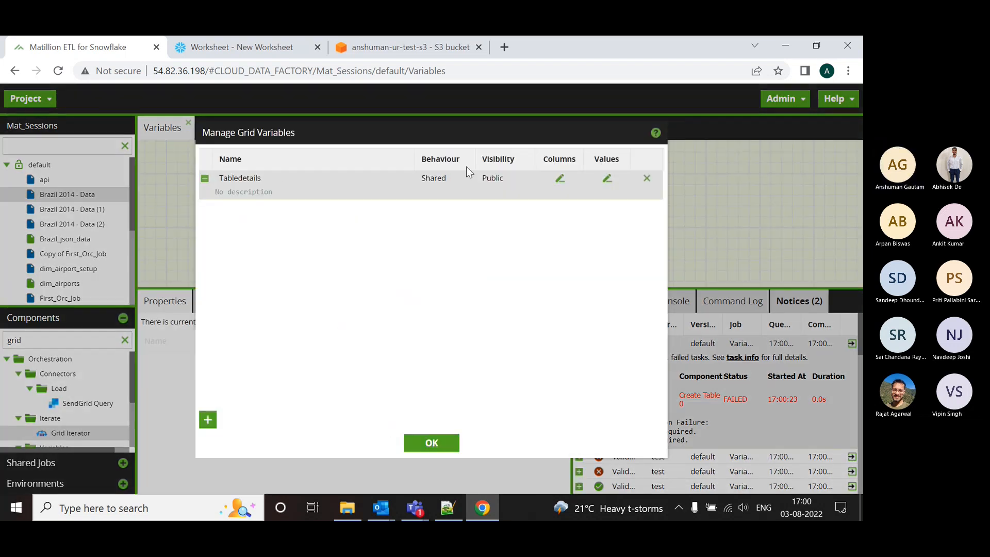
click(607, 179)
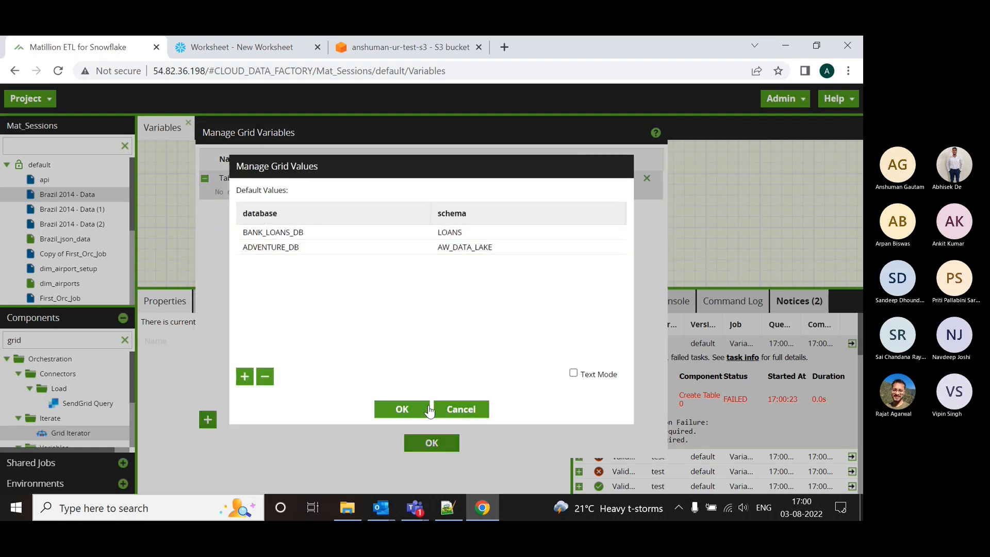
click(402, 409)
click(444, 443)
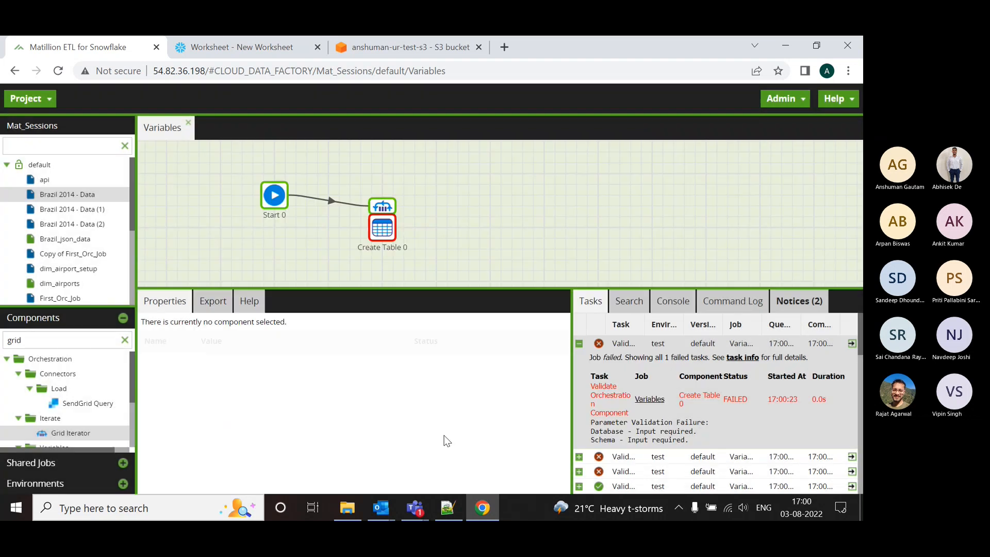
Move the Grid Iterator with its attached Create Table 0 slightly higher on the canvas and display Create Table 0's properties.
click(389, 217)
drag(387, 211, 385, 184)
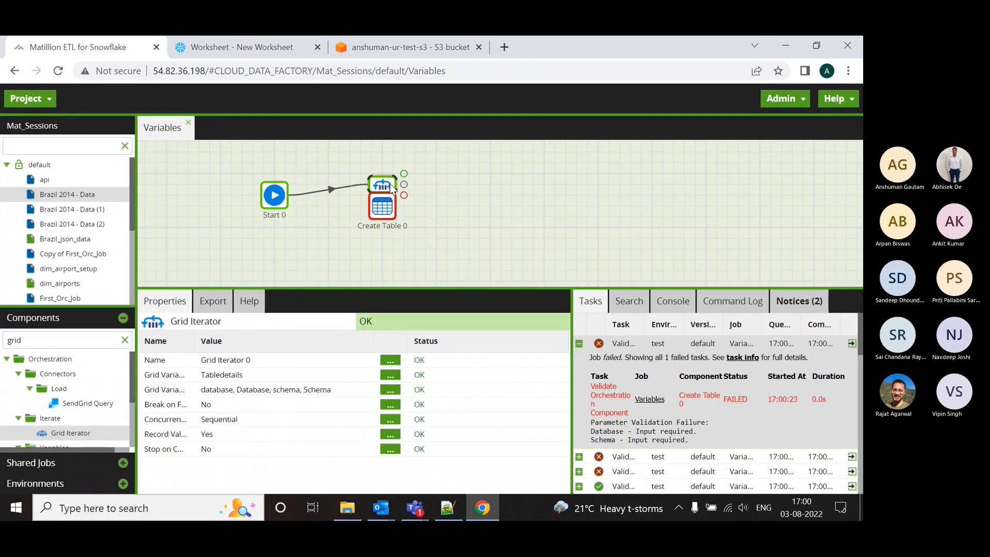
click(385, 184)
click(385, 189)
click(382, 207)
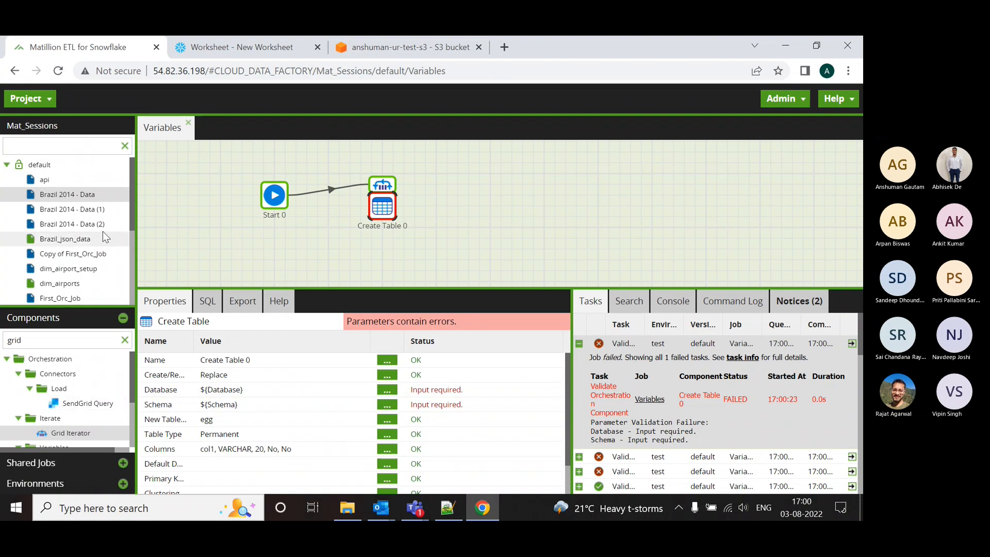
Check the environment variables Database and Schema for default values and the Database variable's description.
click(30, 99)
click(63, 295)
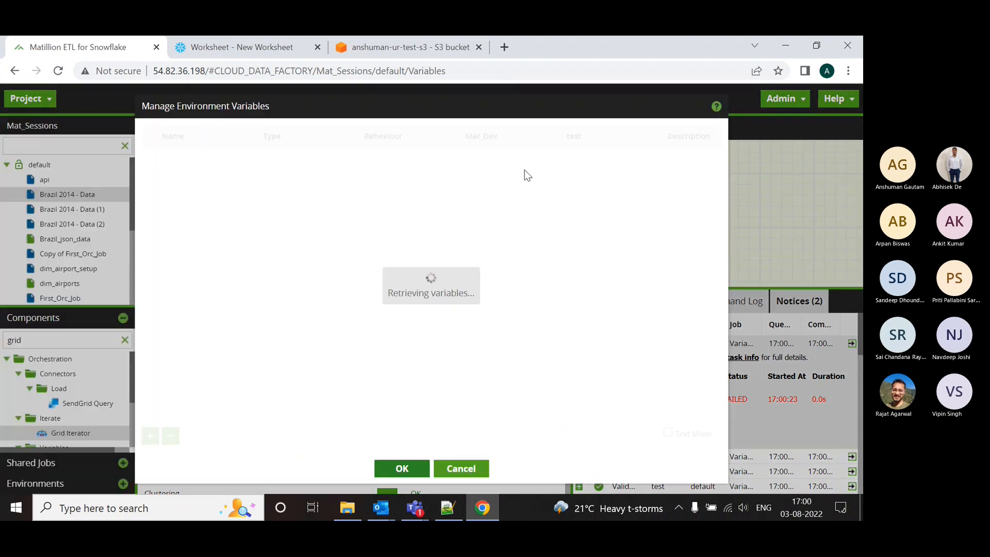
click(506, 155)
click(575, 155)
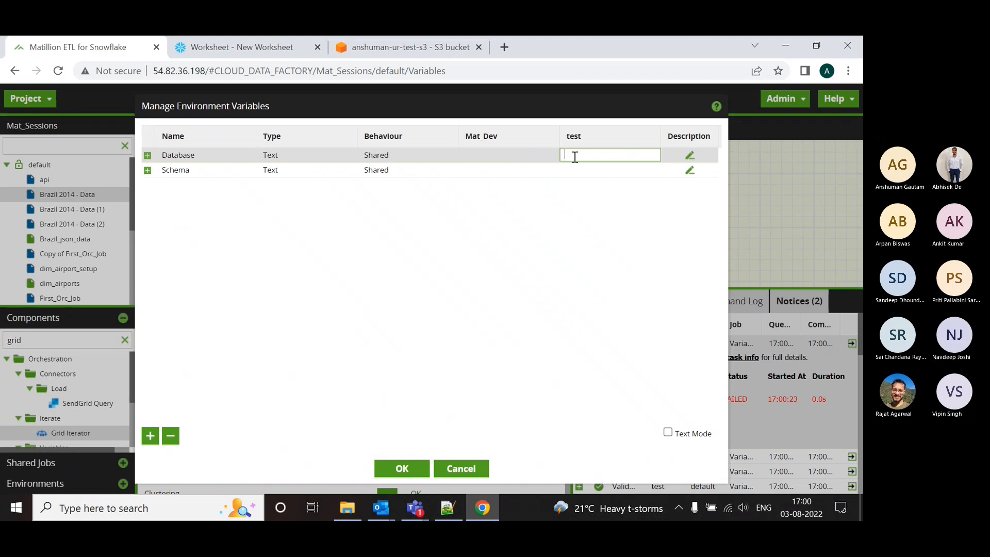
click(689, 155)
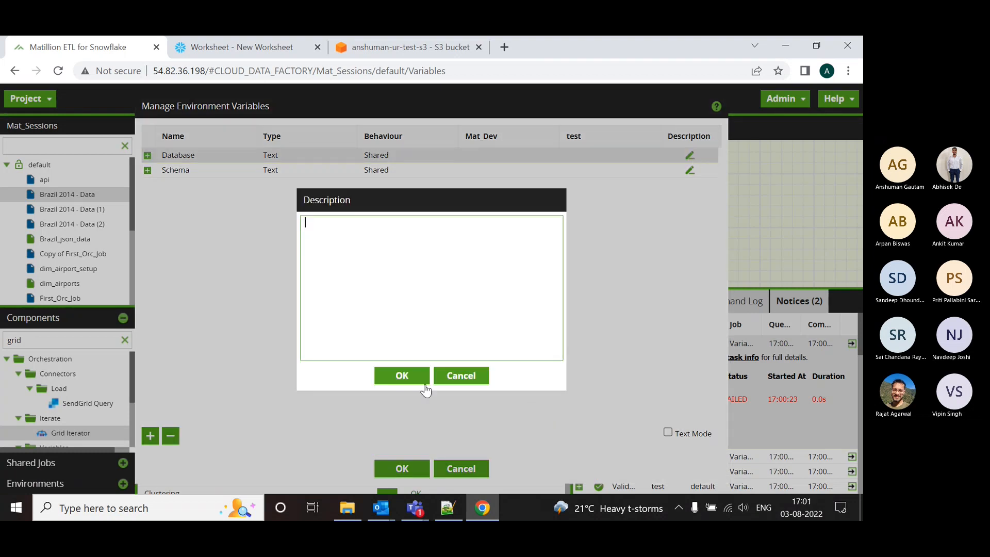
click(415, 376)
click(410, 470)
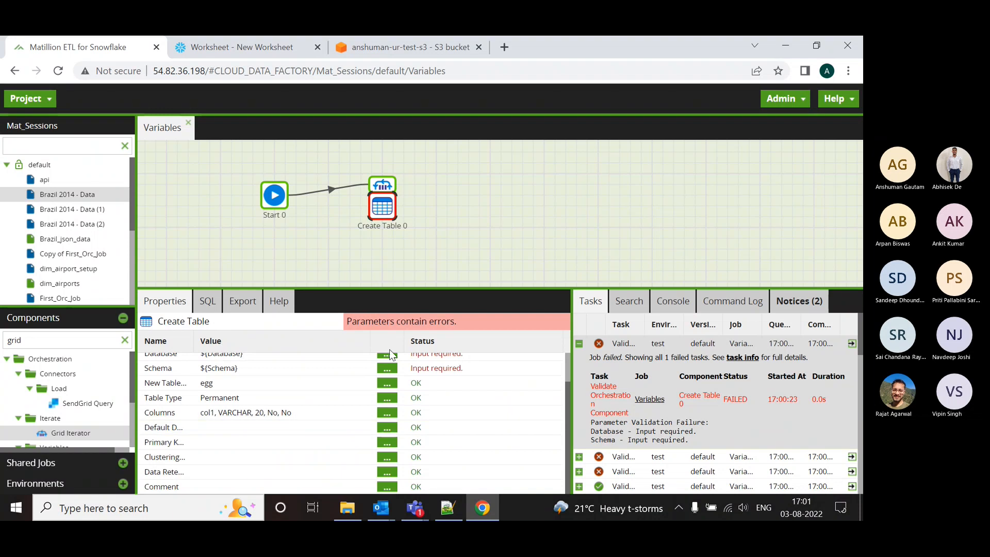
Reselect the variable ${Database} as Create Table 0's Database.
click(393, 394)
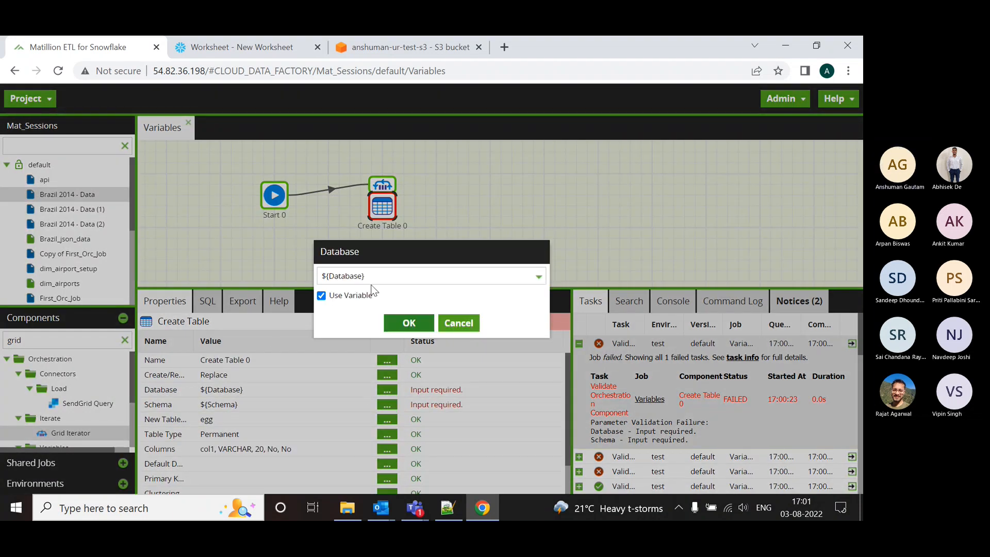
click(537, 278)
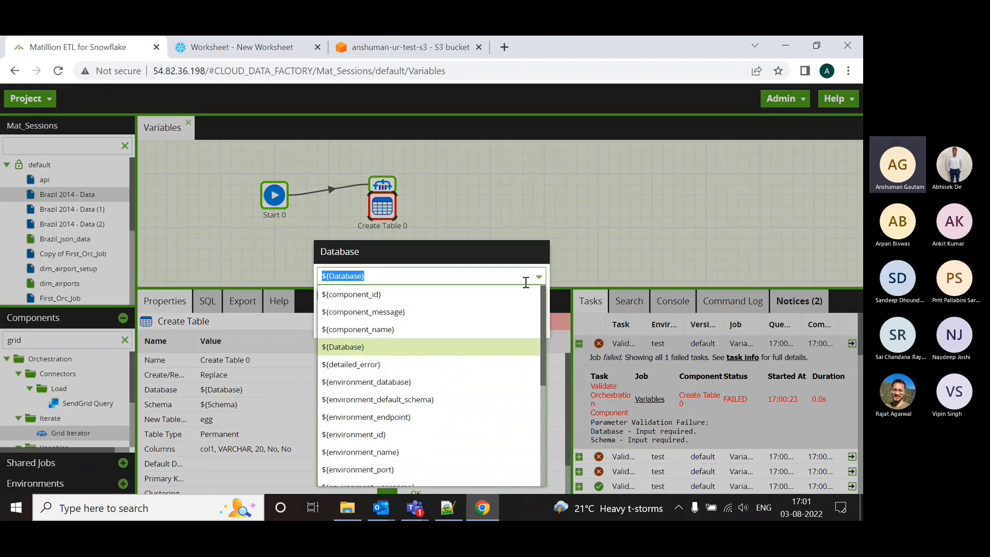
click(419, 344)
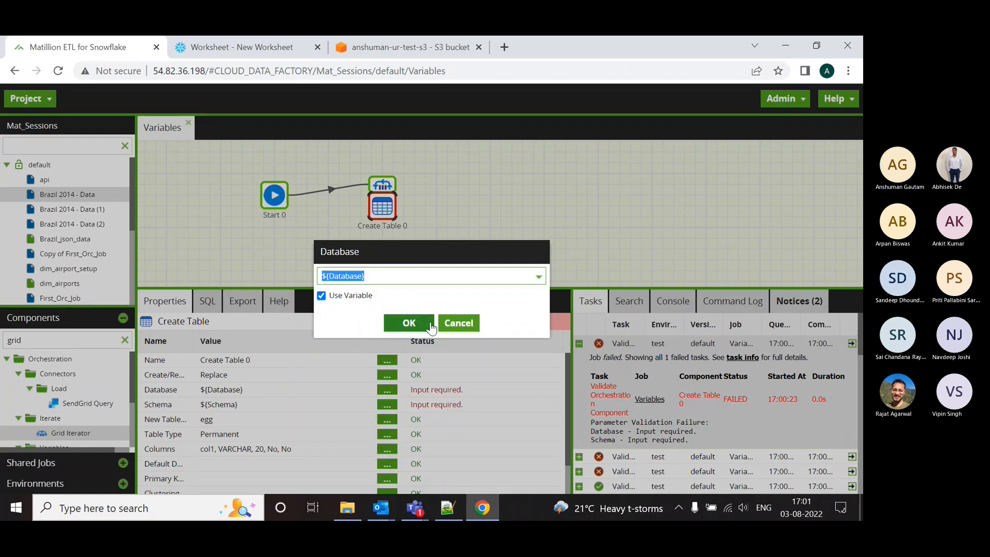
click(408, 323)
Run the Variables job from the Grid Iterator in the test environment and open the run's task details.
right_click(384, 185)
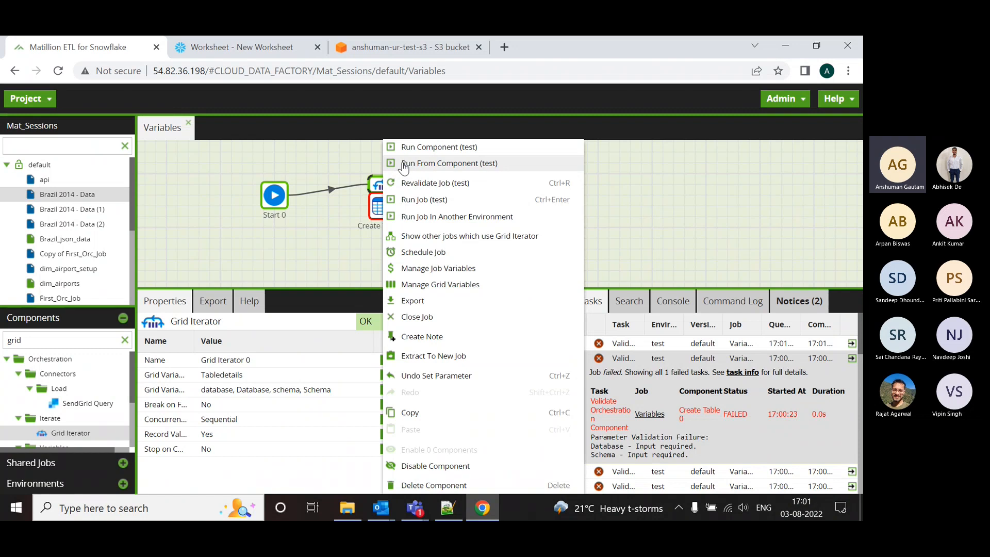
click(404, 164)
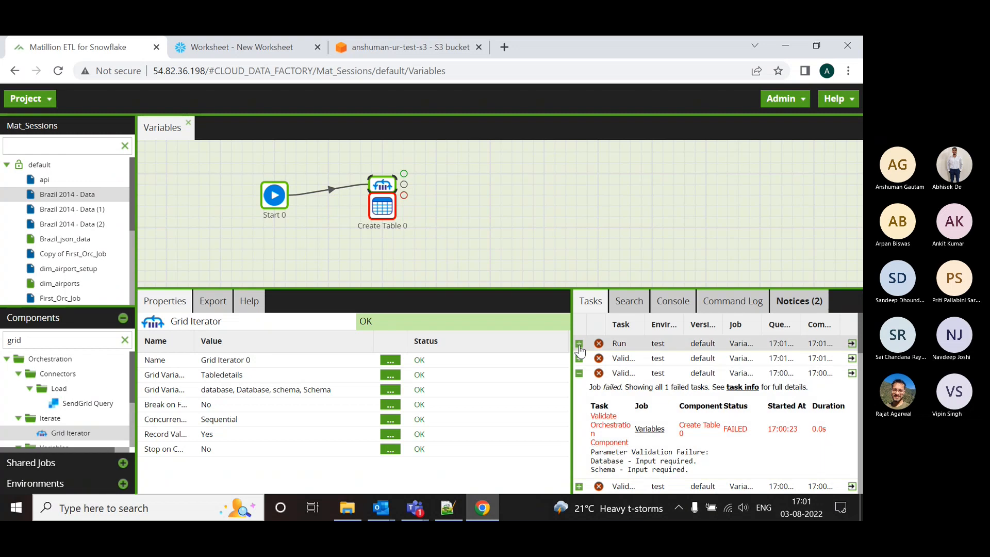
scroll(749, 473, down, 3)
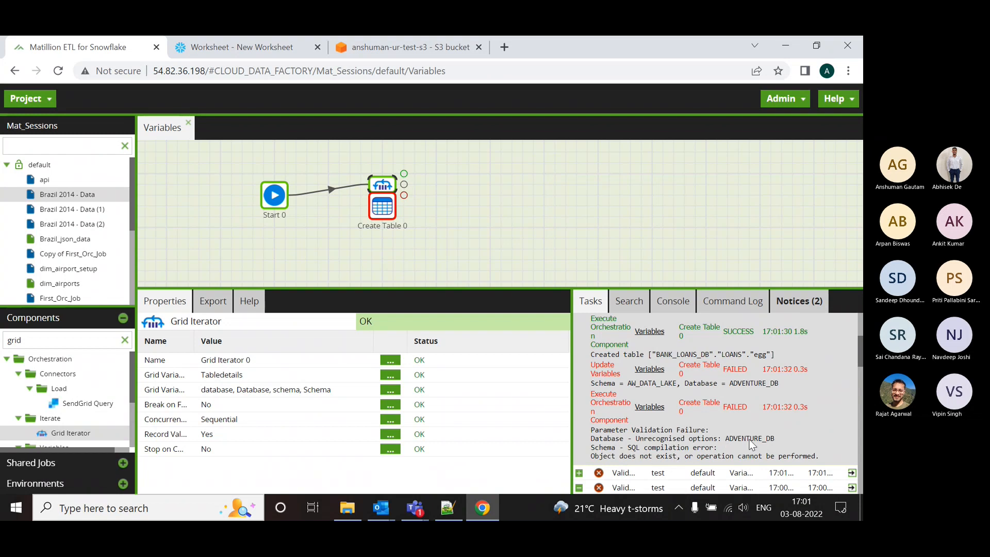
Examine the run's task messages for each iteration's variable values, table creation and validation errors.
scroll(67, 438, down, 3)
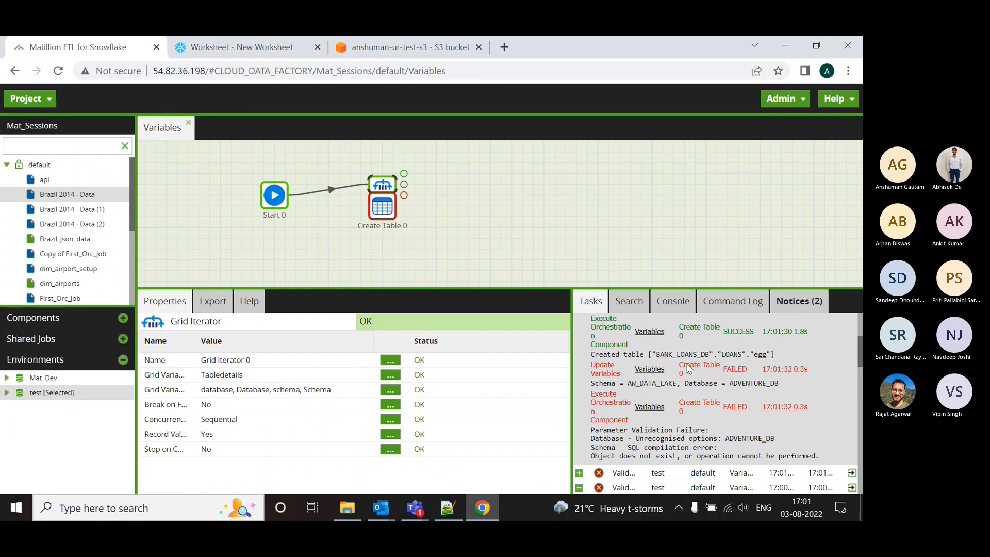
scroll(680, 407, down, 1)
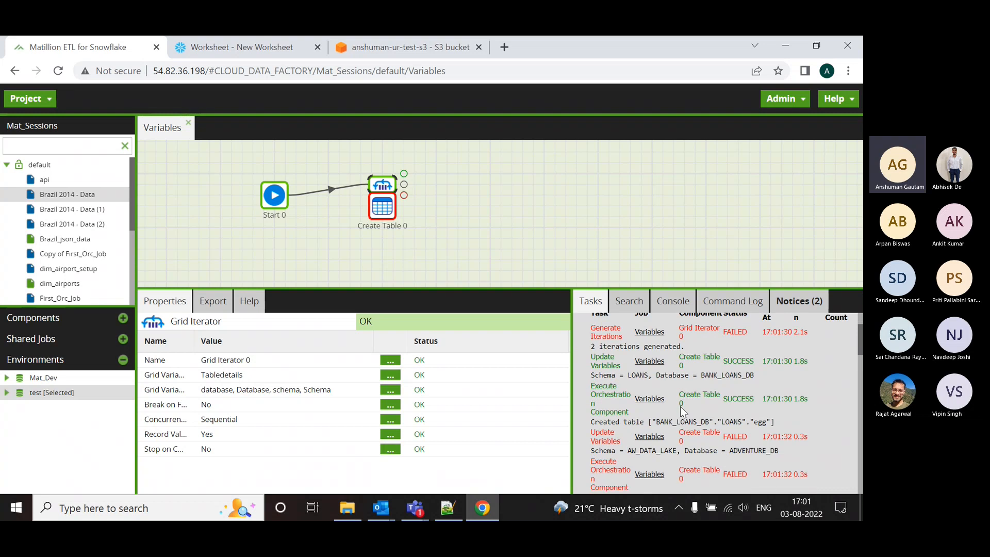
click(612, 376)
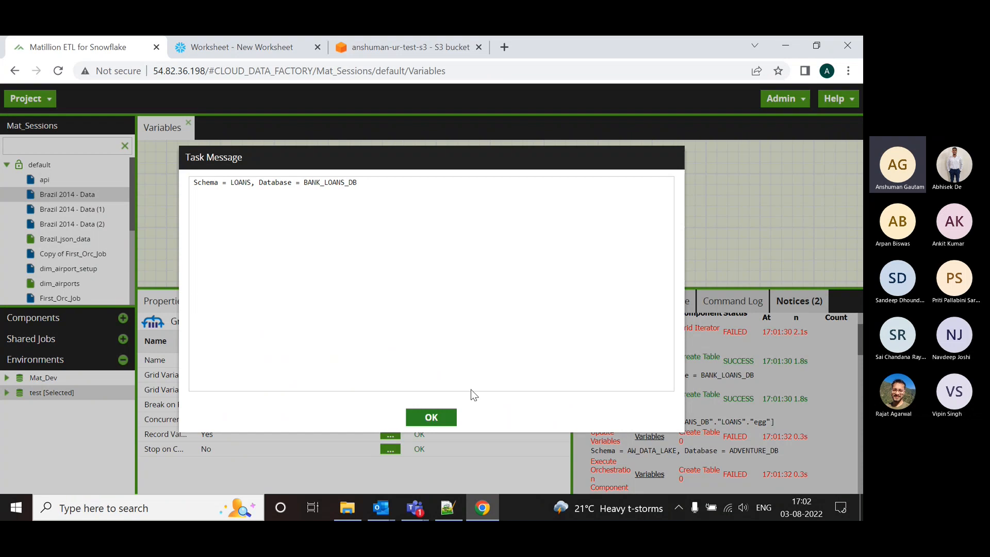
click(431, 417)
click(657, 422)
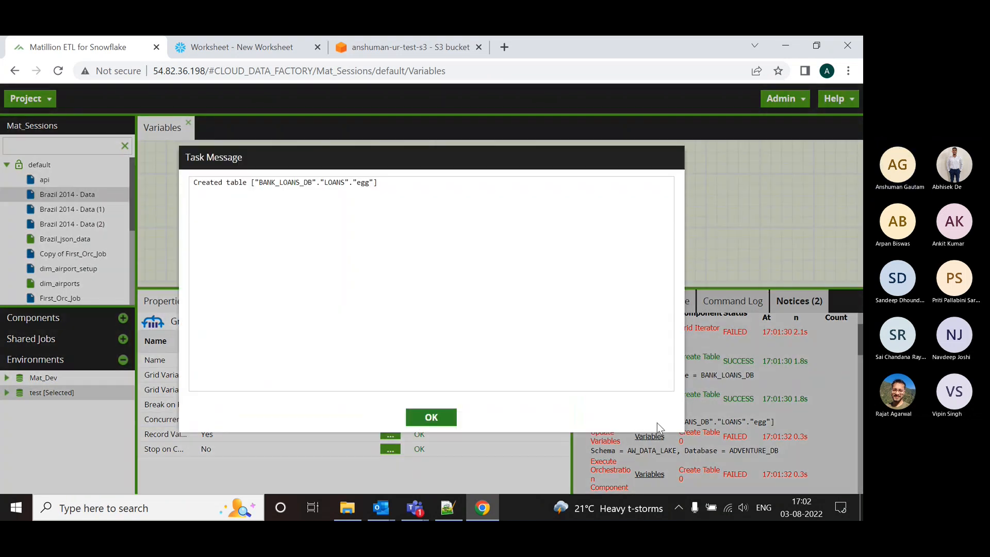
click(427, 419)
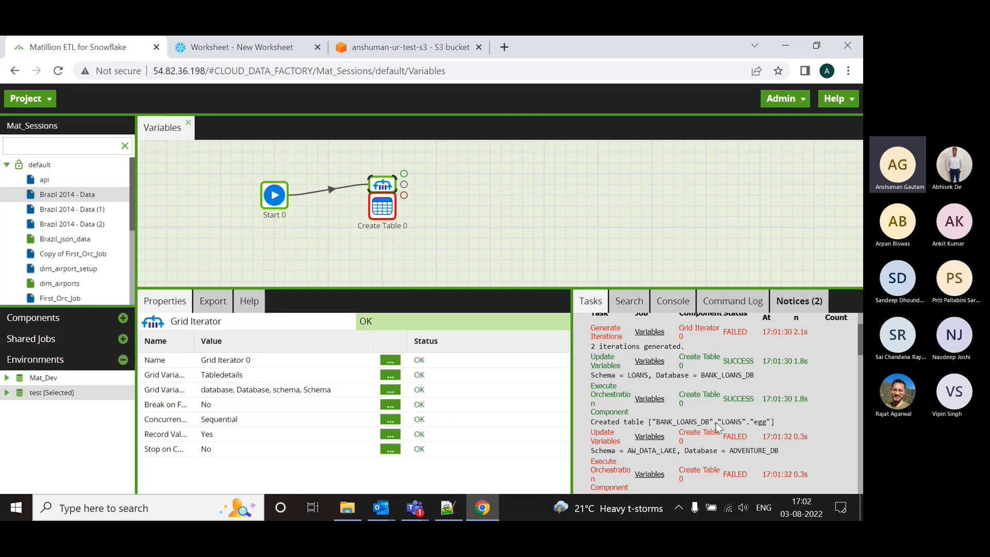
scroll(769, 426, down, 2)
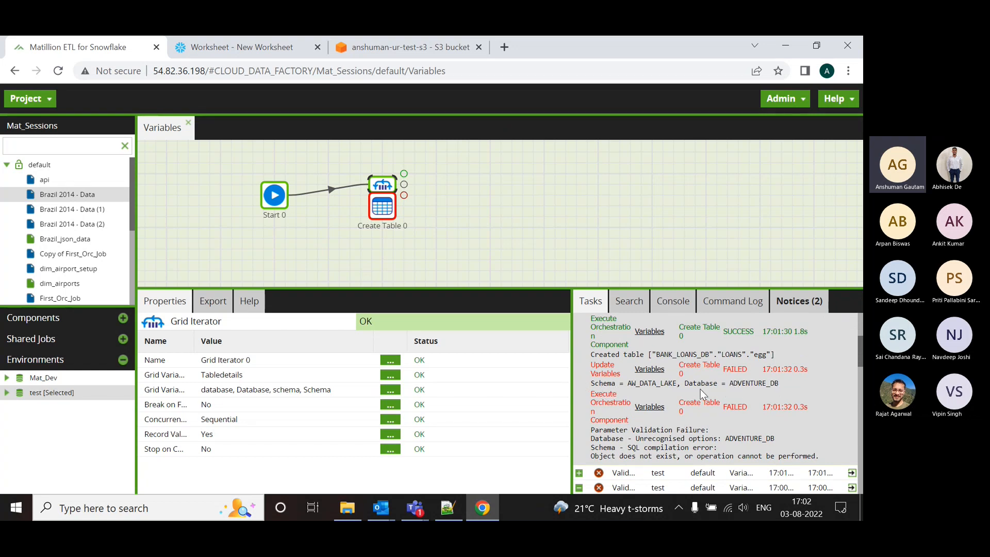
Check the test environment's Snowflake defaults for role, warehouse, database and schema, leaving them as they are.
right_click(72, 392)
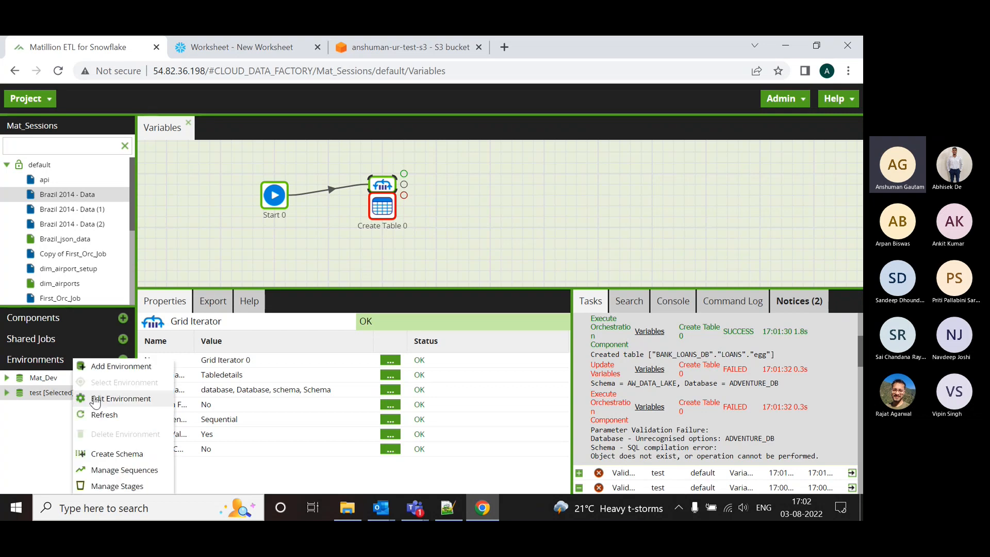
click(99, 398)
click(479, 444)
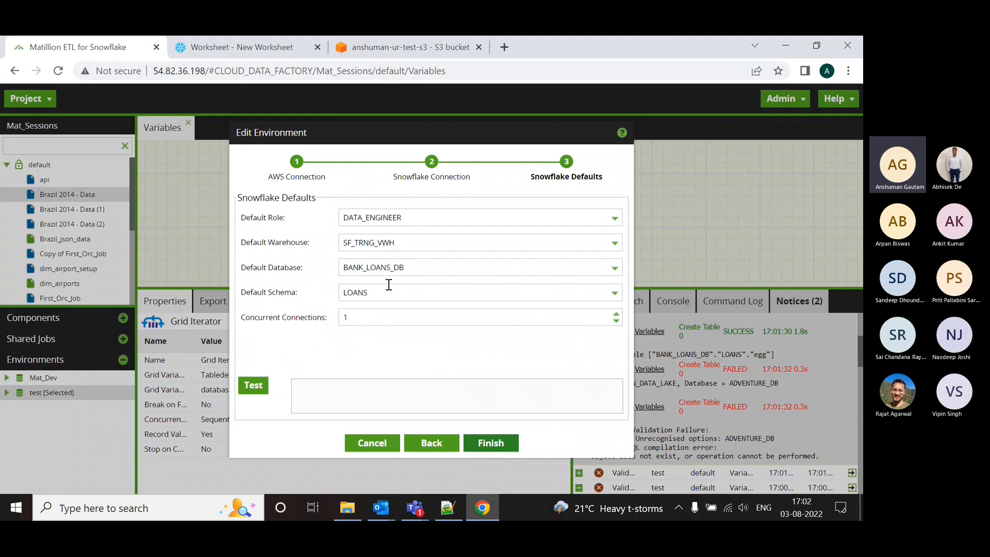
click(393, 450)
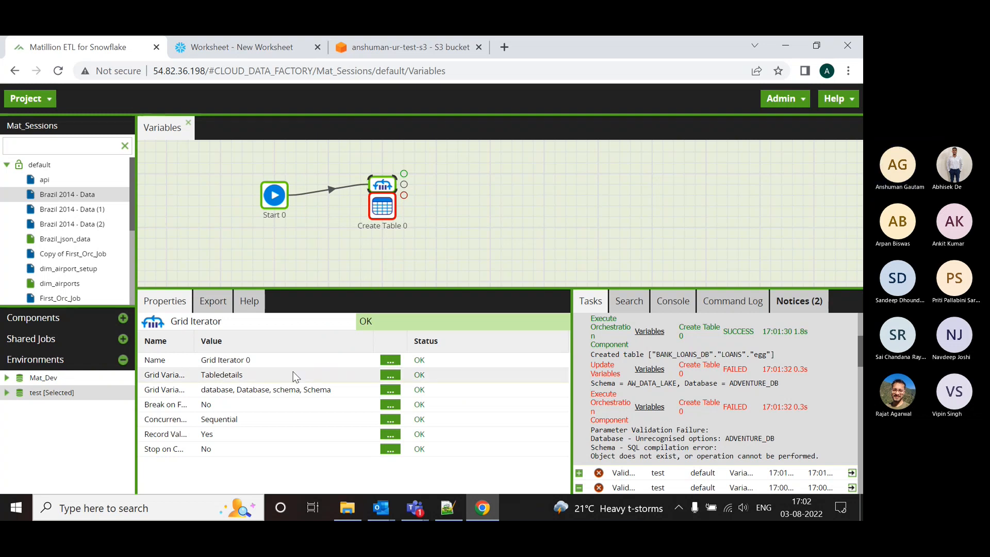
Open the default values of grid variable Tabledetails to review its database and schema pairs.
right_click(524, 174)
click(576, 286)
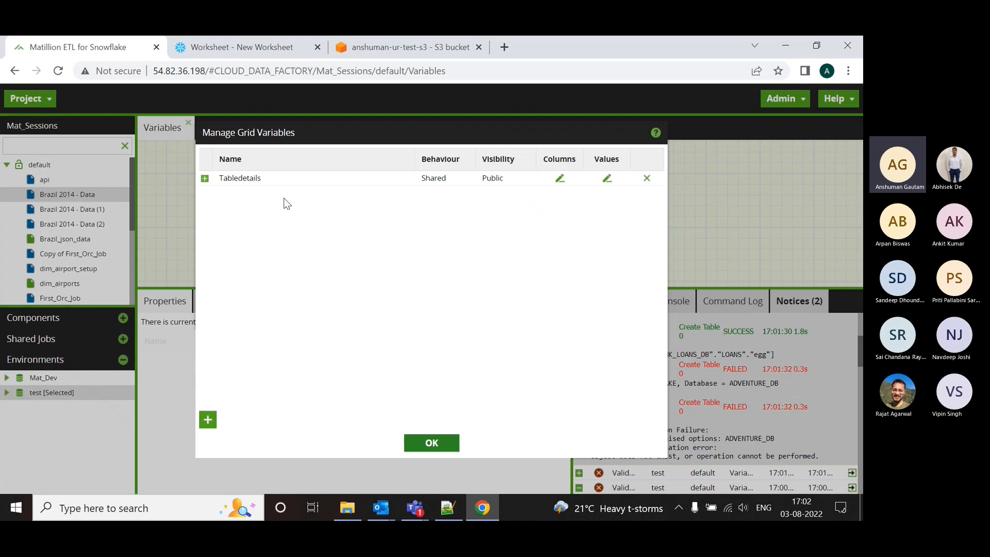
click(609, 177)
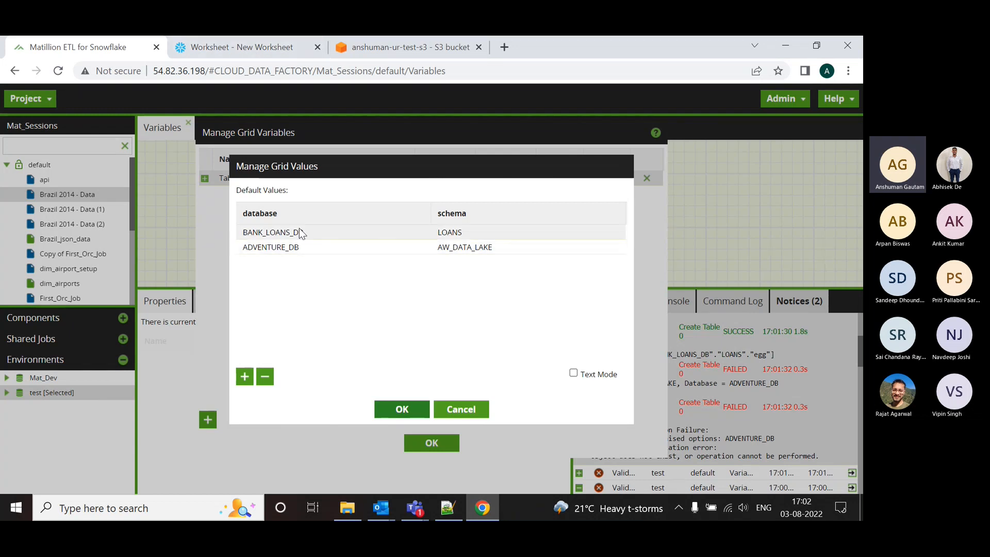
Switch to the Snowflake worksheet, collapse BANK_LOANS_DB in the object browser and expand the SNOWFLAKE database to browse its schemas.
click(271, 49)
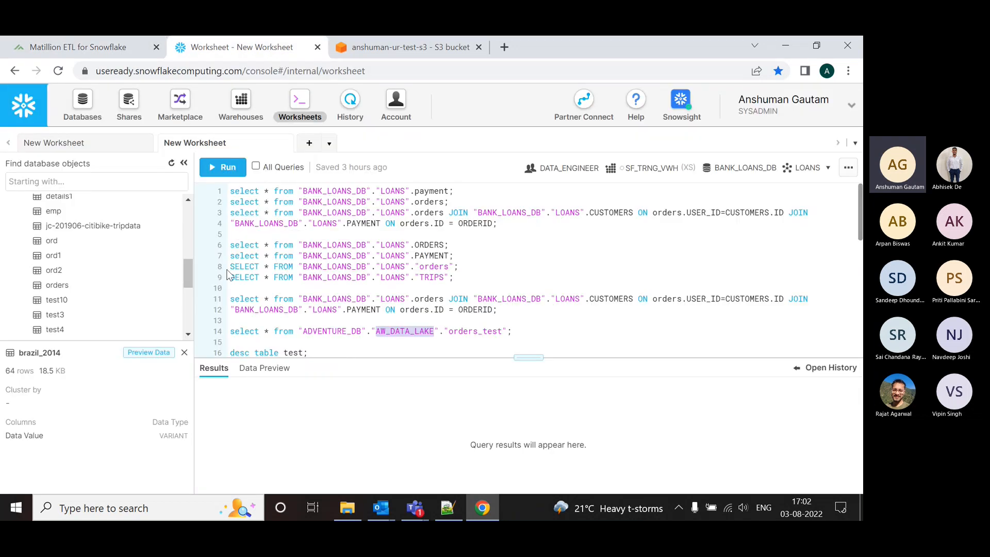
scroll(138, 265, up, 5)
scroll(138, 267, down, 3)
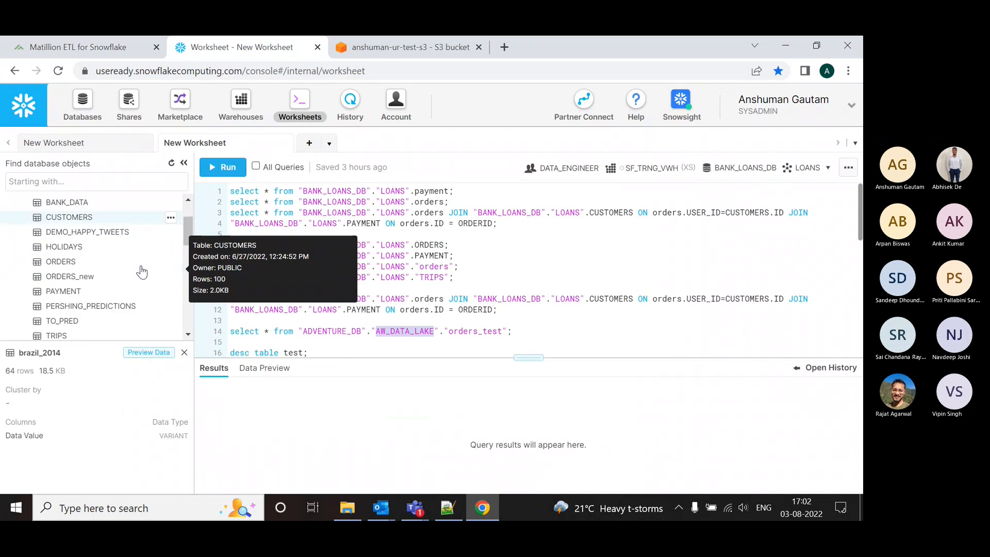
scroll(155, 294, up, 3)
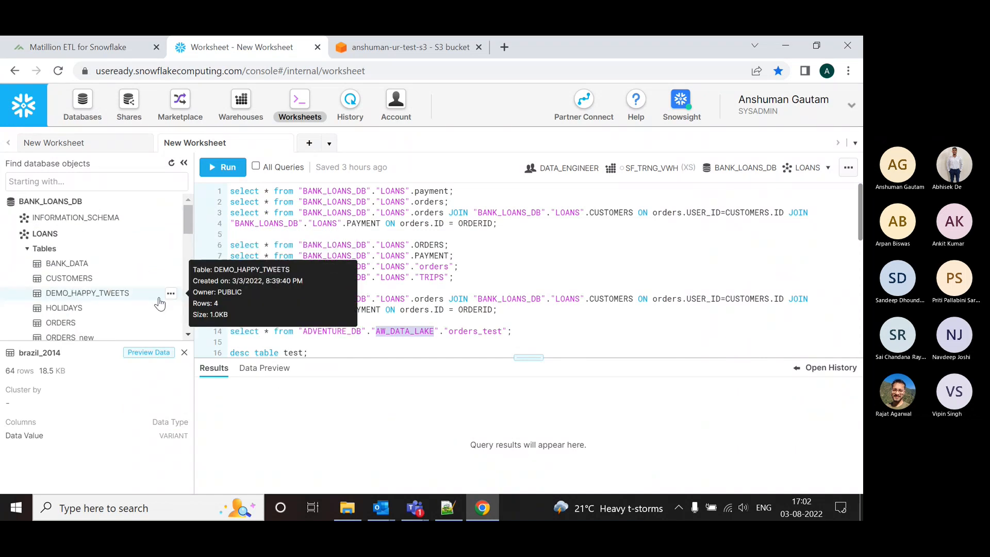
click(76, 202)
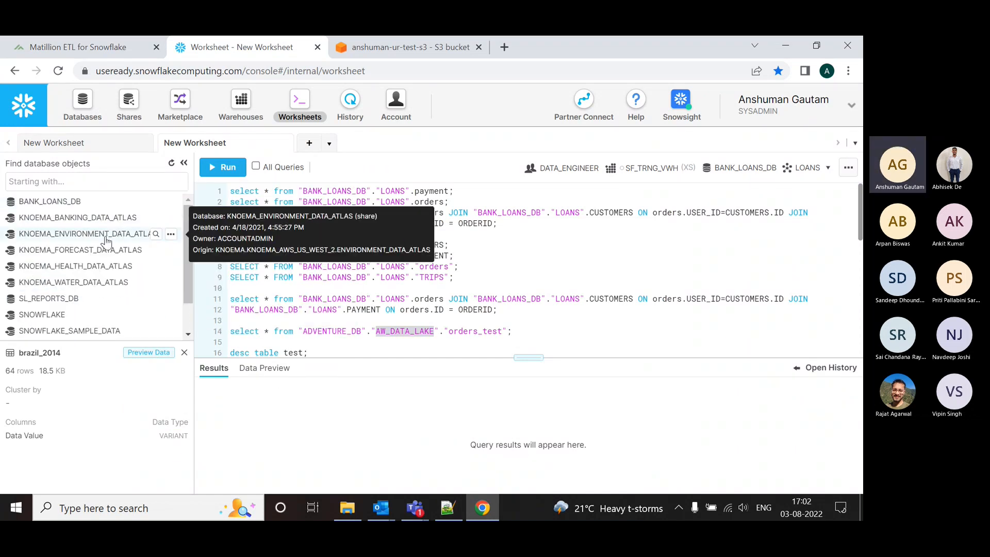
click(77, 315)
scroll(124, 308, down, 3)
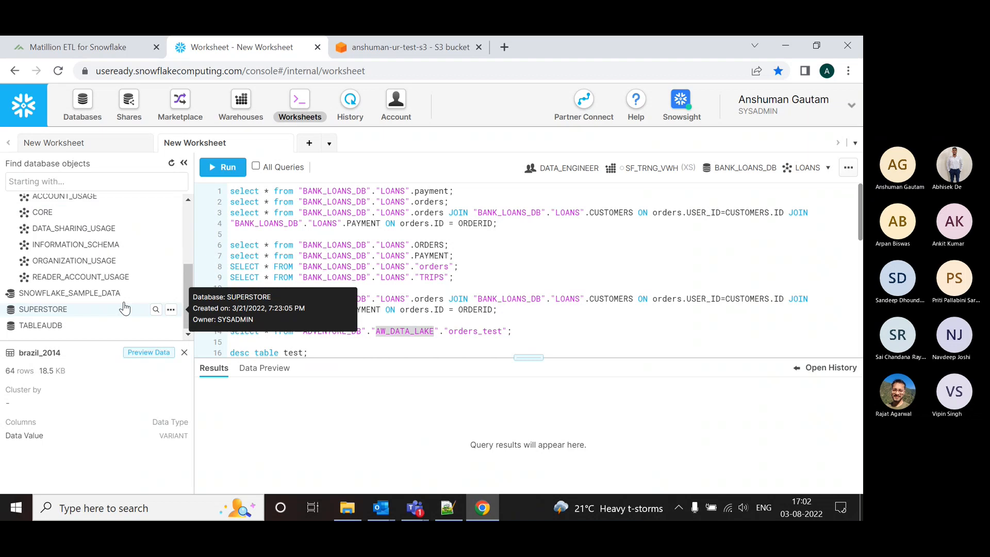
scroll(125, 308, up, 2)
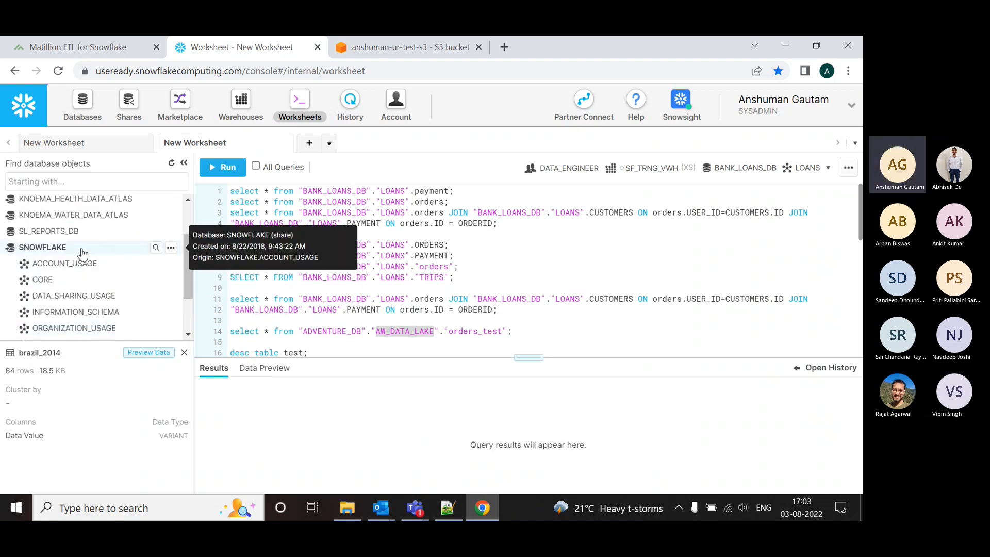
Place the qualified name of SNOWFLAKE's CORE schema in the SQL, including on a new line below the desc table test statement.
click(171, 281)
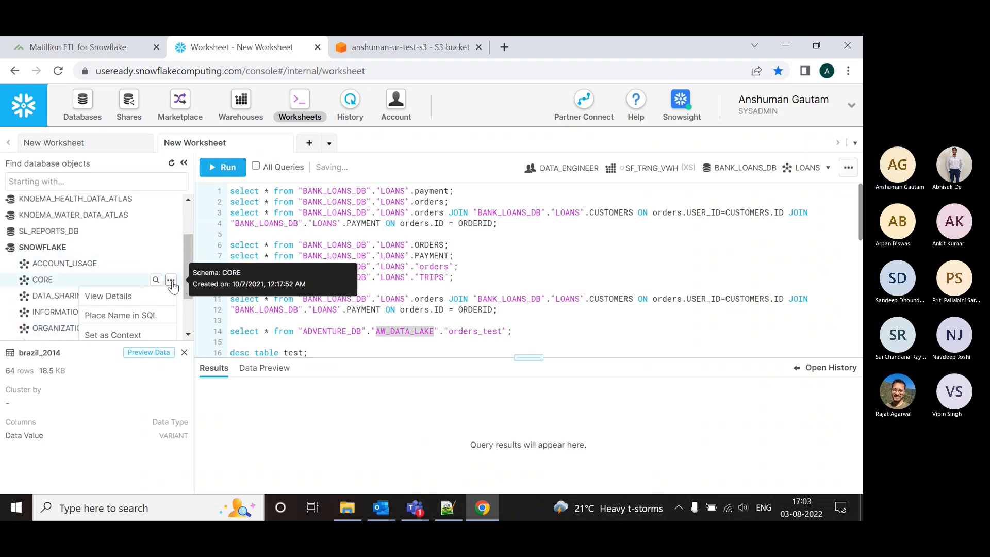
click(147, 315)
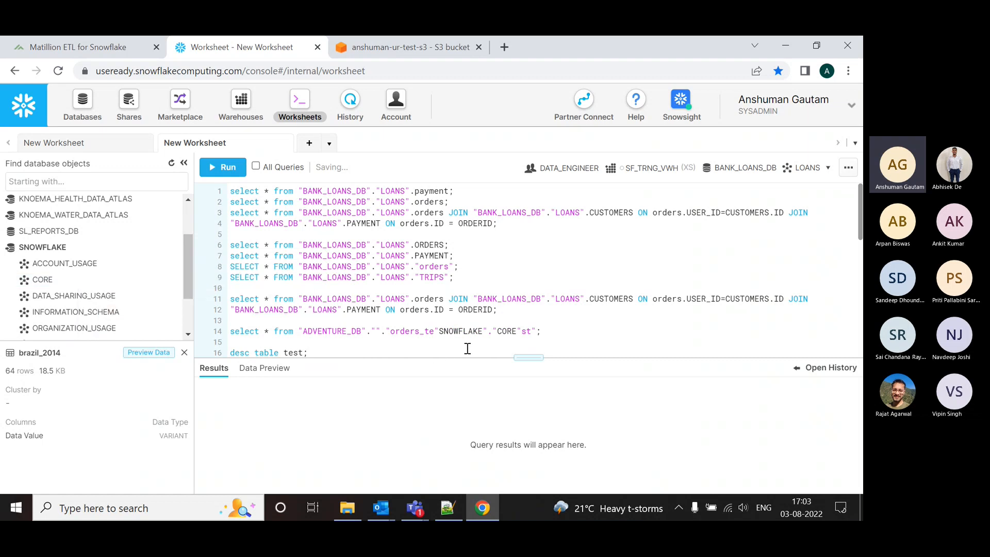
click(381, 349)
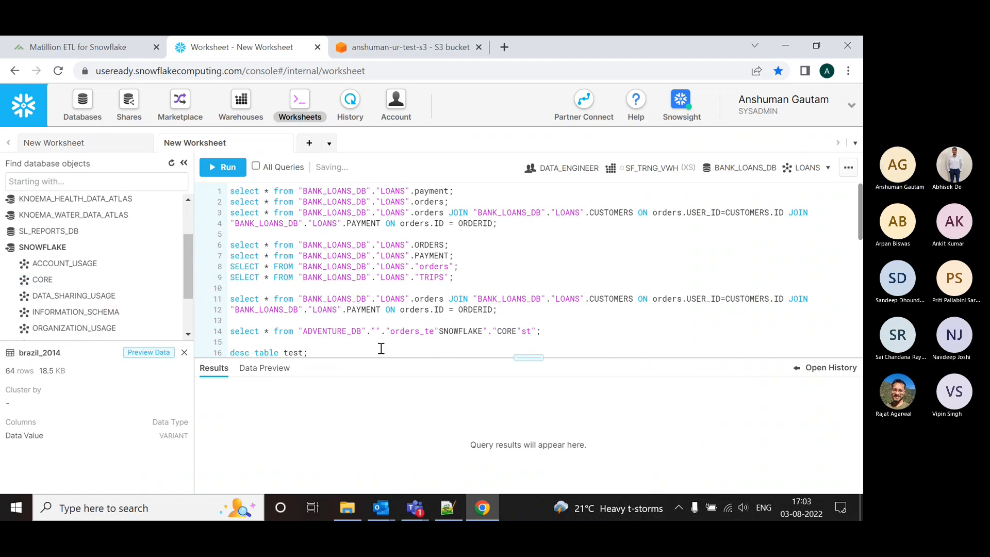
key(Return)
key(Return)
click(171, 281)
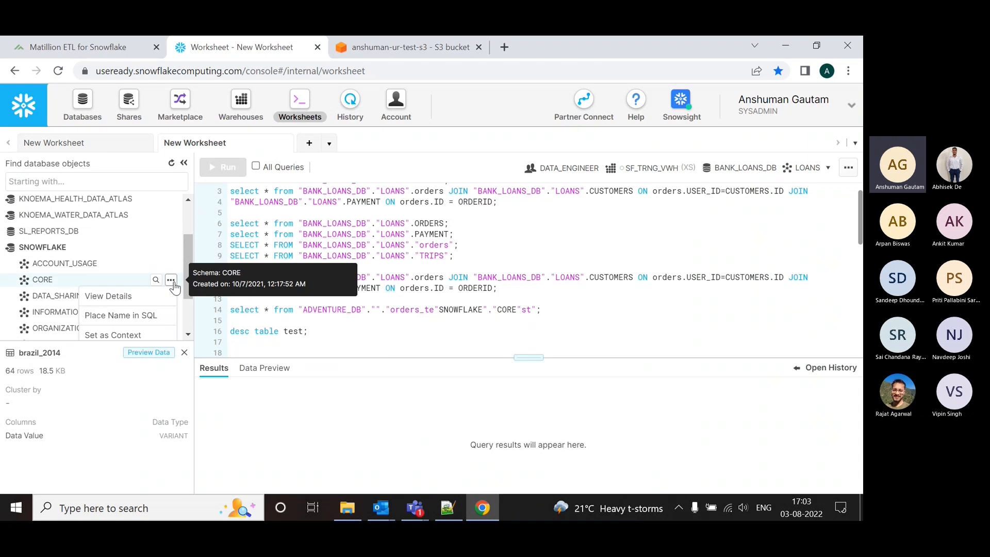
click(137, 316)
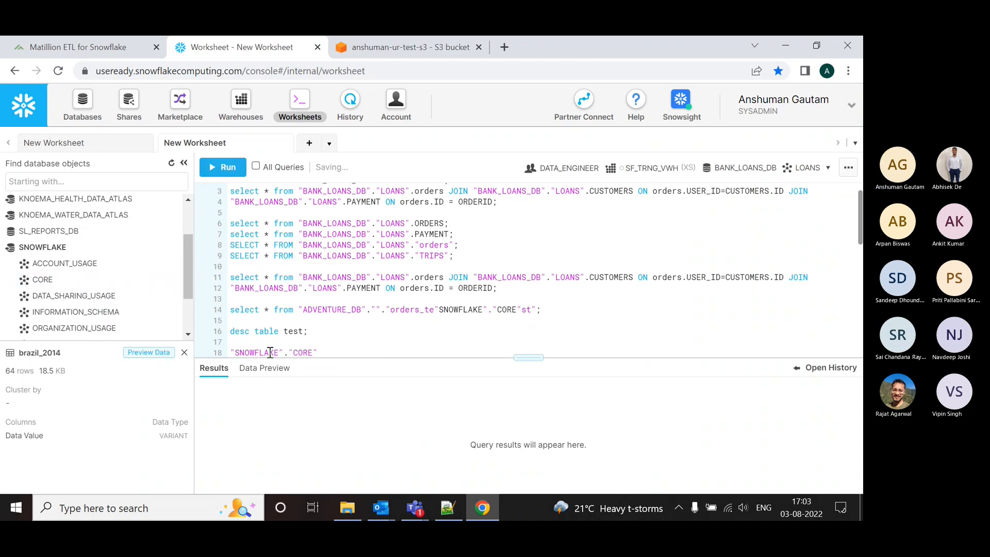
Copy SNOWFLAKE from the worksheet and set it as the second row's database value for Tabledetails in Matillion.
double_click(270, 352)
key(ctrl+c)
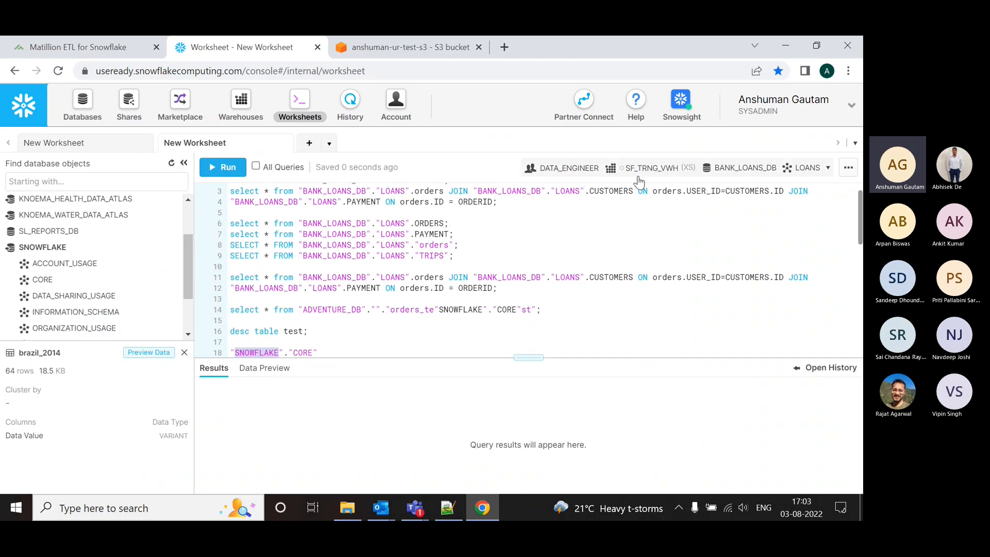
click(84, 49)
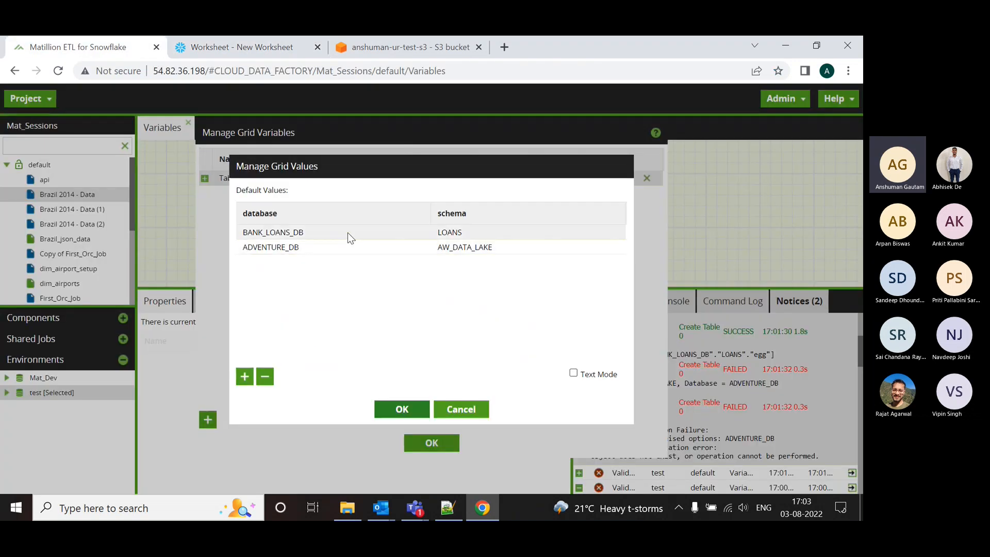
click(312, 246)
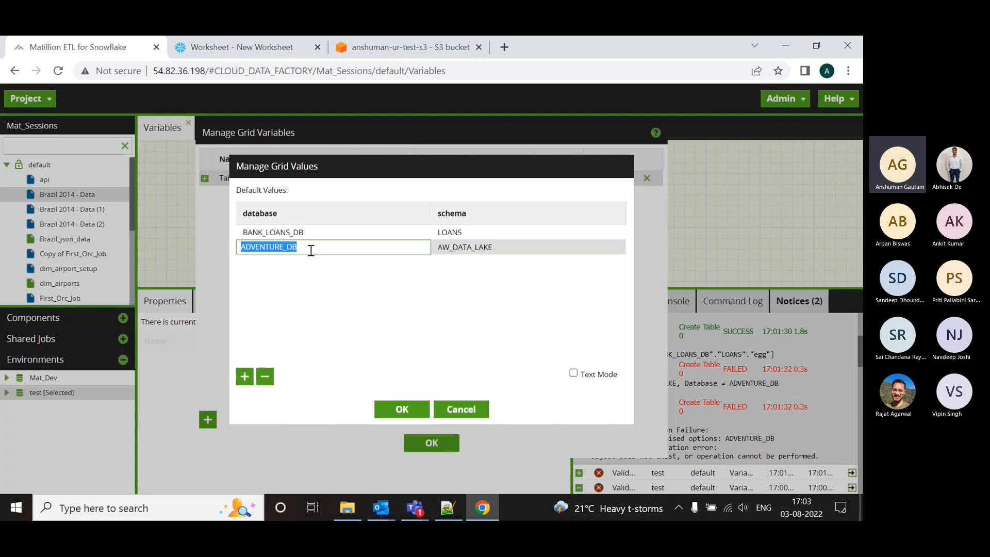
key(ctrl+v)
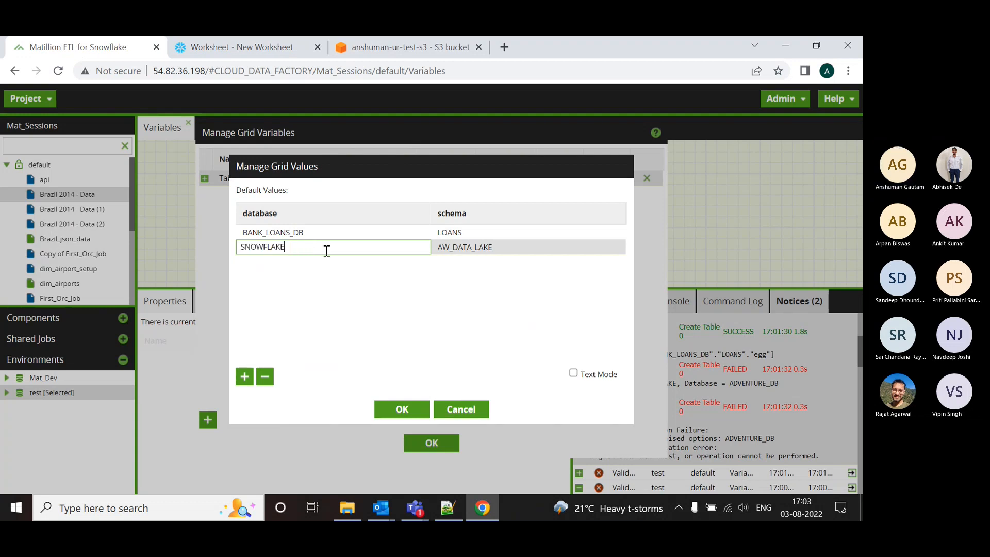
Copy CORE from the Snowflake worksheet into the second row's schema value in Matillion, then save and recheck the Tabledetails defaults.
click(277, 51)
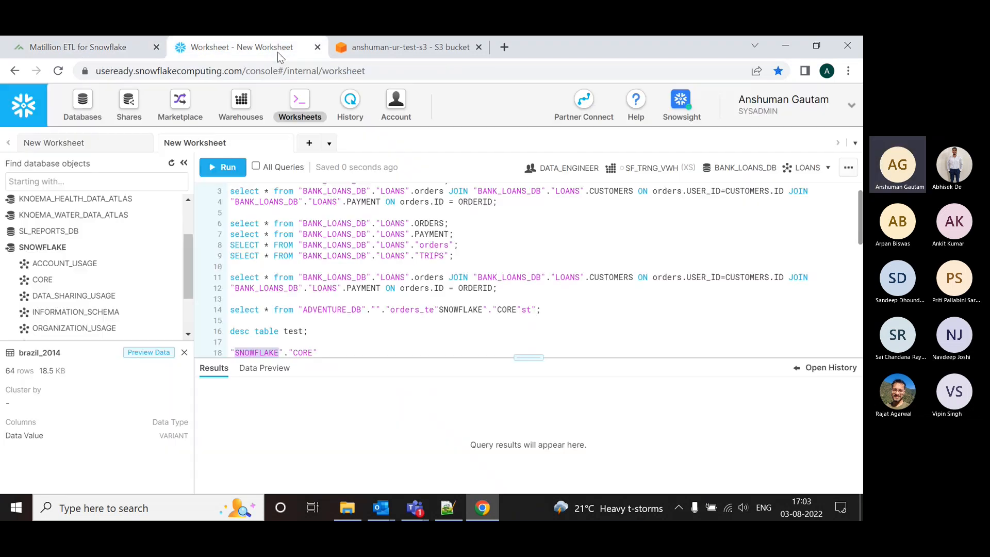
double_click(303, 352)
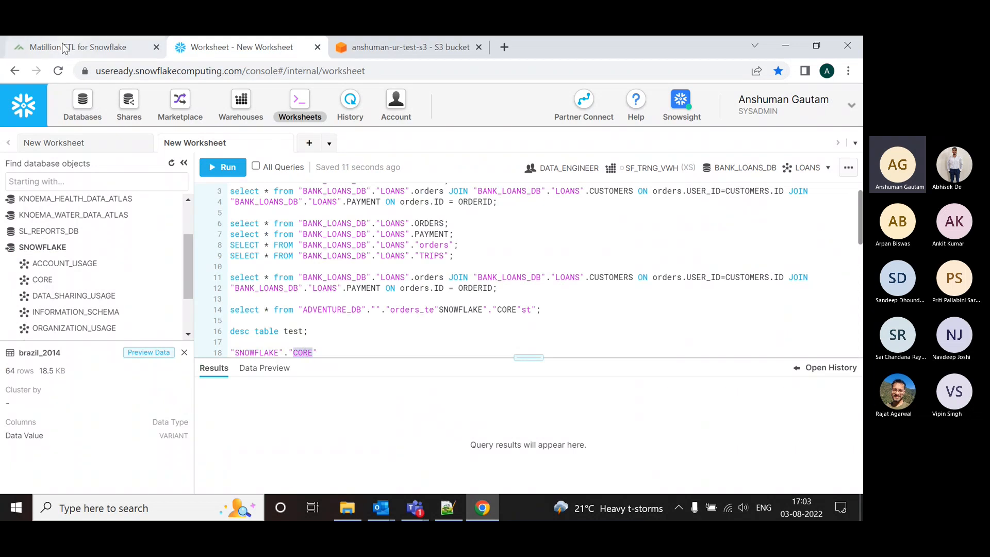
click(60, 45)
click(484, 247)
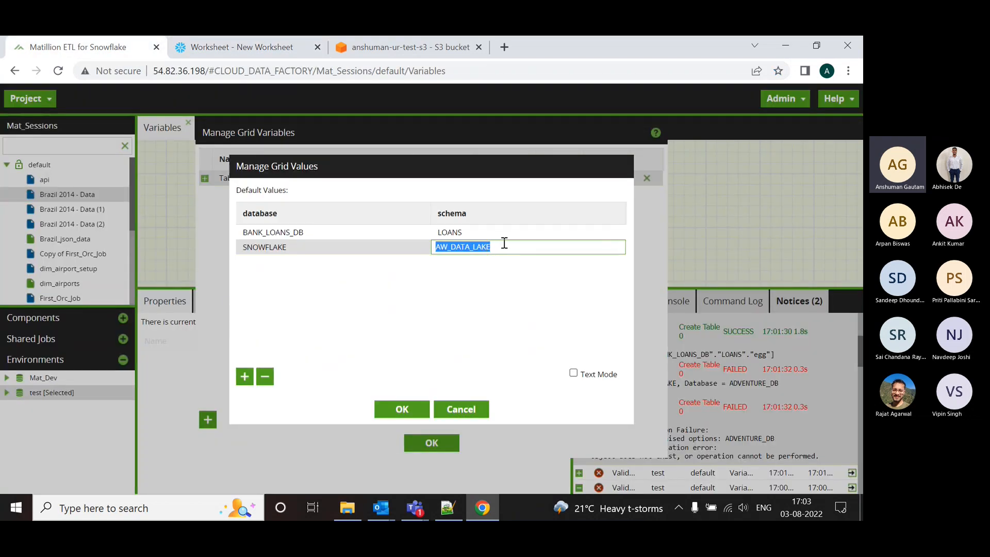
text(CORE)
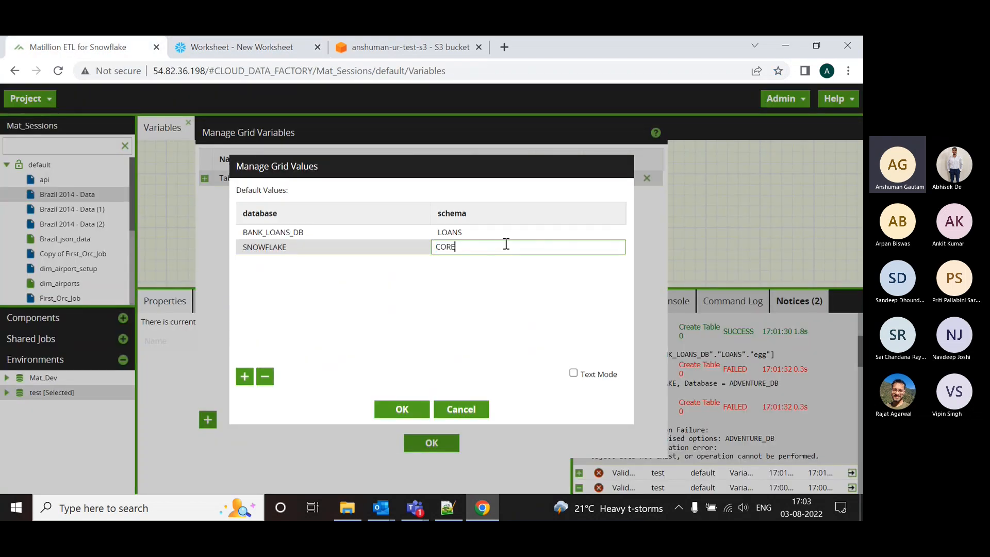
click(403, 411)
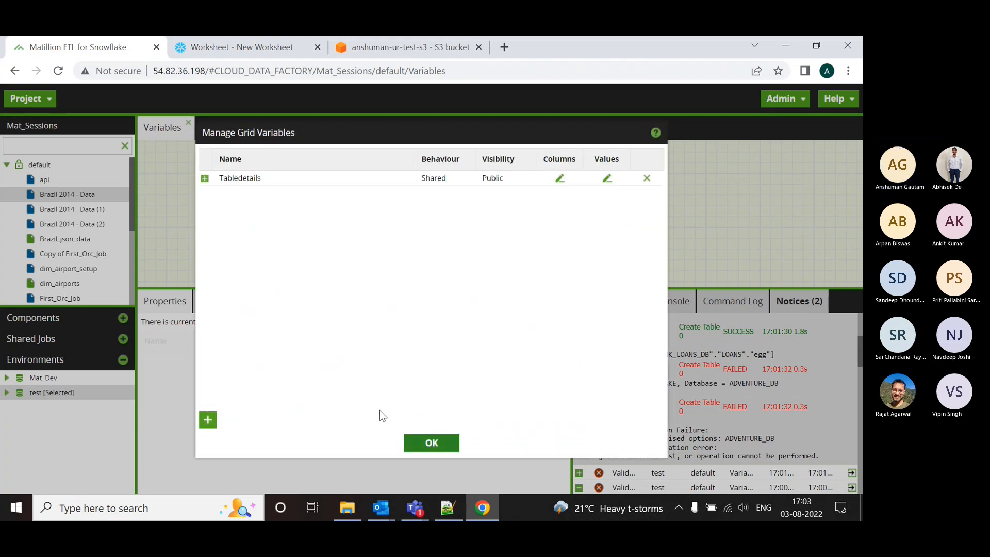
click(607, 178)
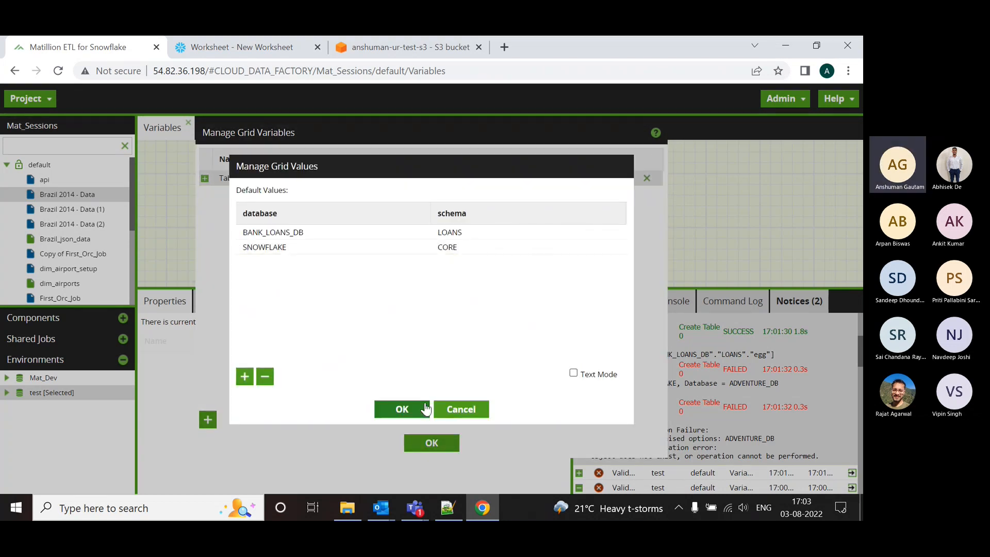
click(425, 409)
click(431, 442)
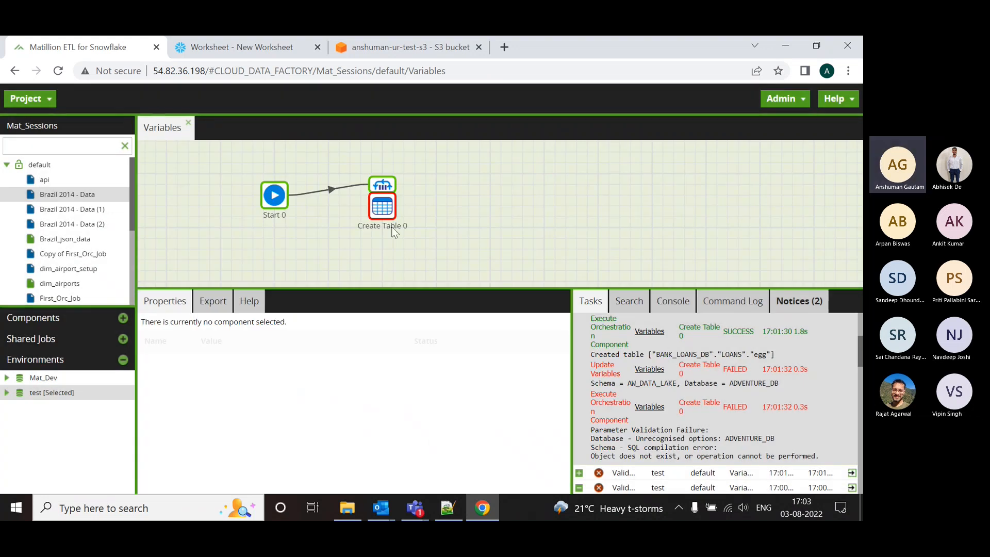
Run the Variables job again from the Grid Iterator and expand the newest run's task details.
right_click(382, 185)
click(426, 159)
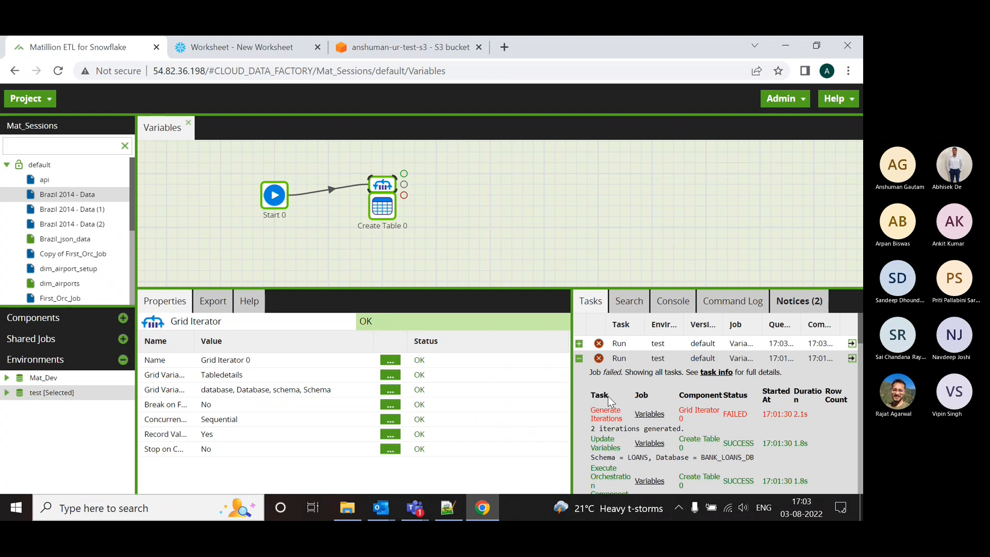
click(579, 344)
Examine the new run's iteration results and read the full task message for the failed SNOWFLAKE table creation.
scroll(768, 445, down, 1)
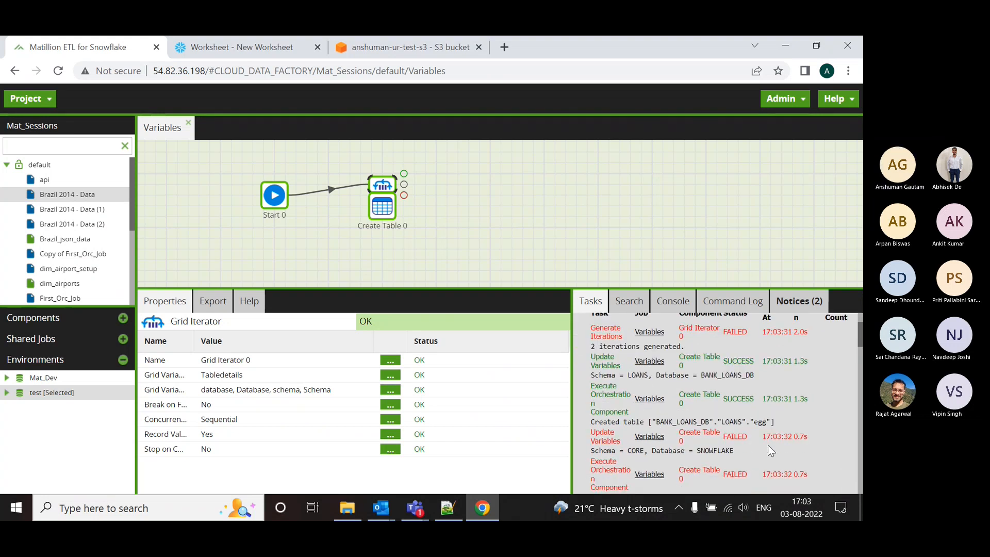
scroll(768, 446, down, 1)
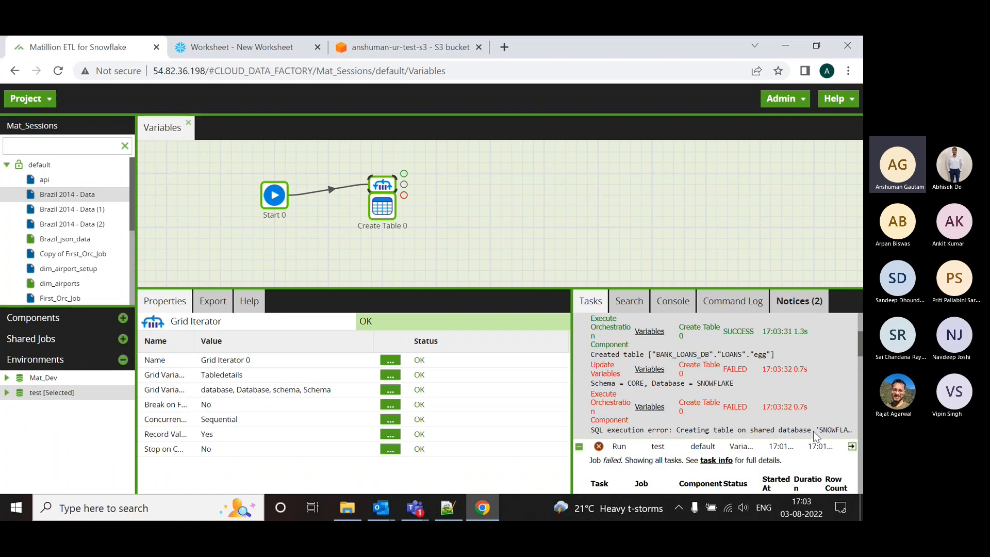
double_click(793, 401)
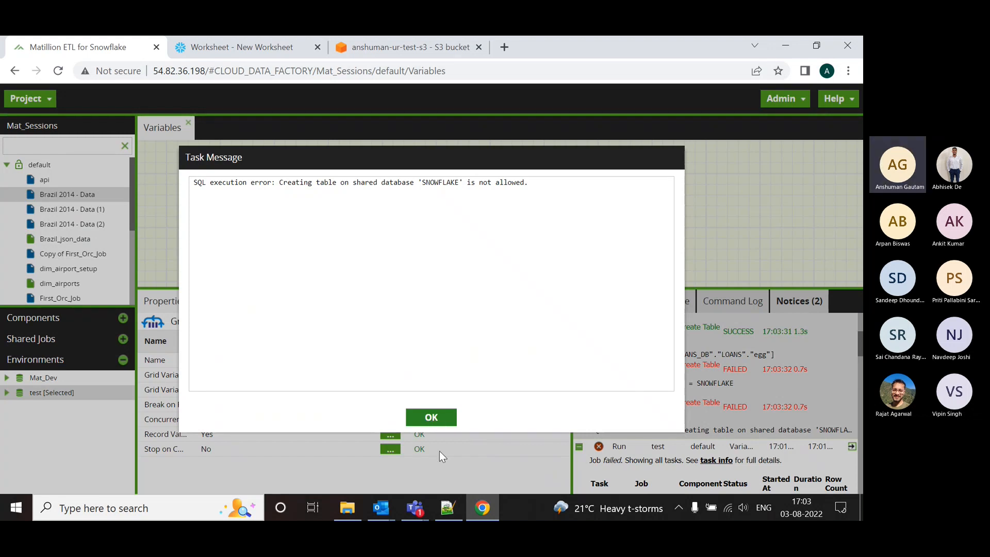
click(431, 416)
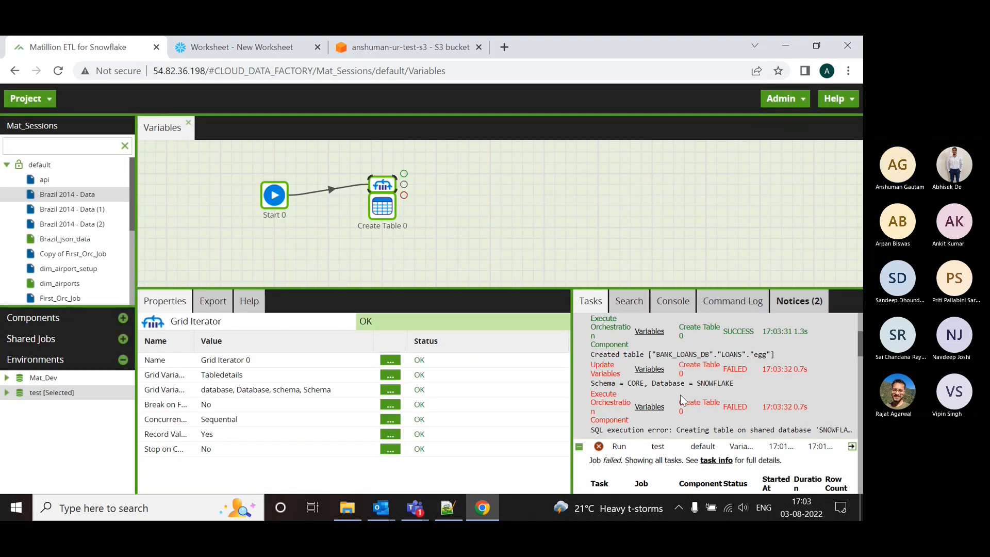